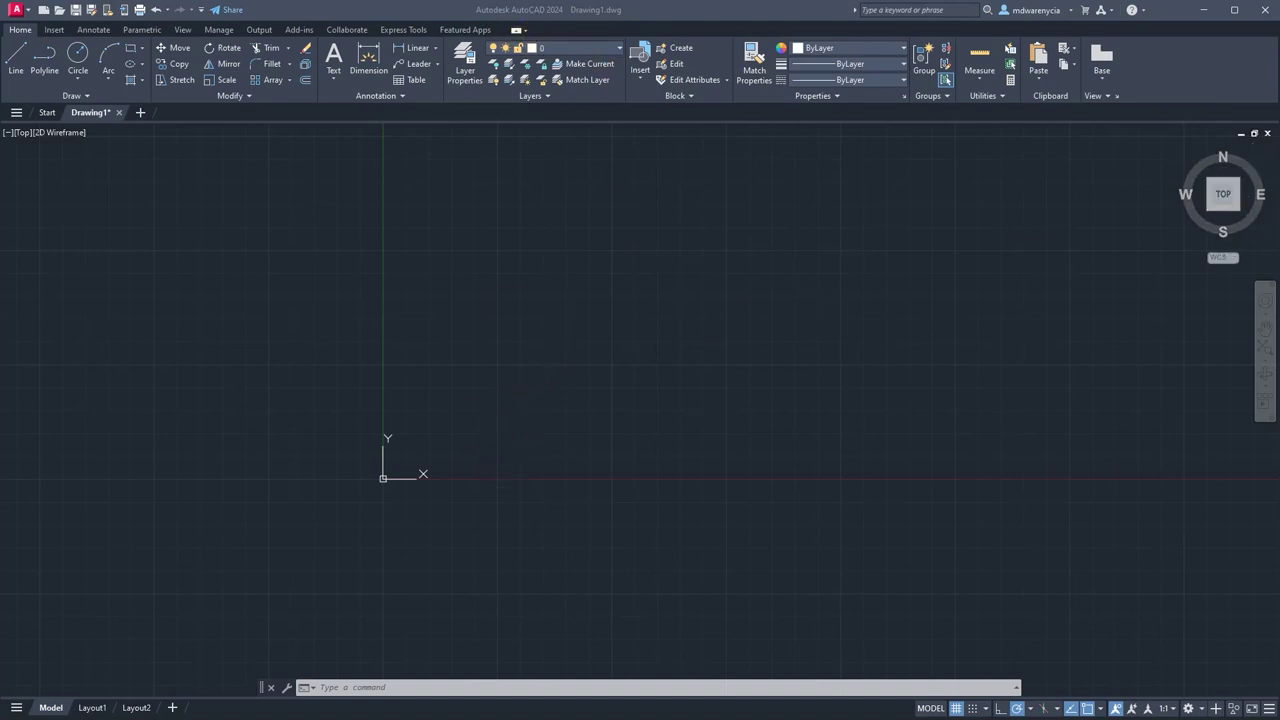
Set the drawing's length units to Architectural.
click(445, 437)
scroll(511, 390, down, 4)
middle_drag(678, 300, 555, 405)
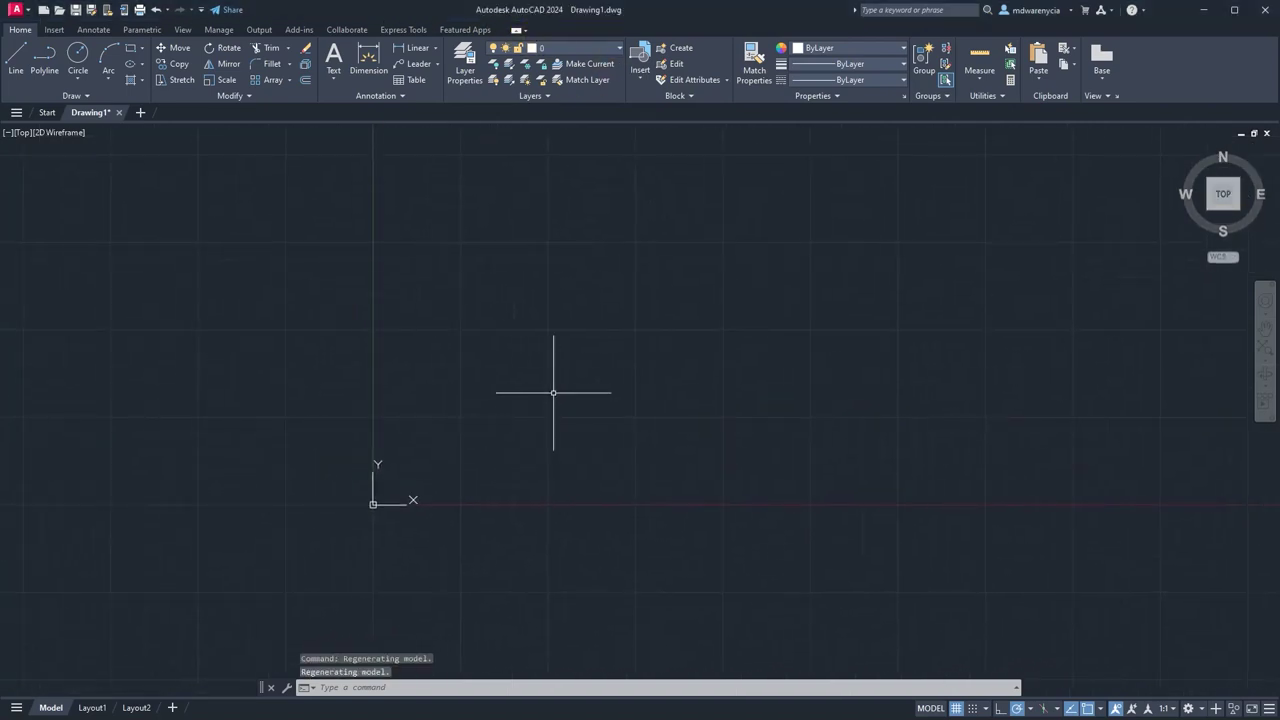
text(units)
key(Return)
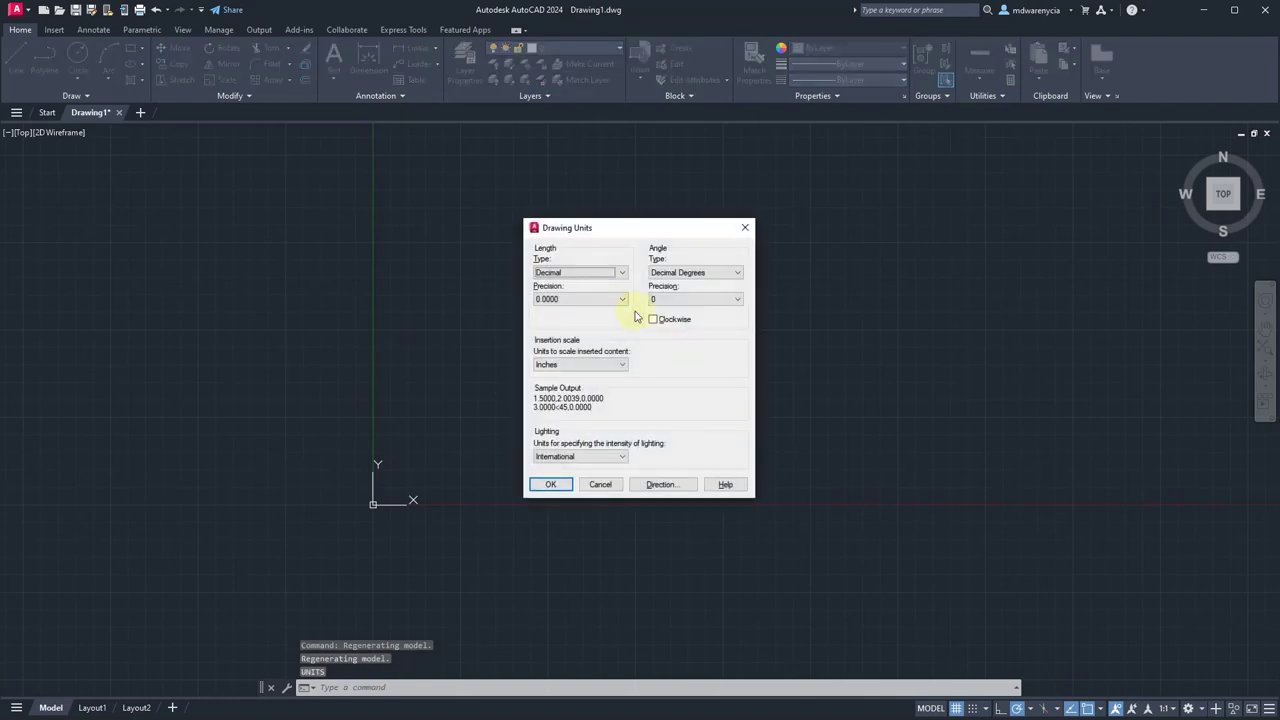
click(580, 270)
click(566, 281)
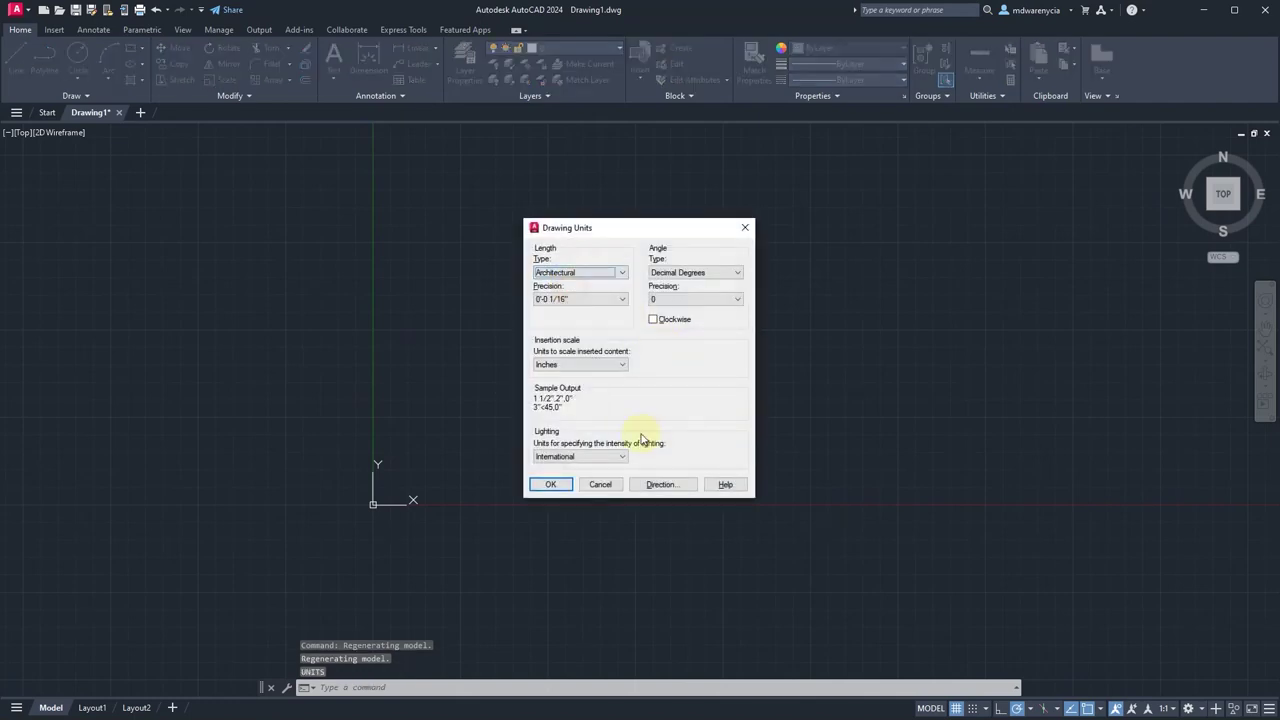
click(565, 485)
scroll(573, 369, down, 6)
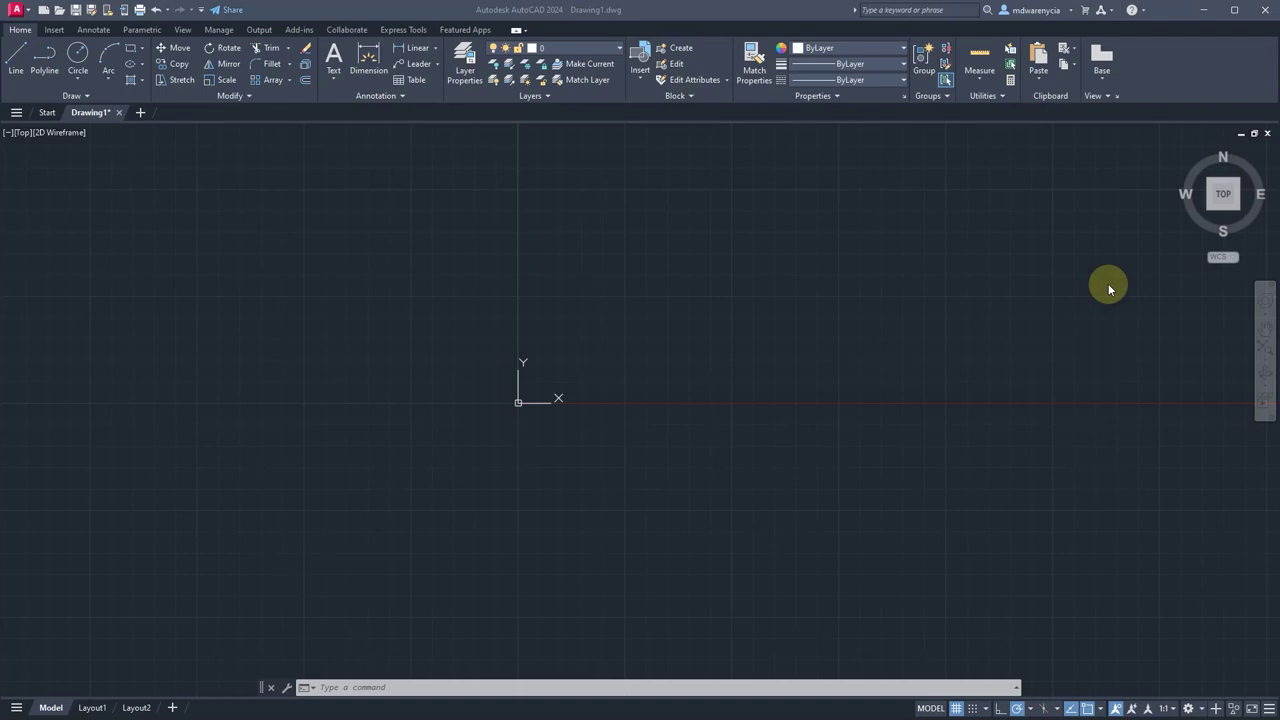
Draw a horizontal line 13' long to the right, starting above and right of the origin.
click(731, 334)
middle_drag(795, 315, 714, 420)
scroll(714, 420, down, 3)
middle_drag(774, 324, 570, 439)
text(l)
key(Return)
text(l)
key(Return)
scroll(534, 471, up, 4)
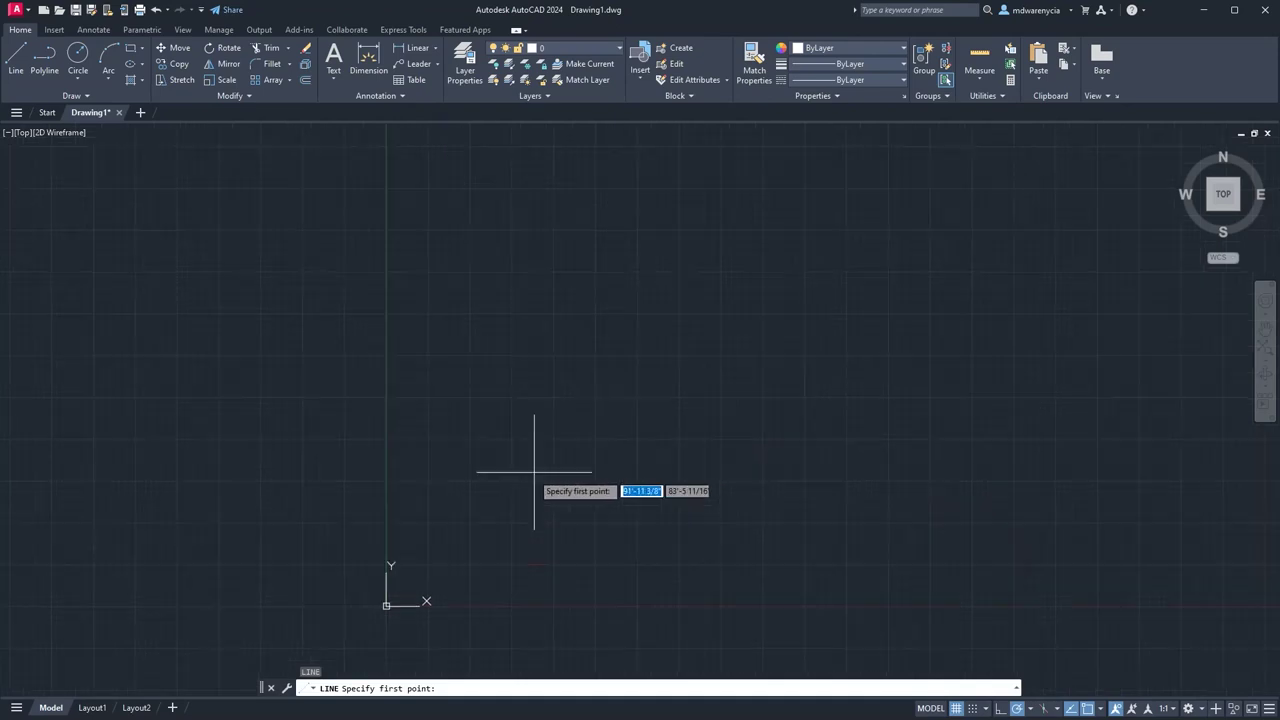
middle_drag(358, 603, 882, 263)
middle_drag(584, 583, 696, 332)
scroll(678, 446, up, 3)
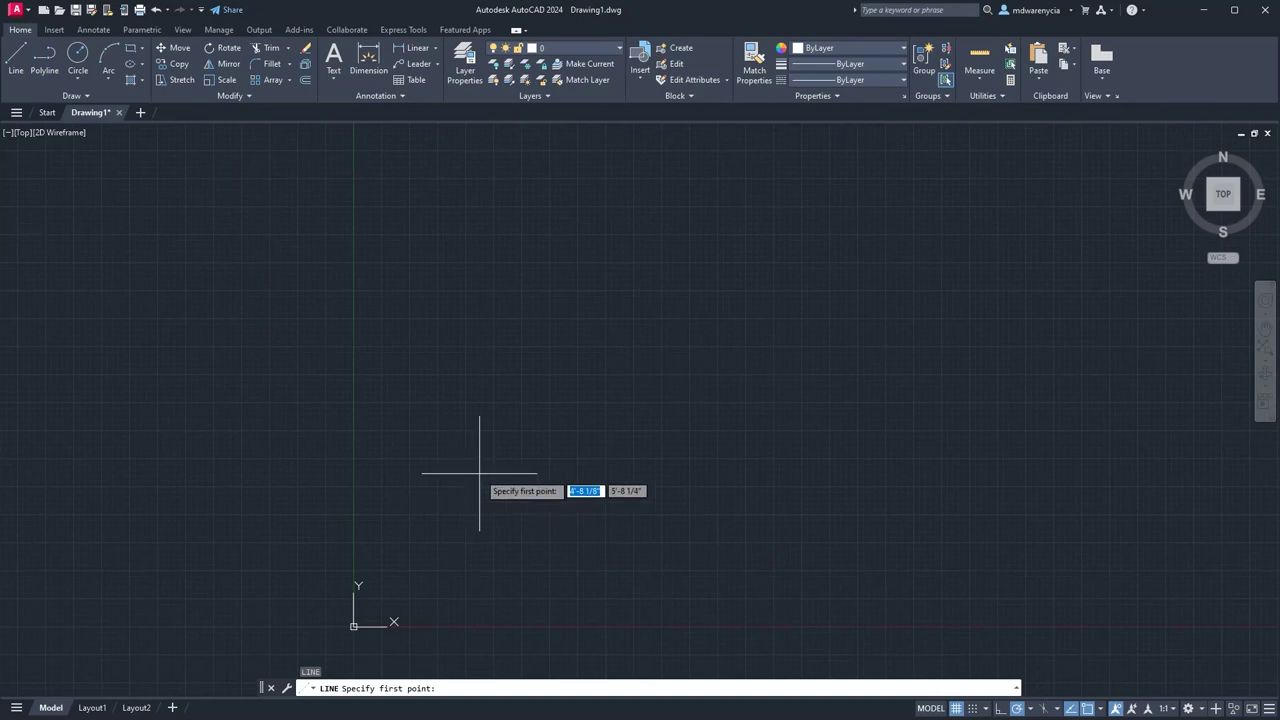
scroll(505, 500, up, 3)
scroll(505, 500, down, 6)
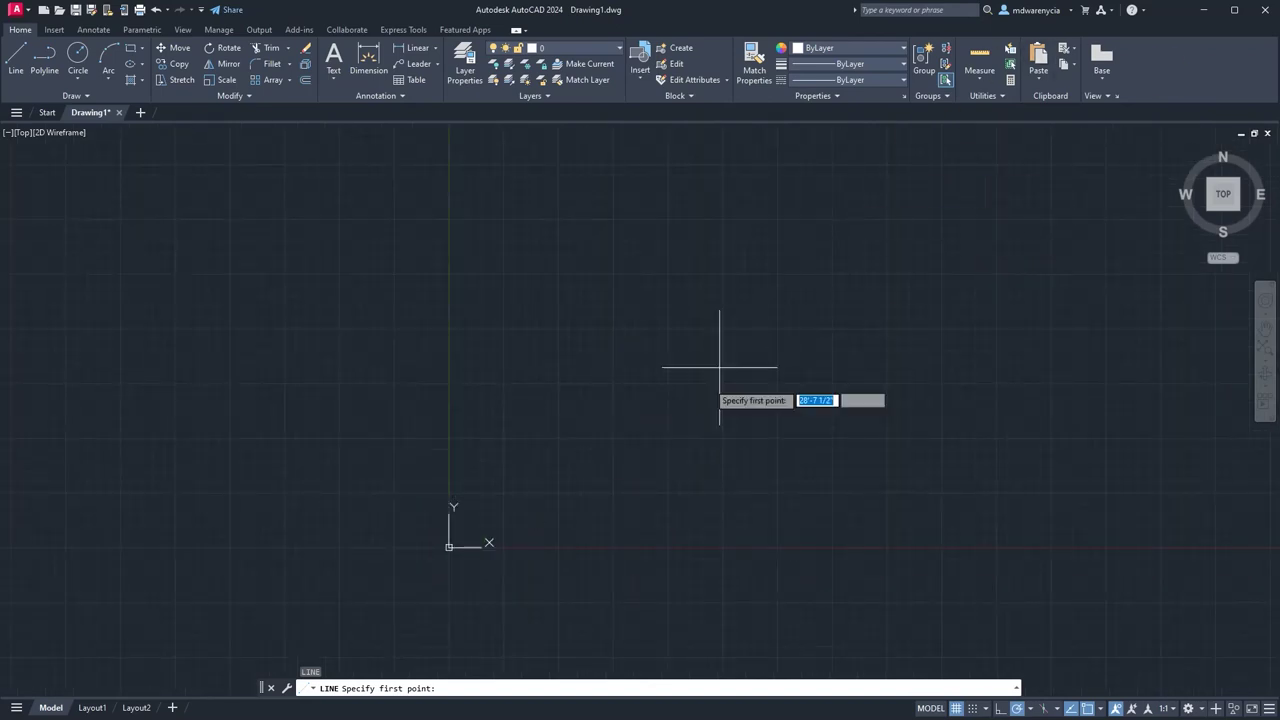
text(15)
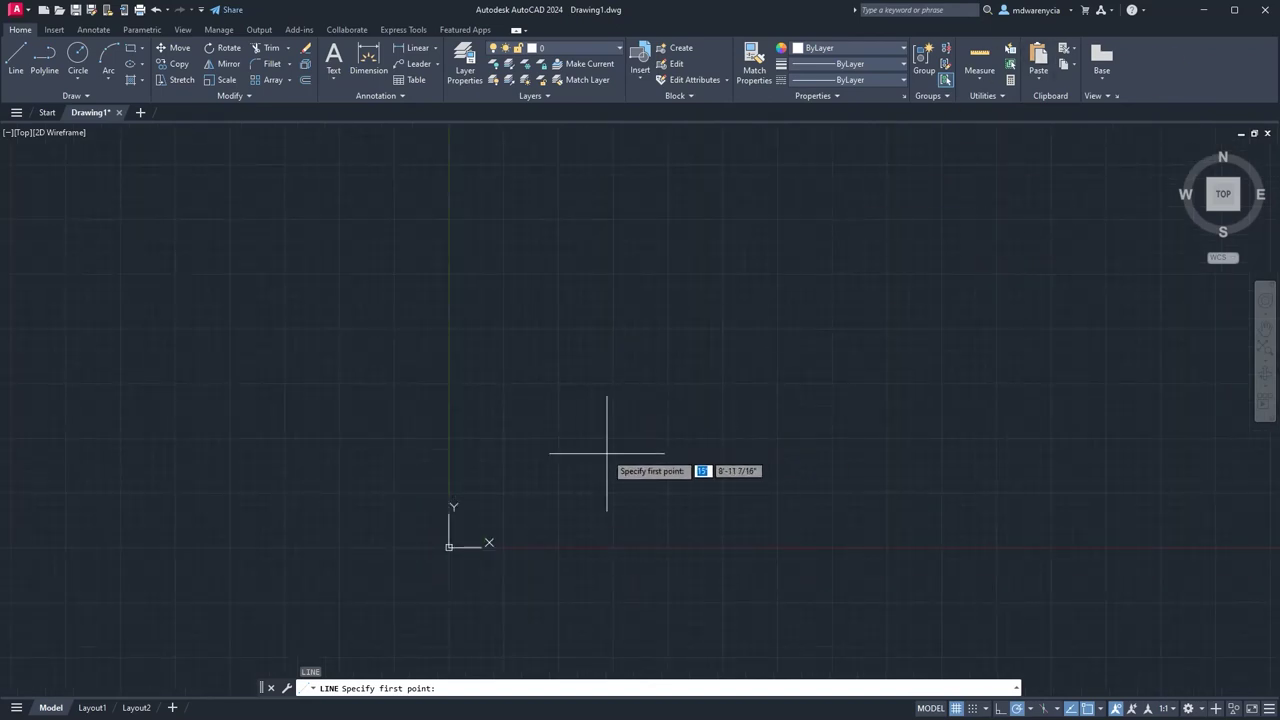
click(606, 453)
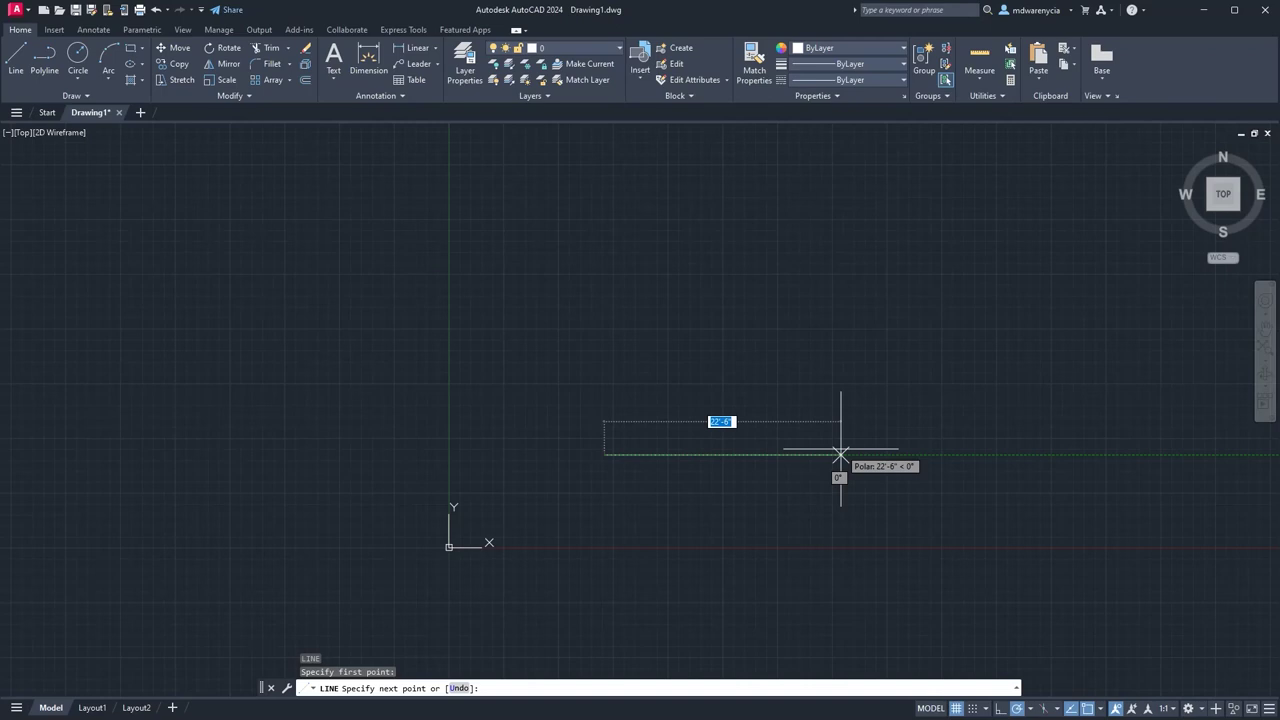
text(13)
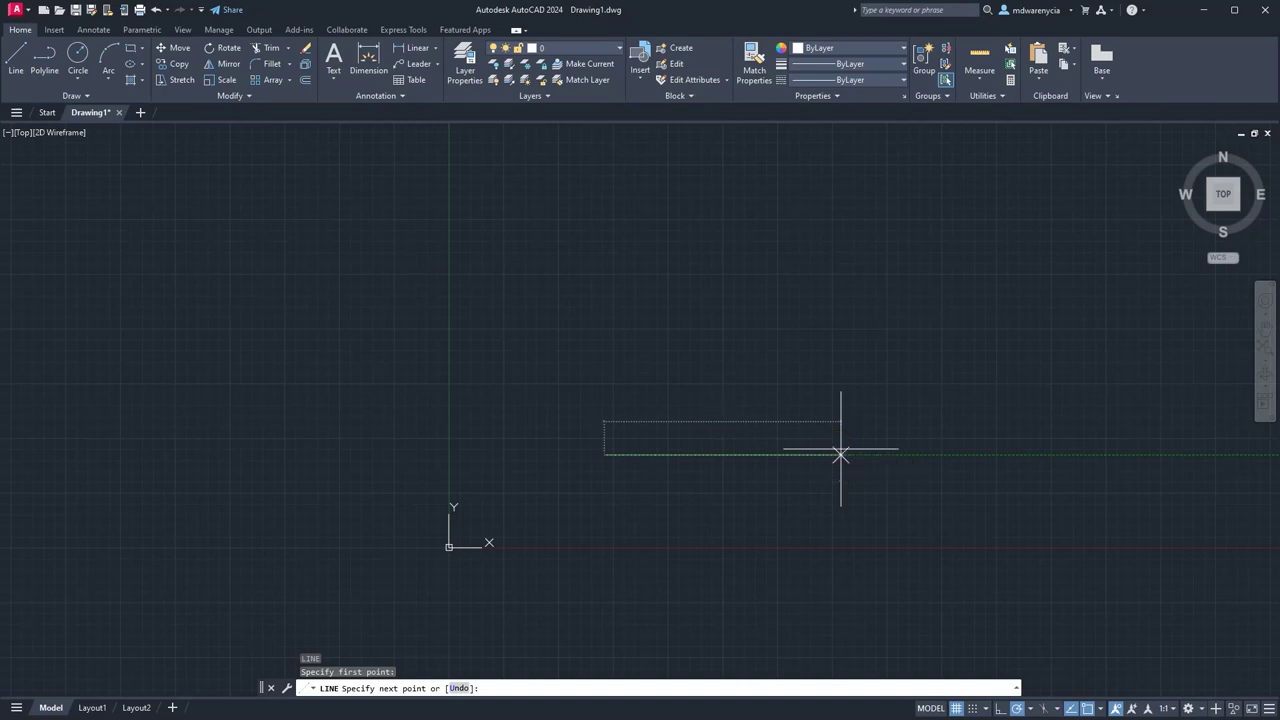
key(Return)
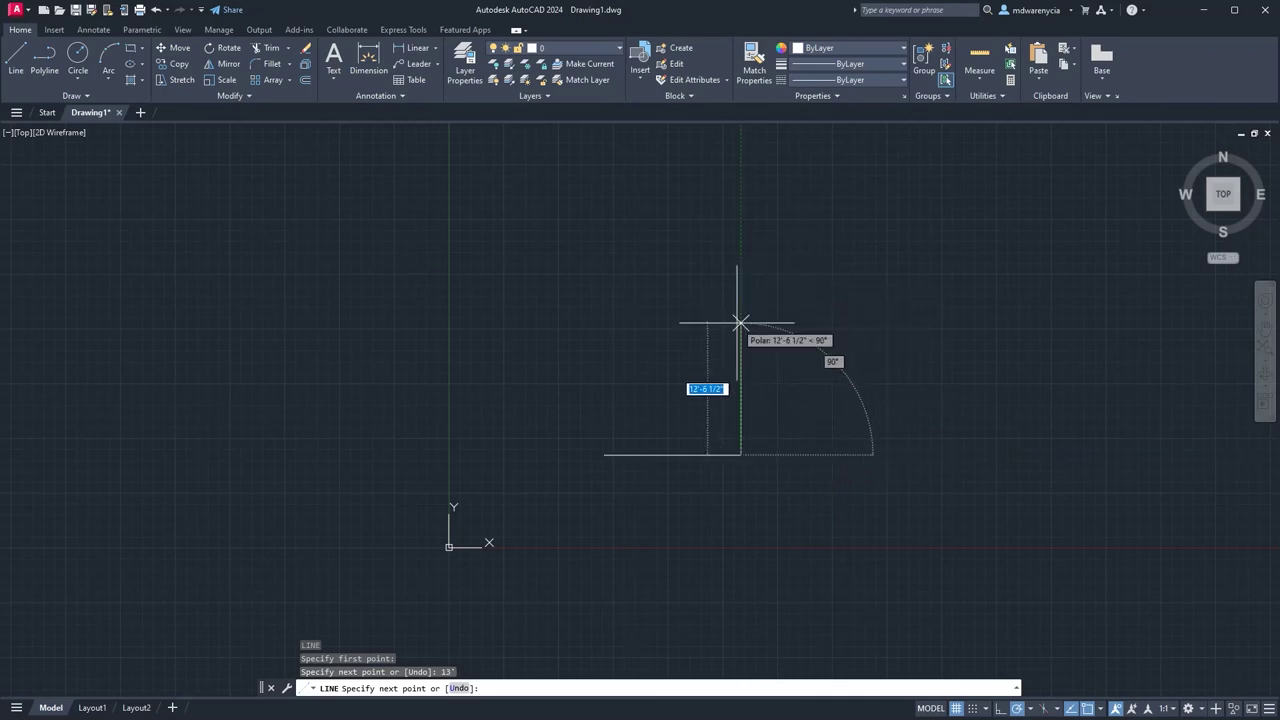
Continue from the line's right end 11' upward and close the outline as a rectangle back to its start point.
text(11)
key(Return)
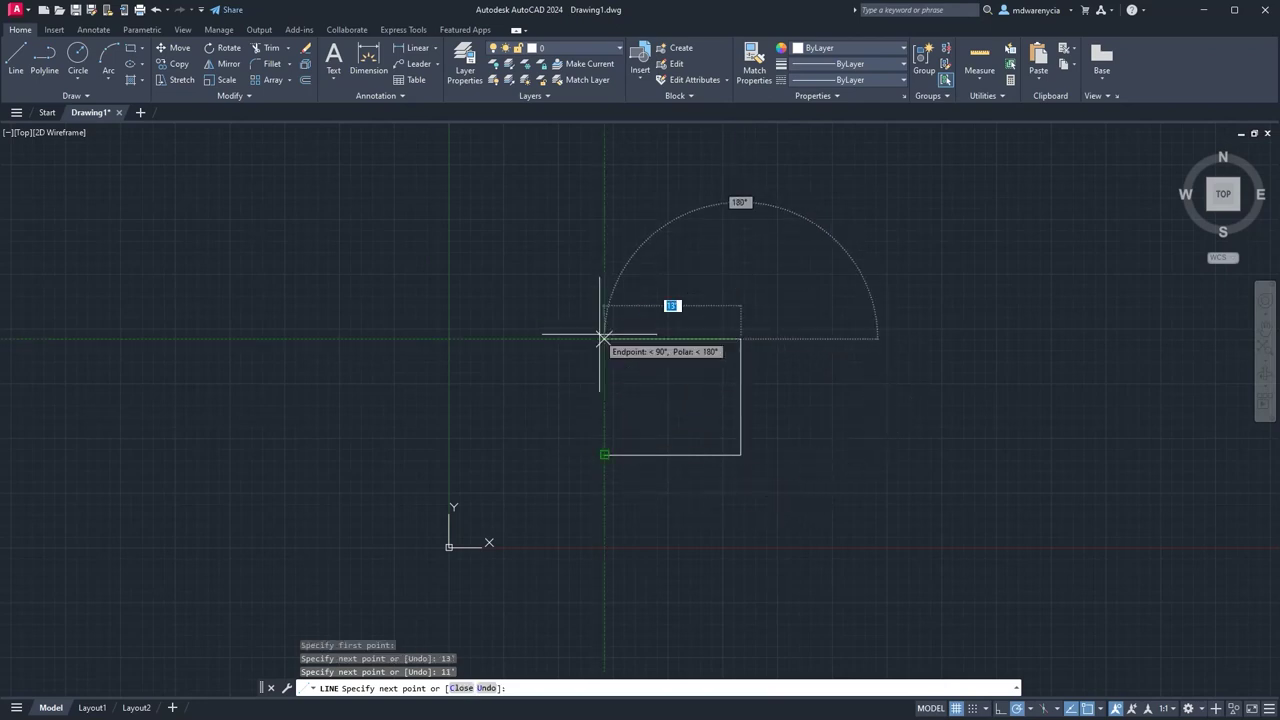
click(605, 340)
click(605, 455)
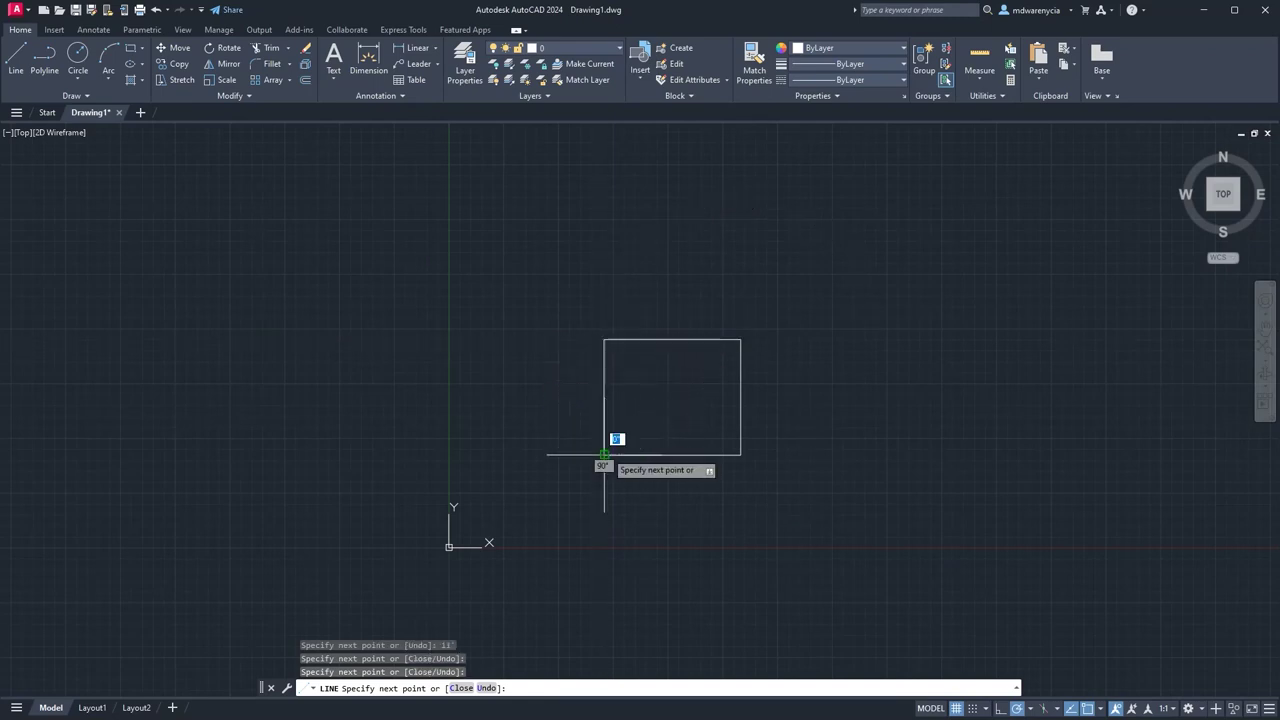
key(Escape)
key(Escape)
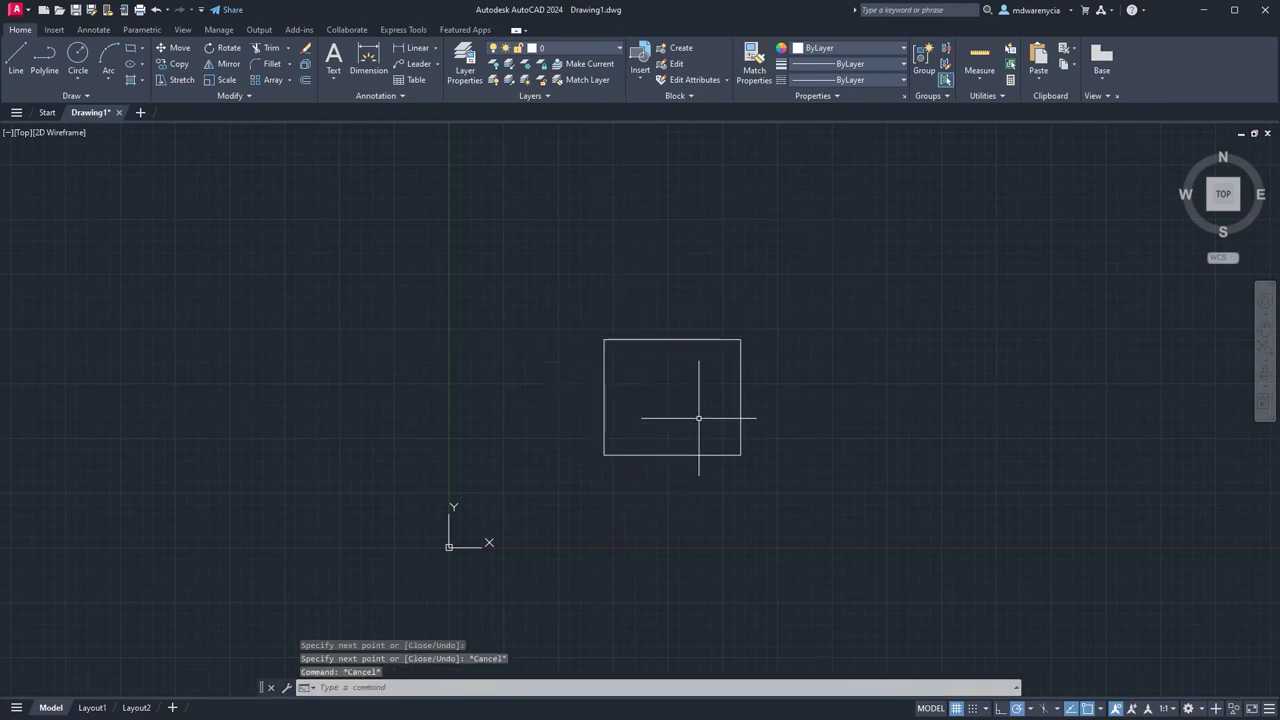
Offset the rectangle's top line 4" upward to give the wall its thickness.
click(700, 353)
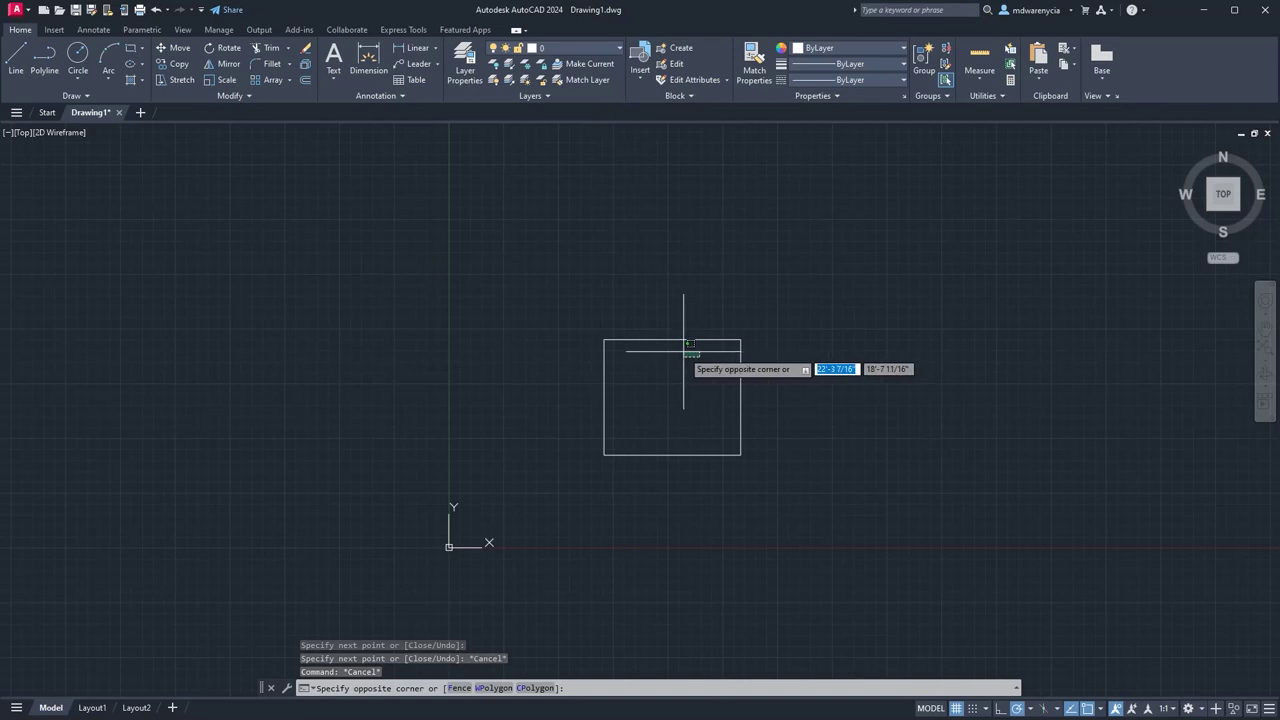
click(623, 290)
text(off)
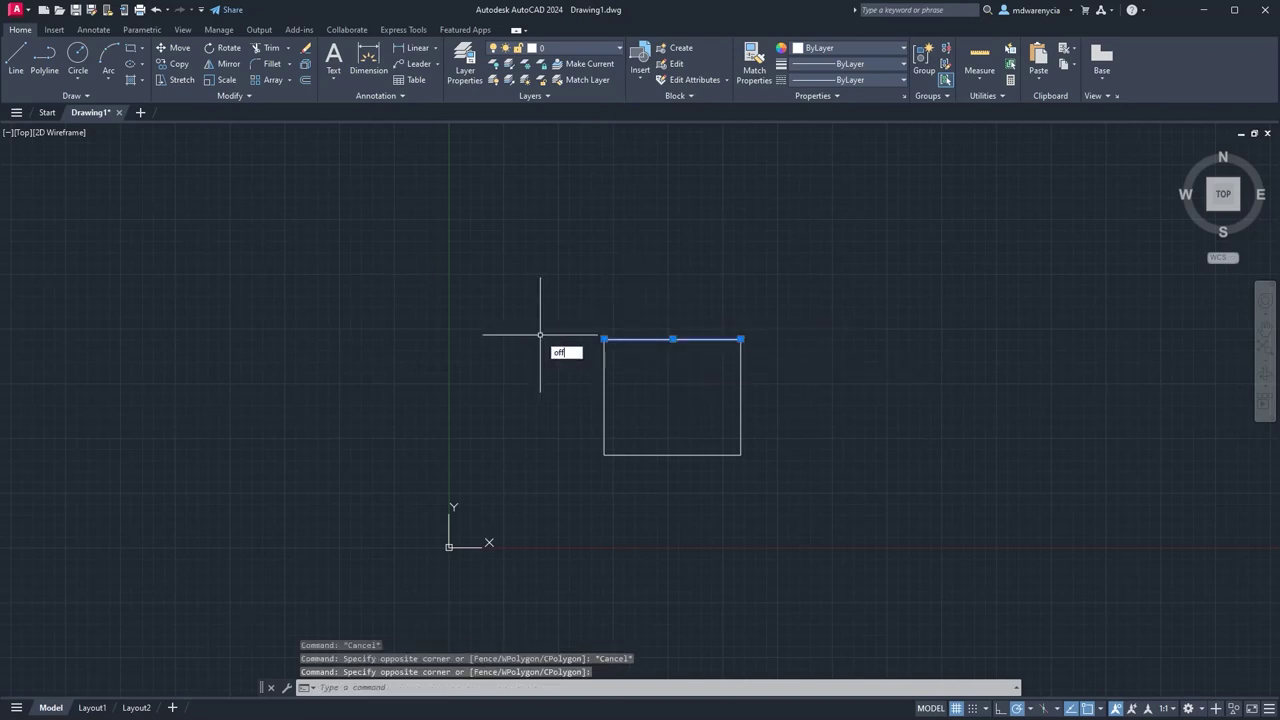
key(Return)
text(4)
key(Return)
click(610, 339)
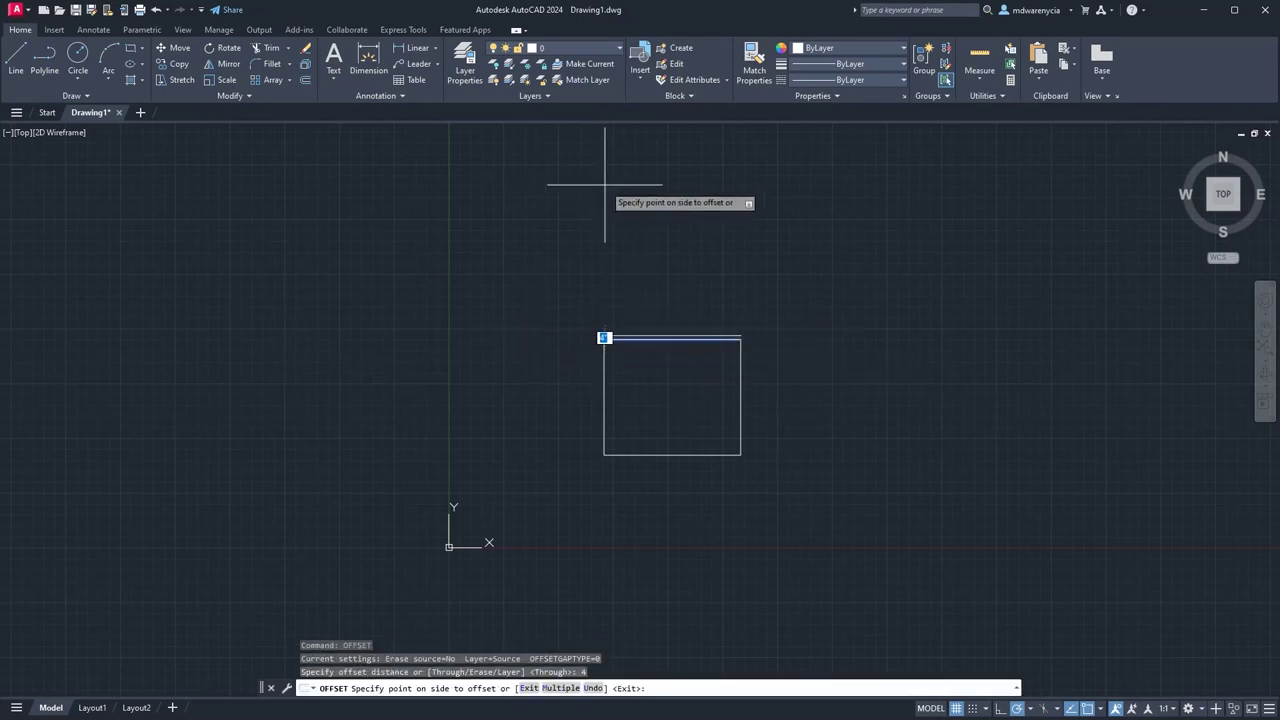
click(578, 192)
key(Escape)
click(663, 336)
scroll(597, 311, up, 5)
scroll(560, 505, down, 2)
scroll(545, 495, down, 3)
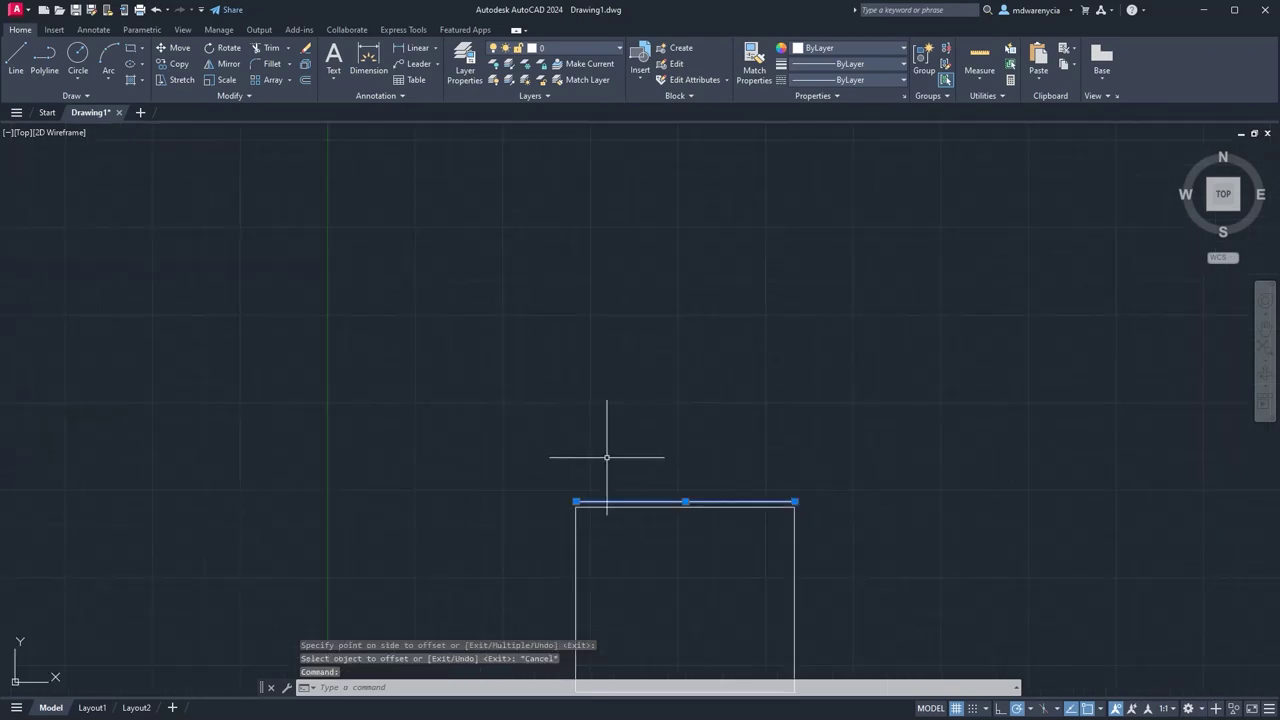
right_click(505, 482)
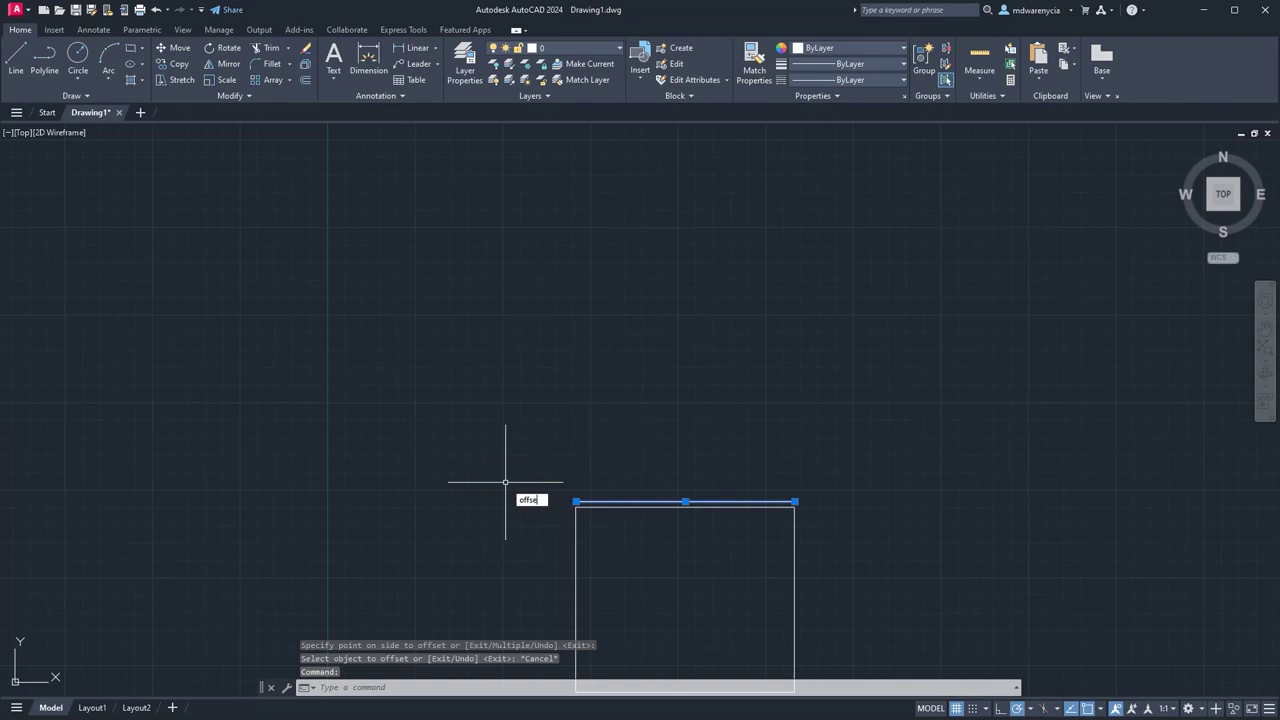
text(5)
key(Return)
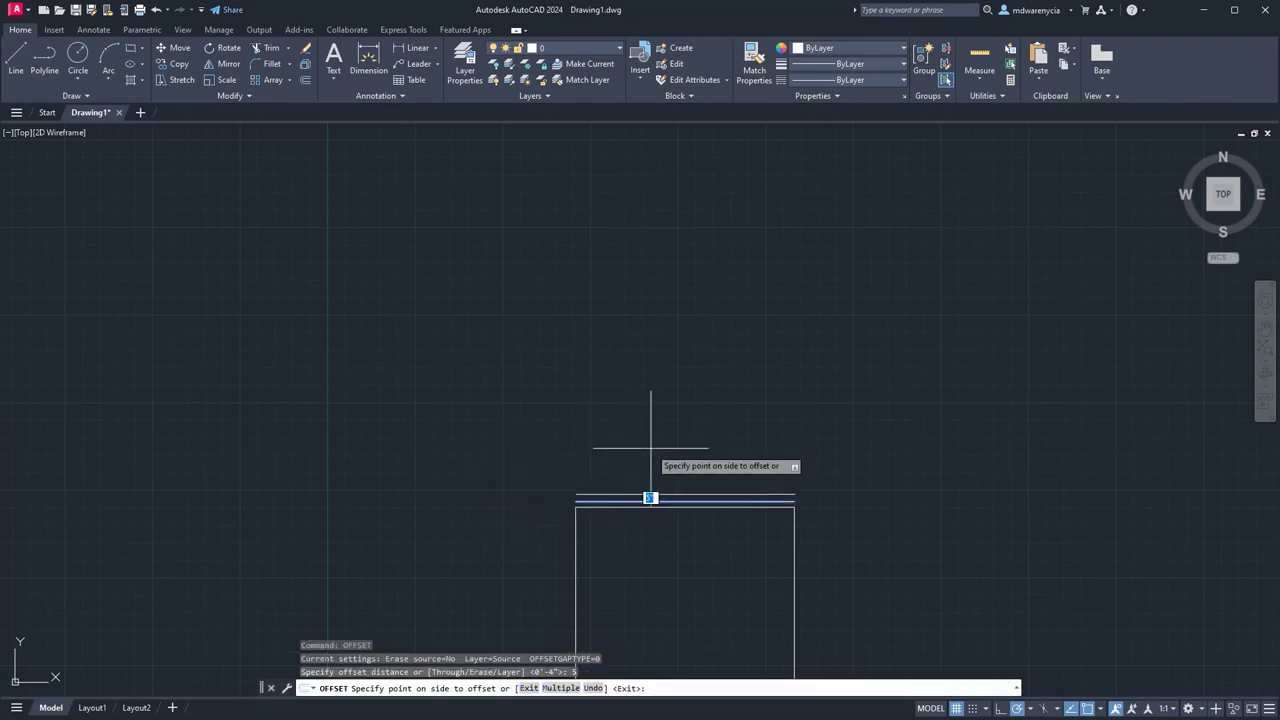
key(Escape)
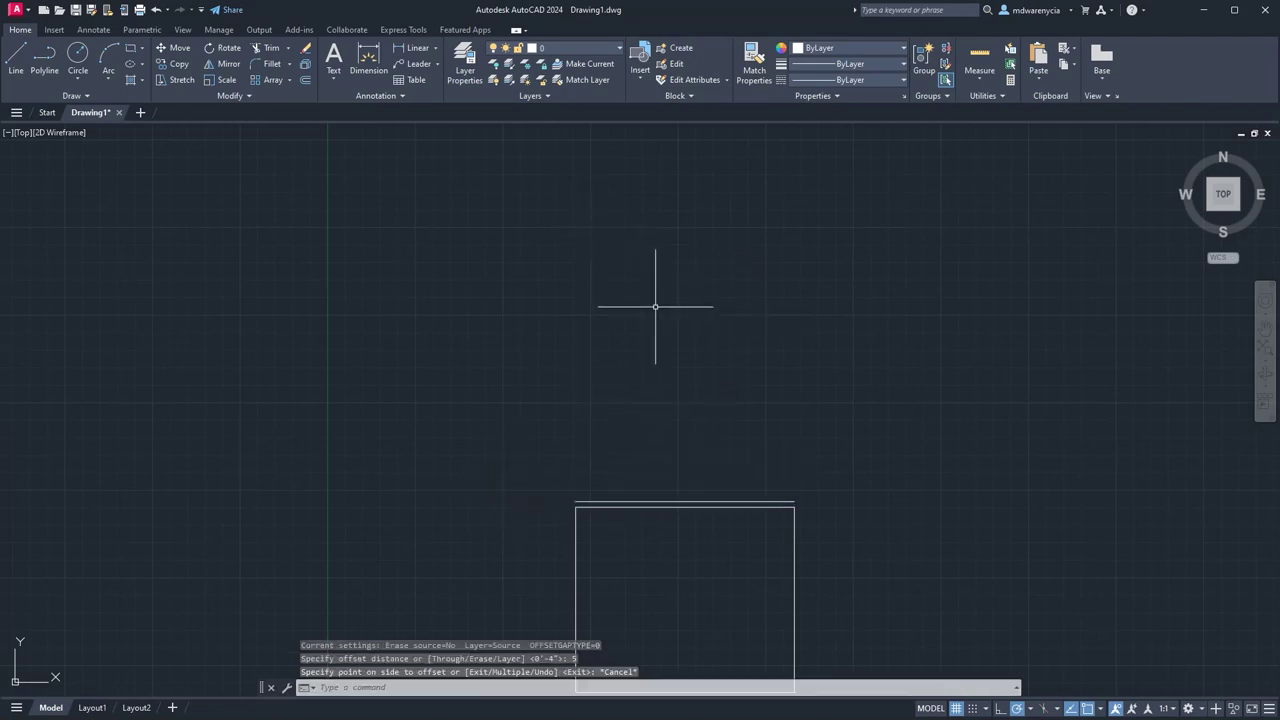
Offset the outer line of the top wall 5' upward.
click(604, 503)
key(Escape)
key(Escape)
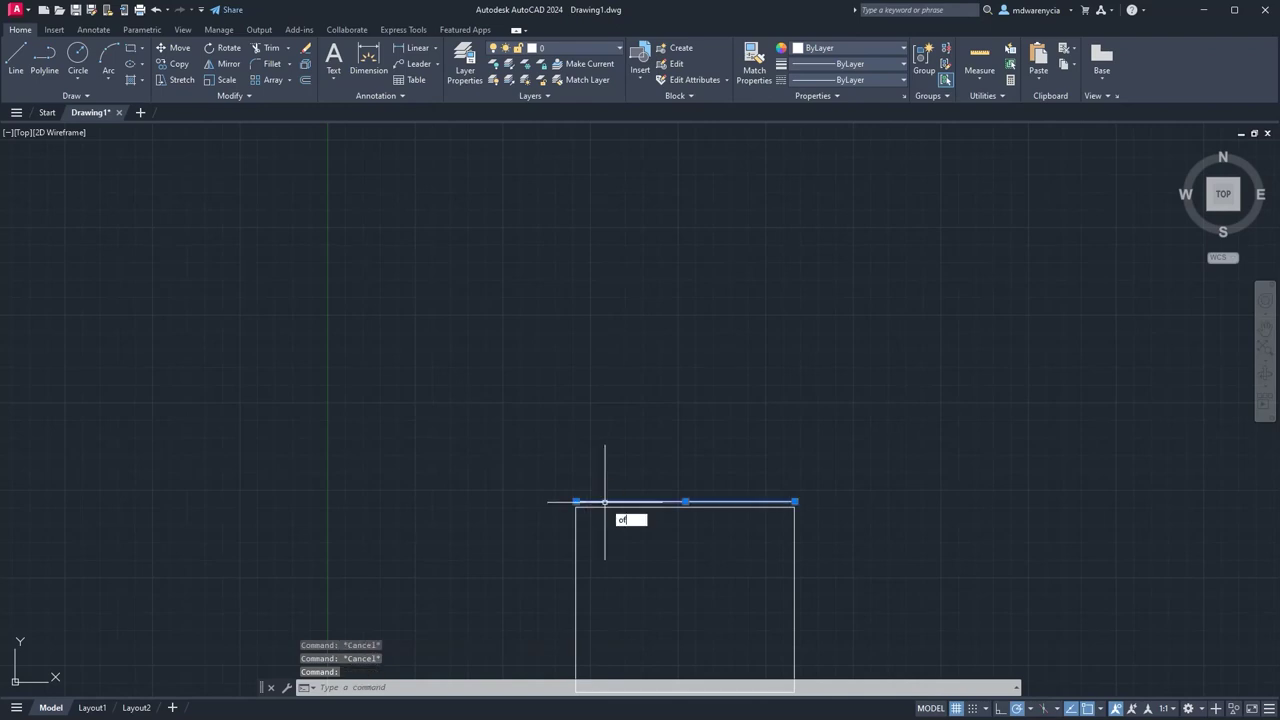
right_click(604, 503)
text(5)
key(Return)
click(604, 503)
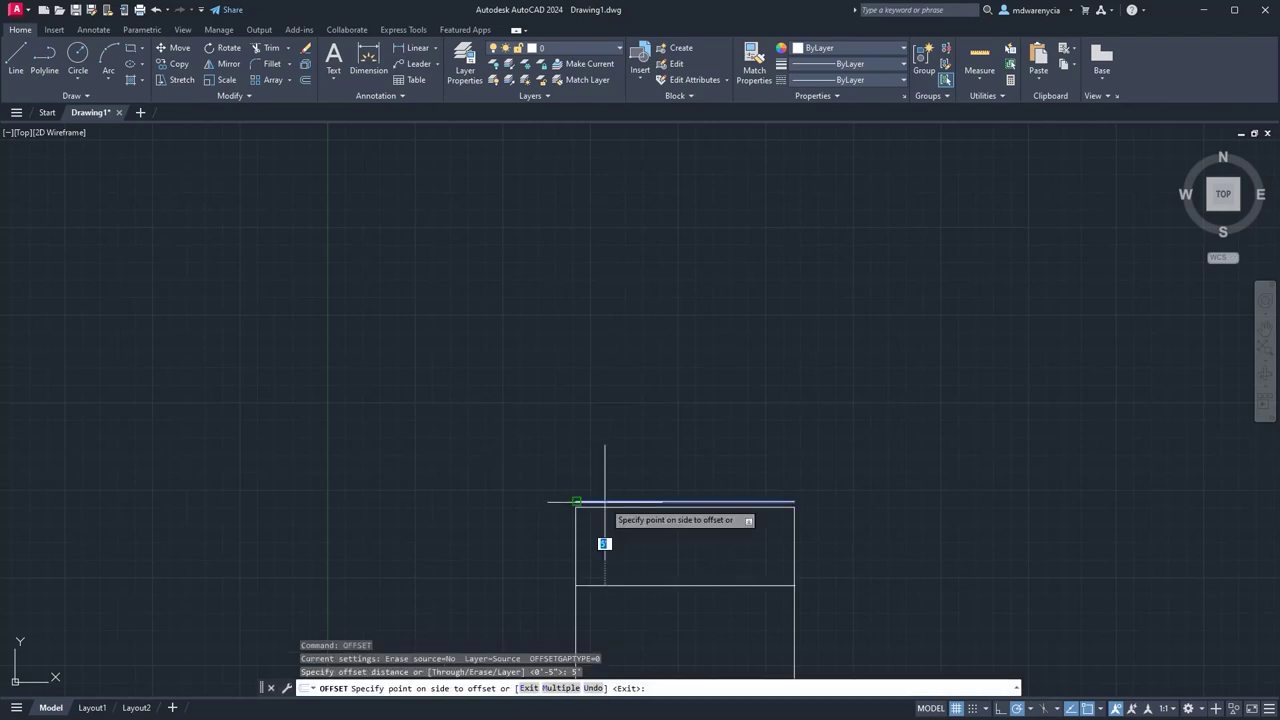
click(629, 425)
key(Escape)
Offset the uppermost horizontal line 4" upward to form a second wall.
click(629, 425)
click(611, 398)
right_click(603, 398)
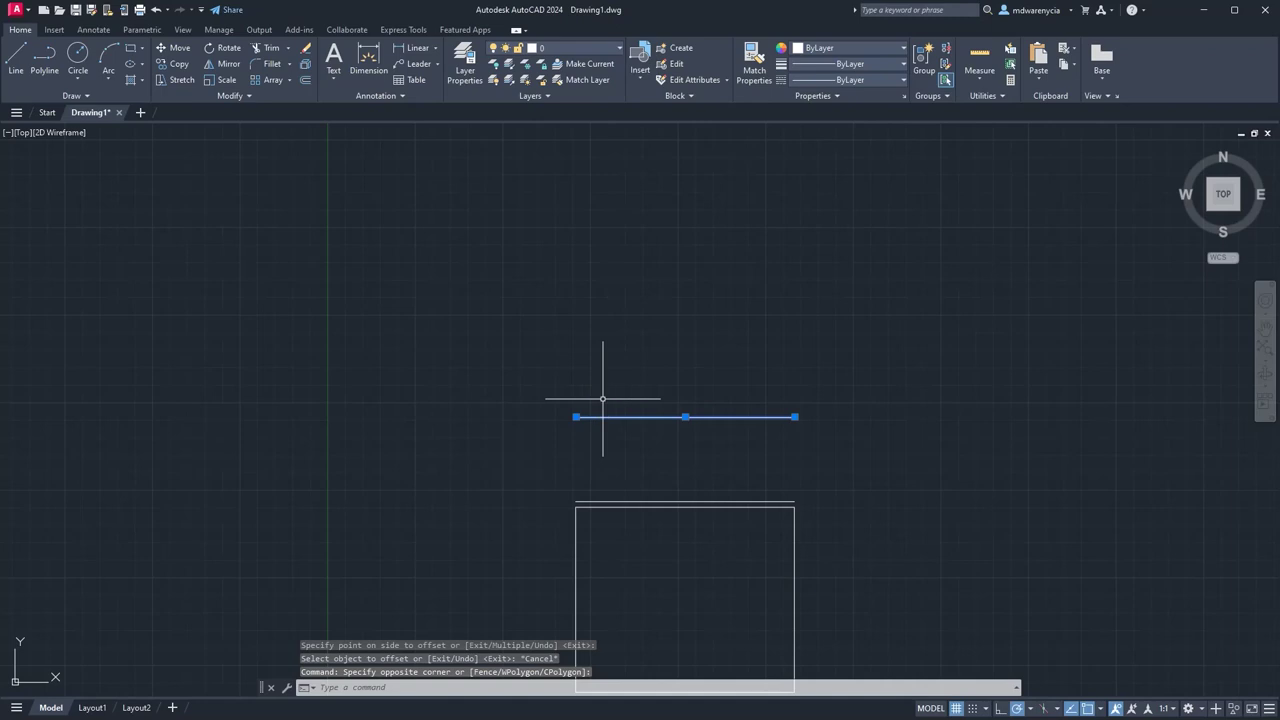
text(4)
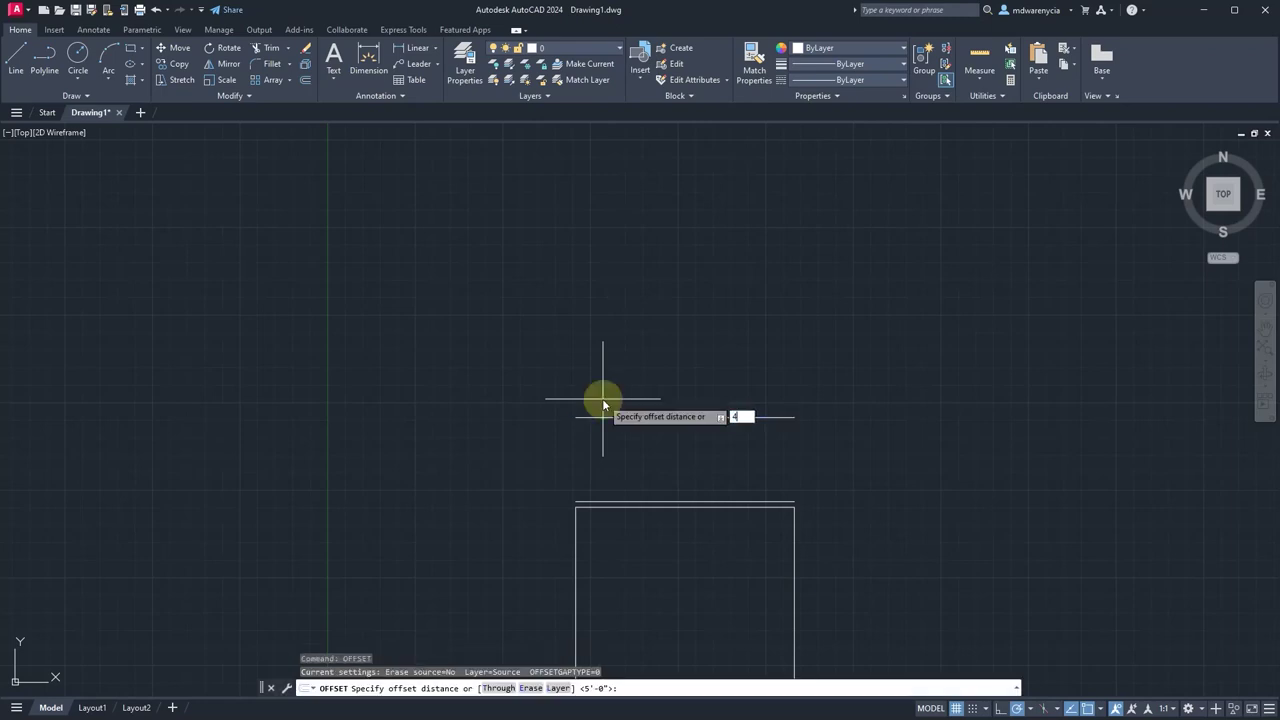
key(Return)
click(614, 416)
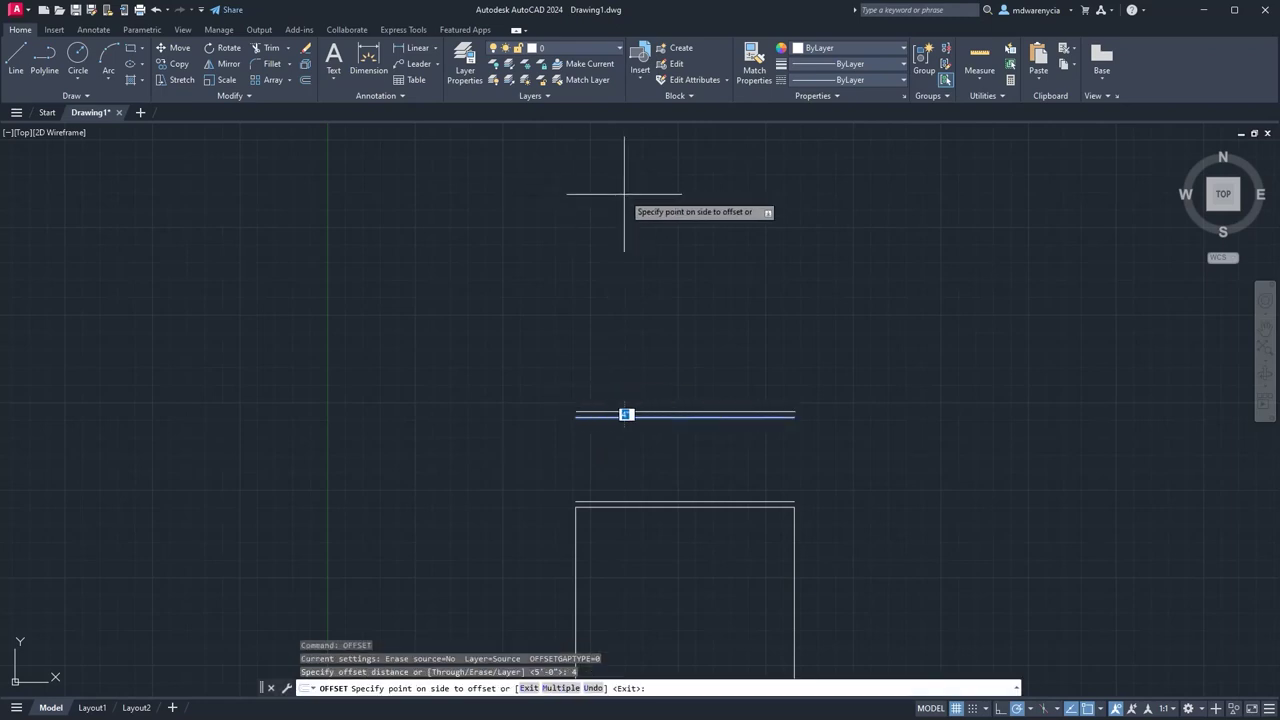
click(682, 226)
scroll(694, 257, down, 2)
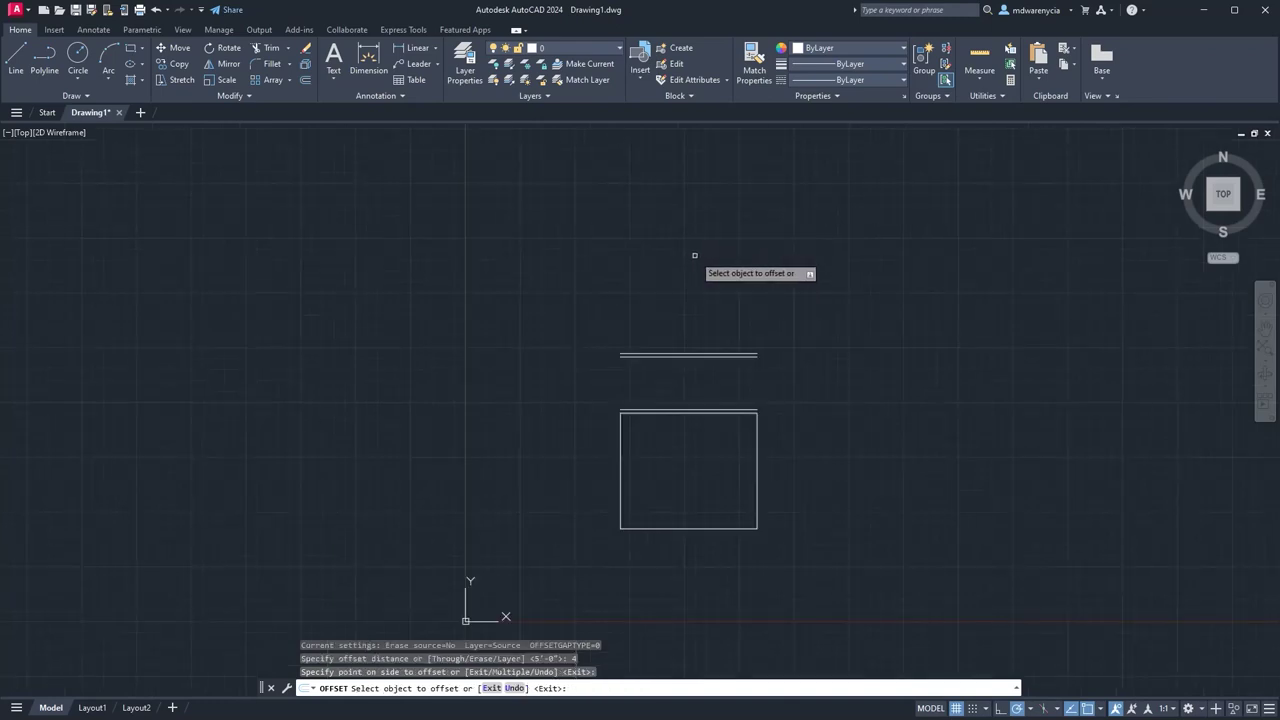
key(Escape)
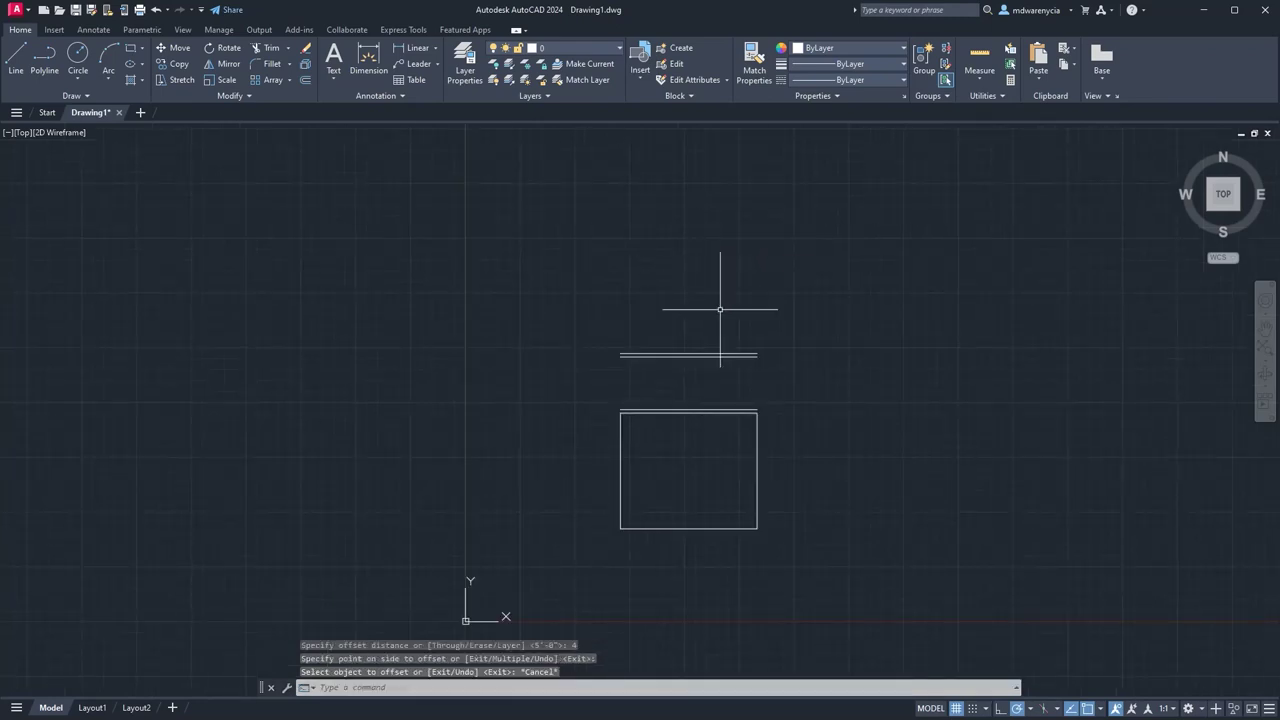
Draw a vertical line joining the left ends of the two wall lines that bound the 5' space.
scroll(671, 434, up, 6)
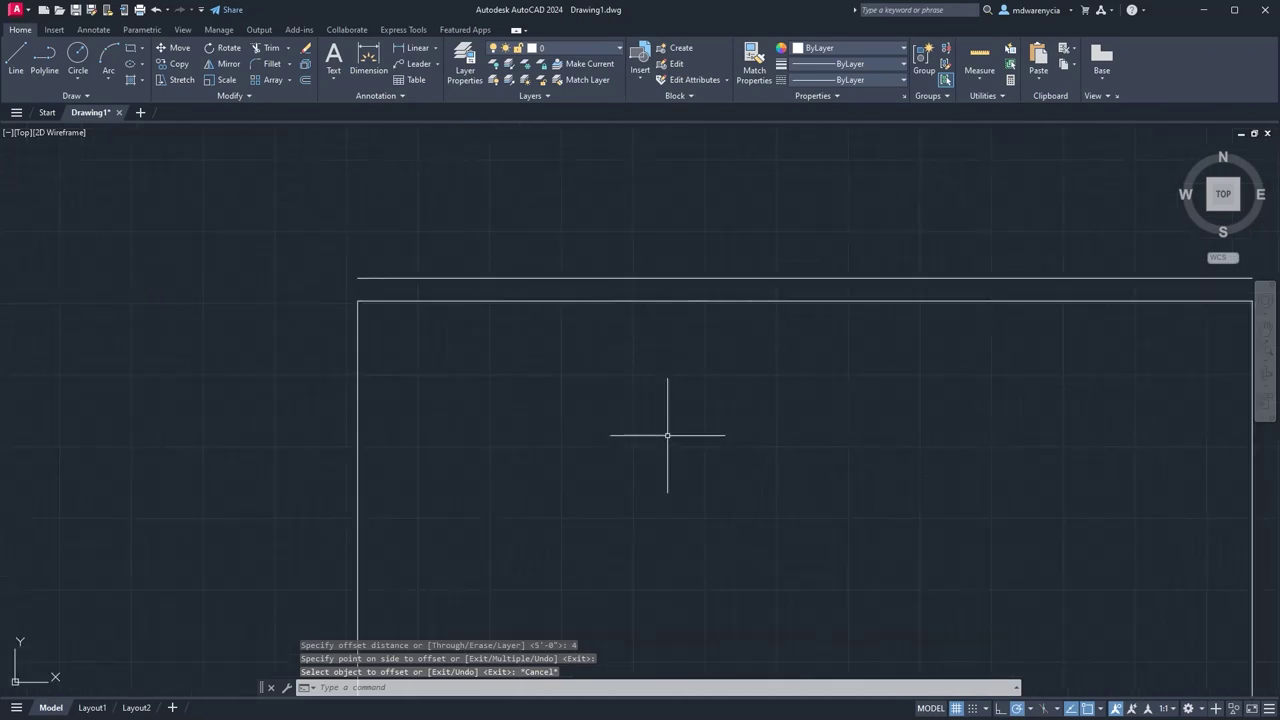
scroll(390, 432, down, 8)
scroll(390, 432, up, 8)
text(l)
key(Return)
click(471, 527)
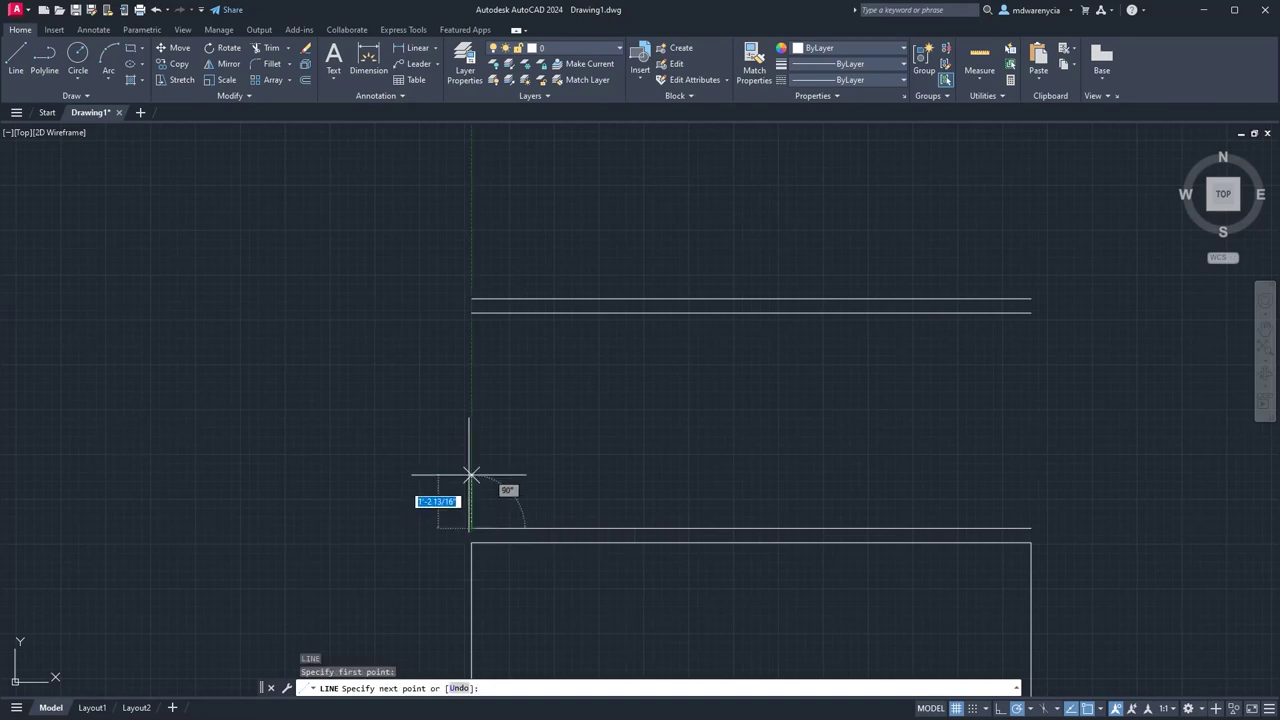
click(471, 314)
key(Escape)
key(Escape)
key(Escape)
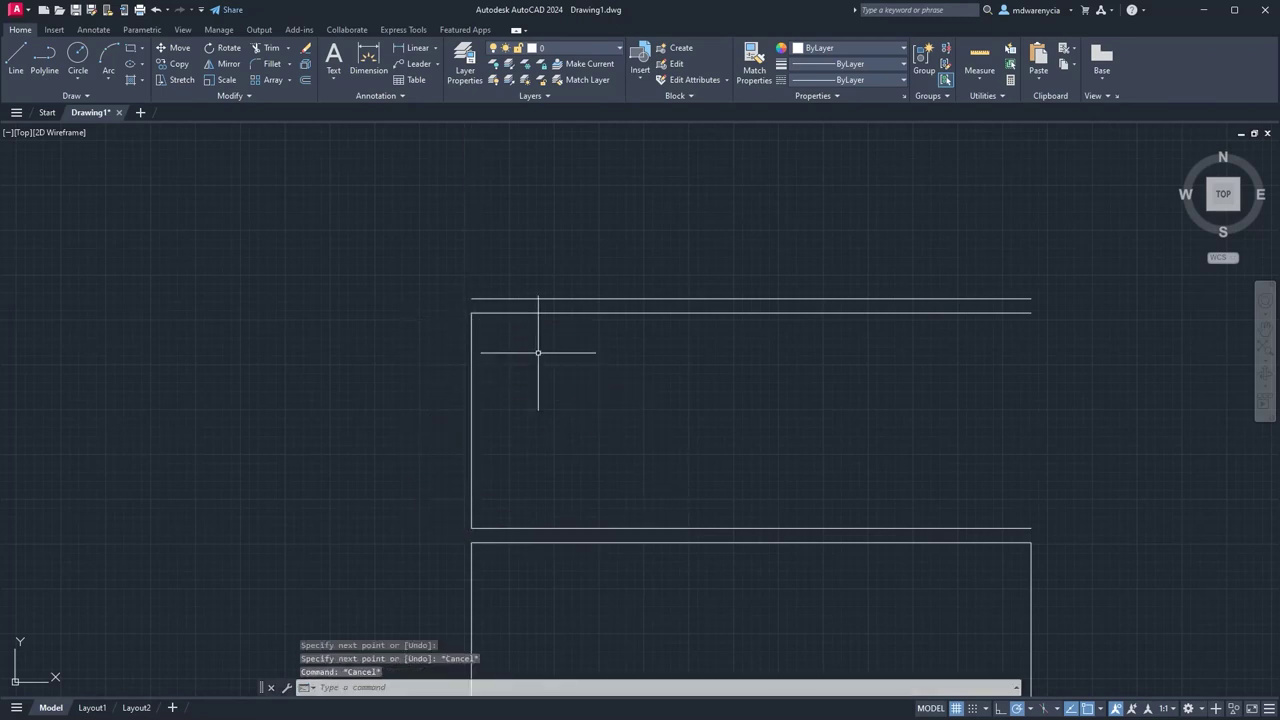
Offset the vertical line at the left end of the 5' space 5' to the right.
click(531, 378)
click(291, 386)
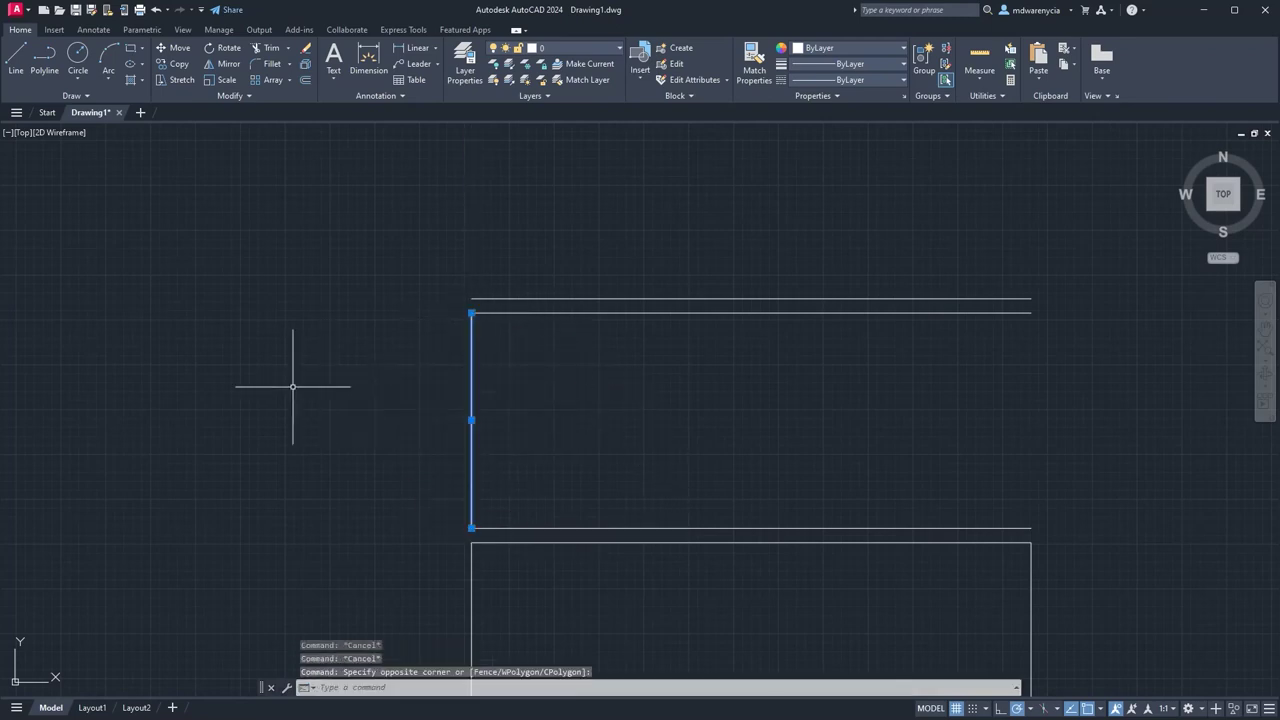
text(o)
key(Return)
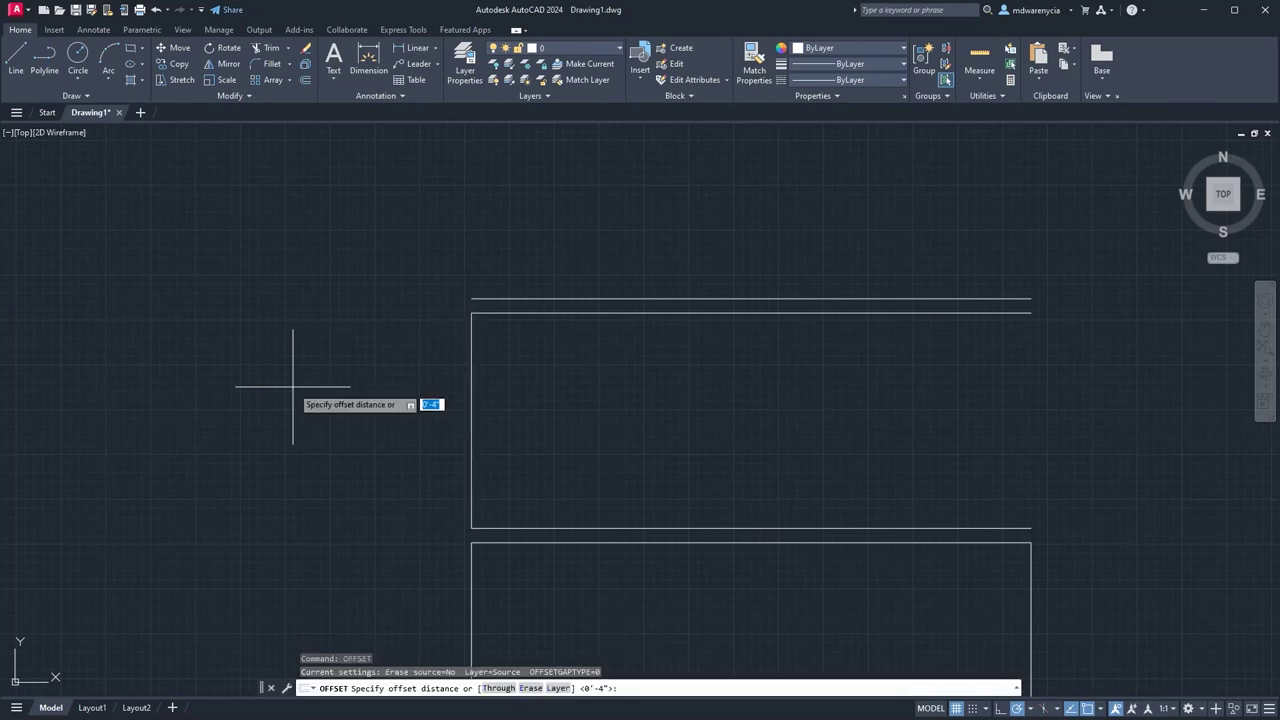
text(5)
key(Return)
click(471, 420)
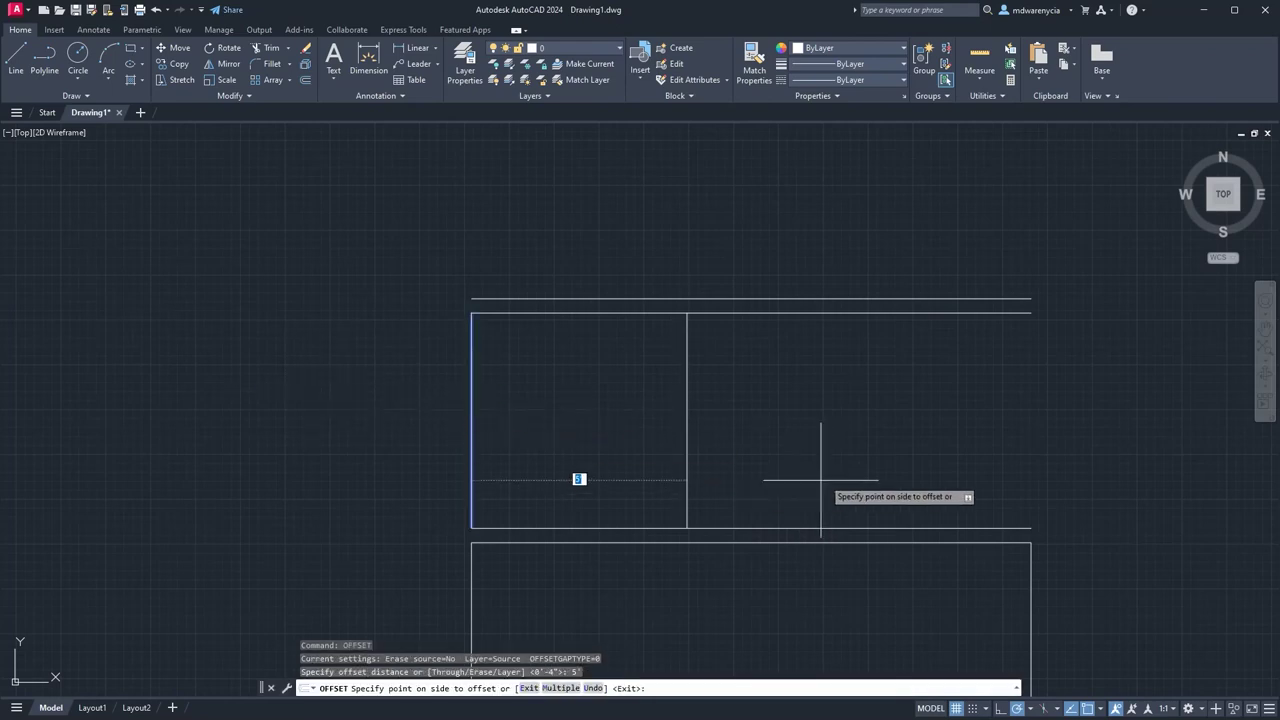
click(760, 480)
key(Escape)
Offset the vertical line 5' from the left end 4" to the right to form a partition wall.
click(729, 455)
click(663, 424)
text(off)
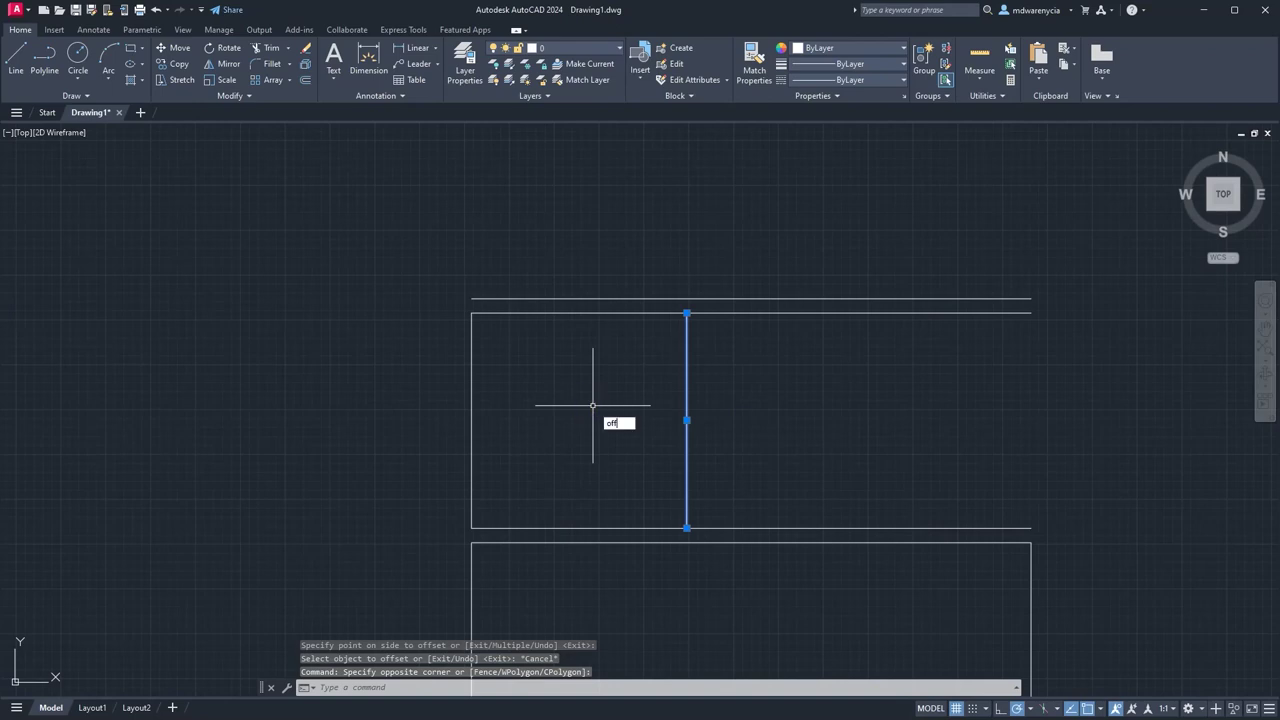
key(Return)
text(4)
key(Return)
click(920, 445)
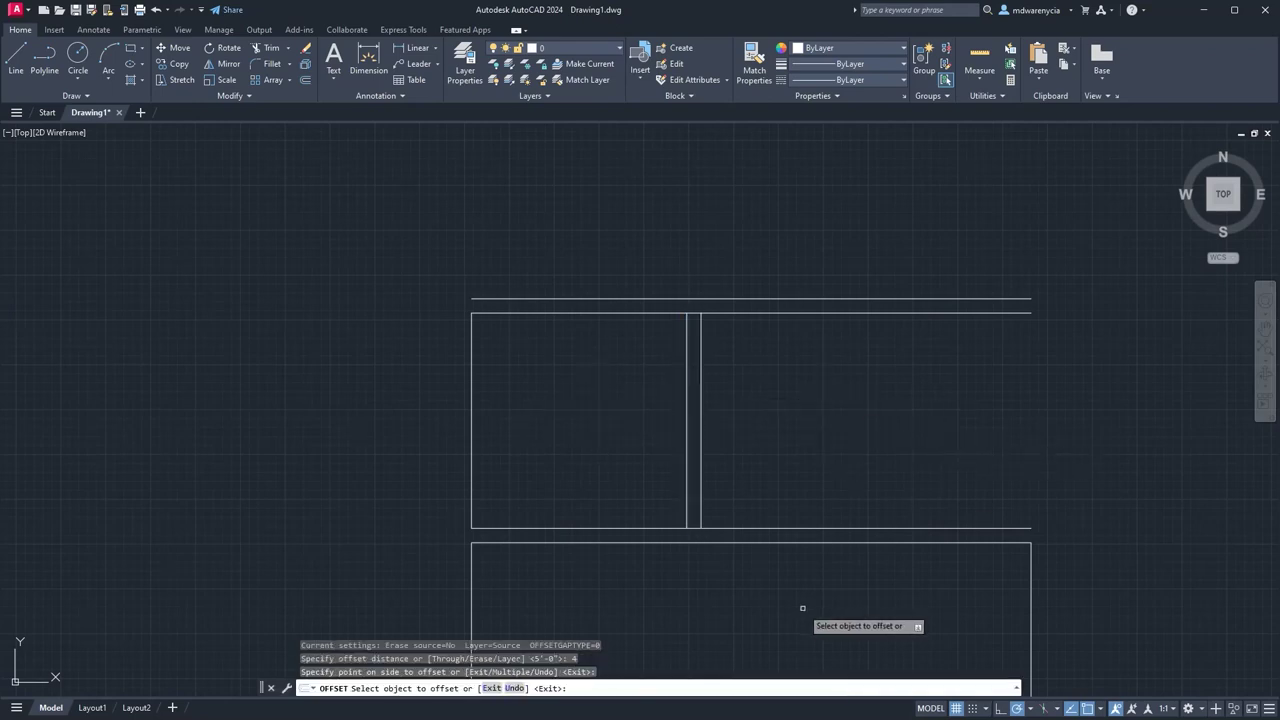
key(Escape)
key(Escape)
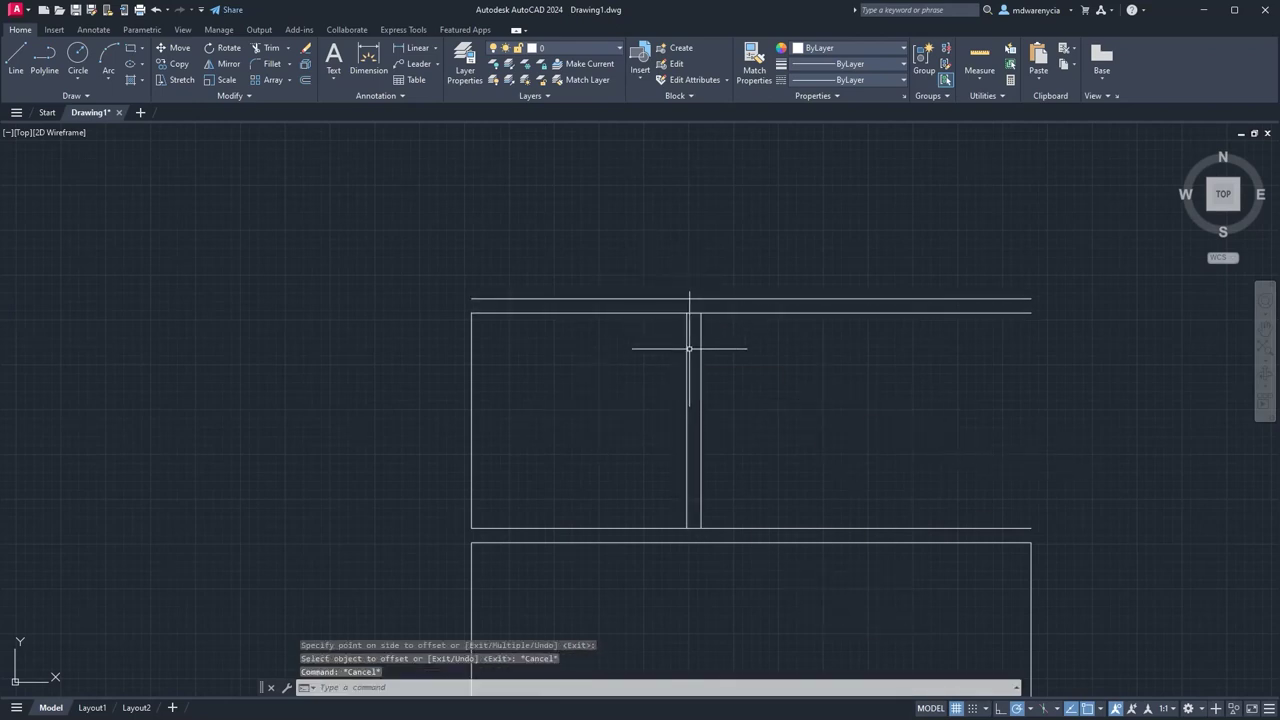
Offset the lower line of the upper horizontal wall 4" downward.
scroll(757, 366, up, 4)
click(743, 300)
click(709, 223)
text(offset)
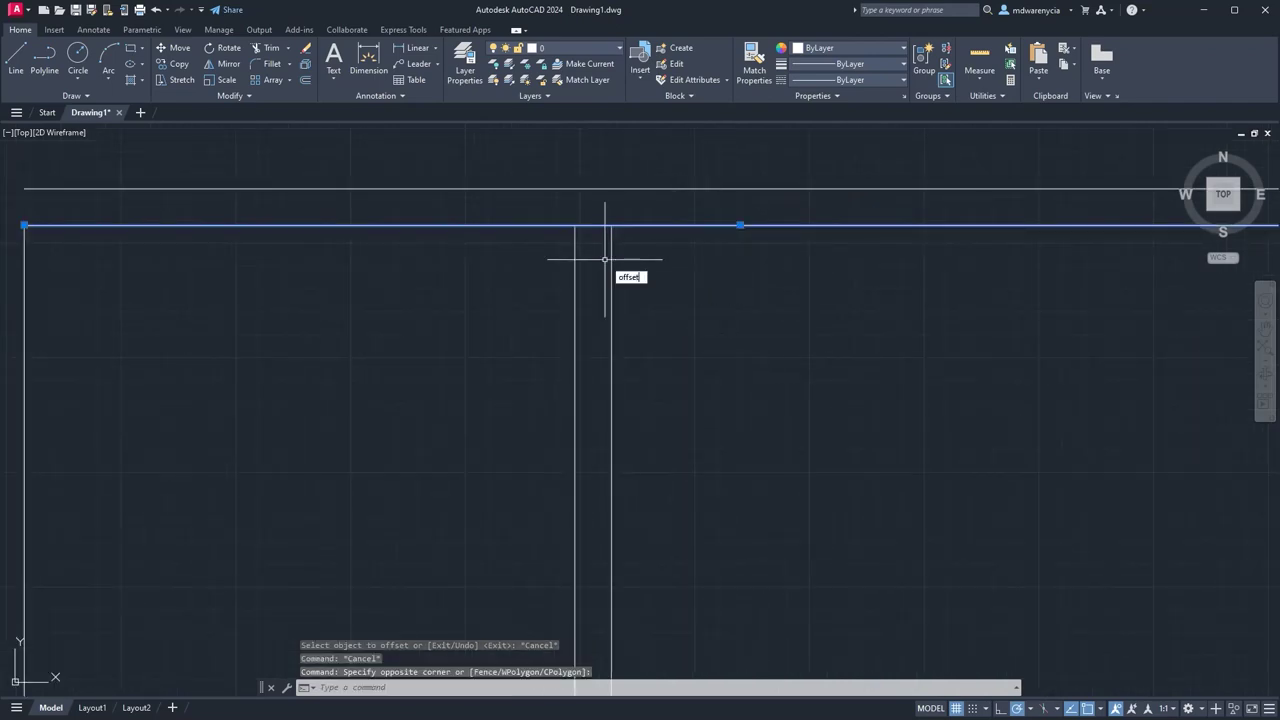
key(Return)
text(4)
key(Return)
click(606, 228)
click(713, 381)
key(Escape)
key(Escape)
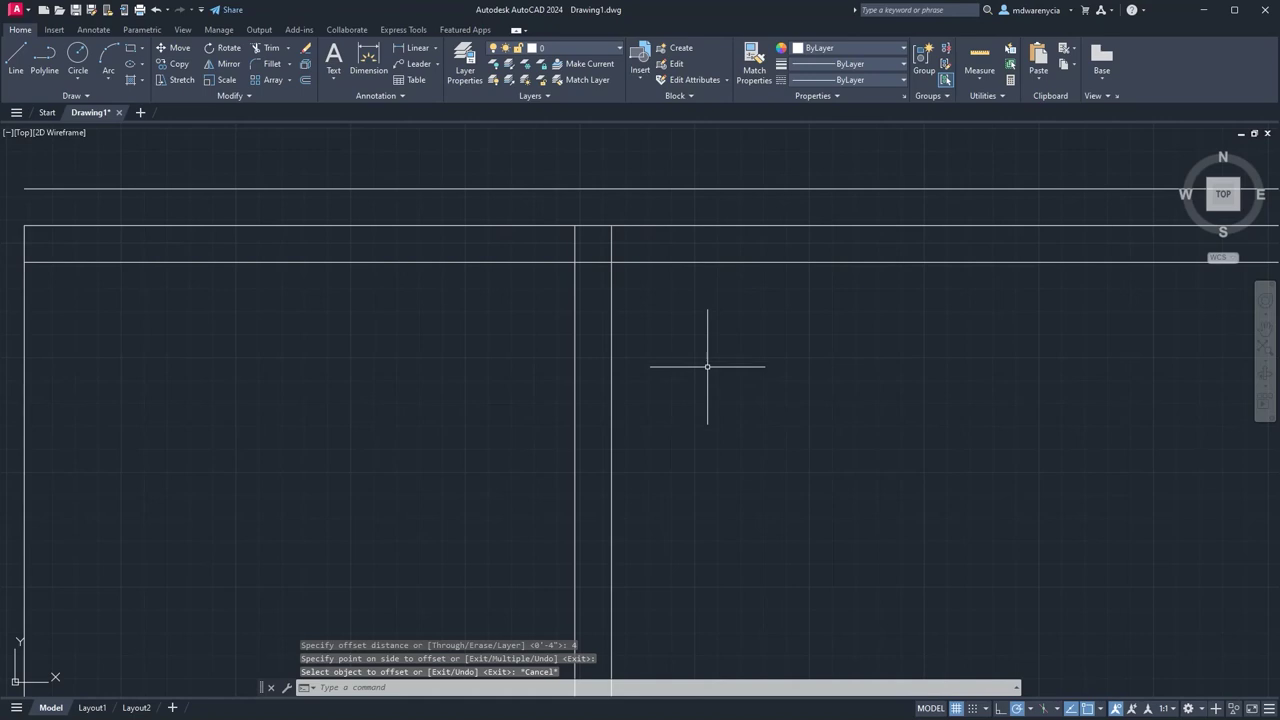
Offset the uppermost horizontal wall line 11' upward.
scroll(771, 430, down, 8)
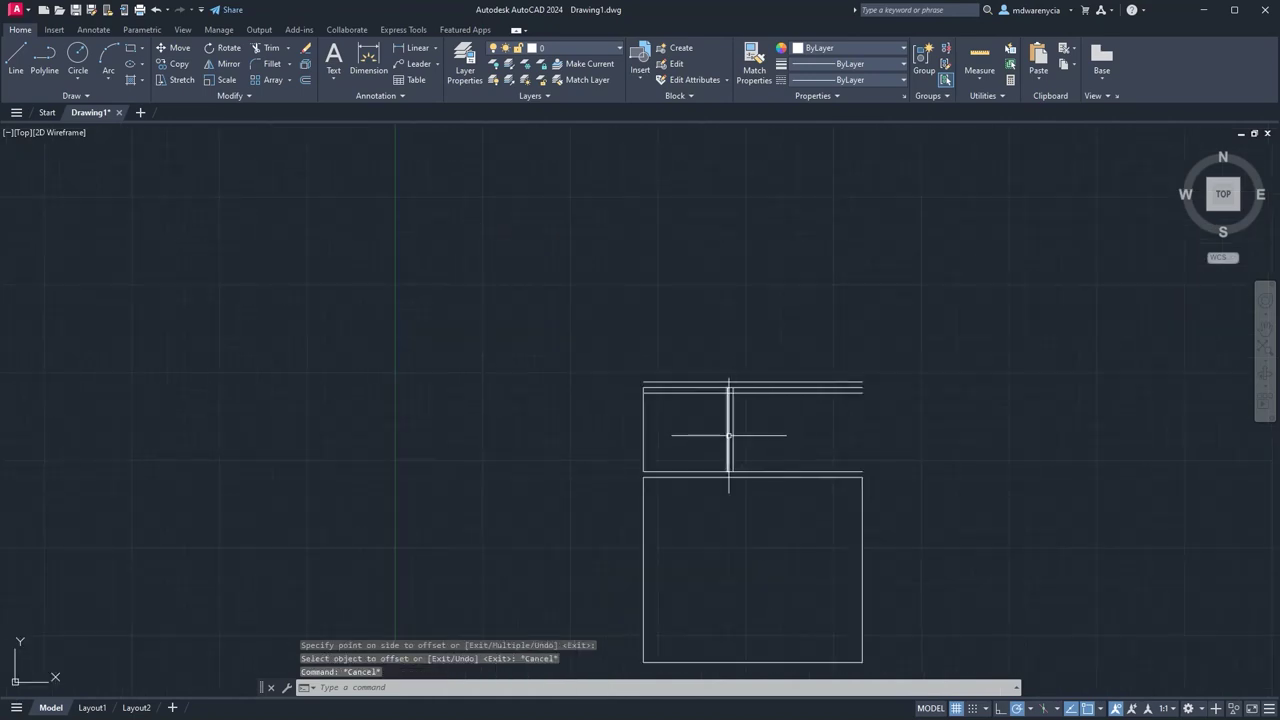
click(773, 382)
text(offset)
key(Return)
text(11')
key(Return)
click(794, 300)
key(Escape)
Draw a vertical line joining the left ends of the two horizontal lines that bound the 11' space.
text(l)
key(Return)
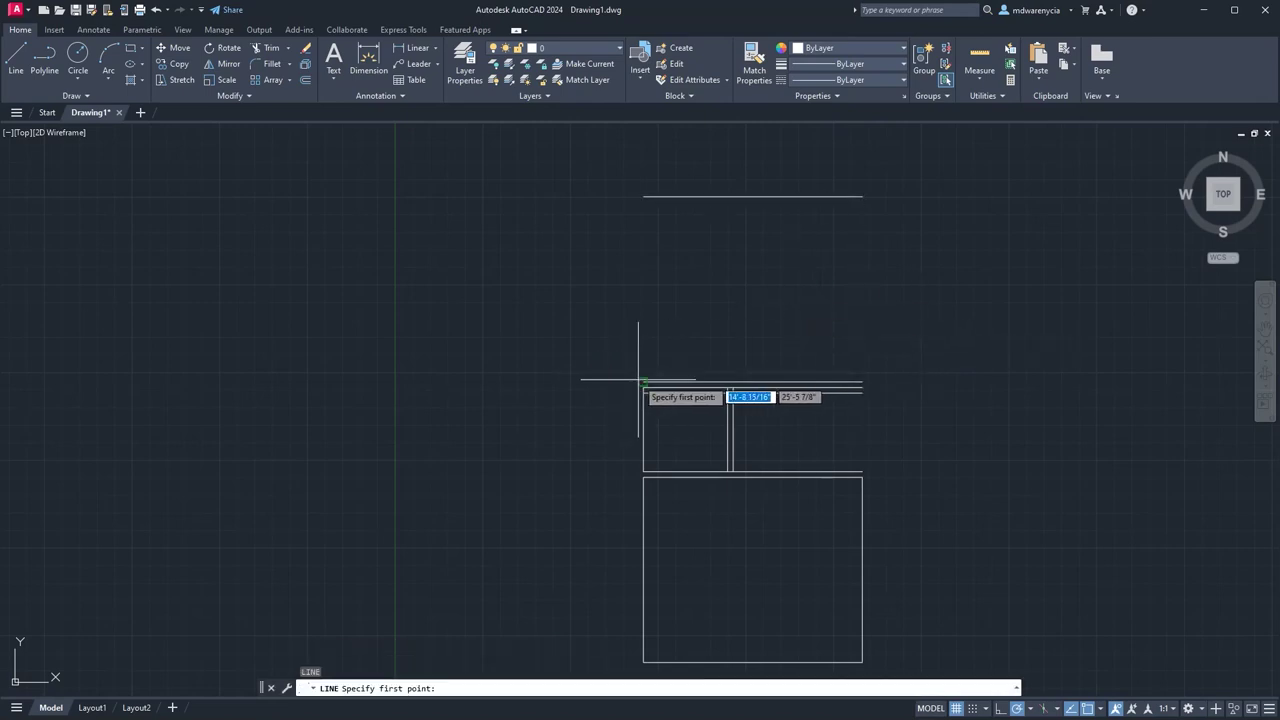
scroll(660, 405, up, 4)
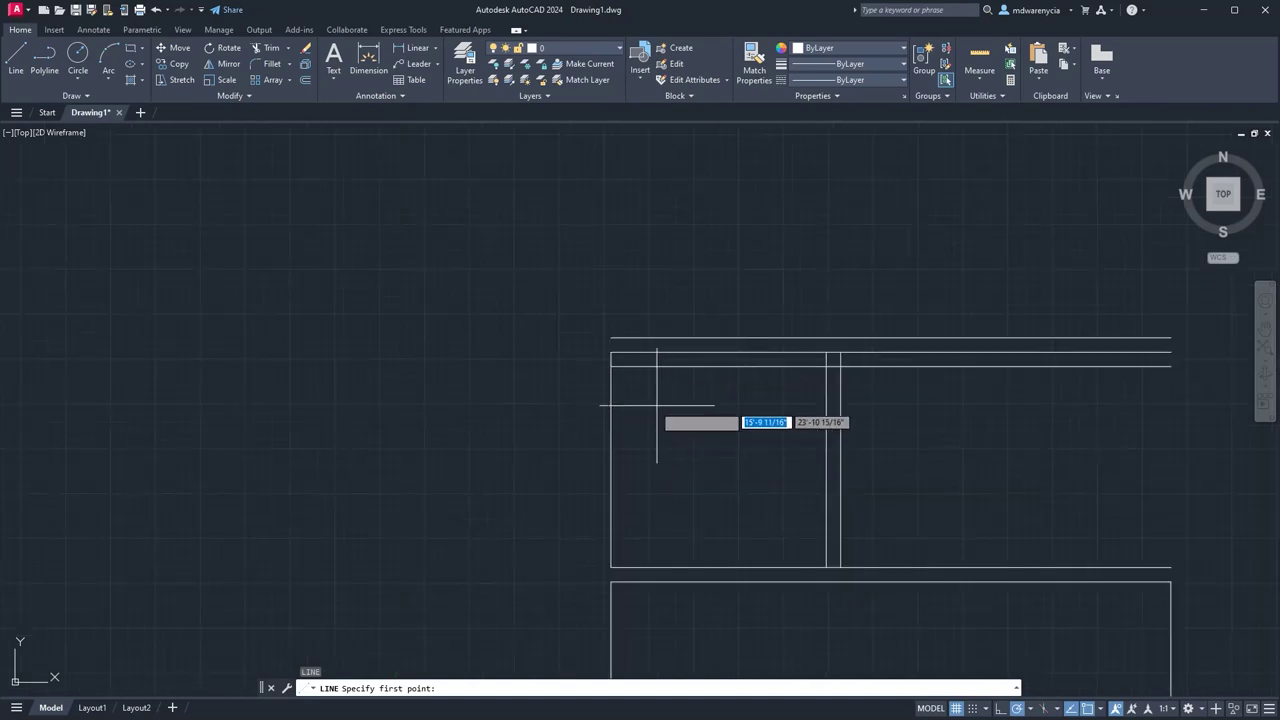
click(611, 338)
scroll(604, 440, down, 5)
click(606, 314)
key(Escape)
key(Escape)
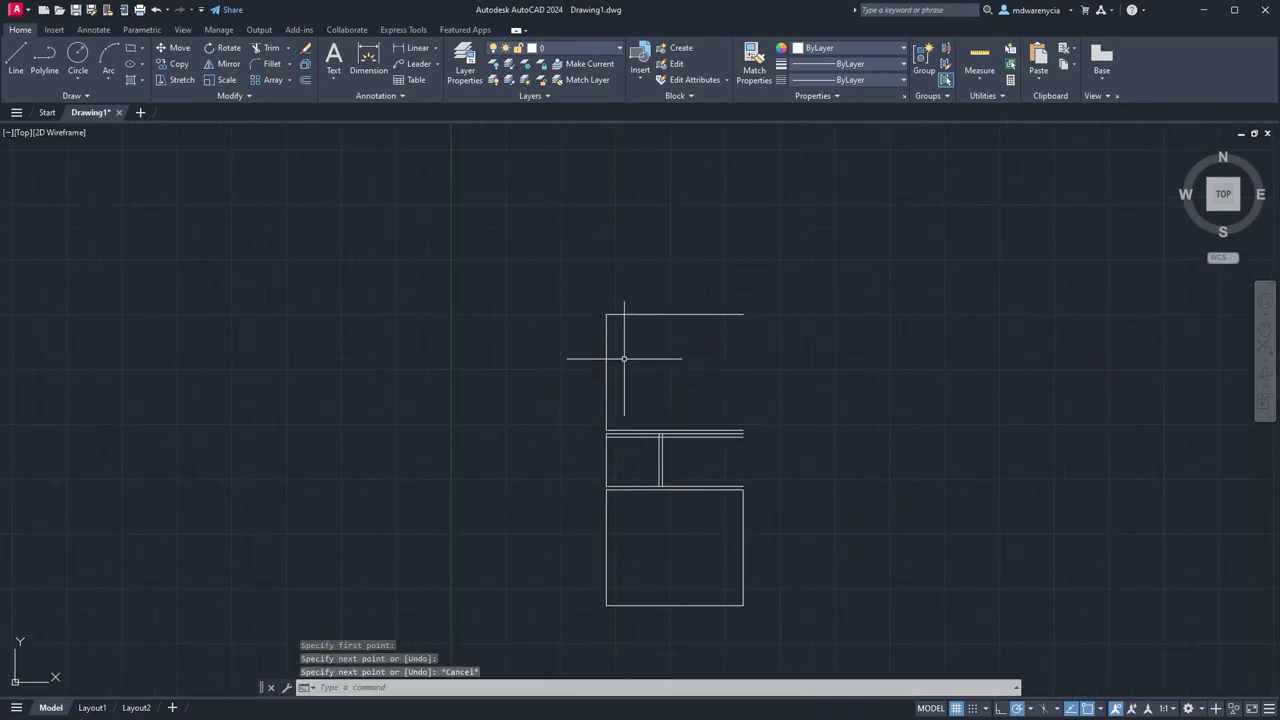
Offset the vertical line at the left end of the 11' space 11' to the right.
click(606, 357)
click(593, 354)
text(t)
key(Return)
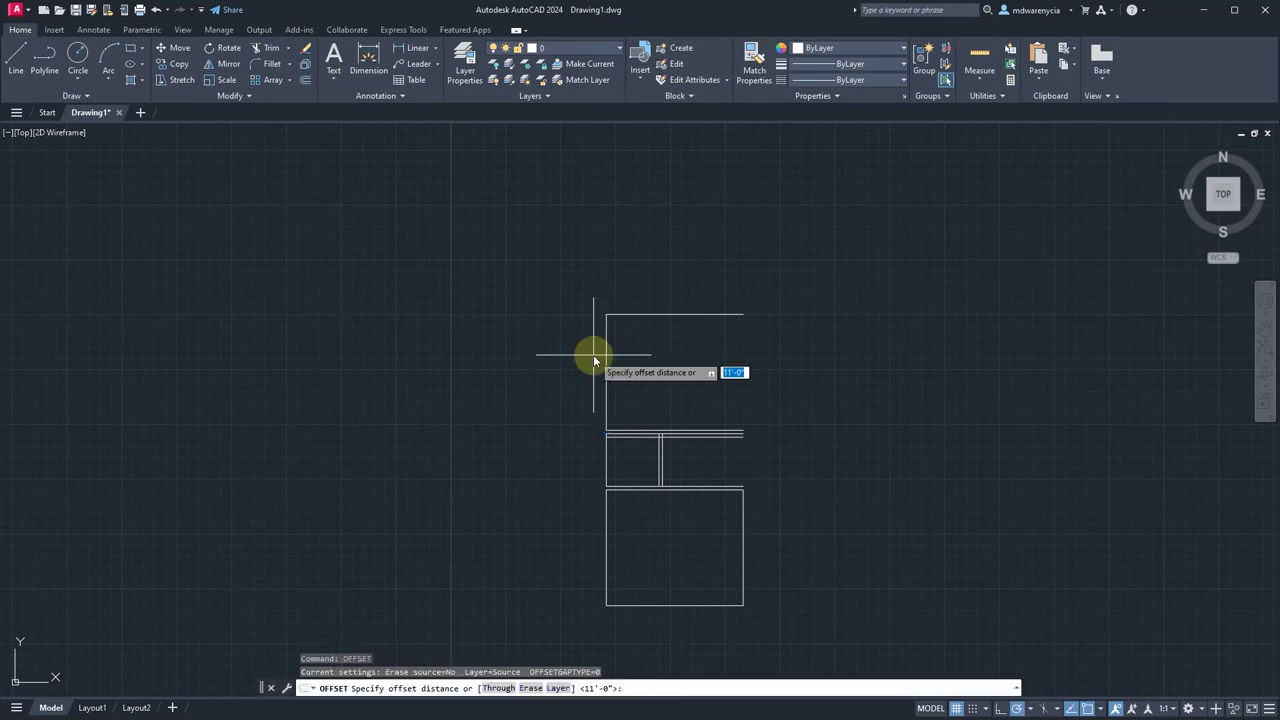
text(11)
key(Return)
click(605, 355)
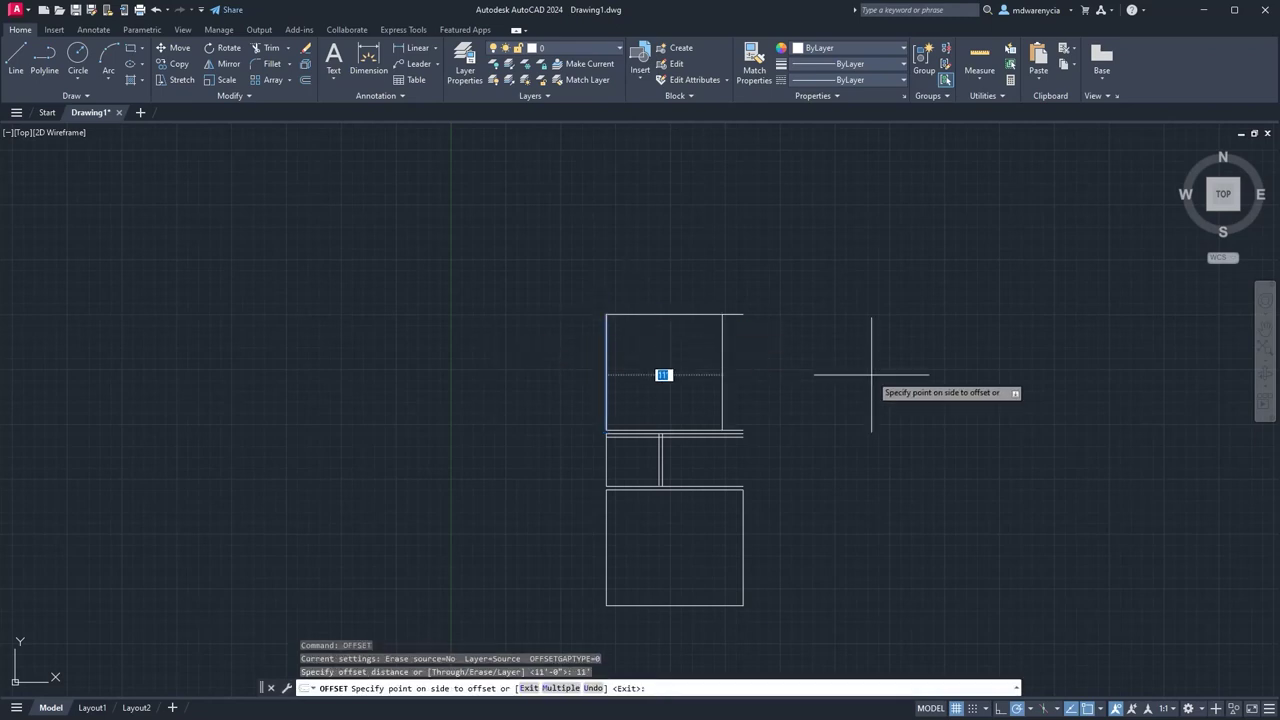
click(871, 375)
key(Escape)
key(Escape)
click(739, 383)
click(699, 362)
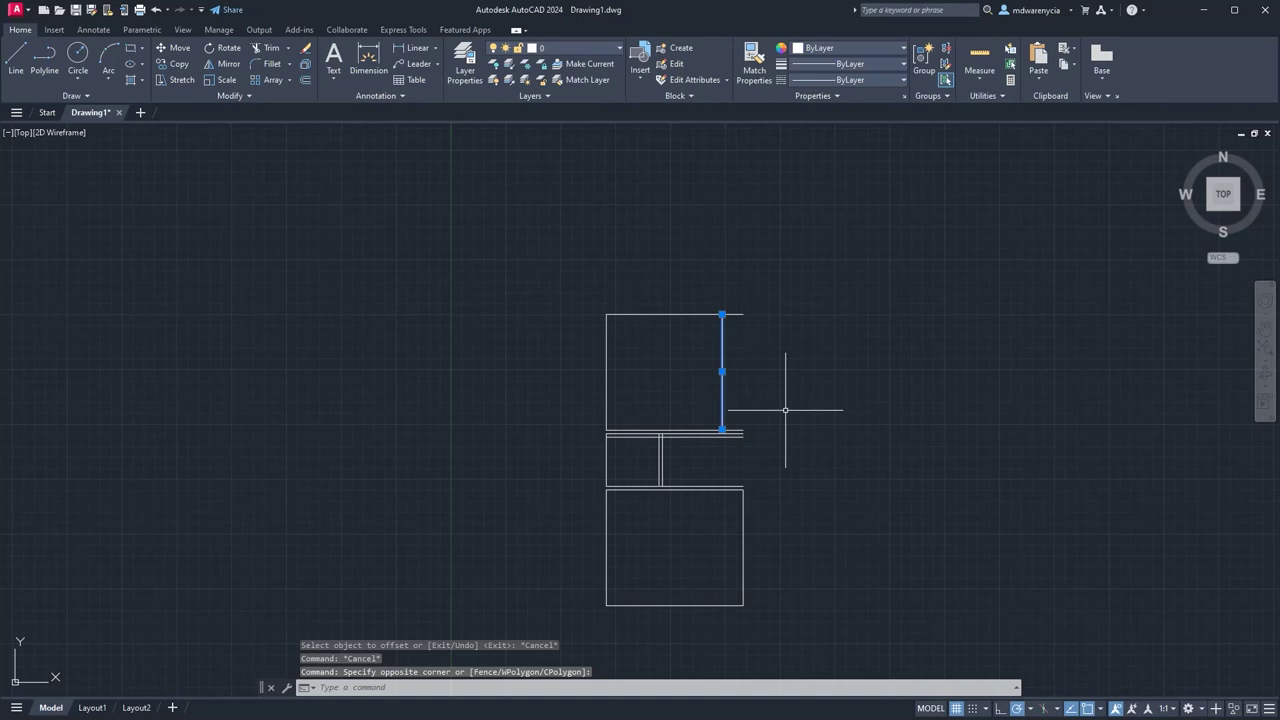
scroll(771, 430, up, 4)
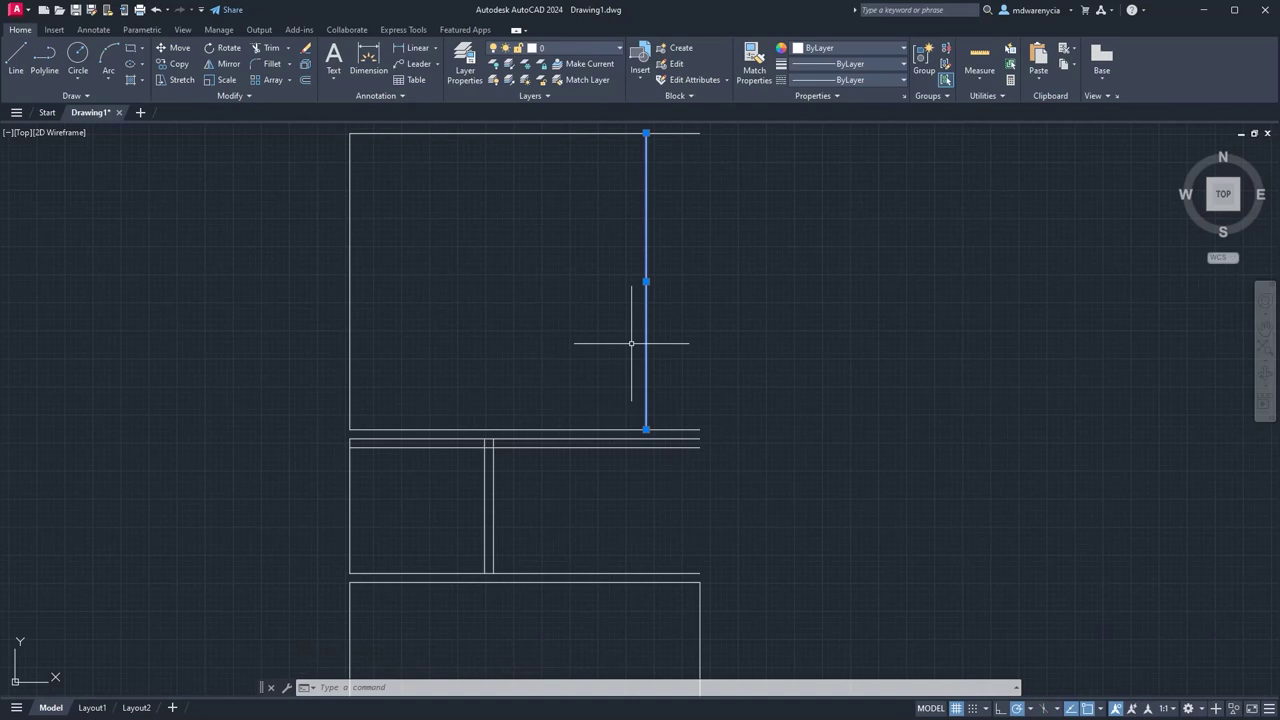
scroll(631, 343, down, 4)
scroll(678, 413, up, 2)
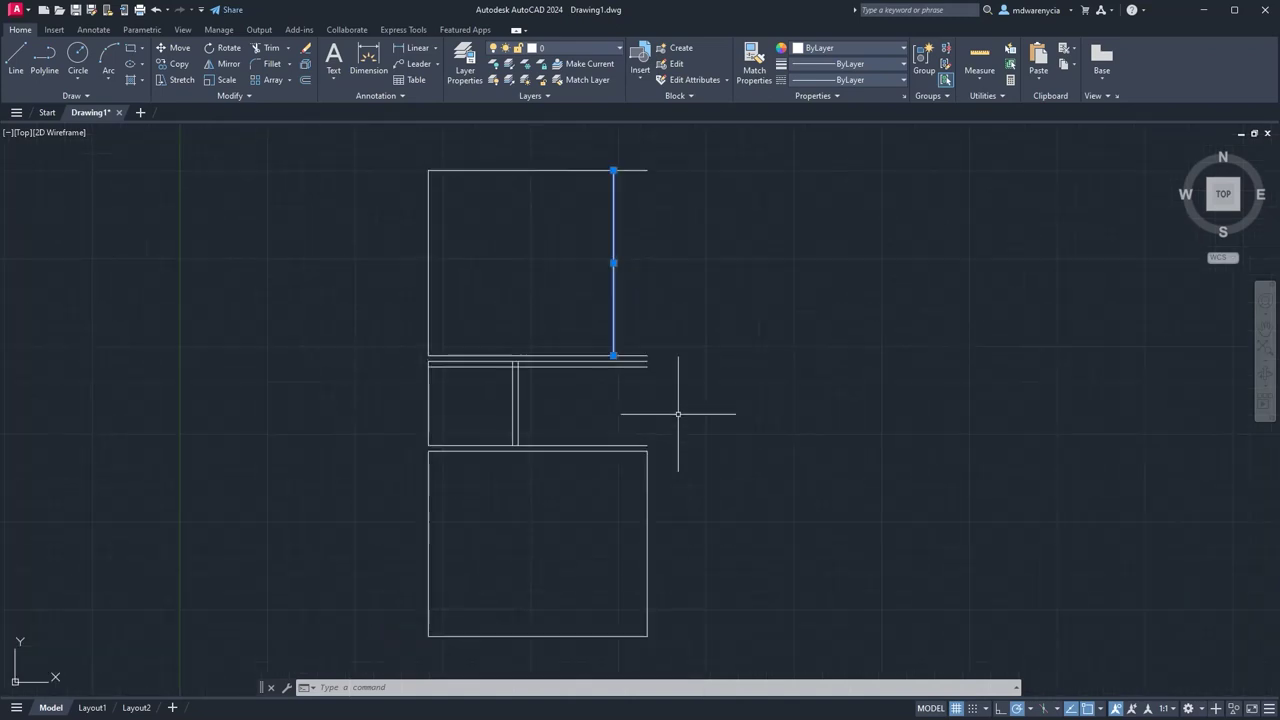
key(Escape)
key(Escape)
click(544, 373)
click(534, 366)
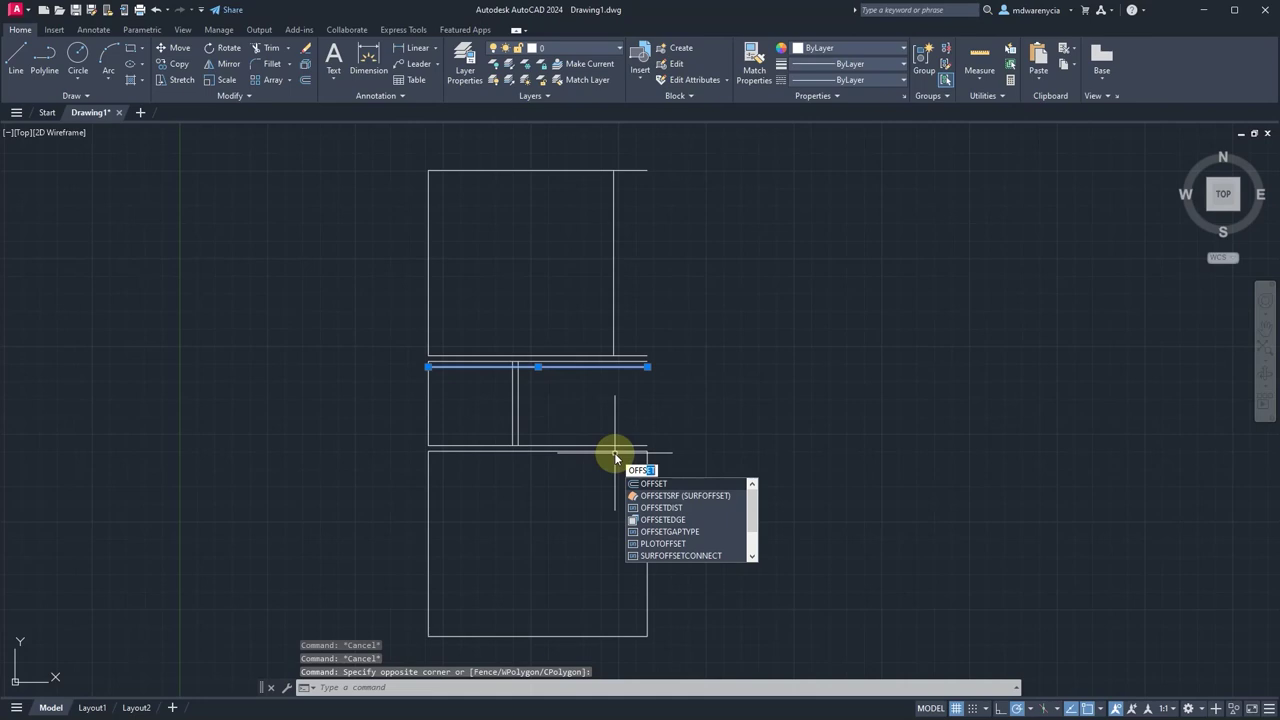
key(Return)
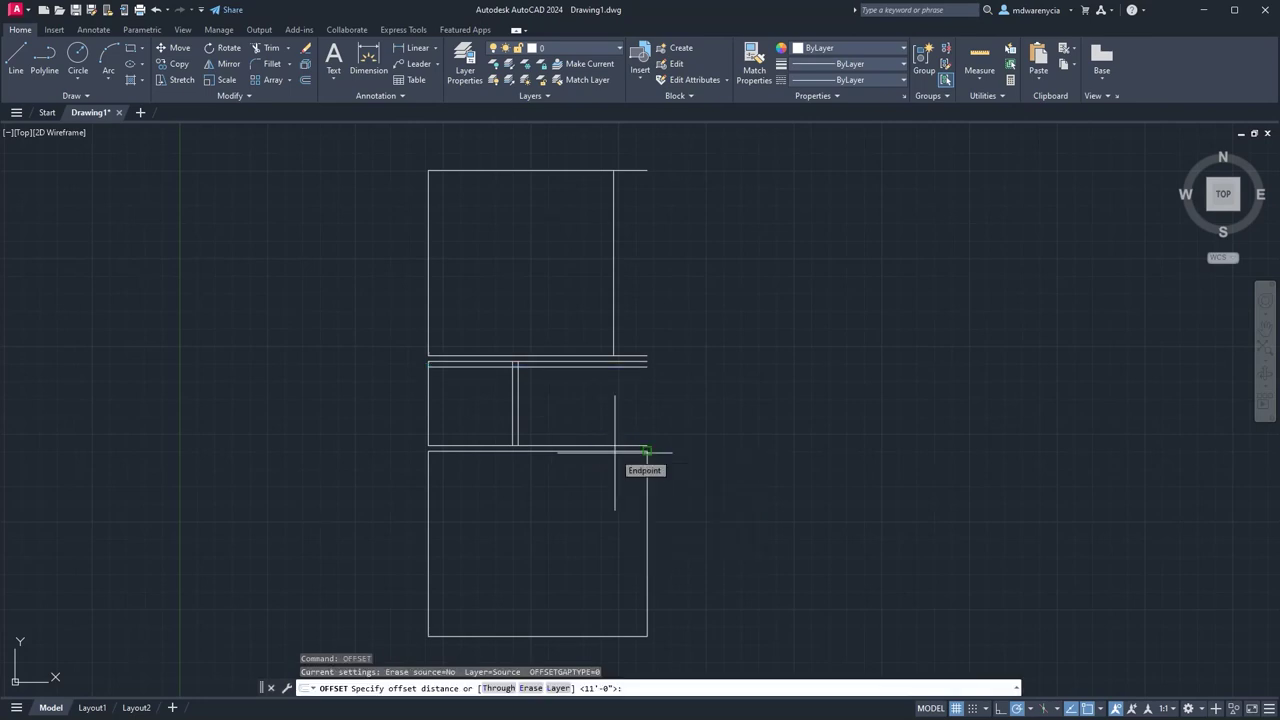
text(2'6)
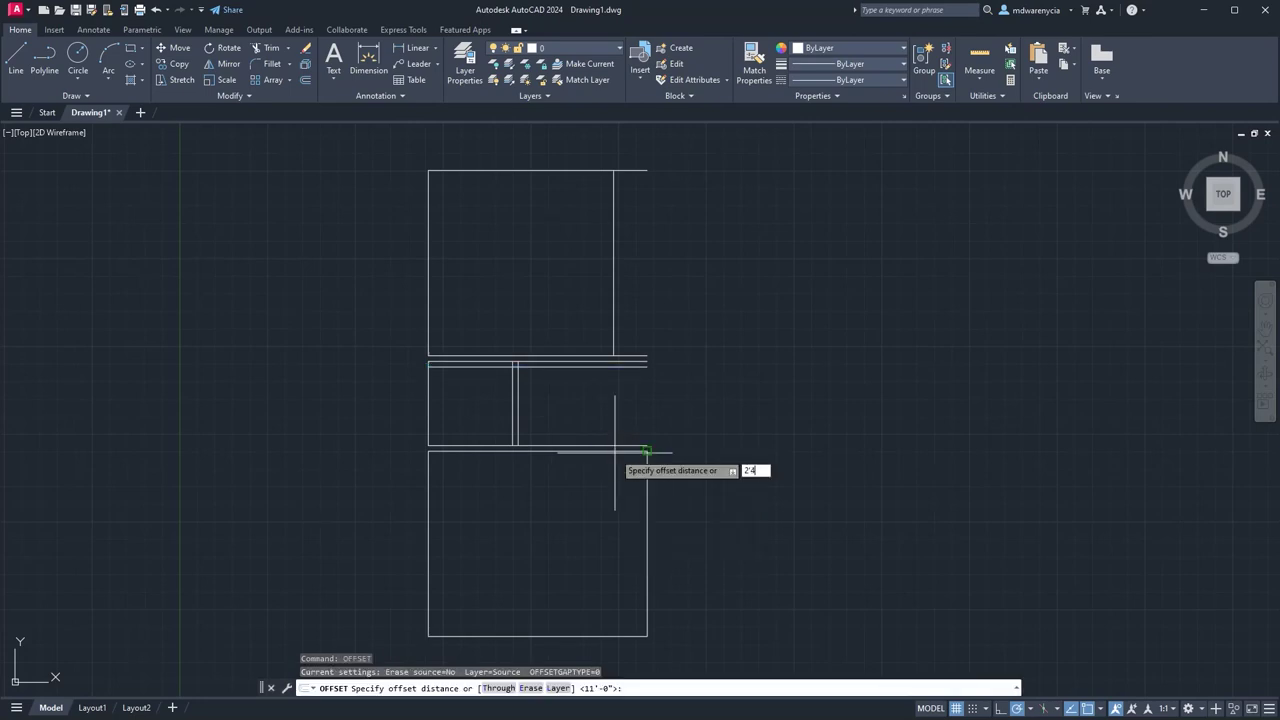
key(Return)
click(614, 363)
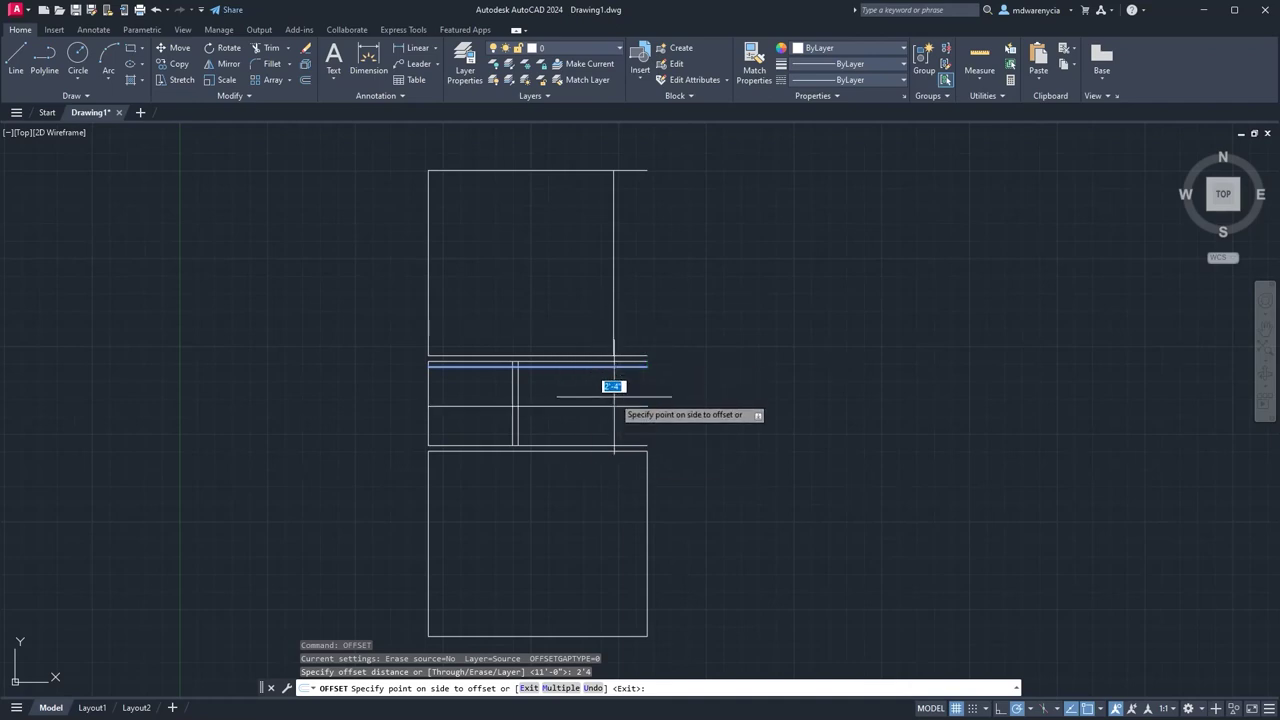
key(Escape)
key(Escape)
Move the top room's outline together with the horizontal wall lines beneath it 2' upward.
scroll(590, 330, down, 3)
drag(460, 214, 695, 348)
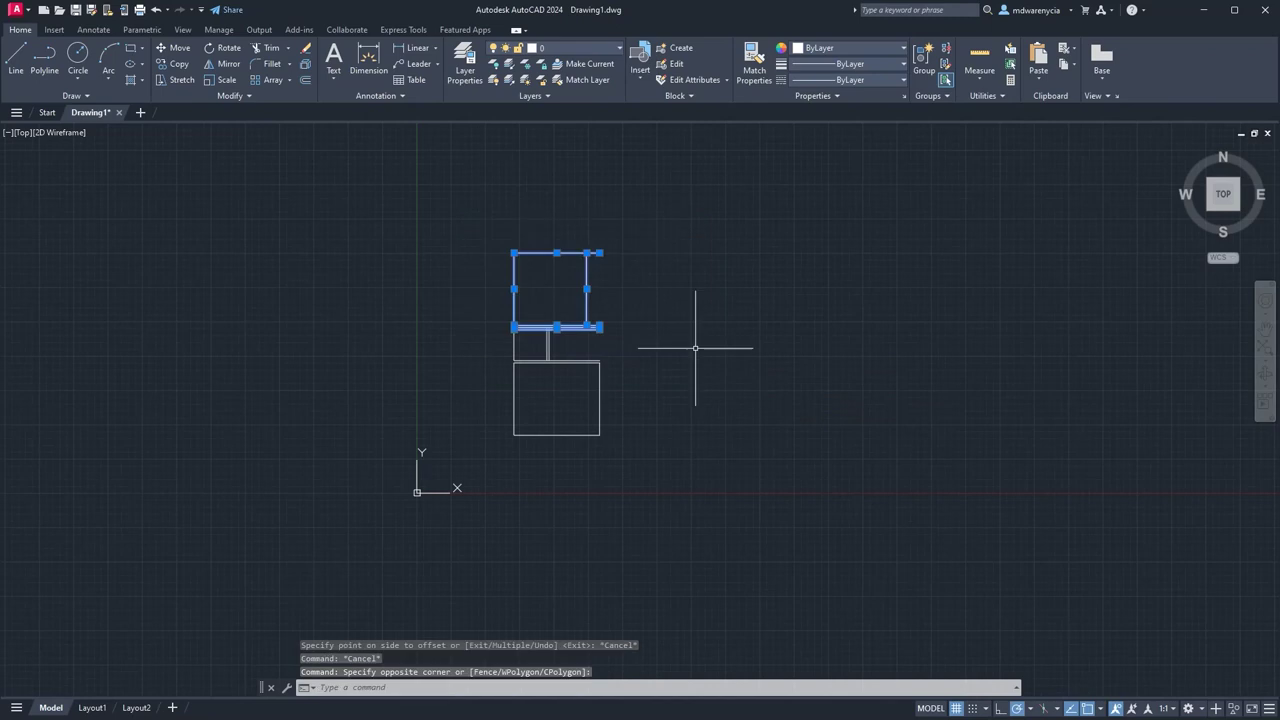
key(Return)
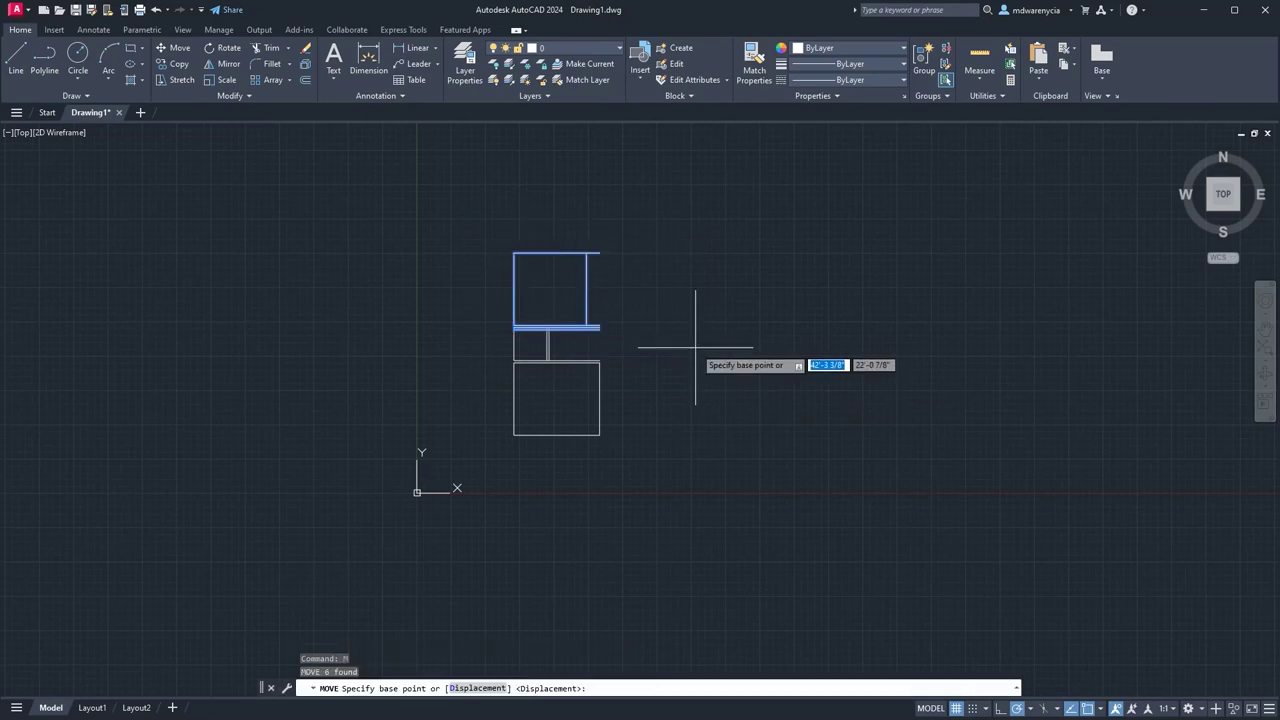
click(695, 348)
text(2')
key(Return)
key(Escape)
key(Escape)
Stretch the upper ends of the left wall line and both partition lines up to the middle of the three horizontal wall lines.
scroll(536, 325, up, 6)
click(593, 390)
click(428, 357)
click(445, 357)
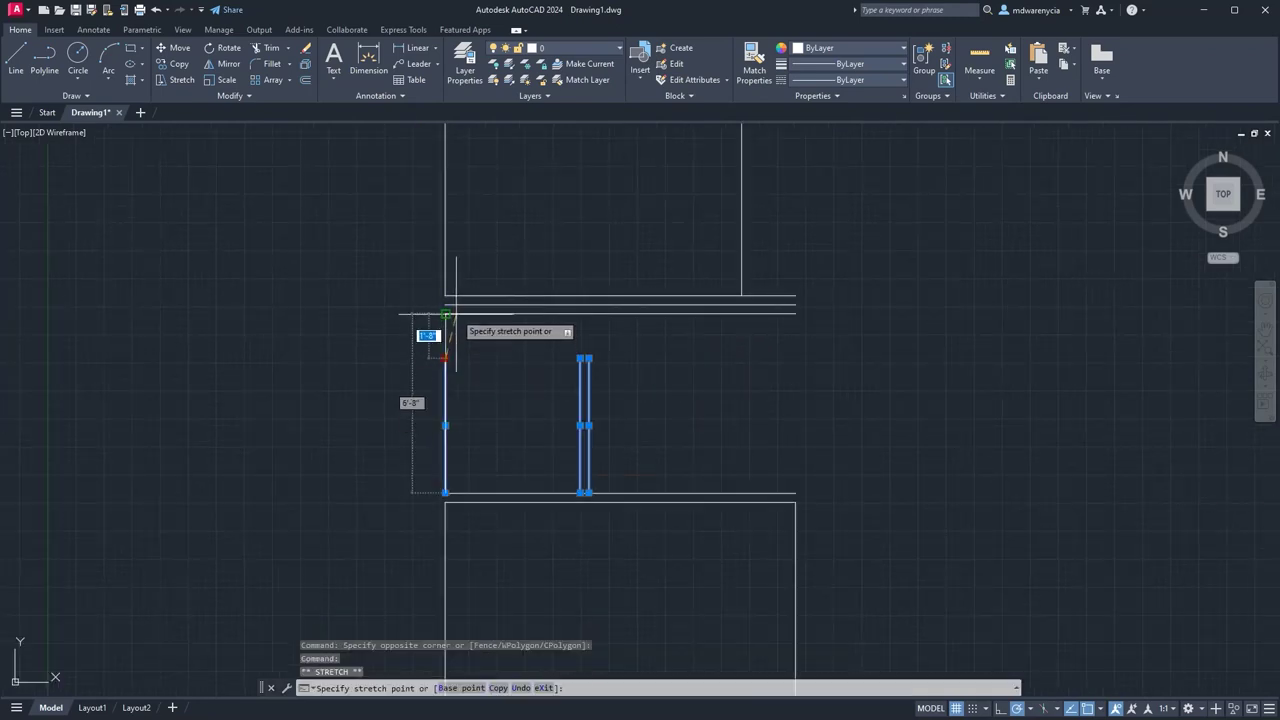
click(445, 304)
click(580, 357)
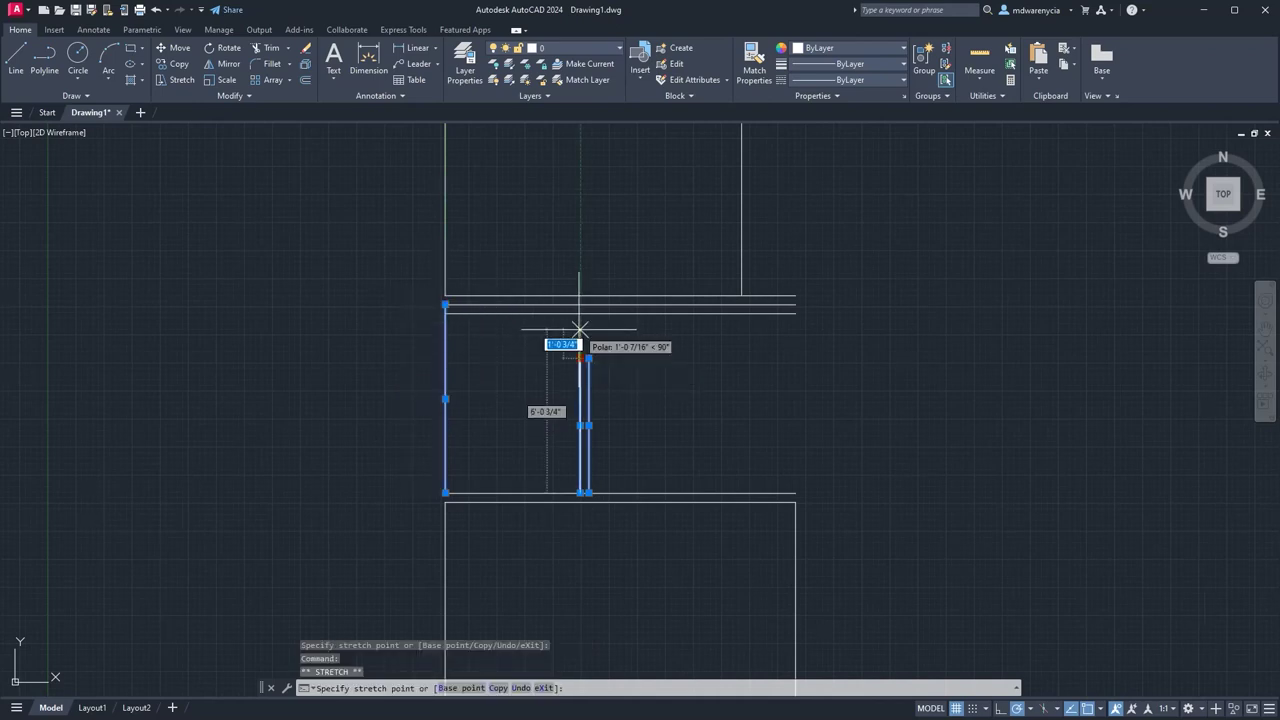
click(580, 314)
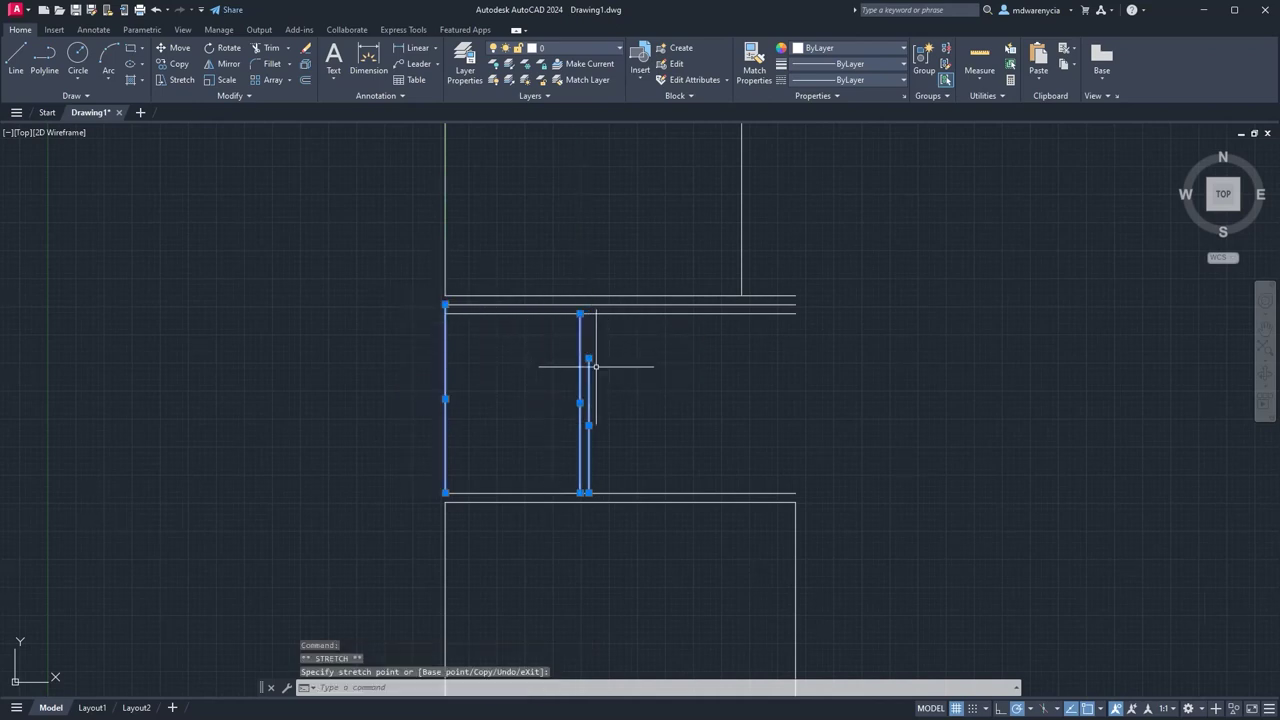
click(580, 304)
click(588, 357)
click(588, 304)
key(Escape)
key(Escape)
click(611, 312)
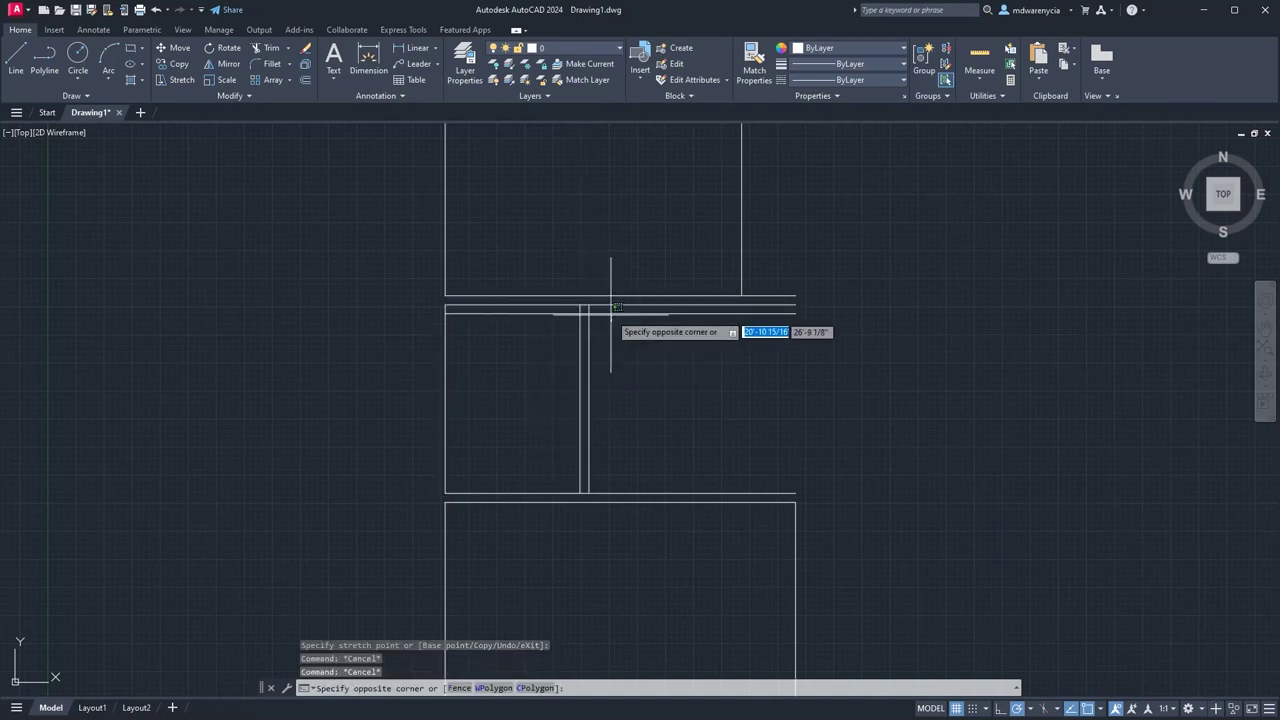
click(598, 350)
text(o)
key(Return)
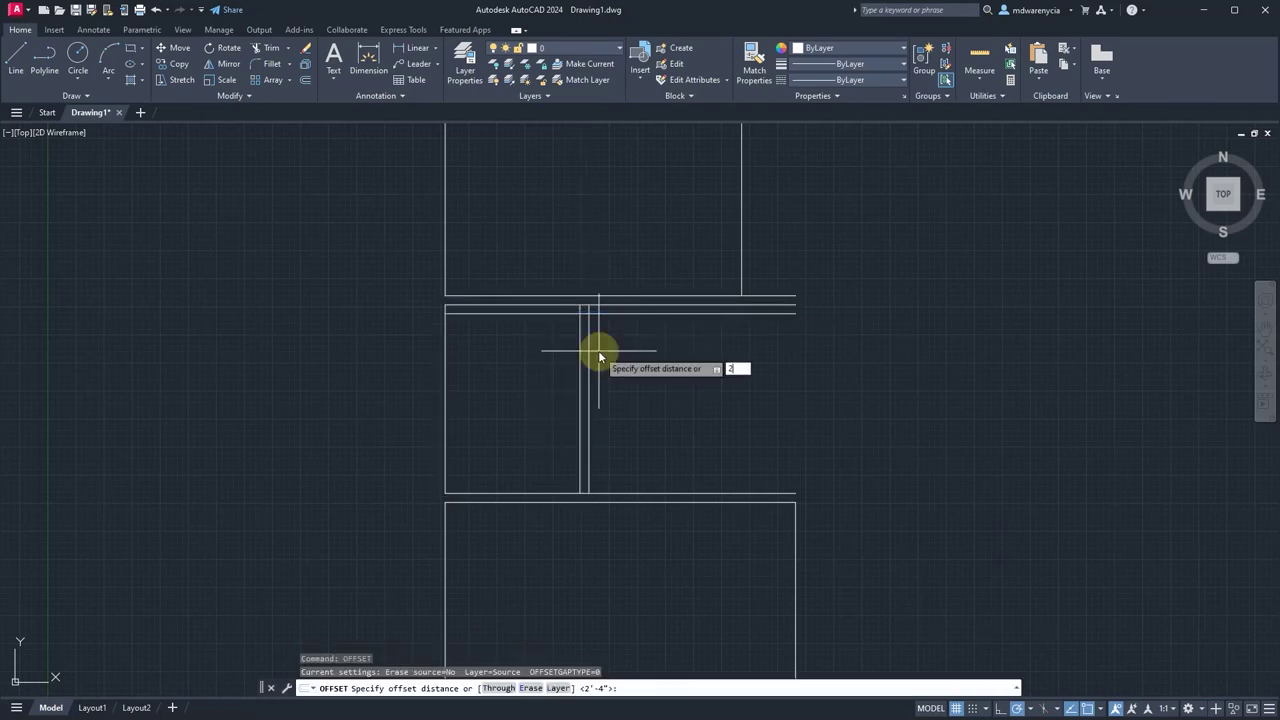
key(Return)
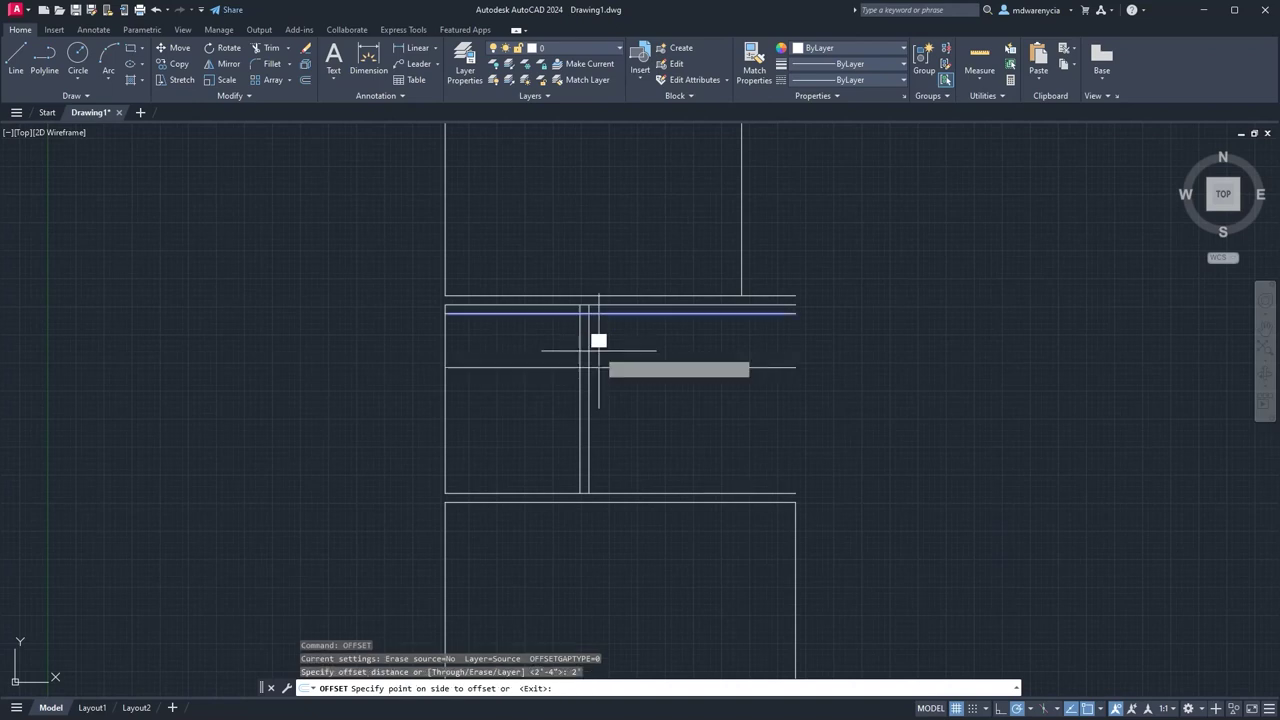
key(Escape)
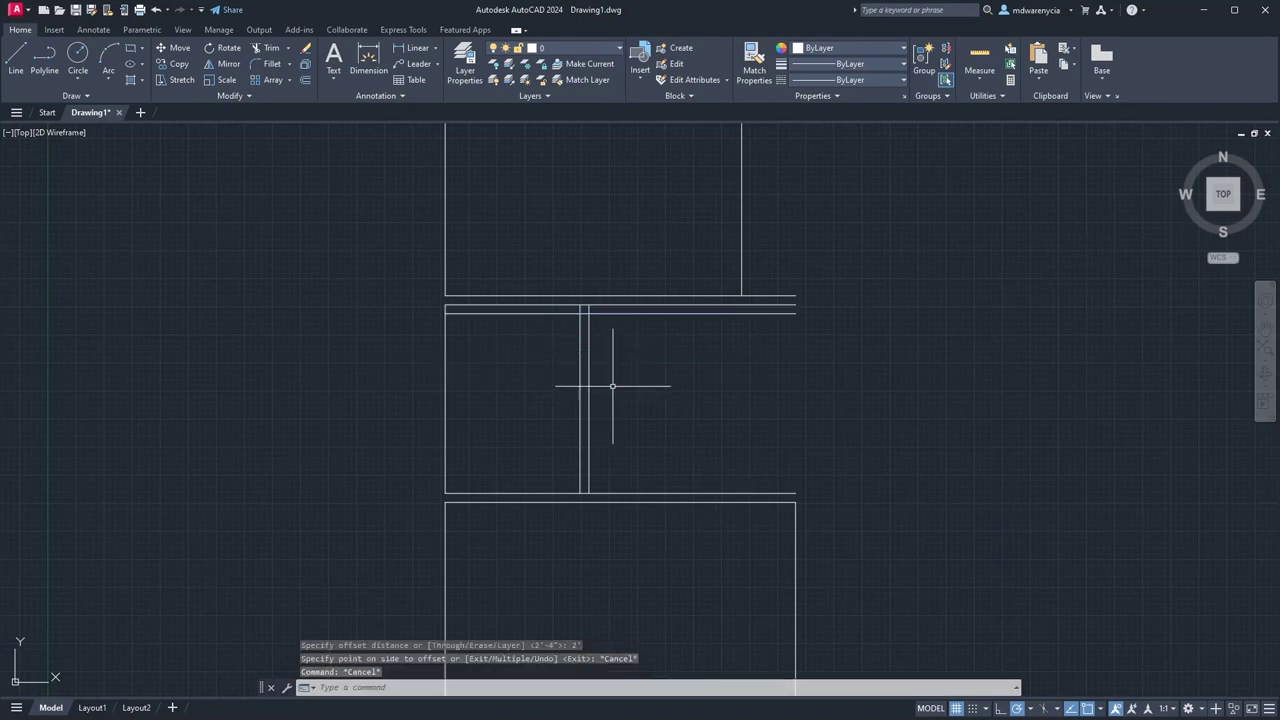
Offset the lowest of the three horizontal wall lines above the middle room 2'4" downward.
scroll(842, 370, up, 2)
click(493, 297)
click(482, 274)
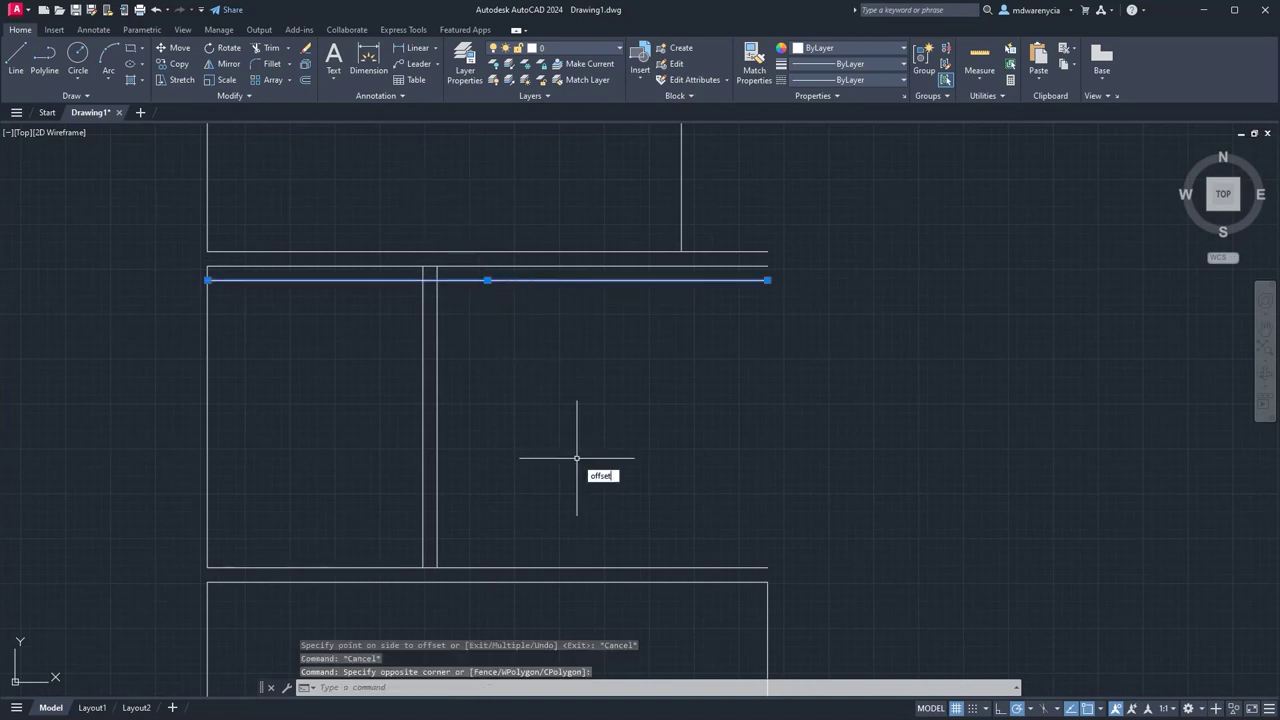
key(Return)
text(2'4)
key(Return)
click(548, 408)
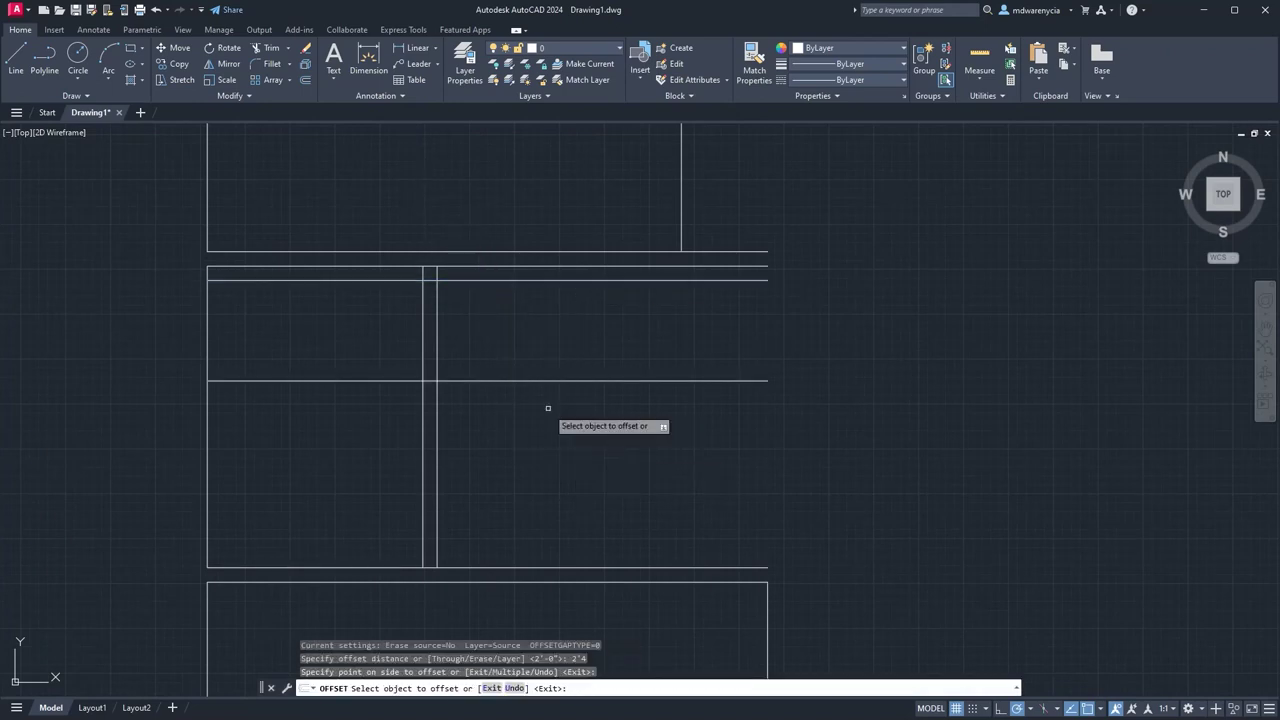
key(Escape)
key(Escape)
Draw a vertical line closing the right end of the top room, from its top line down to its bottom line.
scroll(549, 412, down, 4)
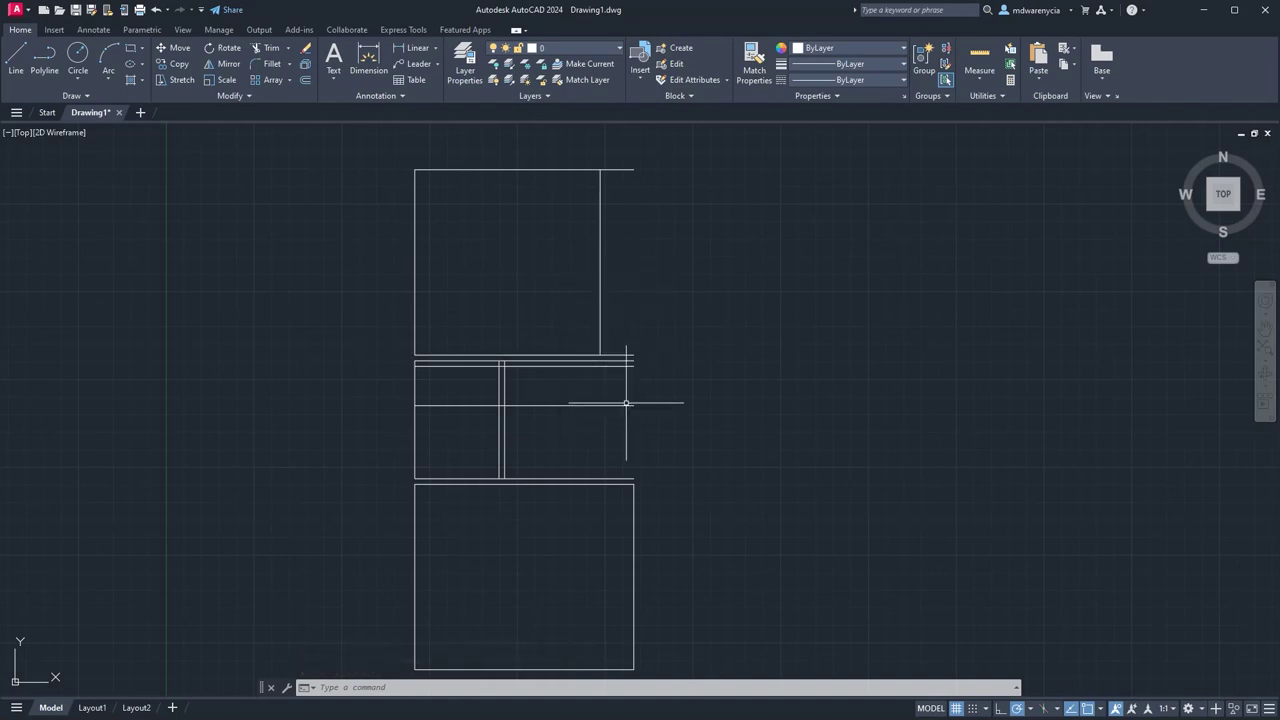
scroll(591, 226, up, 4)
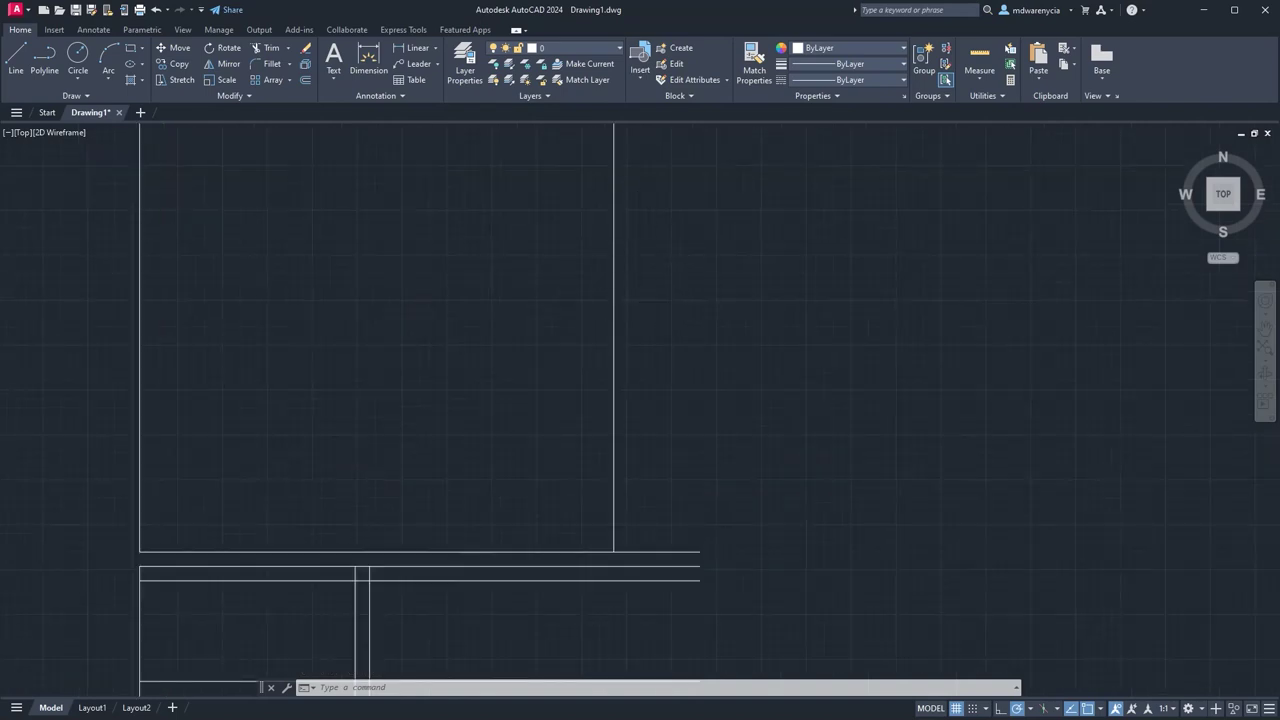
scroll(657, 318, down, 4)
text(l)
key(Return)
click(674, 224)
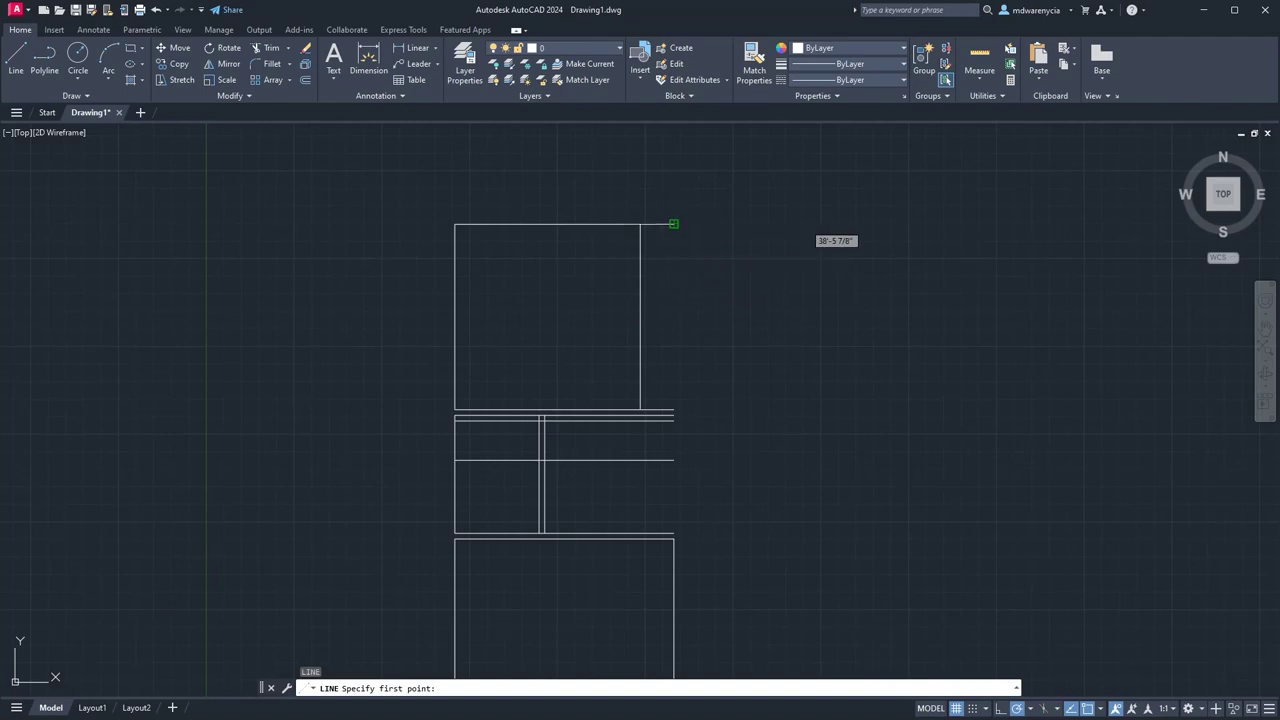
click(674, 400)
key(Escape)
key(Escape)
Draw a horizontal line from the midpoint of the top room's inner vertical line across to its right outer line.
scroll(643, 272, up, 5)
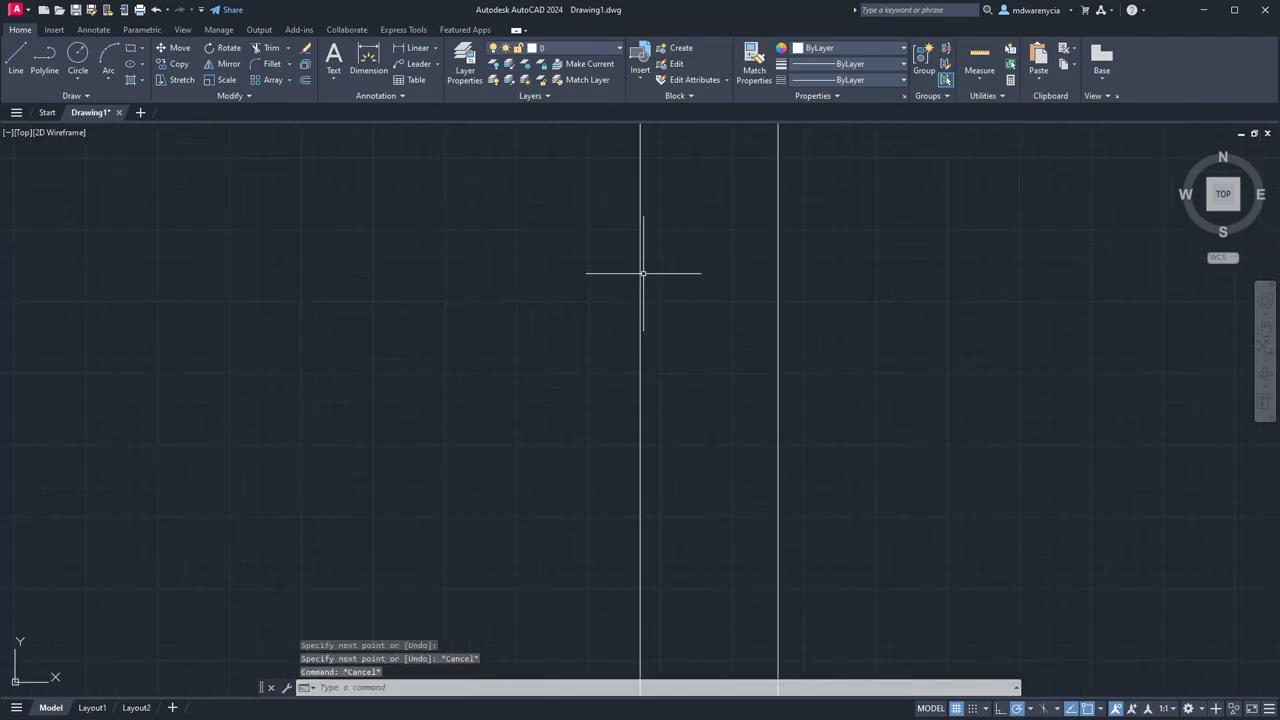
scroll(686, 432, down, 5)
key(l)
key(Return)
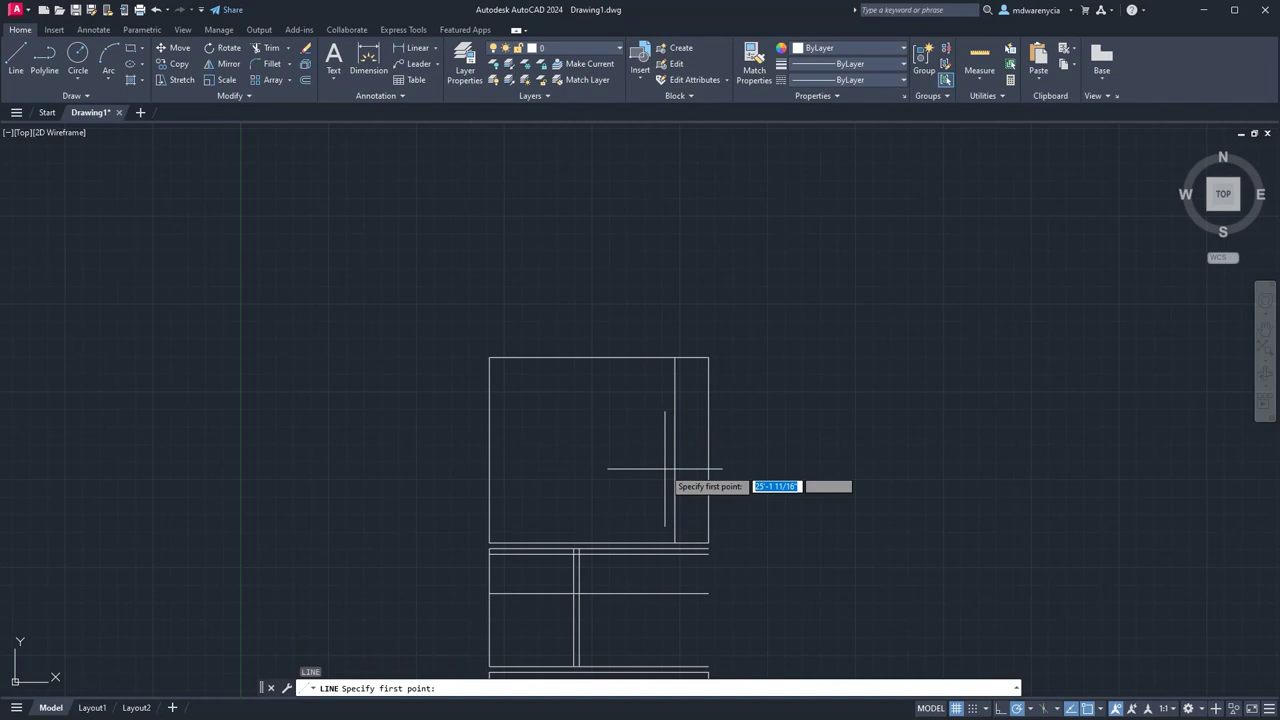
click(675, 450)
click(708, 450)
key(Escape)
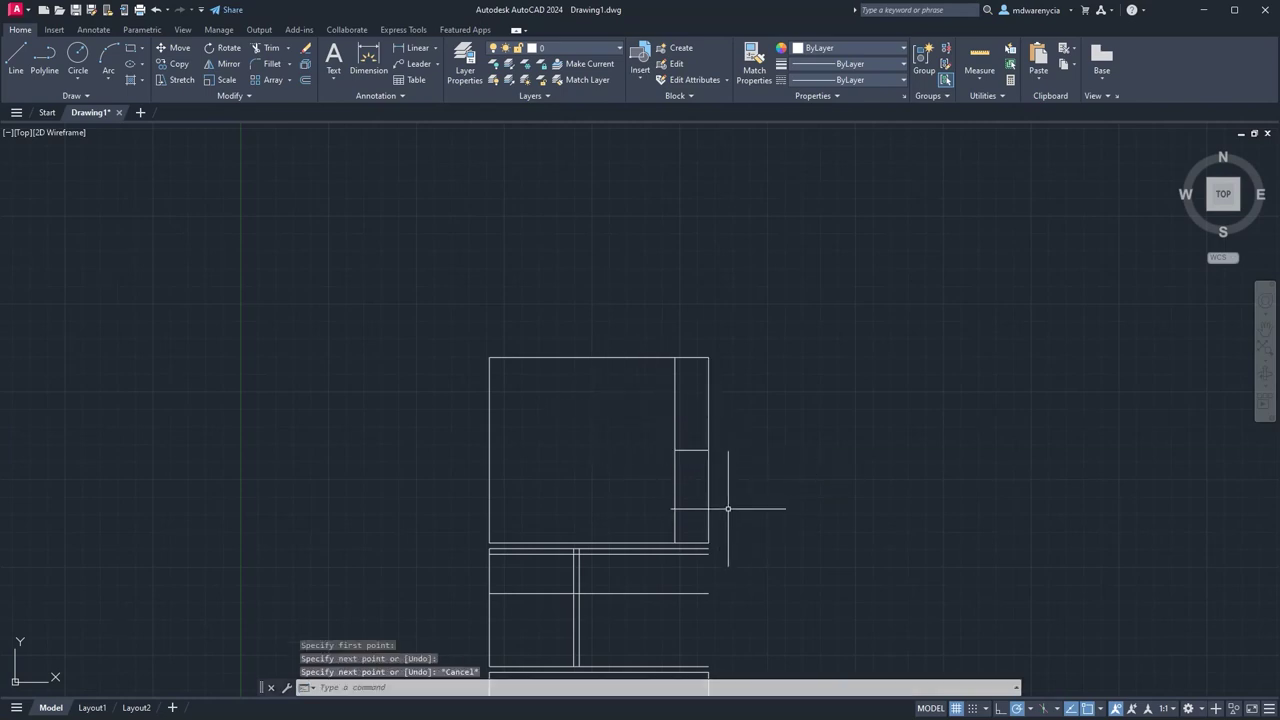
click(689, 434)
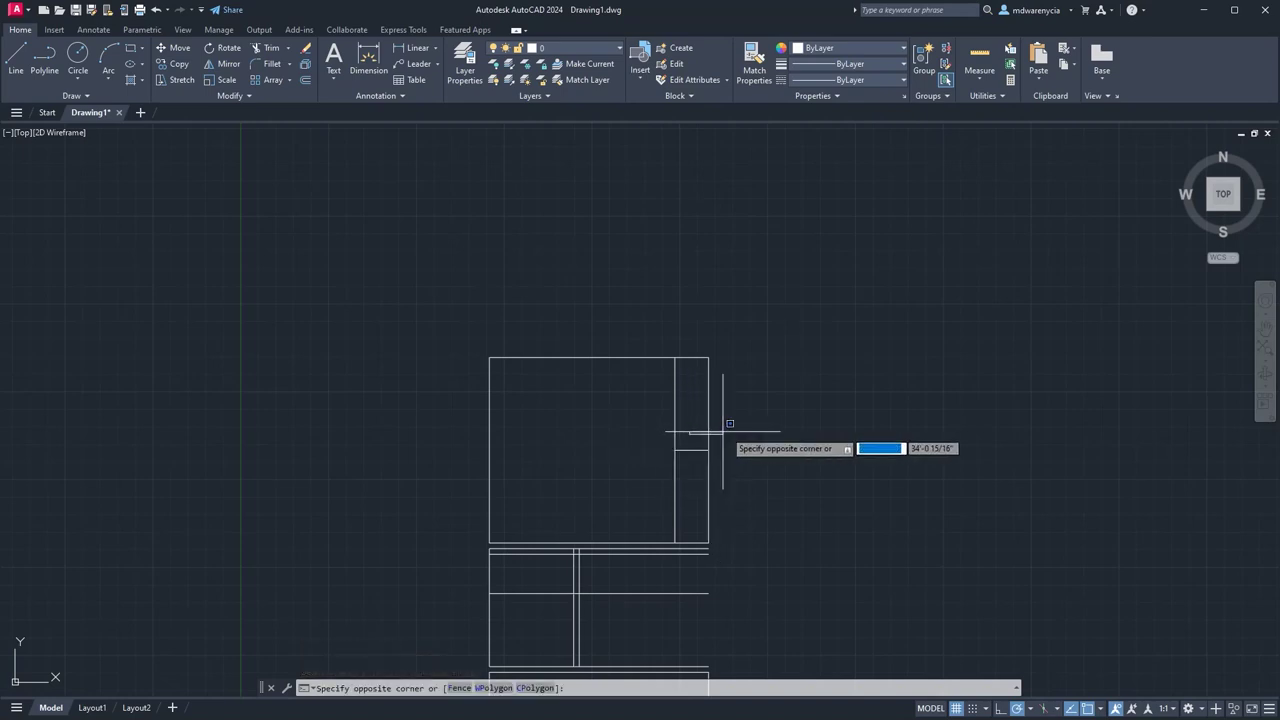
key(Escape)
click(730, 425)
key(Escape)
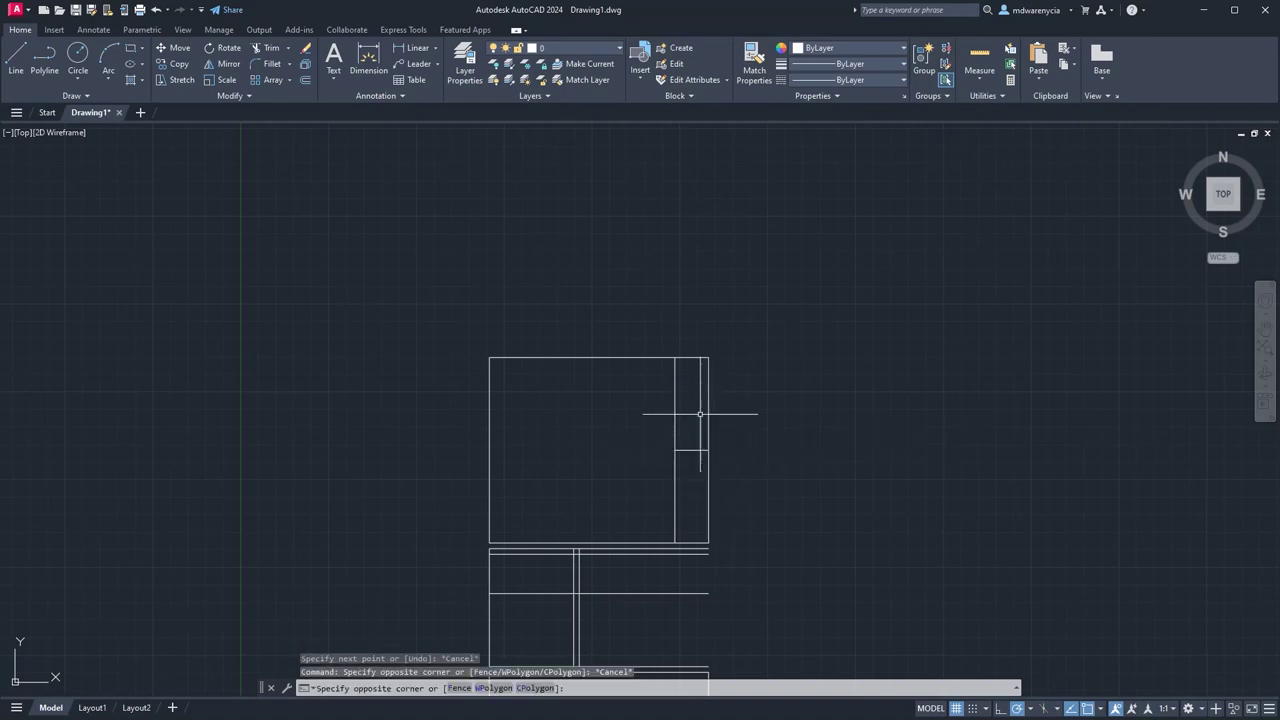
Offset the top room's right outer line 4" inward.
click(714, 410)
click(693, 405)
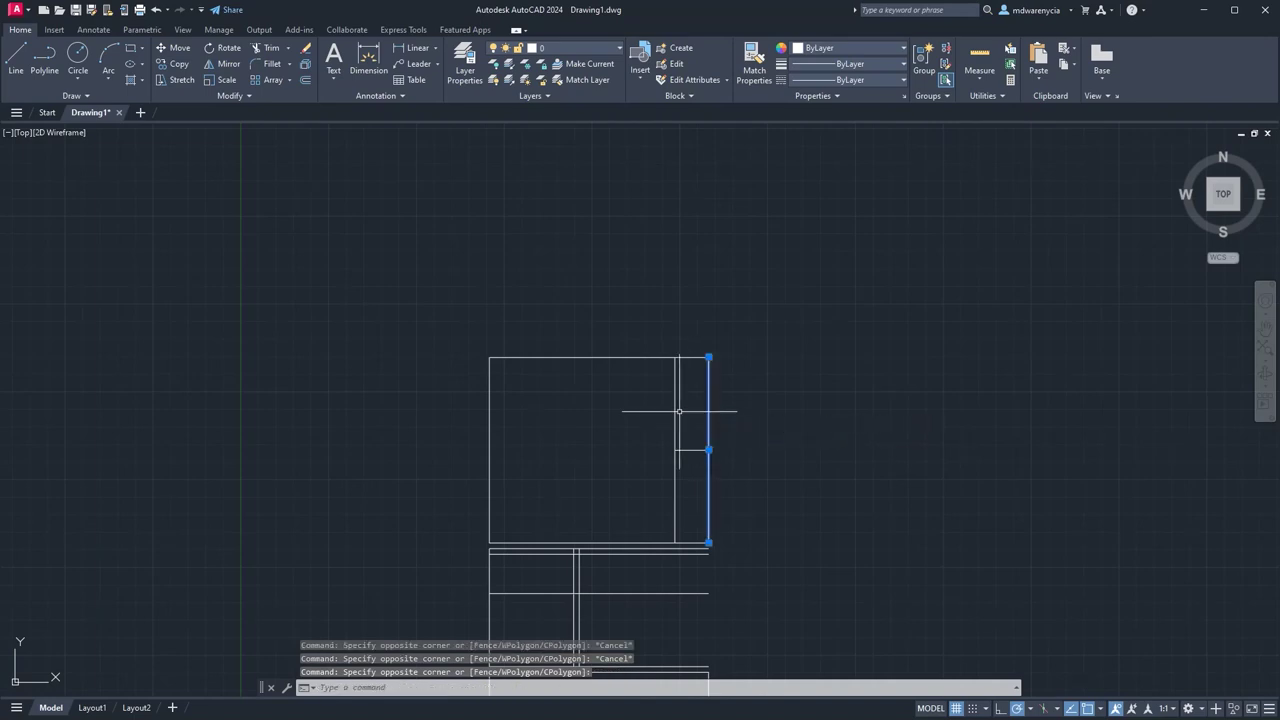
text(o)
key(Return)
text(4)
key(Return)
click(708, 412)
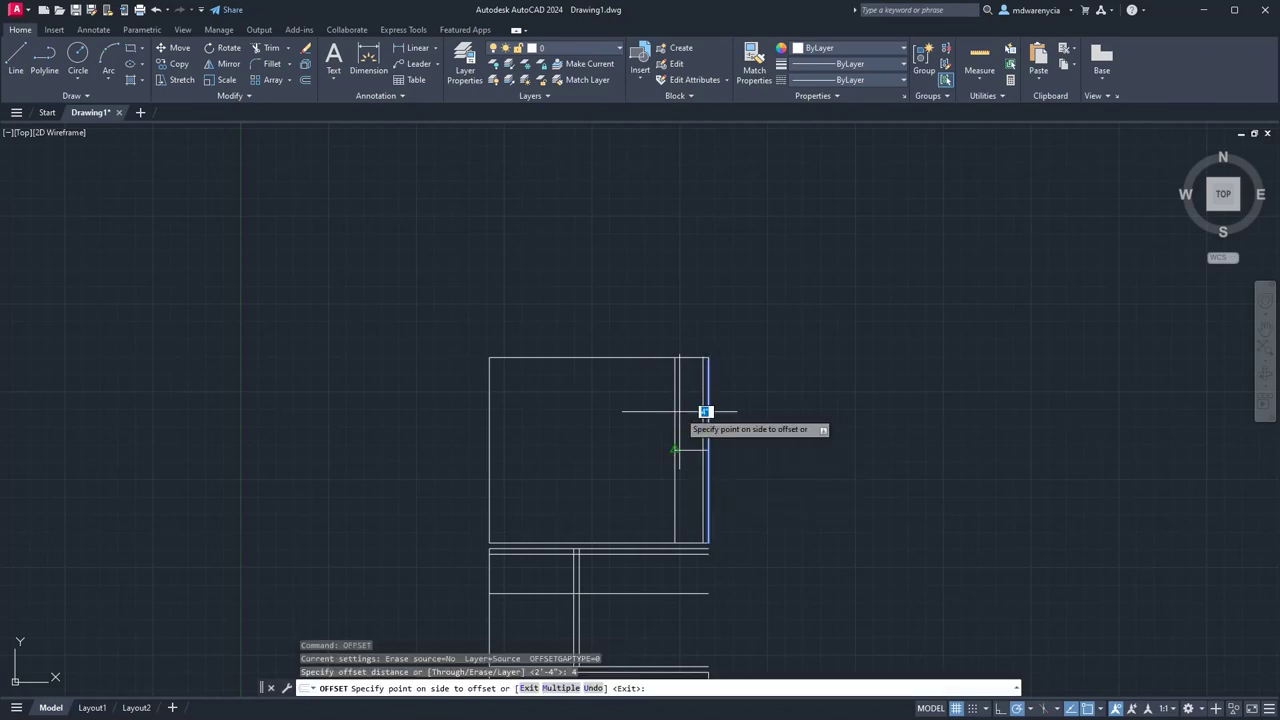
click(633, 452)
key(Escape)
key(Escape)
scroll(680, 456, up, 4)
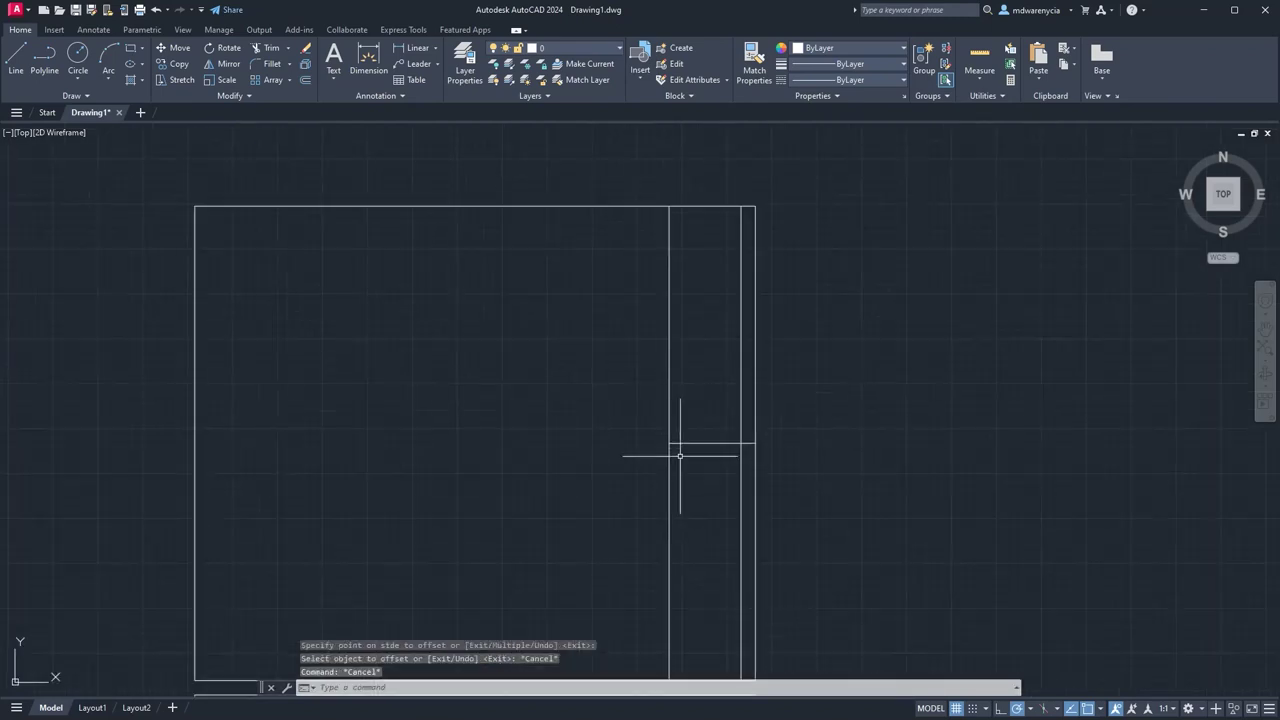
text(l)
key(Return)
click(669, 442)
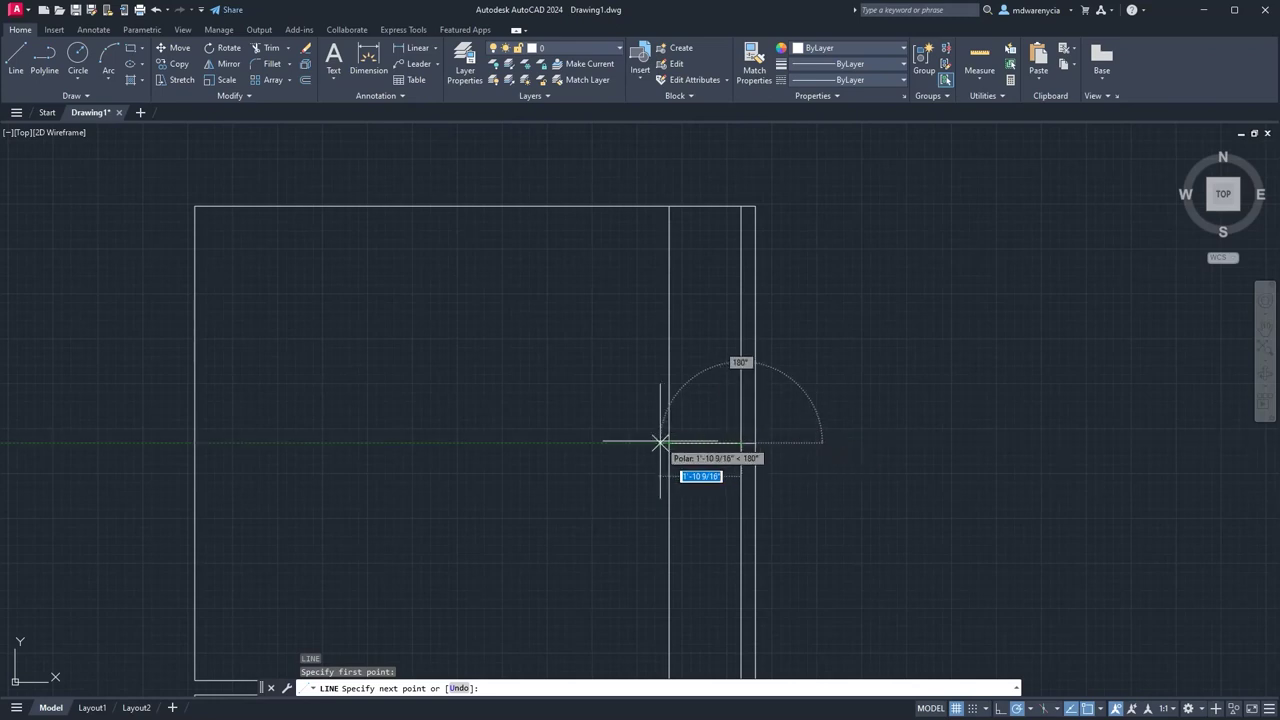
key(Escape)
Erase the 4" offset line just inside the top room's right outer line.
click(743, 448)
click(743, 448)
key(Delete)
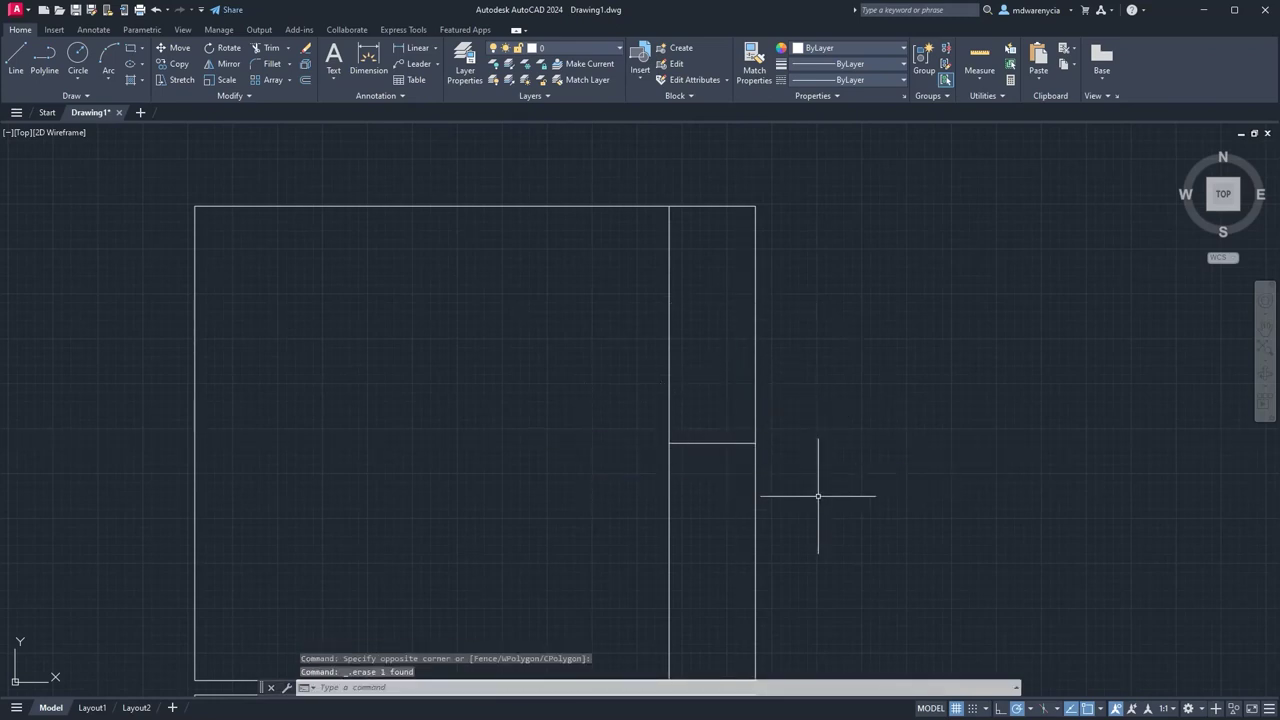
middle_drag(798, 493, 643, 166)
scroll(660, 195, down, 2)
click(619, 219)
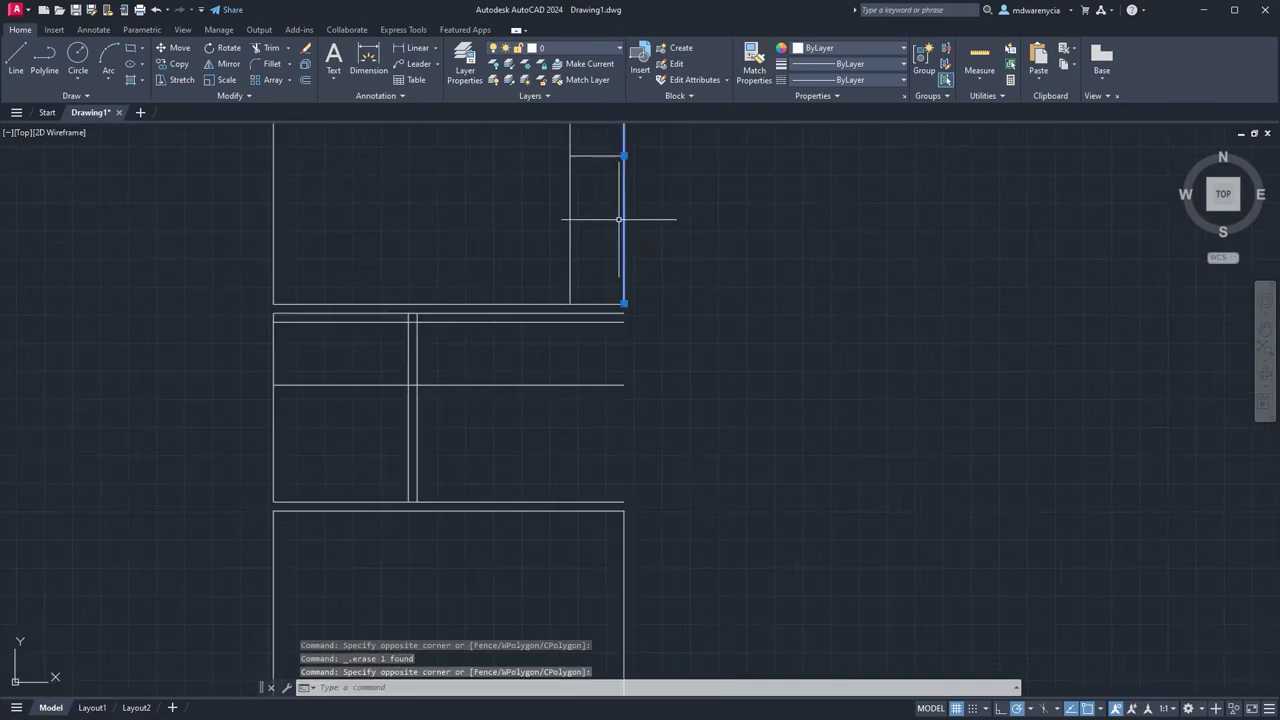
key(Return)
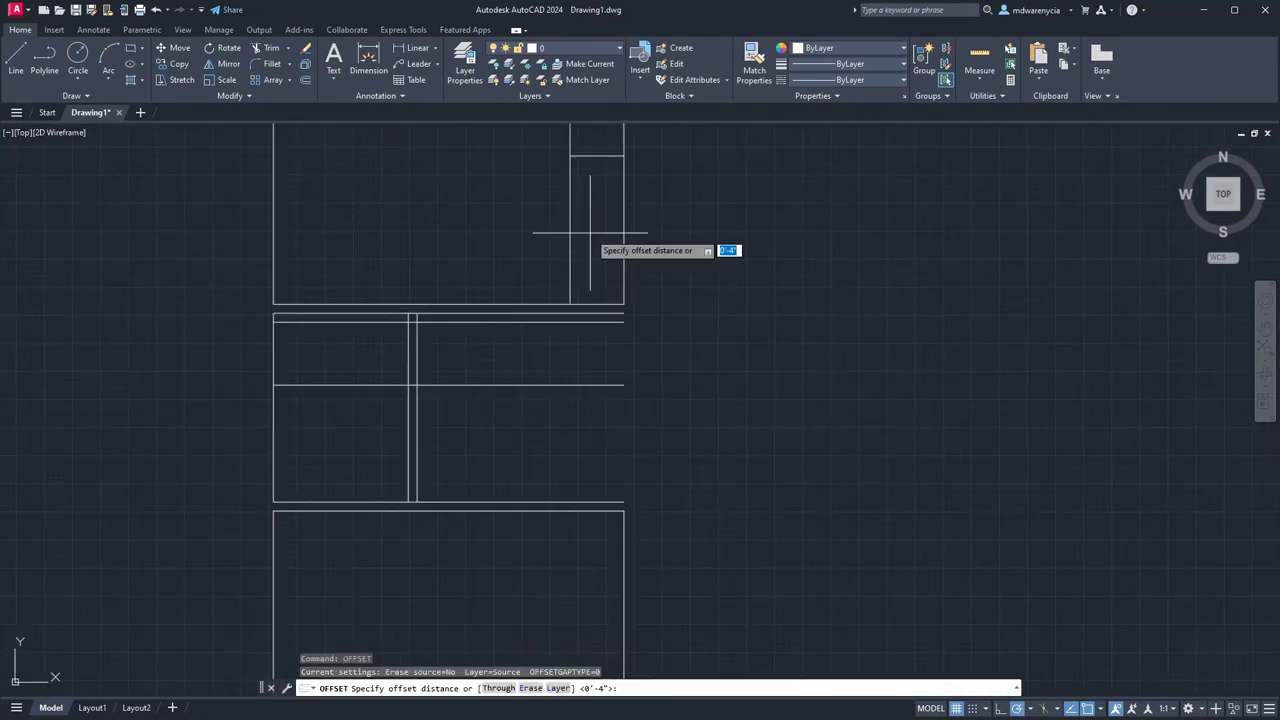
key(Escape)
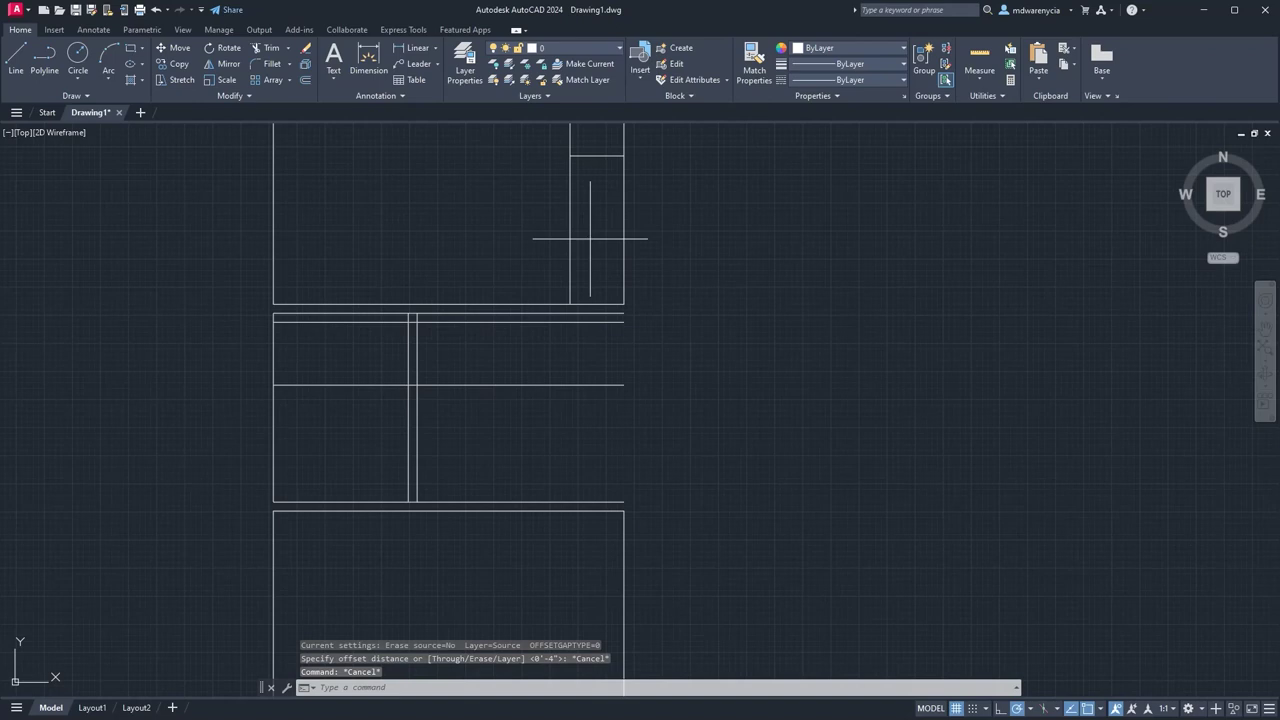
Offset the top room's inner vertical line 4" toward the large room, and offset that copy another 4" the same way.
drag(590, 238, 529, 221)
text(offset)
key(Return)
text(4)
key(Return)
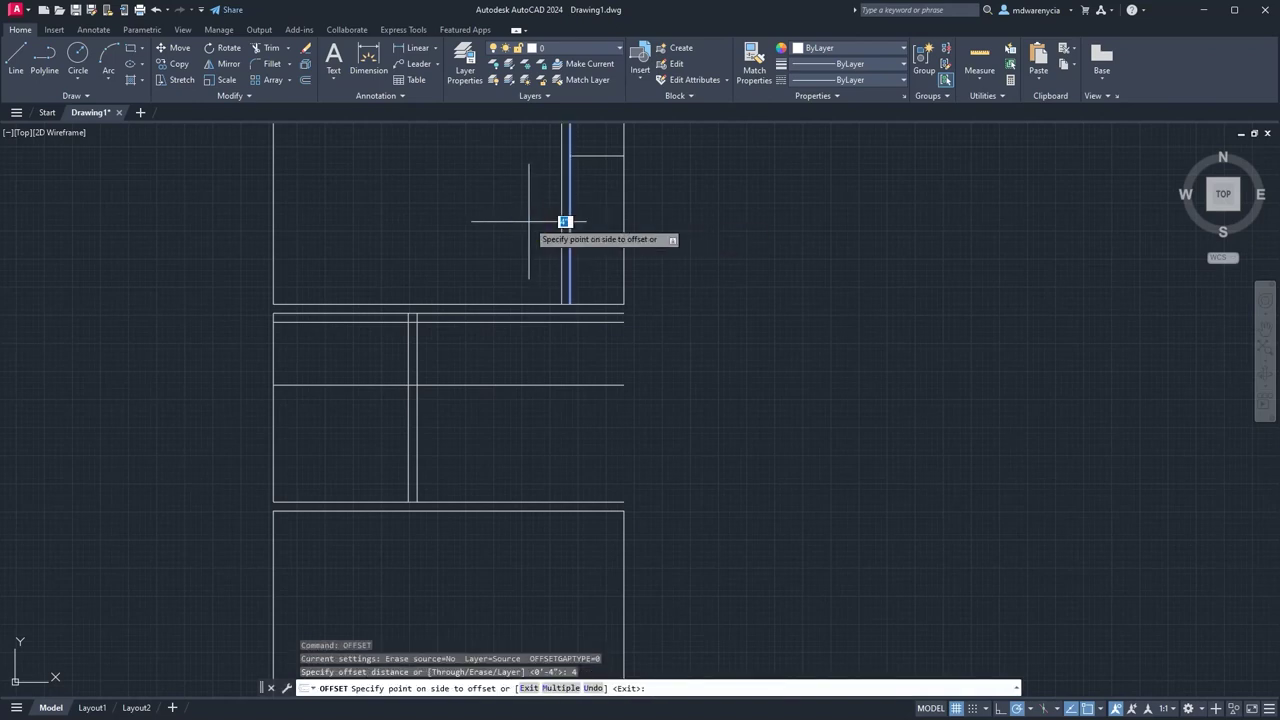
click(560, 229)
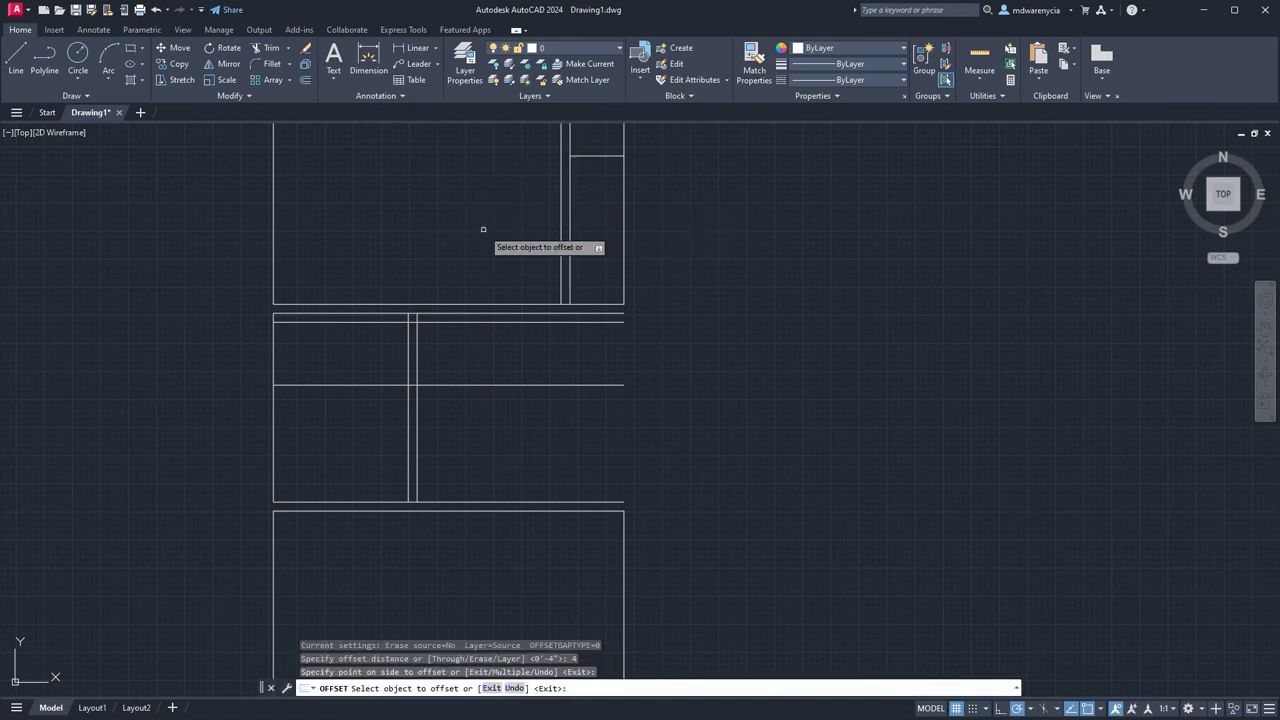
click(562, 223)
click(500, 219)
Offset the right outer line of the top room's narrow strip 4" inward.
click(623, 229)
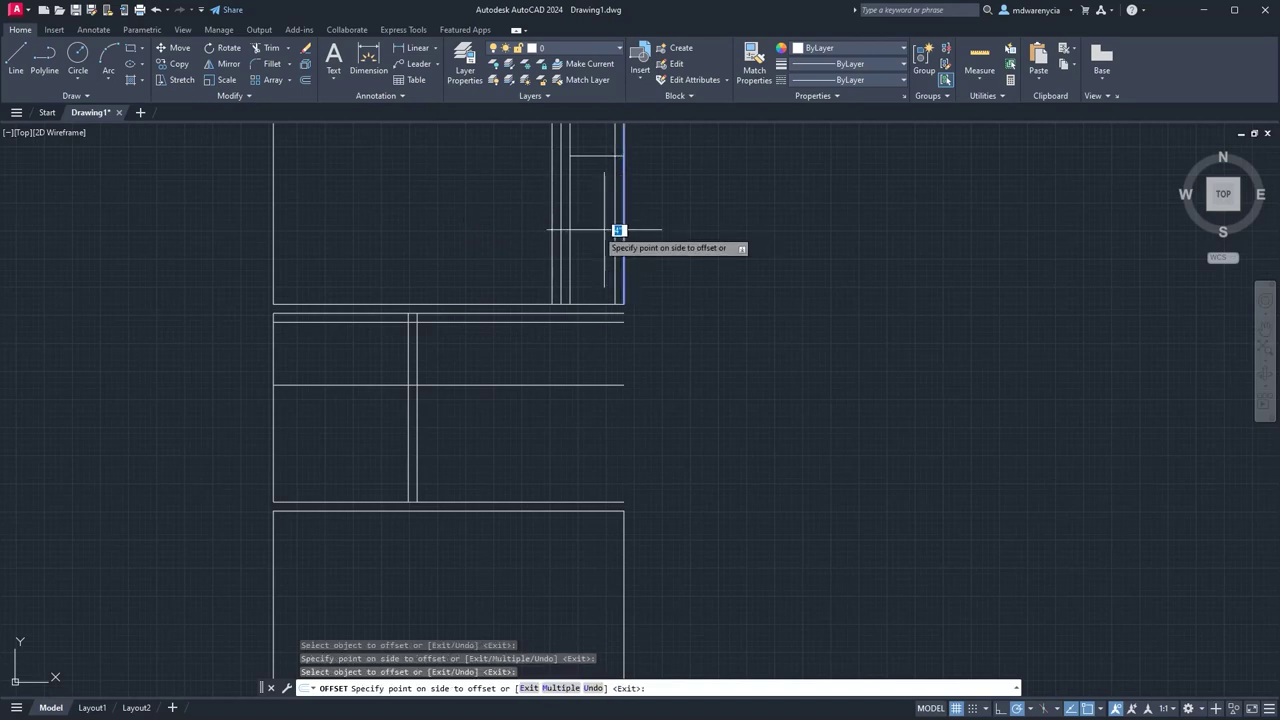
click(604, 229)
key(Escape)
Erase the original inner vertical line, leaving only its two offset copies as the partition wall.
middle_drag(676, 233, 668, 326)
click(565, 266)
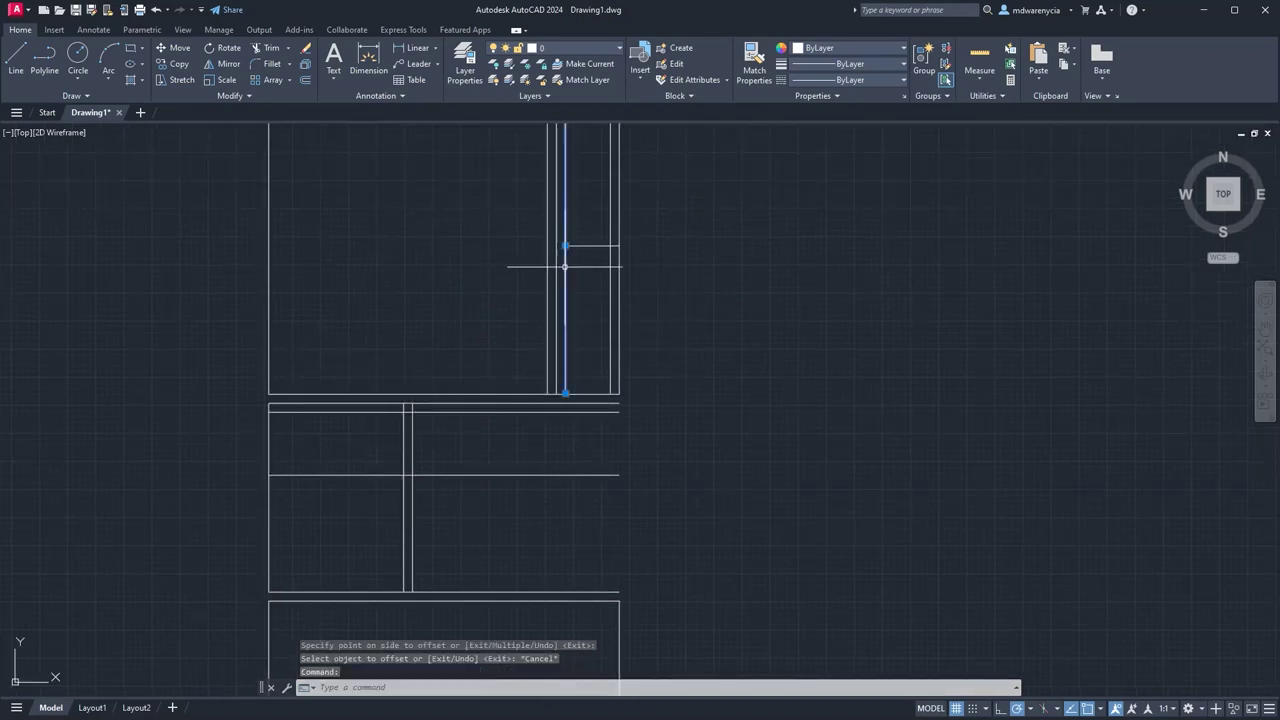
key(Delete)
middle_drag(586, 237, 575, 326)
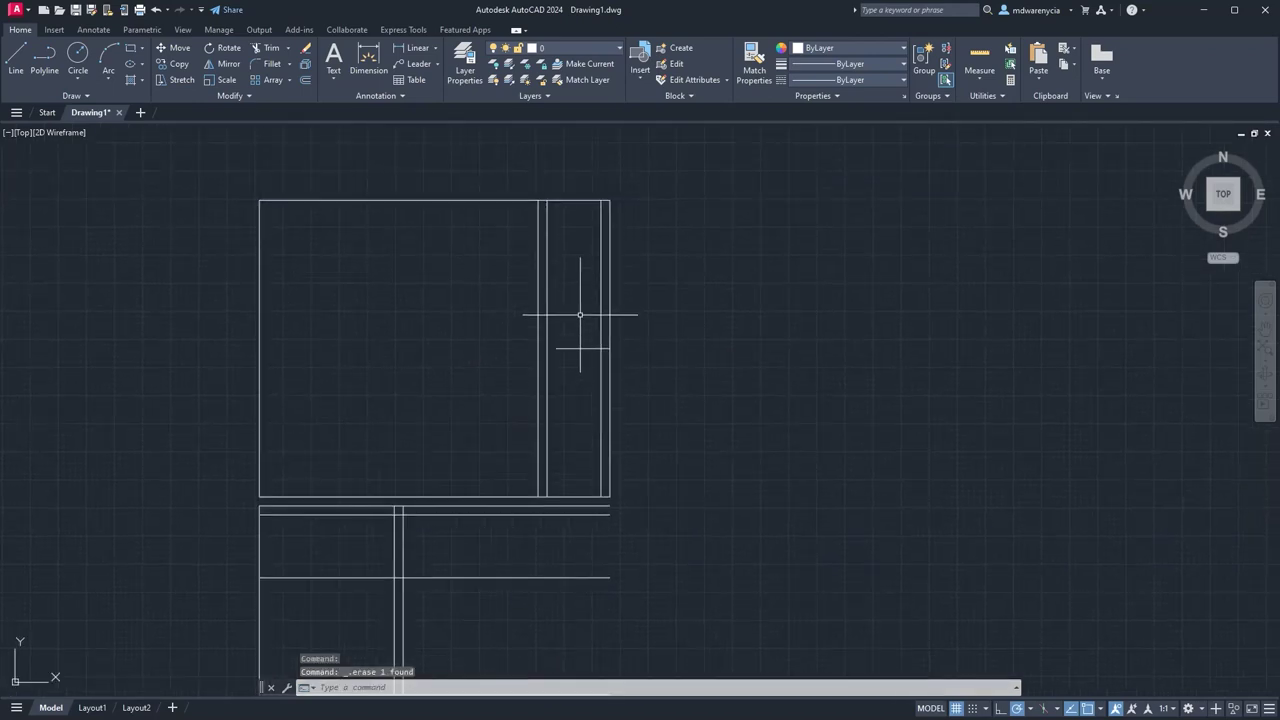
text(l)
key(Return)
click(608, 348)
text(3)
scroll(547, 348, up, 5)
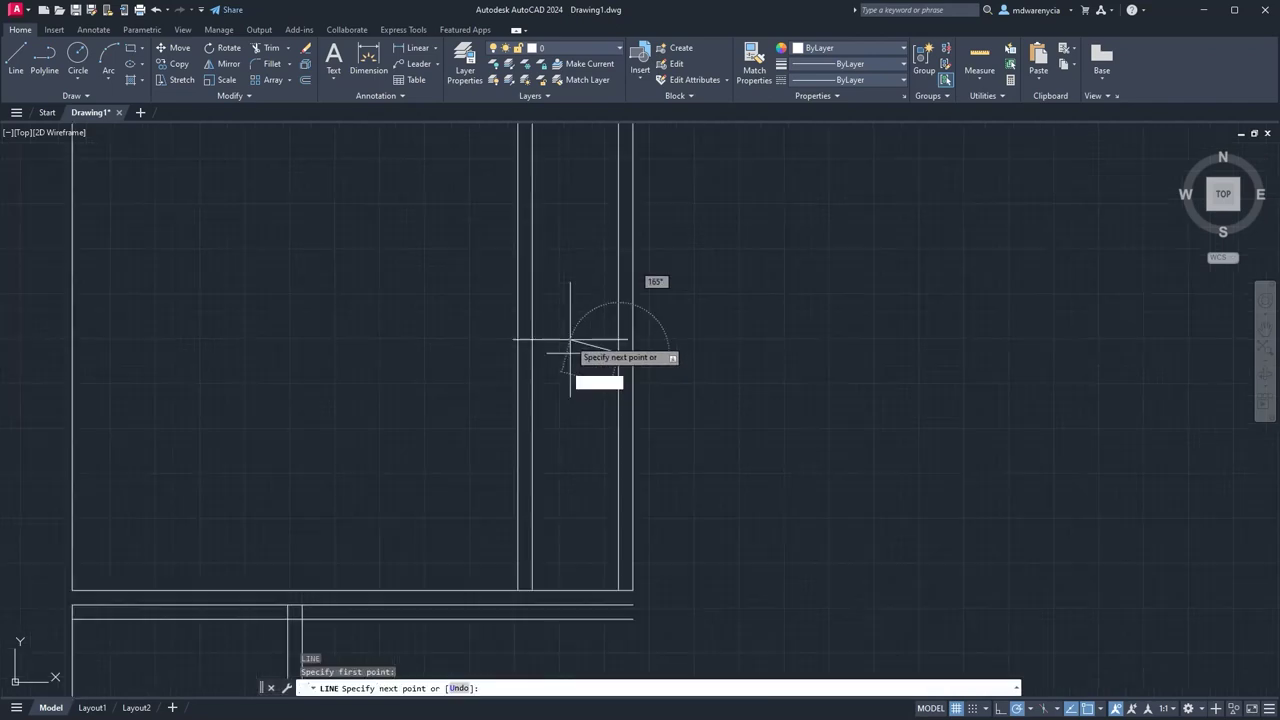
key(BackSpace)
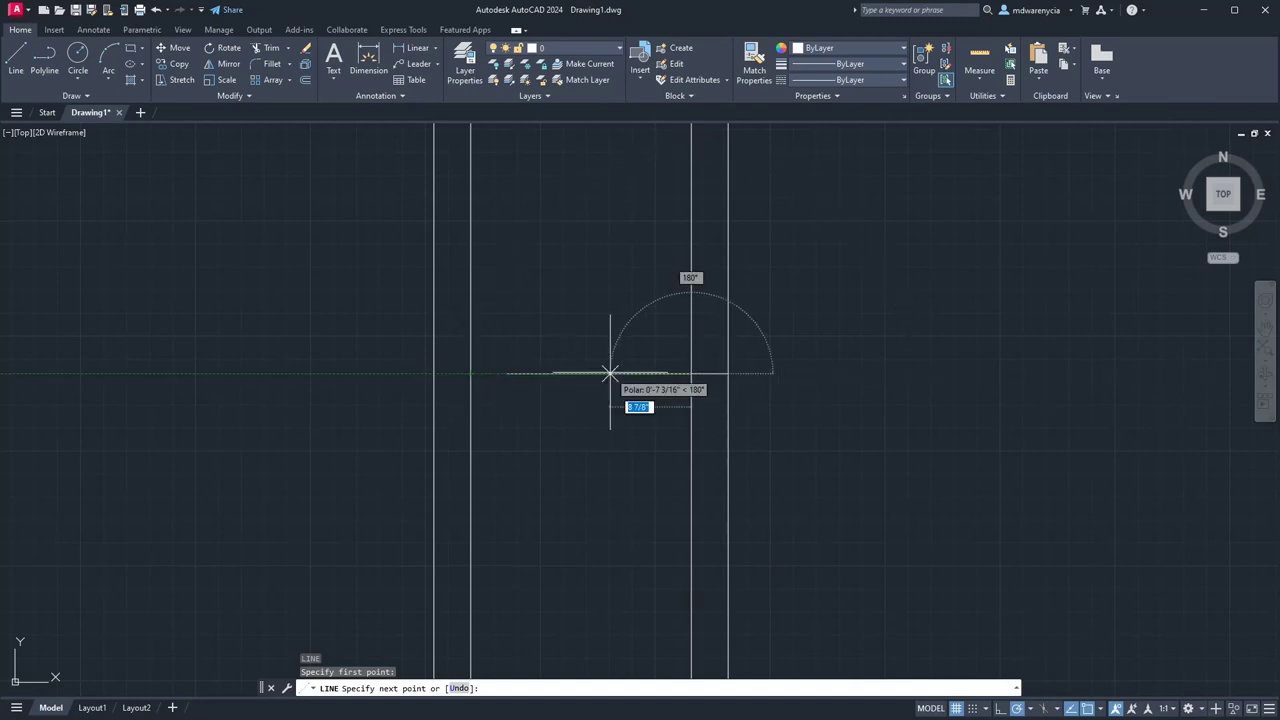
key(Escape)
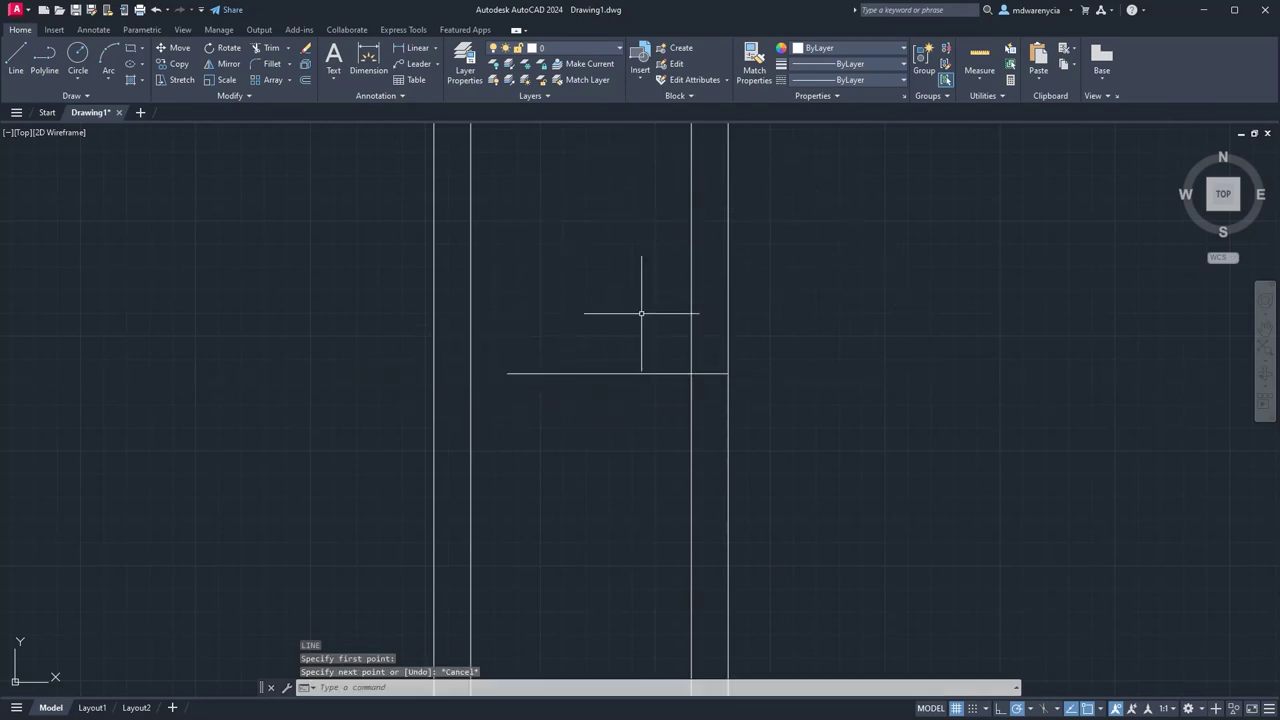
Offset the short horizontal line in the top room's narrow strip 2" upward and 2" downward.
scroll(611, 362, down, 3)
scroll(605, 366, up, 2)
click(629, 382)
click(609, 333)
scroll(657, 443, down, 3)
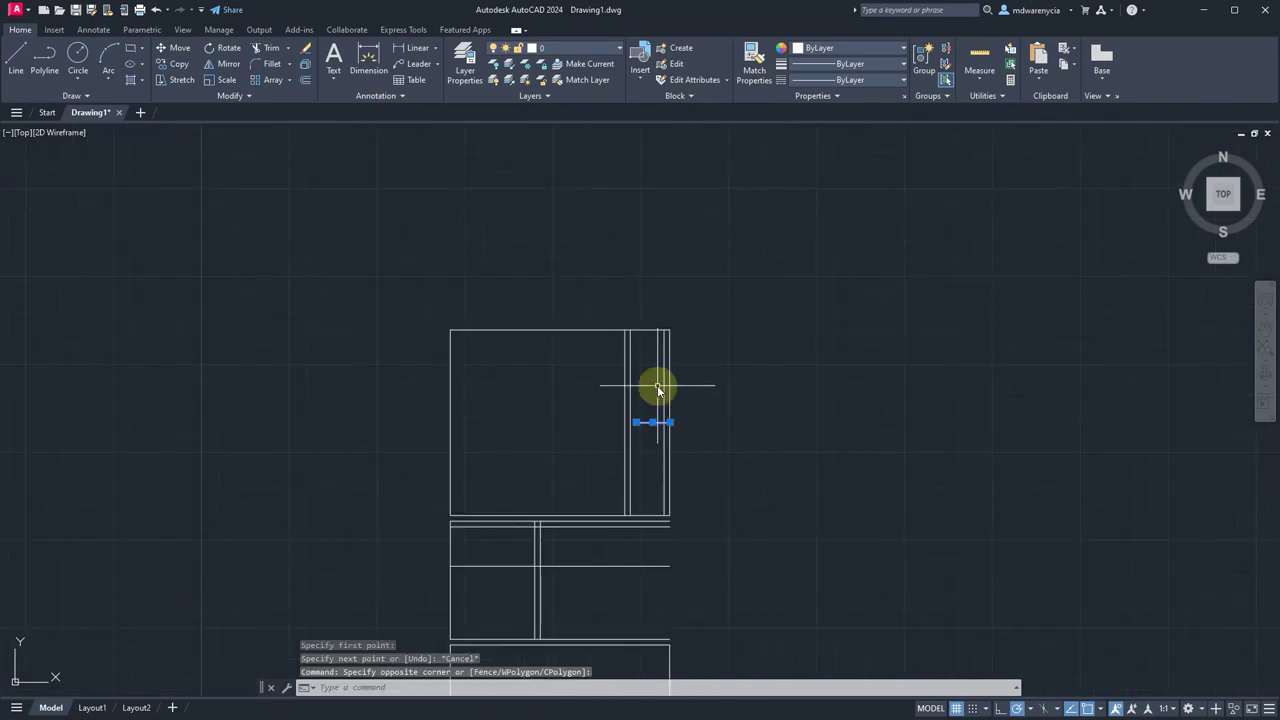
key(Return)
text(2)
key(Return)
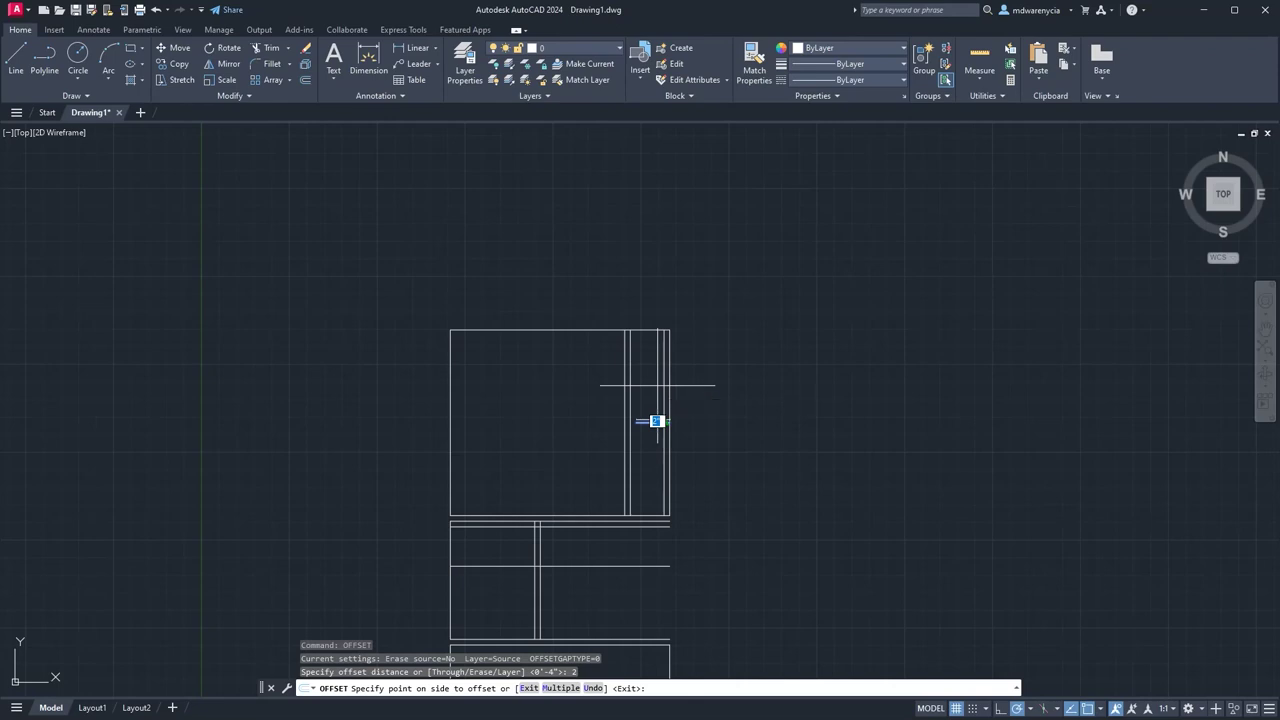
scroll(655, 421, up, 7)
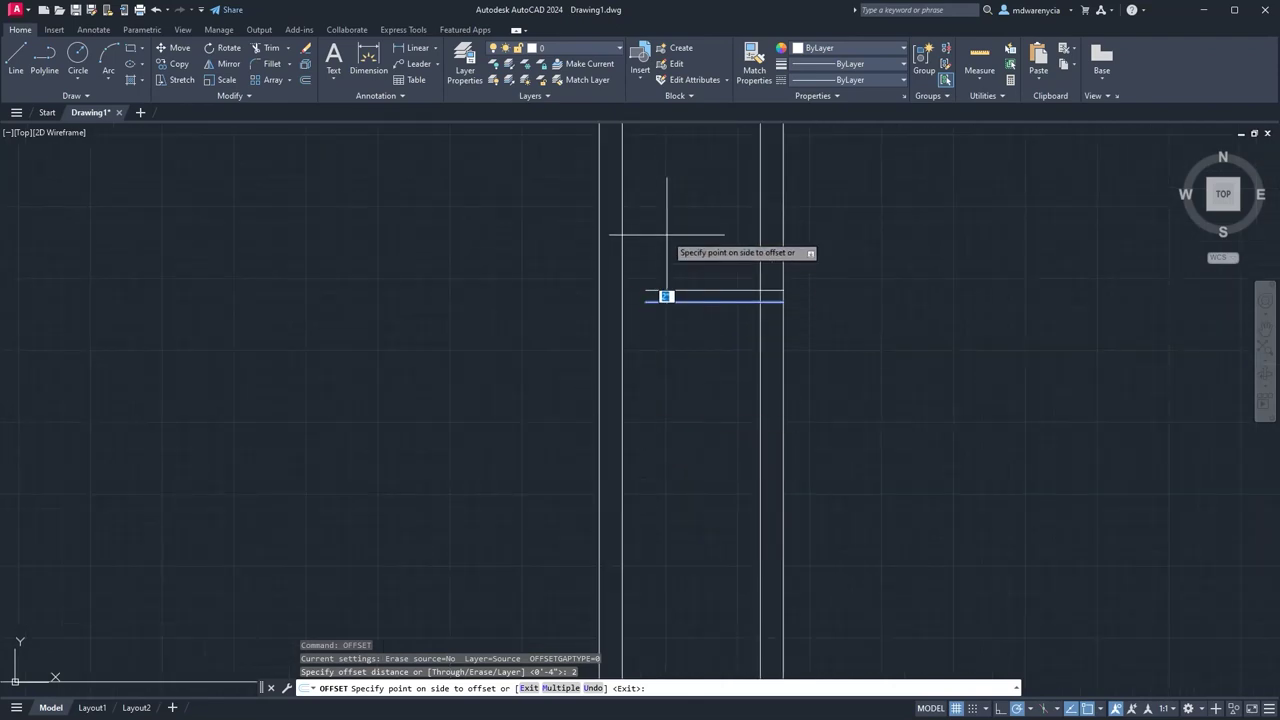
click(670, 253)
click(657, 301)
click(660, 380)
key(Escape)
Erase the original short horizontal line between its two 2" offsets.
click(650, 301)
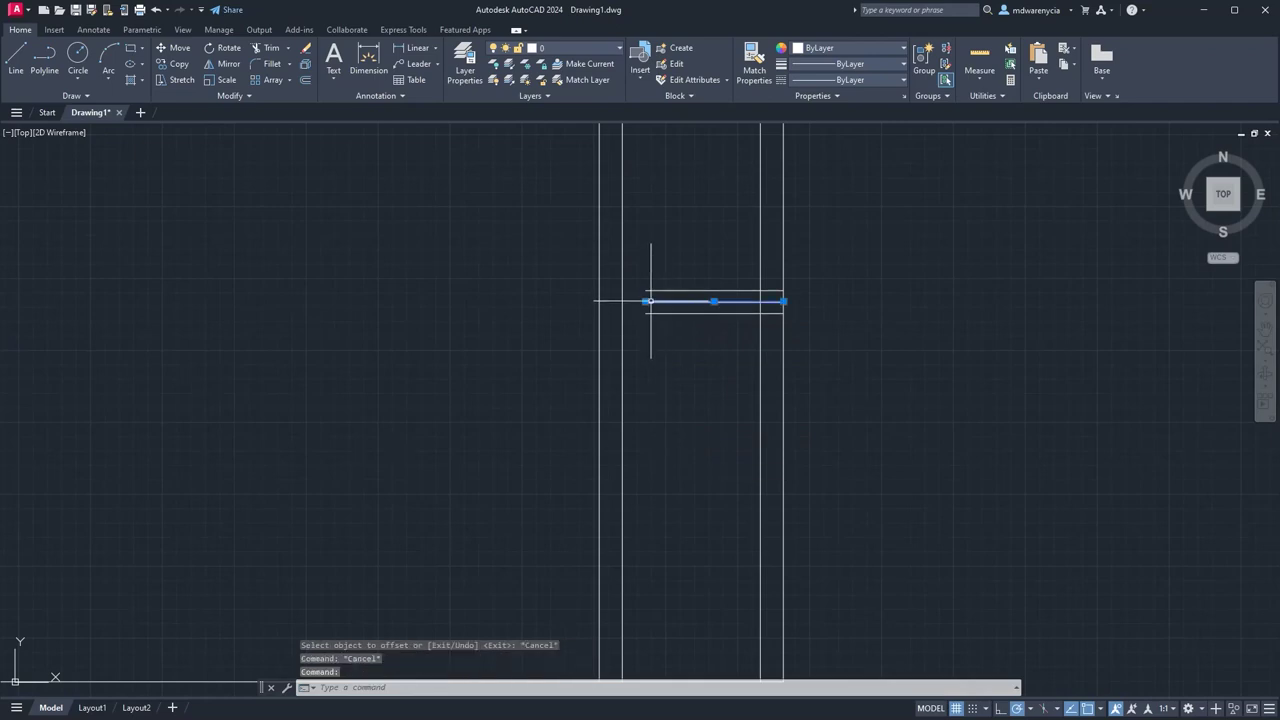
key(Delete)
scroll(630, 355, down, 8)
key(Escape)
scroll(655, 350, up, 5)
scroll(659, 384, down, 3)
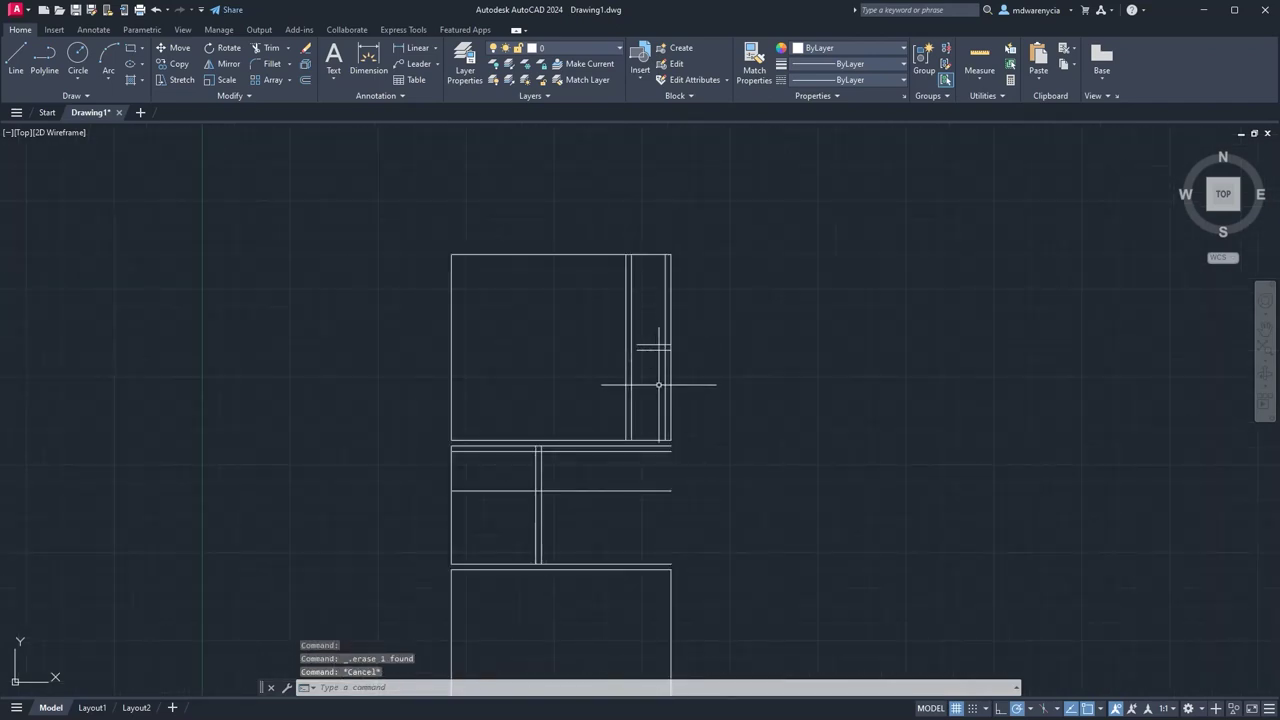
Stretch the left ends of both short horizontal lines to the nearest line of the vertical partition.
click(660, 361)
click(643, 340)
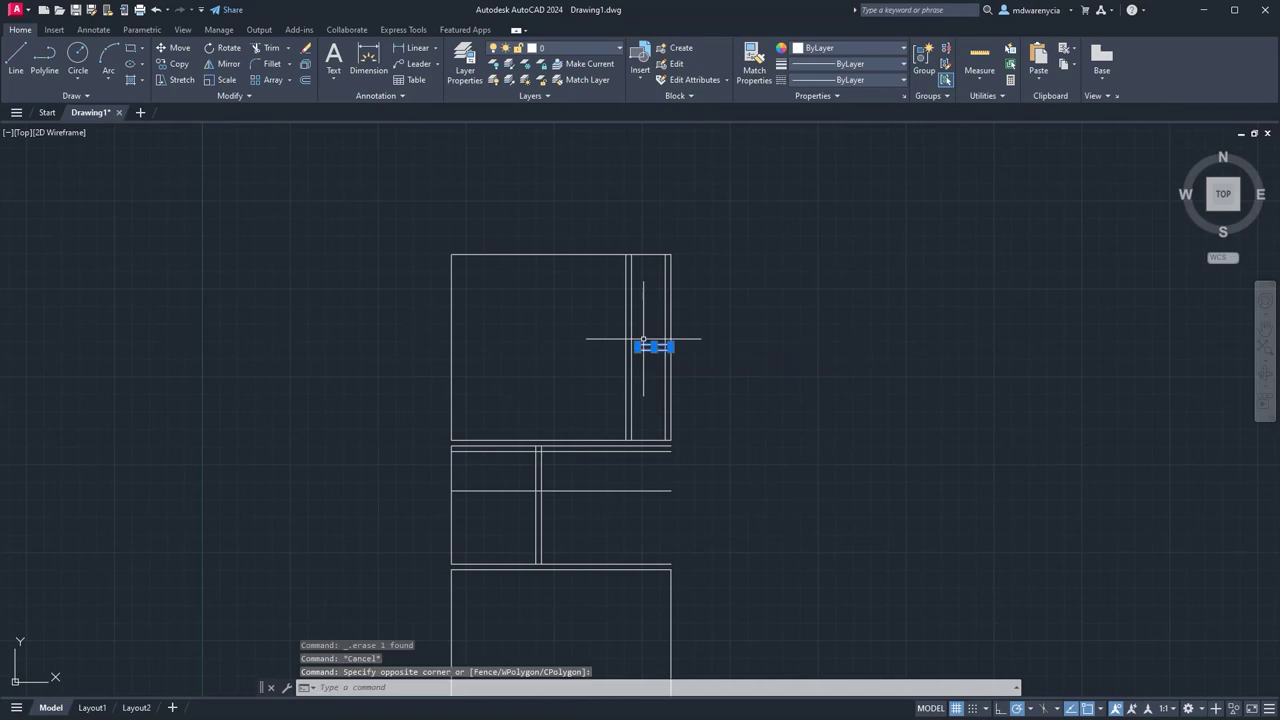
scroll(640, 344, up, 5)
click(630, 355)
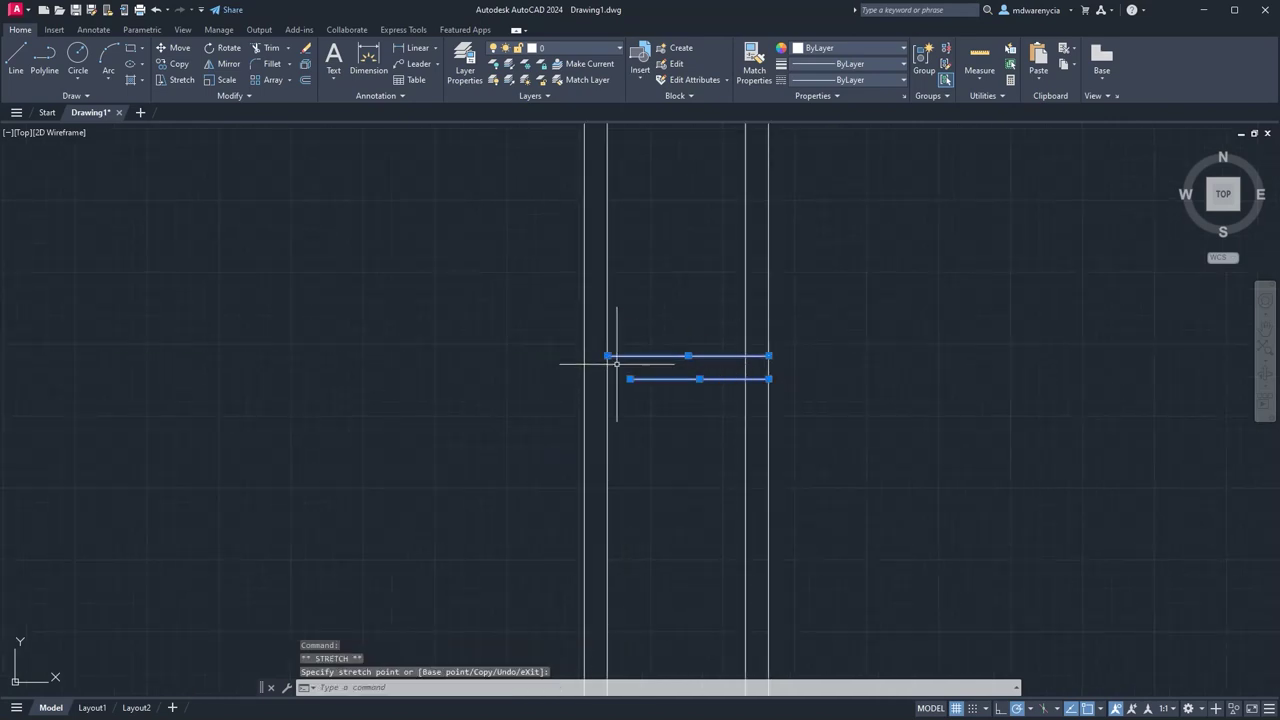
key(Escape)
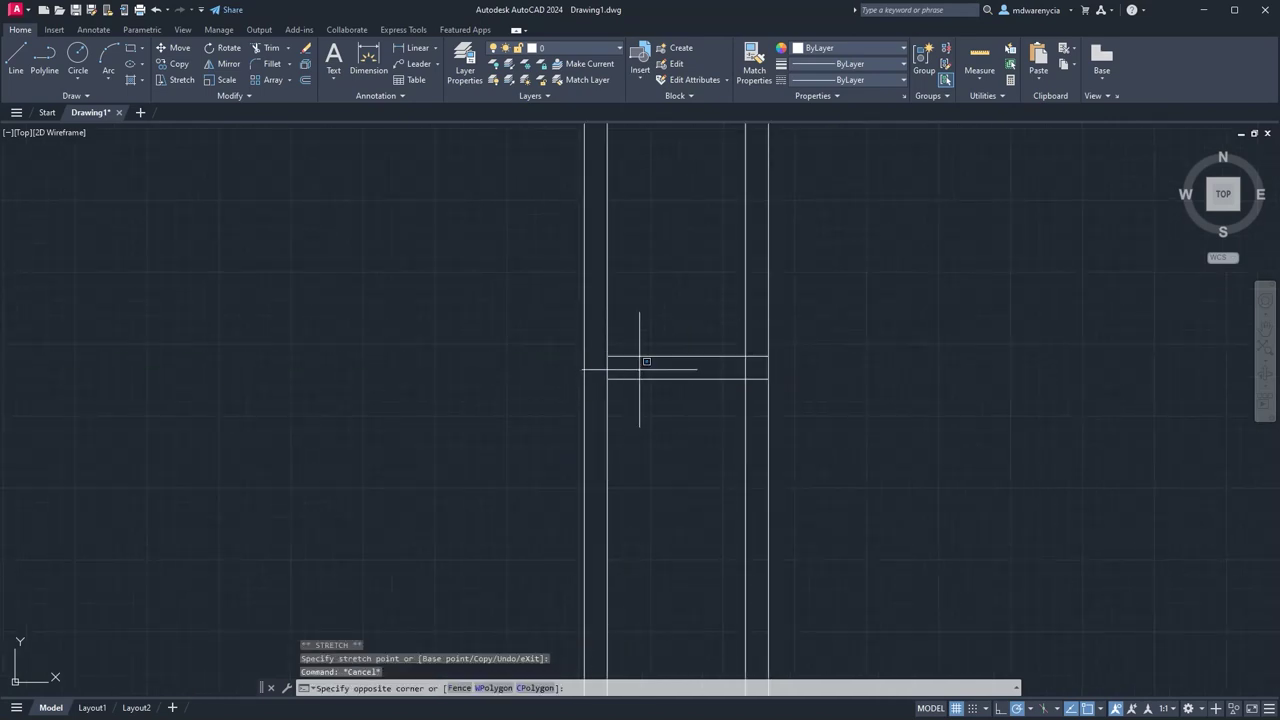
Offset the upper short horizontal line 4" upward and the lower one 4" downward.
click(636, 342)
text(offset)
key(Return)
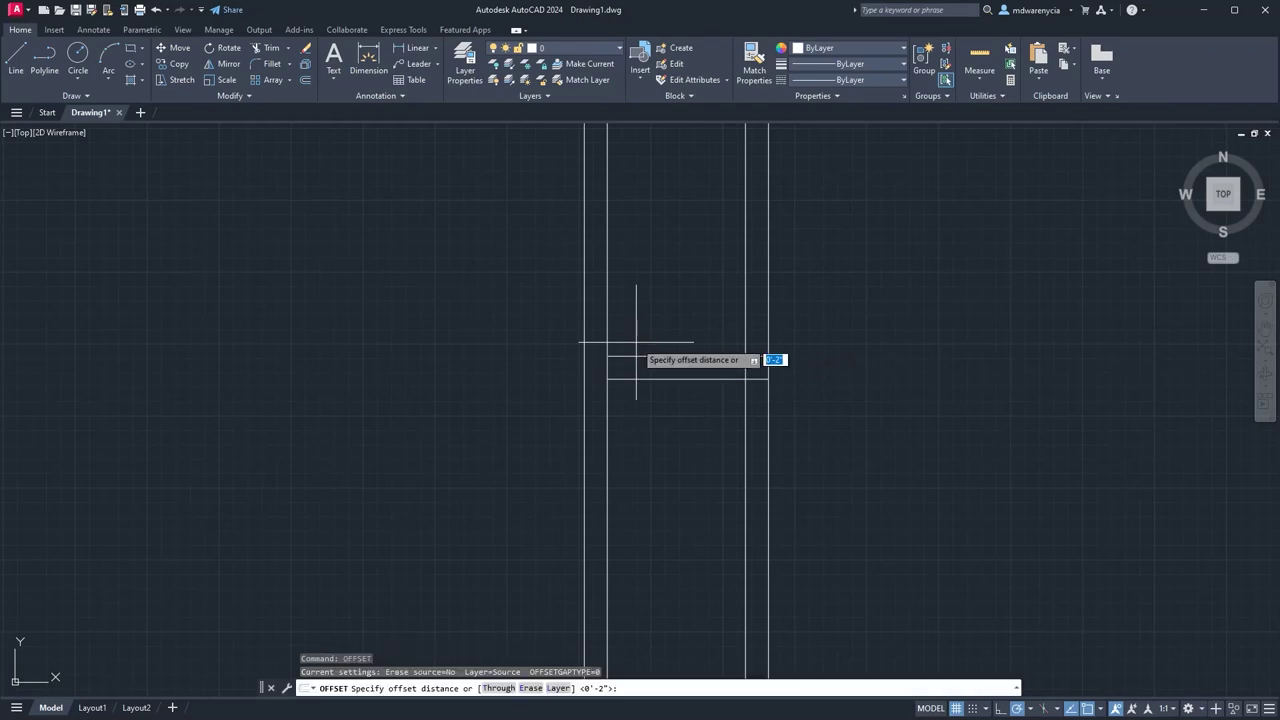
key(Return)
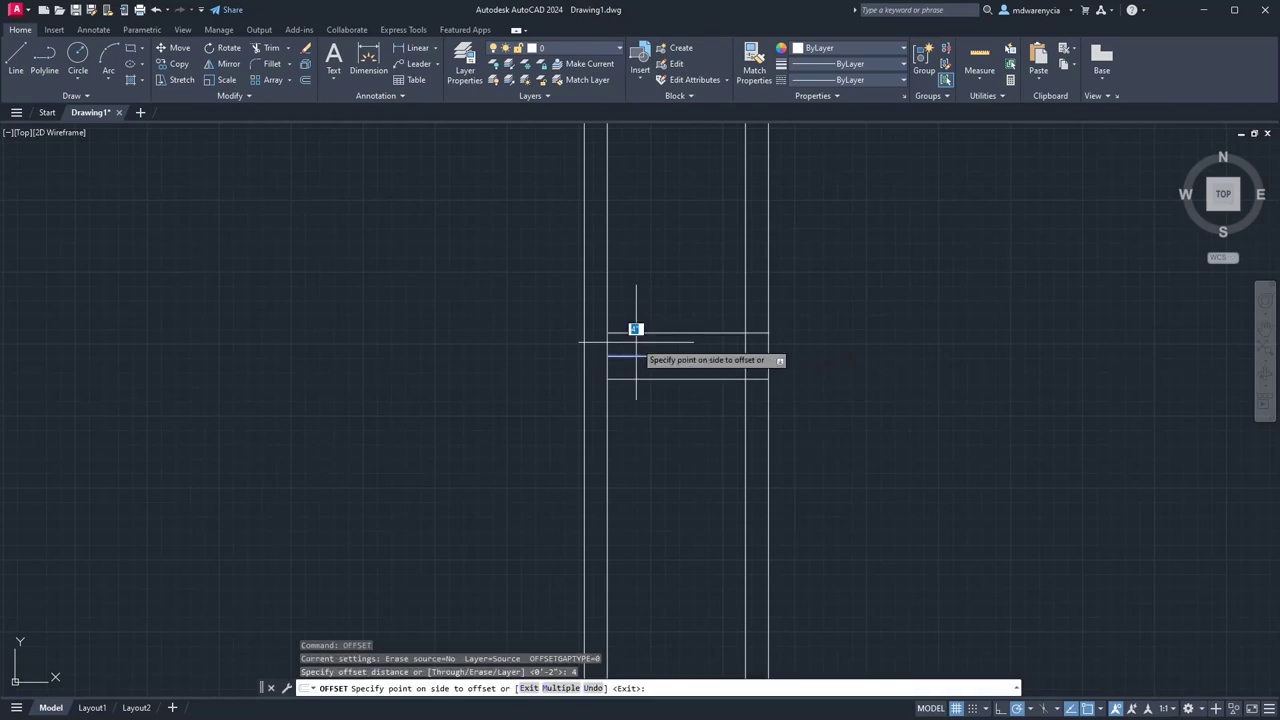
click(636, 342)
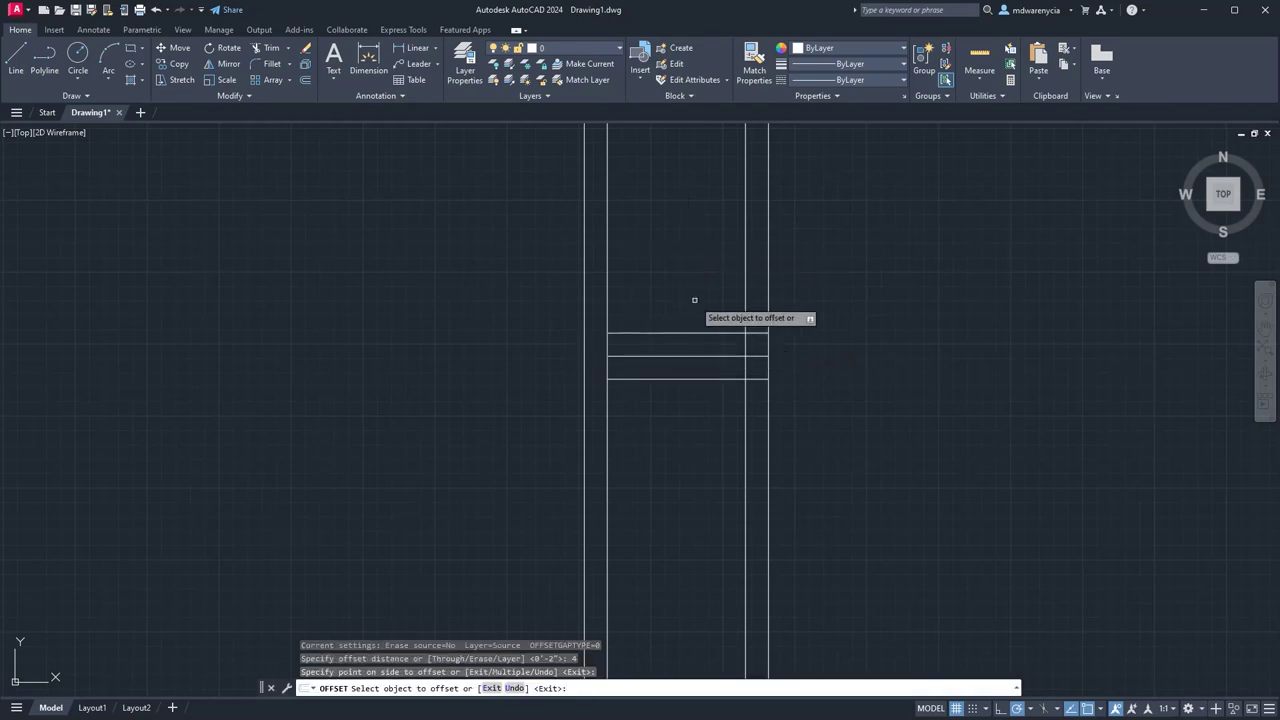
click(686, 378)
click(703, 434)
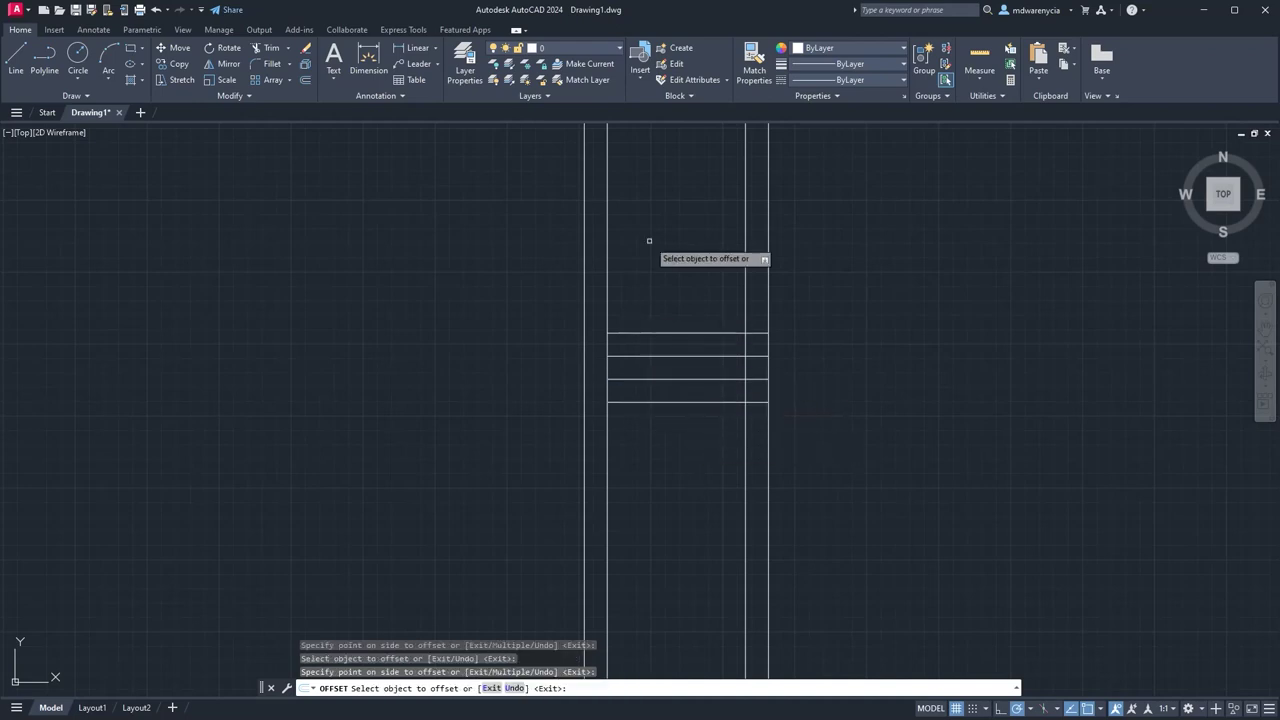
Offset the top room's top and bottom lines 4" inward.
middle_drag(645, 252, 612, 469)
click(645, 201)
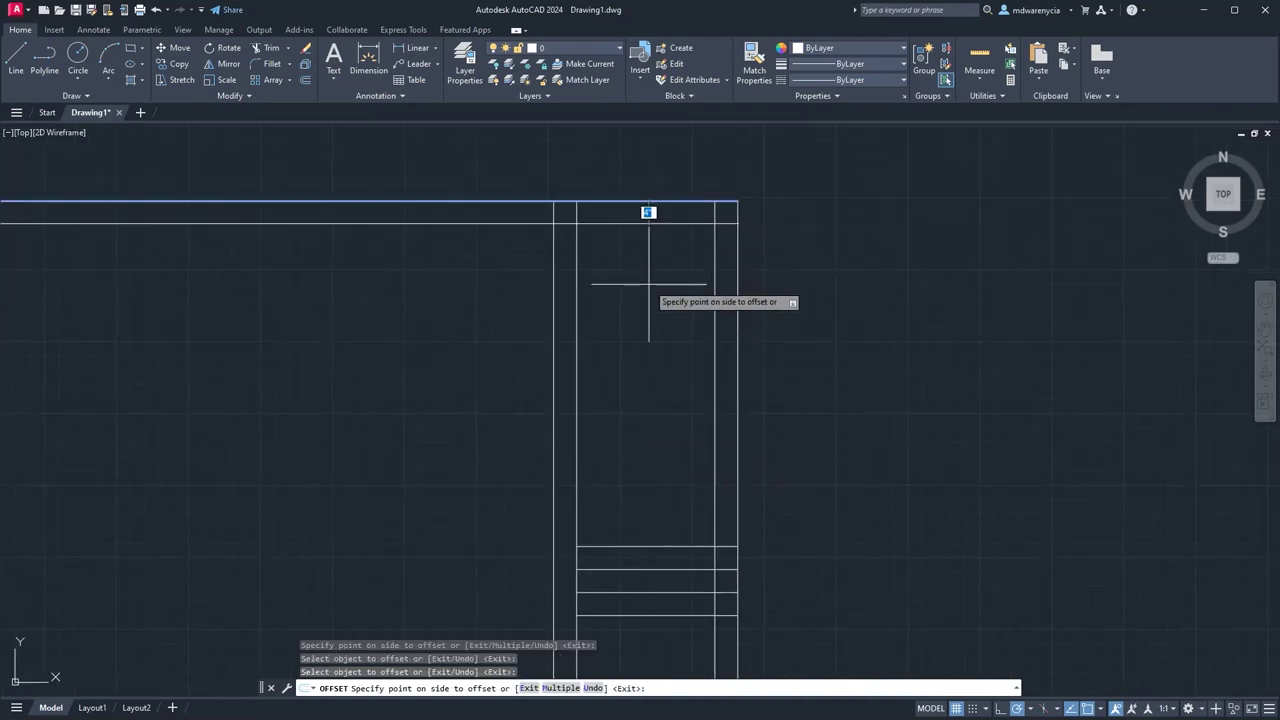
click(651, 277)
scroll(633, 411, down, 5)
scroll(634, 371, up, 4)
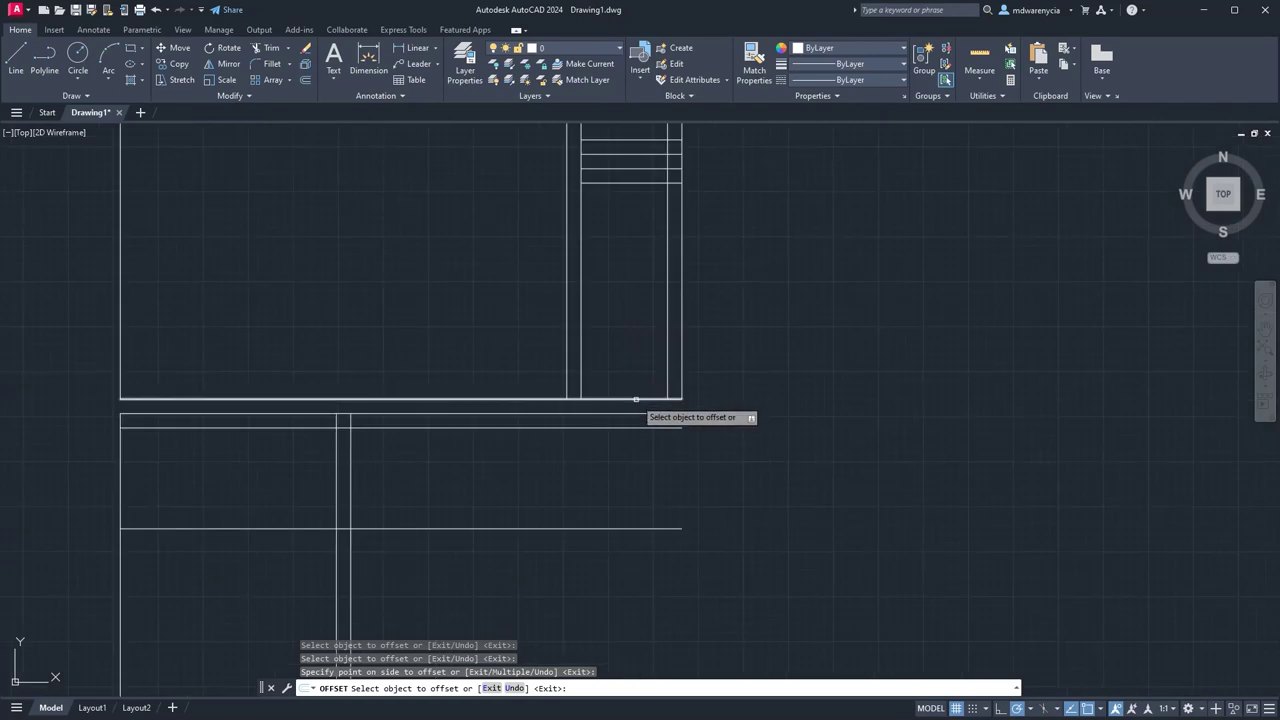
click(634, 398)
key(Escape)
Using all lines as cutting edges, trim the middle room's partition lines above its horizontal line and that line right of the partition.
scroll(634, 340, down, 4)
middle_drag(645, 269, 549, 357)
scroll(551, 355, down, 5)
key(Escape)
key(Escape)
click(601, 471)
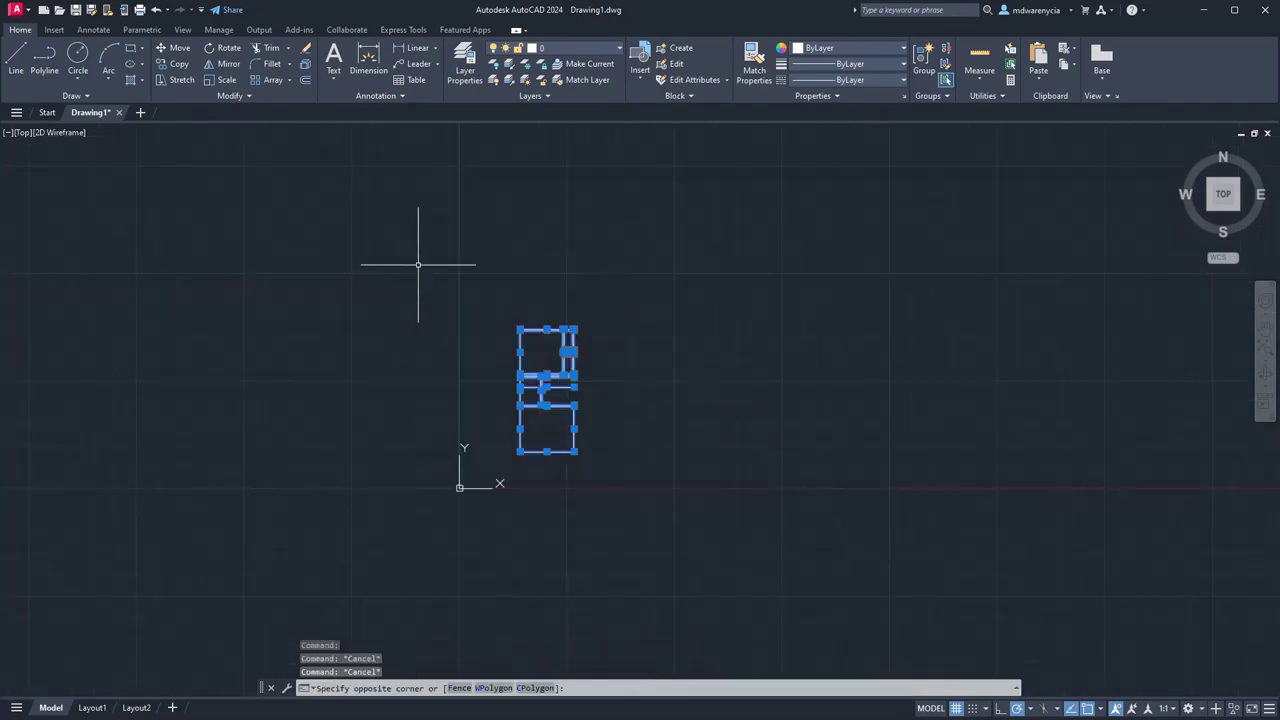
click(420, 266)
scroll(534, 408, up, 6)
middle_drag(493, 338, 686, 353)
scroll(686, 353, down, 5)
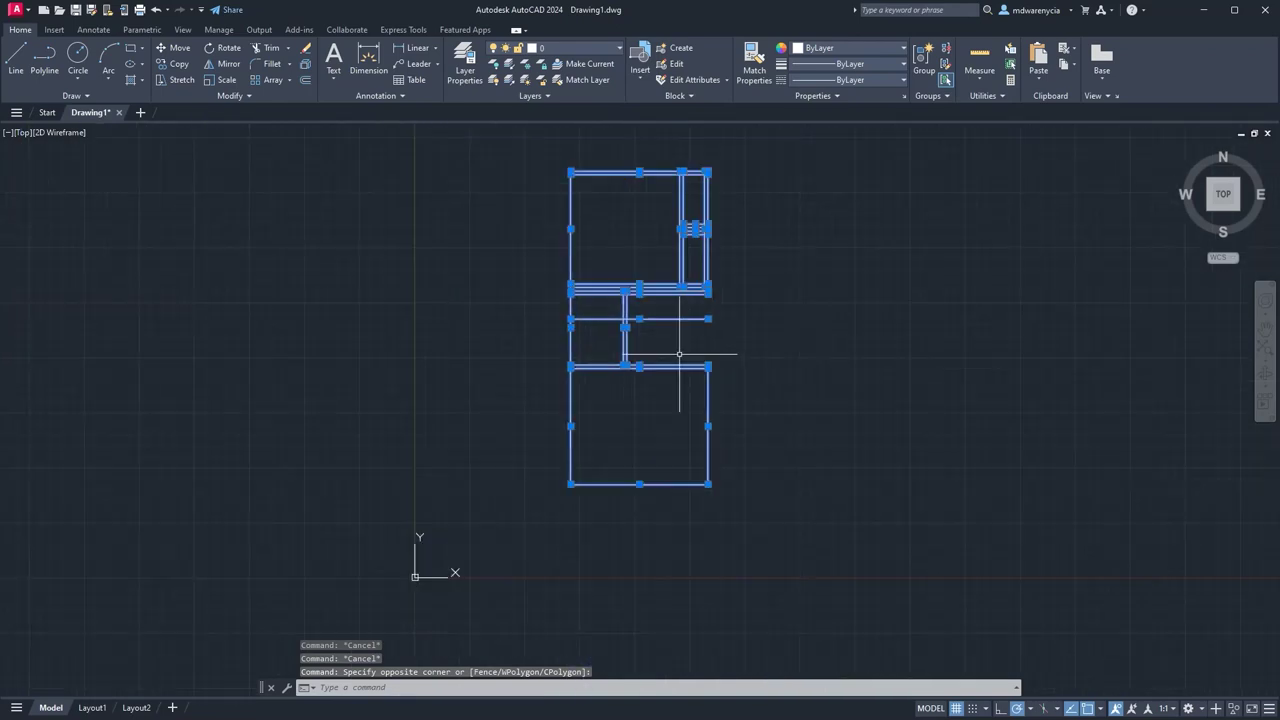
key(Return)
scroll(663, 290, up, 5)
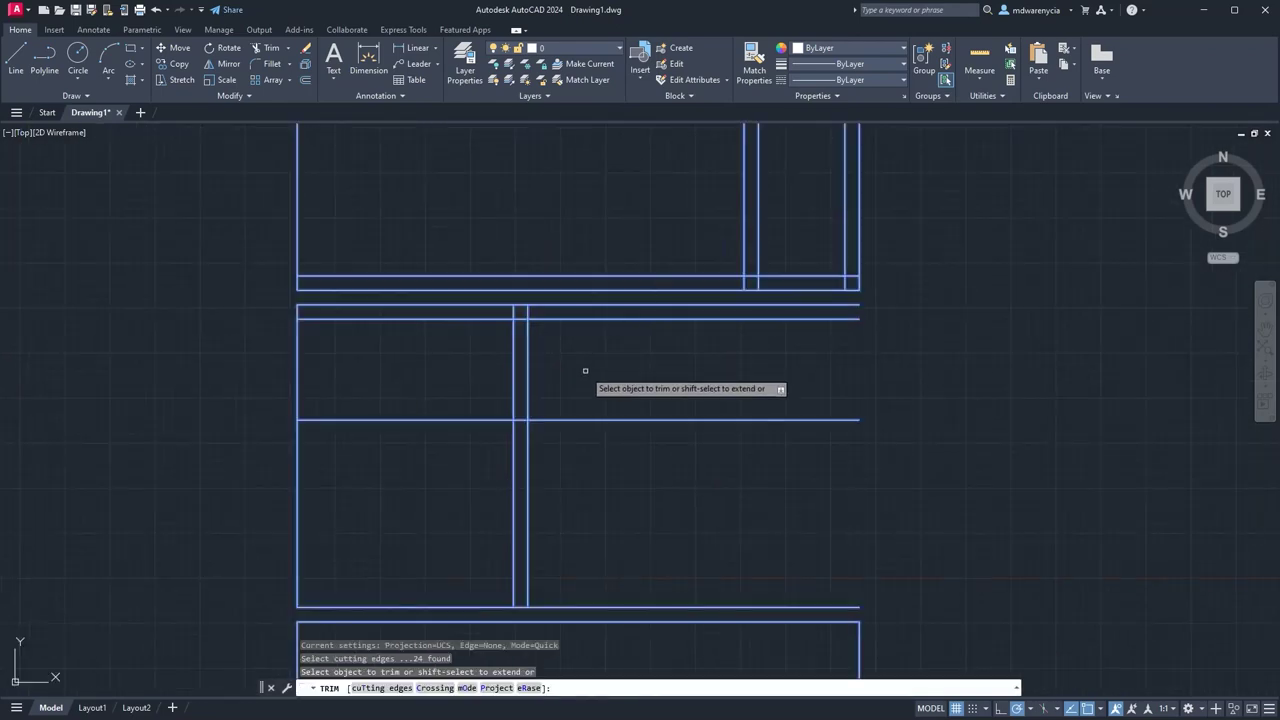
click(602, 433)
click(506, 361)
key(Return)
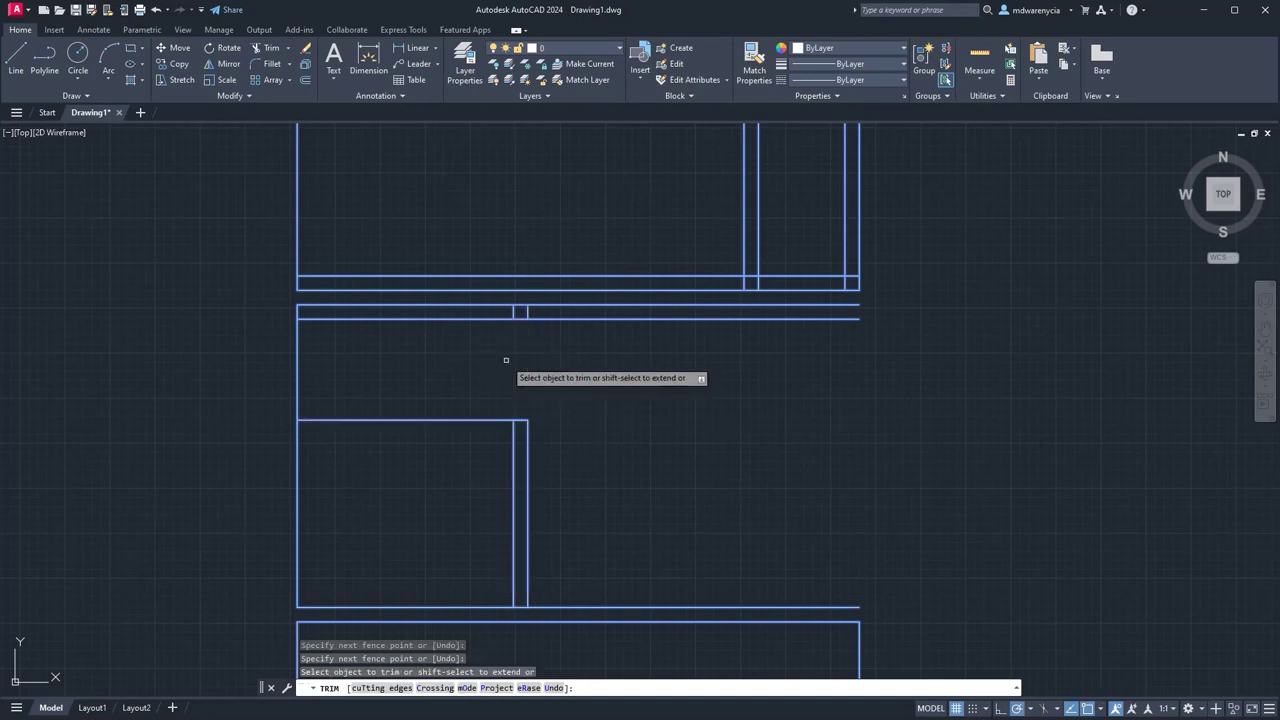
Trim the middle room's horizontal line left of the partition and the top room's lower inner line left of its vertical partition.
click(368, 460)
click(399, 408)
click(376, 442)
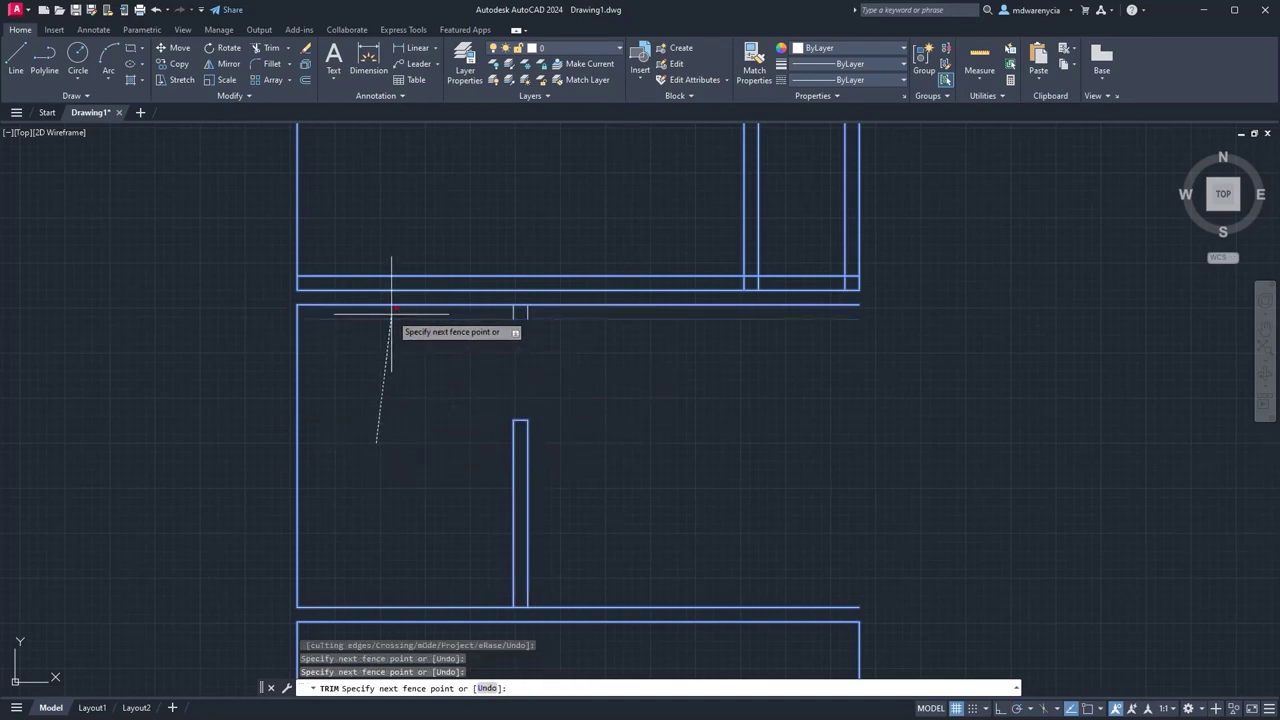
key(Return)
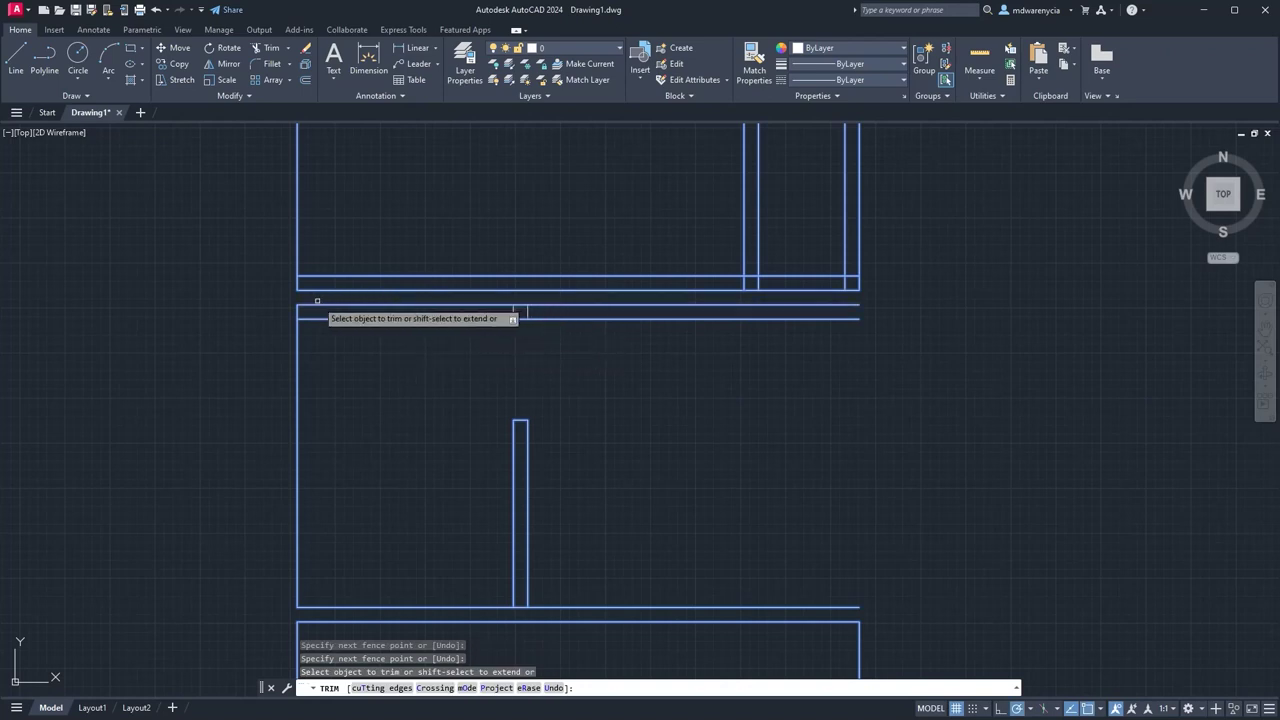
click(723, 277)
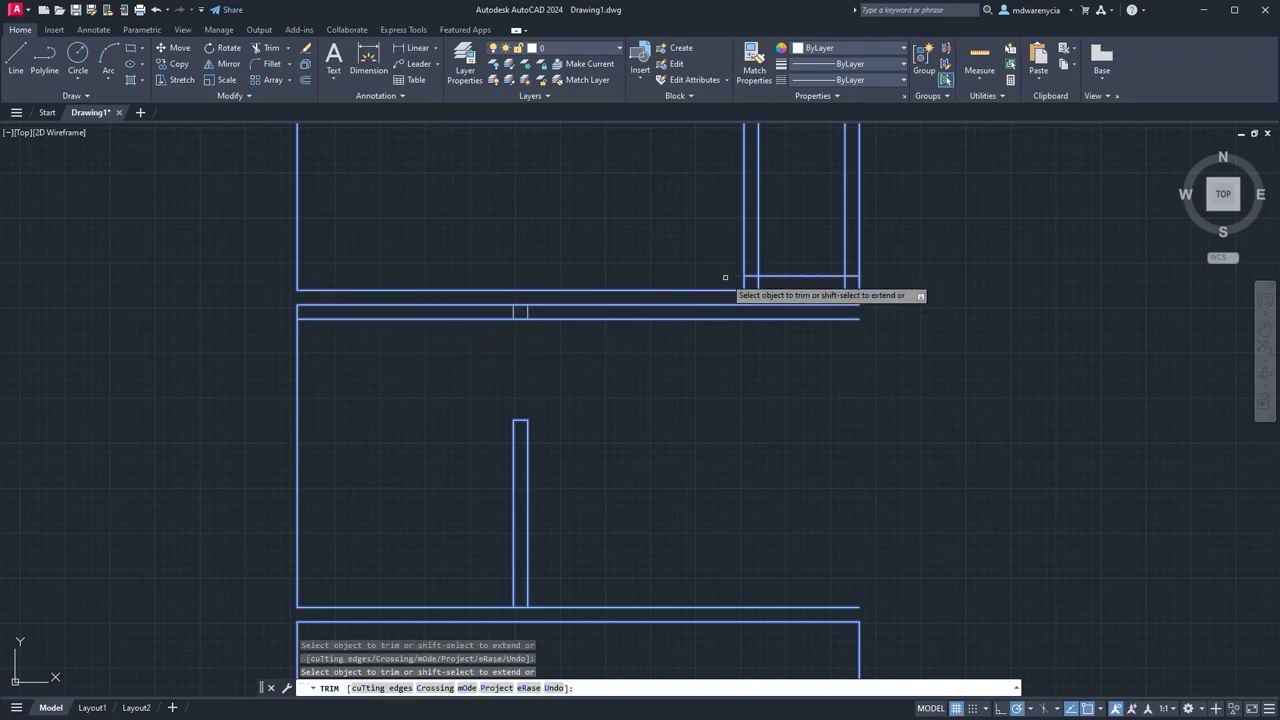
middle_drag(760, 280, 708, 418)
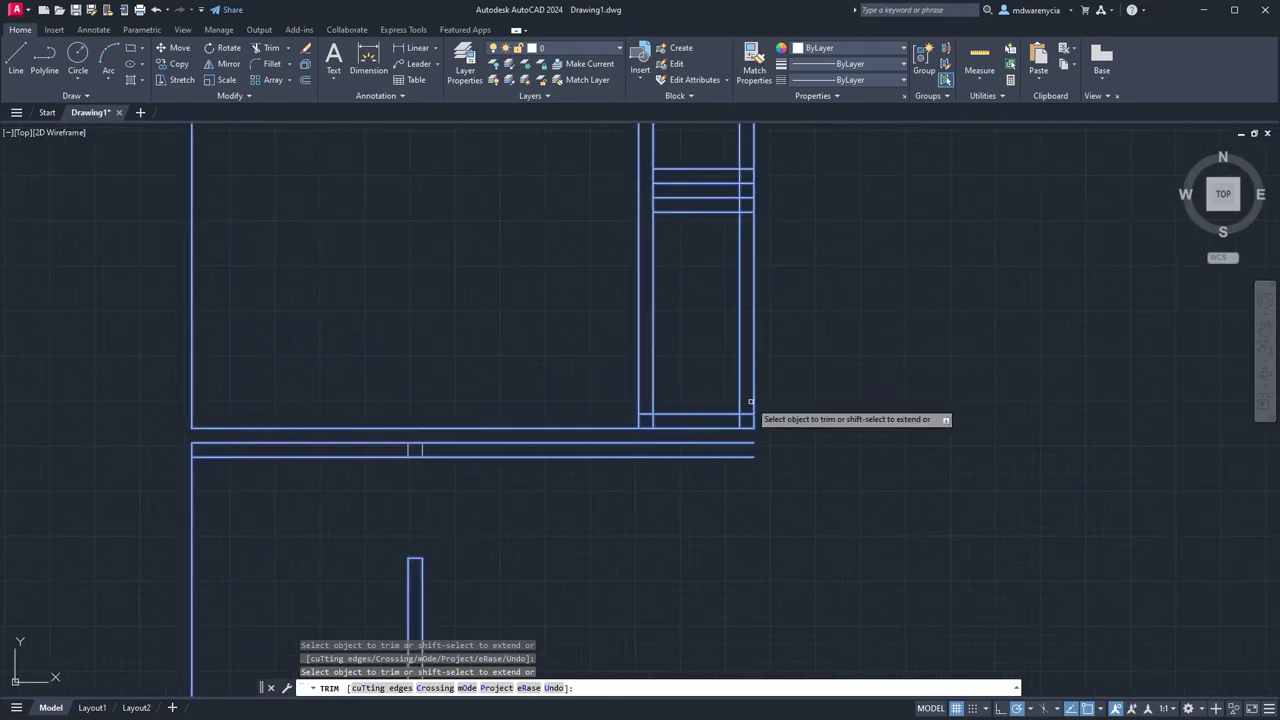
key(Escape)
key(Escape)
Offset the remaining short inner line near the top room's lower wall 4" upward.
click(714, 420)
click(704, 402)
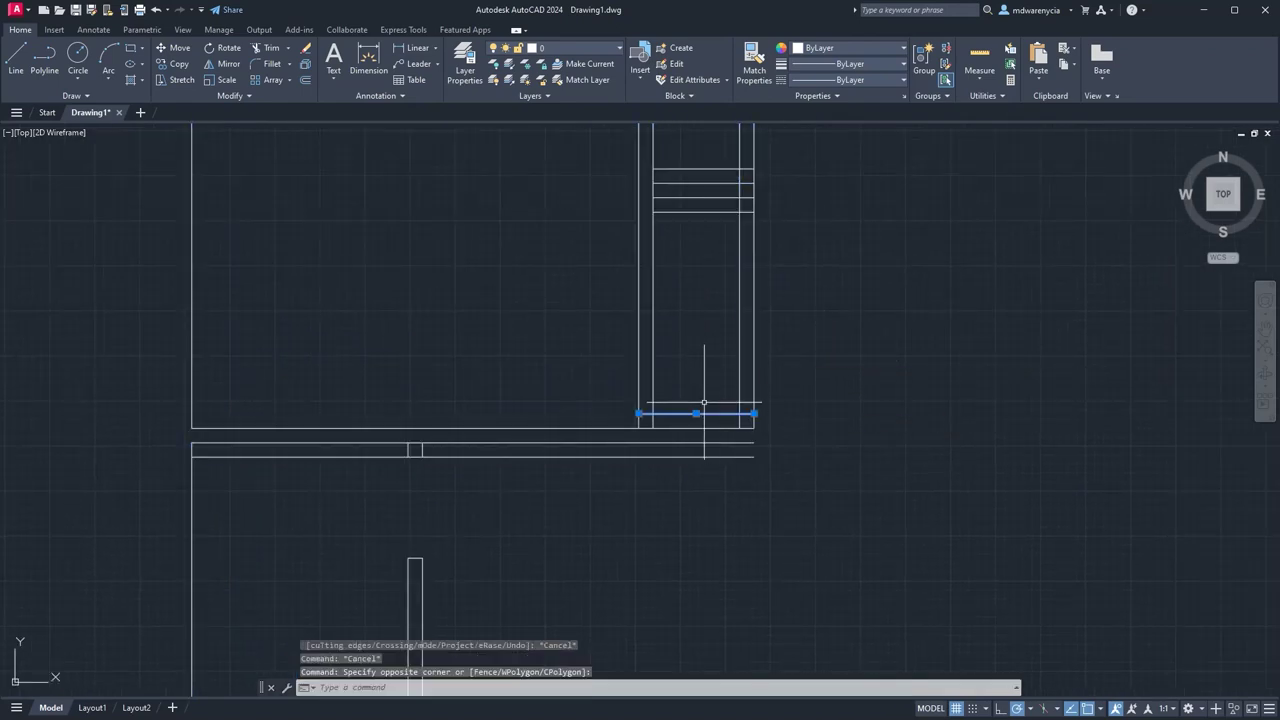
text(offset)
key(Return)
text(4)
key(Return)
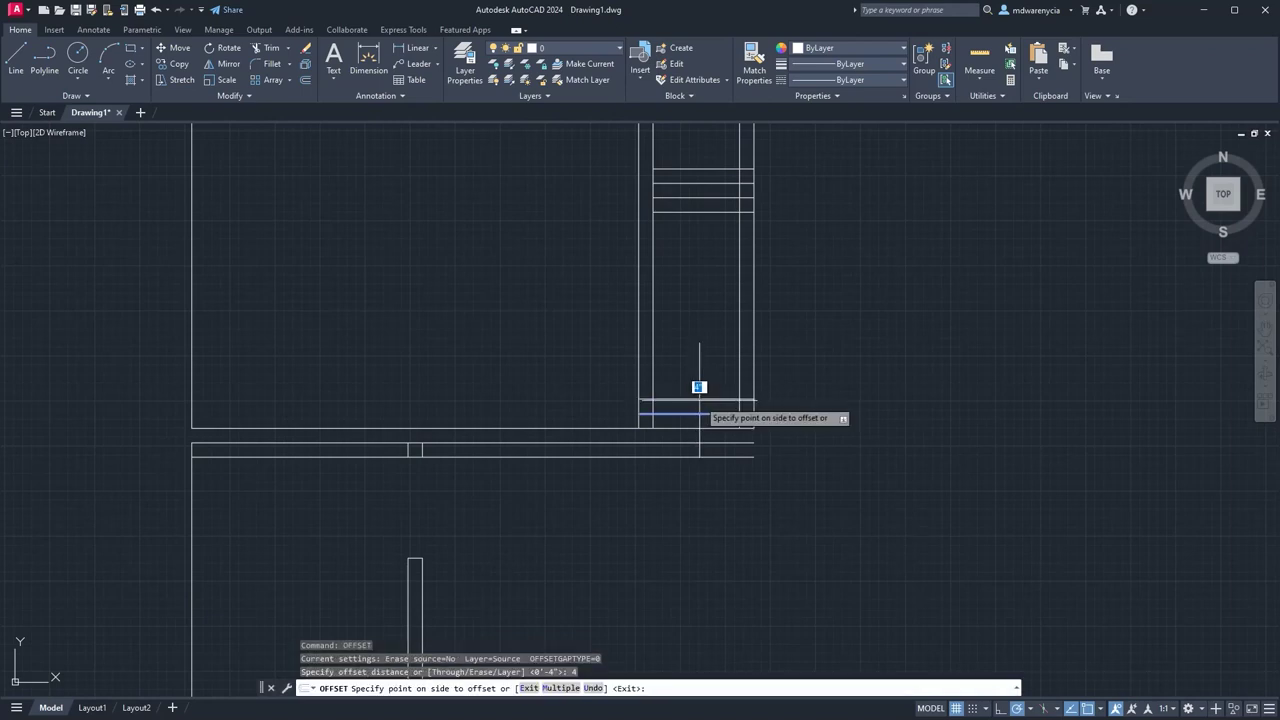
click(708, 231)
middle_drag(694, 272, 654, 575)
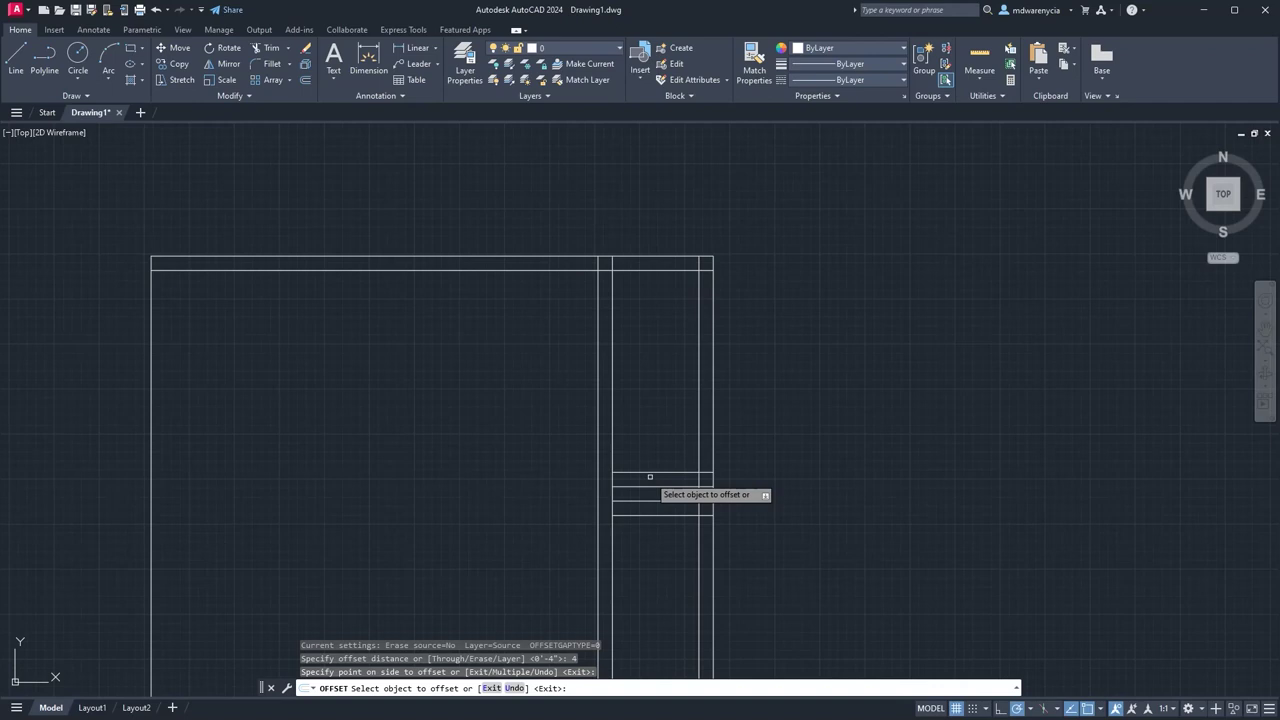
key(Escape)
Shorten the uppermost of the four short horizontal lines to span only the vertical partition, and the lowest to span only the right wall.
middle_drag(791, 503, 786, 441)
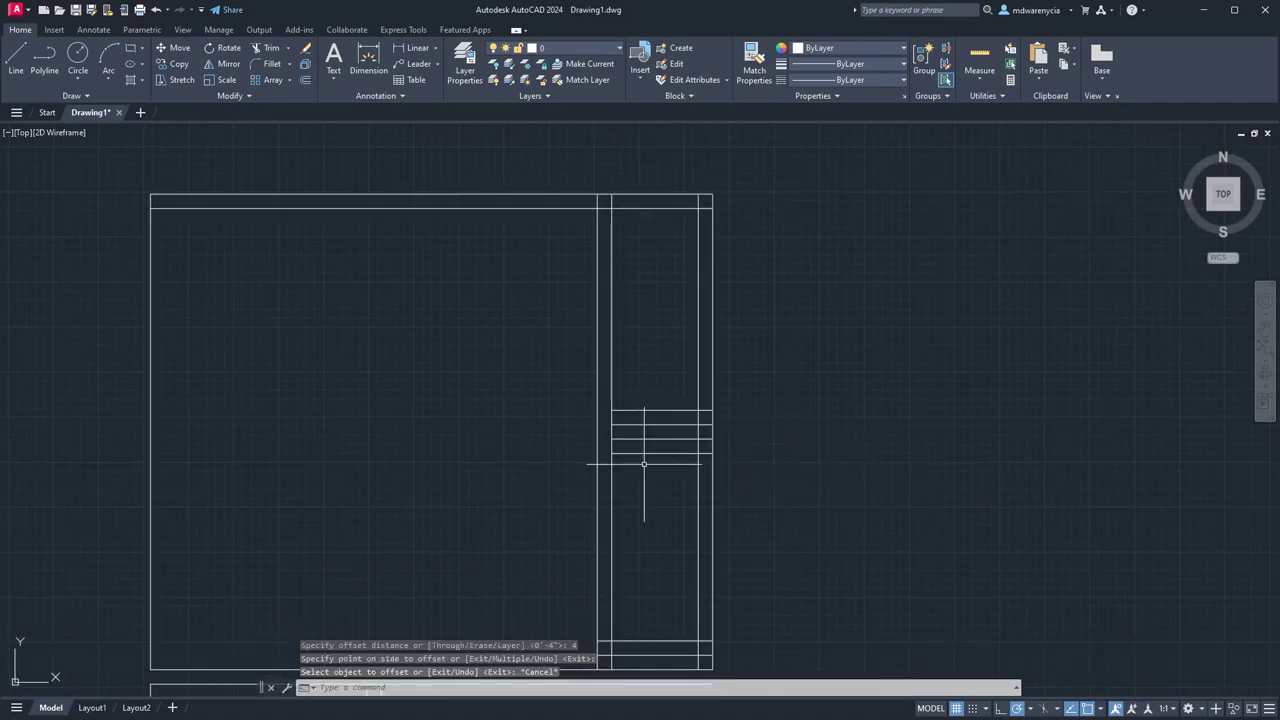
click(641, 410)
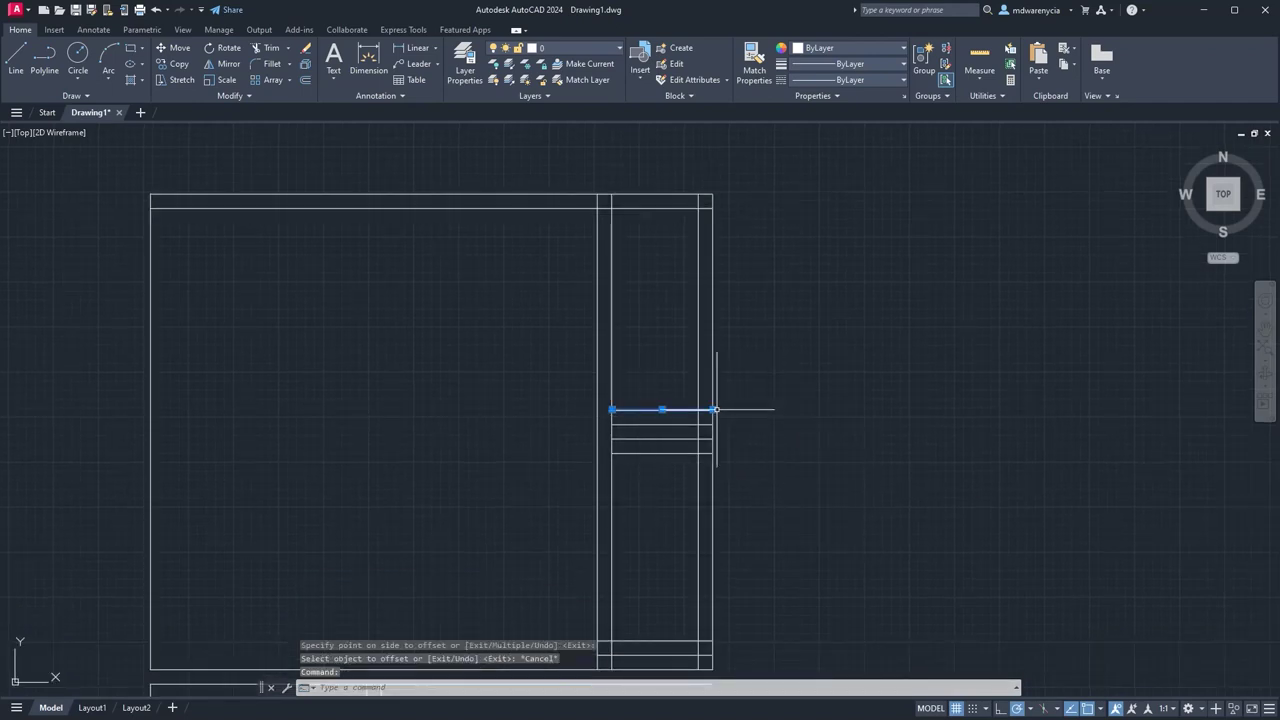
click(713, 409)
key(Escape)
key(Escape)
click(610, 453)
click(612, 453)
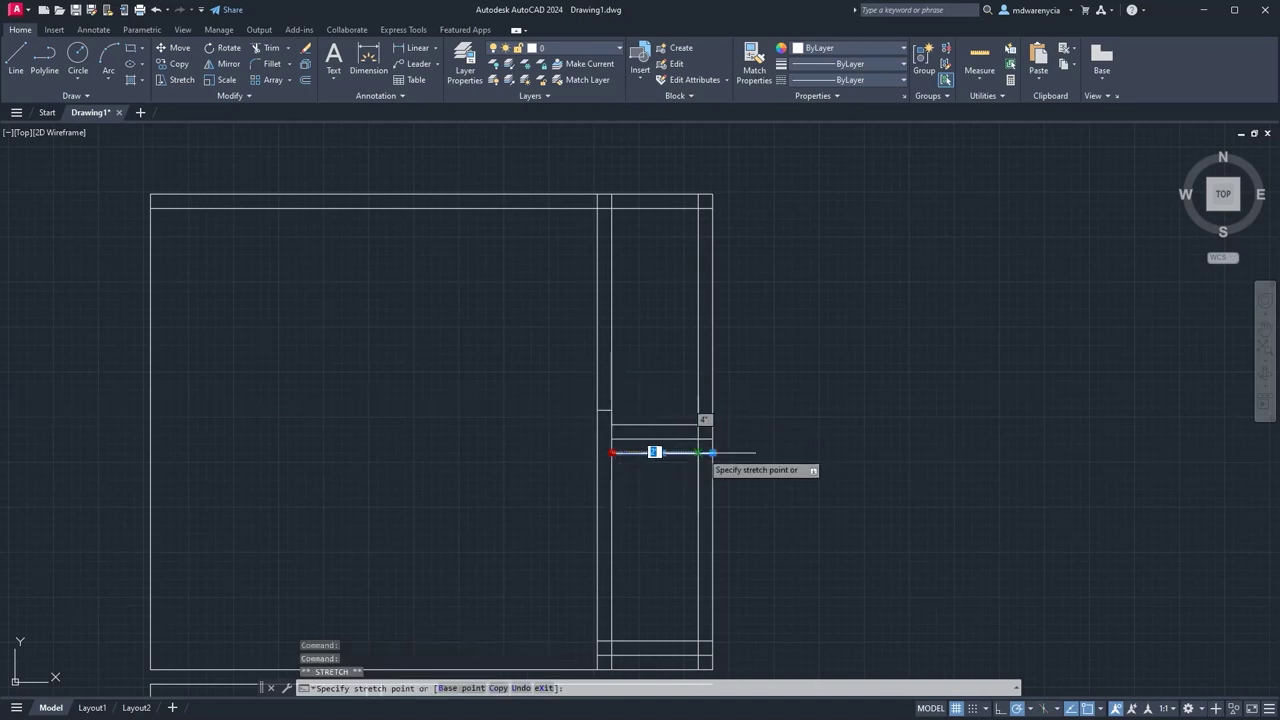
Stretch the left end of the upper offset line near the top room's lower-right corner to the right wall's inner line.
middle_drag(661, 507, 662, 381)
click(668, 503)
click(631, 518)
click(598, 513)
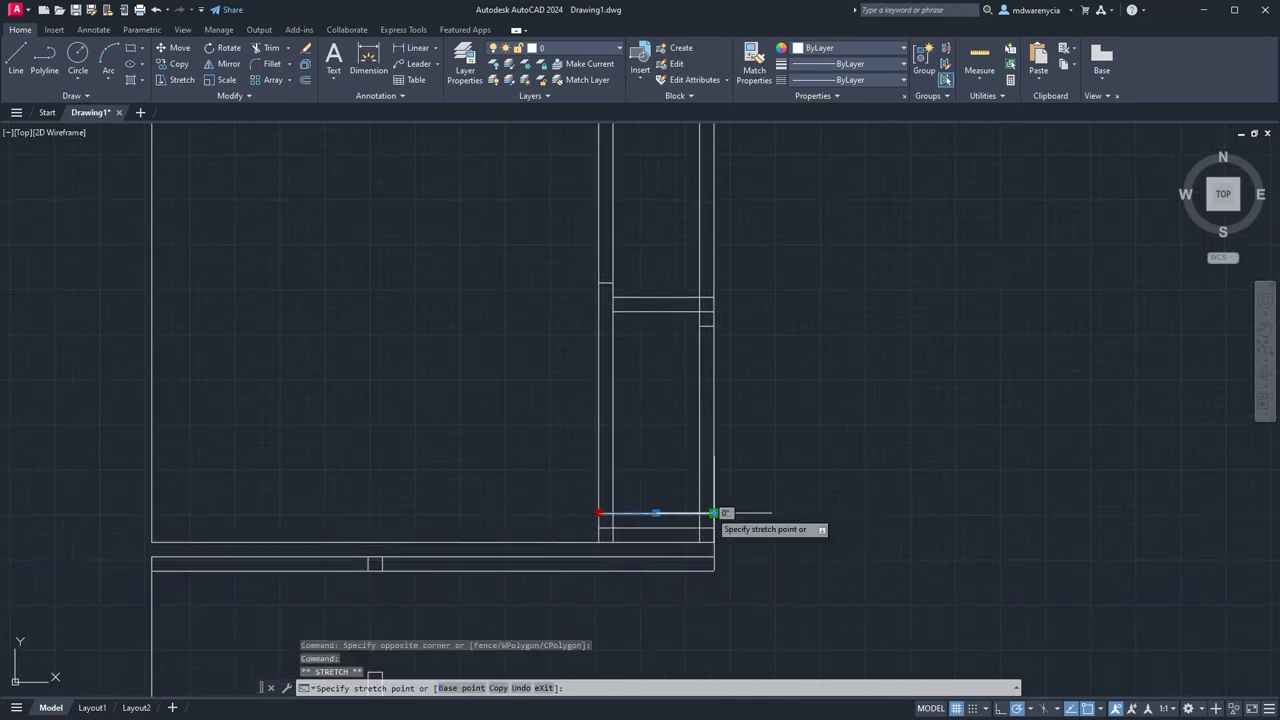
click(699, 513)
Shorten the line 4" below the middle room's upper line to span only between the two faces of its vertical partition.
scroll(663, 555, up, 4)
scroll(540, 525, down, 3)
scroll(320, 535, down, 3)
middle_drag(383, 596, 545, 412)
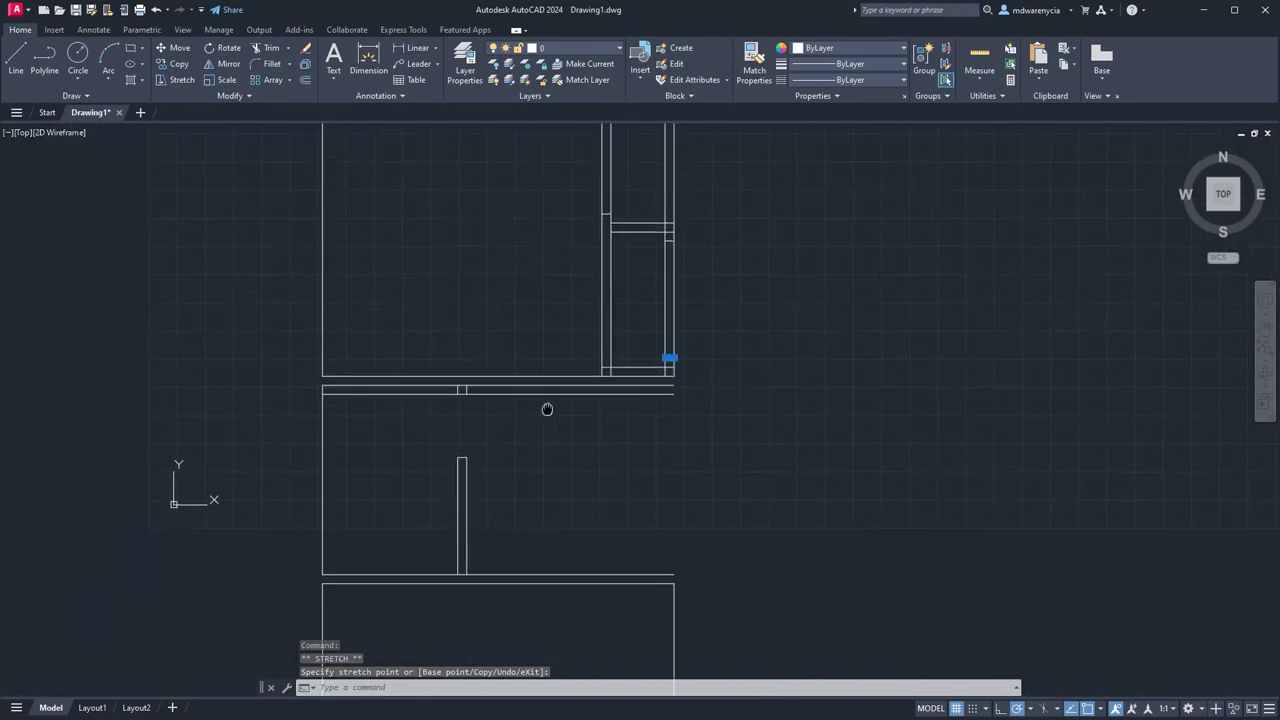
click(529, 397)
click(670, 395)
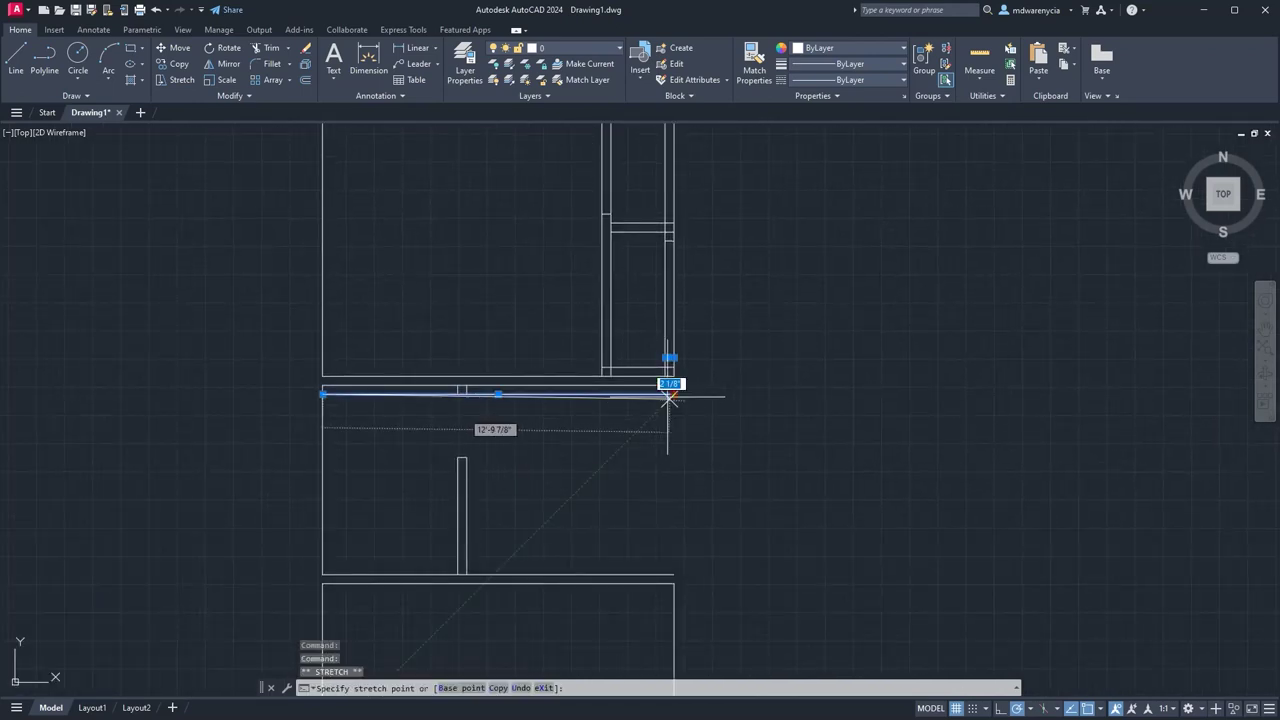
scroll(560, 390, up, 5)
scroll(364, 295, down, 5)
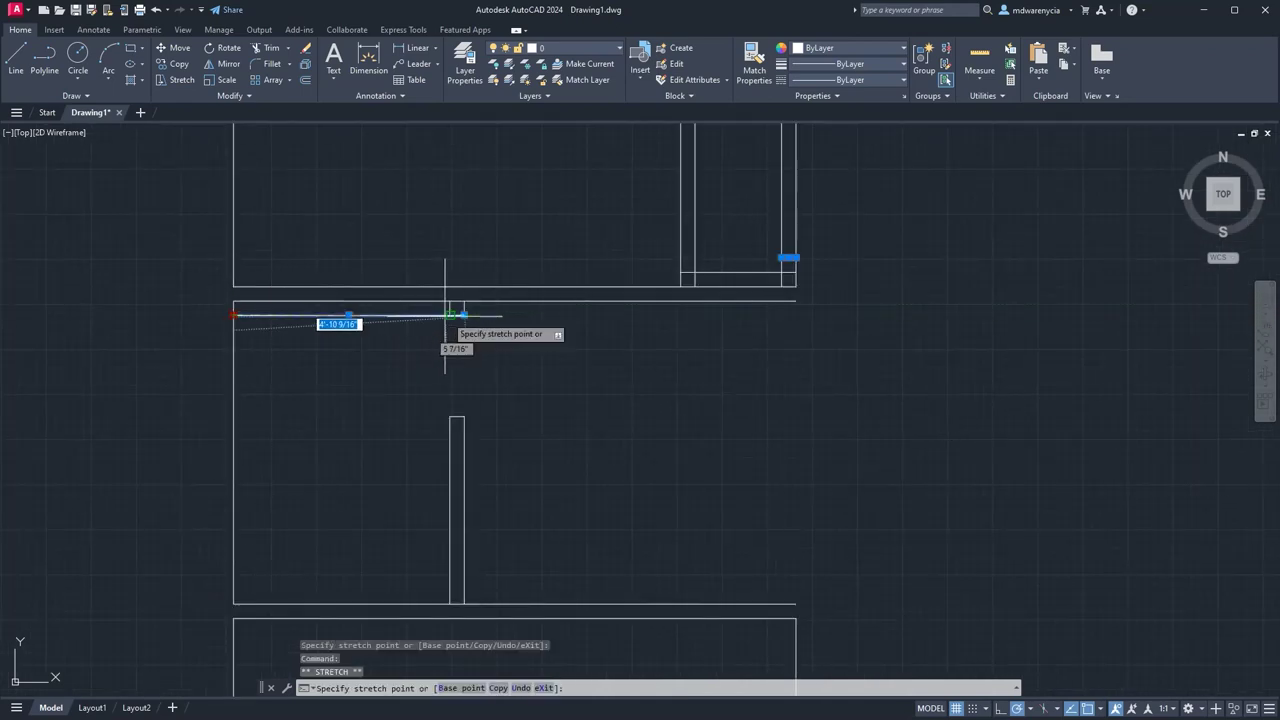
click(451, 314)
key(Escape)
key(Escape)
Erase the upper of the two short cap lines at the lower end of the top room's right wall.
scroll(850, 272, up, 3)
click(597, 215)
click(594, 224)
click(588, 240)
key(Delete)
Stretch the left end of the inner line 4" above the top room's bottom line to the right wall's inner line.
click(500, 314)
click(430, 268)
click(154, 271)
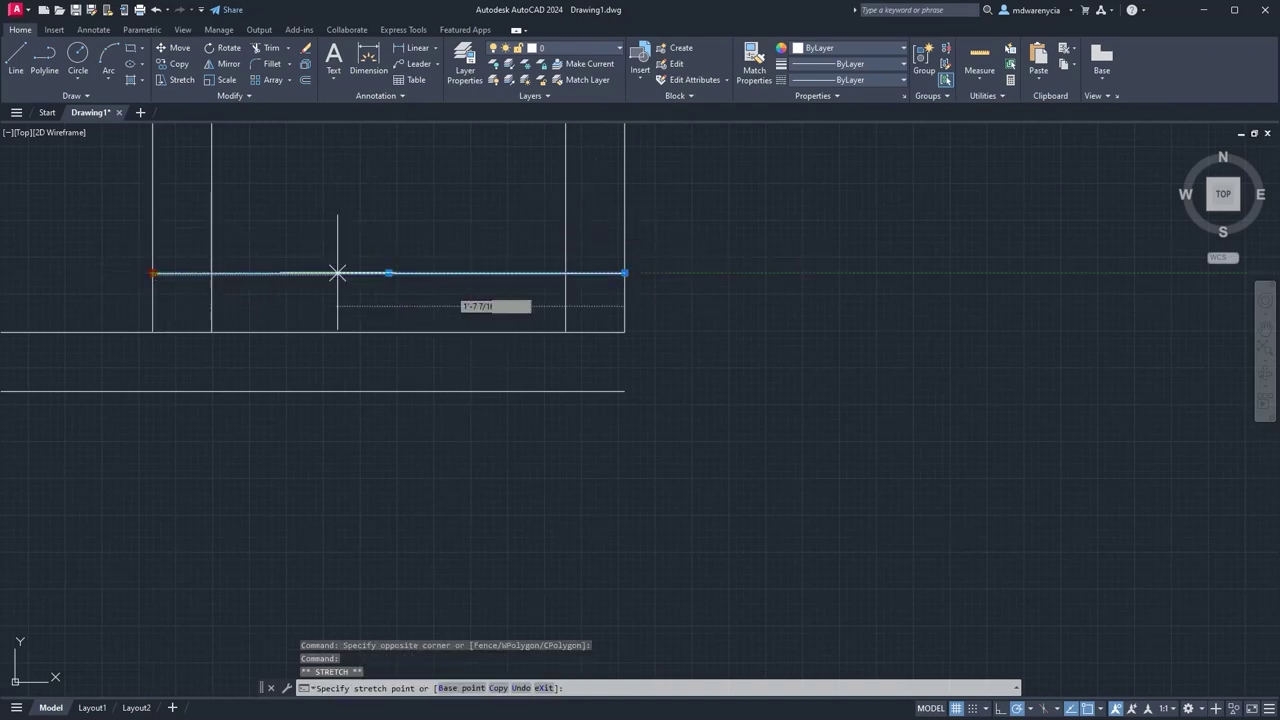
key(Escape)
scroll(573, 372, down, 3)
key(Escape)
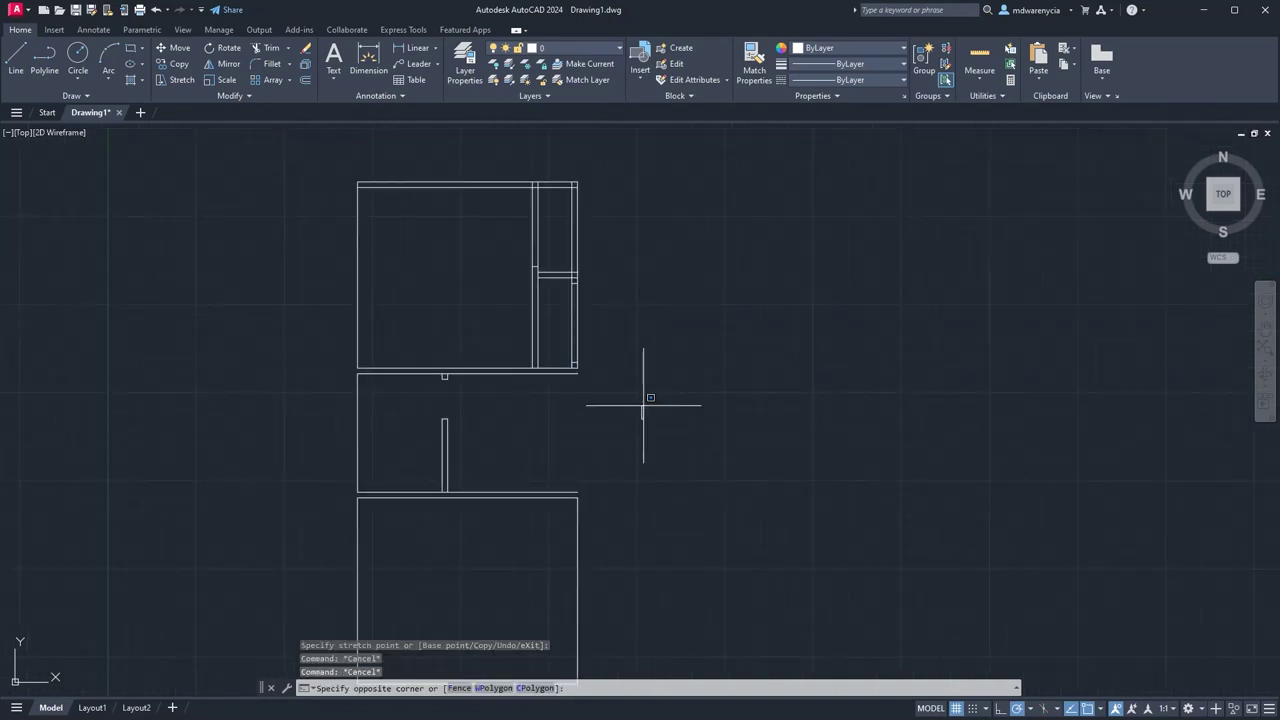
Trim the top room's partition lines between the upper stub and lower cap, and its upper inner line on both sides of the stub.
click(640, 455)
click(271, 157)
text(tr)
key(Return)
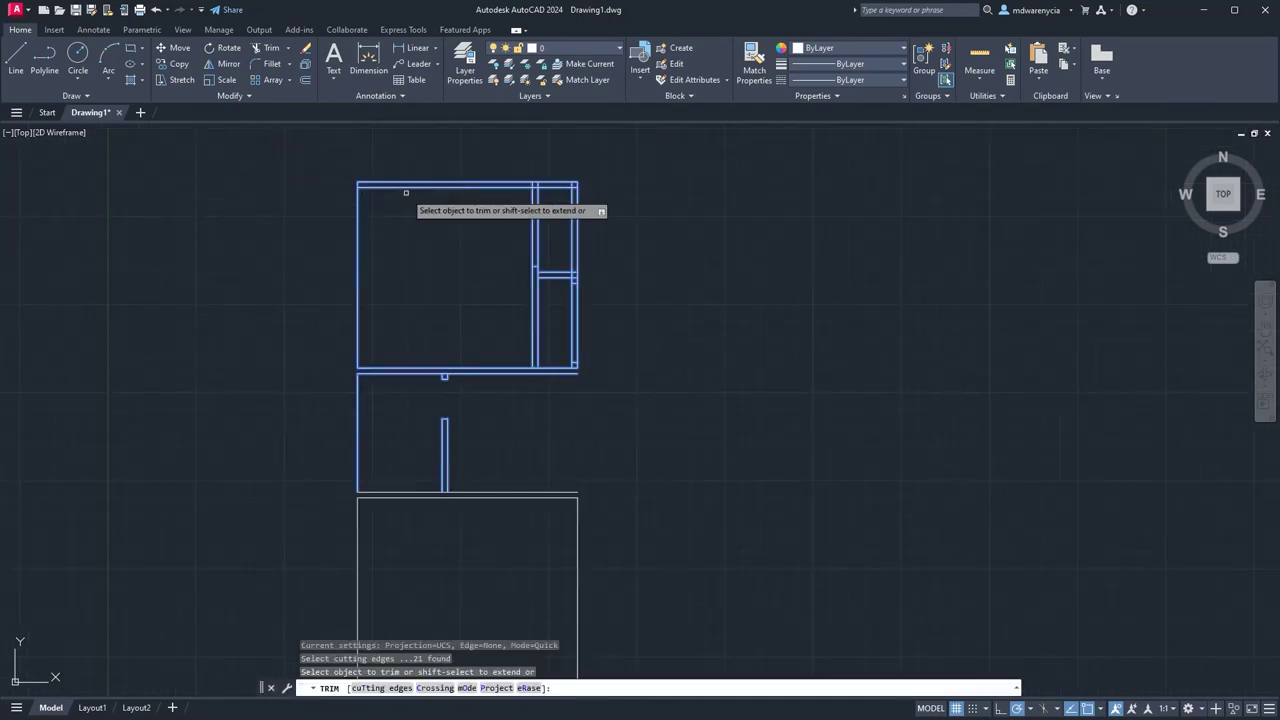
click(551, 221)
click(514, 209)
key(Return)
click(547, 186)
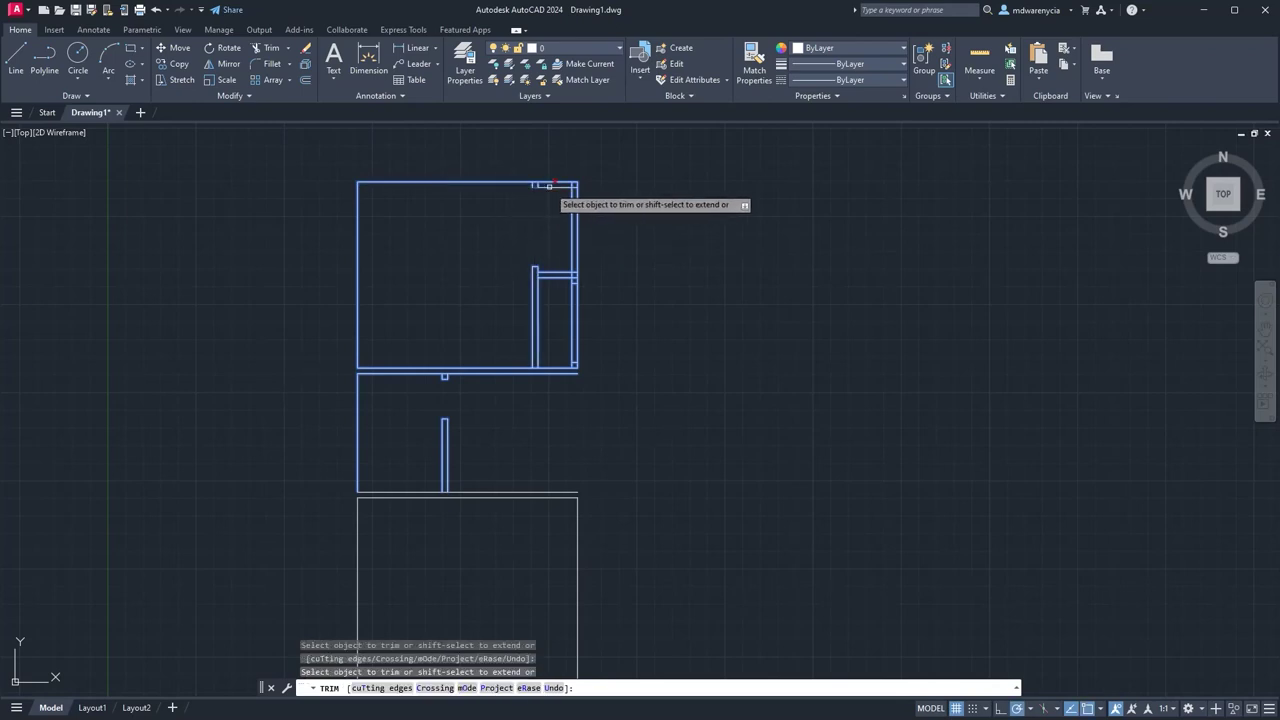
Trim the short partition's junctions with the vertical partition and right wall, and open the right wall between its two end caps.
scroll(551, 186, up, 5)
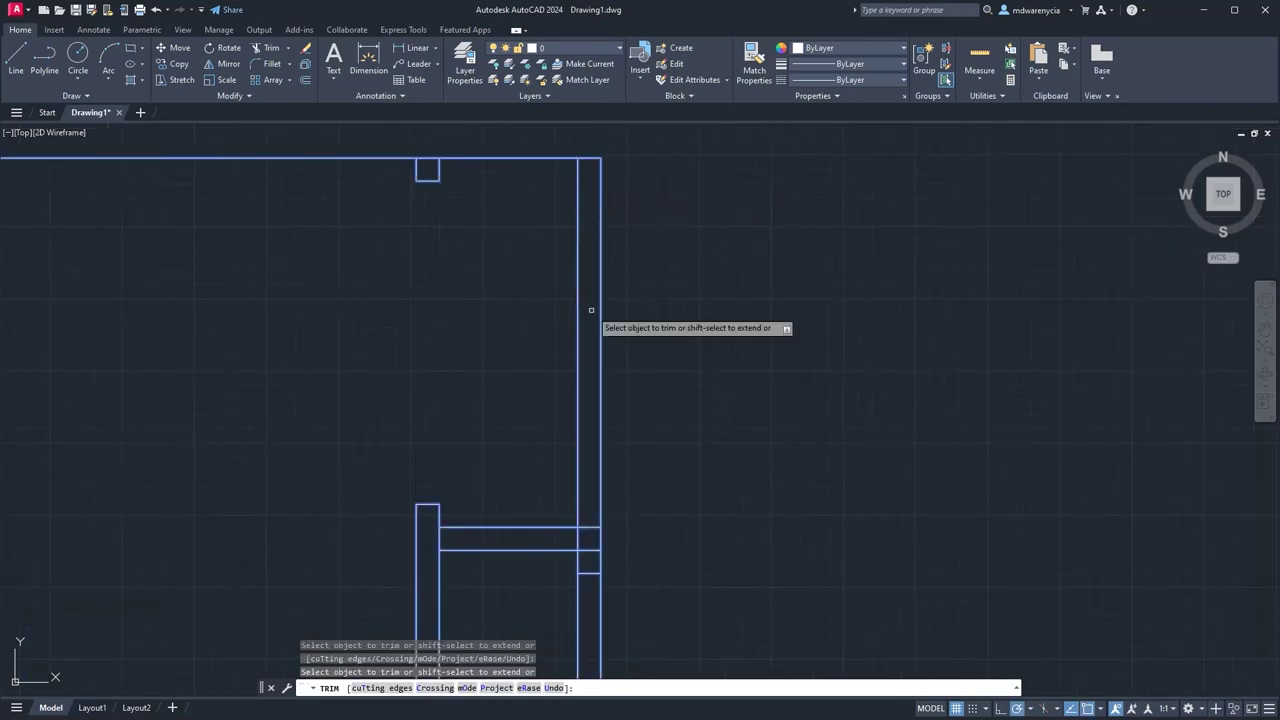
middle_drag(508, 504, 540, 411)
click(467, 448)
drag(625, 418, 610, 446)
click(619, 456)
middle_drag(680, 622, 663, 449)
drag(663, 449, 602, 443)
mouse_move(525, 435)
mouse_down()
mouse_move(575, 457)
mouse_move(674, 457)
mouse_up()
middle_drag(643, 569, 674, 474)
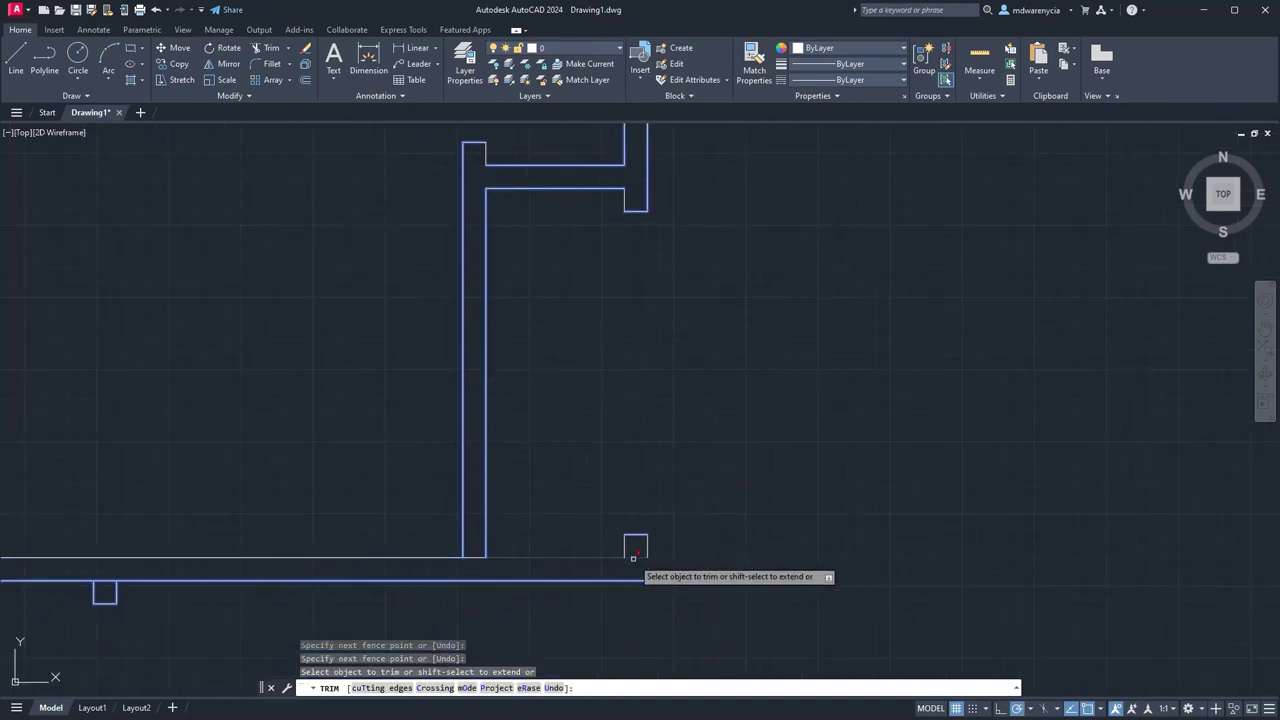
key(Escape)
Stretch the lower-right stub's outer line down to the lower wall line, and shorten the upper wall line to the stub's inner line.
click(647, 545)
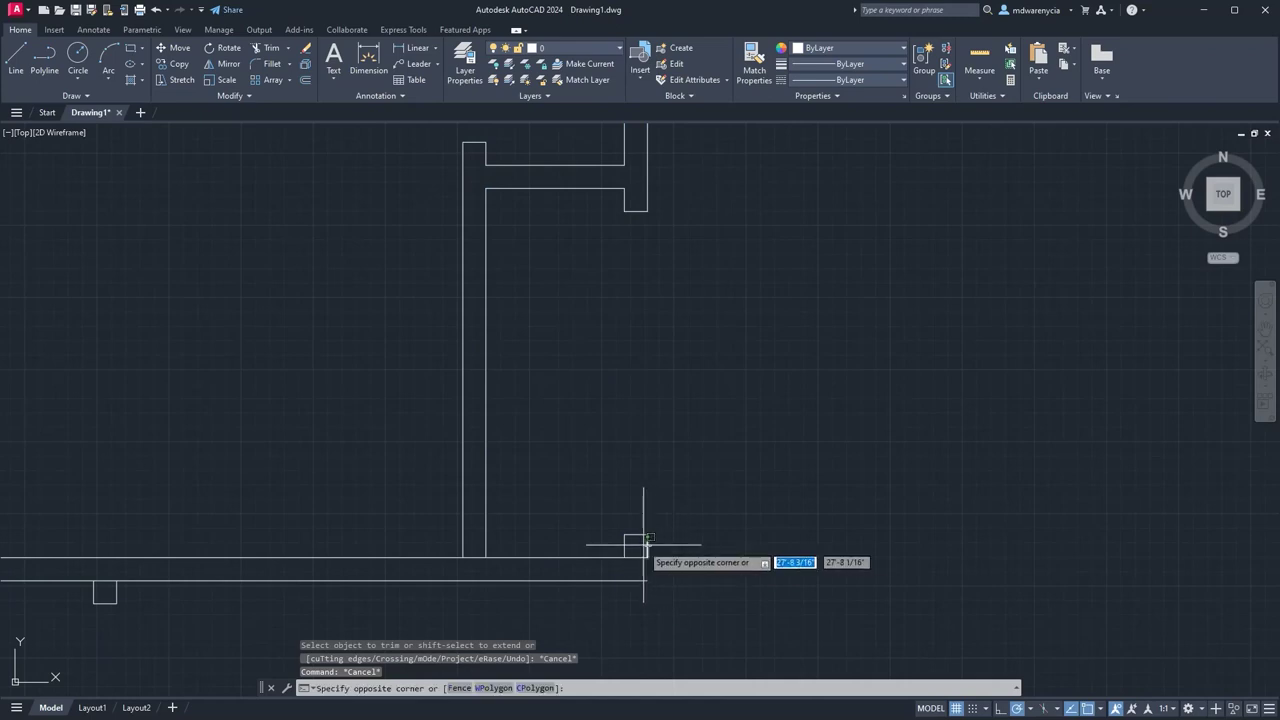
click(647, 557)
key(Escape)
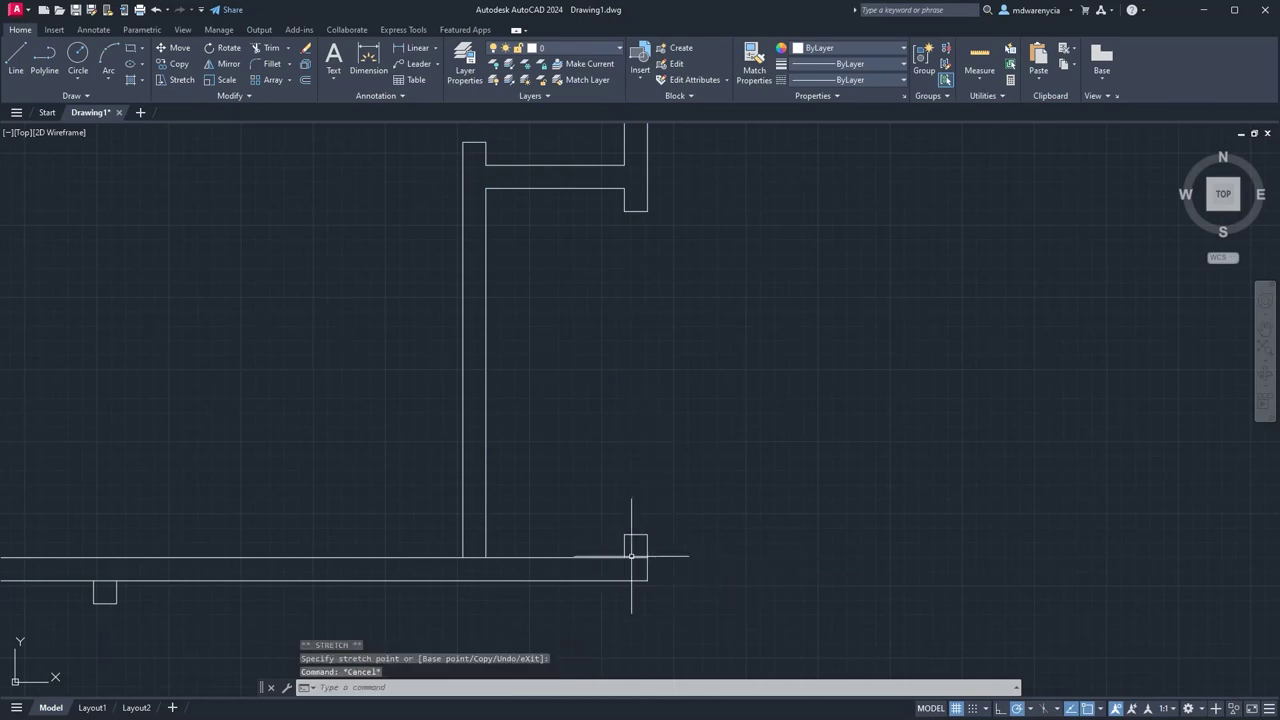
click(636, 550)
click(635, 557)
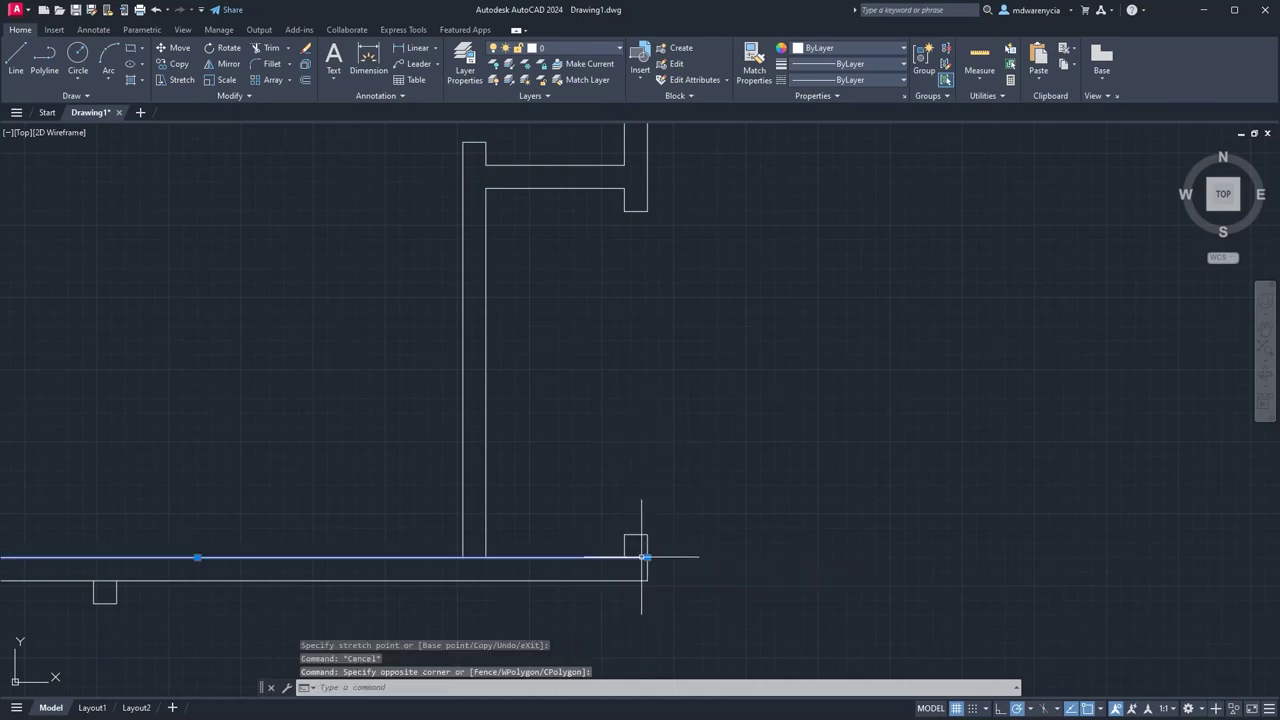
click(647, 557)
click(624, 557)
key(Escape)
Trim the top room's upper line across the small stub and its bottom wall line across the base of the vertical partition.
scroll(614, 536, down, 1)
middle_drag(561, 183, 565, 337)
click(568, 248)
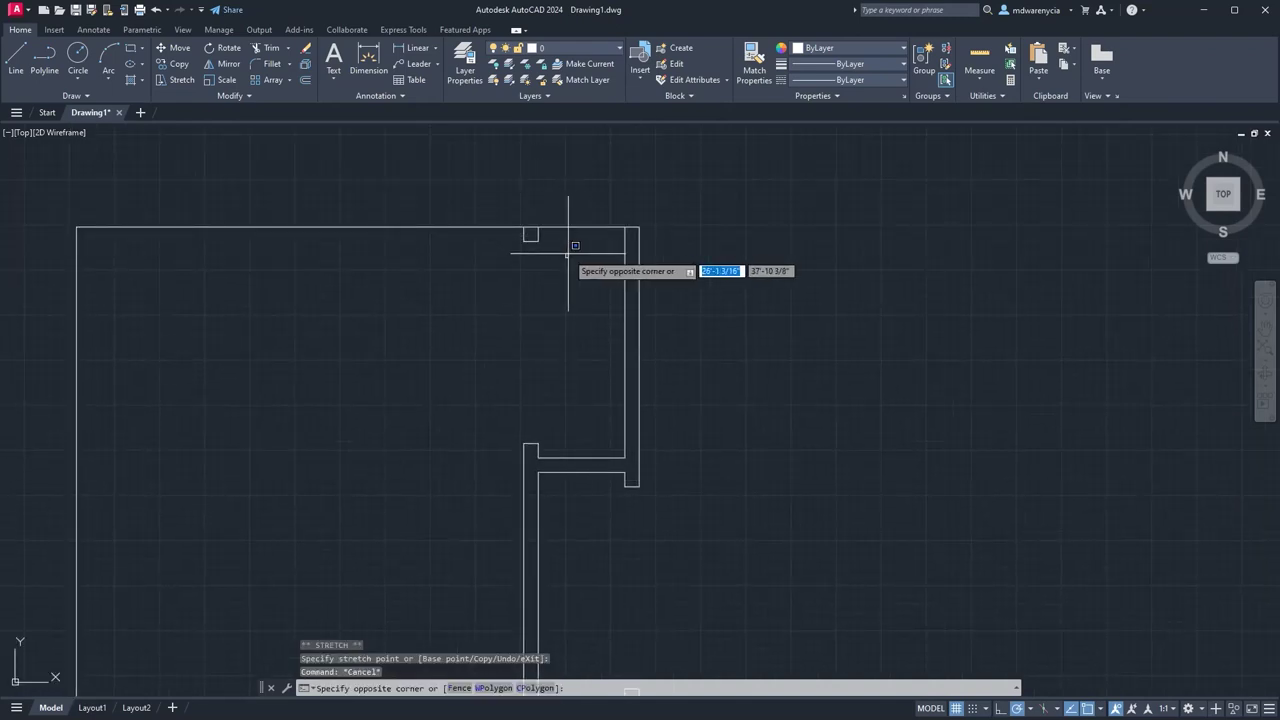
key(Escape)
scroll(610, 250, down, 2)
click(666, 191)
click(477, 574)
text(tri)
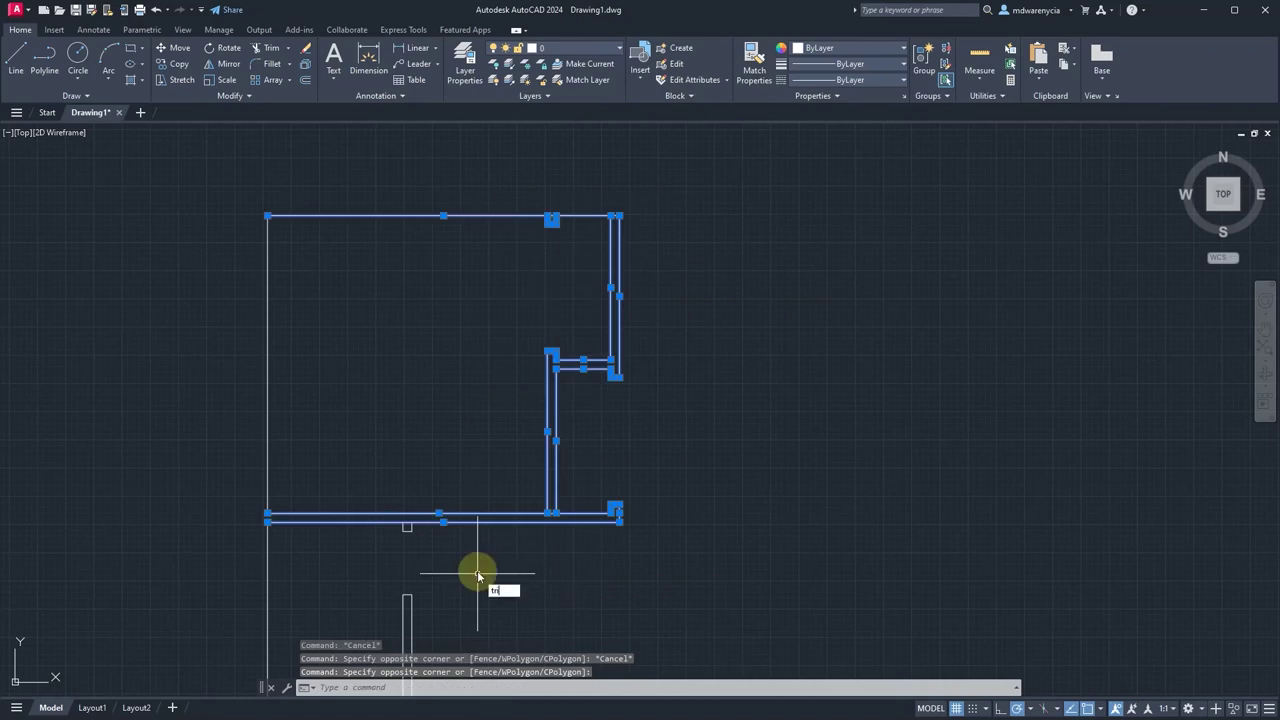
text(m)
key(Return)
scroll(548, 193, up, 2)
drag(557, 240, 560, 256)
middle_drag(588, 330, 603, 185)
middle_drag(593, 533, 634, 169)
click(612, 502)
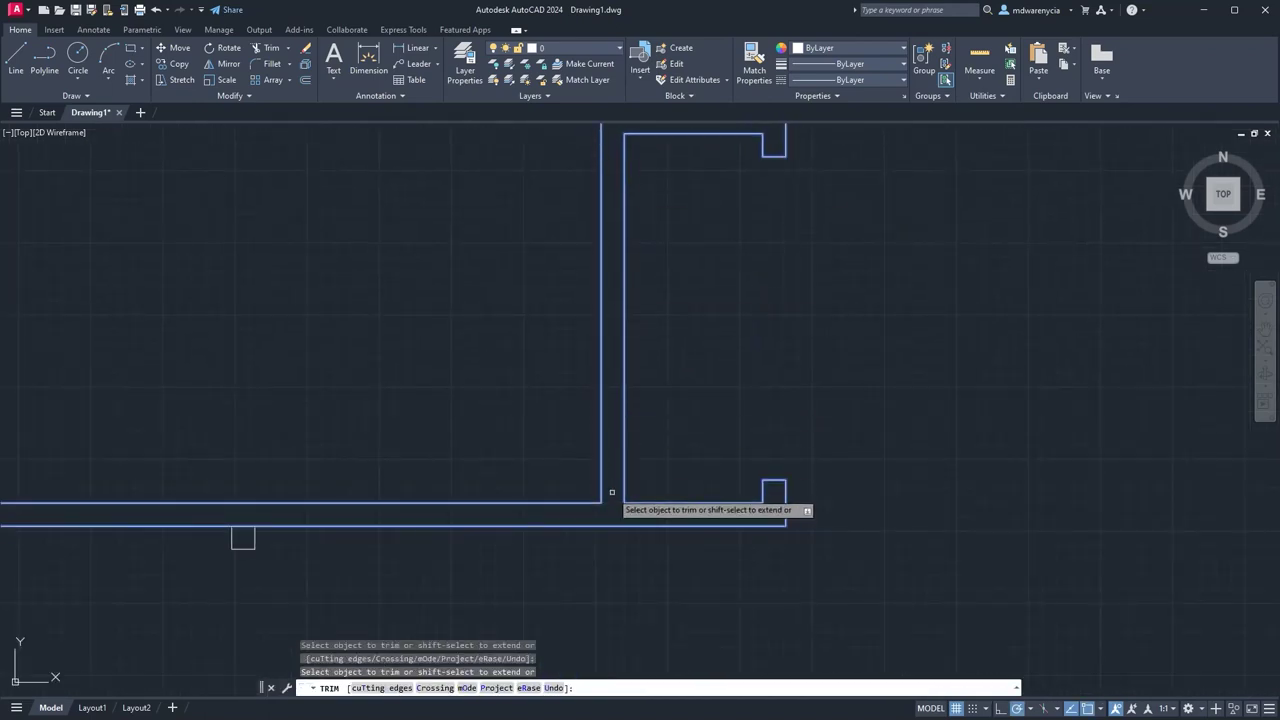
key(Escape)
scroll(612, 492, down, 5)
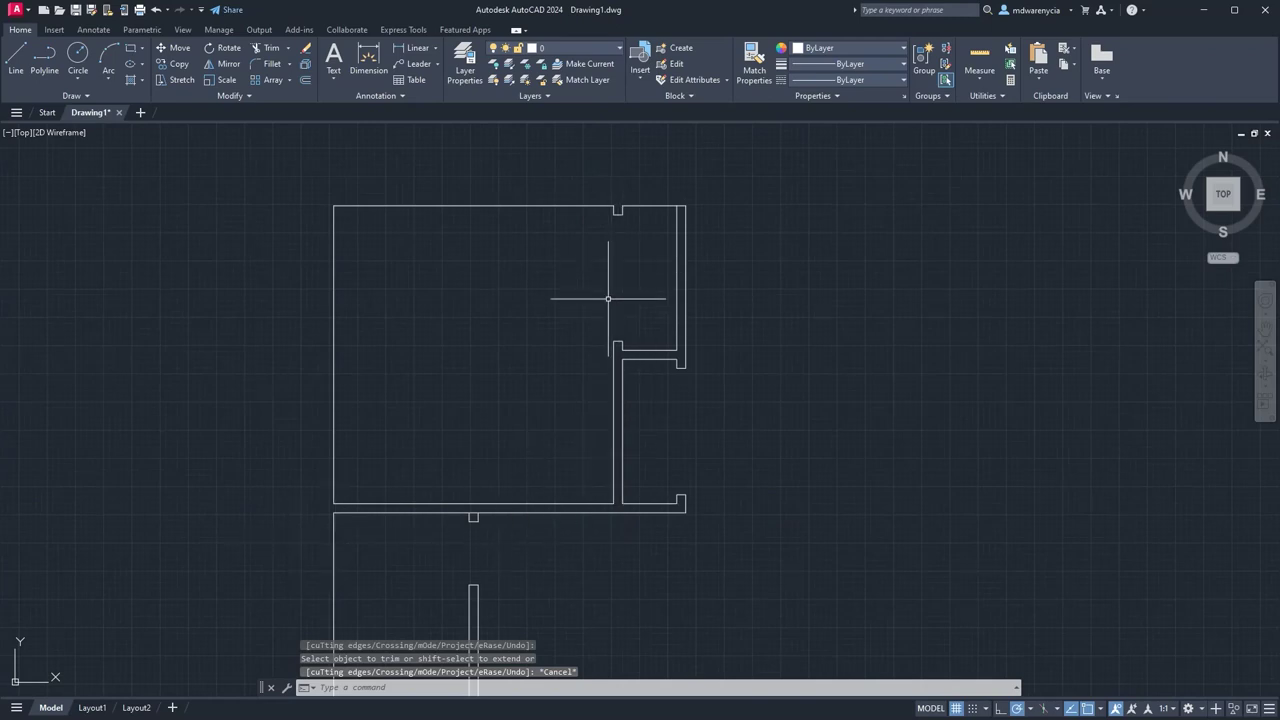
scroll(622, 224, up, 6)
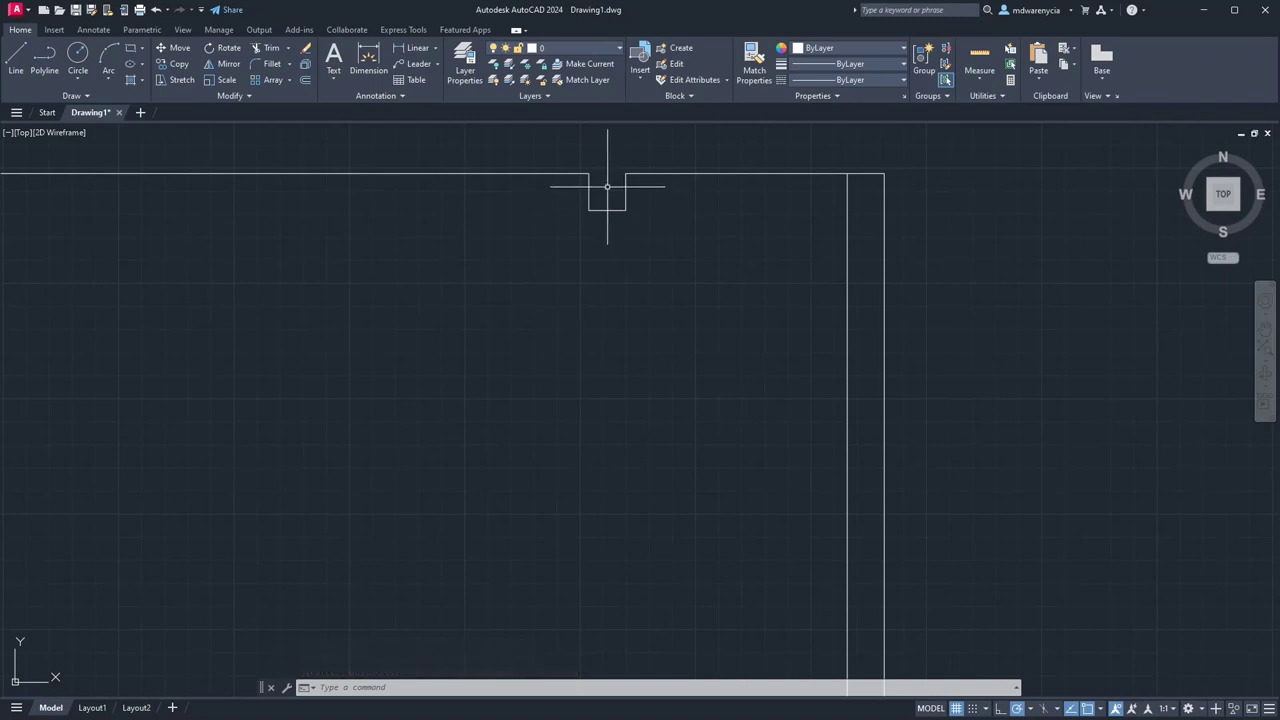
middle_drag(586, 341, 585, 82)
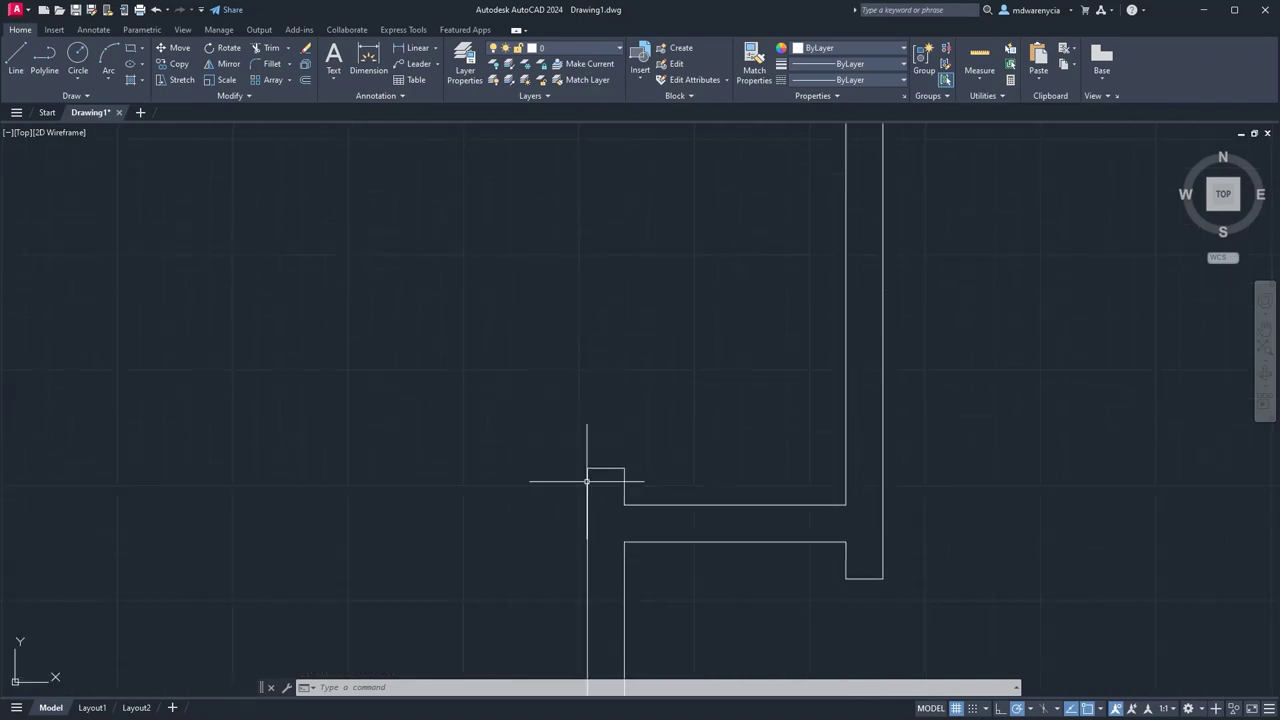
middle_drag(829, 508, 767, 207)
middle_drag(704, 409, 661, 224)
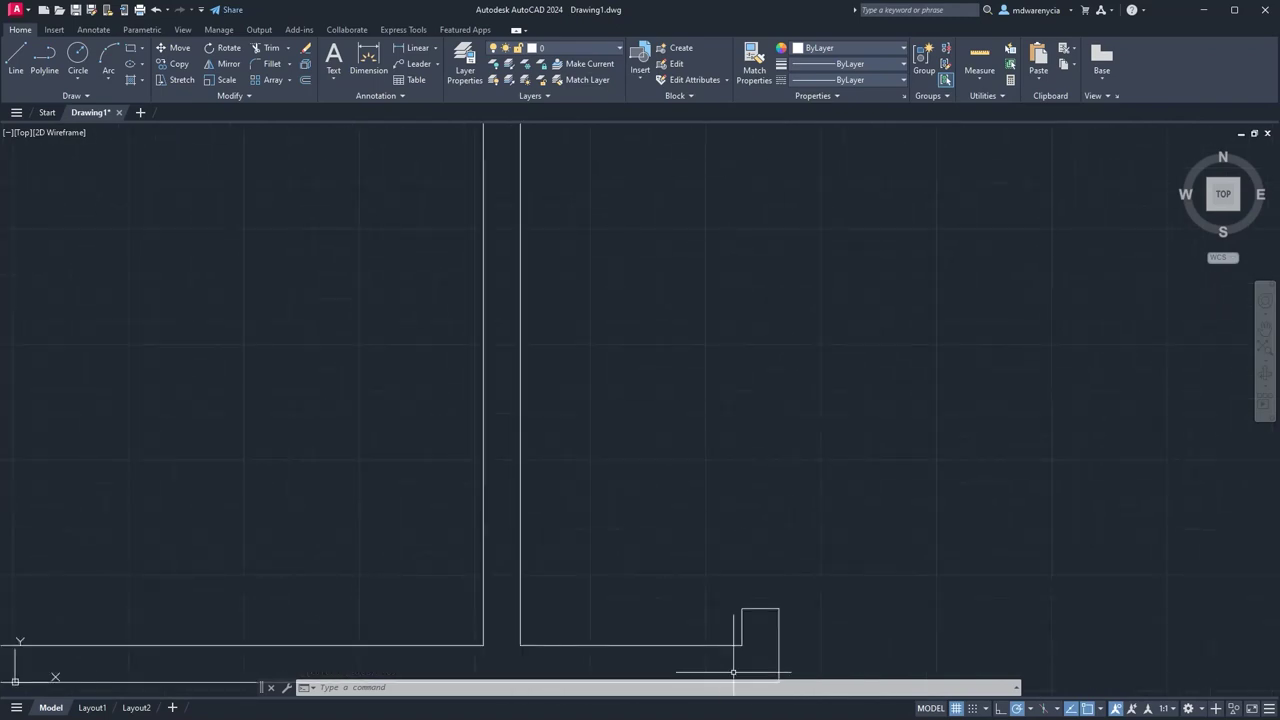
scroll(780, 612, down, 2)
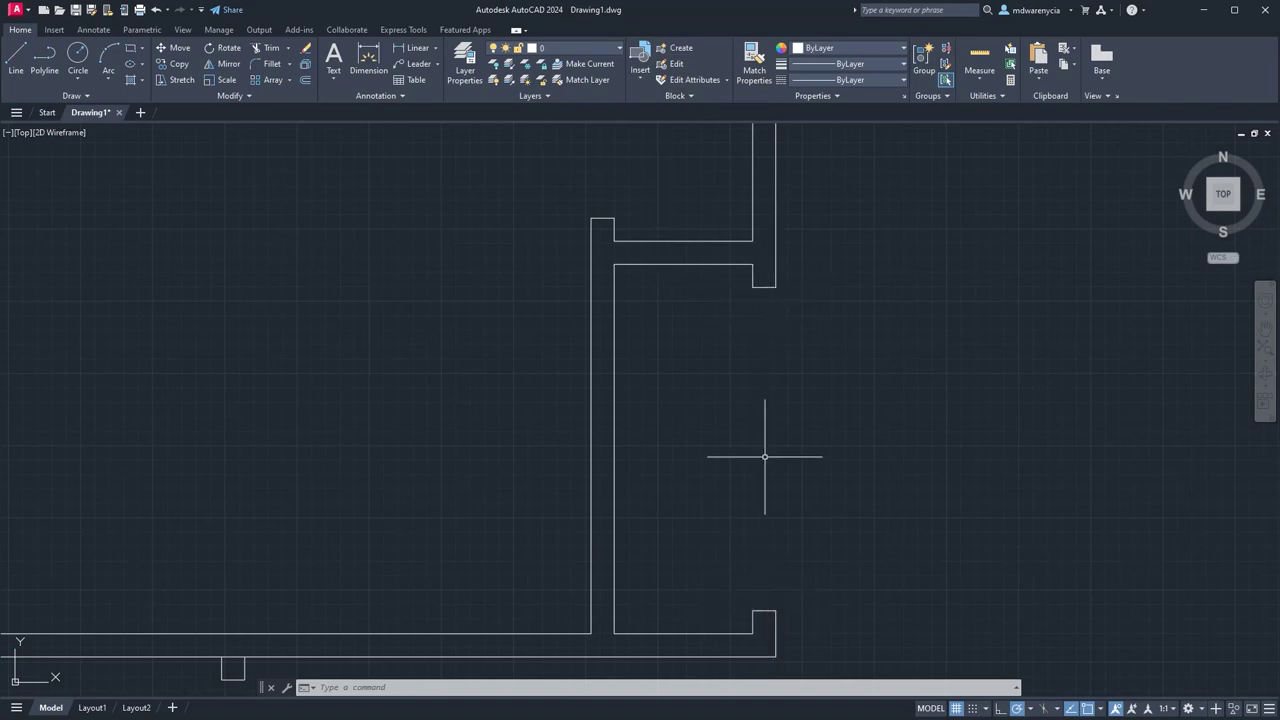
text(l)
key(Return)
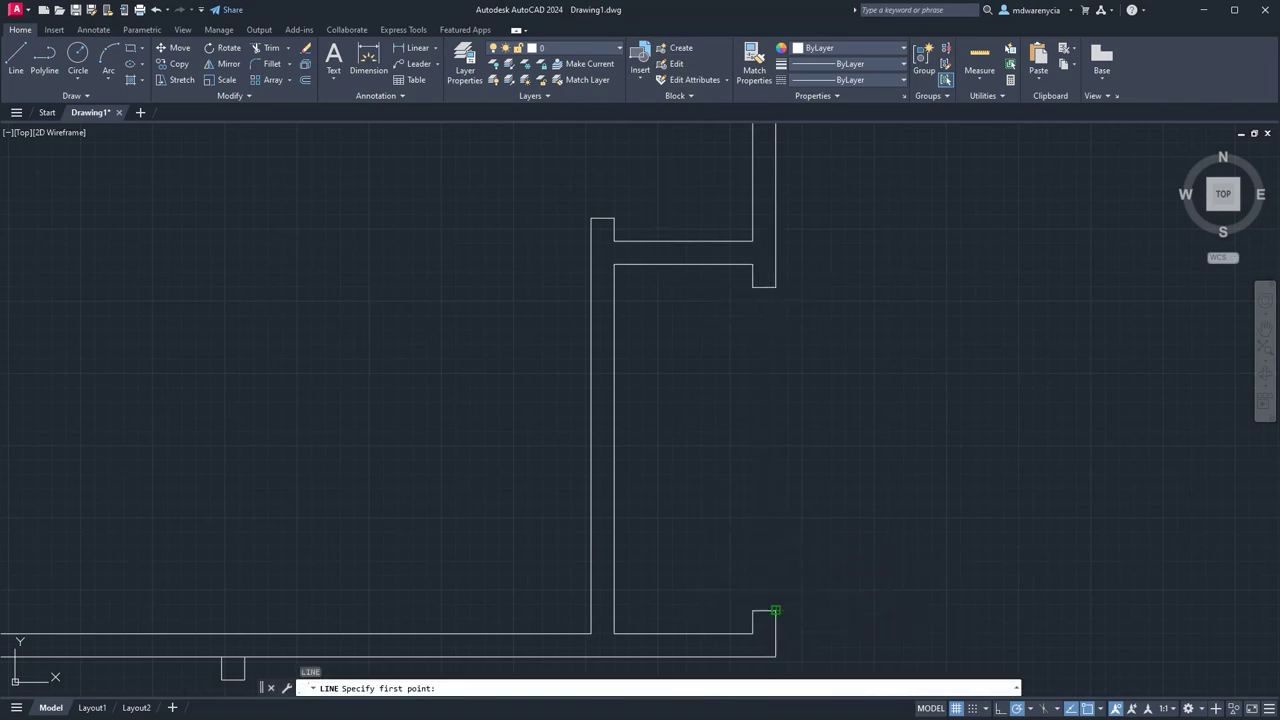
click(776, 609)
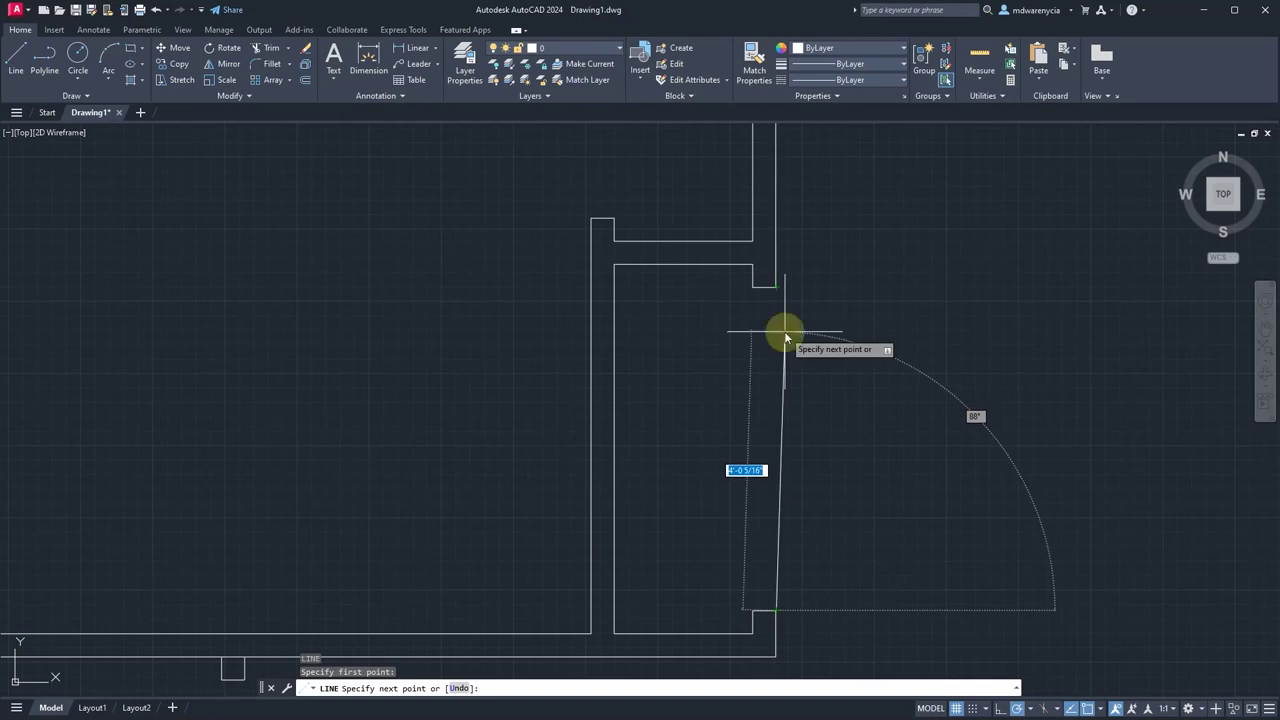
text(4')
key(Return)
key(Escape)
click(857, 383)
click(750, 355)
key(Delete)
text(L;)
key(Return)
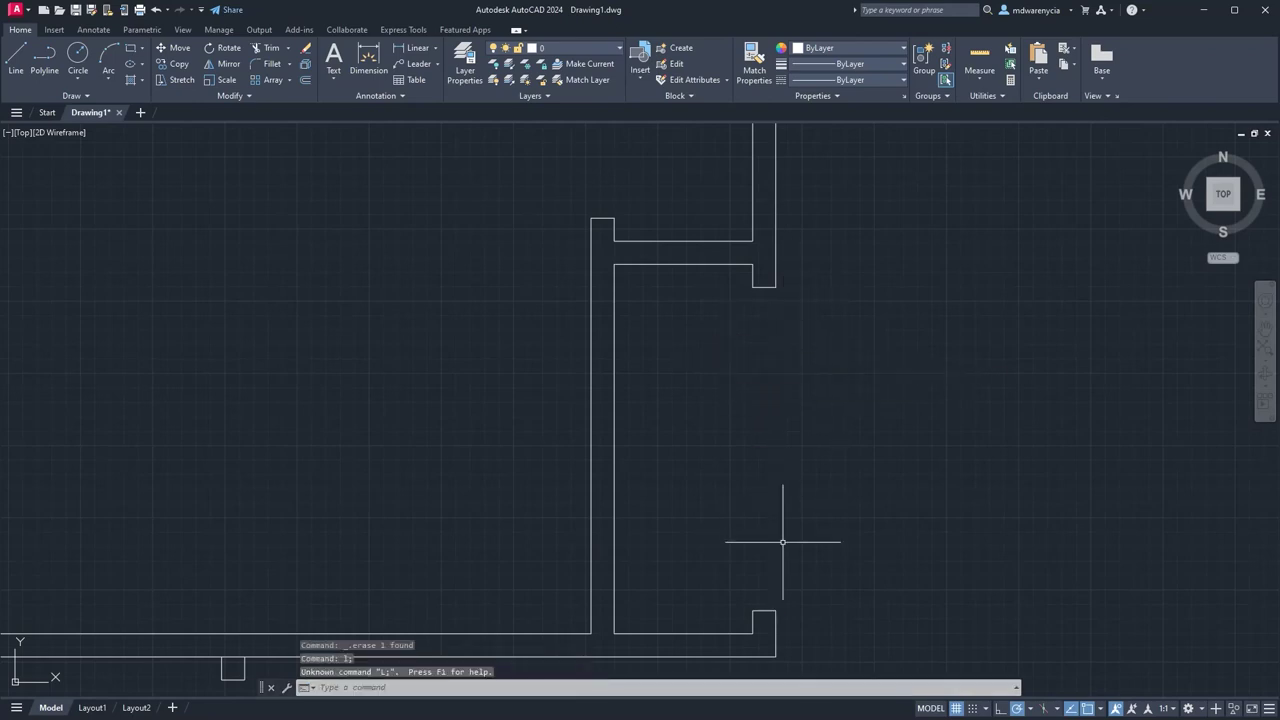
key(Escape)
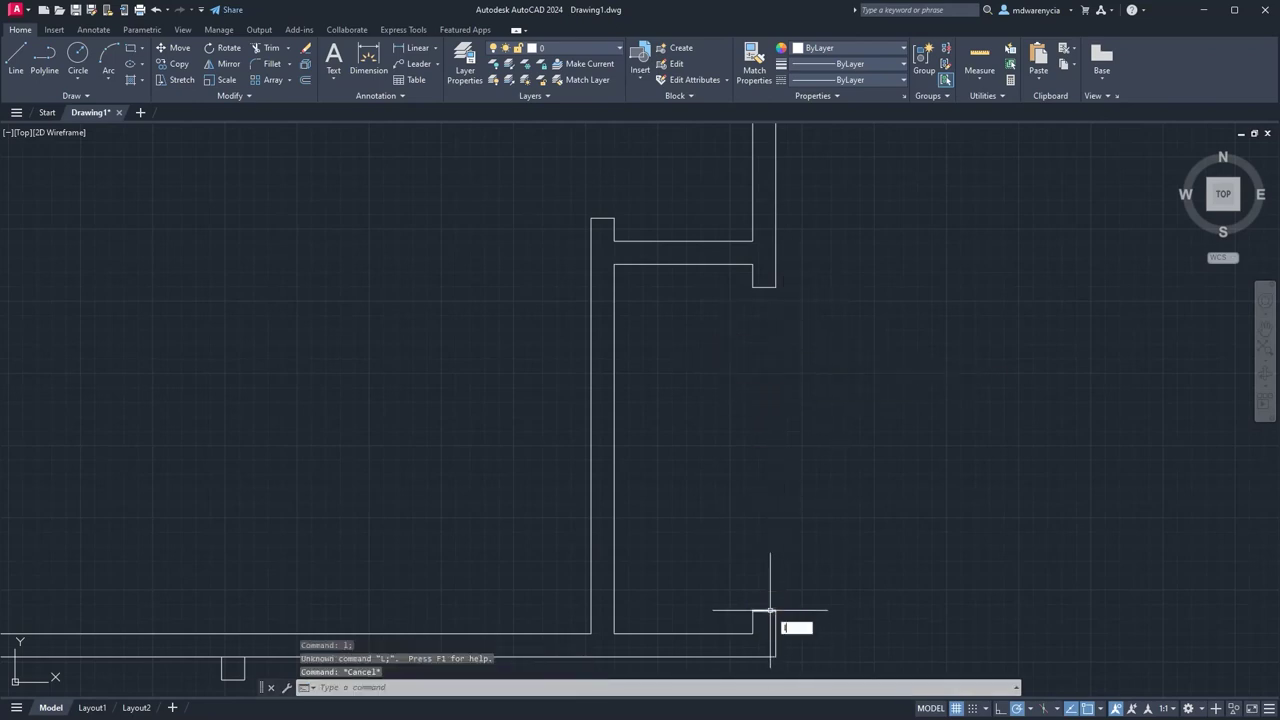
Draw a door leaf 4' long and 1" thick, rising from the outer corner of the lower cap in the right wall opening.
text(l)
key(Return)
click(775, 610)
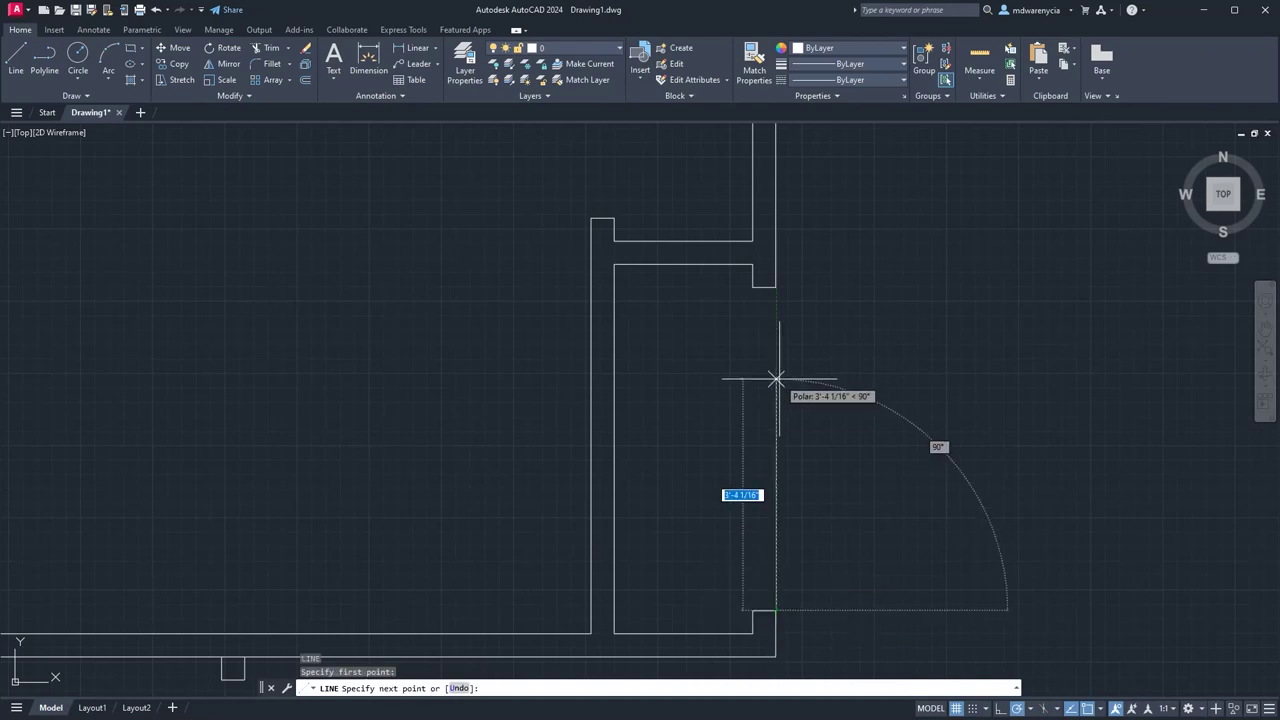
text(4')
key(Return)
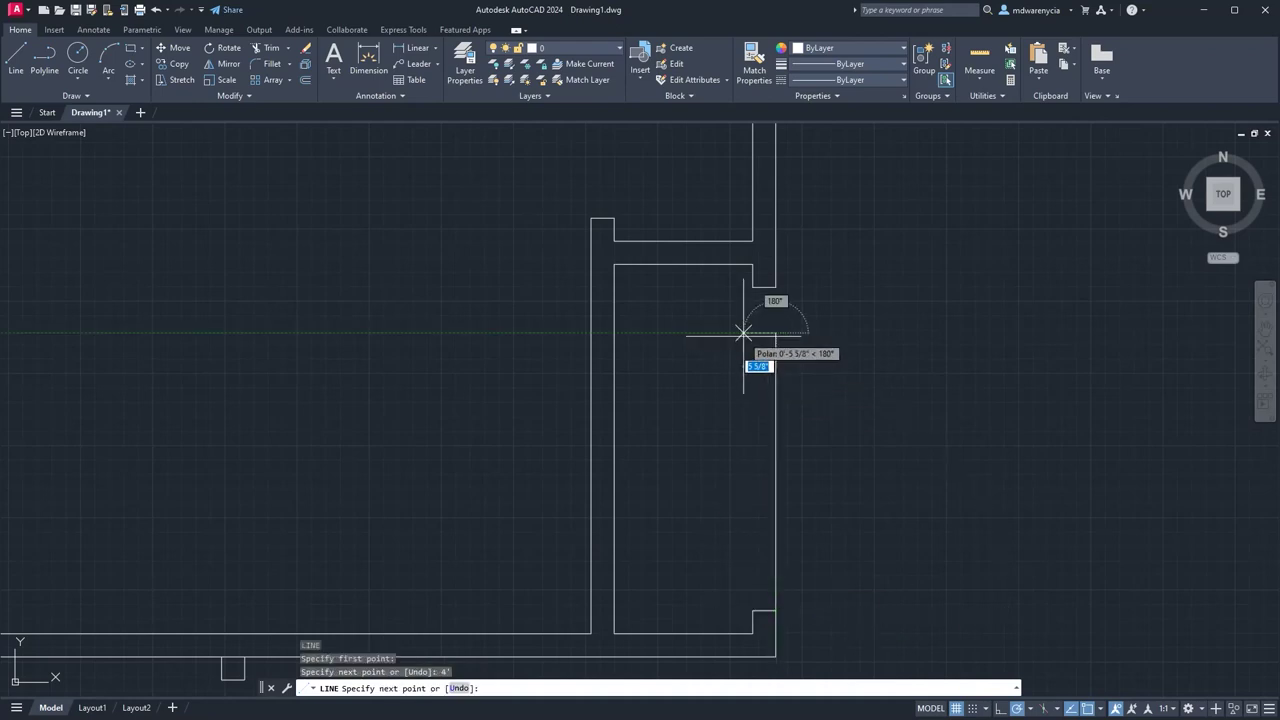
text(1)
key(Return)
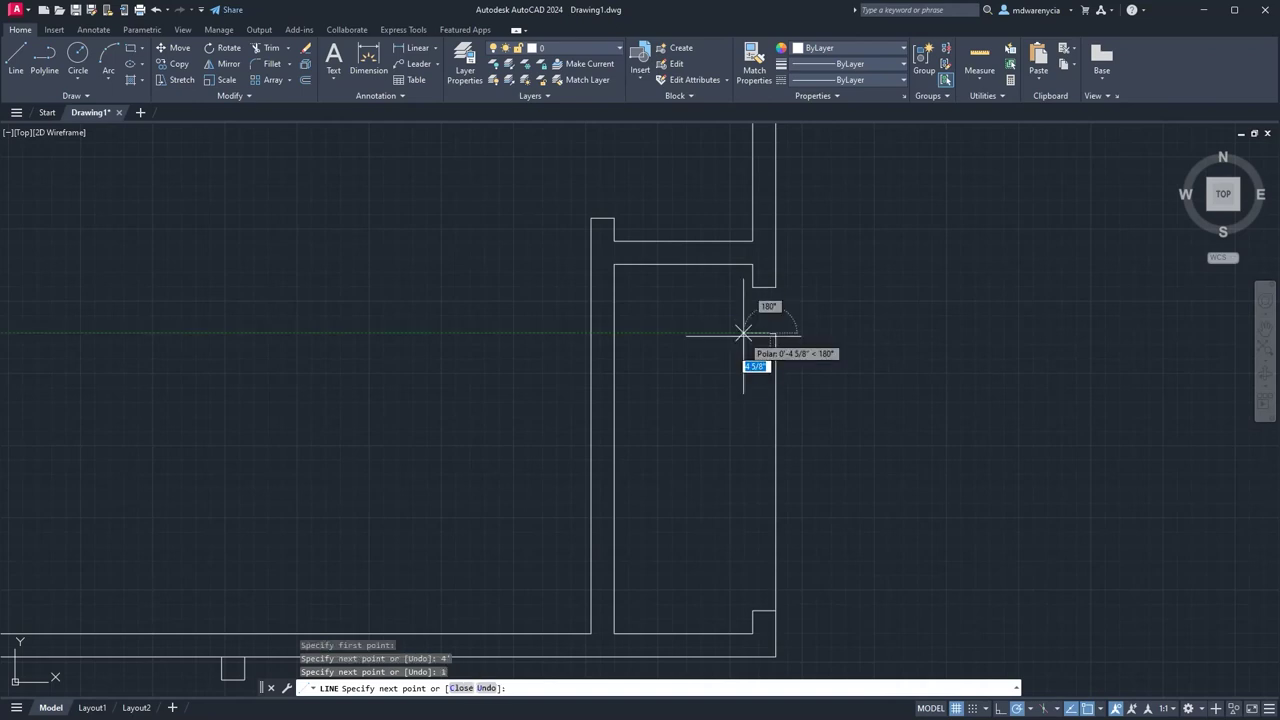
click(770, 611)
key(Escape)
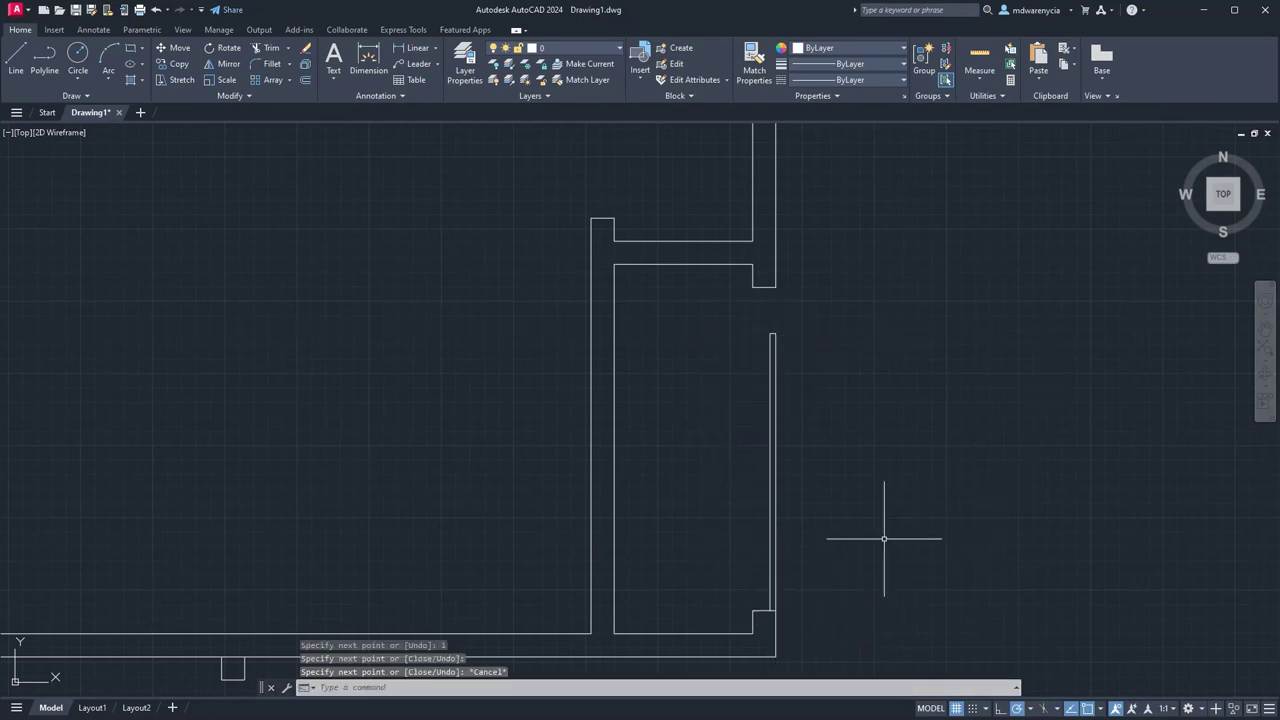
Try to move the opening's upper cap line down by 4, and undo both the move and the door leaf.
click(765, 287)
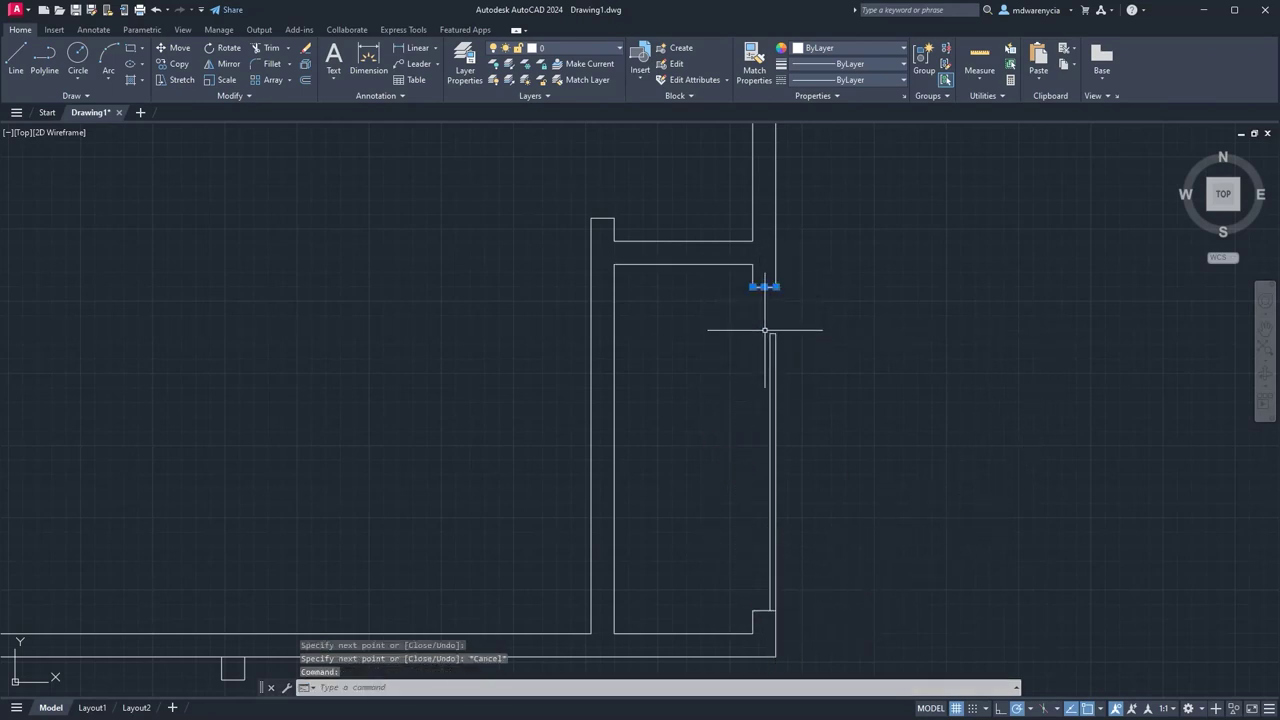
text(m)
key(Return)
click(863, 311)
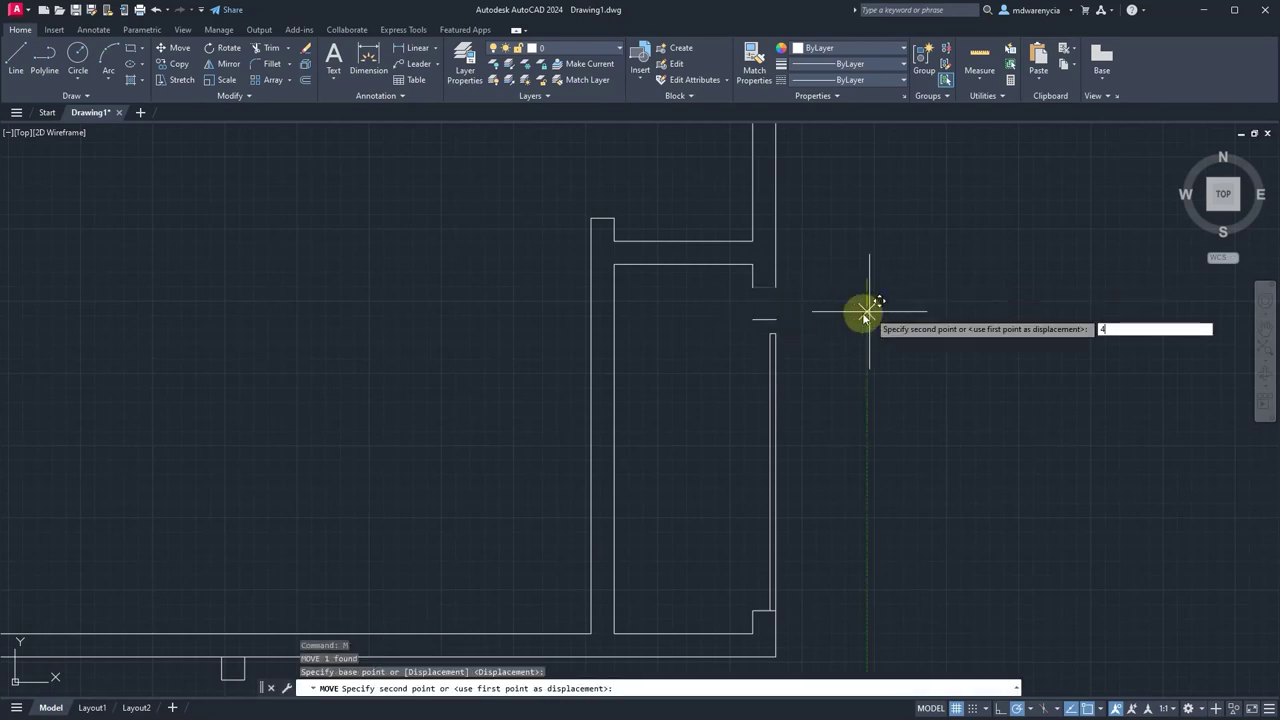
text(4)
key(Return)
key(ctrl+z)
key(ctrl+z)
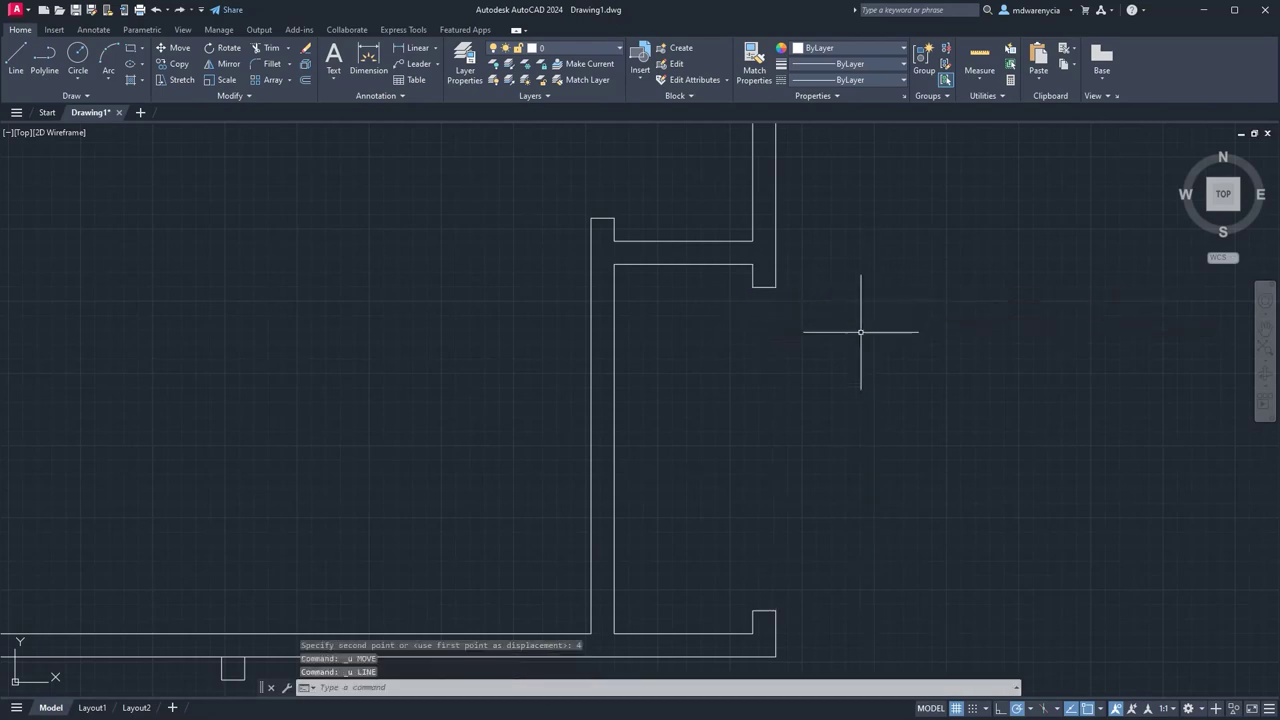
Offset the top room's upper wall line 4" outward.
scroll(926, 363, down, 5)
key(Escape)
scroll(956, 260, up, 4)
scroll(956, 262, down, 3)
scroll(893, 299, down, 1)
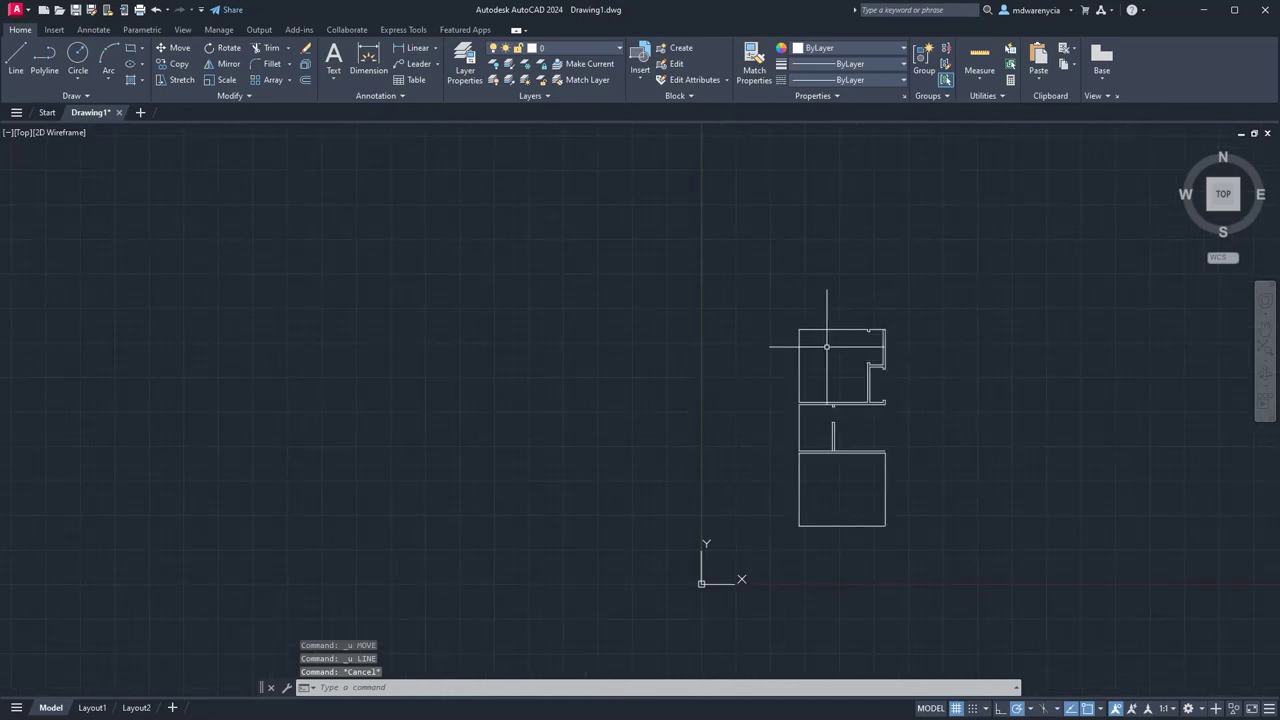
scroll(858, 304, up, 3)
click(831, 433)
click(788, 343)
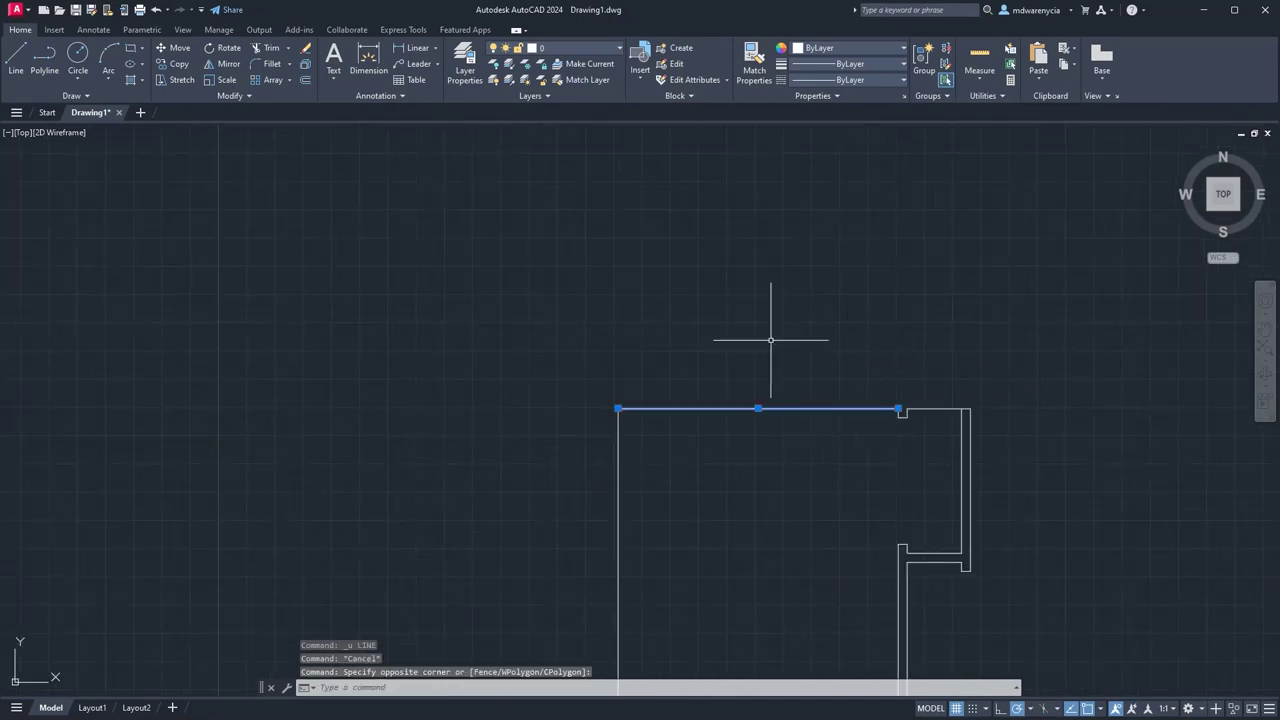
text(offset)
key(Return)
text(4)
key(Return)
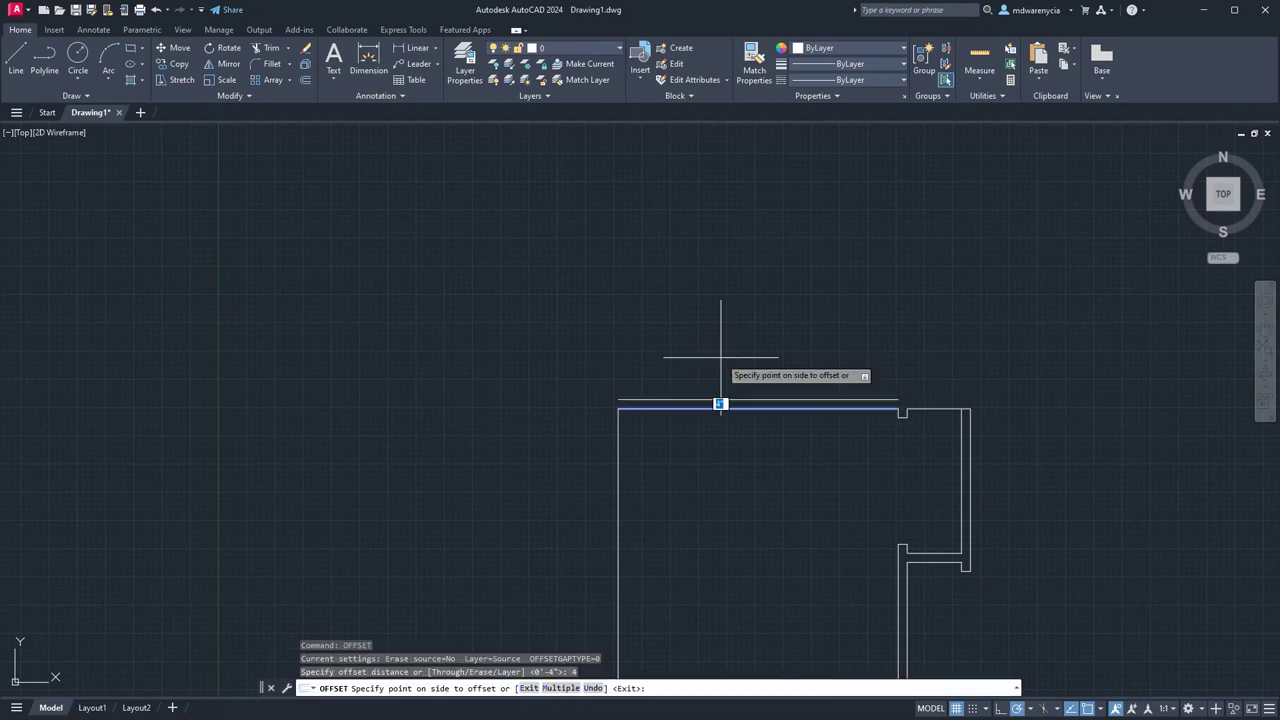
click(717, 362)
key(Escape)
Shorten the upper wall segment beside the small stub so it ends at the right wall's inner line.
click(943, 409)
scroll(955, 409, up, 5)
click(1032, 398)
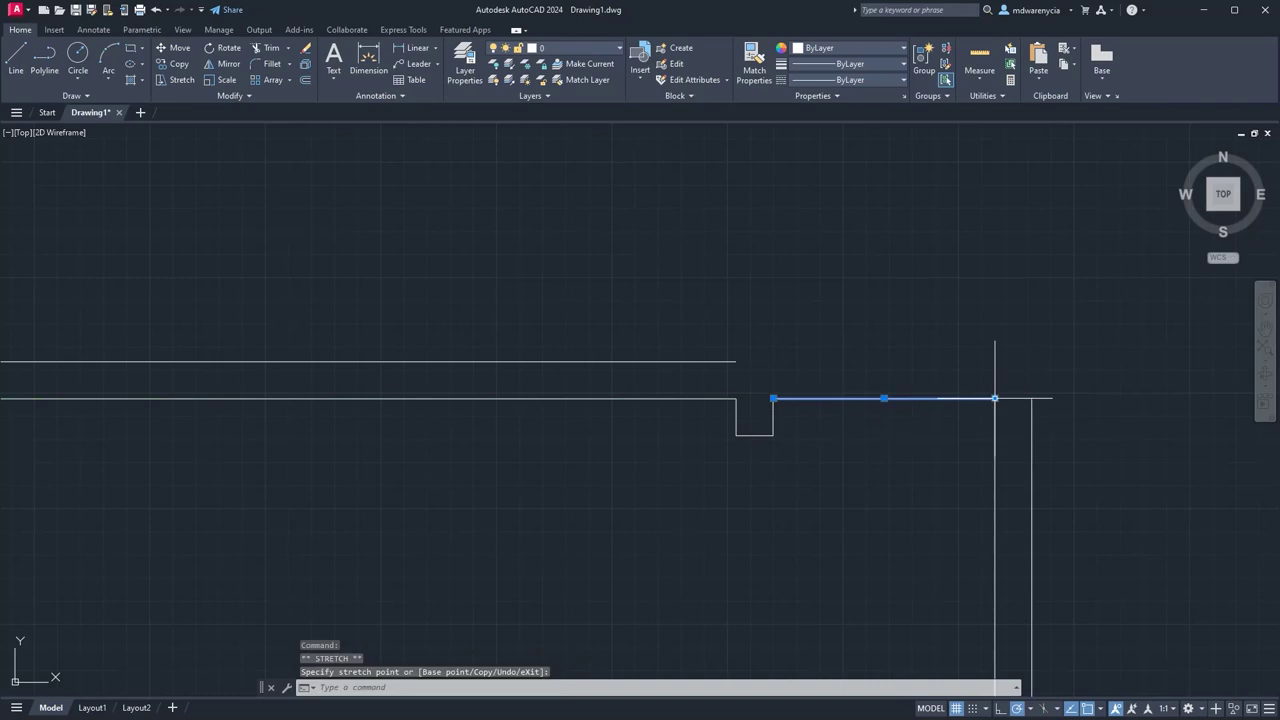
key(Escape)
text(fill)
key(Return)
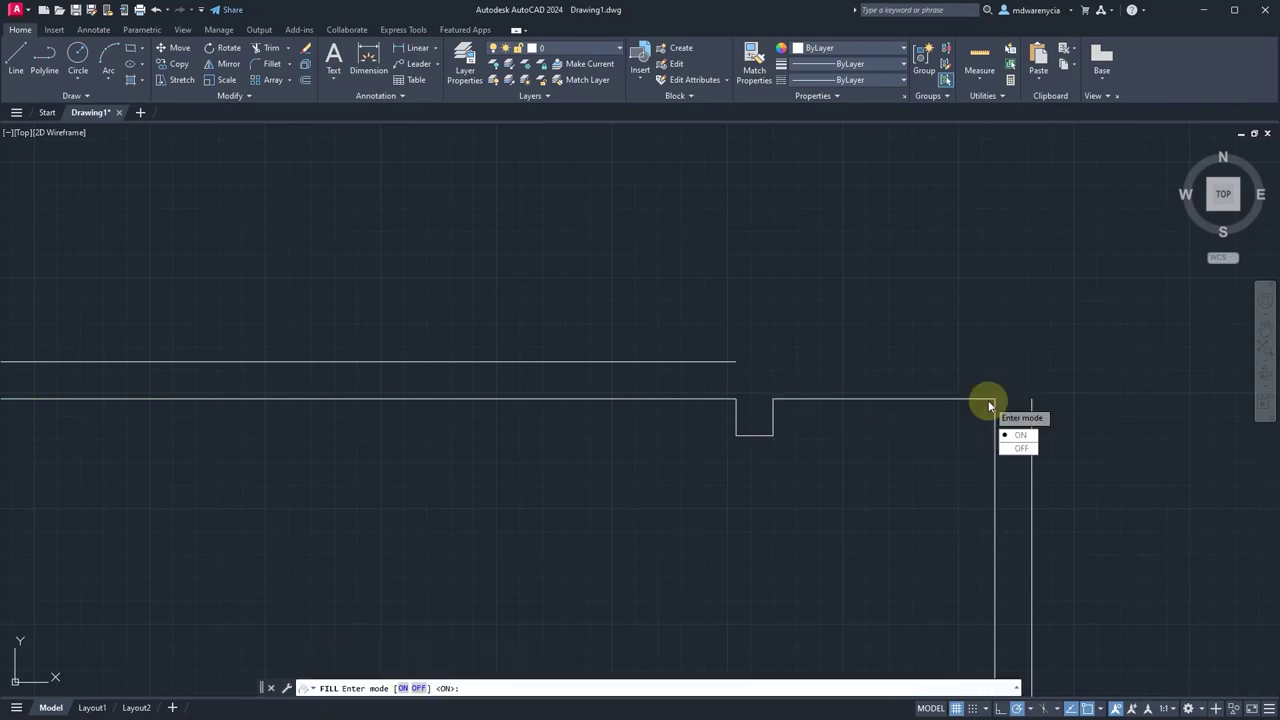
key(Escape)
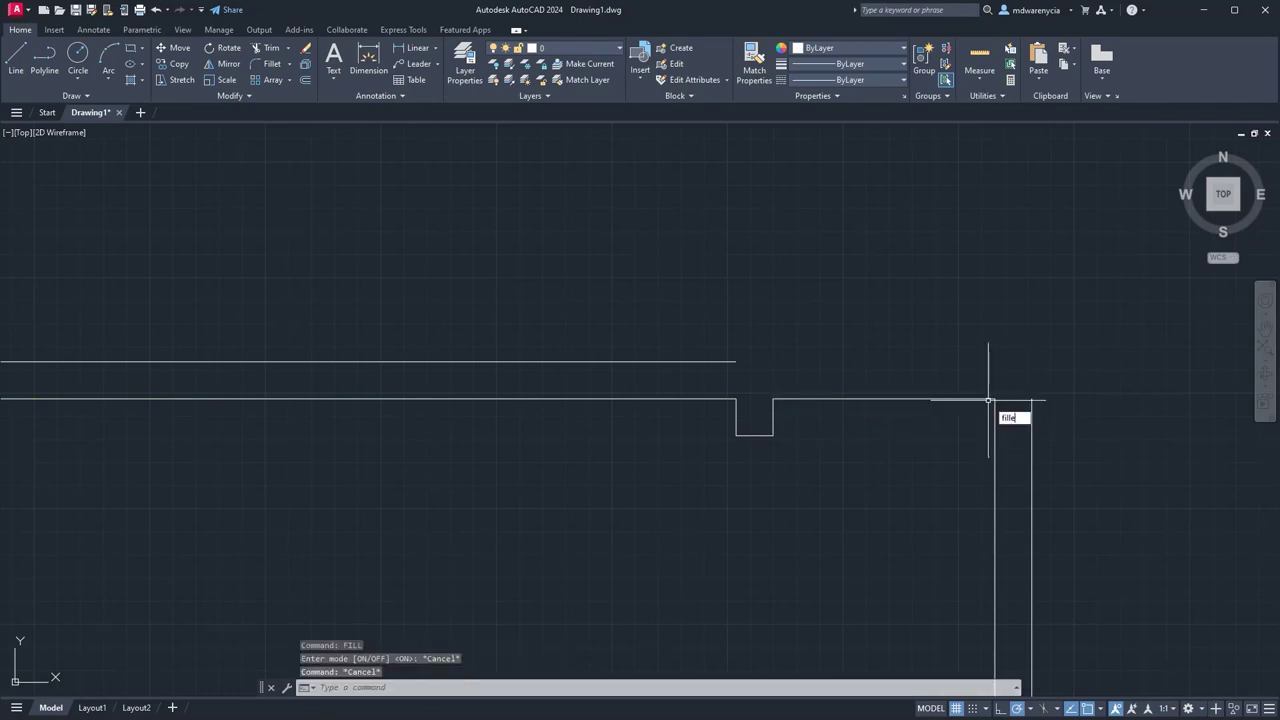
Fillet the top wall's outer line with the right wall's outer line at radius 0 to form a square corner.
text(fillet)
key(Return)
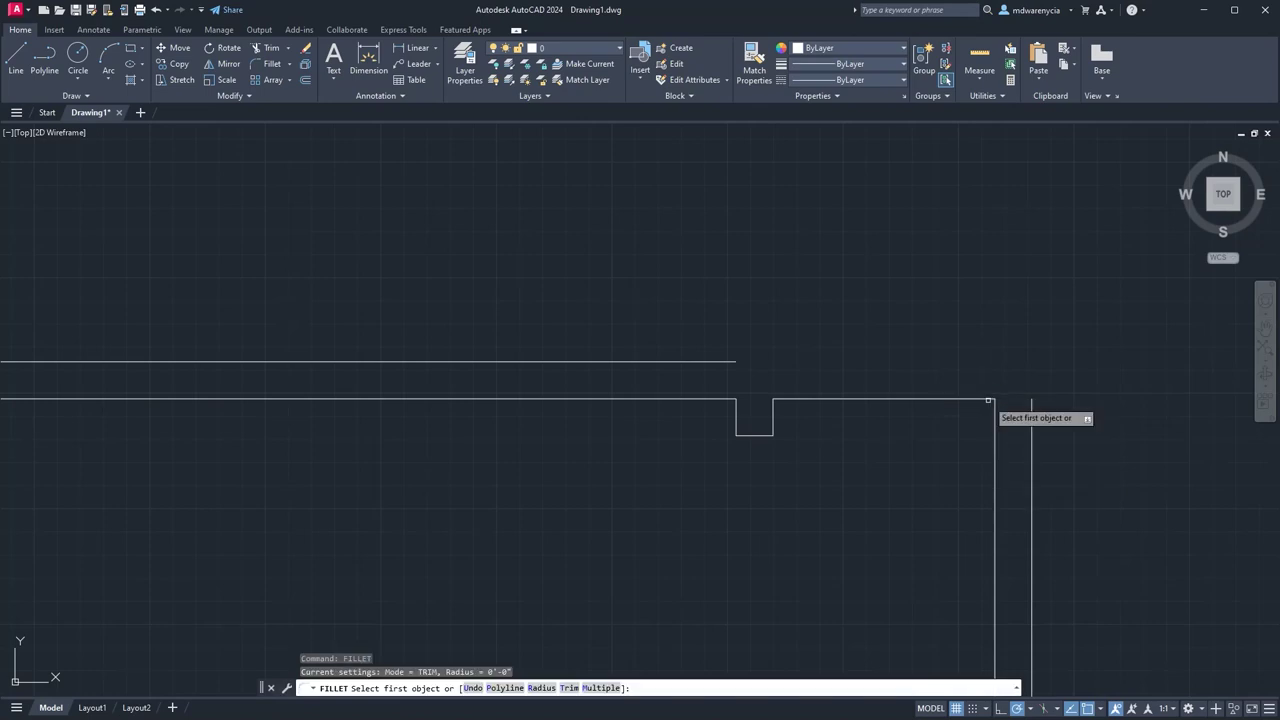
text(r)
key(Return)
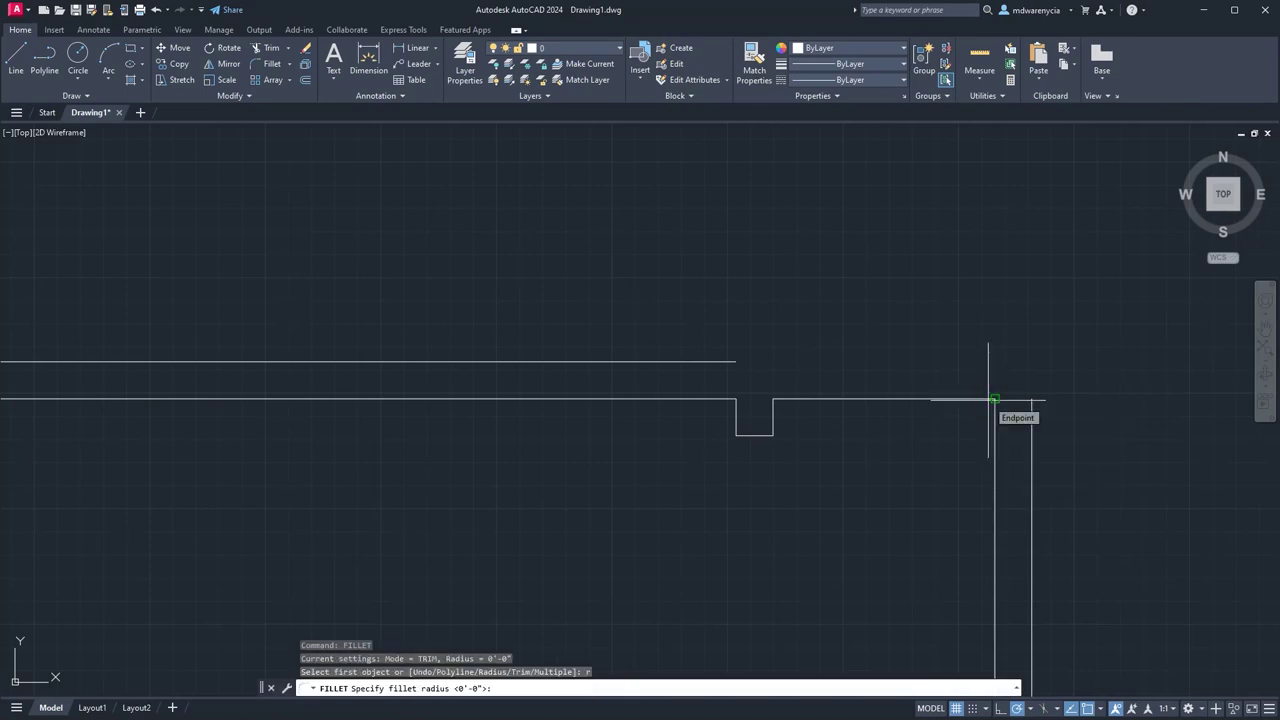
key(Return)
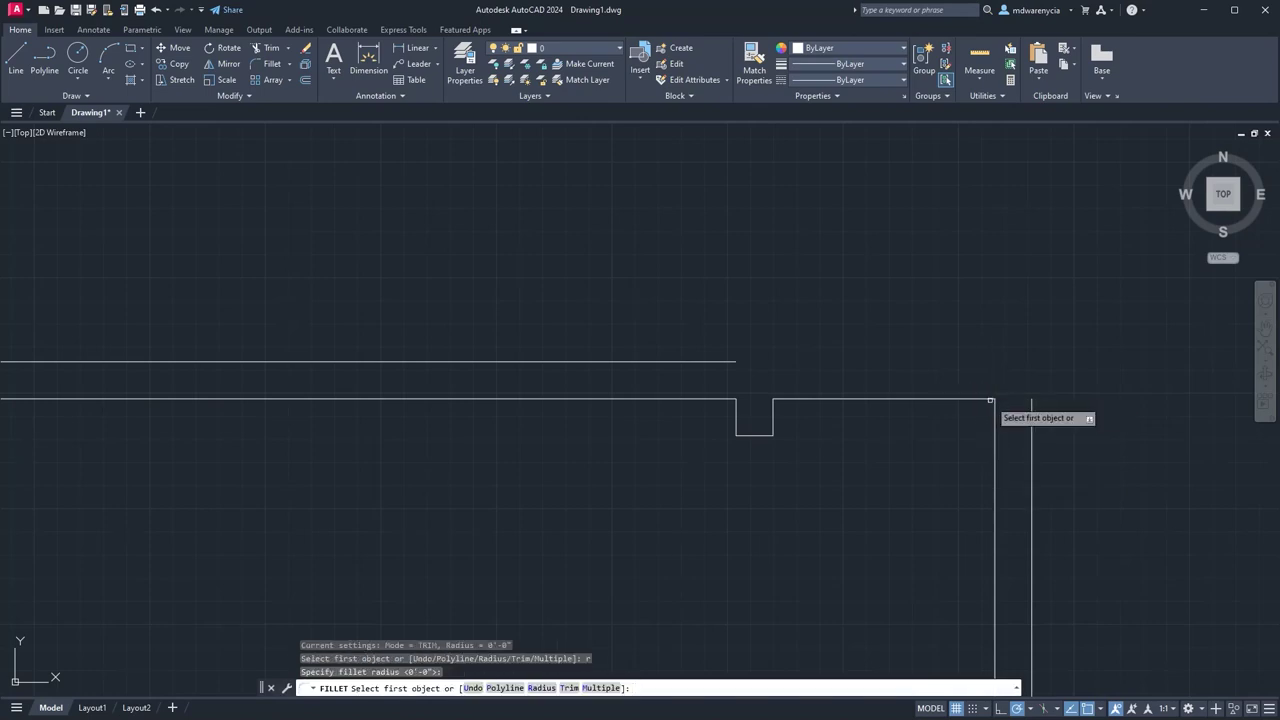
click(612, 361)
click(1032, 436)
scroll(998, 452, down, 10)
middle_drag(881, 507, 748, 344)
key(Escape)
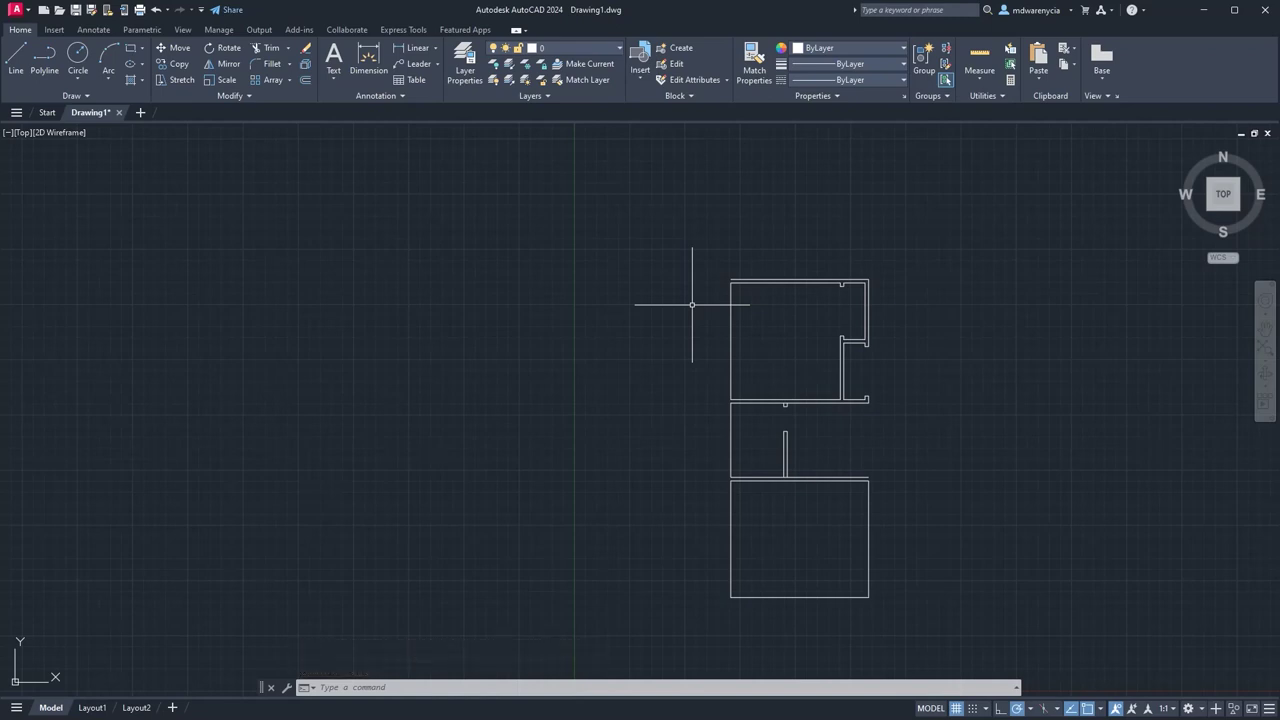
mouse_move(890, 494)
middle_down()
mouse_move(500, 334)
mouse_move(725, 395)
middle_up()
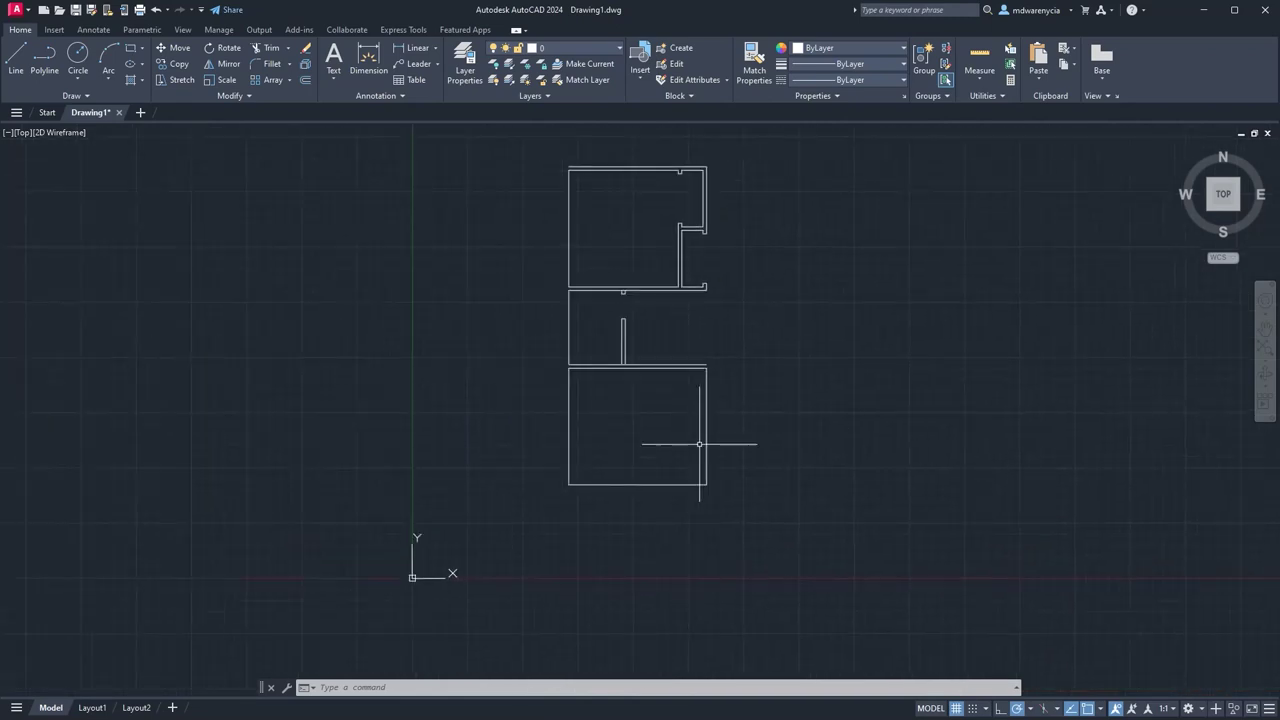
key(Escape)
key(Escape)
scroll(706, 455, up, 10)
scroll(497, 520, down, 8)
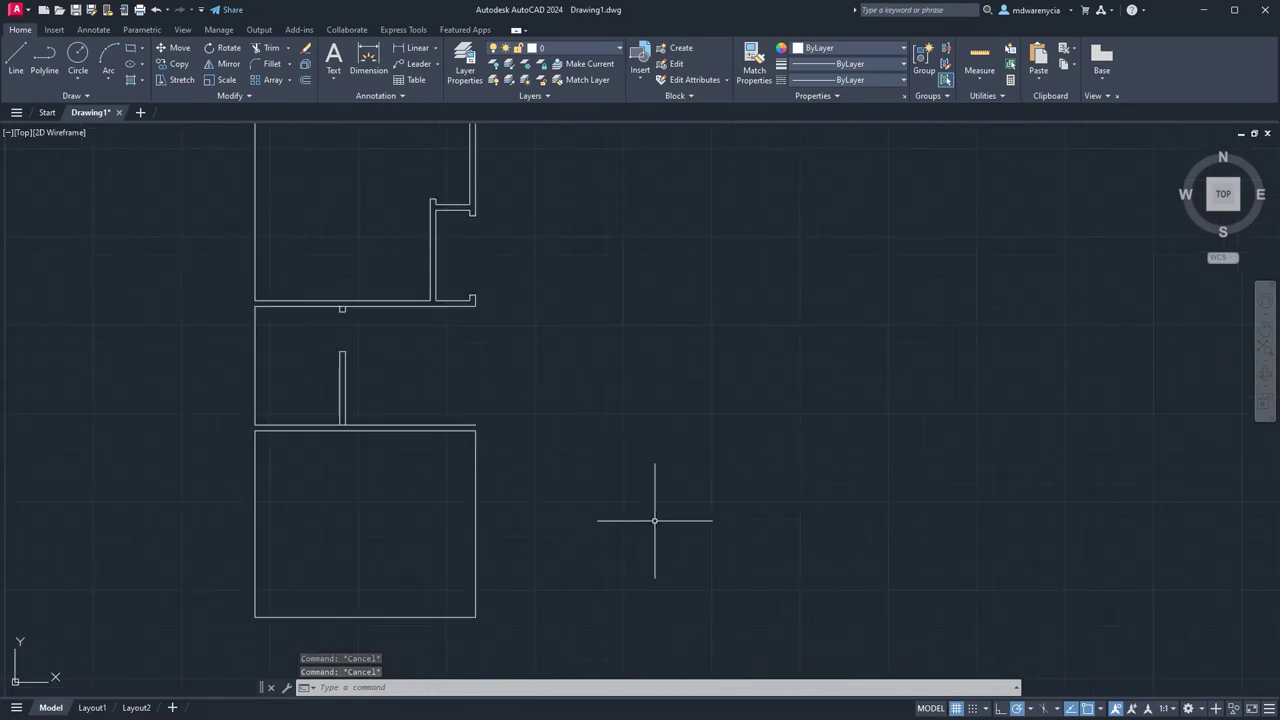
scroll(537, 451, down, 1)
Offset the outer vertical line of the top room's lower-right stub 3' to the outside.
scroll(484, 350, up, 6)
click(484, 350)
click(470, 382)
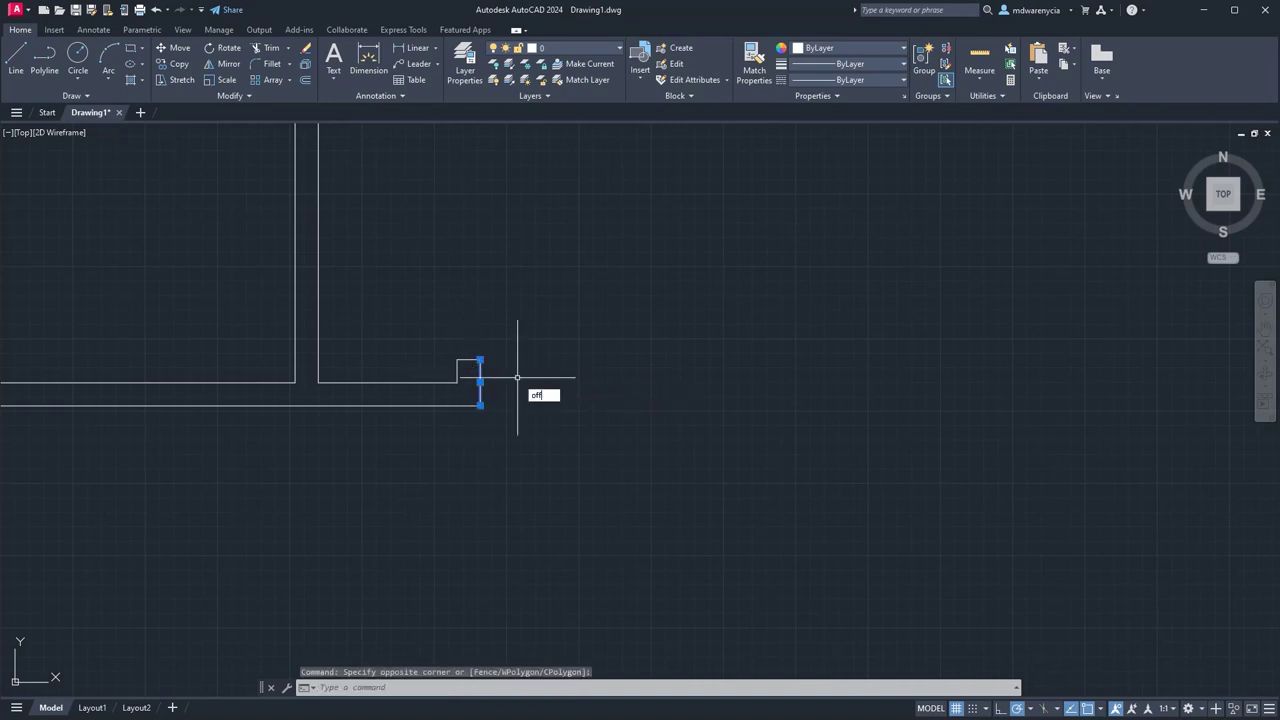
text(set)
key(Return)
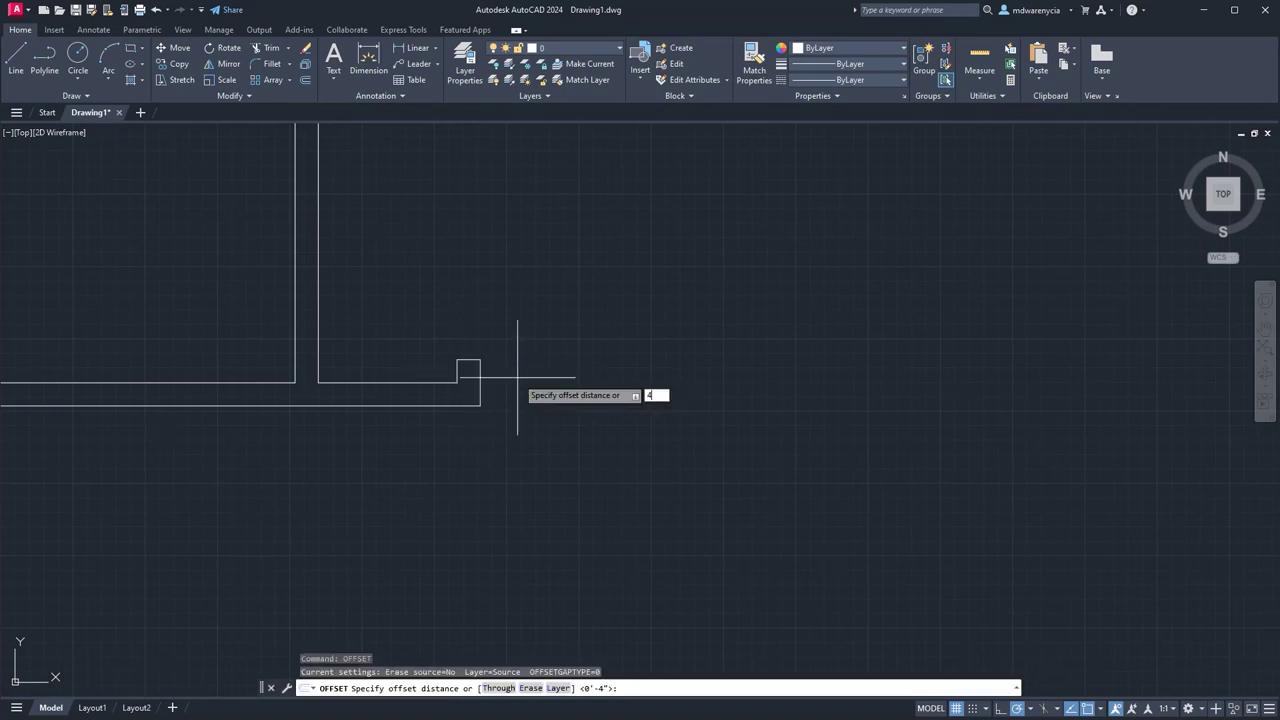
text(3)
key(Return)
click(480, 385)
click(820, 385)
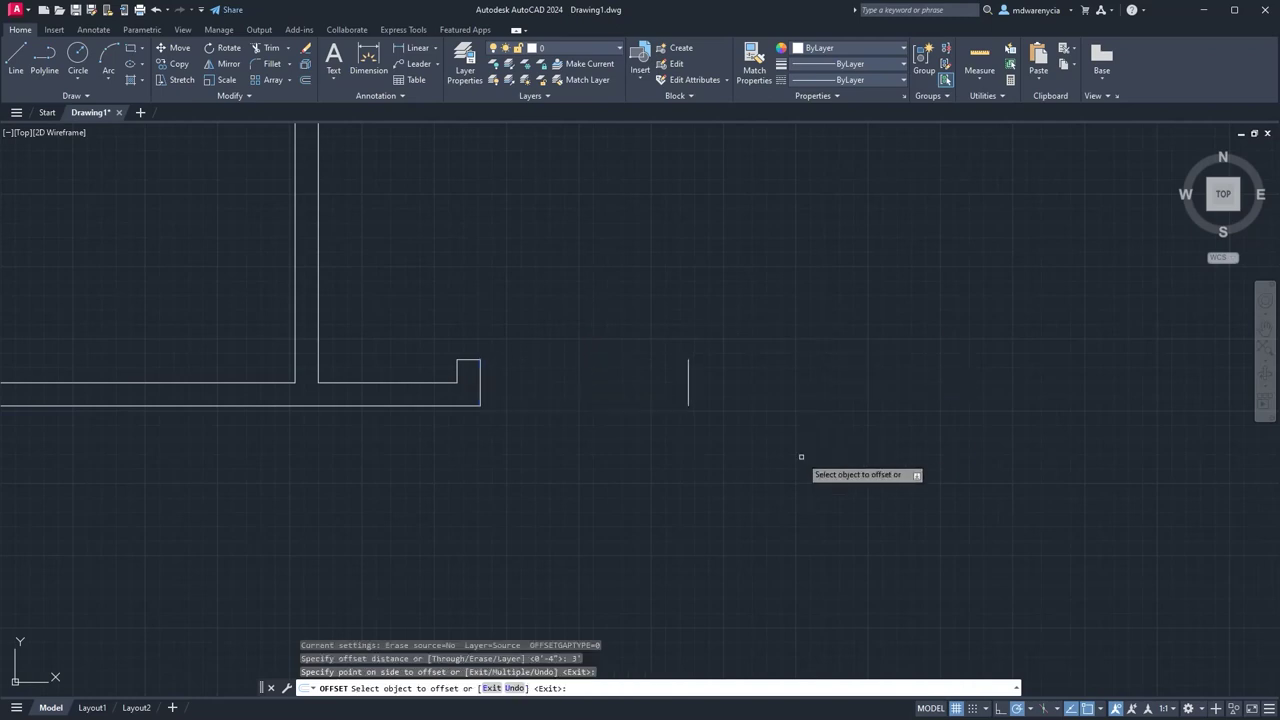
scroll(589, 399, down, 4)
key(Escape)
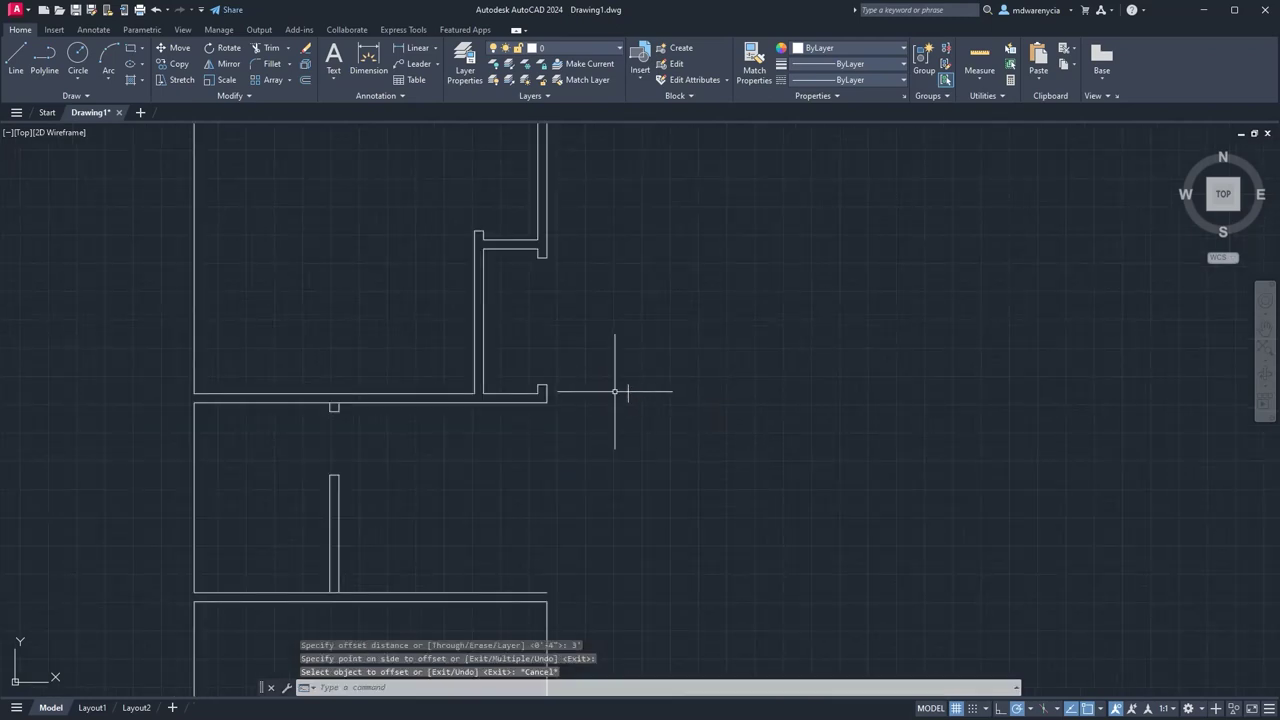
Offset the same stub's outer vertical line 4' to the outside.
key(Escape)
click(546, 391)
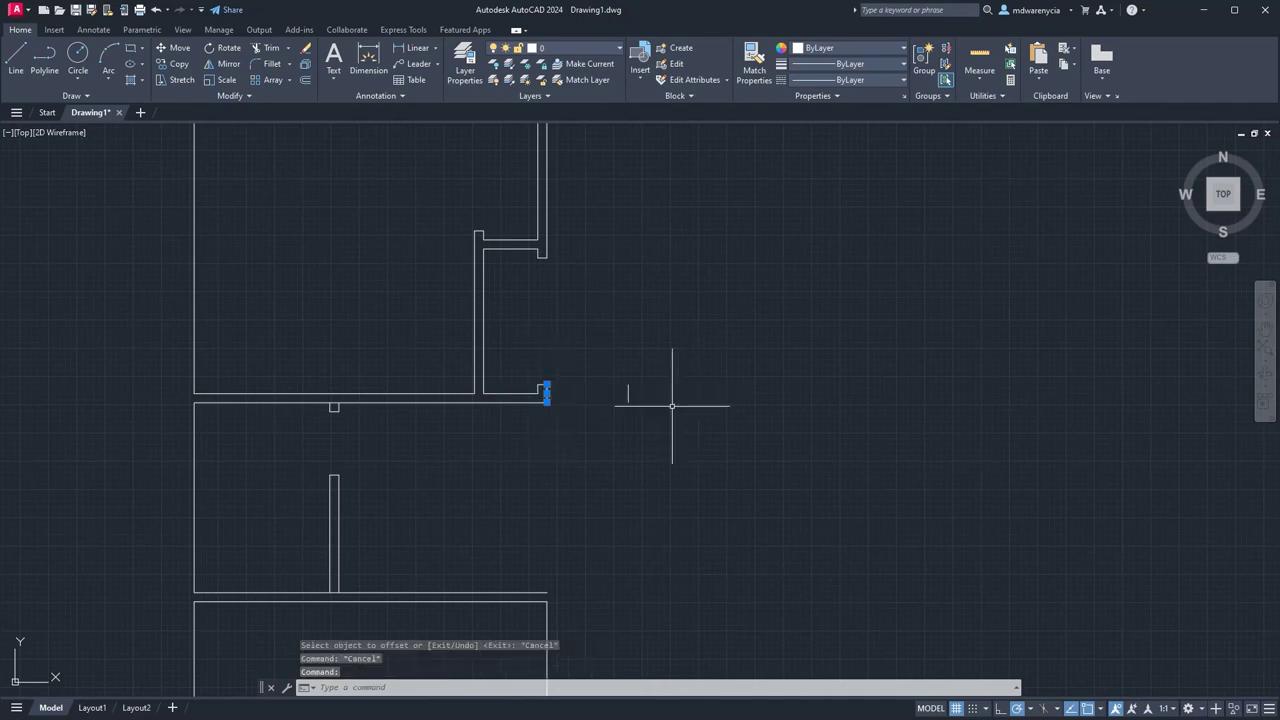
text(offset)
key(Return)
text(4)
key(Return)
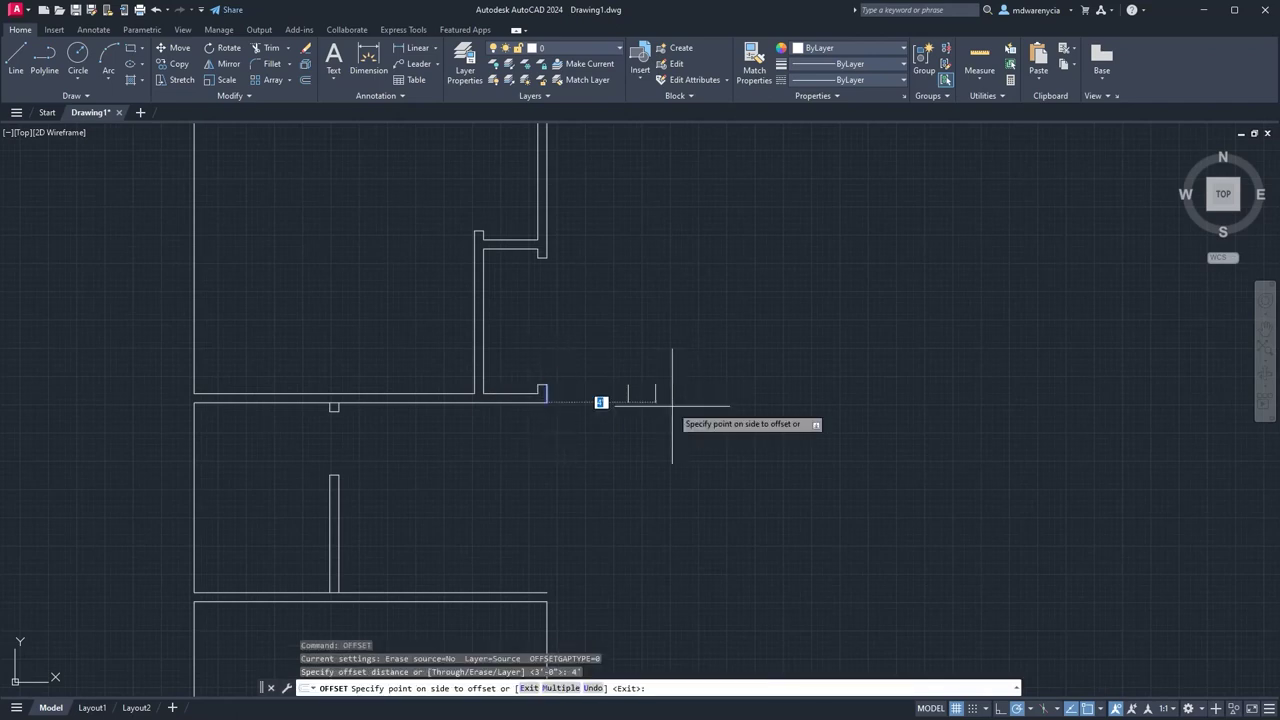
click(760, 489)
key(Escape)
Offset the bottom room's upper wall line 6' down into the room.
middle_drag(500, 600, 452, 360)
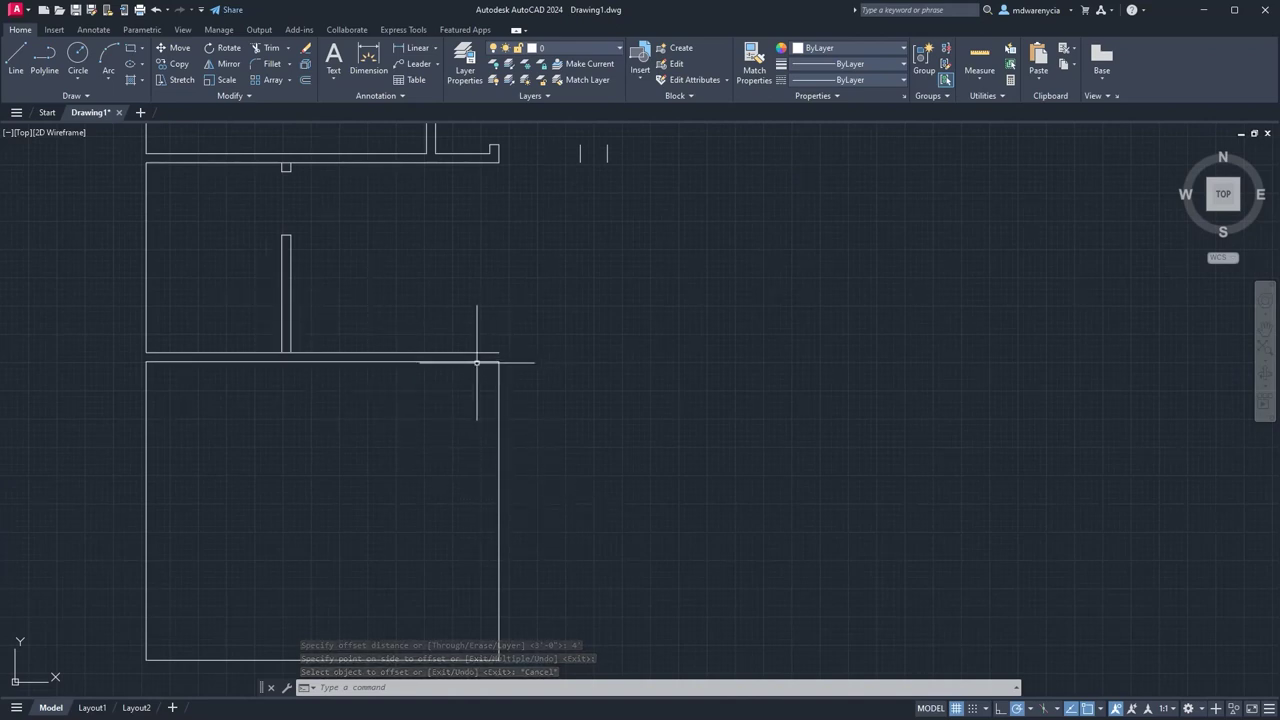
click(428, 362)
text(t)
key(Return)
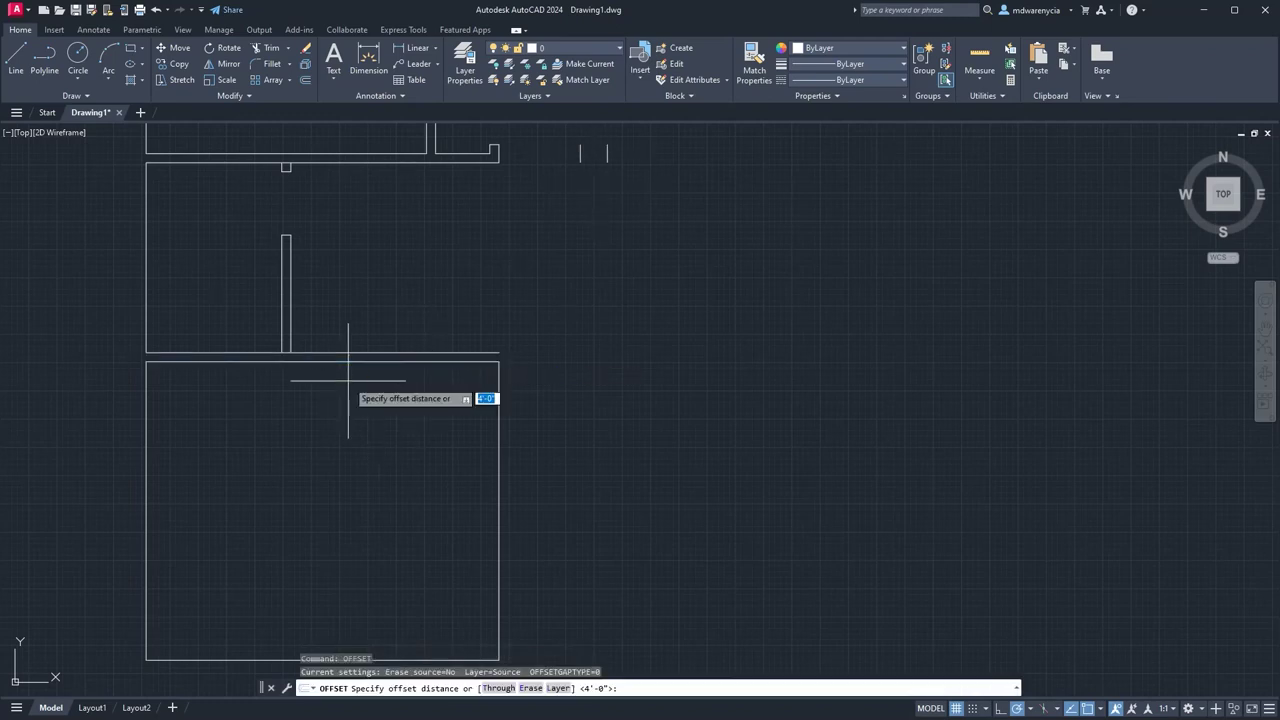
text(6')
key(Return)
click(350, 362)
click(355, 402)
key(Escape)
Stretch the far end of the 6' offset line across the right wall, leaving it extending about 8' outside the room.
click(438, 547)
click(160, 512)
click(499, 524)
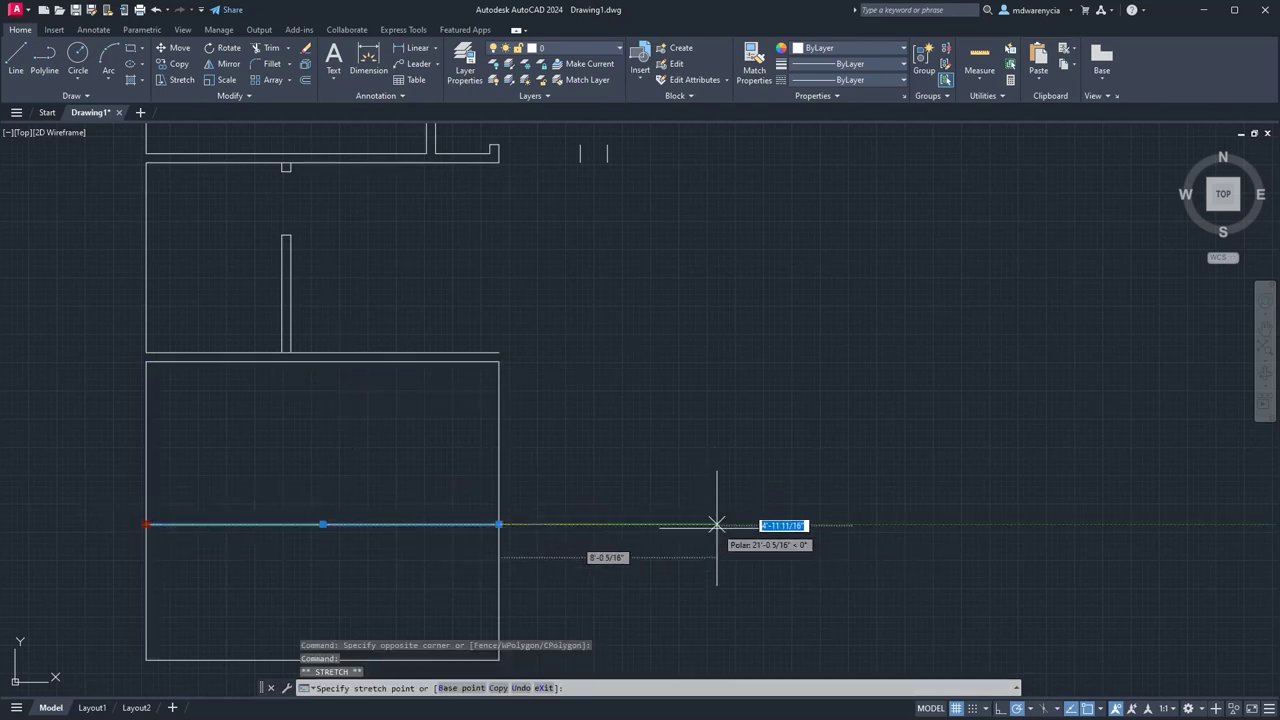
click(716, 524)
key(Escape)
click(634, 549)
click(621, 490)
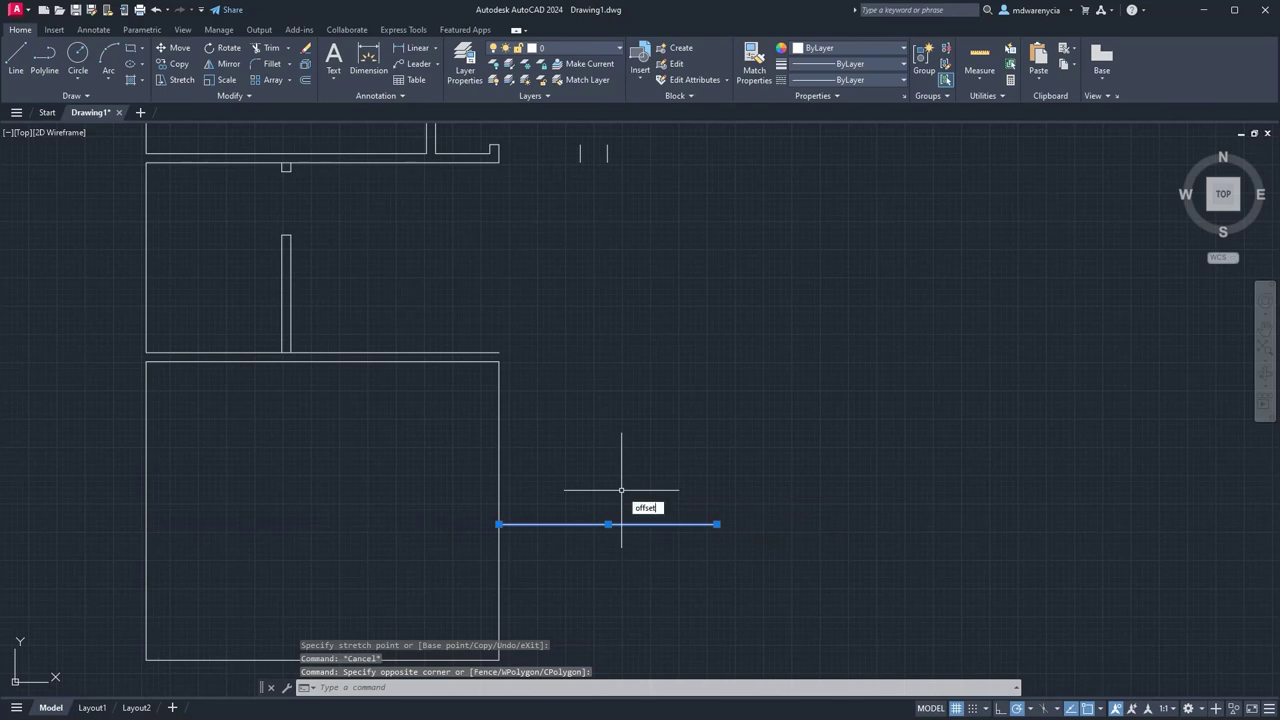
text(offset)
key(Return)
key(Escape)
Stretch the 3' offset line's lower end down to the horizontal line outside the bottom room.
click(608, 194)
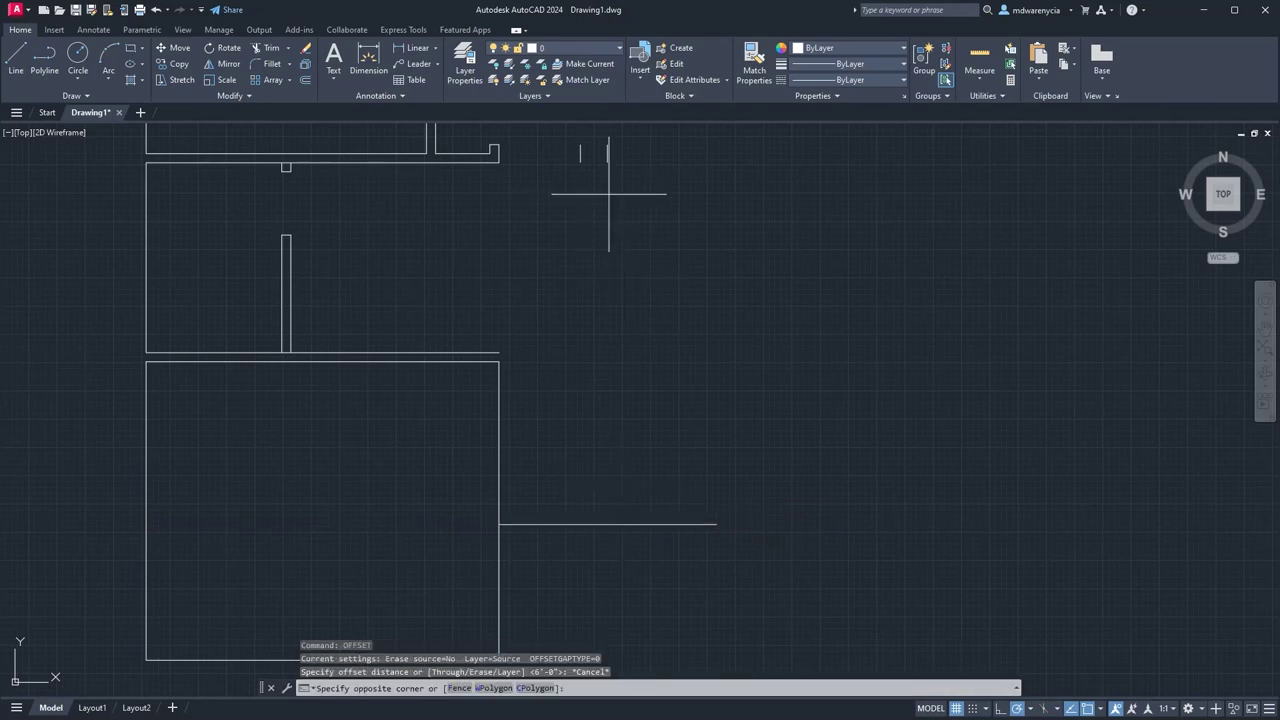
click(566, 140)
click(580, 160)
click(581, 524)
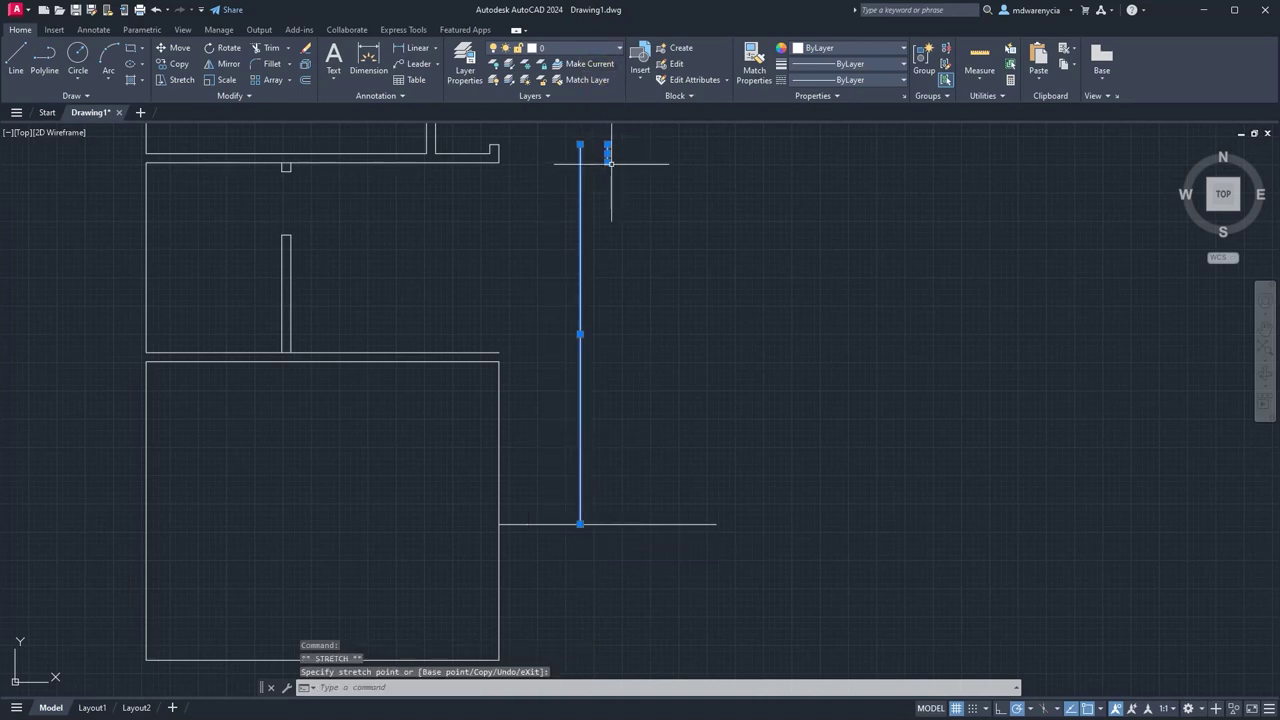
Stretch the 4' offset line's lower end down to the horizontal line, and delete the 3' offset line beside it.
click(608, 524)
key(Escape)
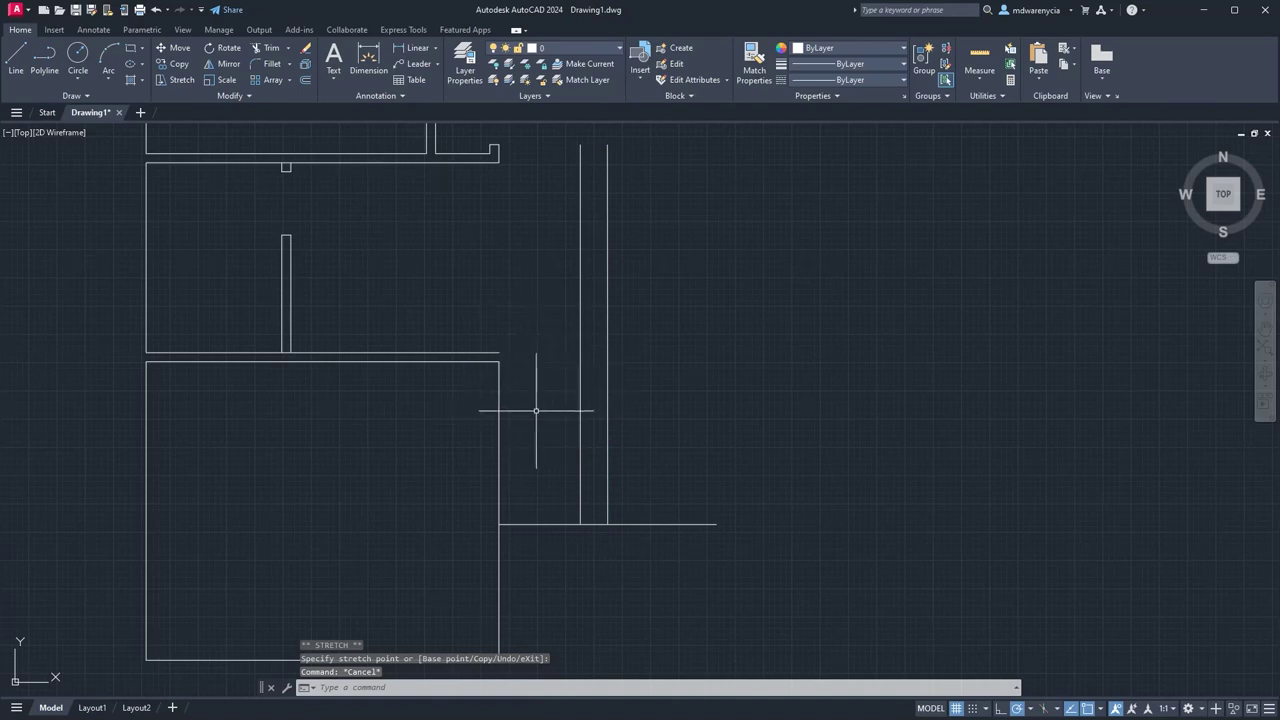
click(586, 423)
click(557, 380)
key(Delete)
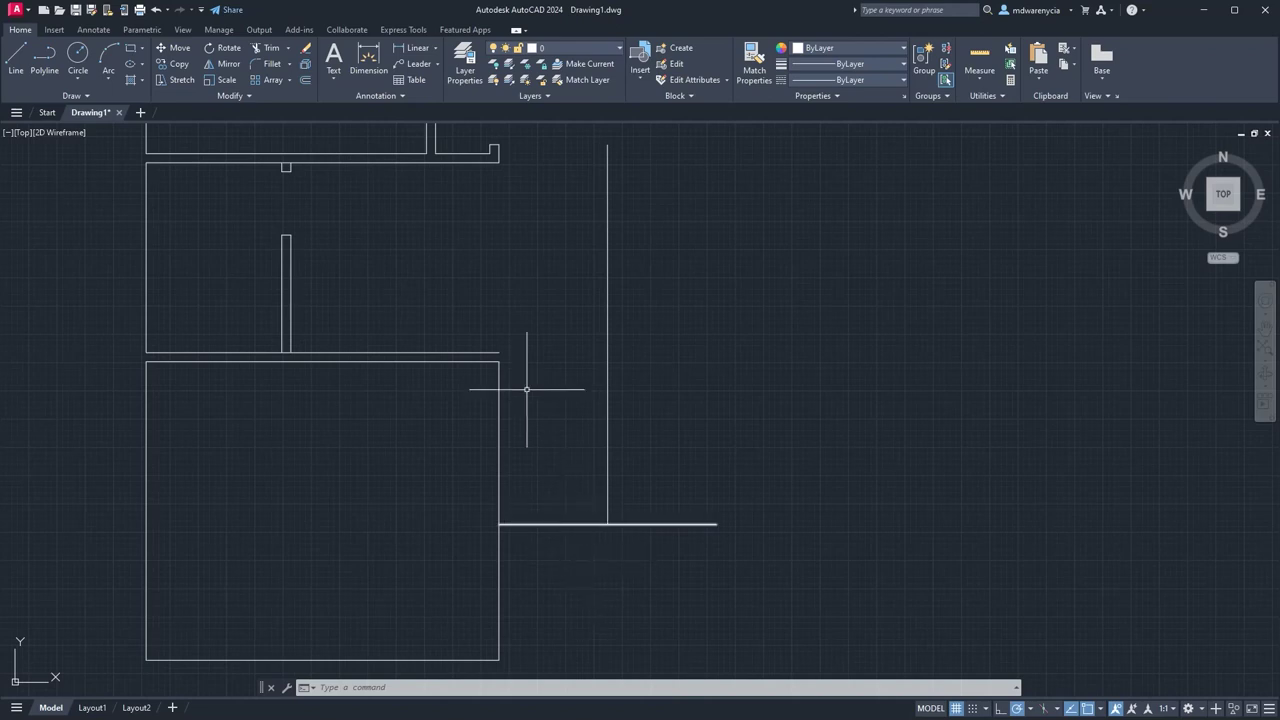
Offset the vertical line outside the bottom room to form a double wall line, and add another parallel line much farther out.
scroll(589, 421, down, 4)
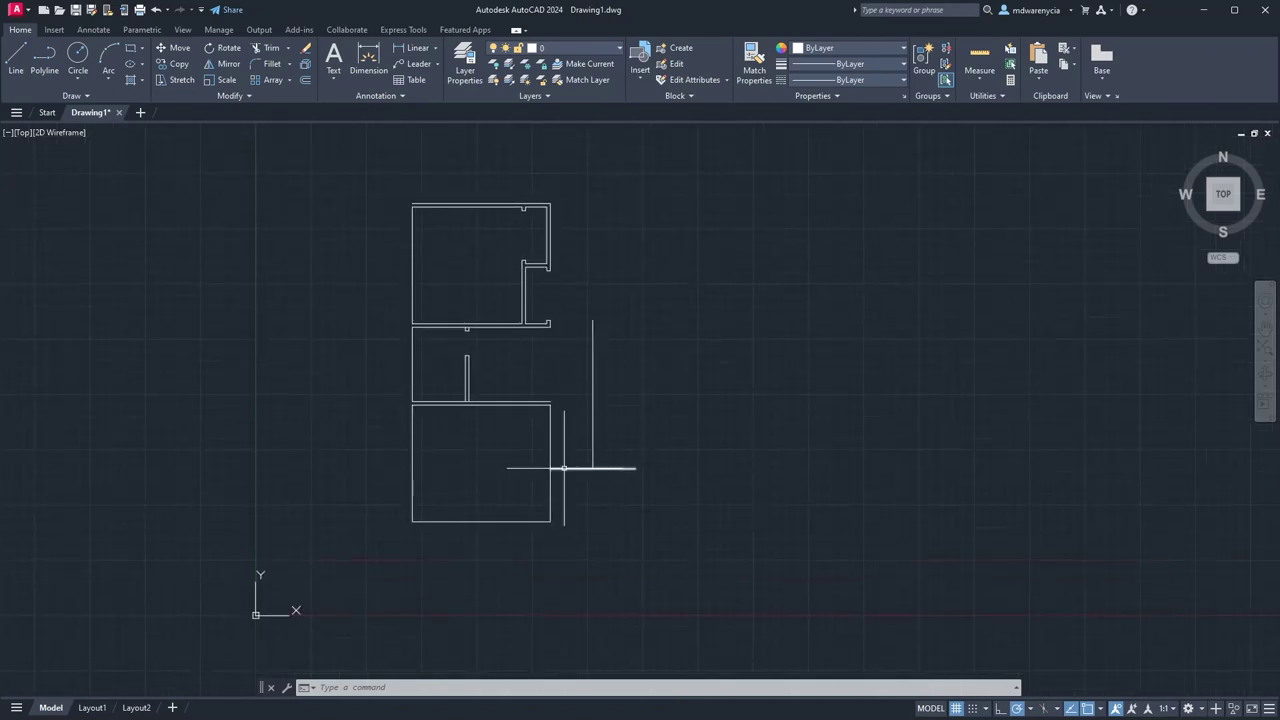
scroll(564, 467, up, 6)
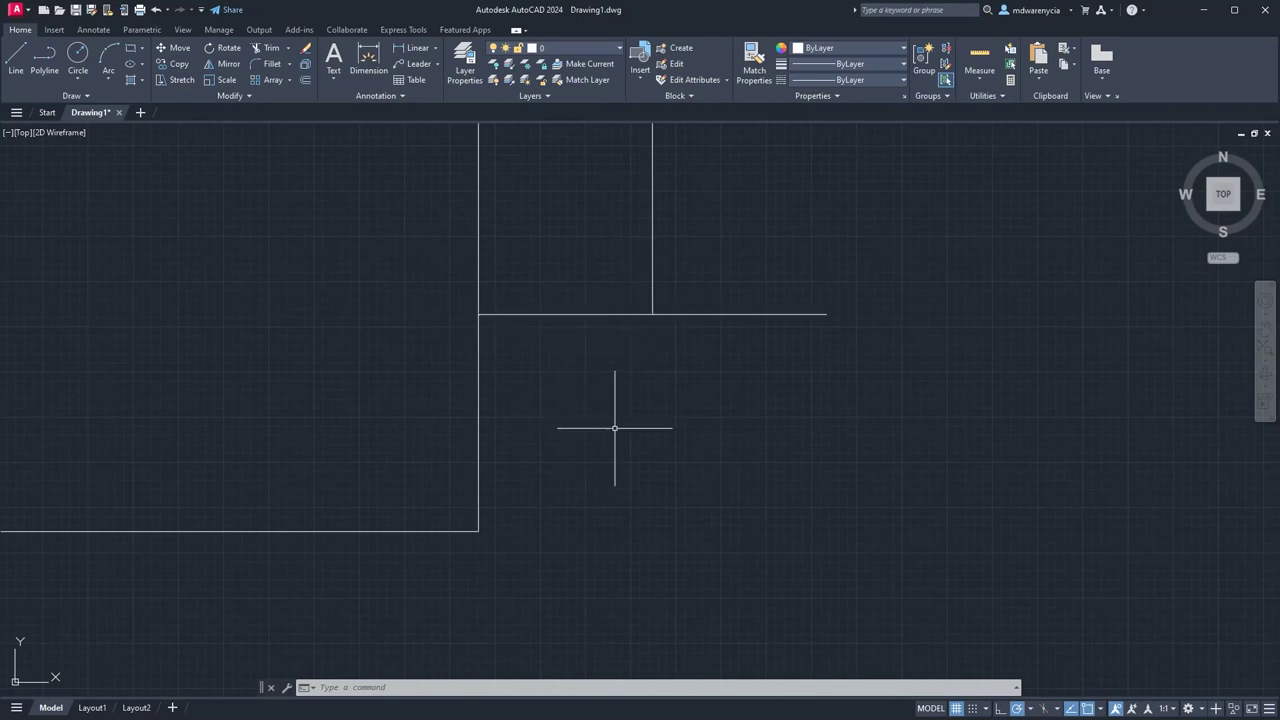
scroll(615, 428, down, 5)
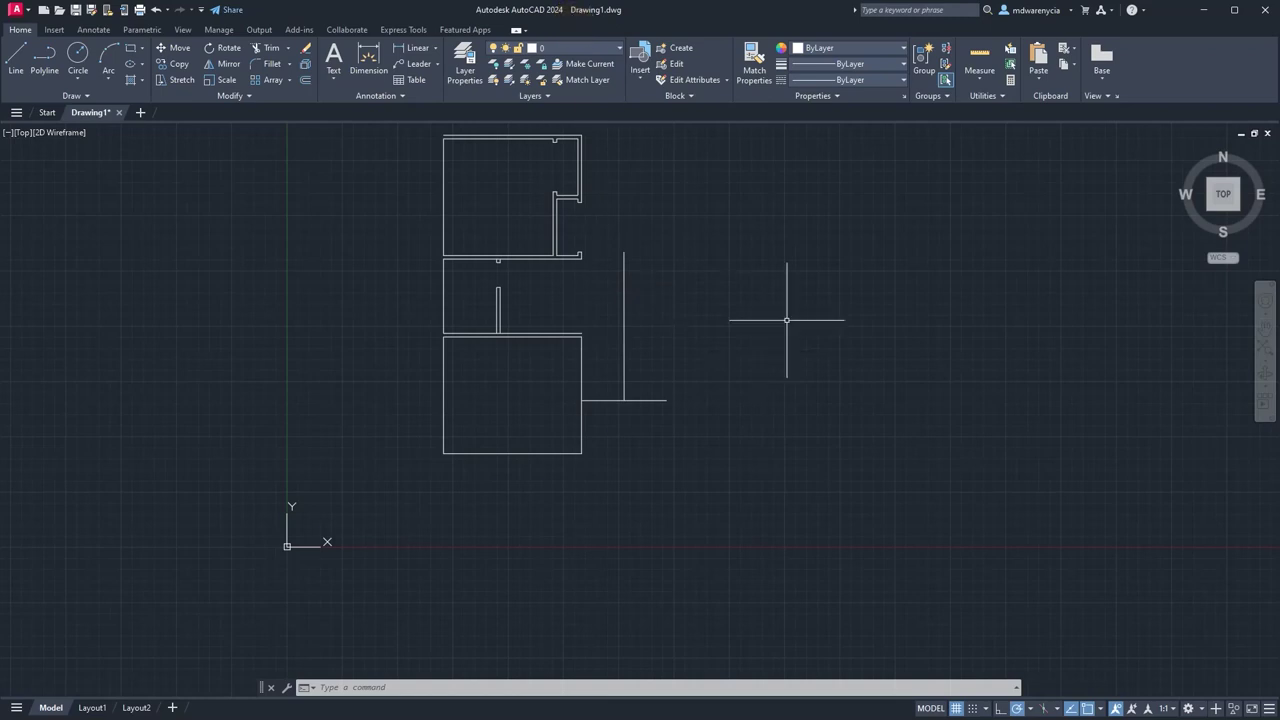
middle_drag(877, 213, 780, 331)
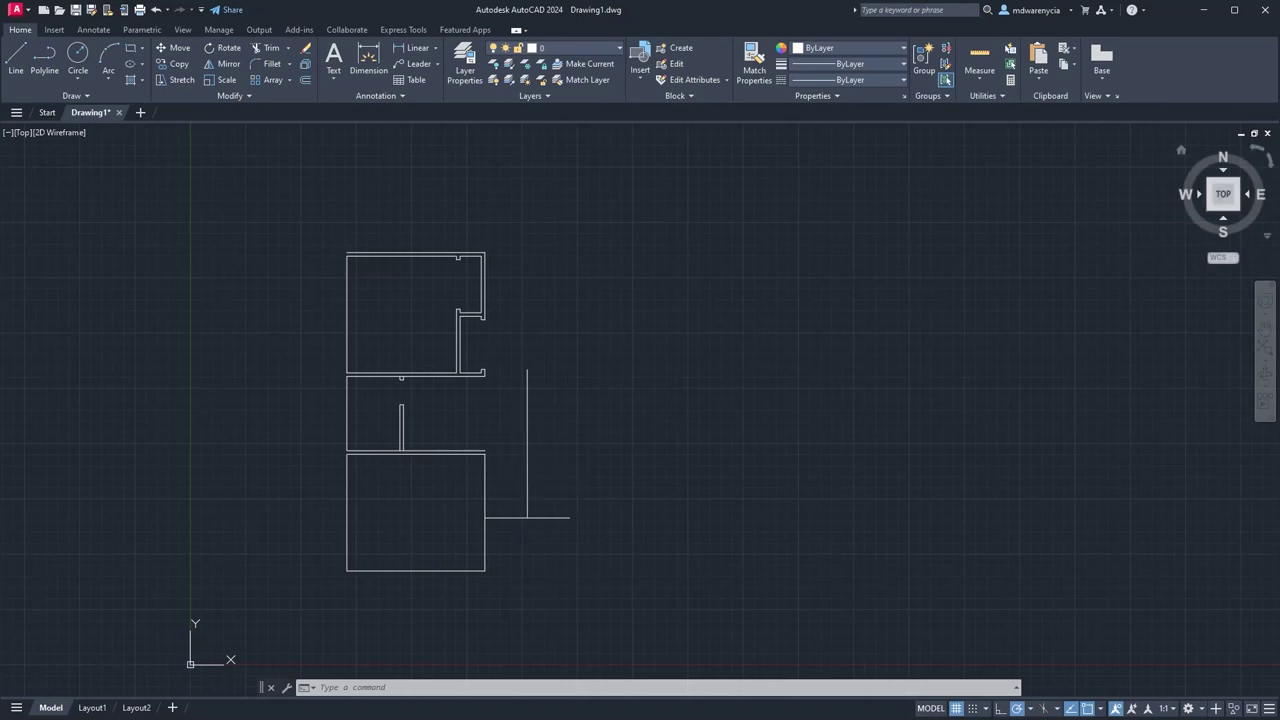
middle_drag(586, 454, 759, 397)
click(740, 397)
click(649, 354)
text(o)
key(Return)
key(Return)
click(717, 400)
key(Escape)
key(Escape)
click(717, 416)
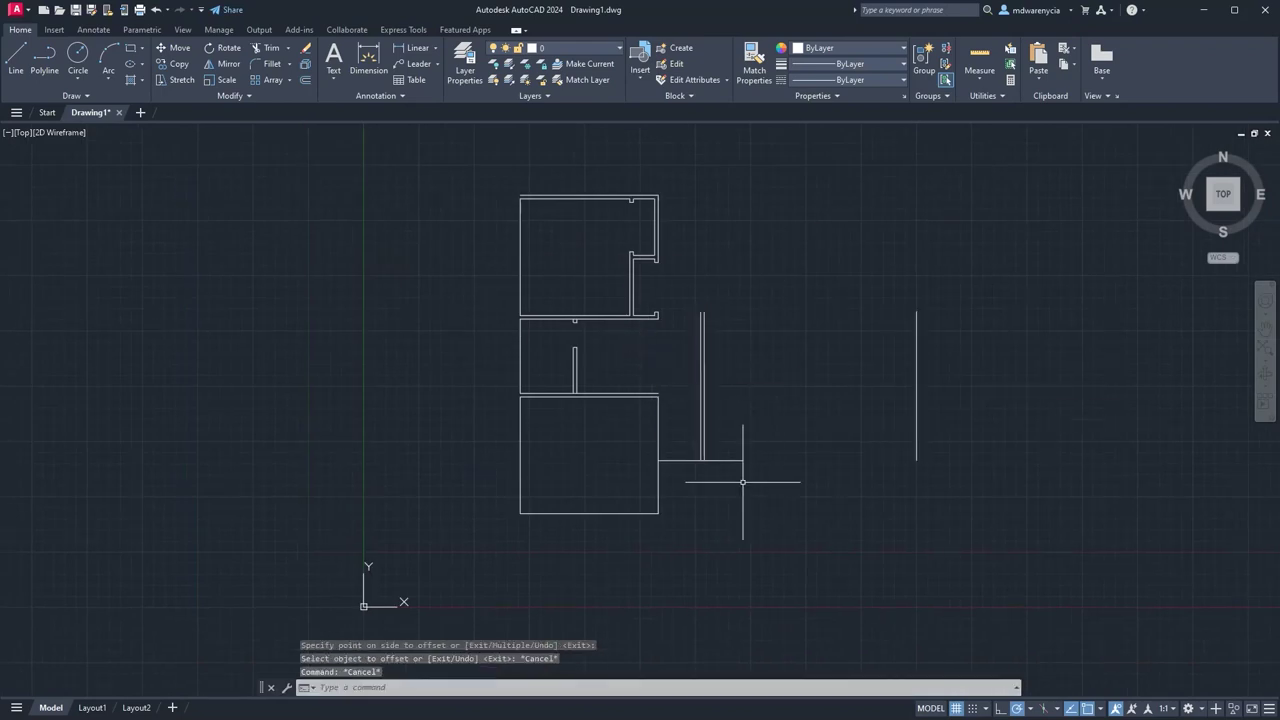
Stretch the plan's bottom and top outer wall lines across to align with the far vertical line.
click(630, 513)
click(658, 513)
click(916, 508)
middle_drag(767, 304, 723, 411)
click(590, 303)
click(613, 303)
click(872, 301)
Offset the extended top wall line inward by the default distance to give the wall its thickness.
text(off)
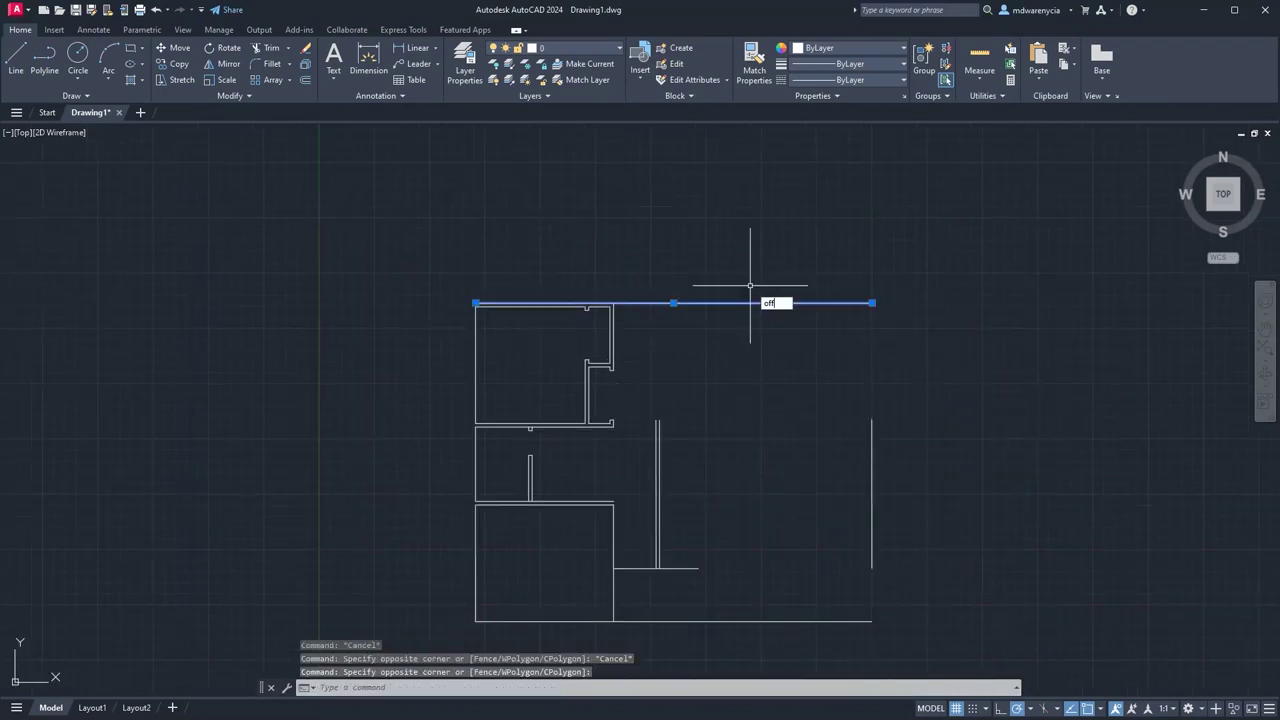
key(Return)
key(Return)
click(151, 299)
click(356, 184)
key(Escape)
key(Escape)
Offset the top wall's inner line 3'4" down to start the next horizontal wall.
scroll(720, 309, up, 6)
text(3'4)
key(Return)
click(508, 315)
scroll(713, 158, down, 1)
click(518, 275)
click(546, 319)
click(546, 342)
key(Escape)
Stretch the new vertical wall's outer line up to the top wall and its inner line up to the horizontal wall below.
click(622, 408)
click(496, 532)
click(508, 455)
click(508, 156)
click(517, 455)
click(517, 265)
key(Escape)
Offset the new vertical wall line 10' to the outside and by 4" to form a second vertical wall.
key(Return)
key(Return)
click(655, 329)
click(641, 361)
key(Escape)
key(Return)
text(10')
key(Return)
text(4)
Stretch the upper ends of both lines of the second vertical wall up to the top wall's inner line.
middle_drag(736, 543, 656, 377)
scroll(655, 377, down, 1)
click(680, 323)
click(680, 143)
click(674, 323)
scroll(674, 133, up, 4)
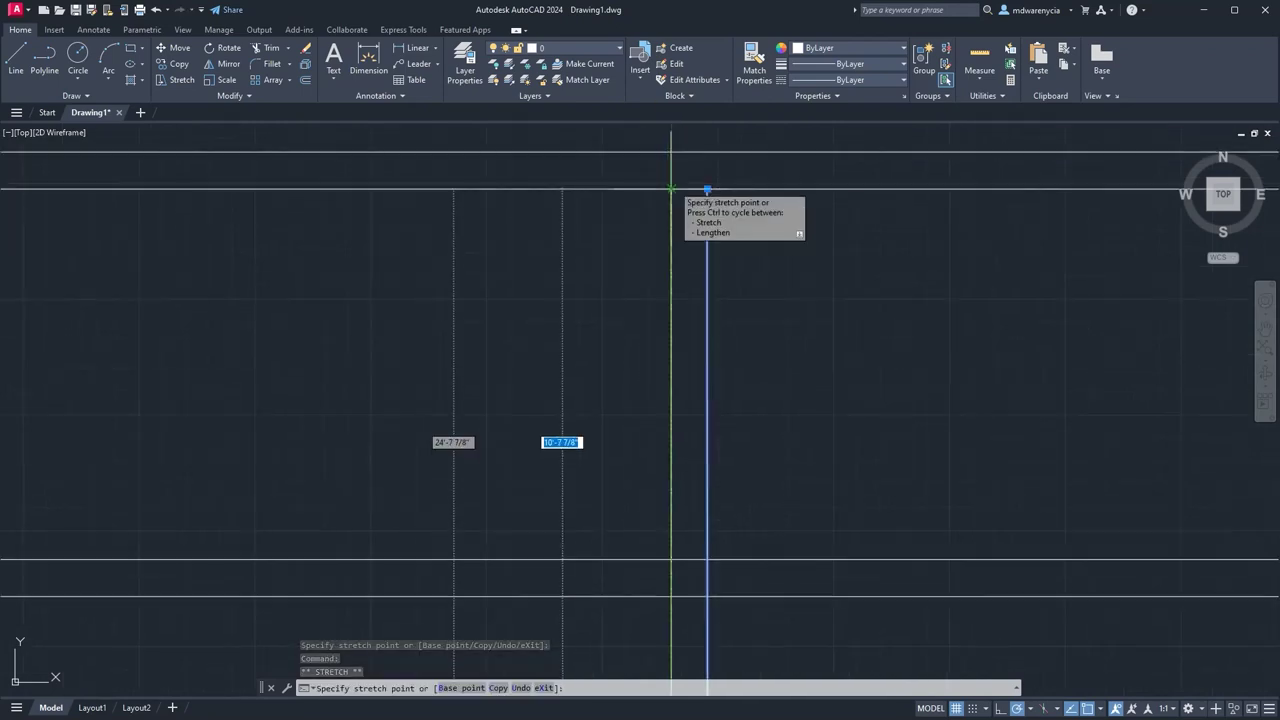
click(671, 188)
key(Escape)
key(Escape)
scroll(691, 245, down, 5)
click(760, 372)
click(725, 330)
text(offs)
key(Escape)
key(Escape)
scroll(575, 550, up, 4)
text(ex)
key(Return)
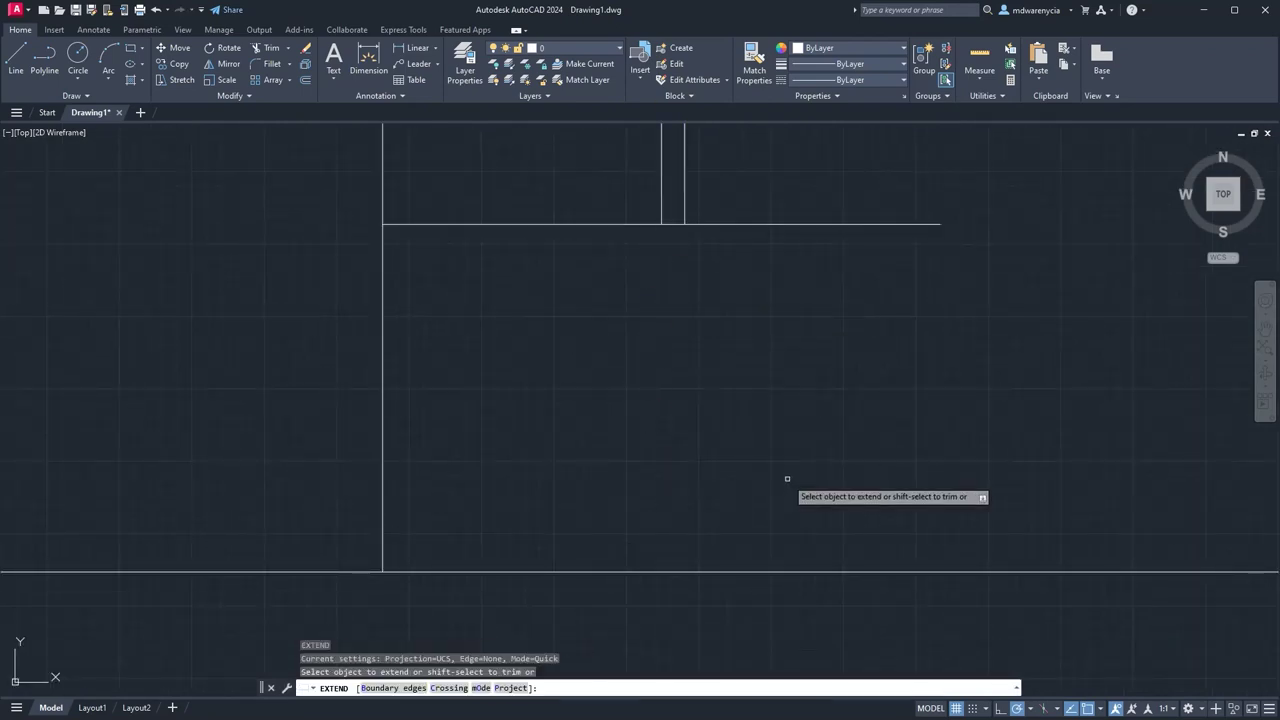
key(Escape)
Stretch the first vertical wall's outer line and the far vertical line down to the plan's bottom wall line.
click(703, 200)
click(645, 175)
click(661, 224)
click(661, 571)
scroll(661, 571, down, 4)
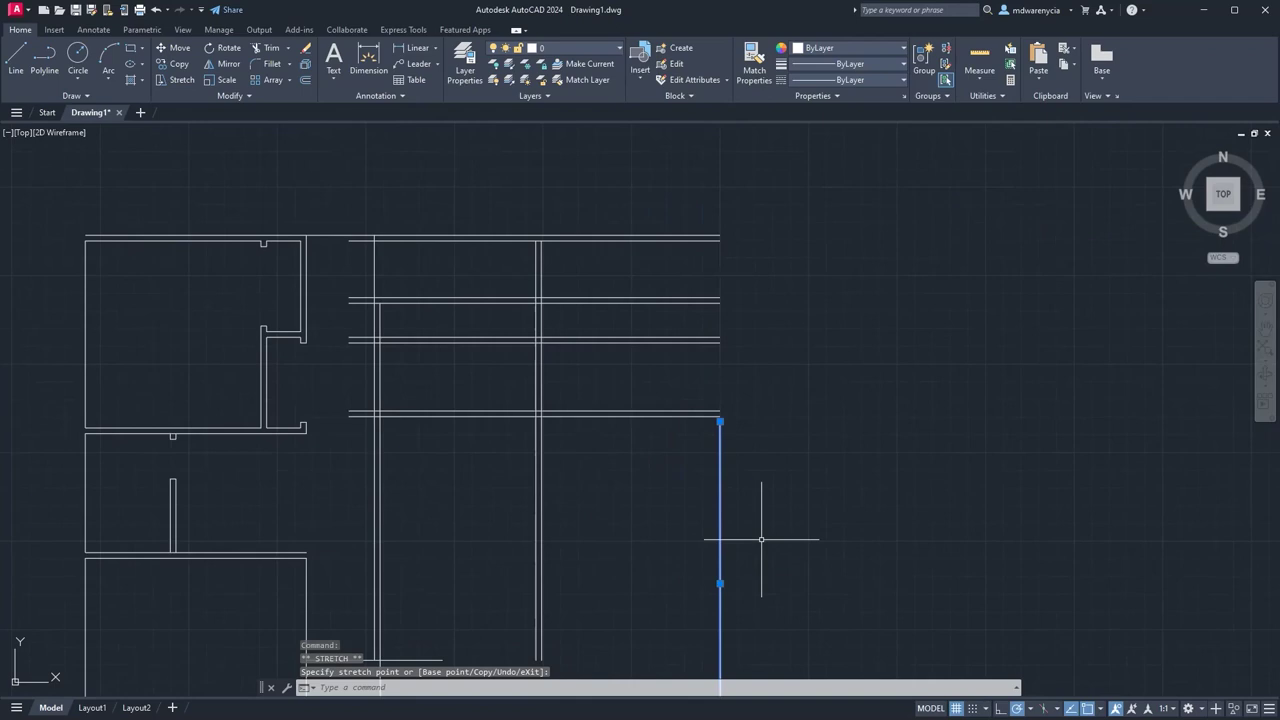
Trim the horizontal wall lines where they overhang and cross the first vertical wall, using the surrounding walls as cutting edges.
click(809, 537)
click(309, 220)
text(tr)
key(Return)
drag(350, 225, 350, 438)
scroll(349, 304, up, 5)
drag(529, 277, 540, 594)
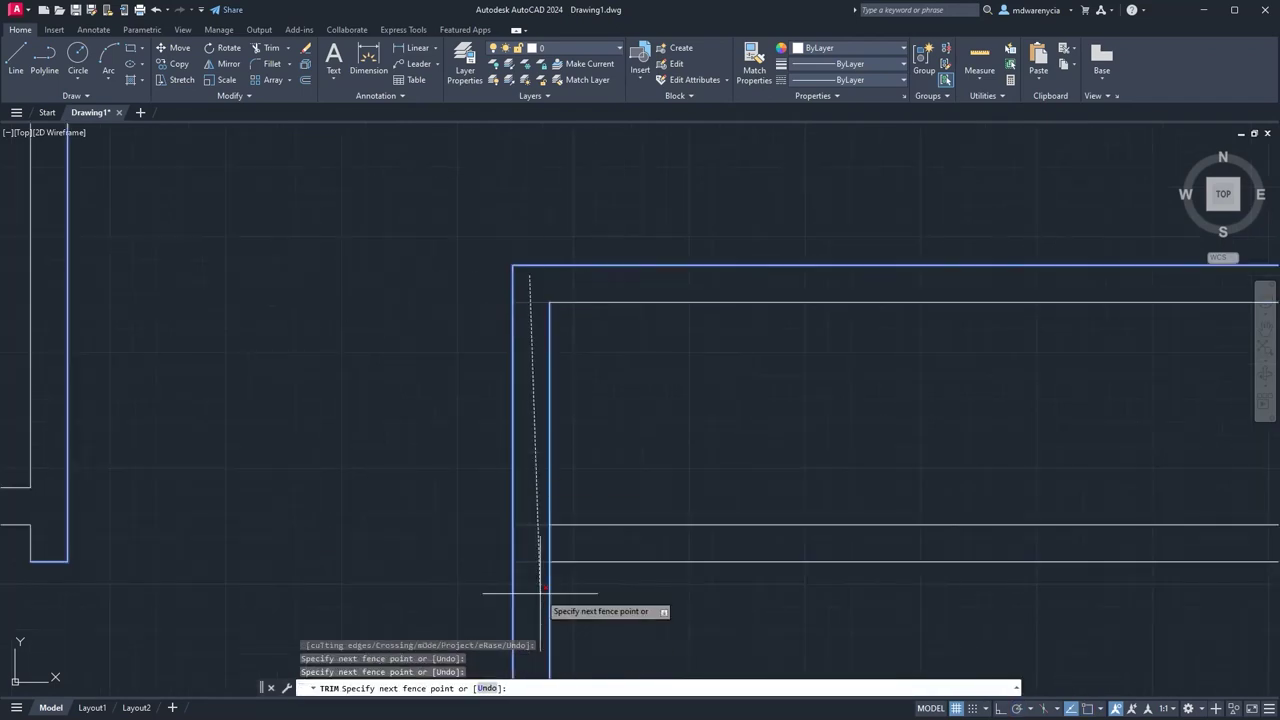
scroll(572, 288, down, 3)
drag(956, 289, 969, 371)
key(Escape)
Trim off the horizontal wall lines that run past the second vertical wall.
scroll(969, 371, down, 3)
click(900, 460)
click(523, 157)
text(tr)
key(Return)
drag(942, 160, 938, 430)
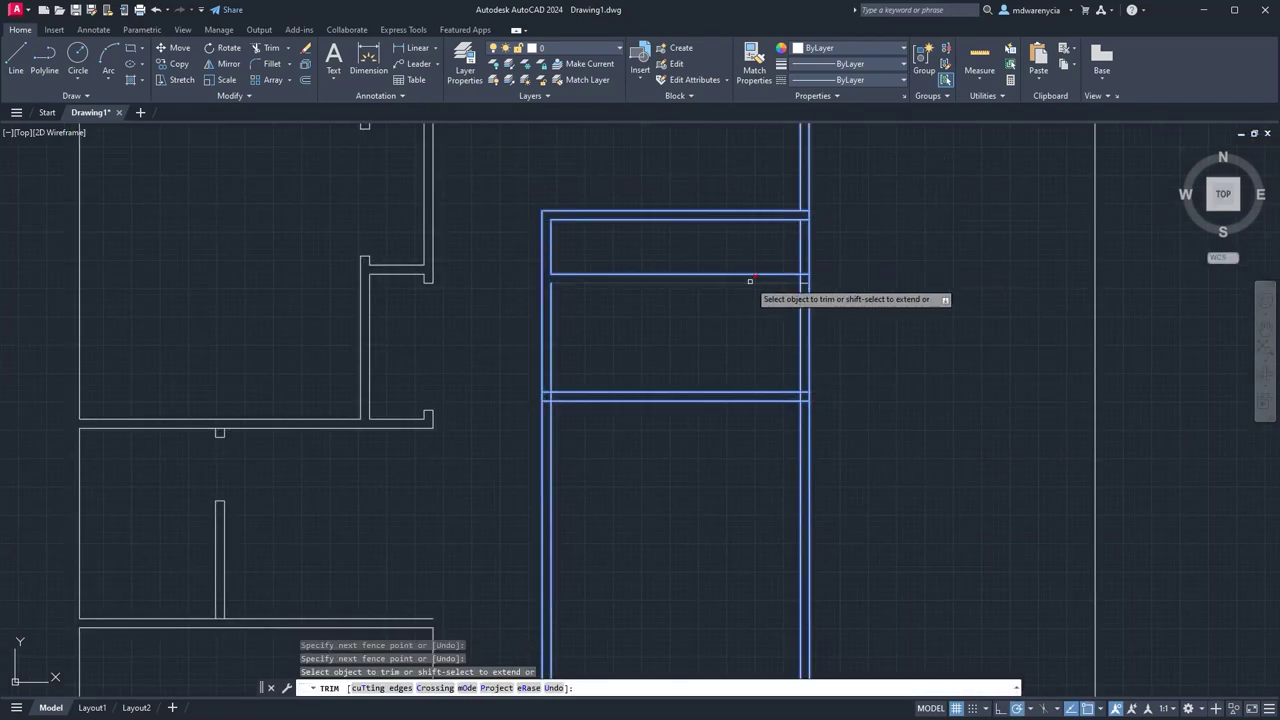
Lay out a vertical divider in the narrow upper strip with lines 4" apart, and offset its outermost line 2'4" for an opening.
click(553, 228)
click(643, 246)
click(674, 251)
scroll(670, 250, up, 5)
click(657, 234)
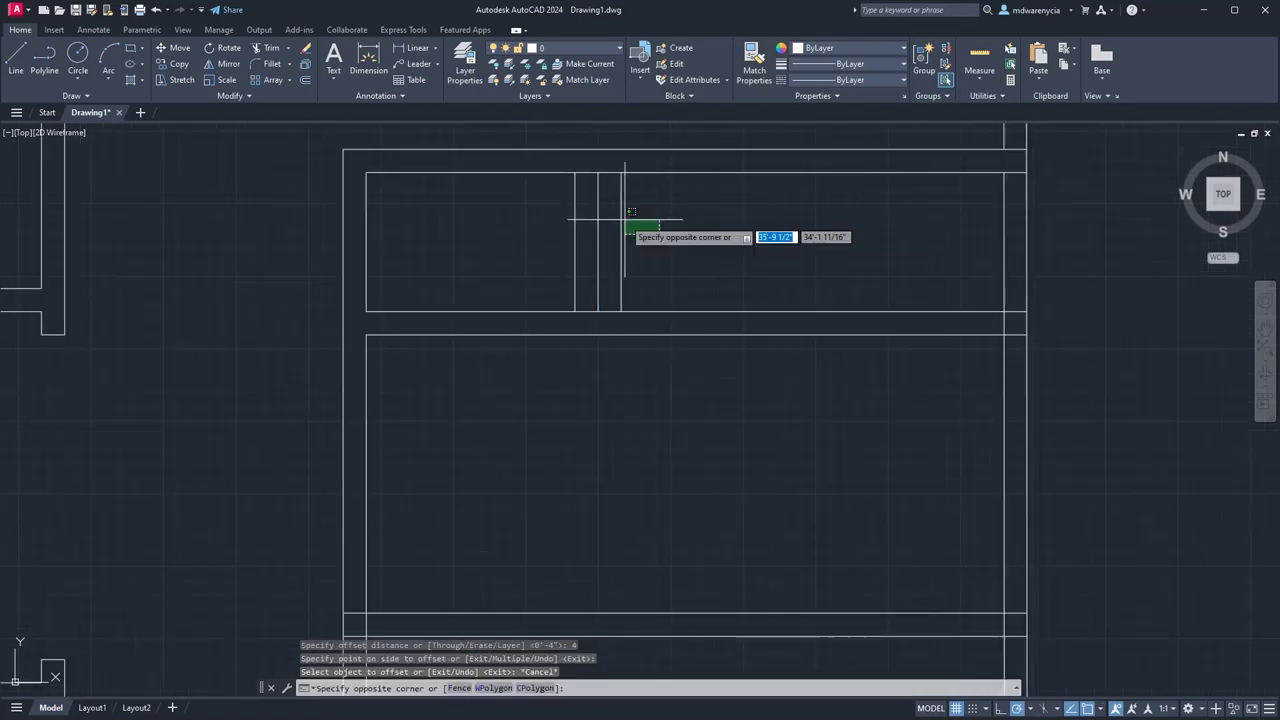
click(612, 205)
text(2;4)
key(Return)
text(2'4)
key(Return)
click(783, 206)
click(563, 379)
click(563, 217)
key(Escape)
key(Escape)
Move the selected jamb line beside the strip's divider by 4".
middle_drag(710, 301, 592, 407)
click(503, 309)
click(586, 317)
click(491, 409)
text(m)
key(Return)
text(4)
key(Return)
click(692, 493)
Trim the vertical wall above the narrow strip and the strip's lower wall beyond the divider, leaving a small closet.
scroll(691, 262, down, 2)
text(tr)
key(Return)
key(Return)
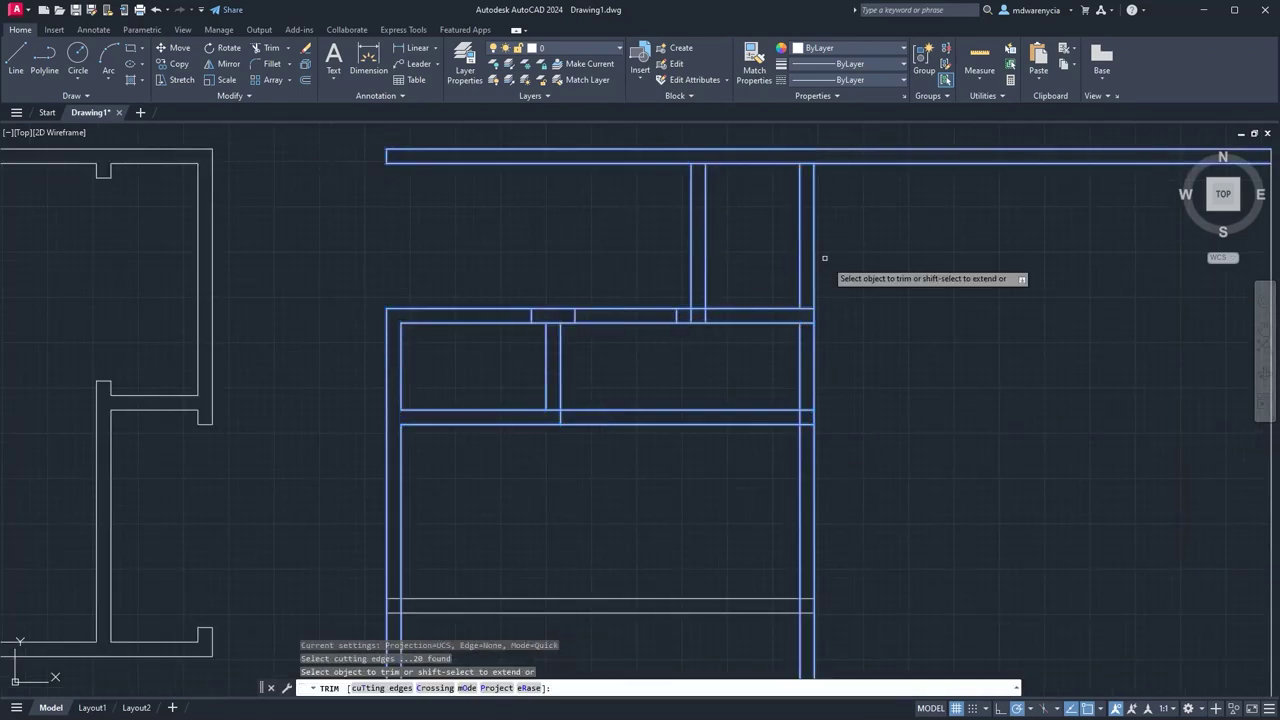
click(814, 257)
click(546, 408)
click(596, 424)
key(Escape)
click(800, 410)
click(401, 410)
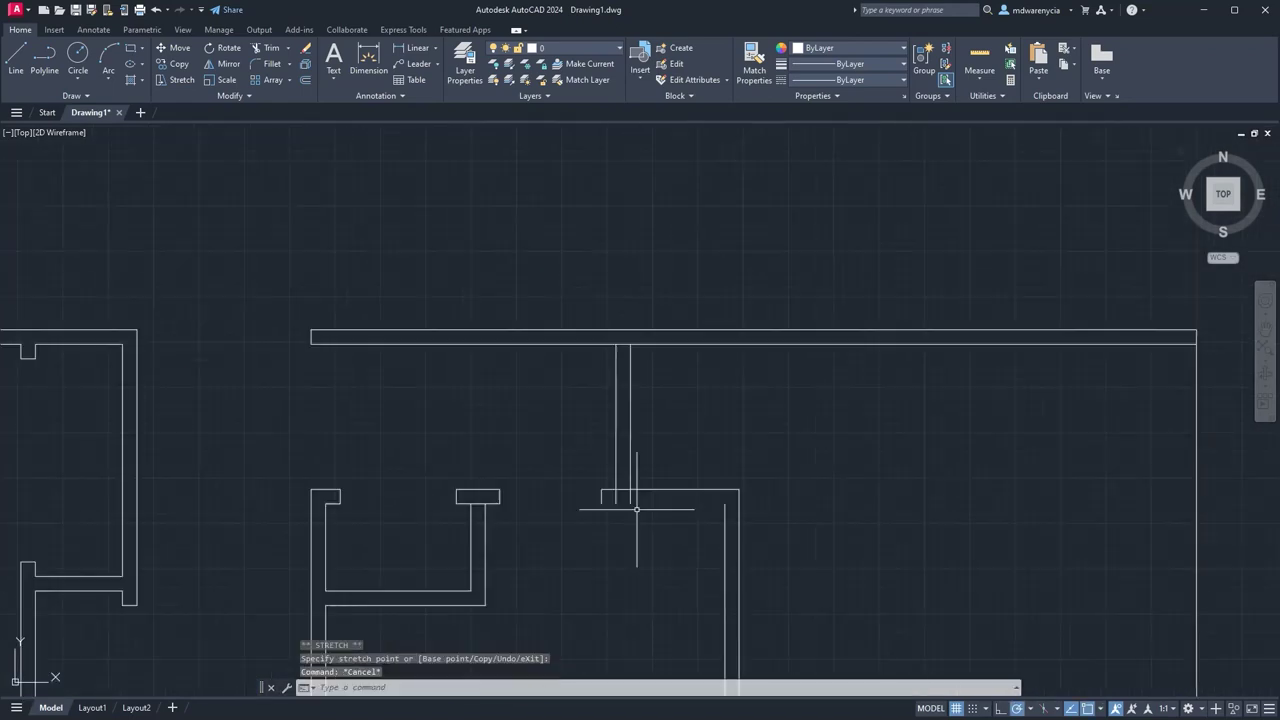
click(628, 487)
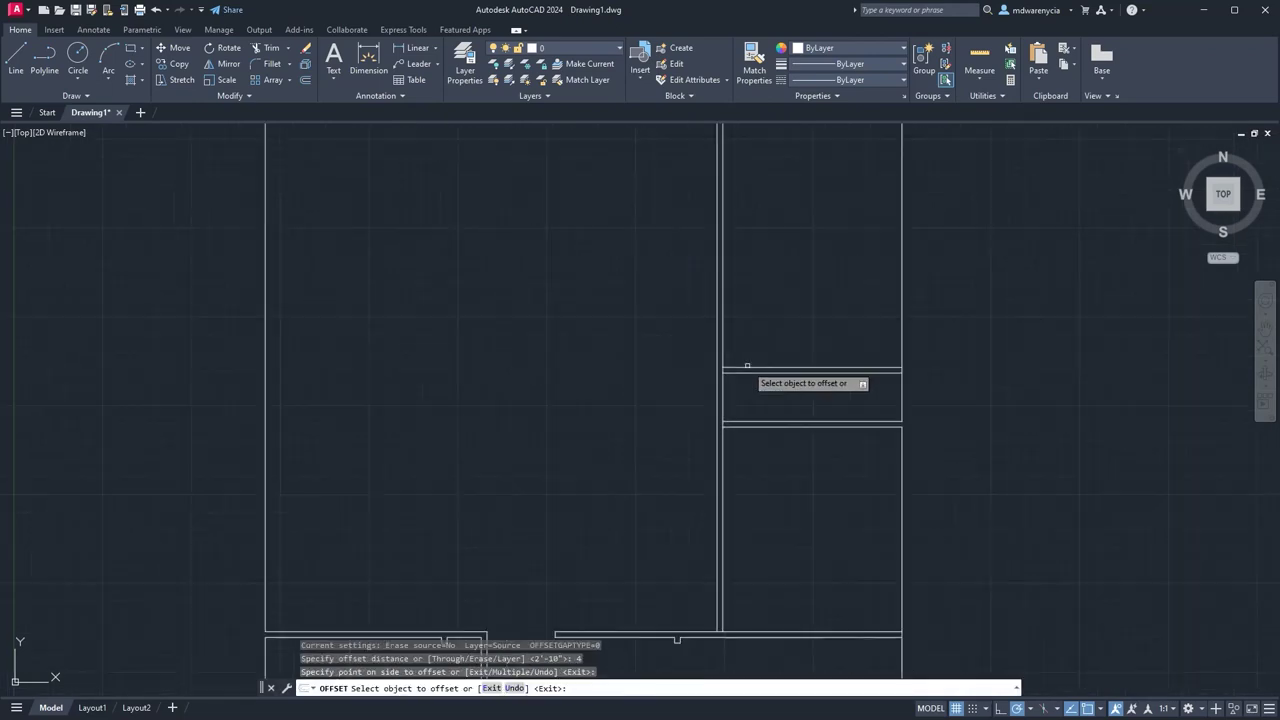
key(Escape)
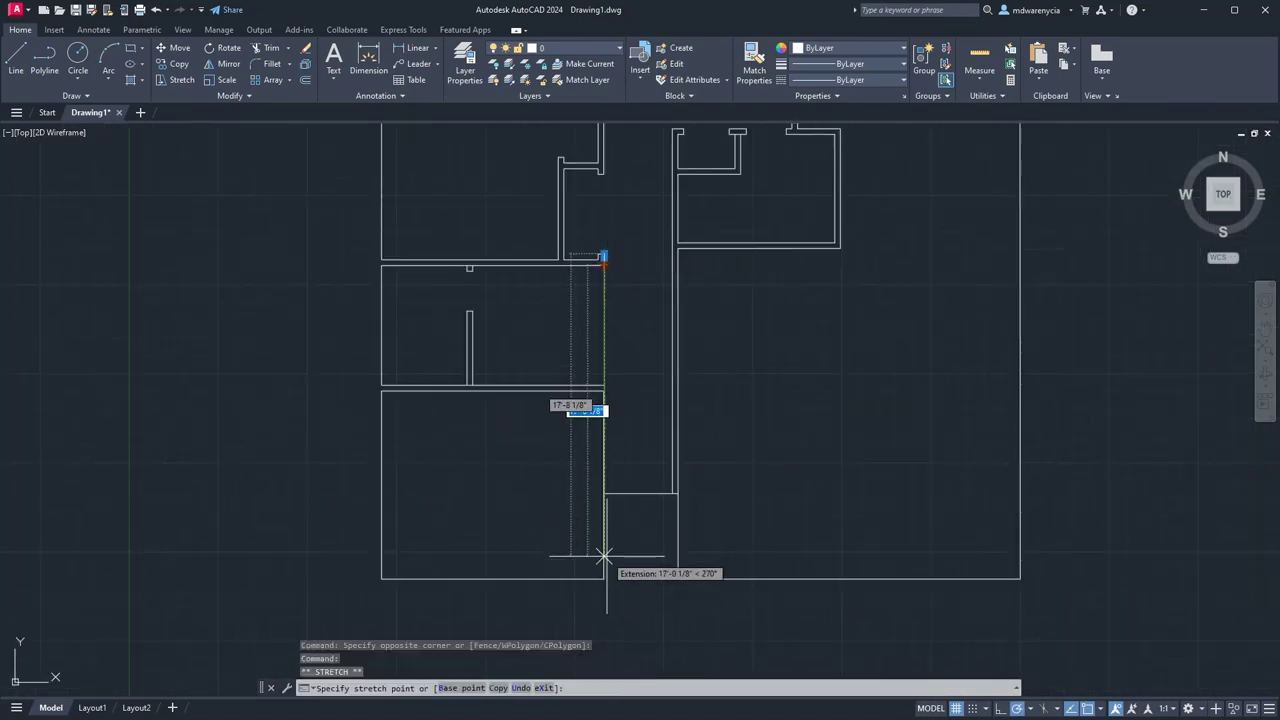
key(Escape)
key(Escape)
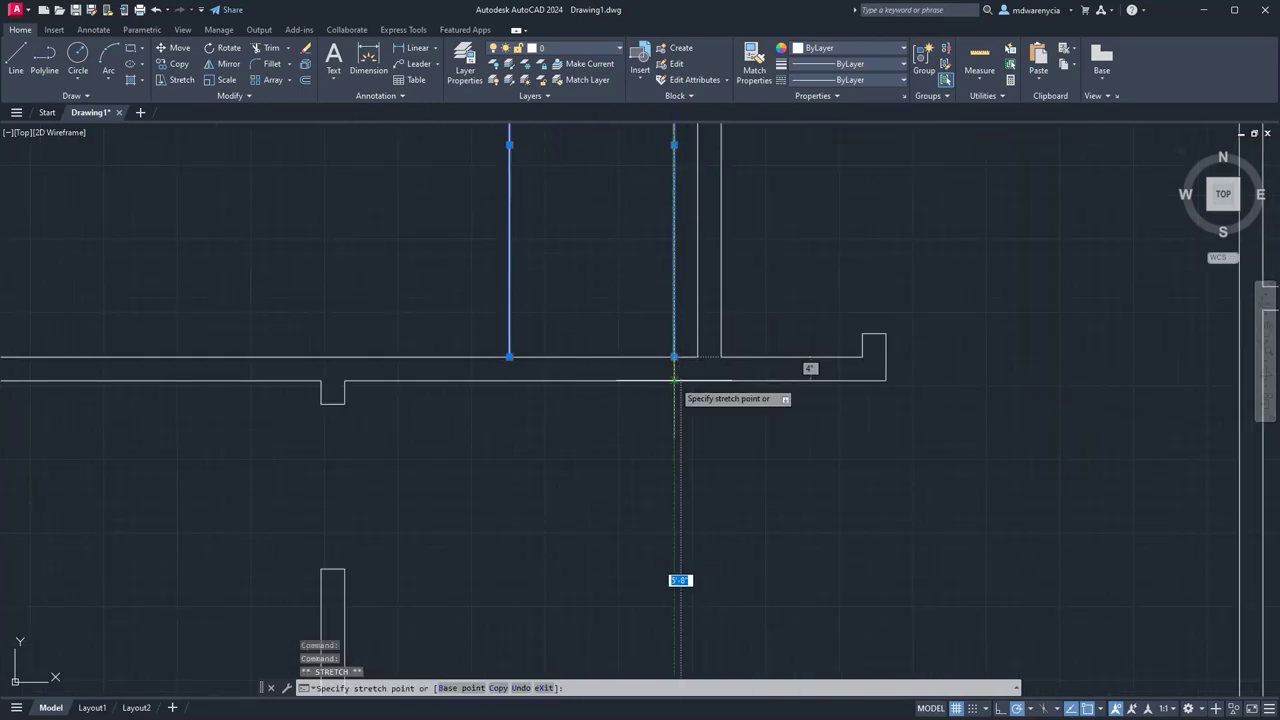
Shorten the two vertical lines above the middle room to jamb lines spanning its 4" upper wall.
click(674, 380)
click(598, 307)
scroll(559, 295, down, 3)
click(553, 213)
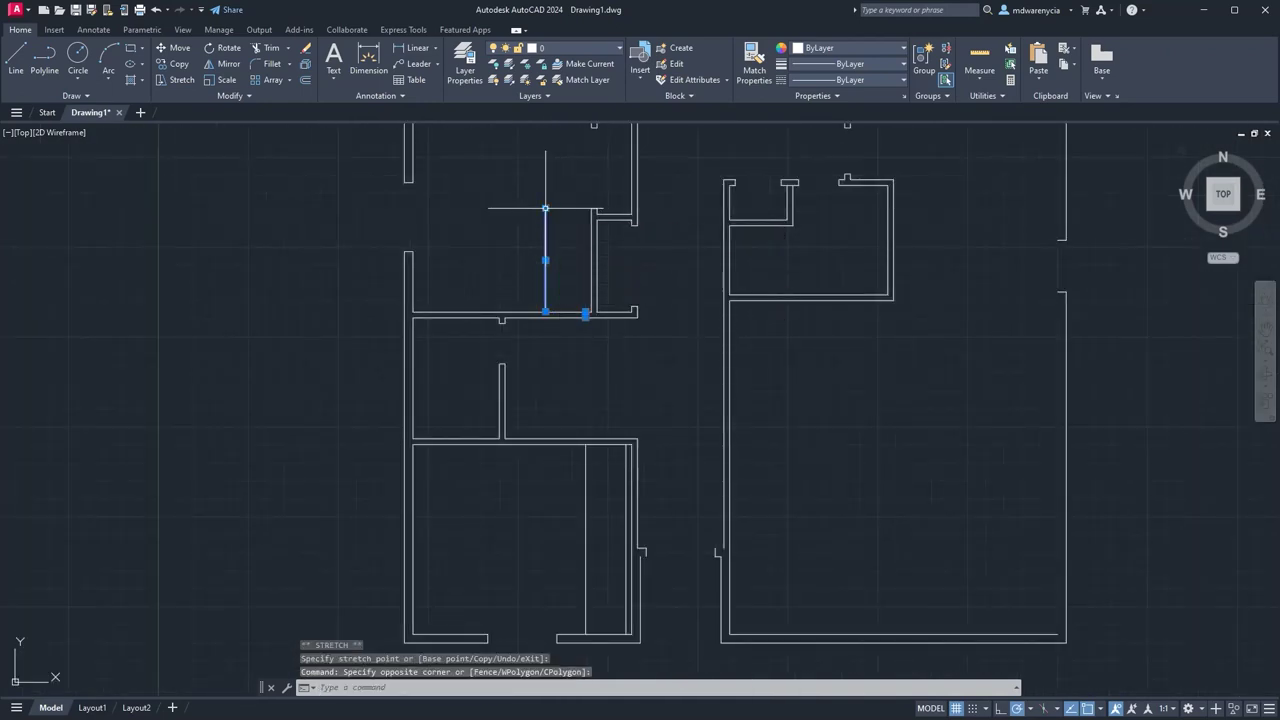
click(545, 208)
click(546, 318)
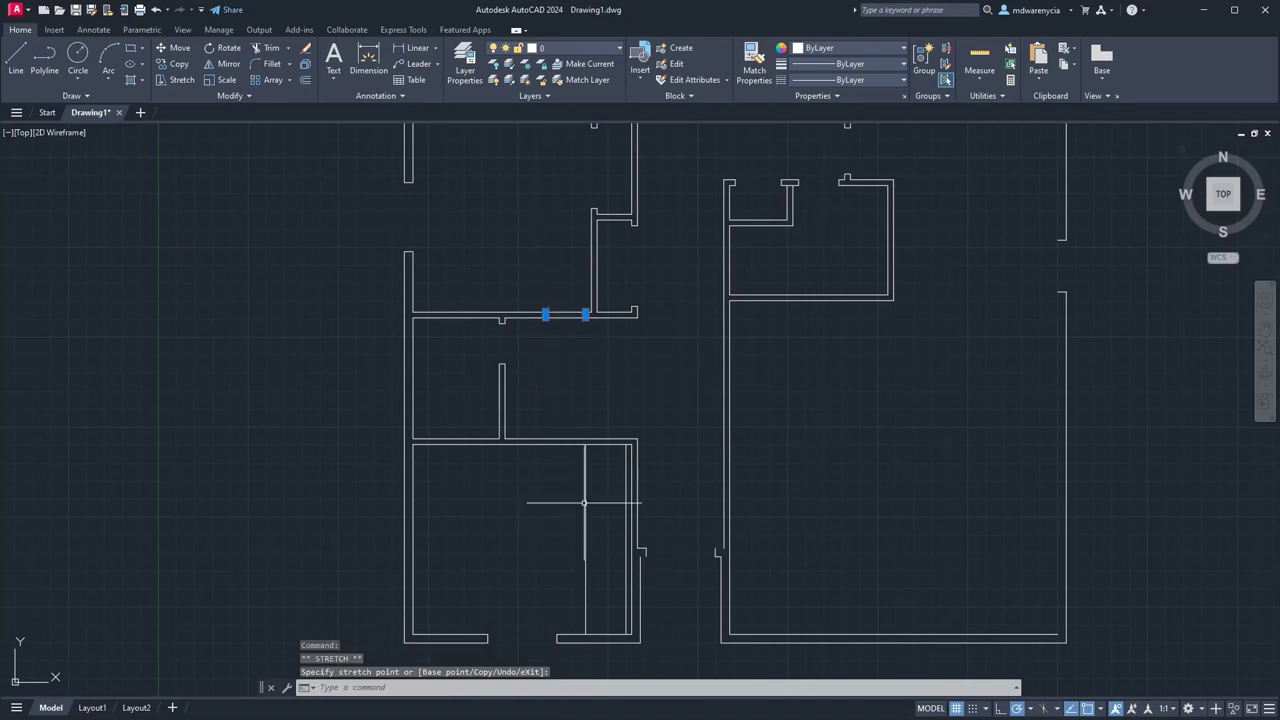
Shorten the two vertical lines inside the bottom room to jamb lines spanning its upper wall.
click(588, 545)
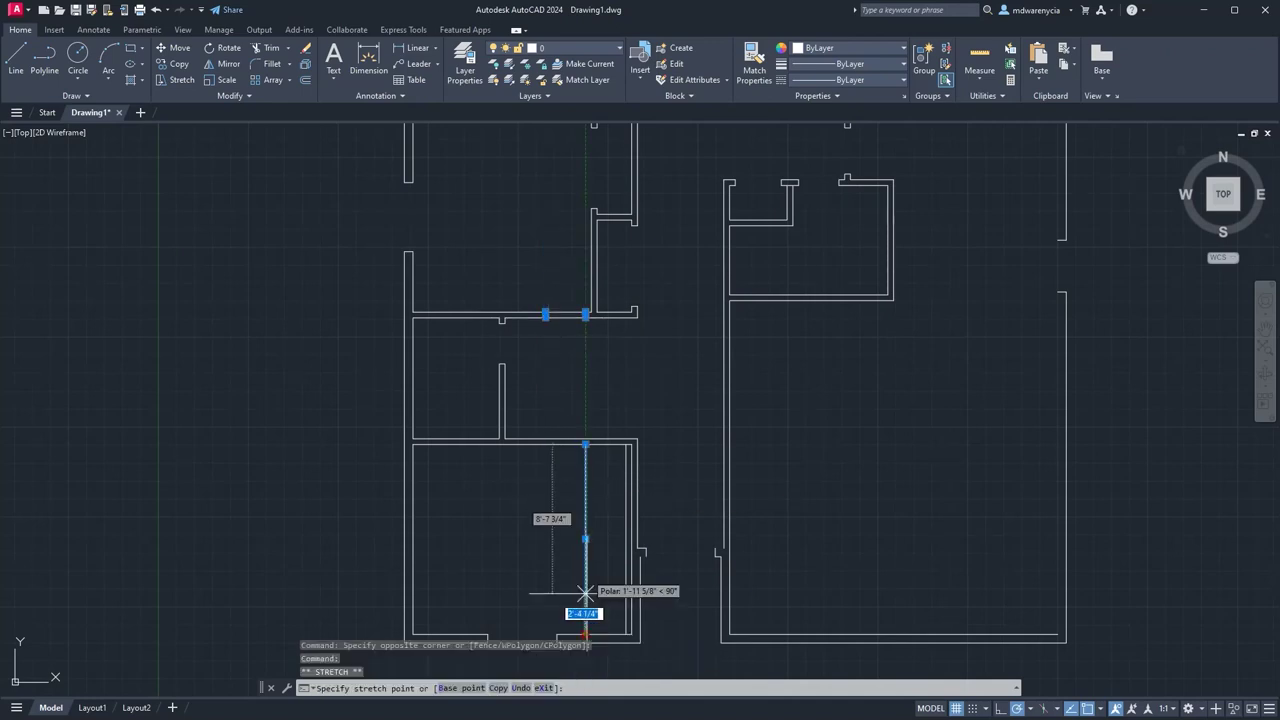
scroll(589, 480, up, 4)
click(585, 386)
middle_drag(608, 411, 594, 327)
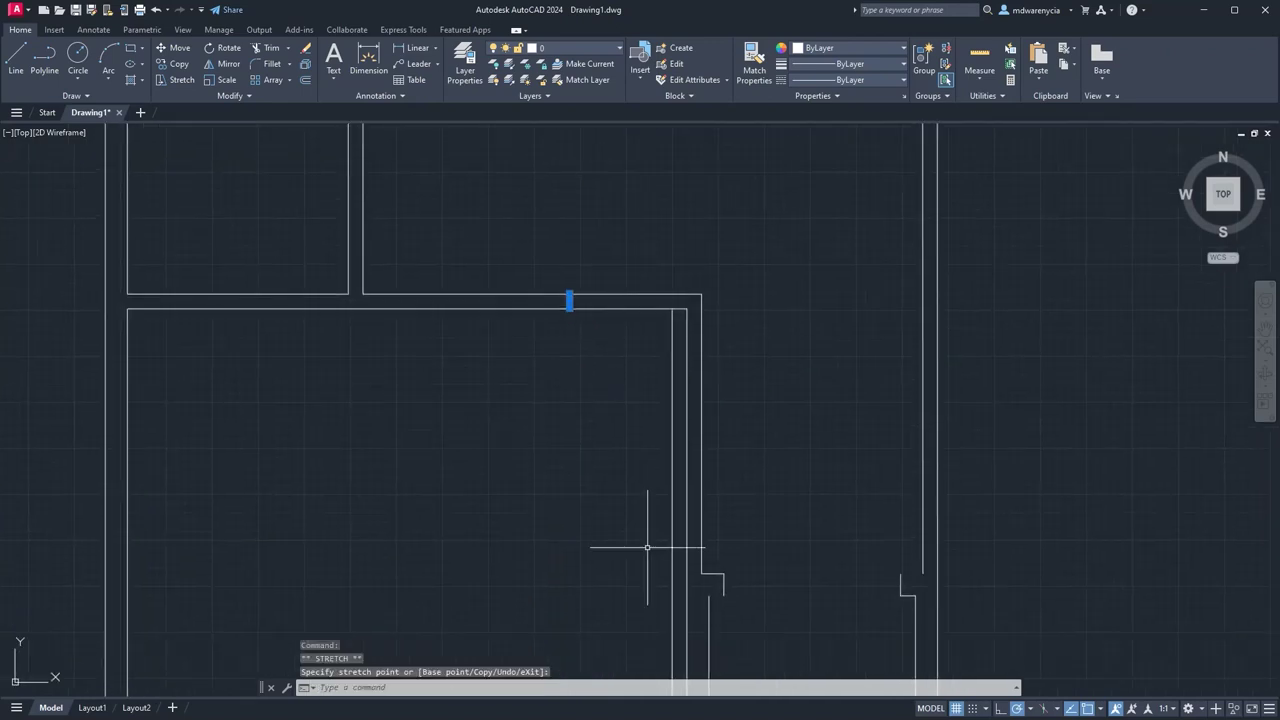
click(676, 527)
scroll(650, 515, down, 2)
scroll(662, 518, down, 6)
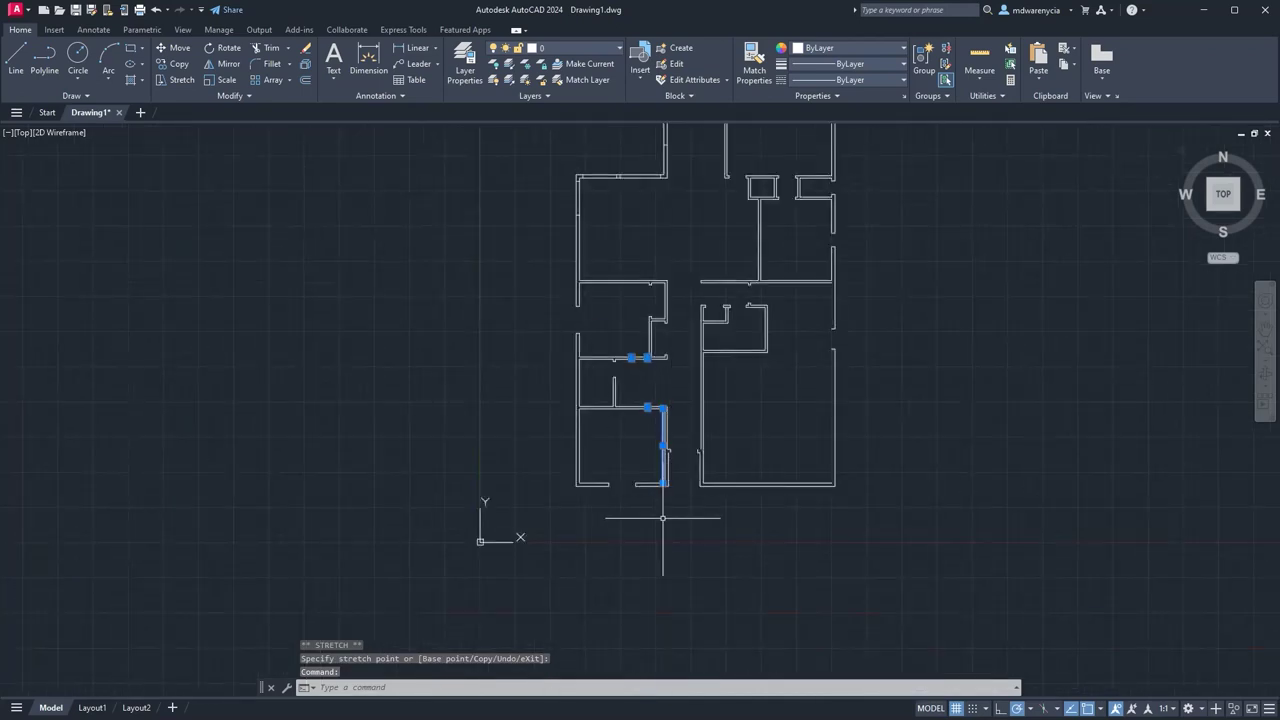
click(663, 481)
scroll(662, 470, up, 8)
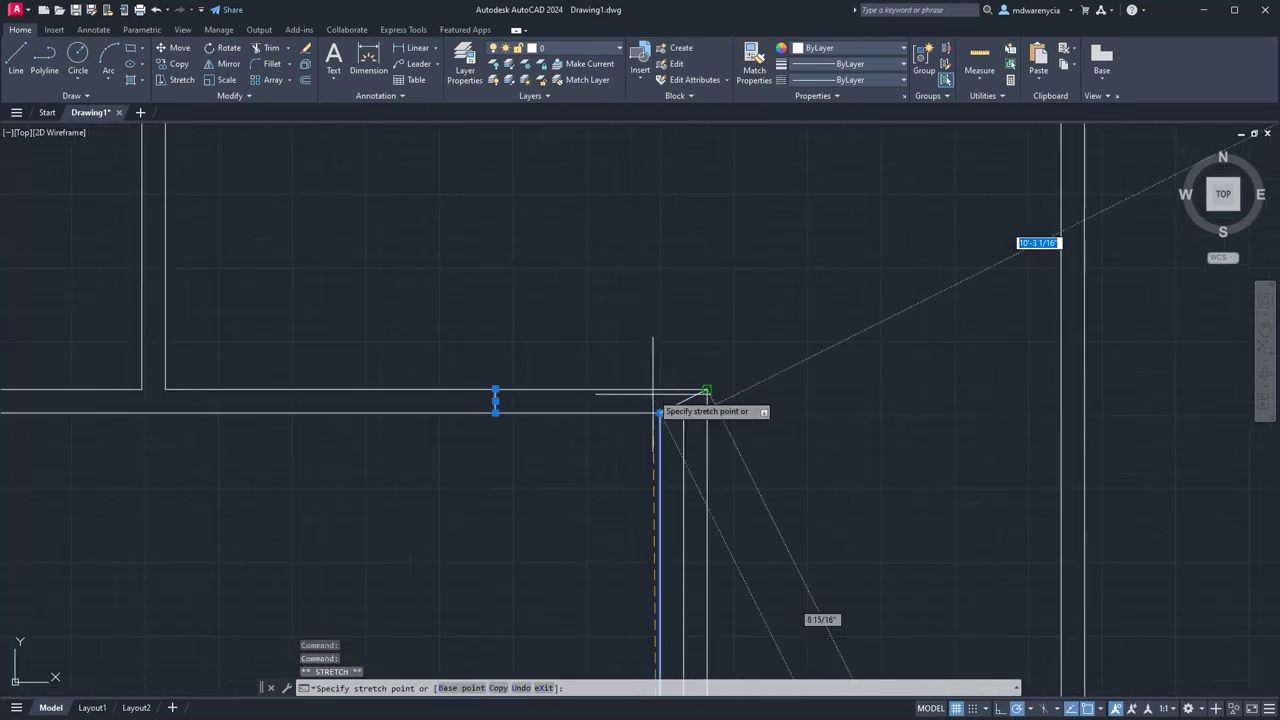
scroll(660, 411, down, 8)
key(Escape)
Trim the door openings between the jamb lines in the middle room's upper wall and the bottom room's upper wall.
click(757, 466)
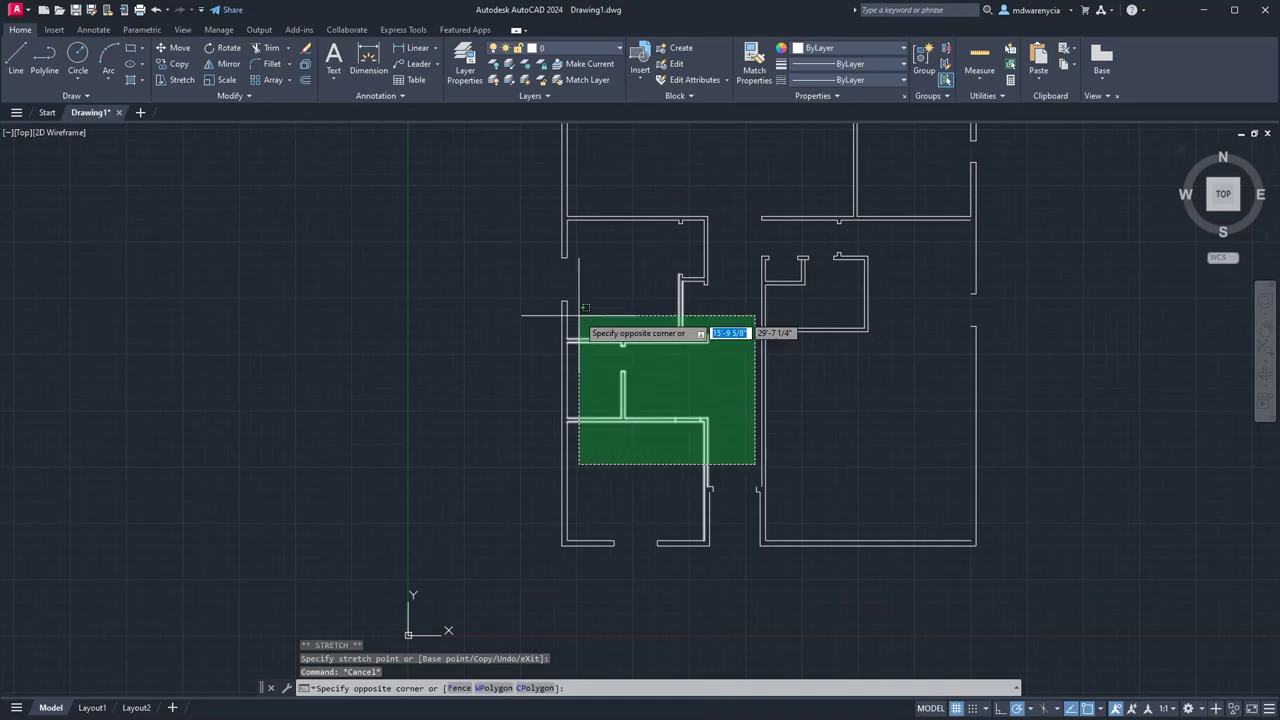
click(571, 314)
text(tr)
key(Return)
mouse_move(666, 355)
mouse_down()
mouse_move(666, 334)
mouse_move(692, 448)
mouse_up()
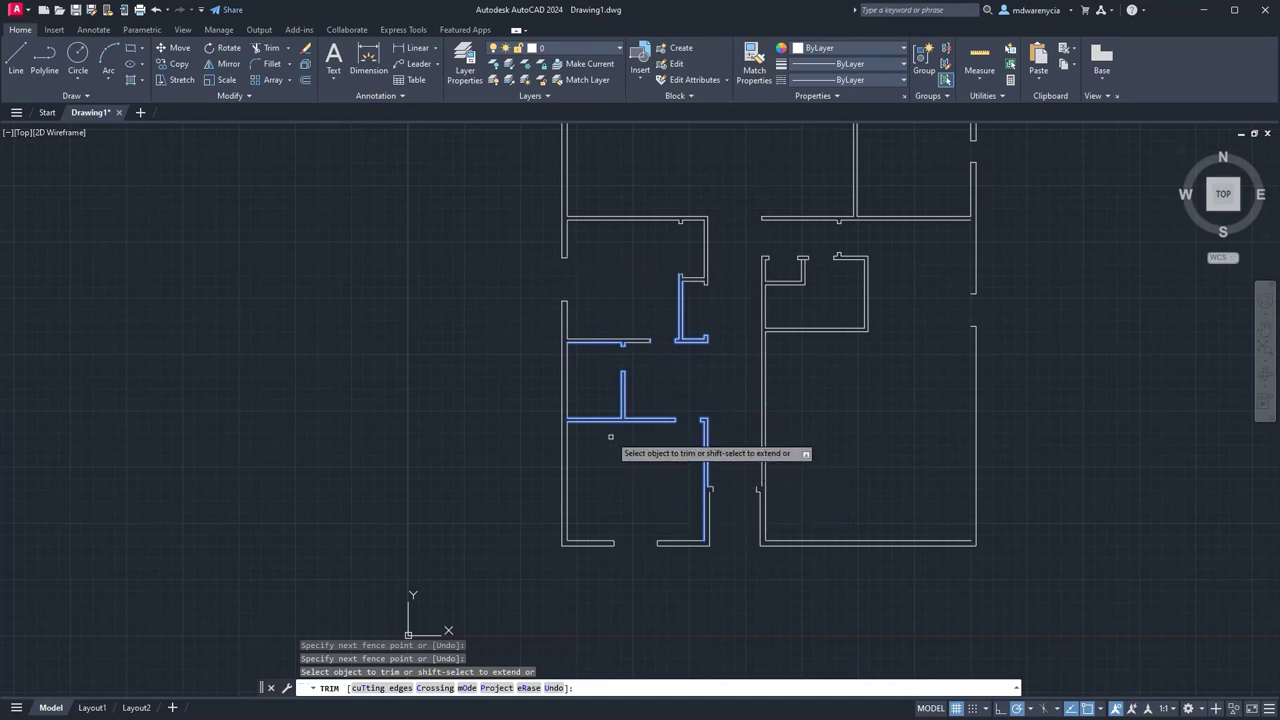
Draw a short line across the thickness of the left outer wall, at the middle of the small middle room.
key(Escape)
text(l)
key(space)
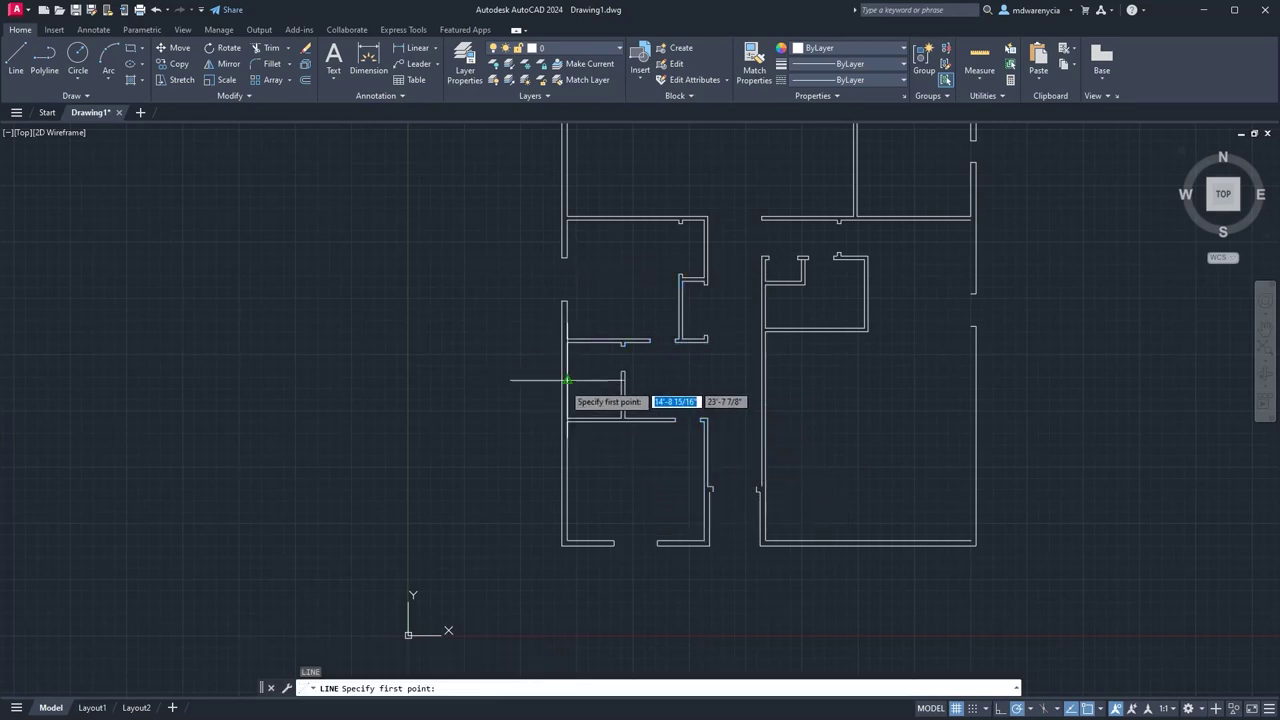
key(Escape)
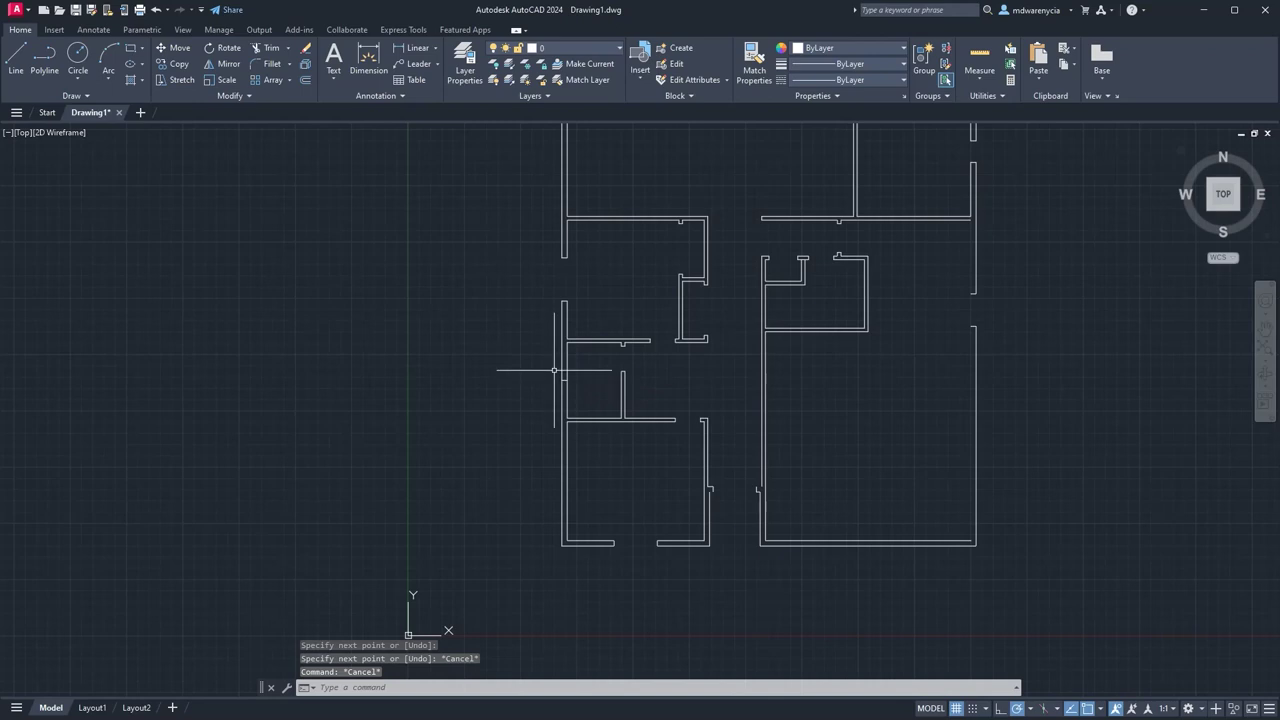
click(559, 377)
click(567, 380)
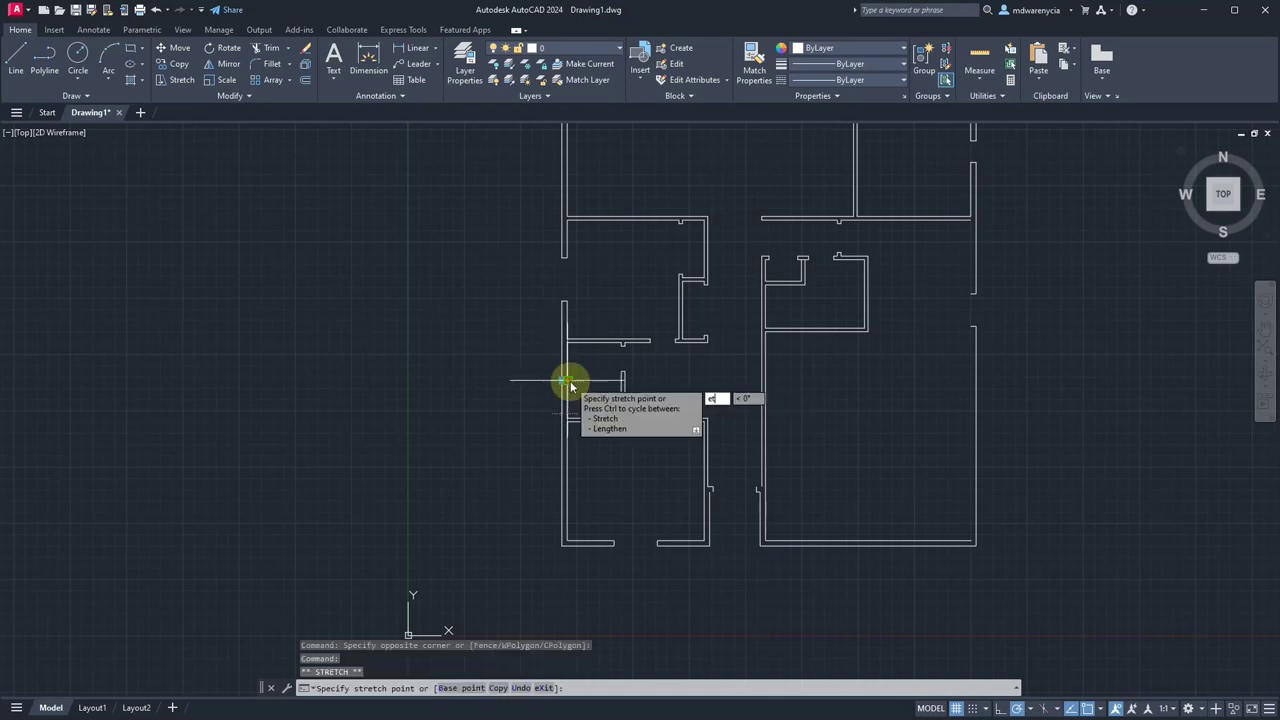
key(Escape)
Offset the short line across the left outer wall by 1' upward and 1' downward.
scroll(562, 376, up, 4)
text(off)
key(Return)
text(1)
key(Return)
click(566, 378)
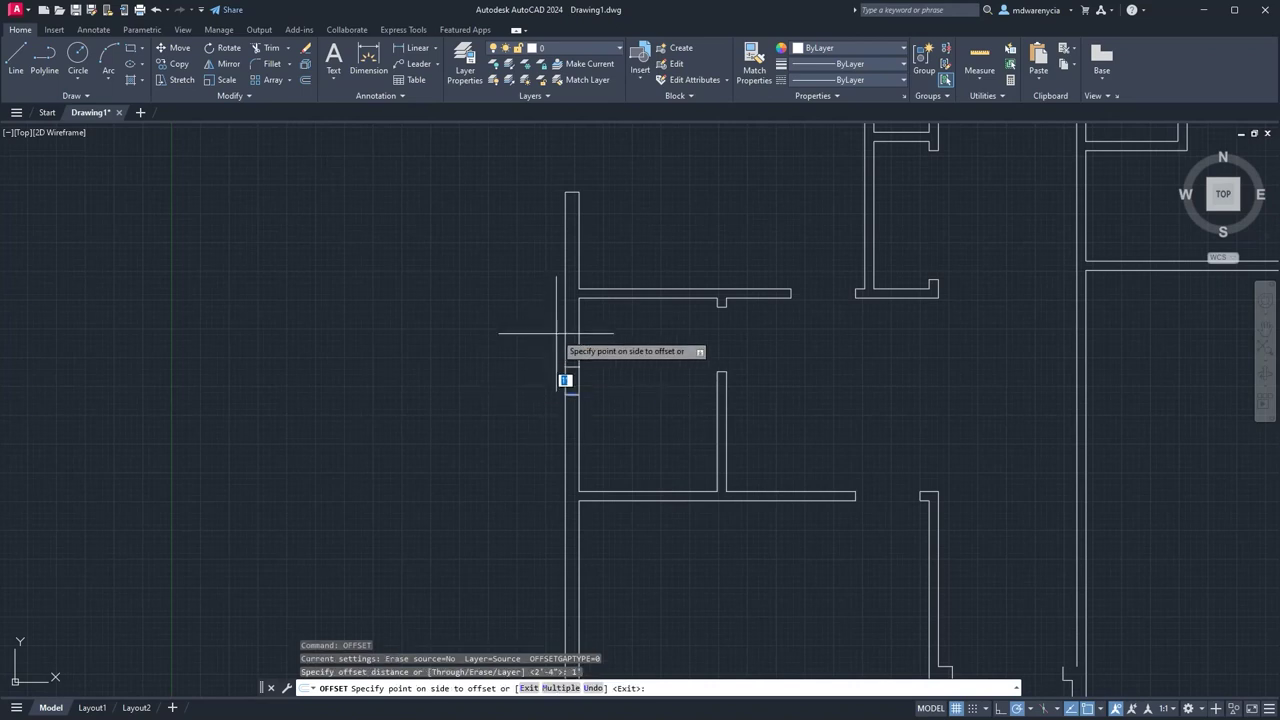
click(550, 426)
click(574, 395)
click(600, 428)
key(Escape)
Erase the original centre line between the two offset jamb lines in the left outer wall.
click(541, 381)
click(621, 399)
click(620, 399)
key(Delete)
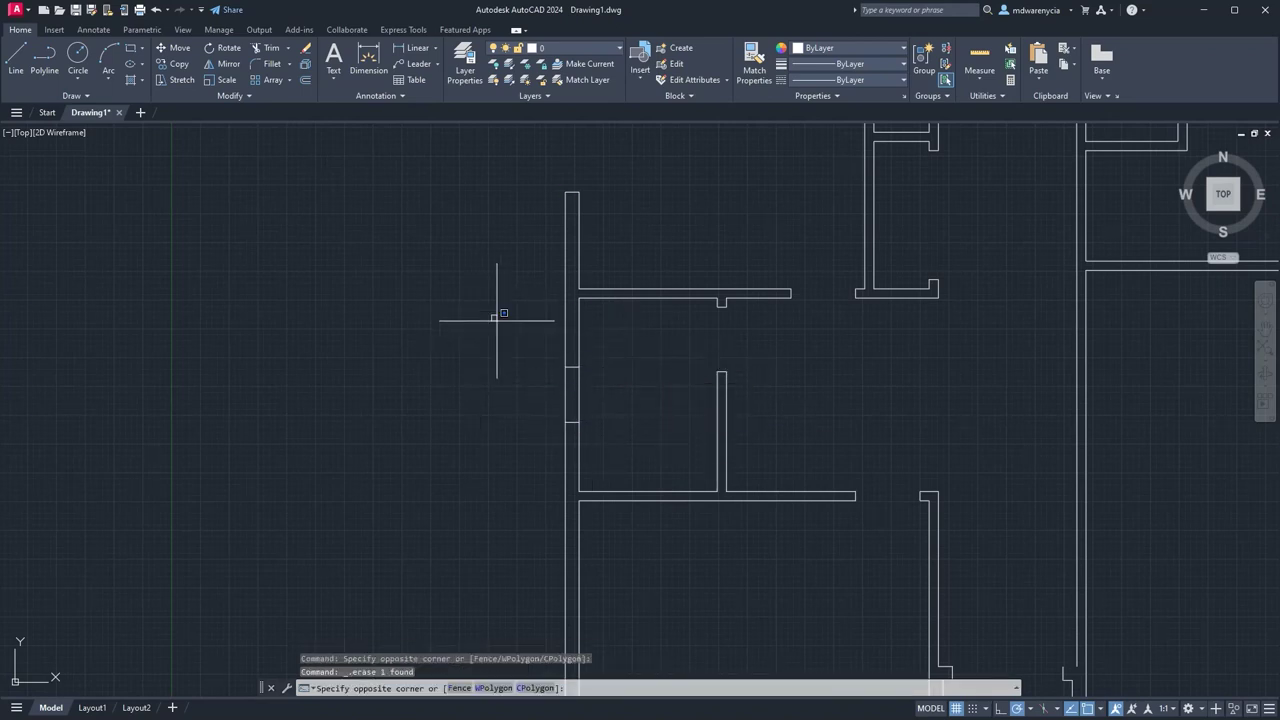
Trim both wall lines between the jambs to open the left outer wall of the small middle room.
click(632, 438)
text(trim)
key(Return)
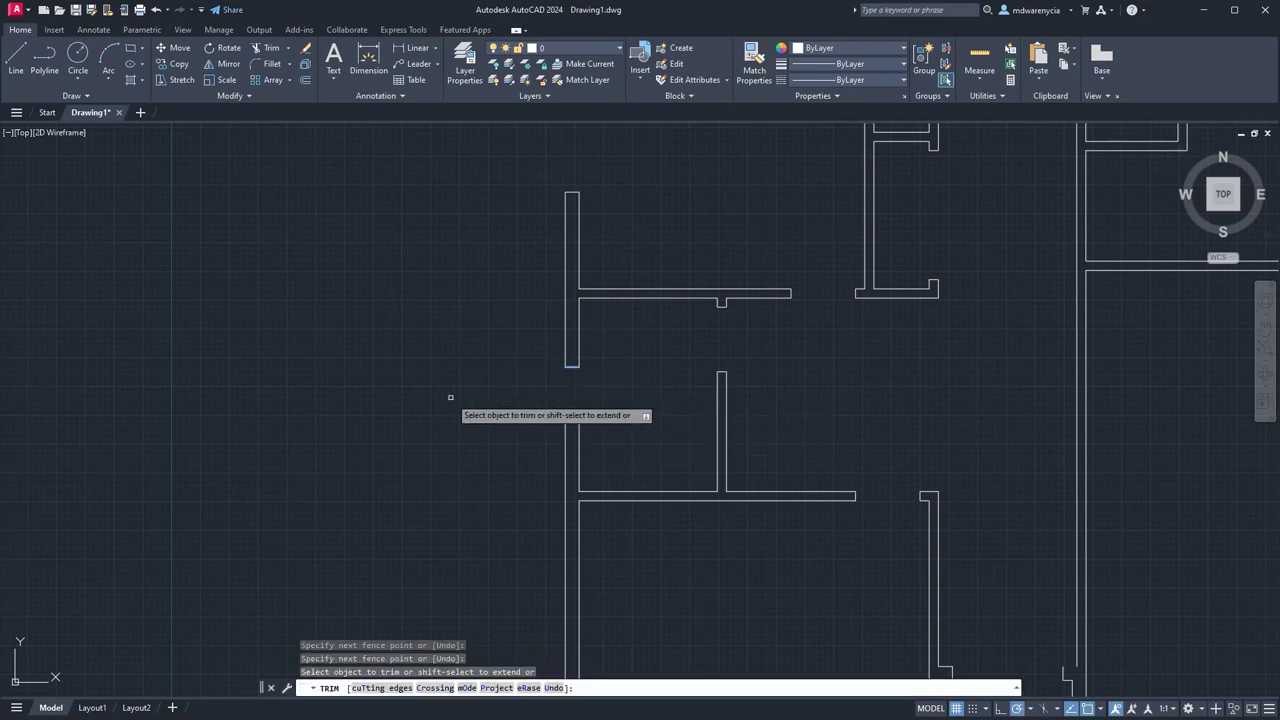
click(450, 398)
key(Escape)
Trim the openings between jamb lines in the plan's upper-left outer walls, leaving a corner piece and a small column in the horizontal stretch.
scroll(530, 539, down, 2)
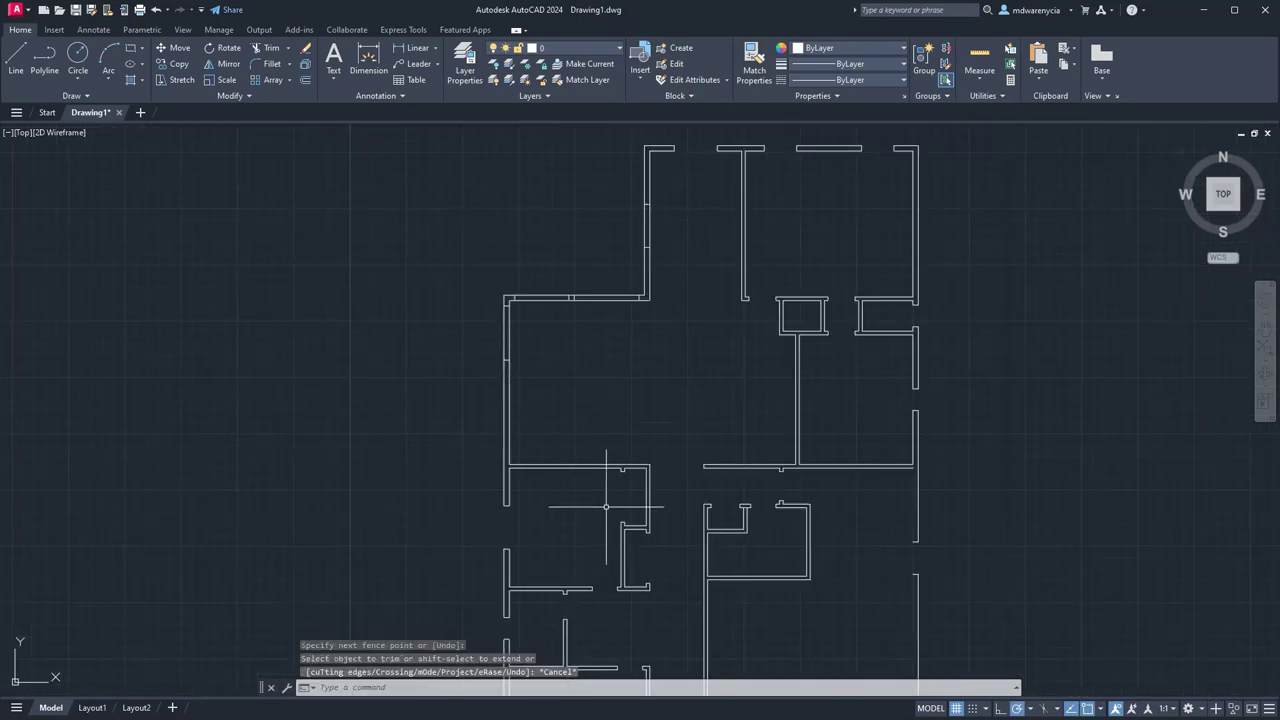
click(738, 400)
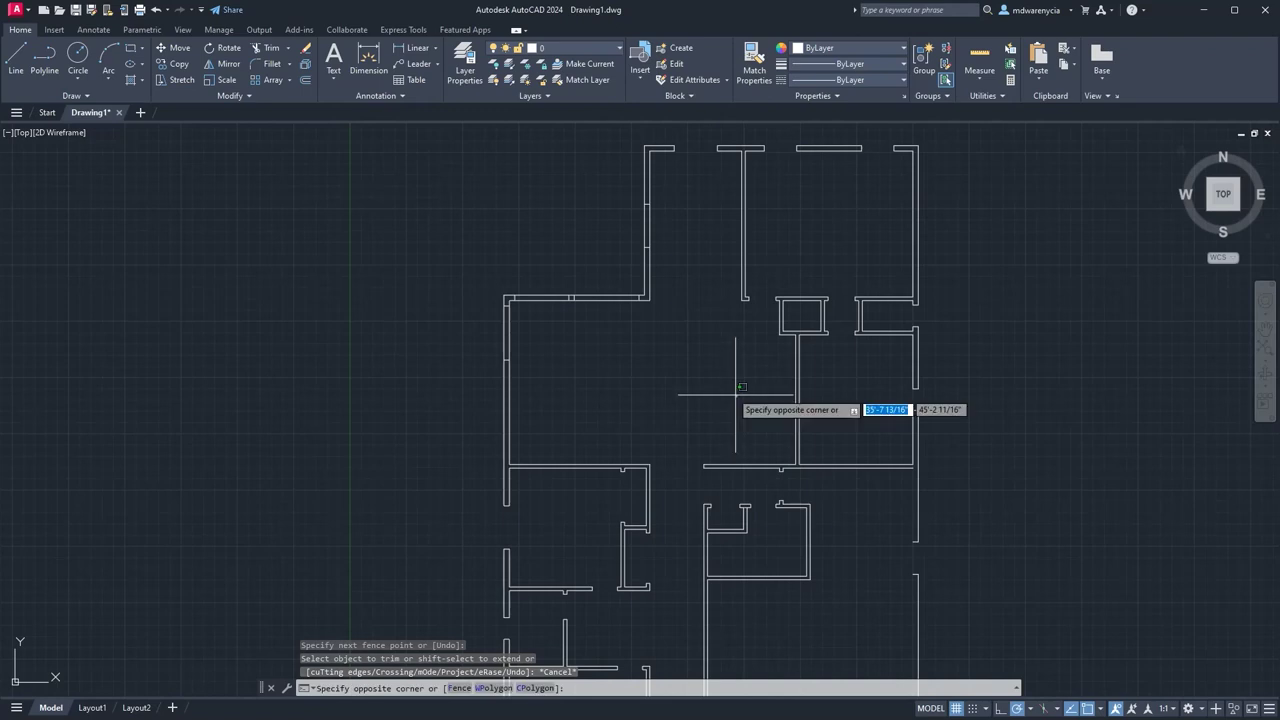
click(464, 153)
text(trim)
key(Return)
click(678, 225)
click(635, 226)
click(614, 330)
click(600, 262)
key(Return)
click(546, 333)
click(538, 281)
click(546, 334)
click(458, 335)
click(458, 335)
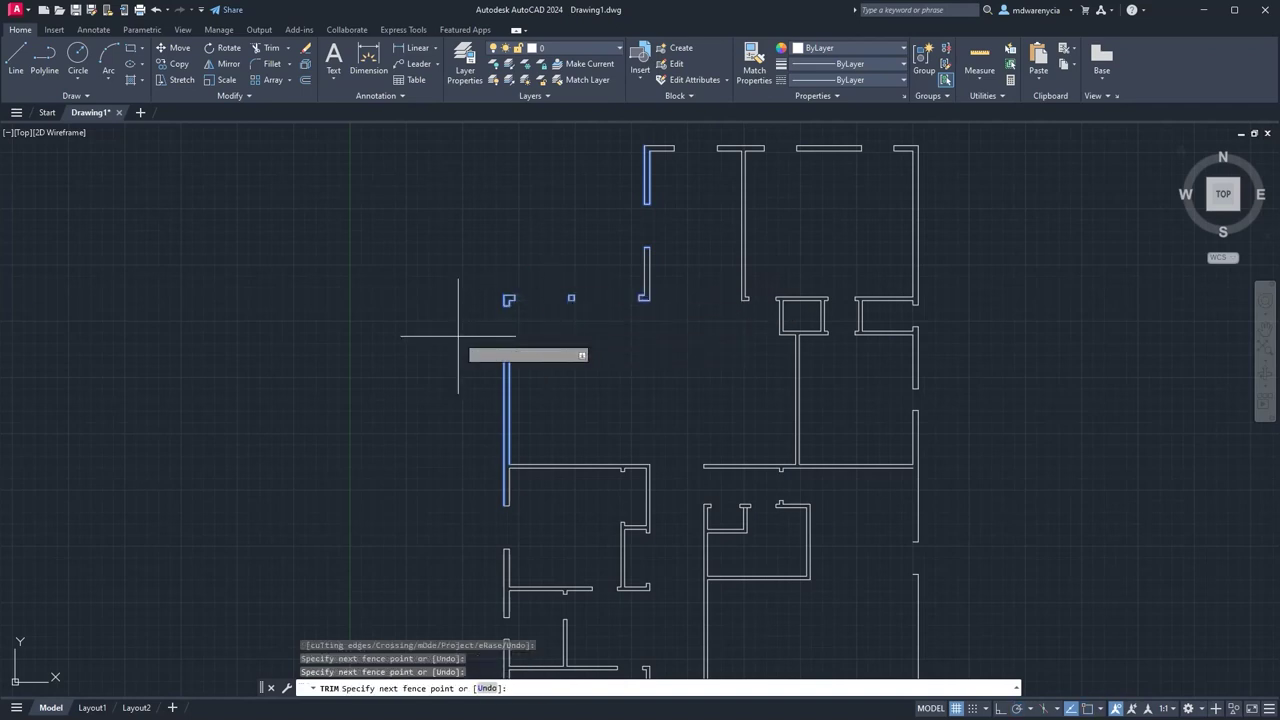
key(Escape)
middle_drag(358, 421, 366, 378)
scroll(366, 378, down, 3)
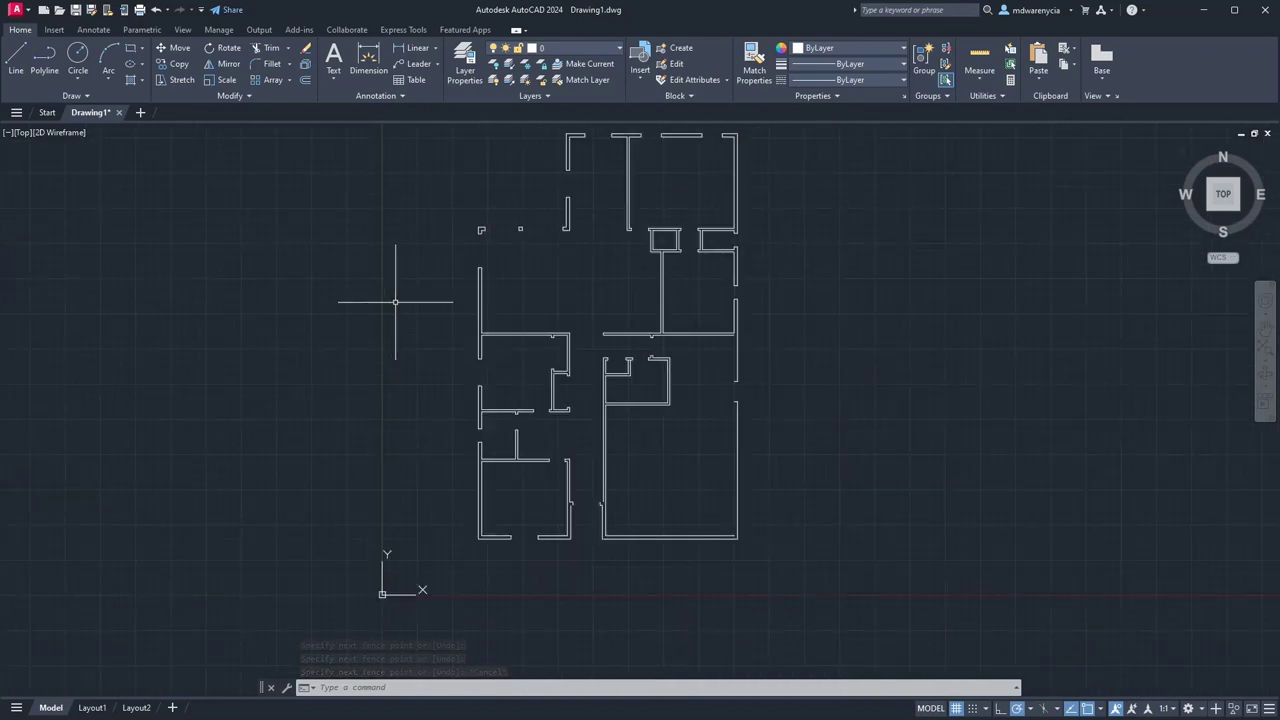
key(Escape)
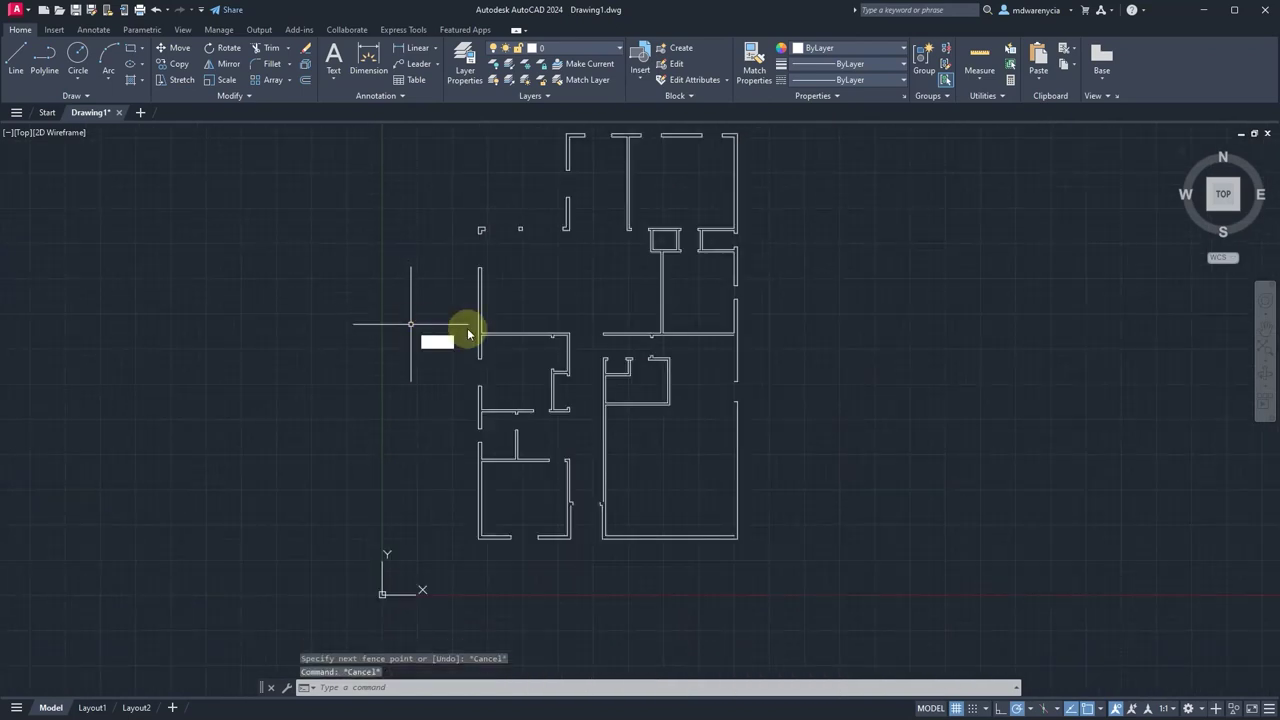
Draw the inner face of the right outer wall from the opening's upper jamb up to the horizontal wall.
text(l)
key(Return)
scroll(720, 337, up, 6)
click(803, 519)
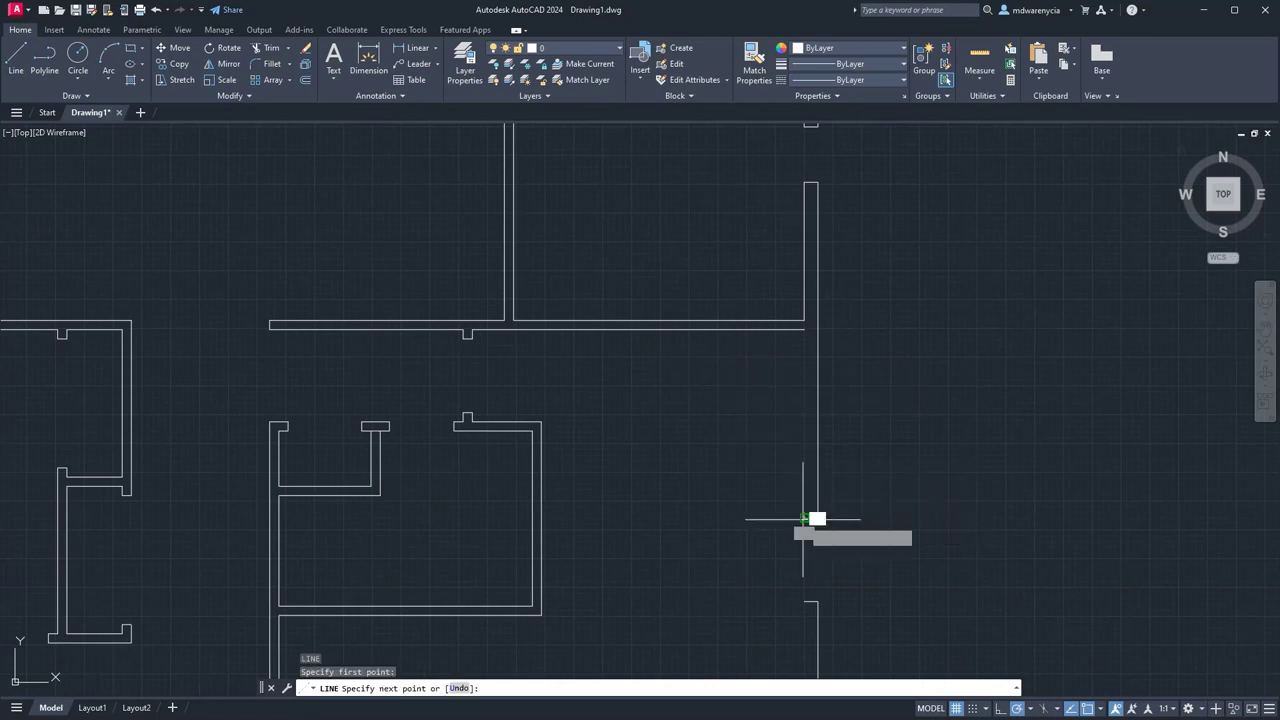
click(804, 329)
key(Return)
Draw the inner face of the right outer wall from the opening's lower jamb down to the large room's bottom inner corner.
middle_drag(664, 396, 606, 12)
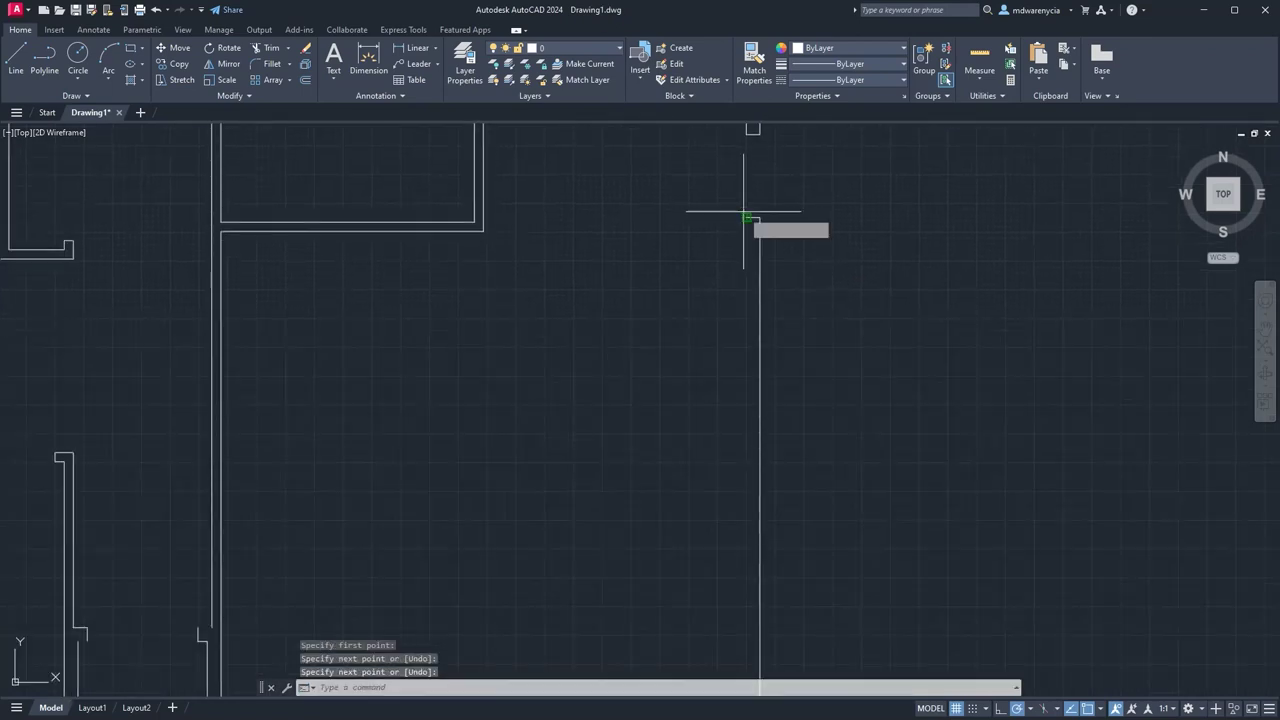
key(Return)
click(746, 217)
middle_drag(671, 644, 681, 320)
click(756, 441)
middle_drag(360, 317, 809, 391)
key(Return)
Close the gaps at the two wall stubs flanking the bottom entrance passage with short horizontal lines.
key(Return)
click(657, 378)
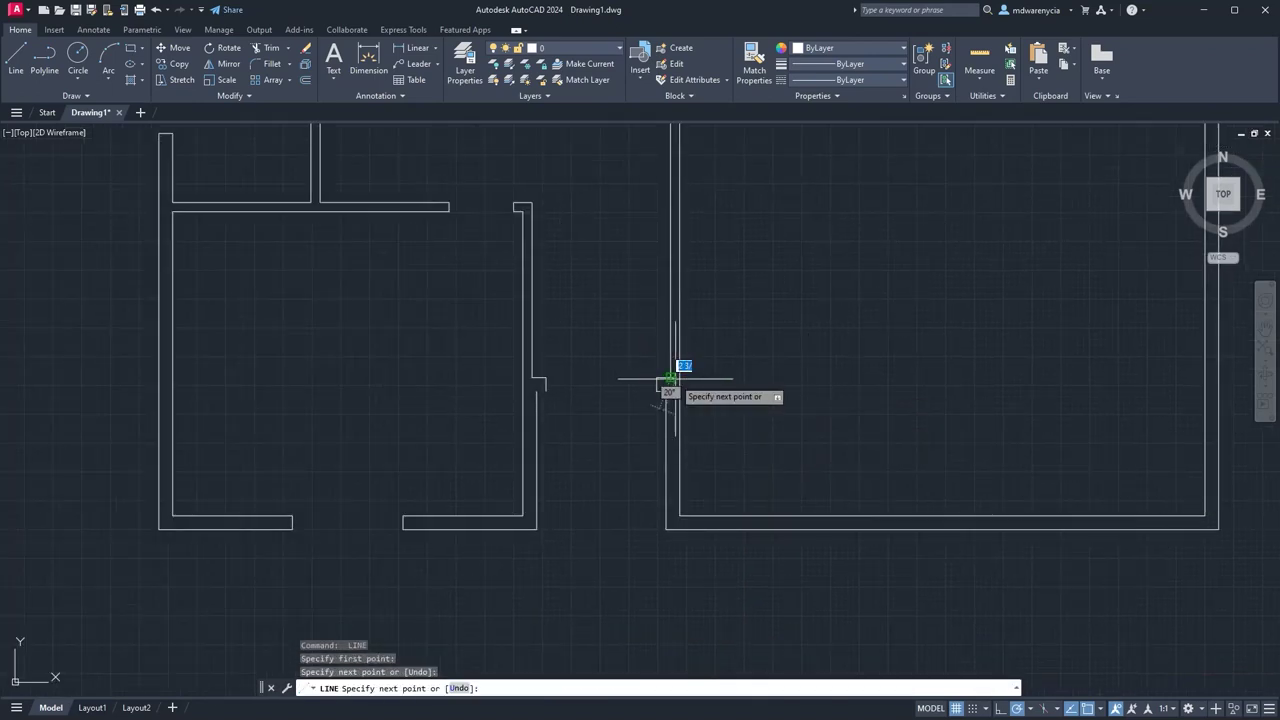
click(676, 379)
key(Return)
key(Return)
click(546, 391)
key(Escape)
key(Escape)
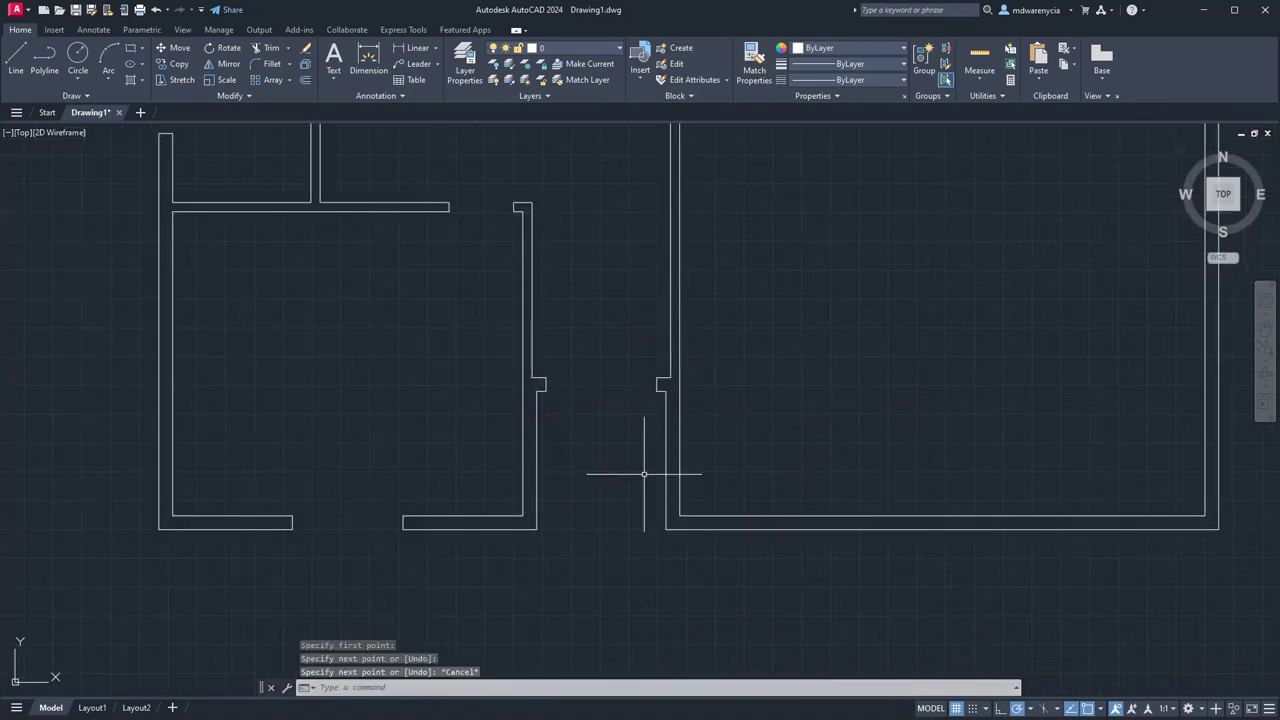
Trim the short line separating the small closet's right side wall from the wall piece above it.
scroll(634, 471, down, 2)
mouse_move(669, 341)
middle_down()
mouse_move(619, 407)
mouse_move(554, 542)
middle_up()
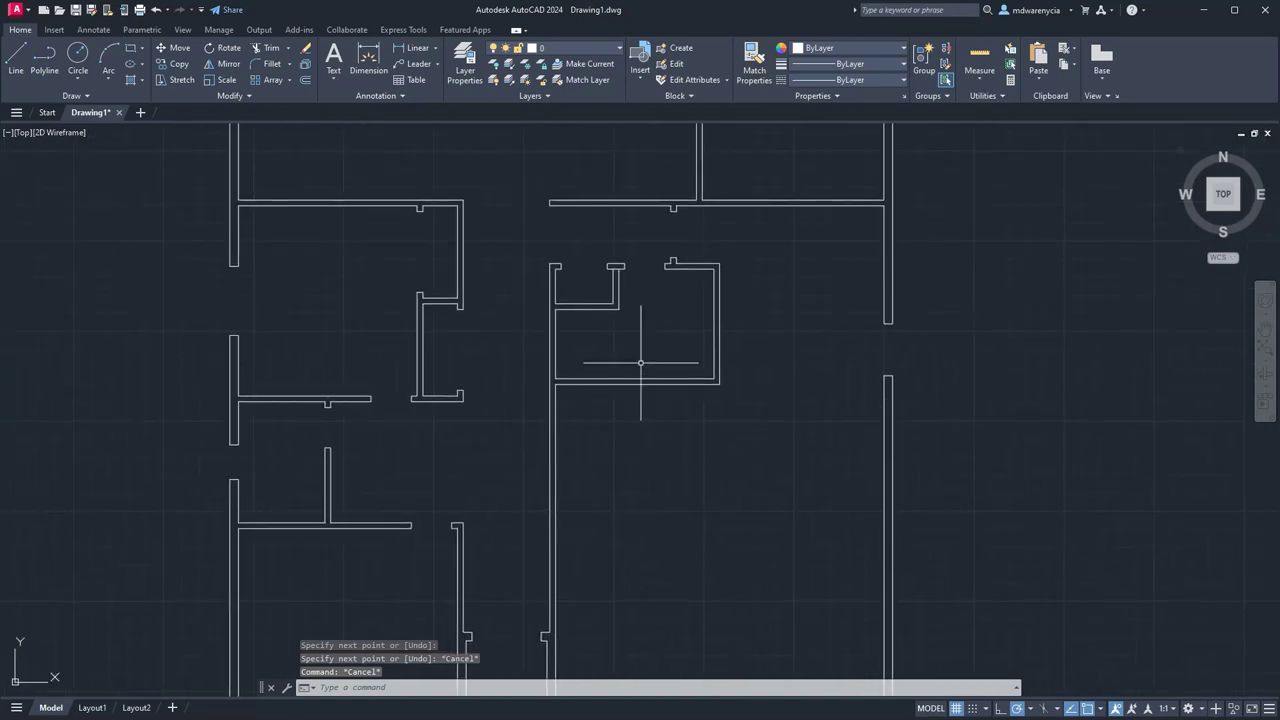
scroll(523, 337, down, 4)
scroll(641, 391, up, 4)
scroll(641, 391, up, 4)
click(581, 214)
click(493, 164)
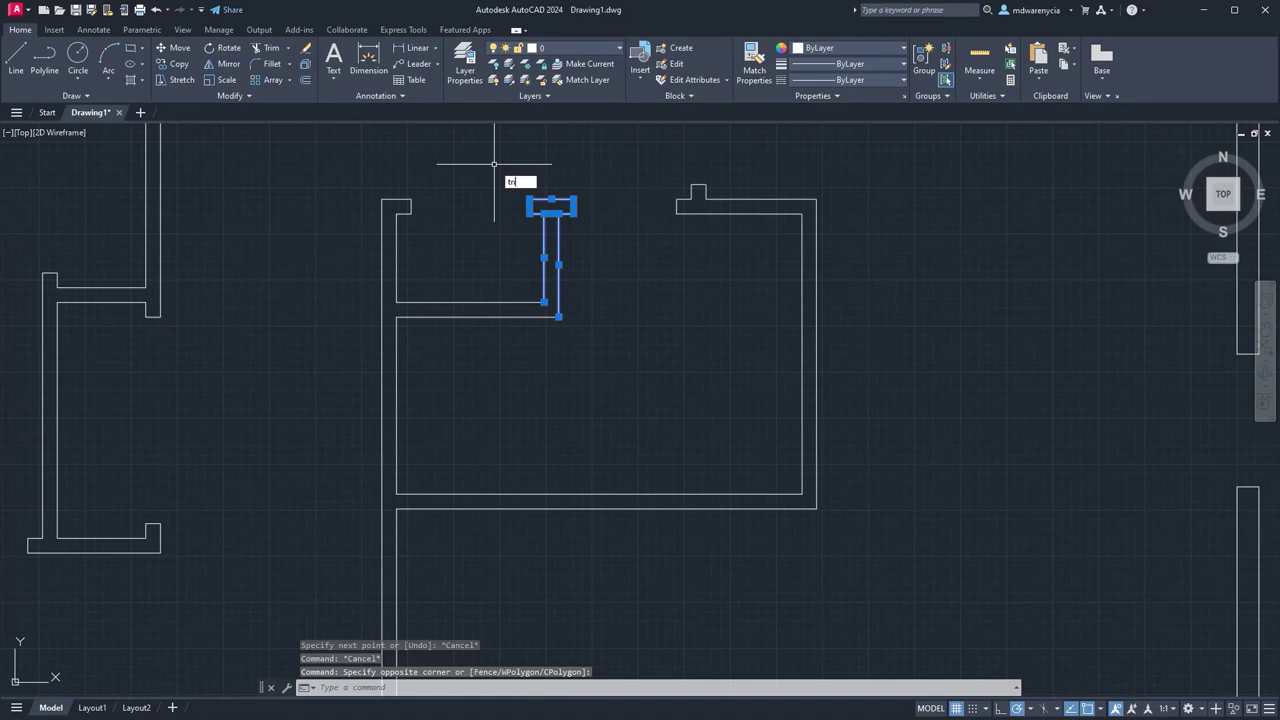
text(tr)
key(space)
drag(548, 208, 556, 228)
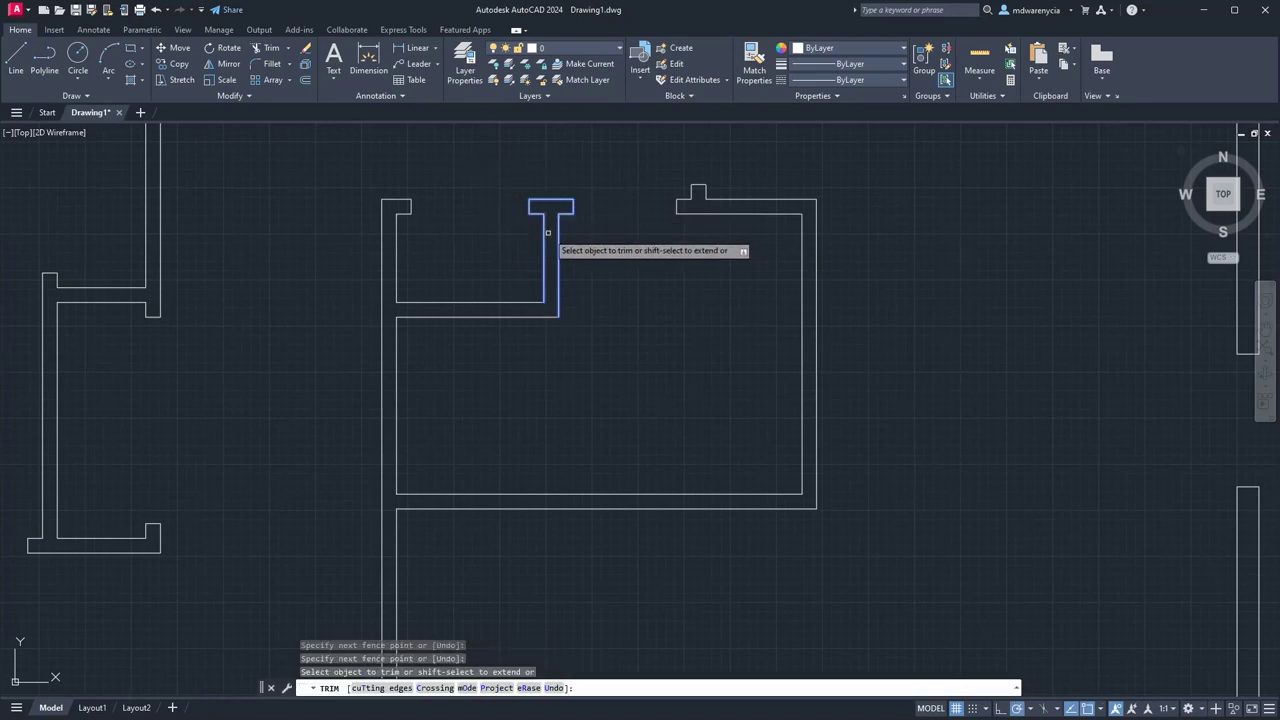
key(Escape)
scroll(702, 322, down, 5)
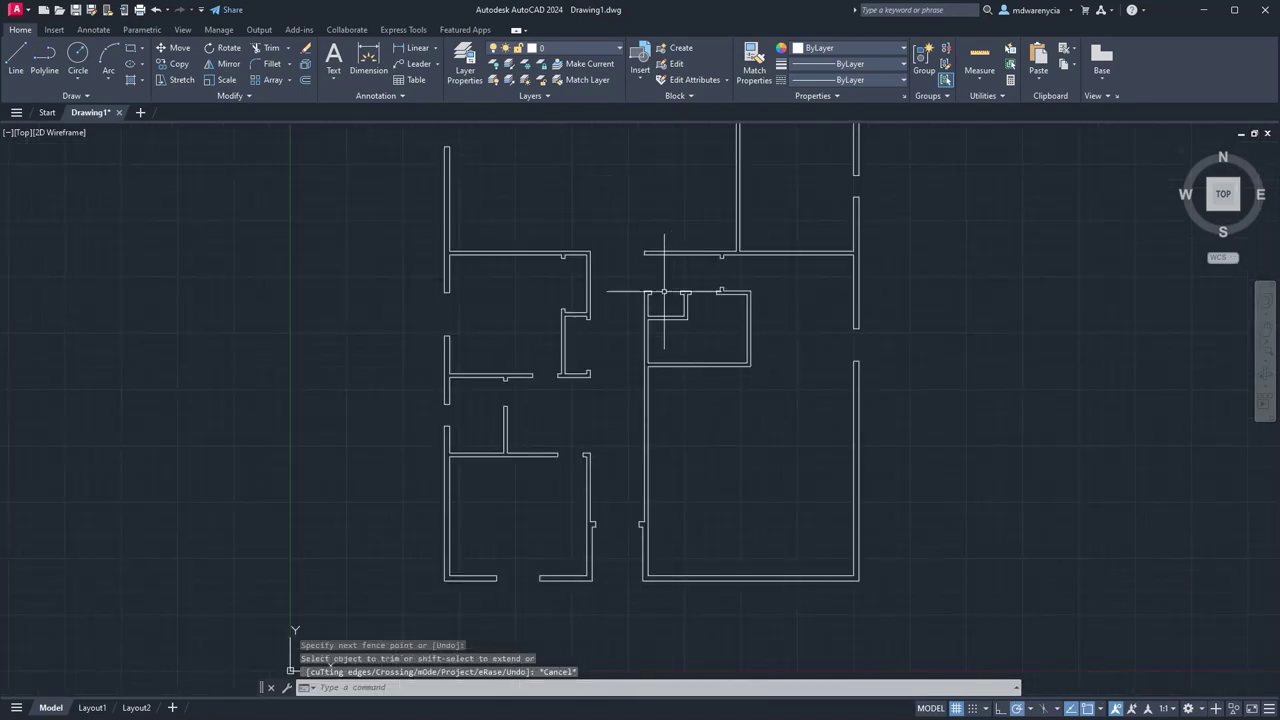
middle_drag(664, 292, 531, 515)
key(Escape)
key(Escape)
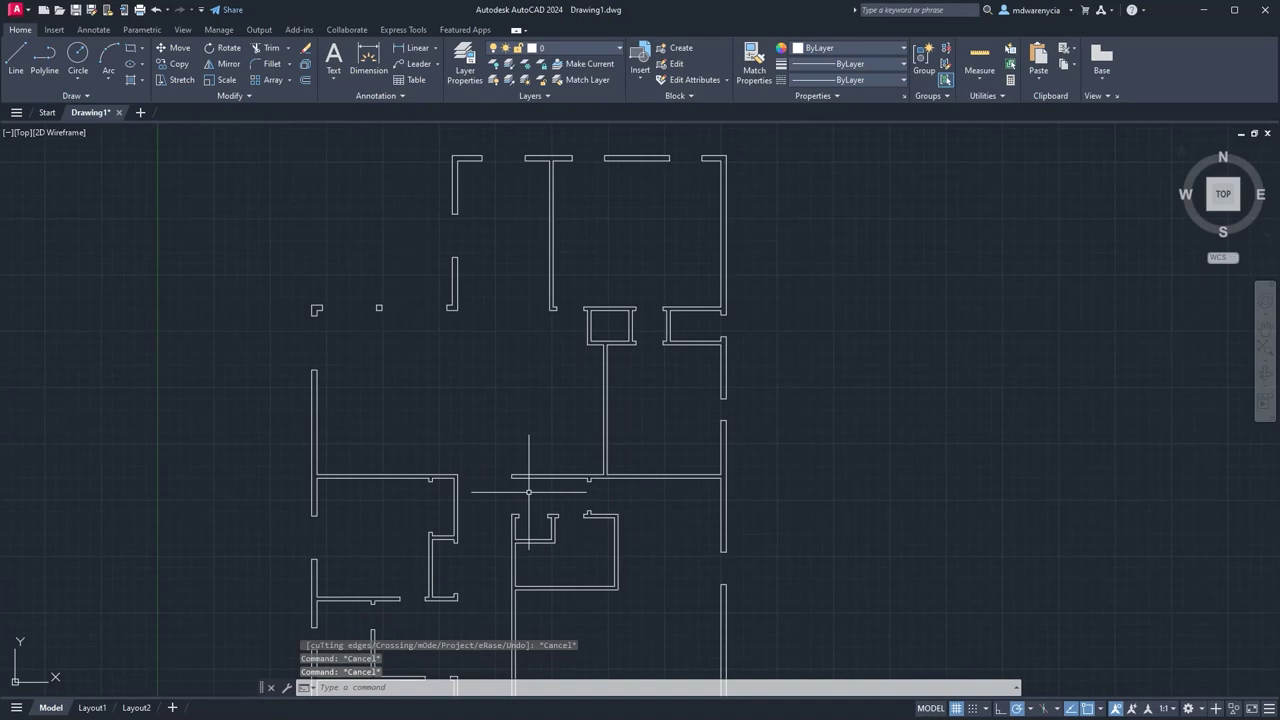
Start a solid hatch and fill the first three wall sections along the plan's upper edge, including the vertical divider.
key(Return)
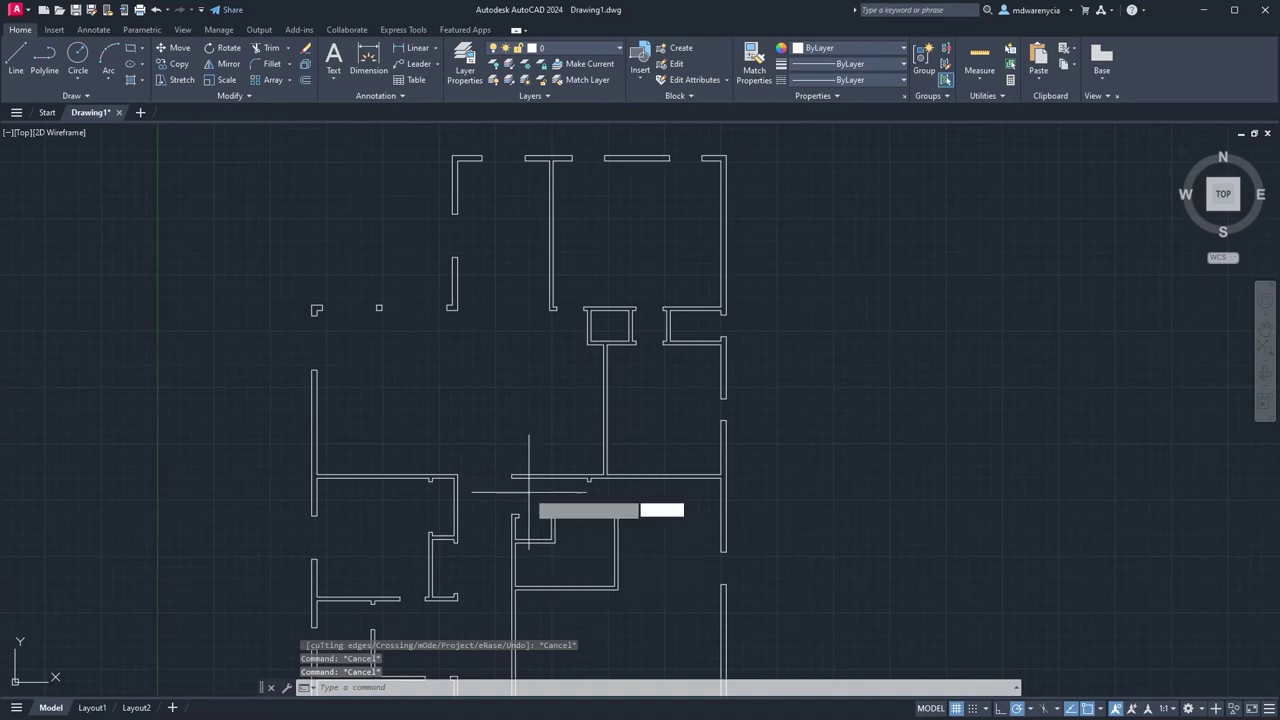
click(122, 62)
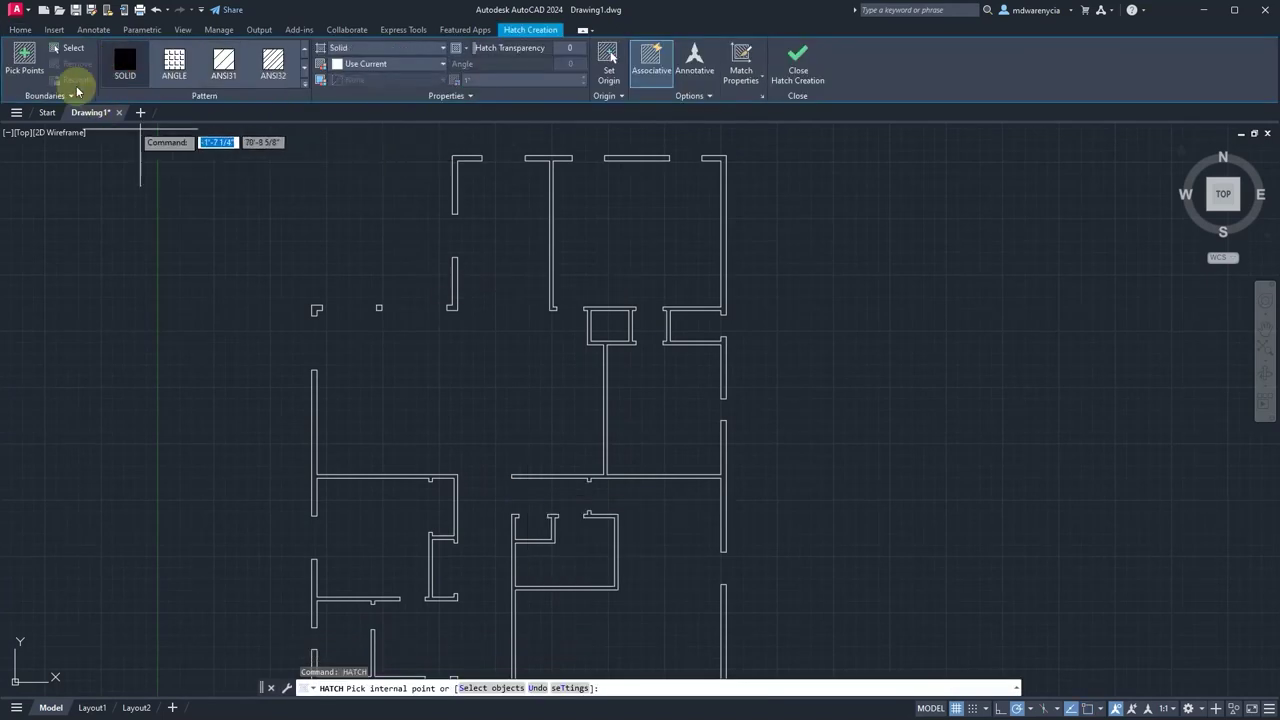
click(25, 58)
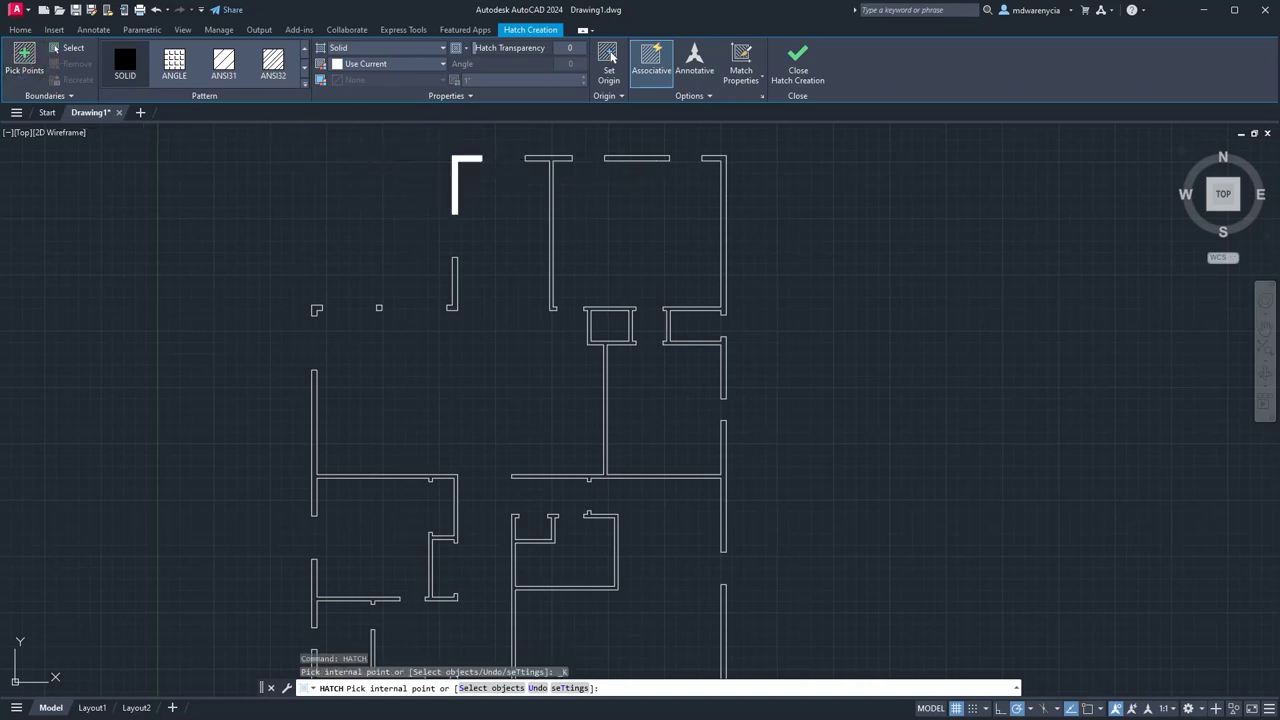
click(452, 160)
click(560, 158)
click(620, 159)
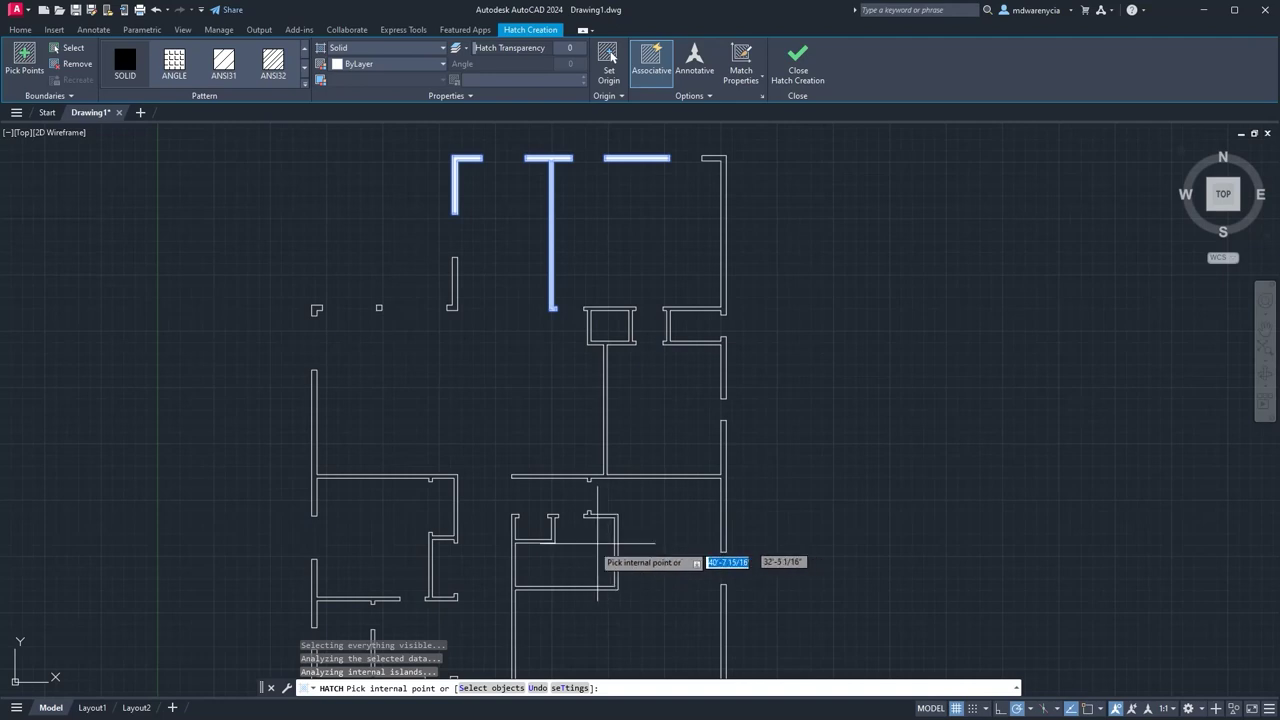
Fill the closet and large room walls and the connected walls around the hallway with the solid hatch.
scroll(555, 549, up, 4)
click(542, 513)
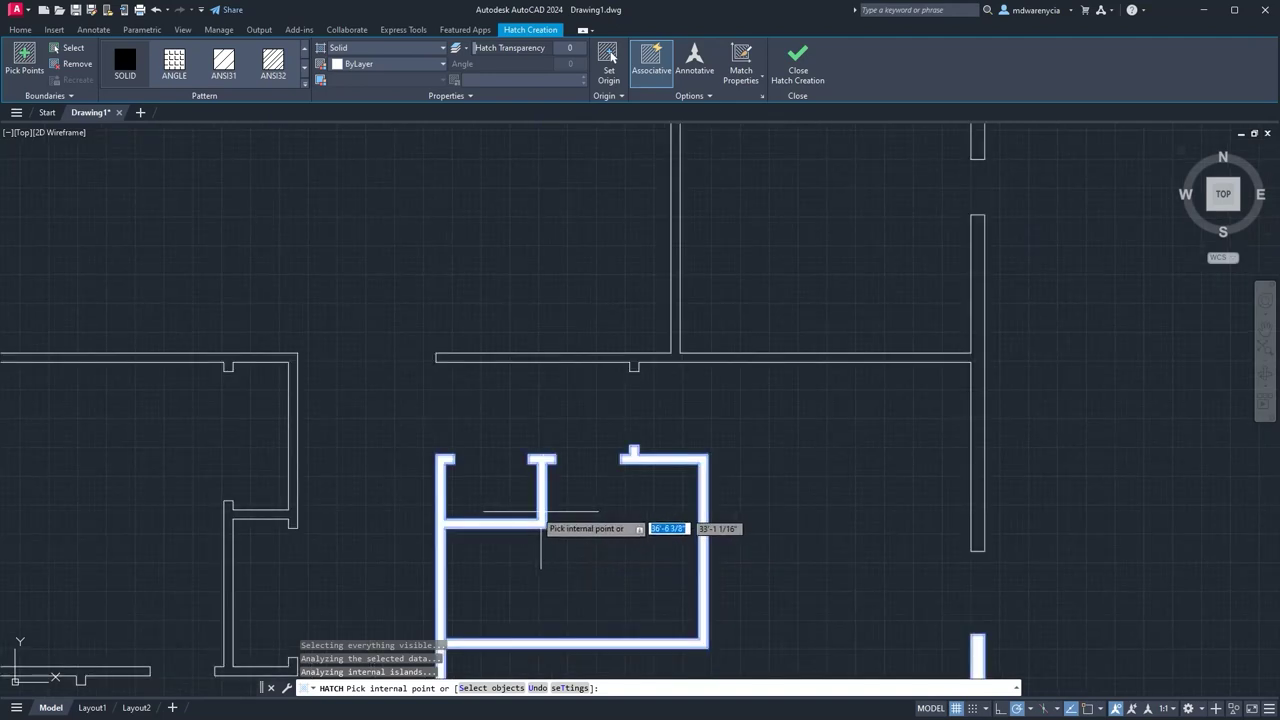
click(292, 405)
scroll(368, 445, down, 2)
middle_drag(368, 445, 533, 396)
Fill the upper-left corner piece, the small column and the upper-right closet and outer walls with the solid hatch.
middle_drag(271, 253, 369, 595)
click(357, 417)
click(461, 412)
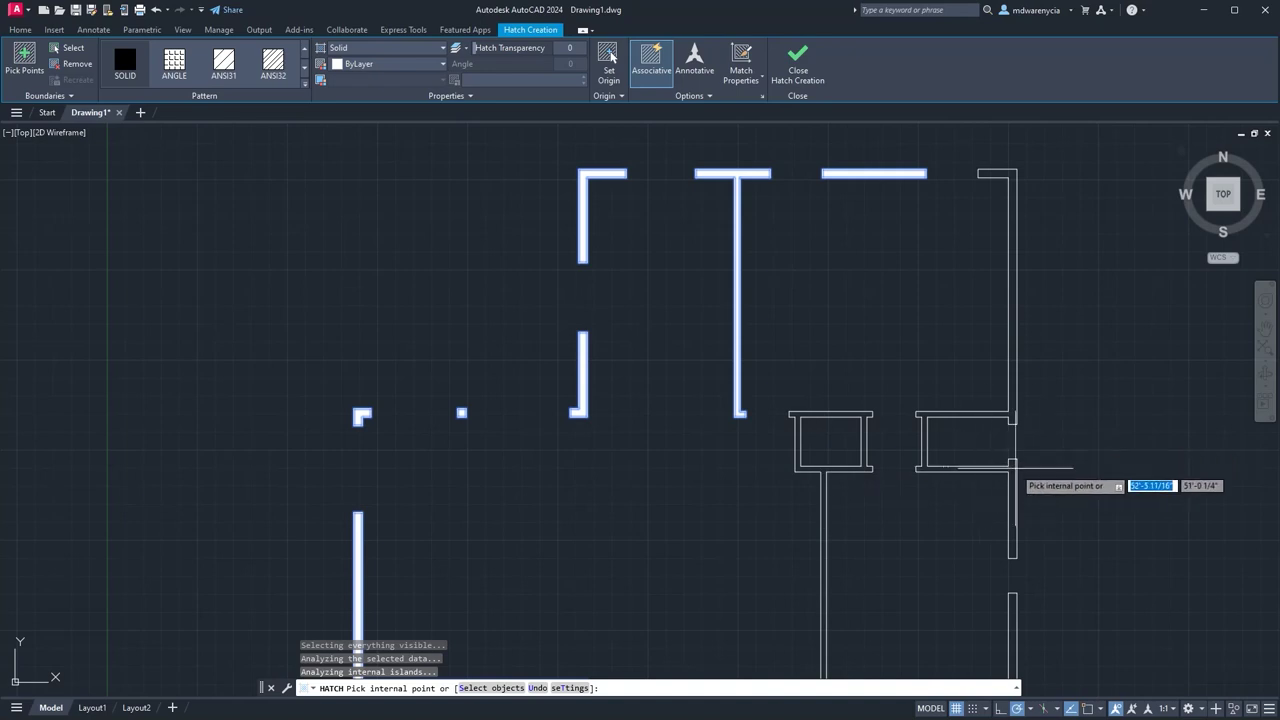
click(988, 470)
click(1012, 629)
Fill the remaining walls of the middle and bottom-left rooms with the solid hatch and finish hatching.
mouse_move(840, 623)
middle_down()
mouse_move(729, 286)
mouse_move(737, 5)
middle_up()
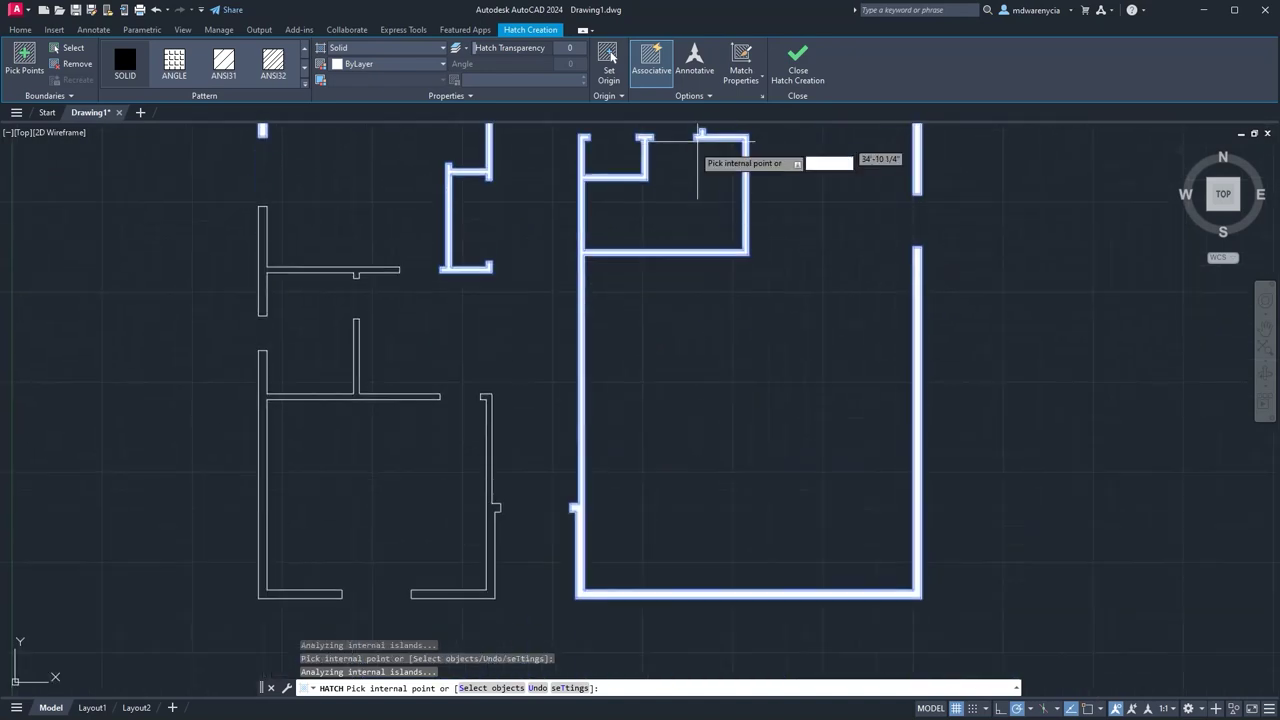
click(358, 272)
click(357, 330)
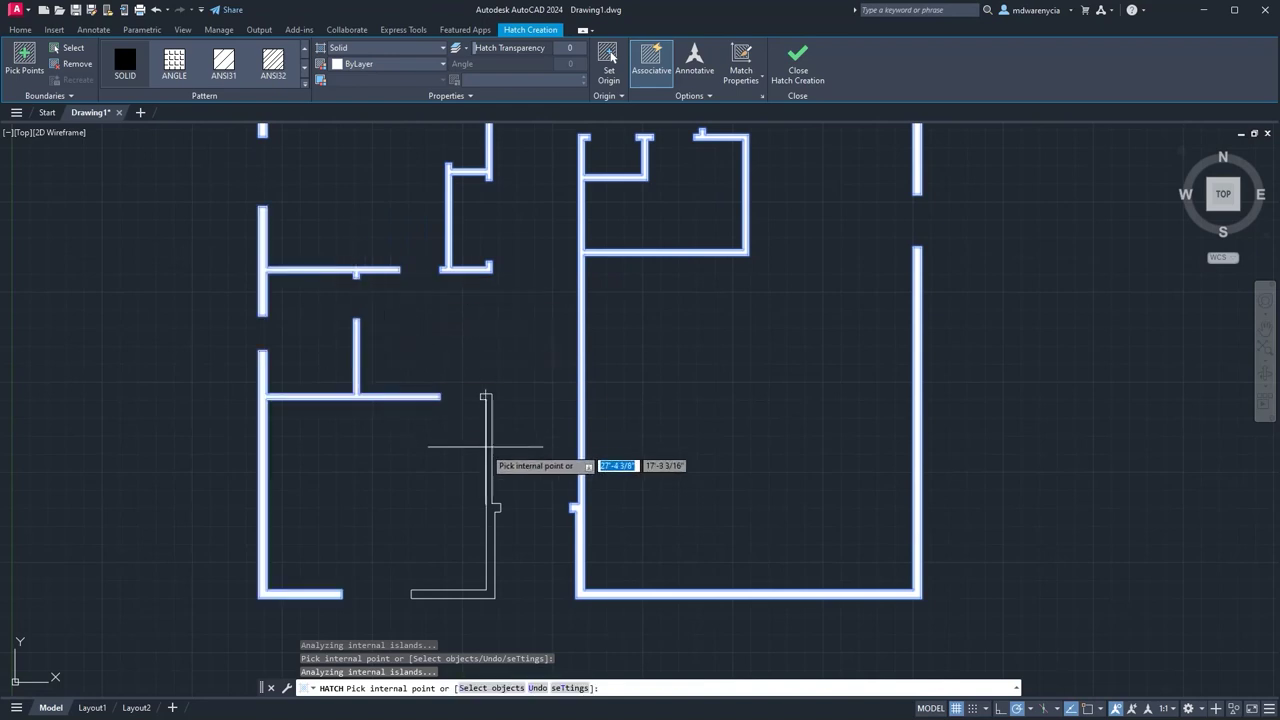
click(470, 500)
scroll(704, 466, down, 2)
middle_drag(706, 465, 609, 540)
key(Escape)
key(Escape)
scroll(608, 340, down, 2)
mouse_move(618, 385)
middle_down()
mouse_move(638, 505)
mouse_move(800, 465)
middle_up()
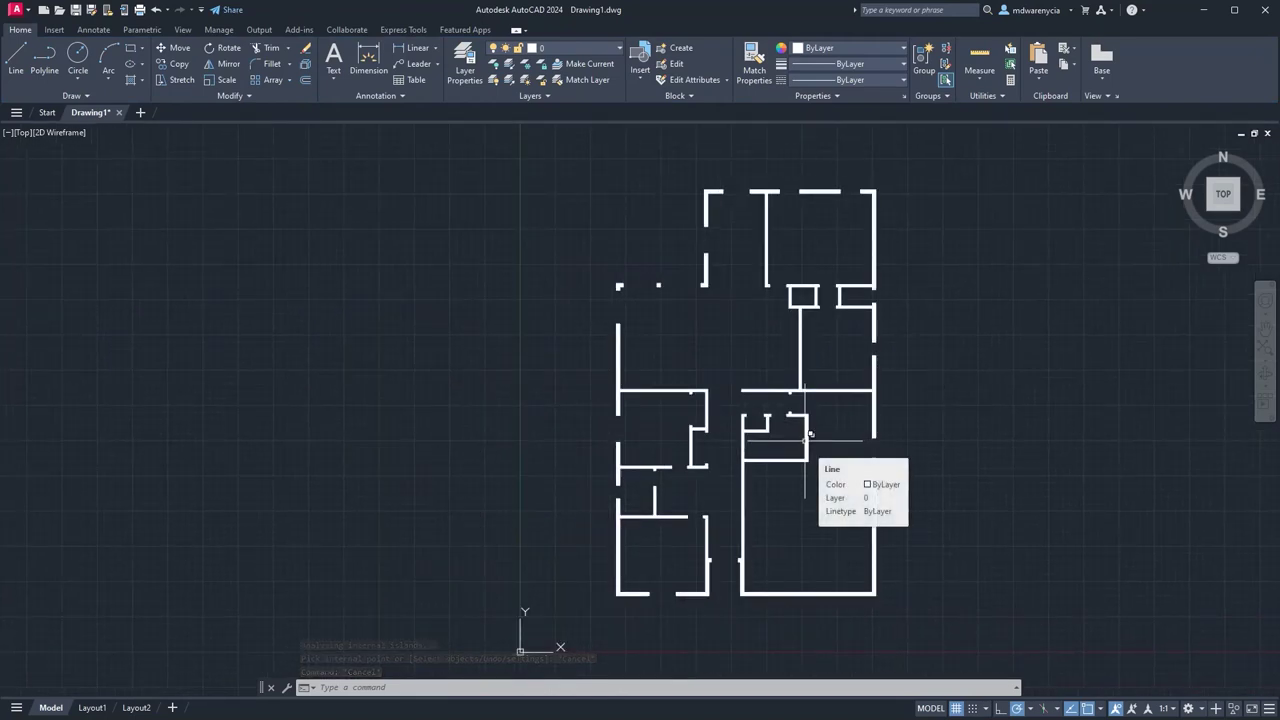
key(Escape)
key(Escape)
key(Escape)
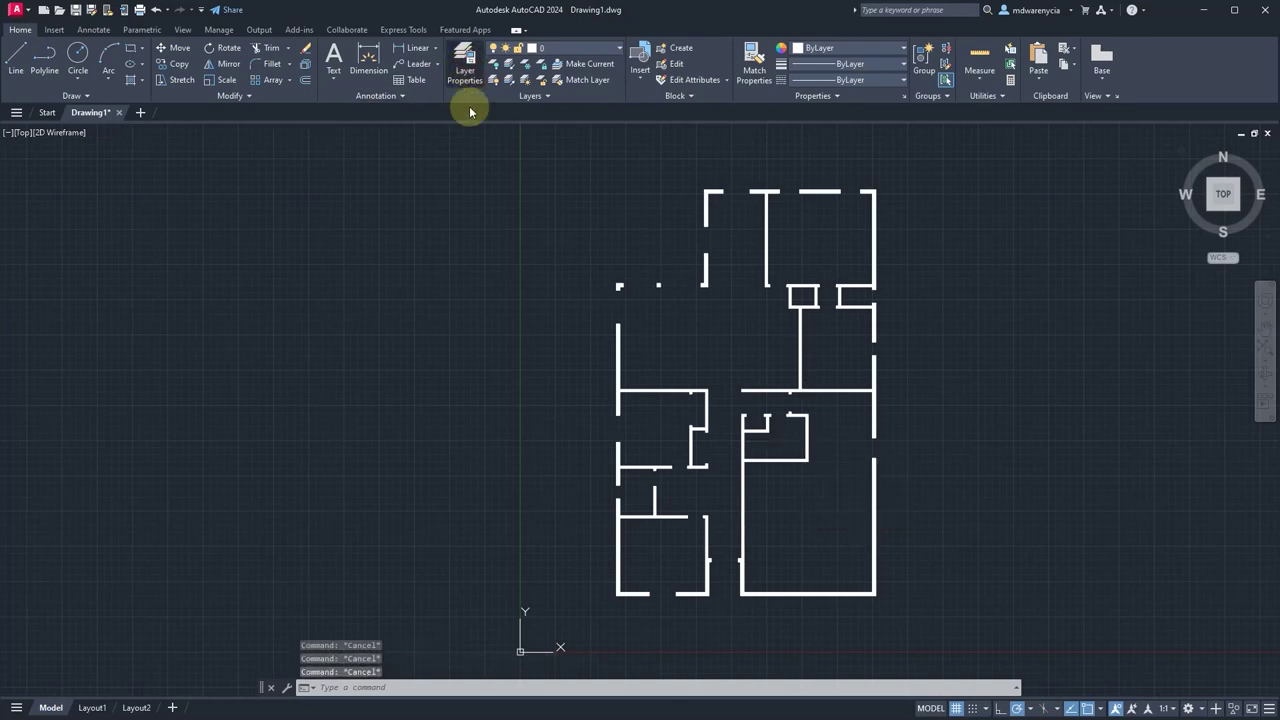
Create three new layers named Walls, Doors and Windows.
click(465, 64)
click(484, 264)
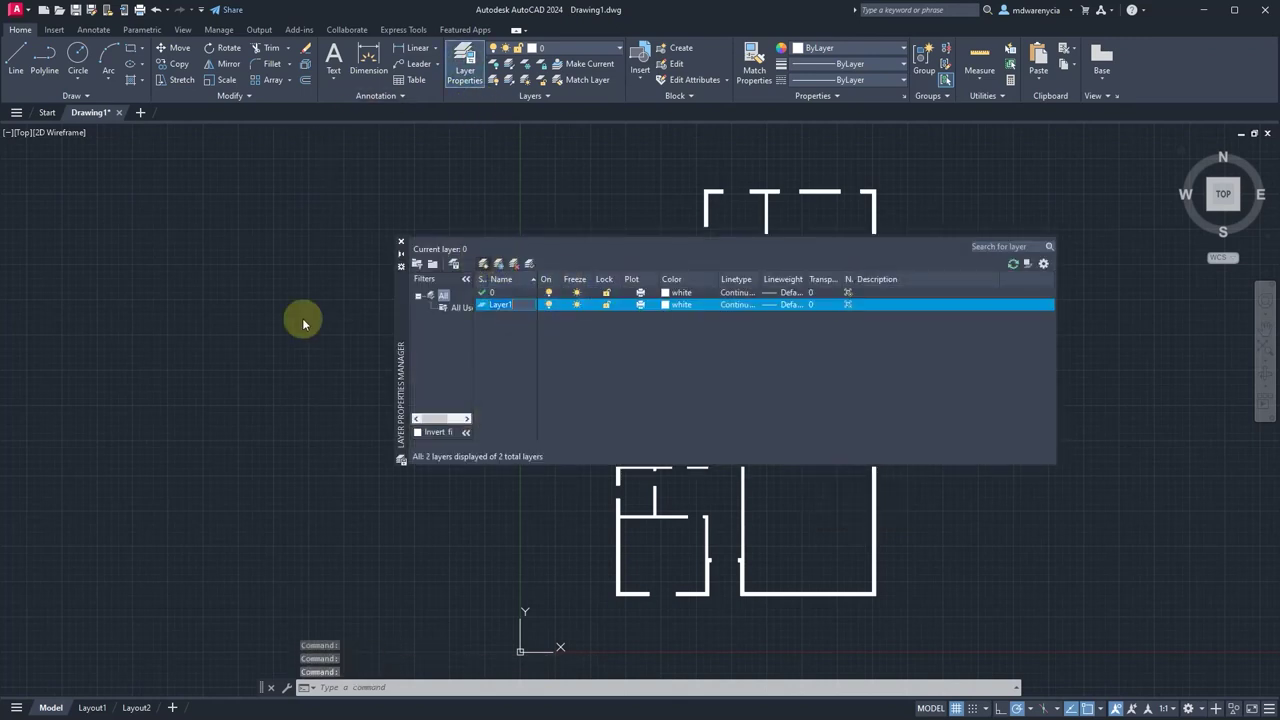
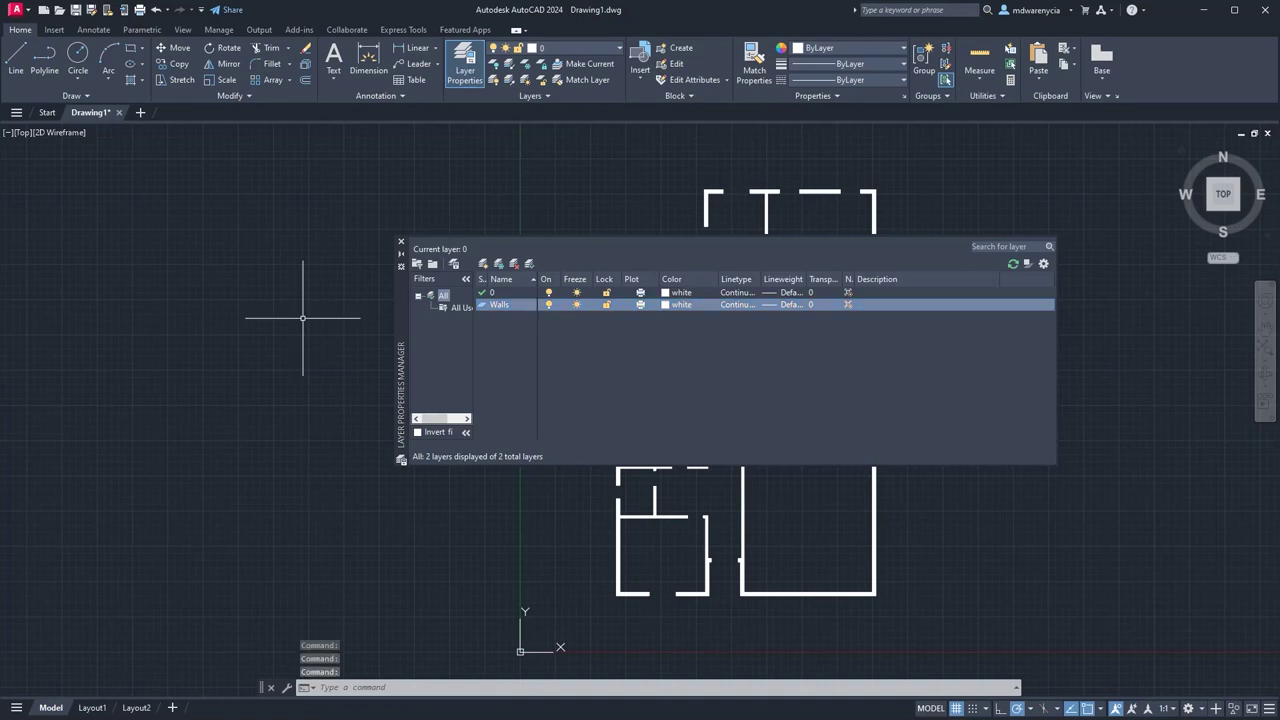
click(481, 264)
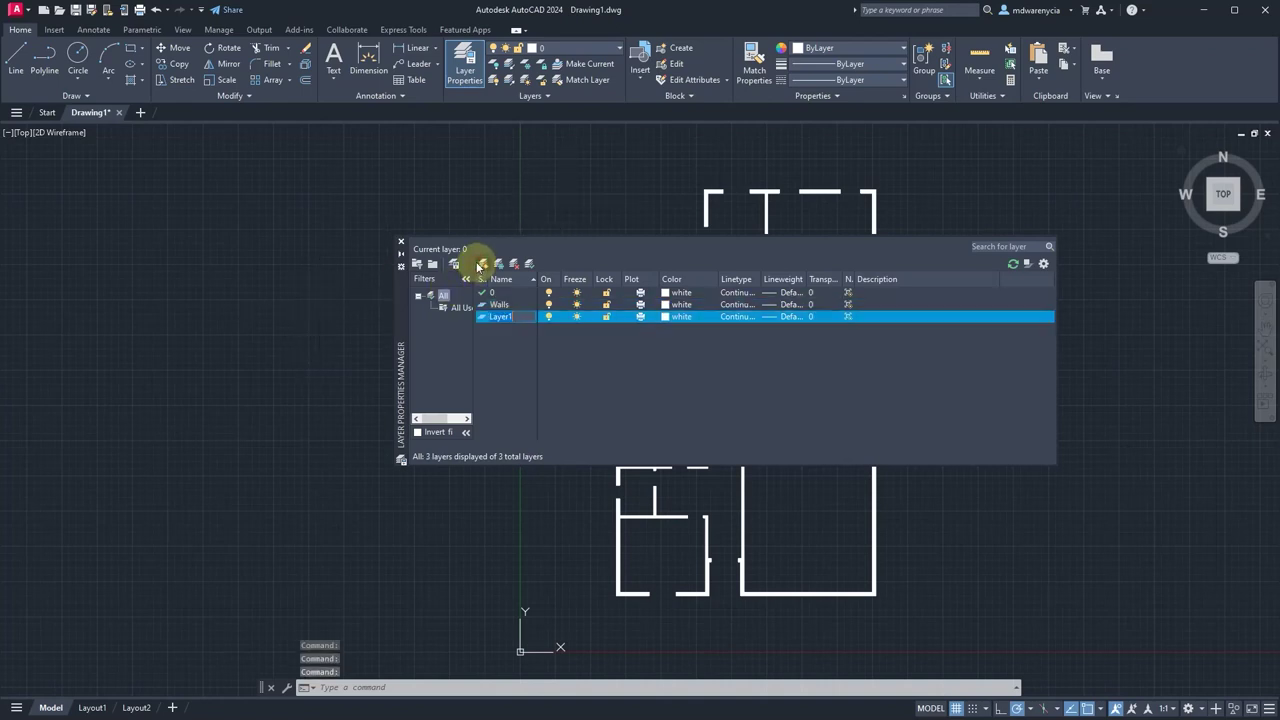
click(481, 264)
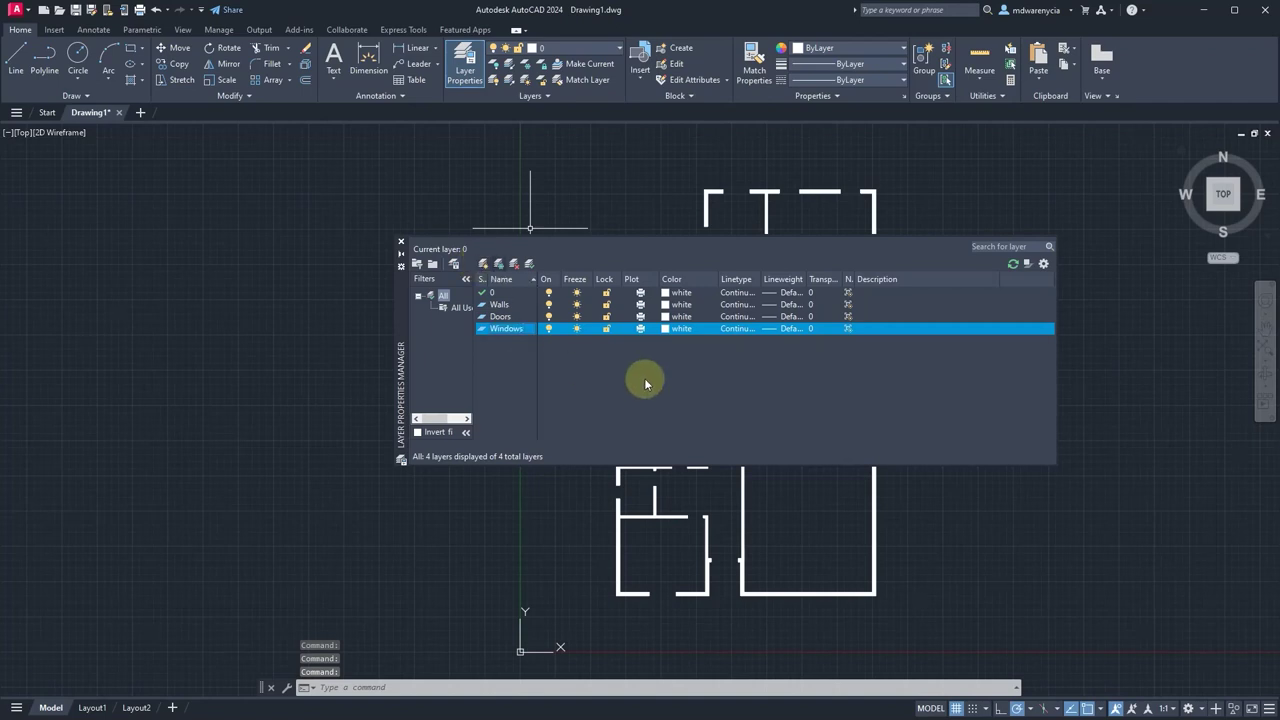
Set the Doors layer to colour 11 and the Windows layer to colour 151, then close the layer manager.
click(666, 317)
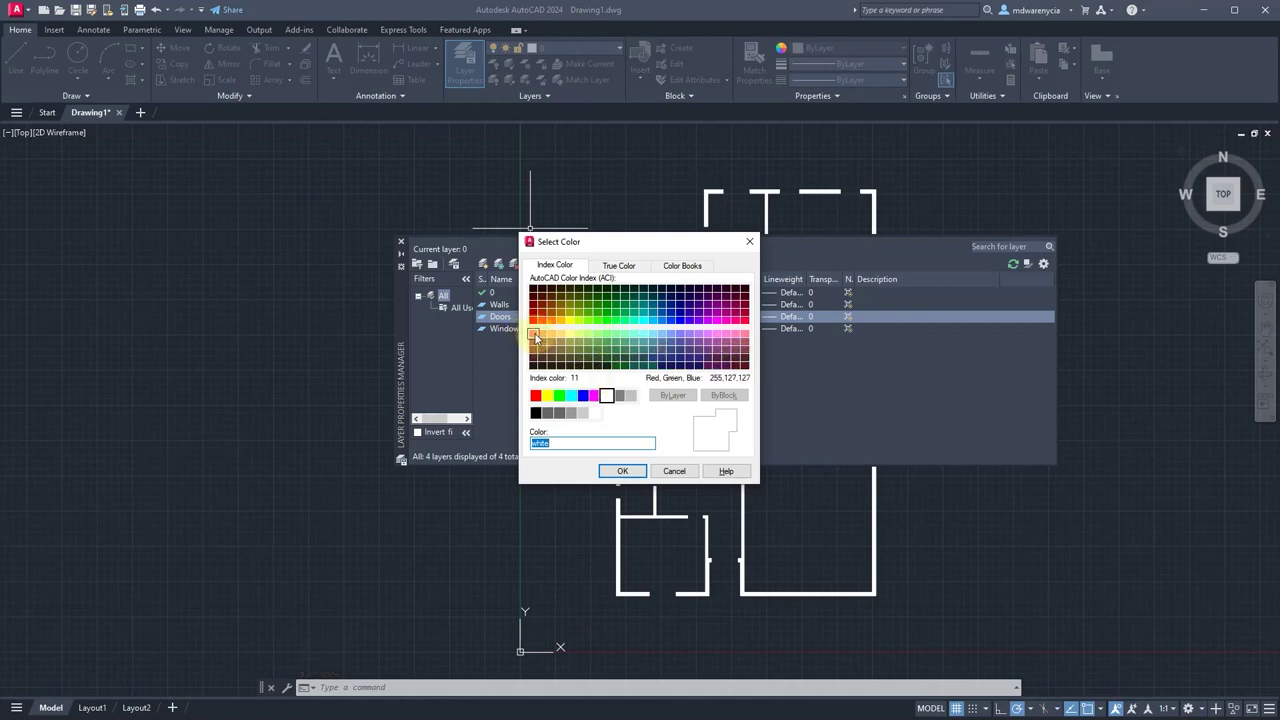
click(619, 471)
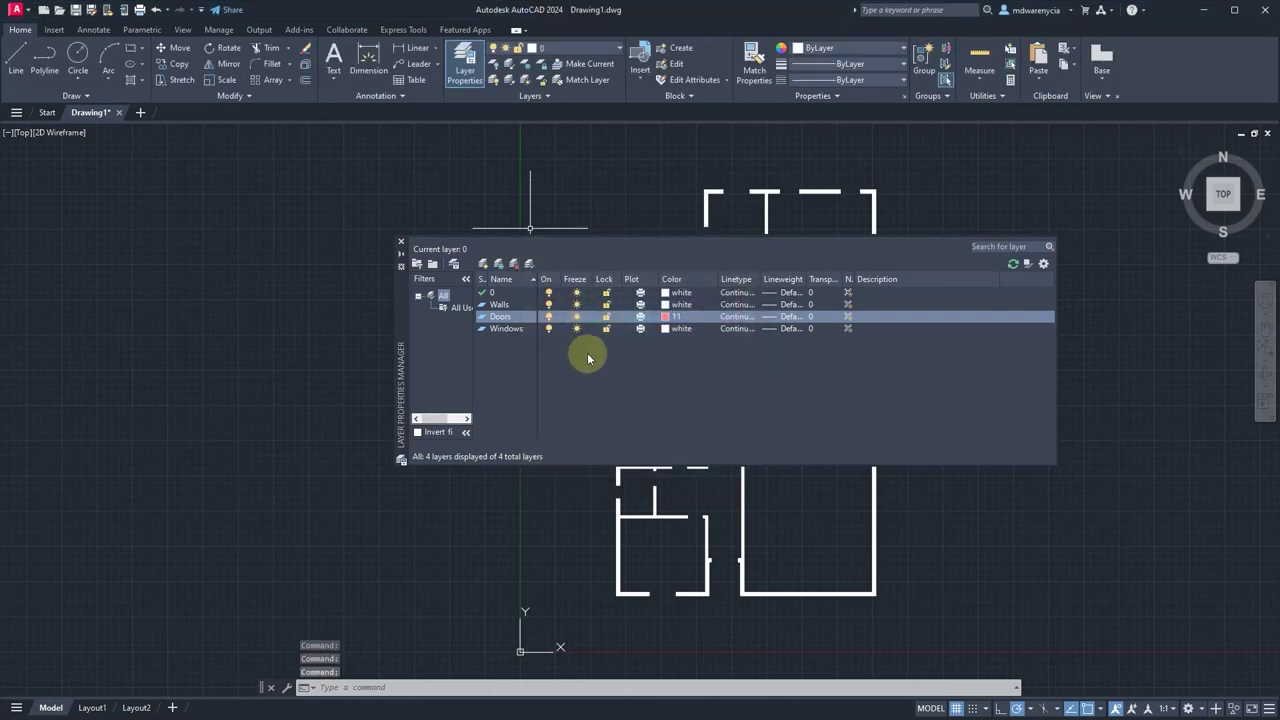
click(668, 330)
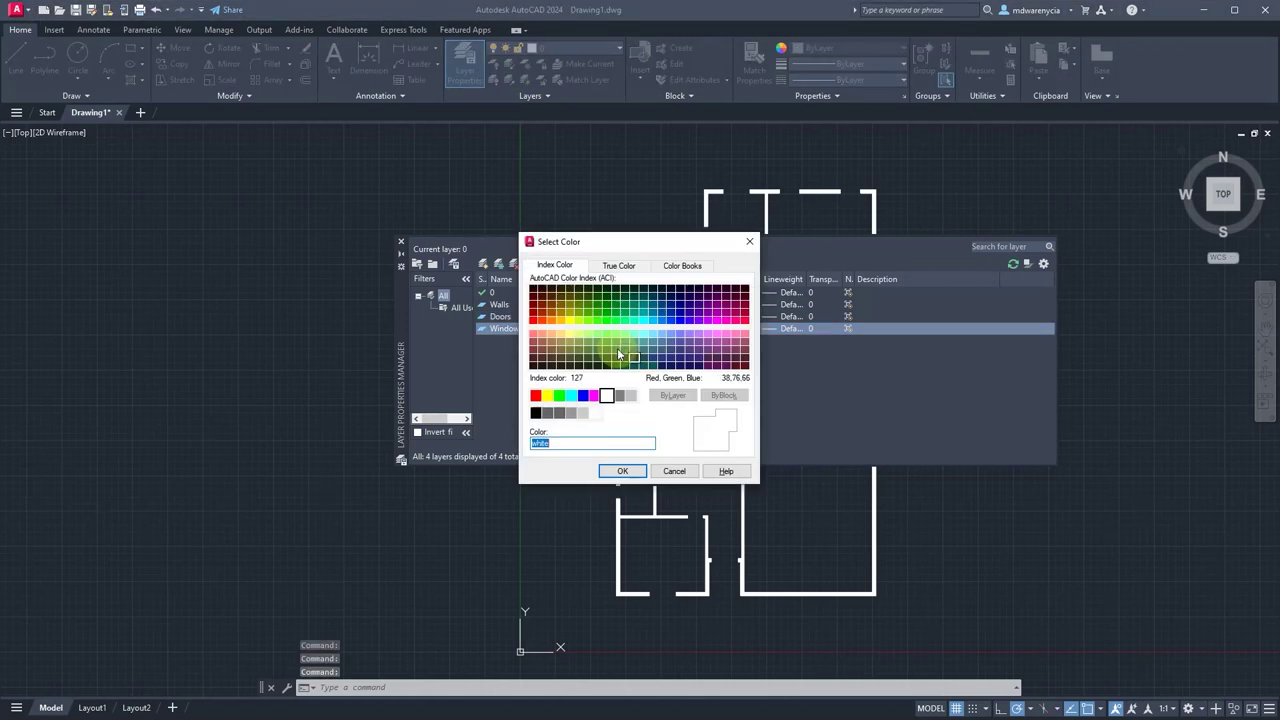
click(663, 335)
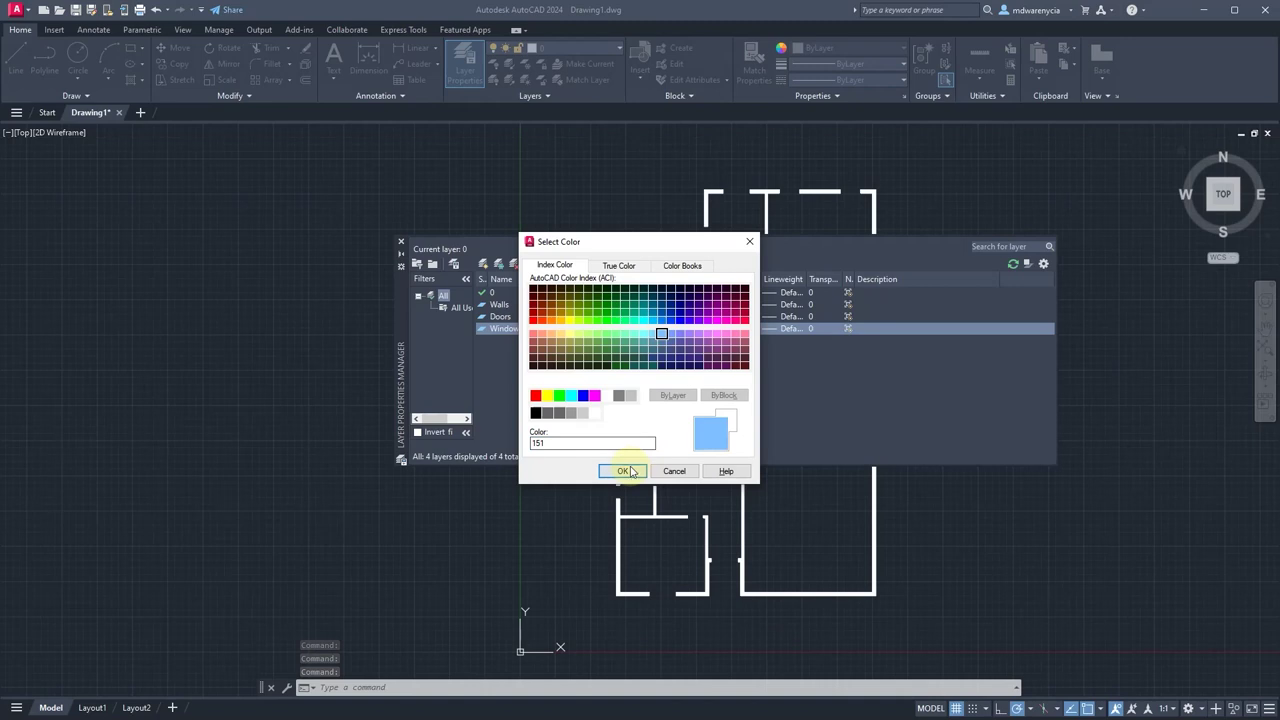
click(628, 471)
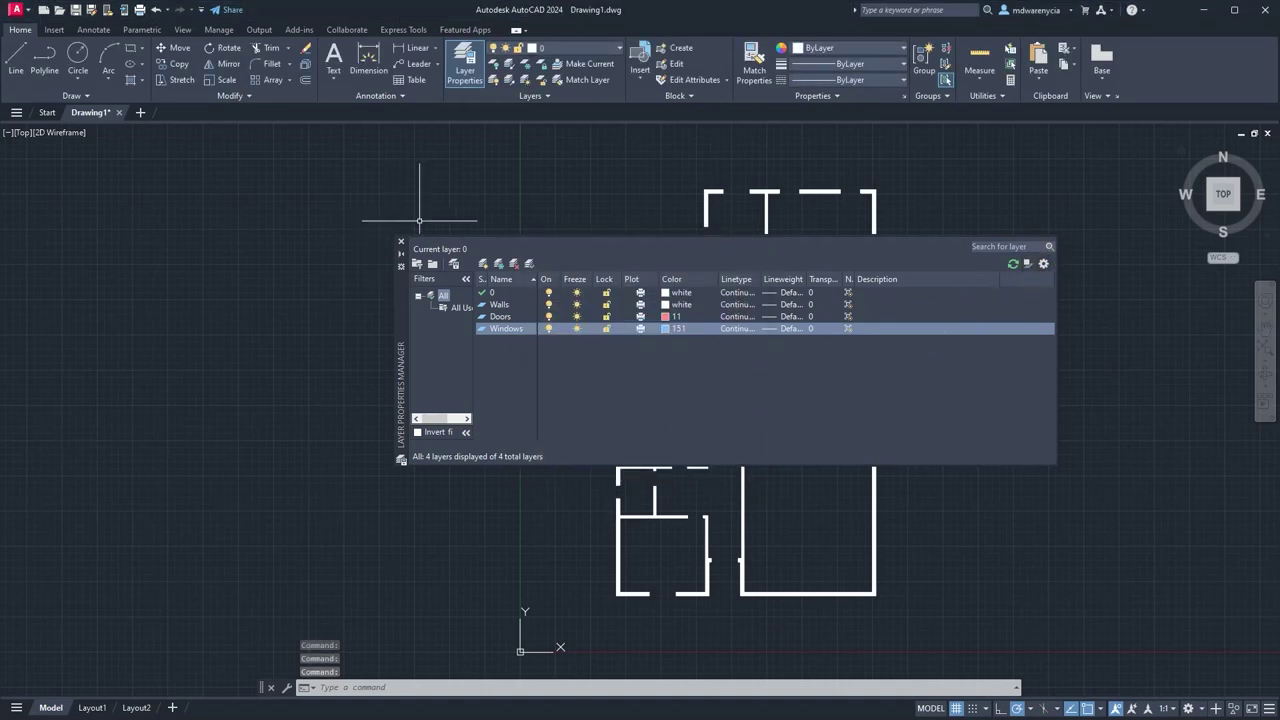
click(403, 244)
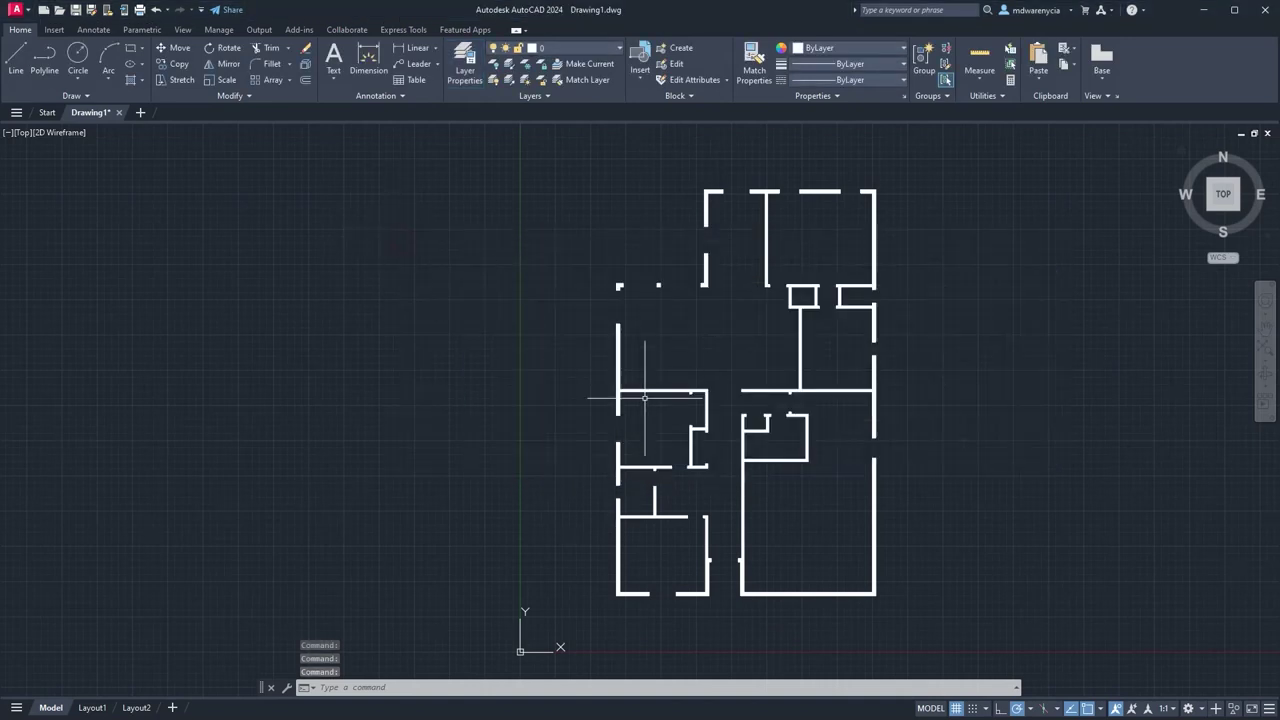
scroll(551, 288, up, 5)
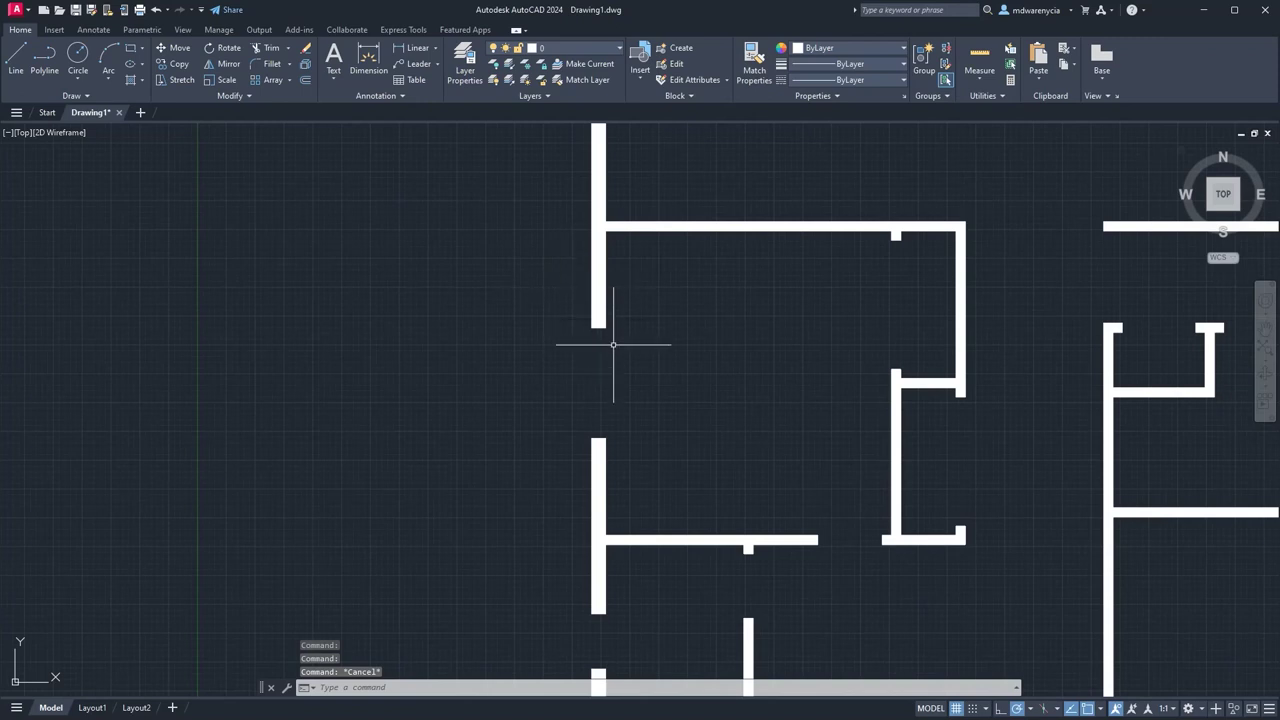
scroll(585, 316, down, 5)
key(Escape)
click(549, 205)
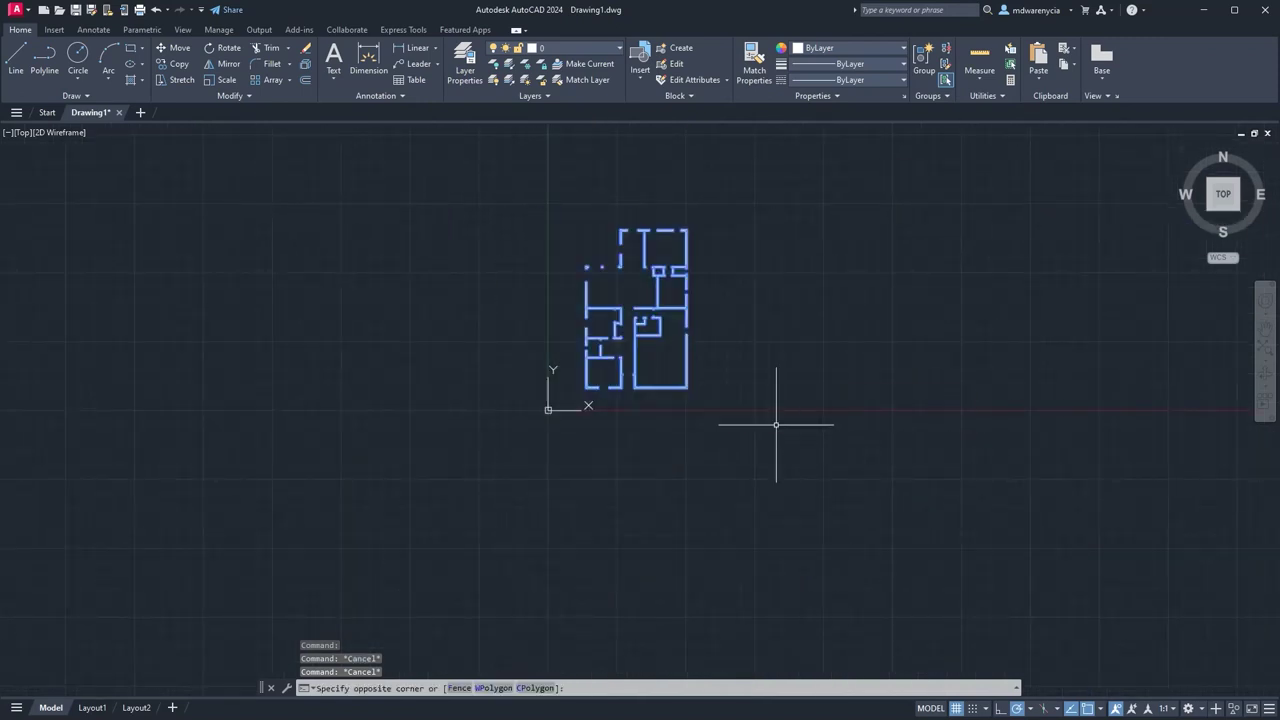
click(775, 425)
key(Escape)
key(Escape)
Draw a line along the outer edge of the upper-left window opening, from the small column to the corner wall piece.
scroll(583, 292, up, 6)
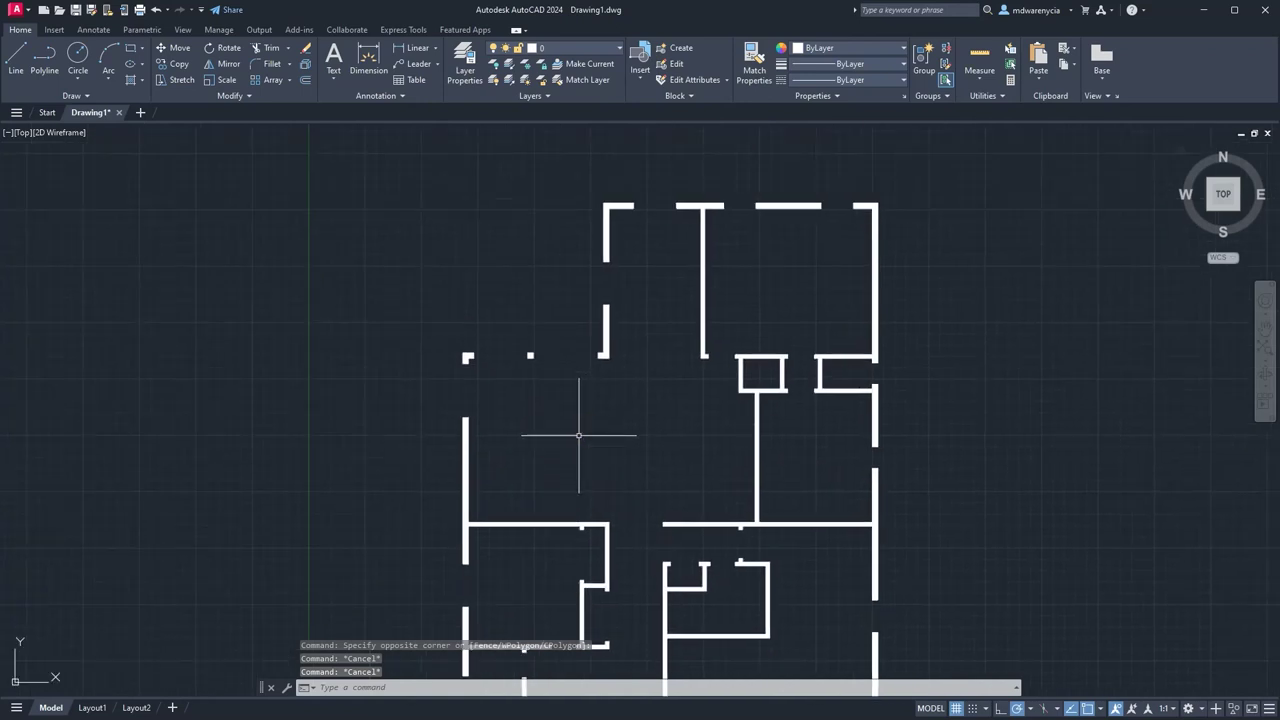
text(l)
key(Return)
scroll(594, 320, up, 4)
scroll(636, 364, down, 4)
scroll(600, 371, up, 6)
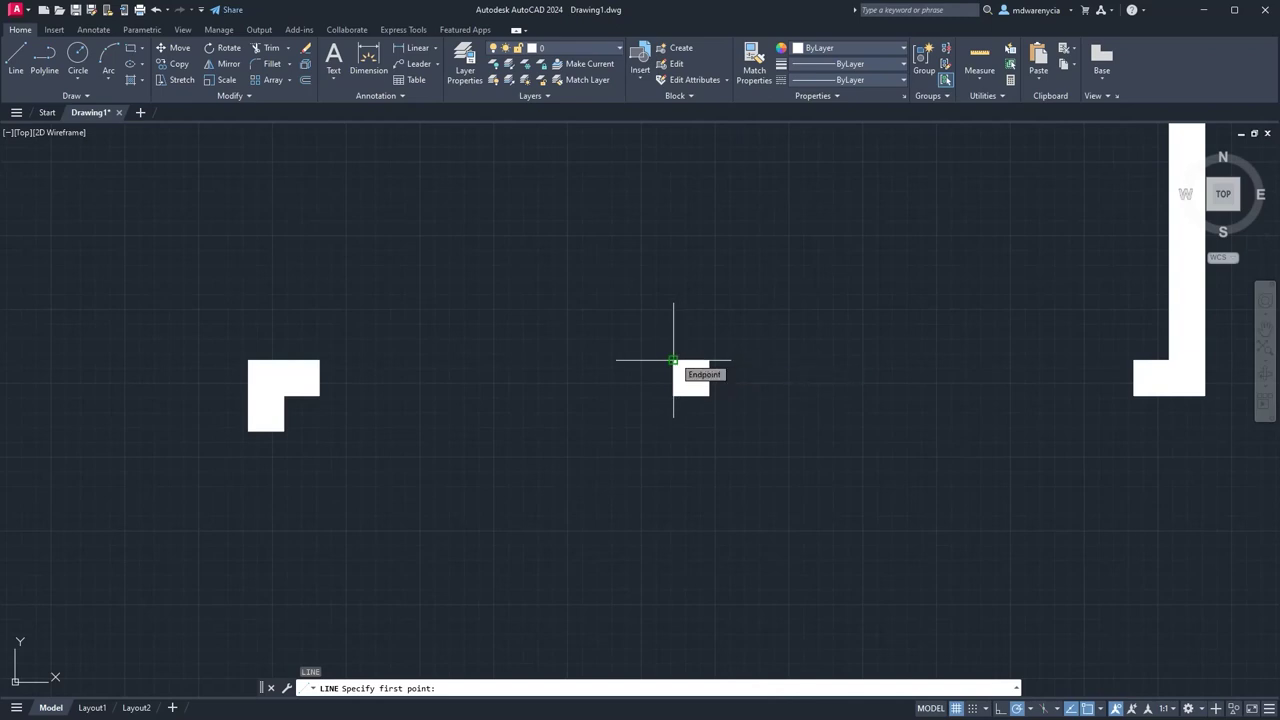
click(673, 360)
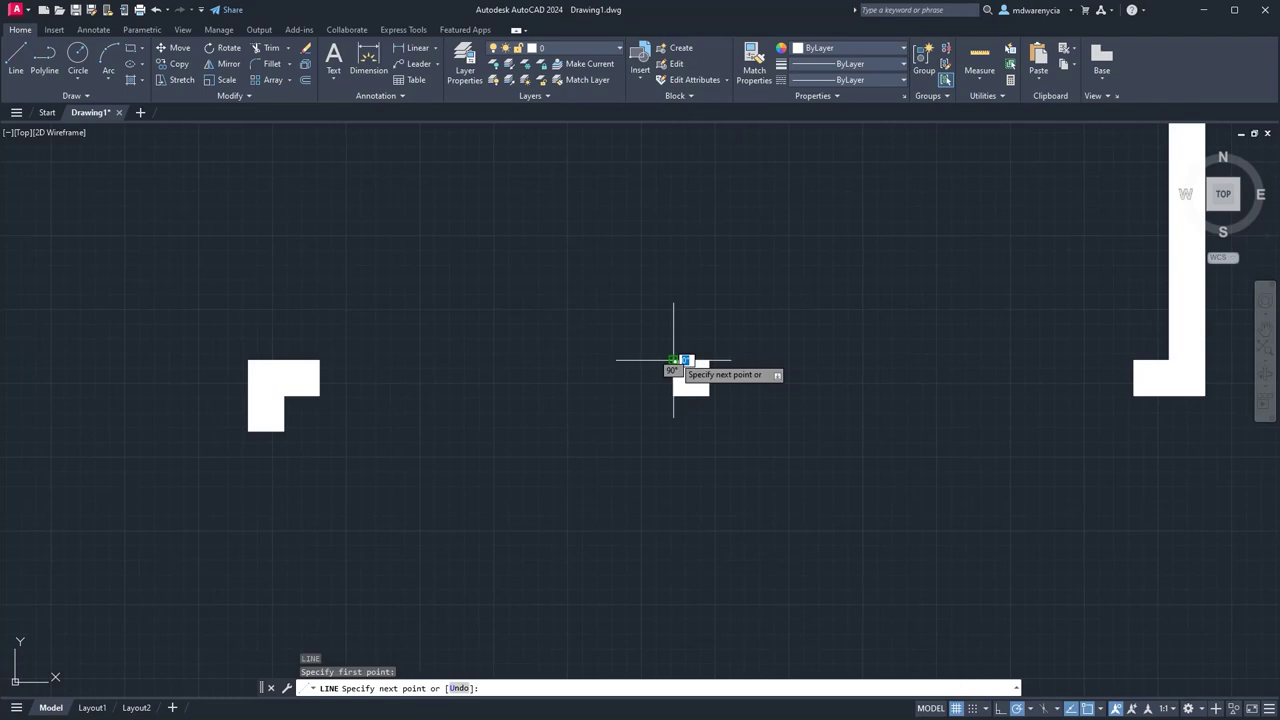
click(320, 360)
key(Escape)
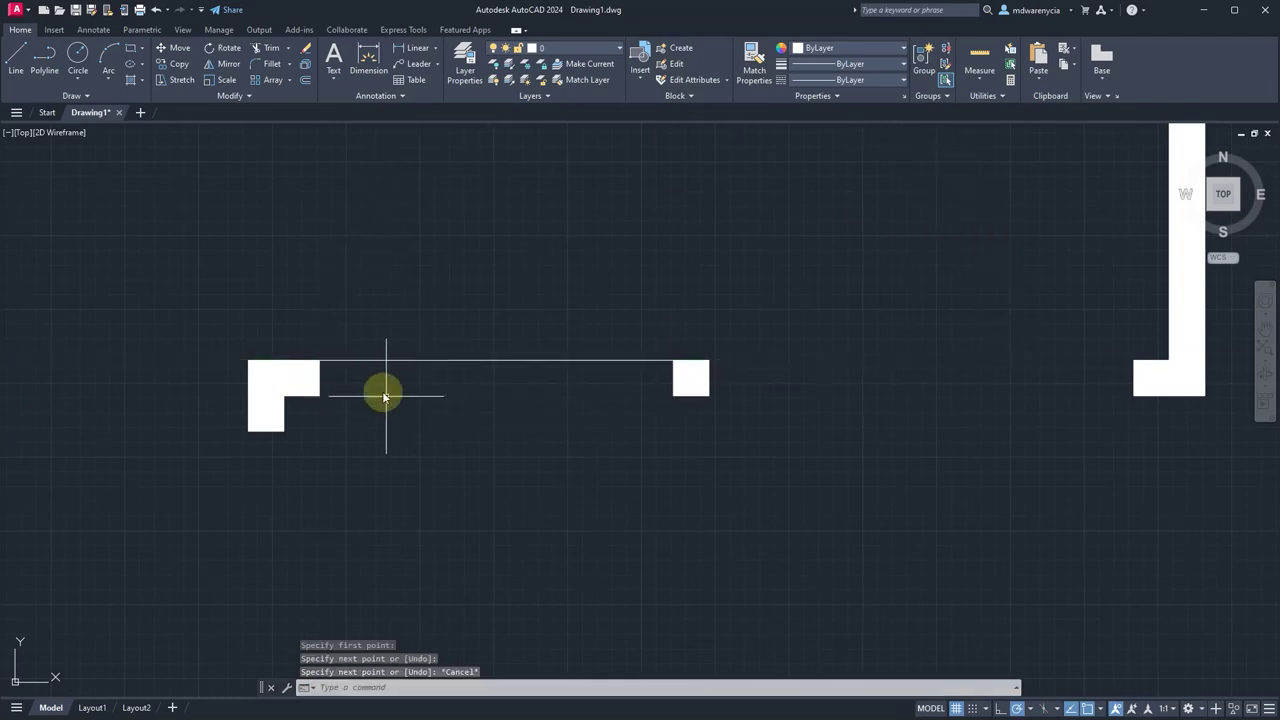
Draw a parallel line along the inner edge of the same opening, from the corner wall piece to the small column.
key(space)
click(320, 395)
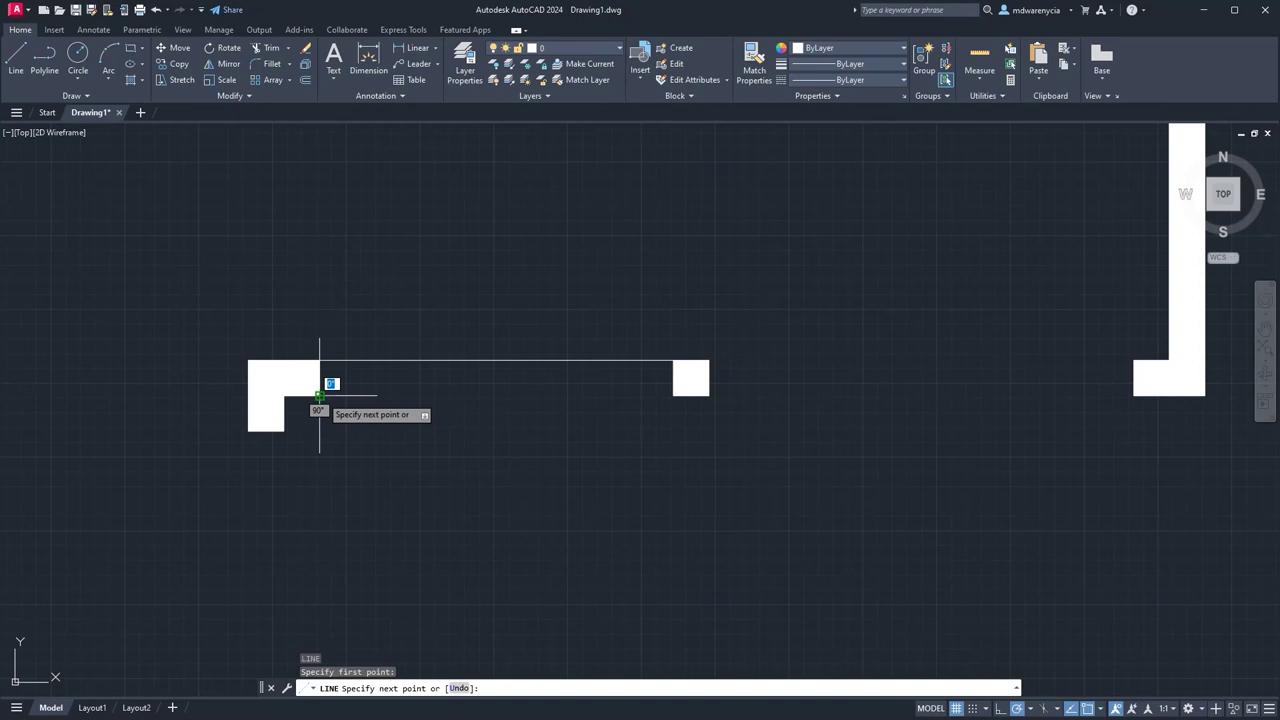
click(675, 394)
key(Escape)
key(Escape)
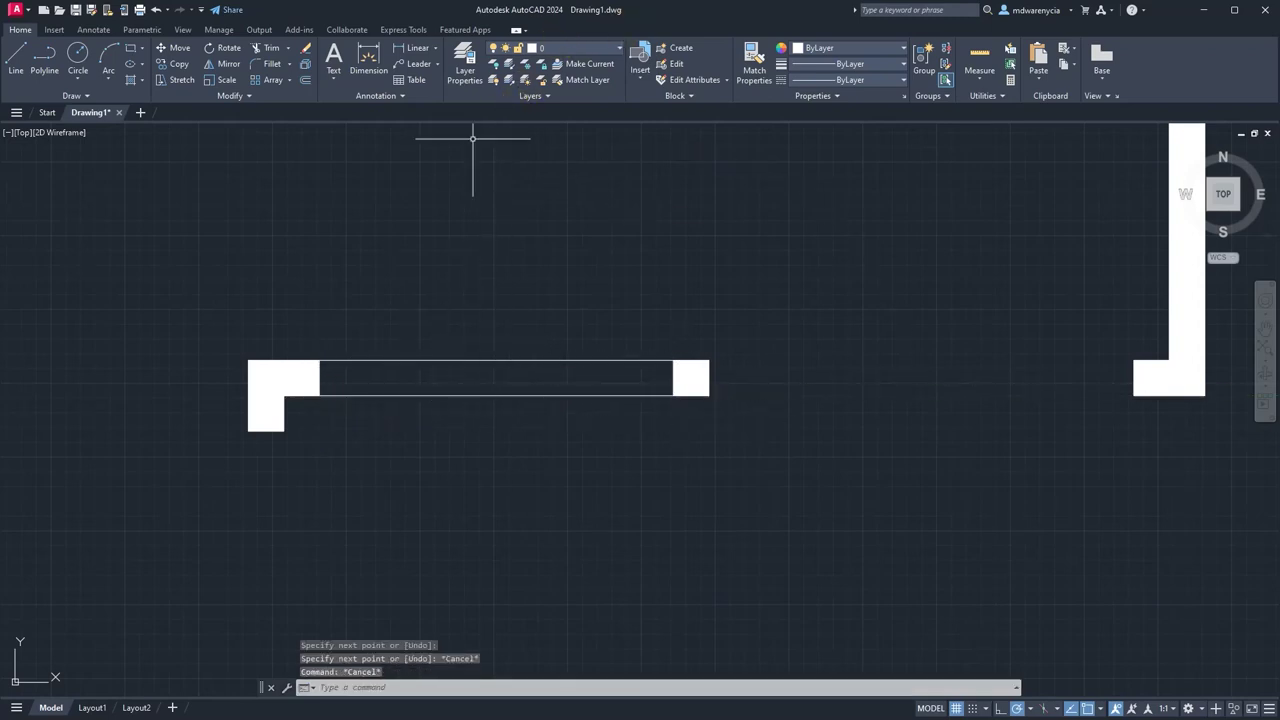
Offset the opening's outer line 1 inch inward, and offset the resulting line another 1 inch inward.
click(552, 369)
click(517, 334)
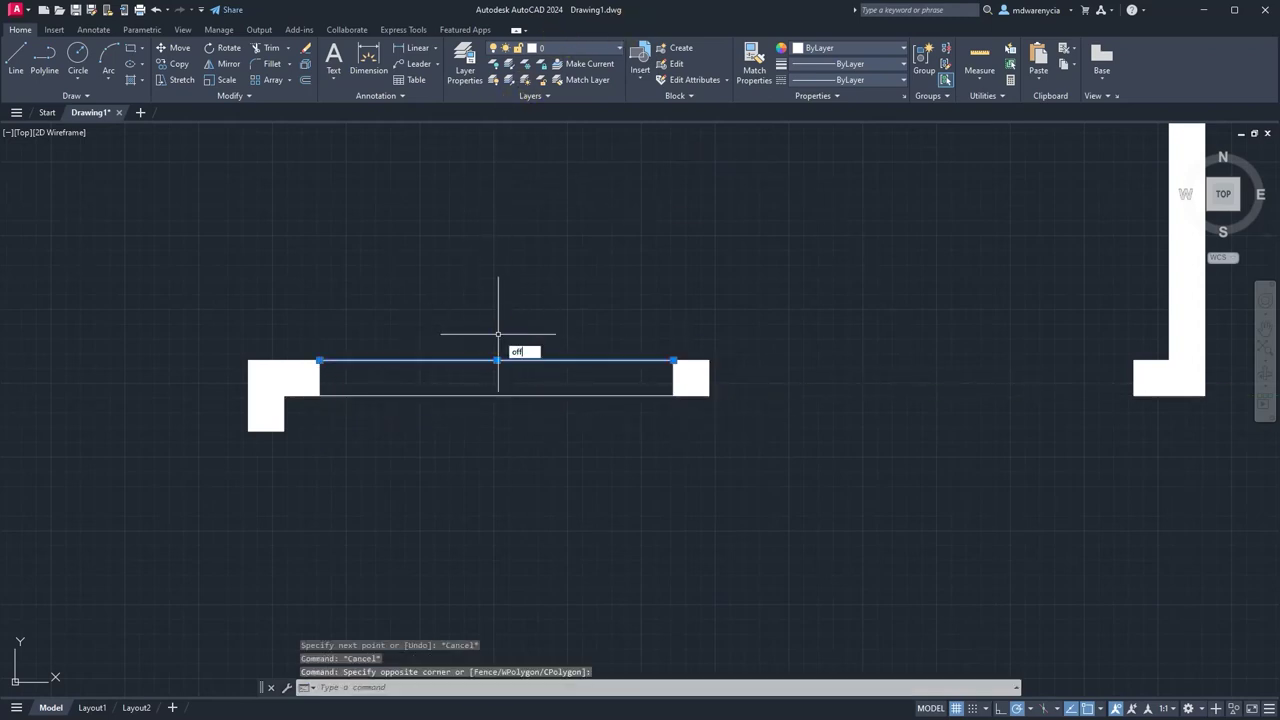
key(Return)
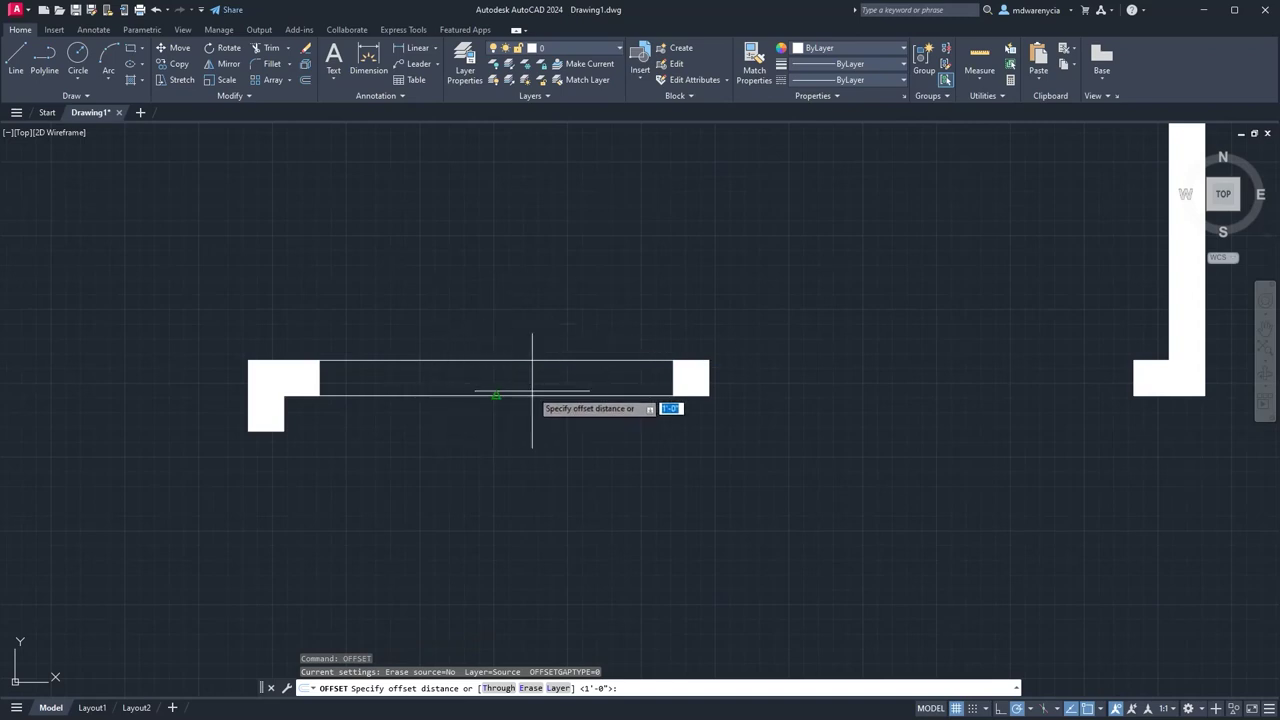
text(1)
key(Return)
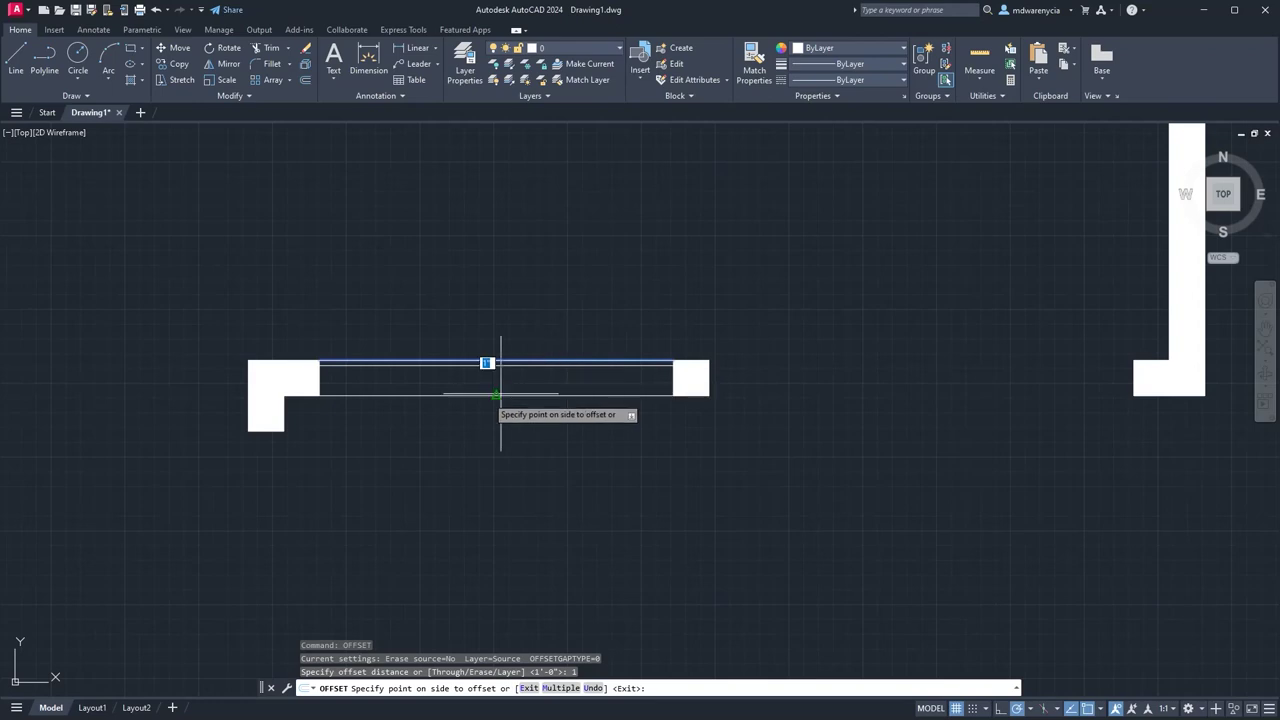
click(423, 470)
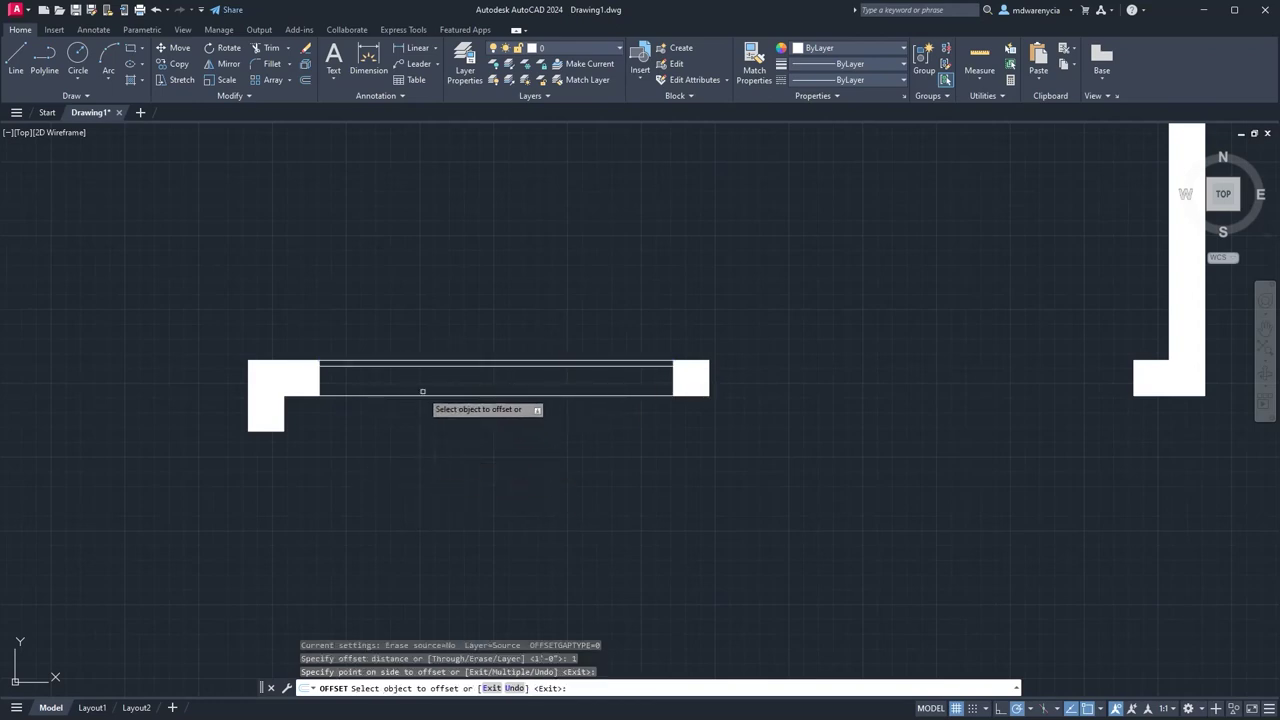
click(371, 367)
click(388, 385)
key(Escape)
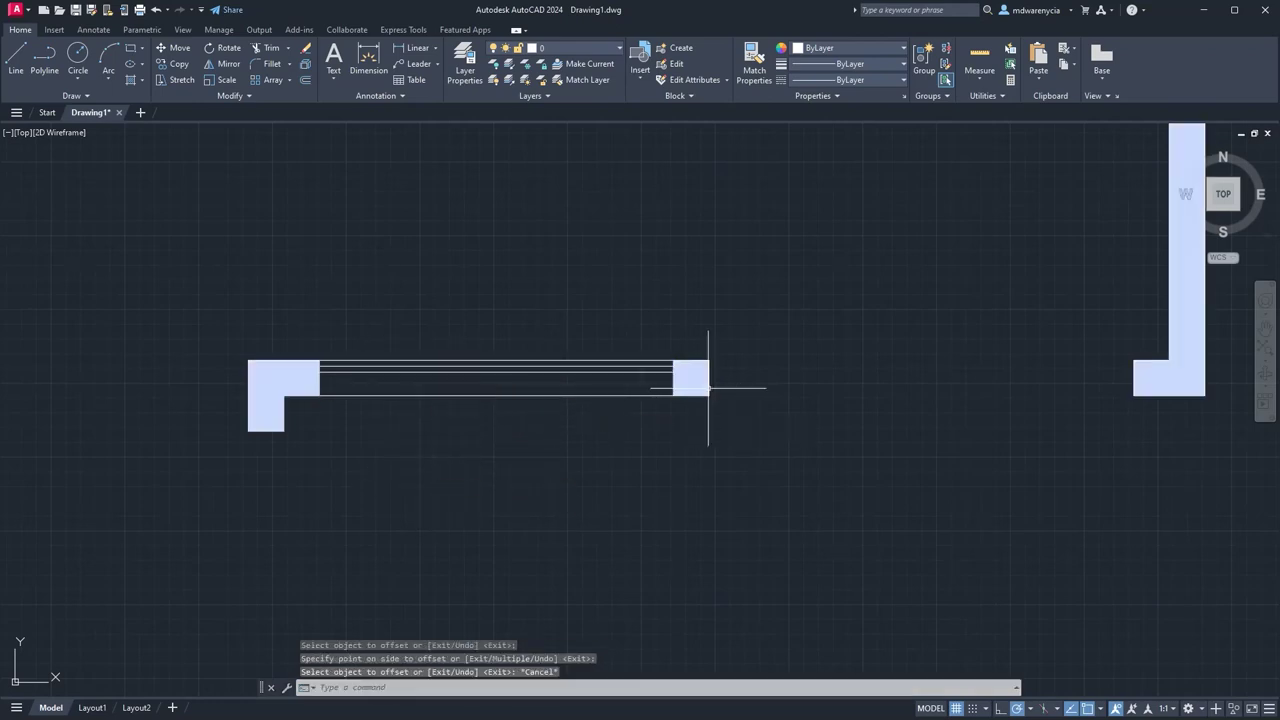
Offset the innermost of the new window lines 1 inch further inward to complete the sliding tracks.
scroll(671, 385, up, 5)
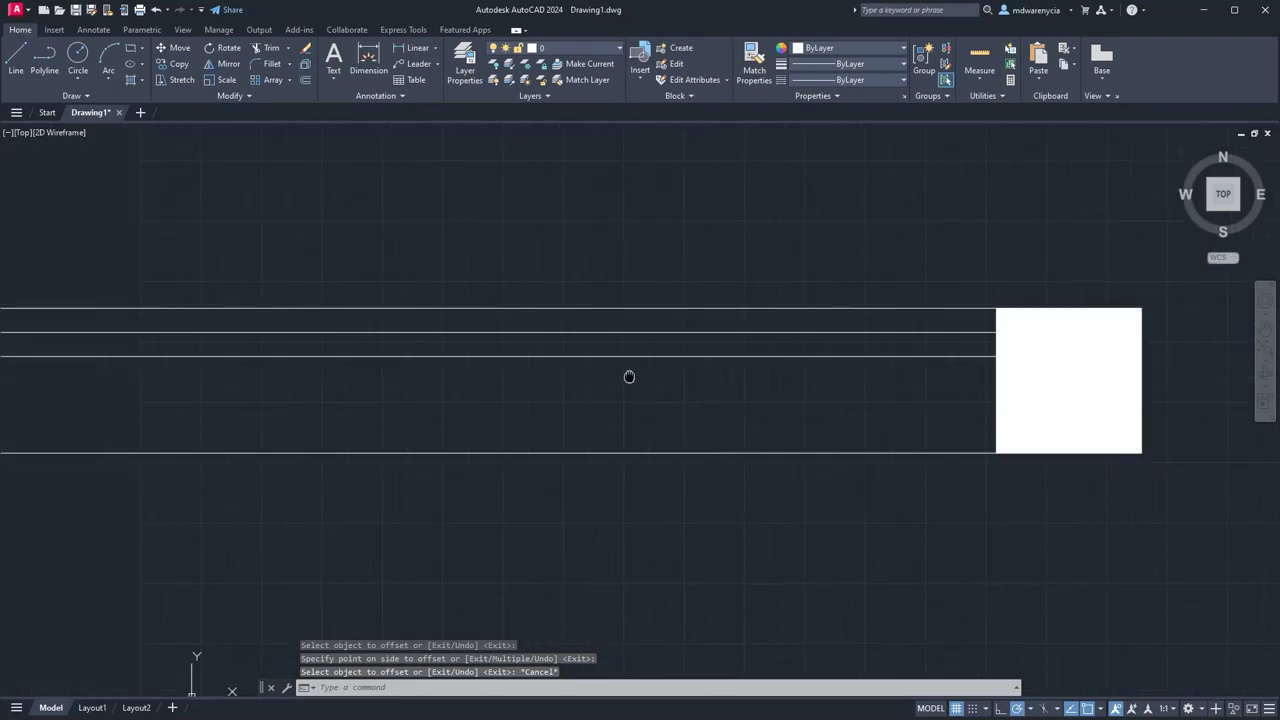
middle_drag(499, 340, 729, 349)
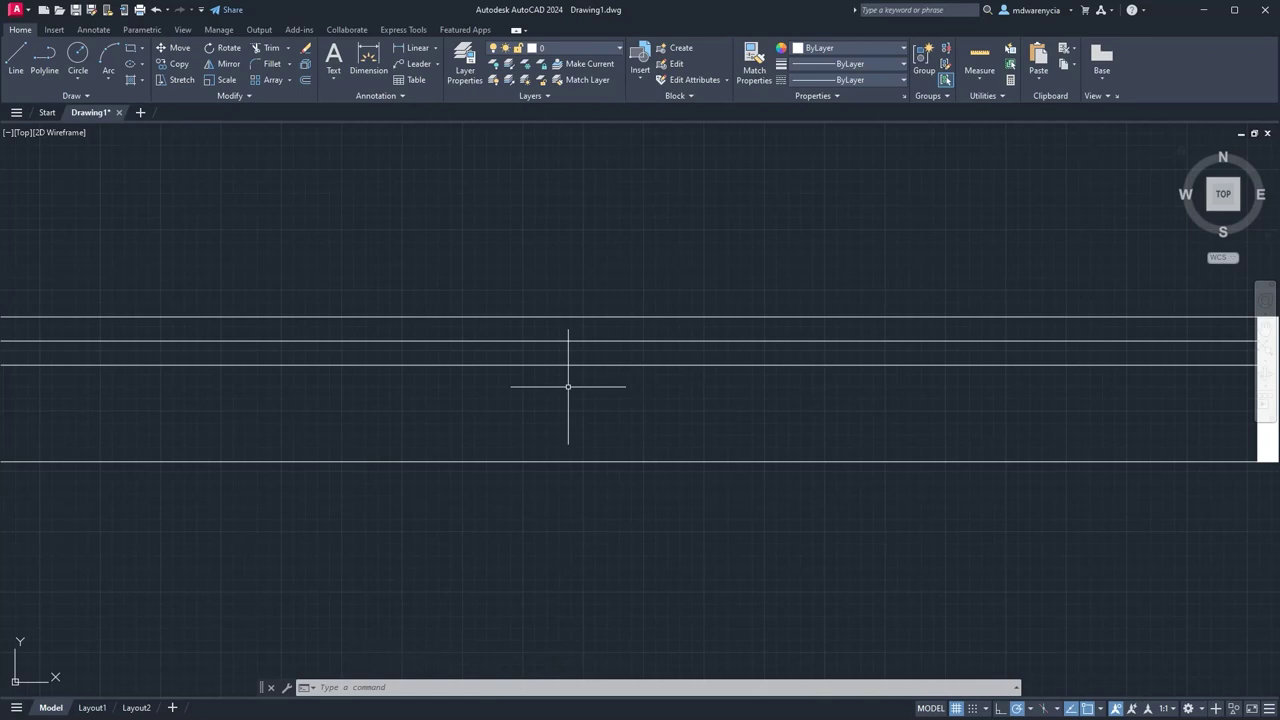
scroll(649, 392, down, 3)
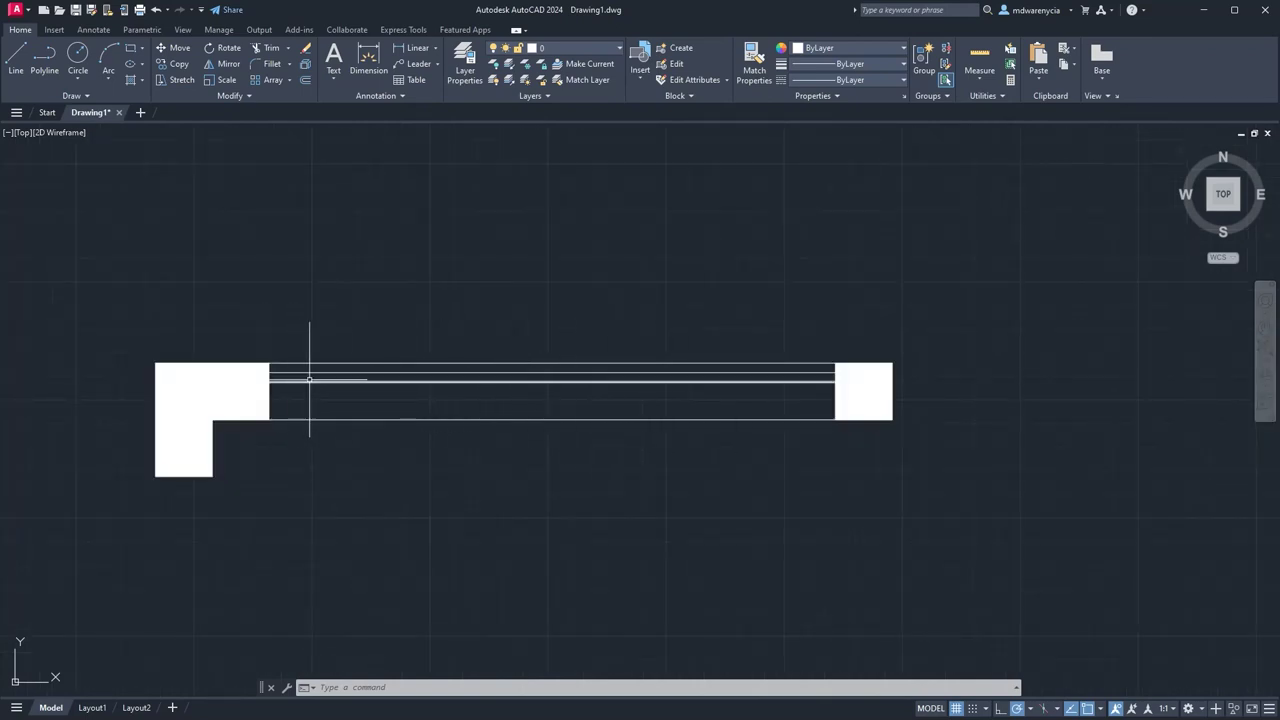
click(398, 387)
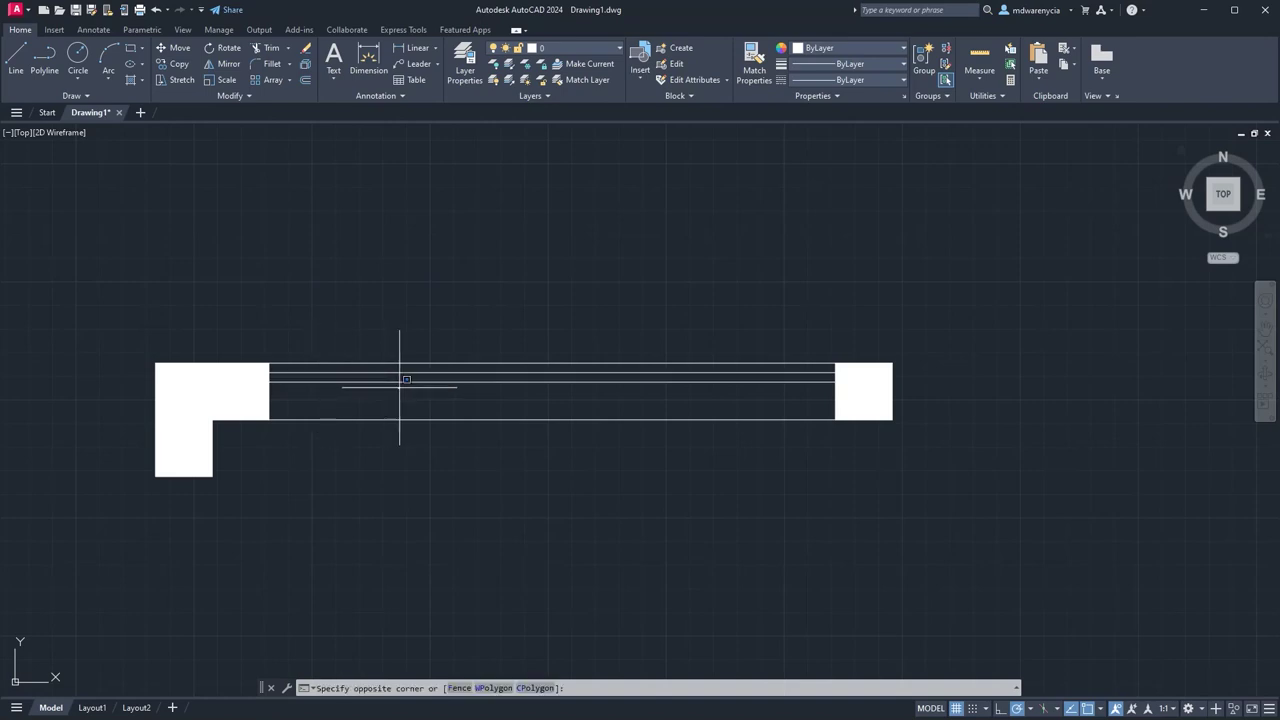
click(394, 381)
key(Return)
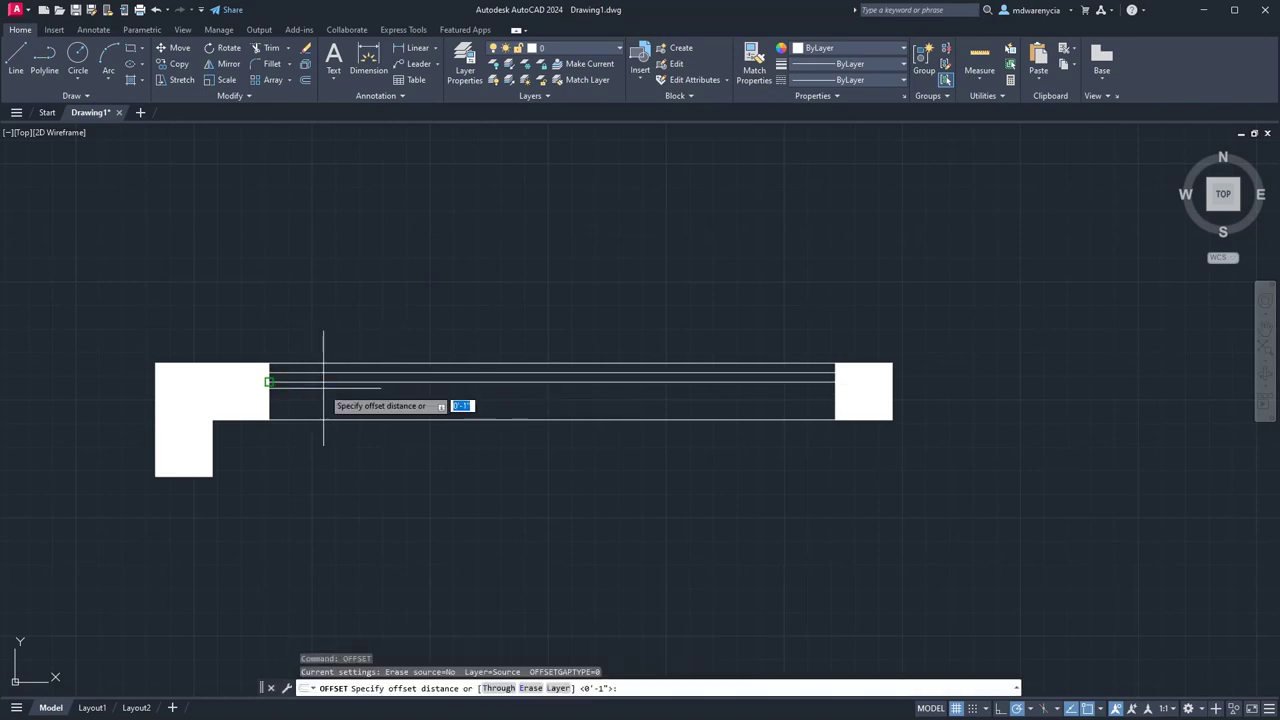
text(1)
key(Return)
click(323, 381)
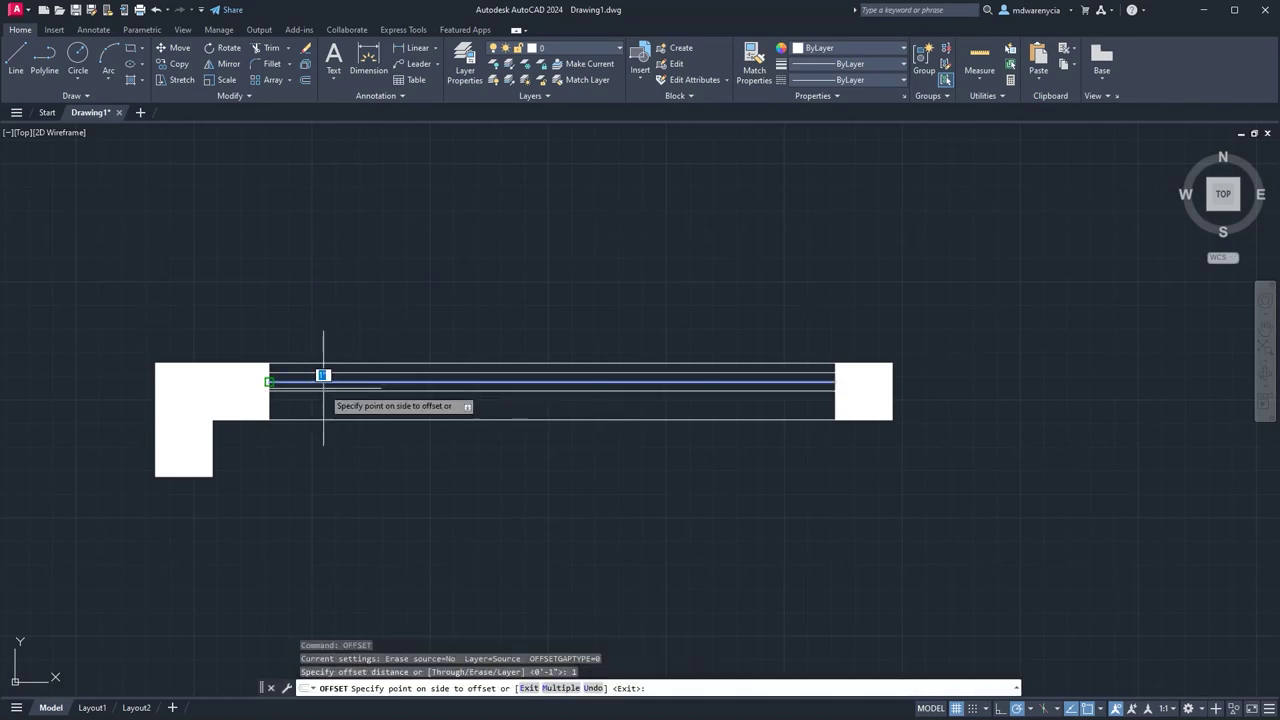
click(429, 486)
key(Escape)
Draw two connected short vertical lines across the two window tracks through the midpoints of the offset lines.
text(l)
key(Return)
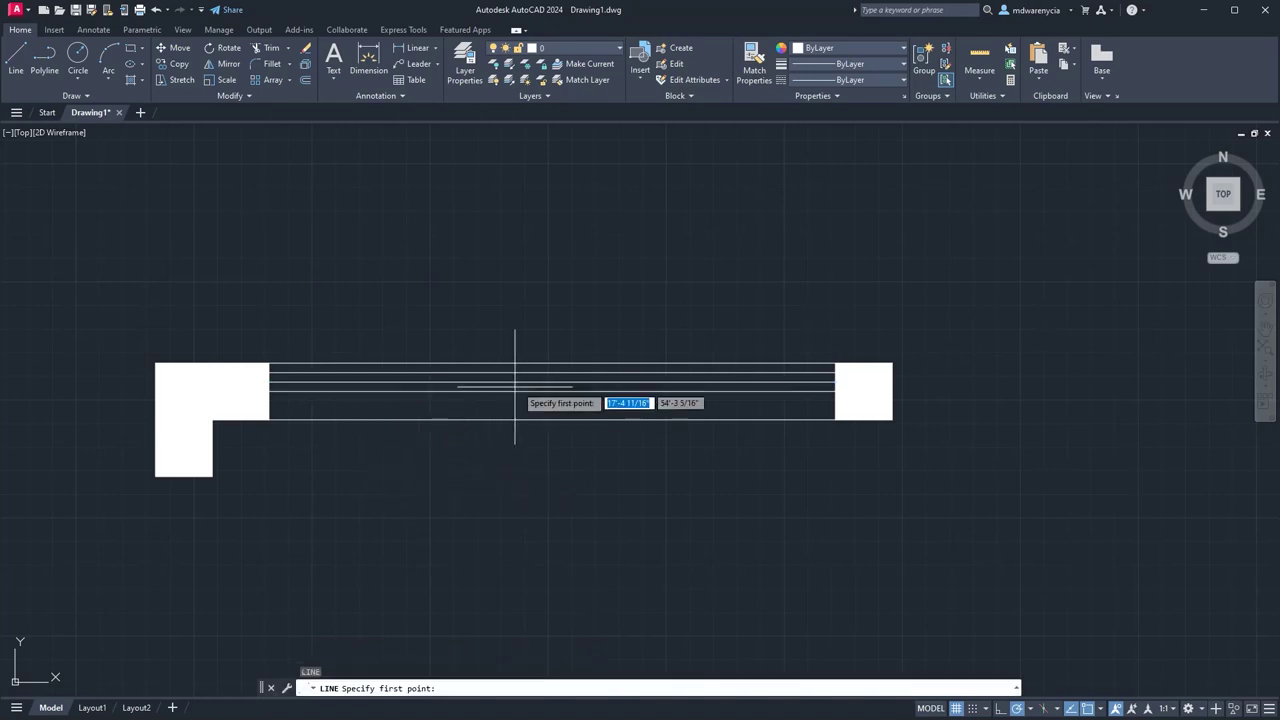
click(552, 372)
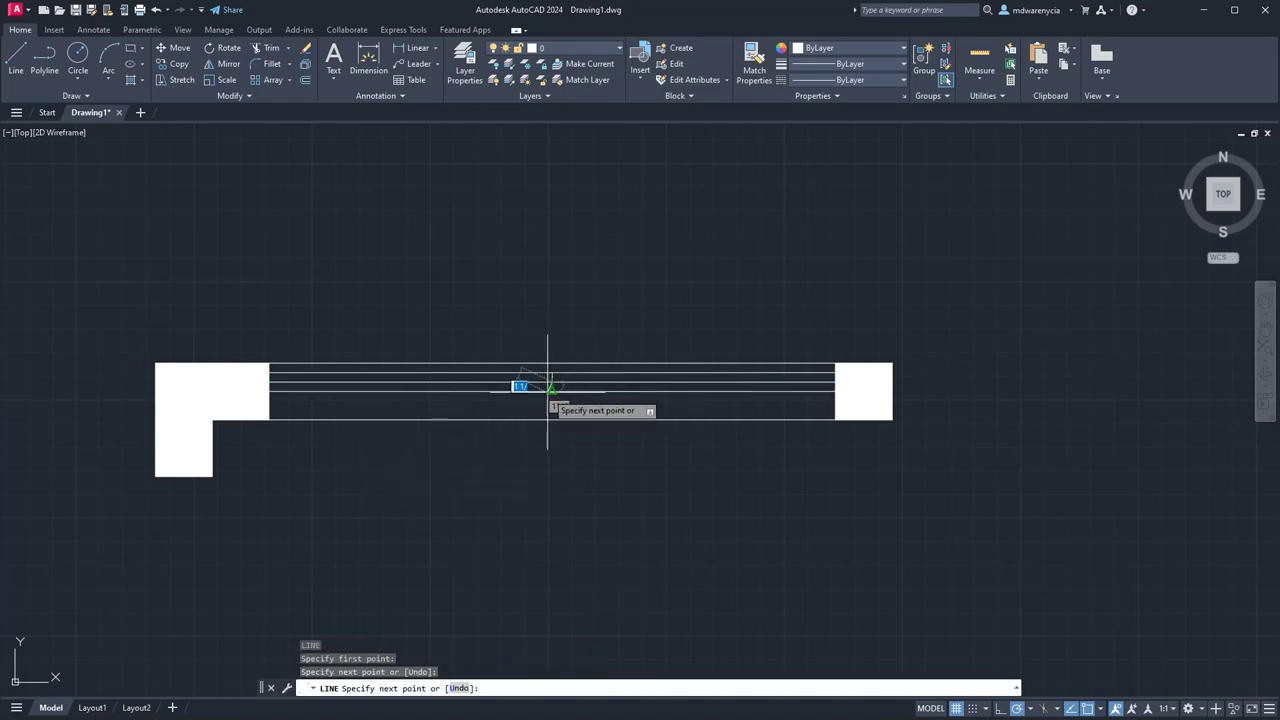
scroll(551, 388, up, 5)
click(582, 407)
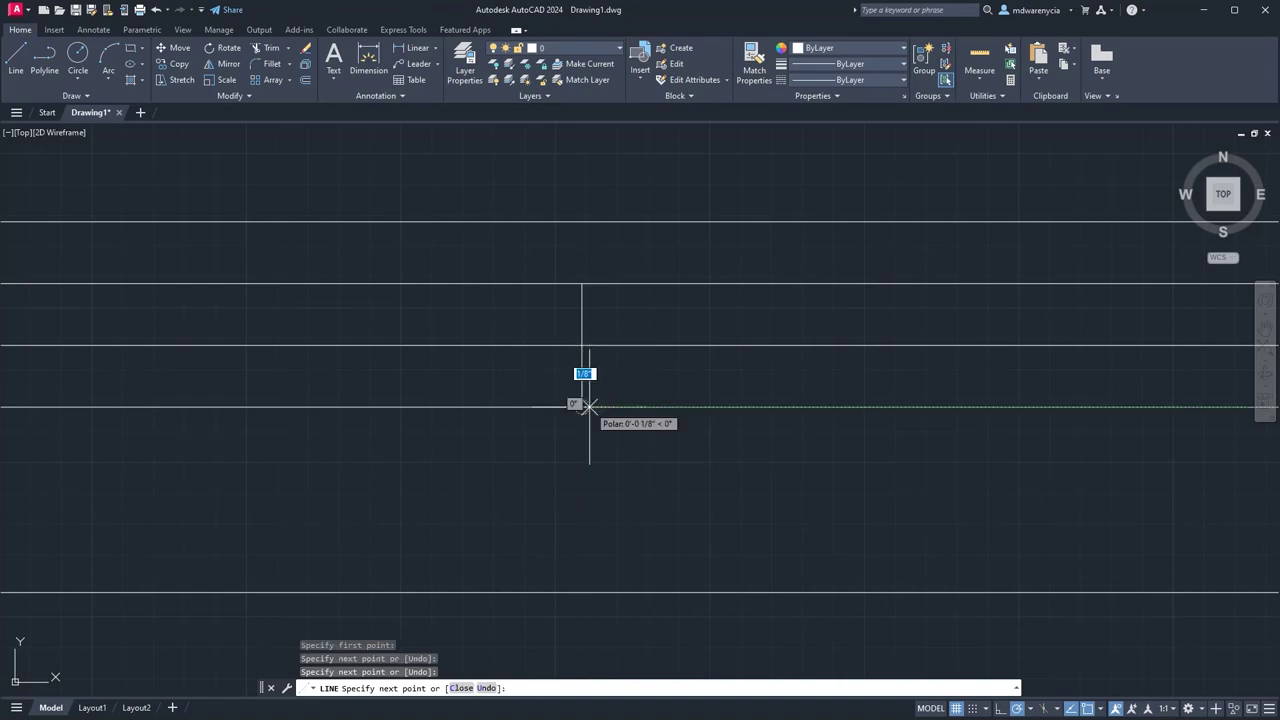
key(Escape)
Move the short vertical line in the lower track 0.5 inch to the left.
click(596, 390)
click(571, 379)
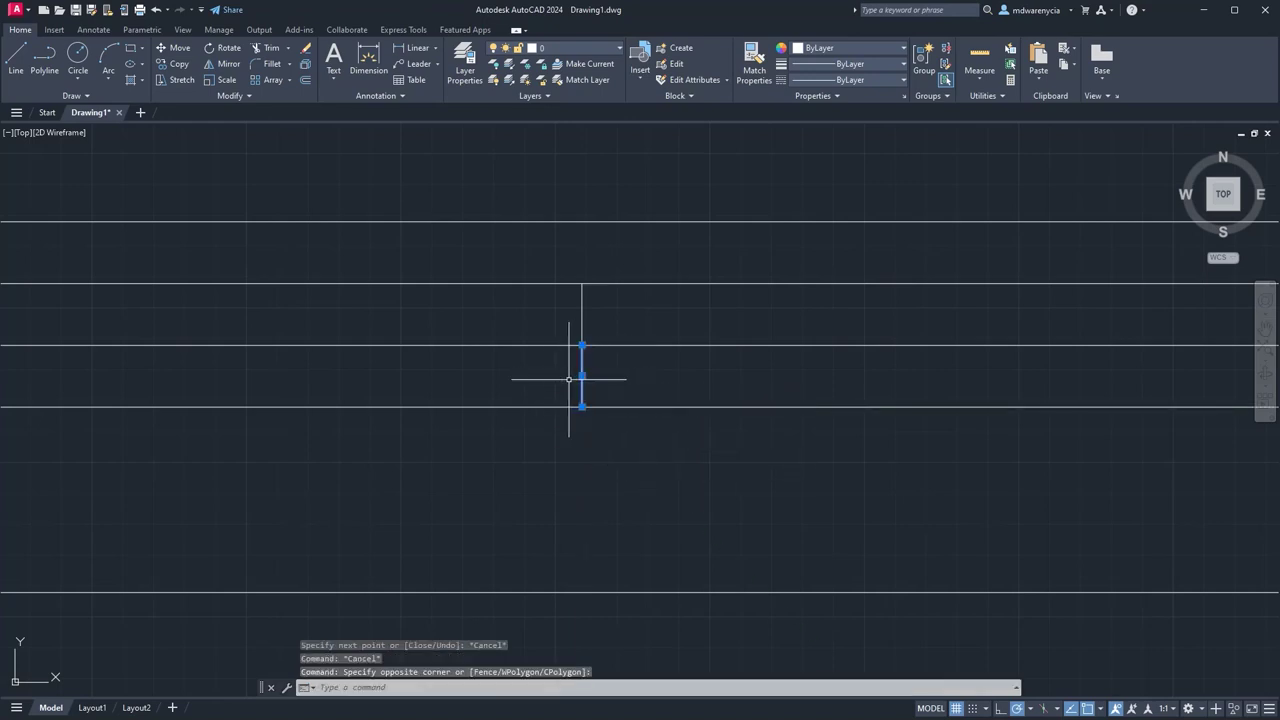
text(m)
key(Return)
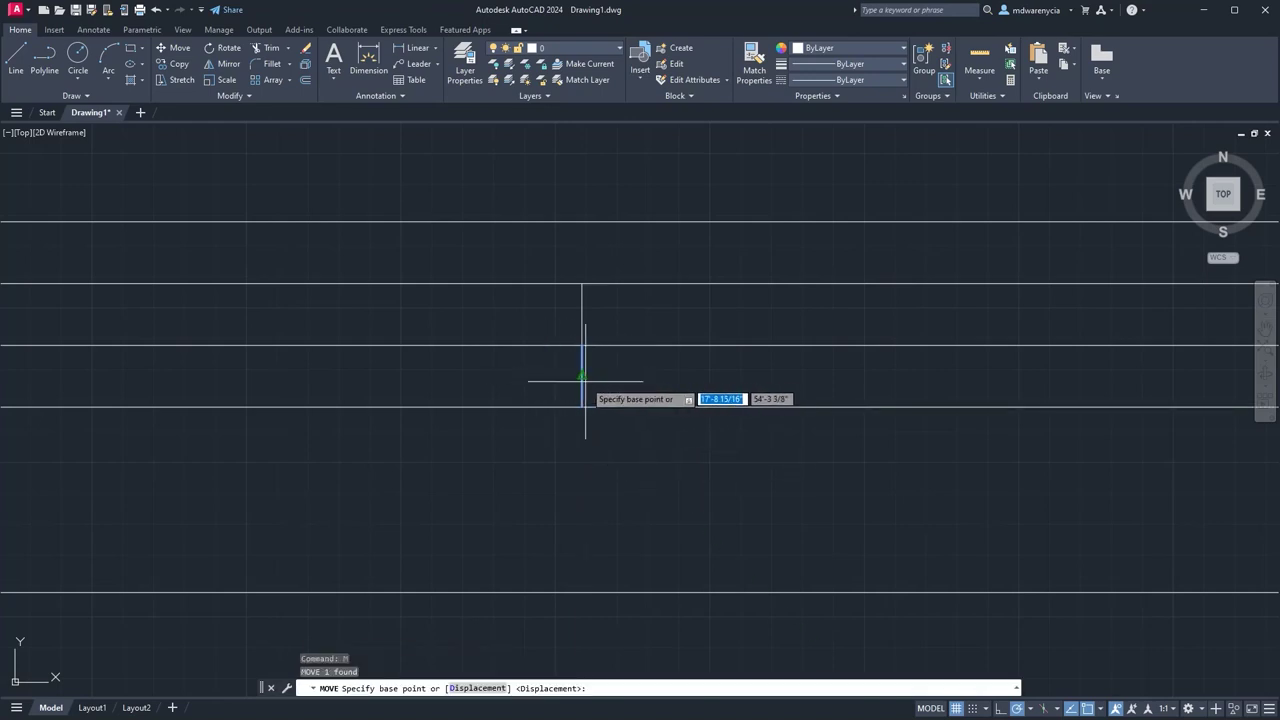
click(582, 376)
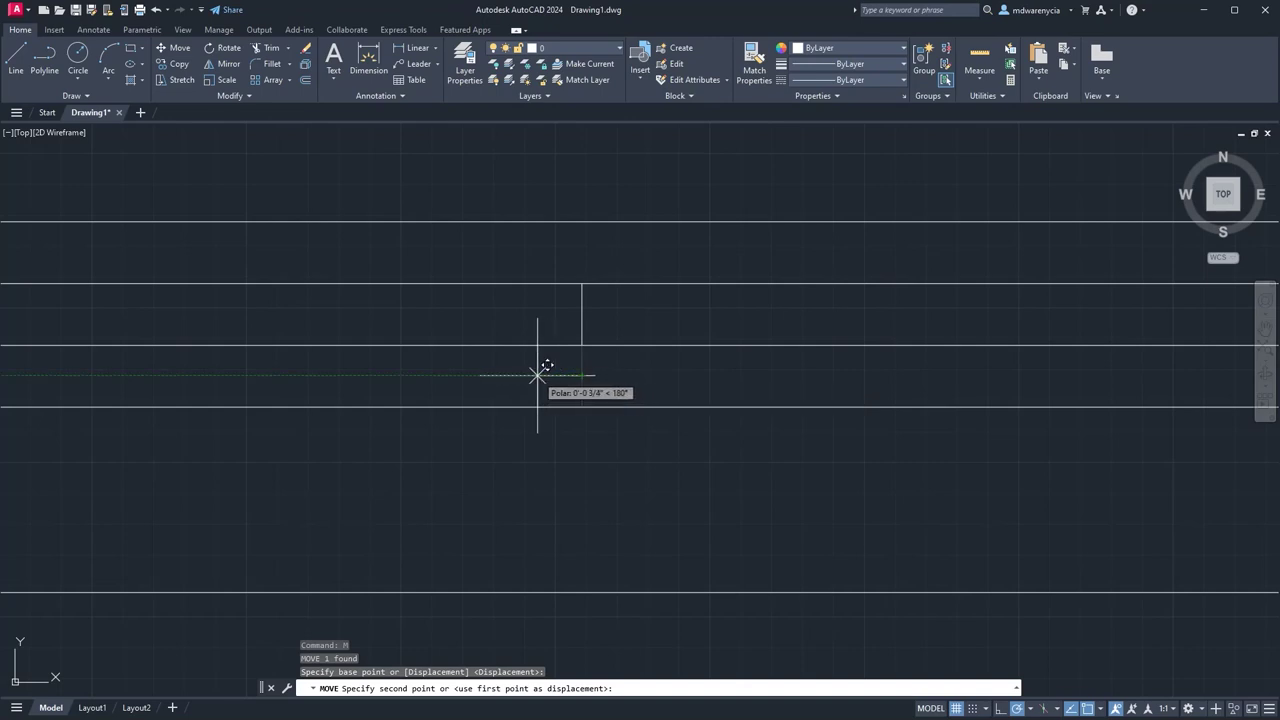
click(538, 375)
key(Return)
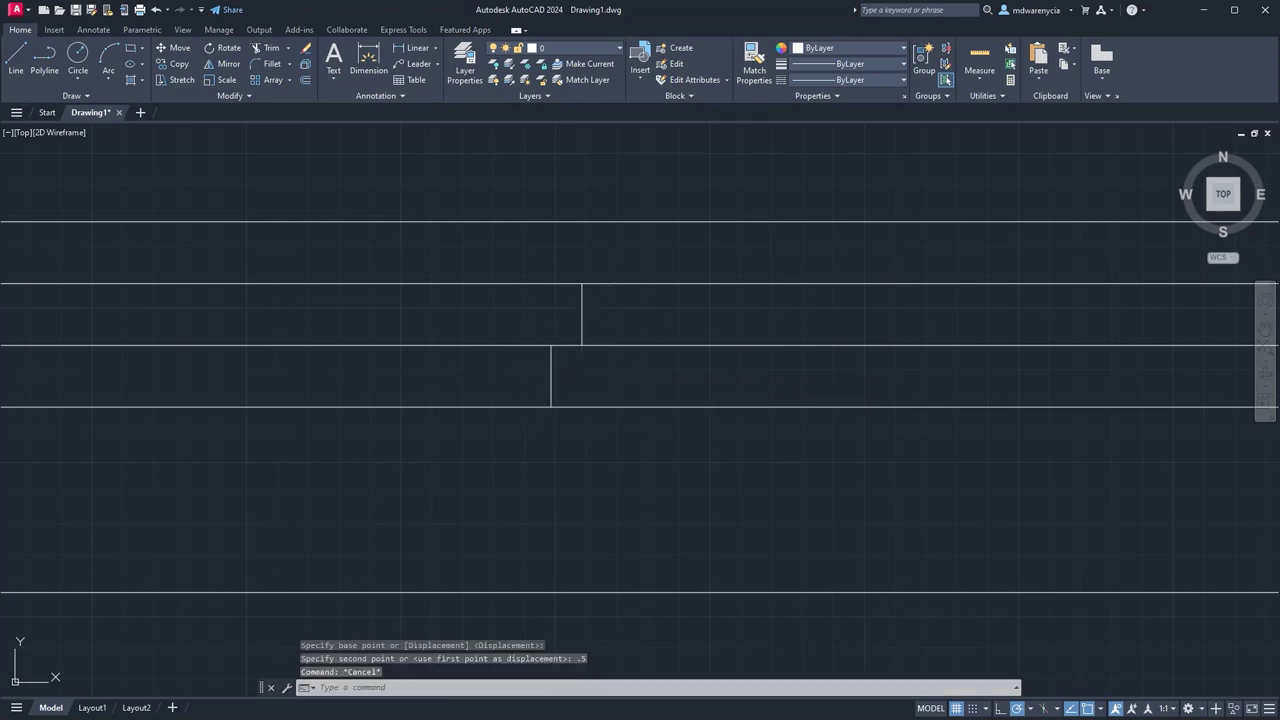
Move the short vertical line in the upper track 0.5 inch to the right.
click(580, 312)
key(space)
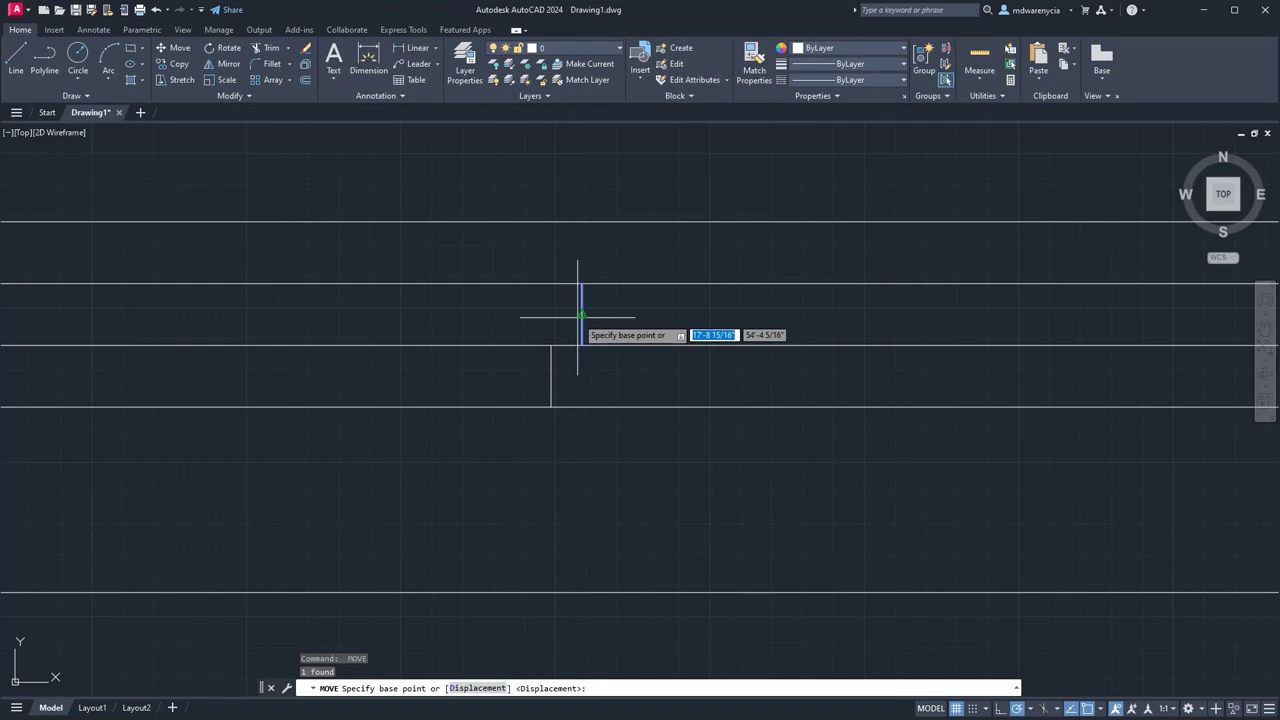
click(581, 314)
text(.5)
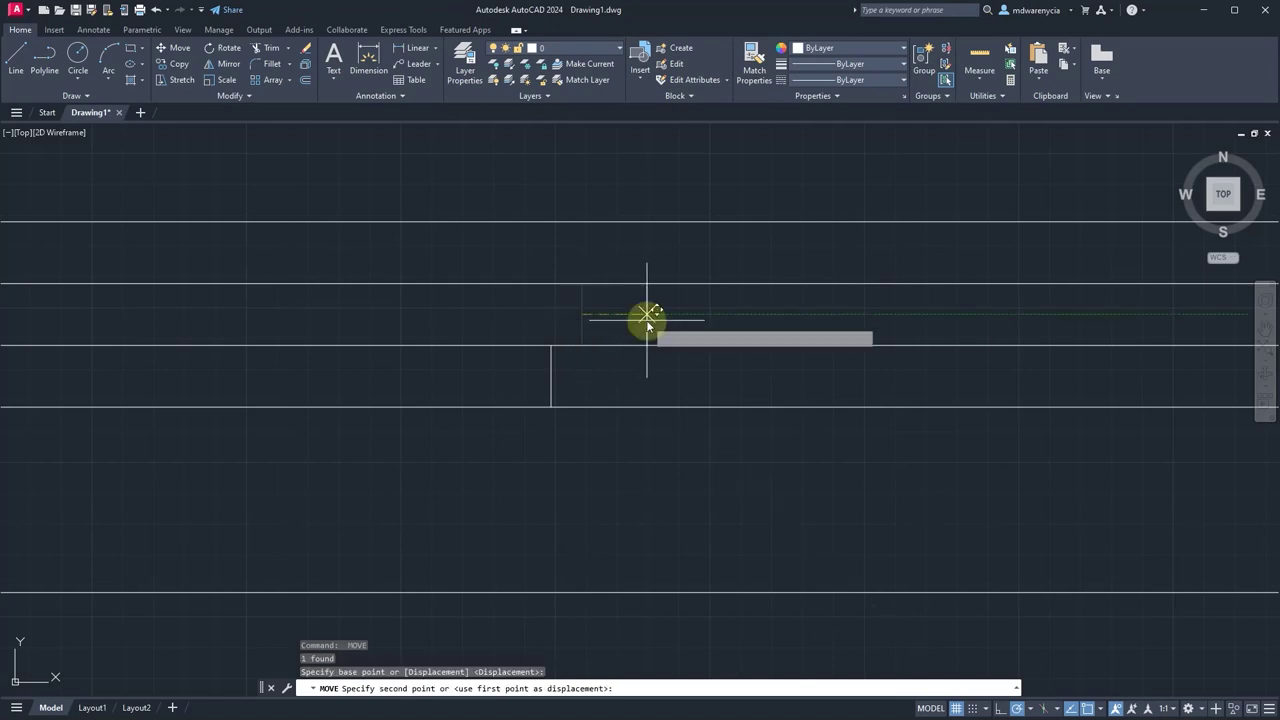
key(Return)
scroll(638, 333, down, 3)
key(Escape)
scroll(751, 429, down, 3)
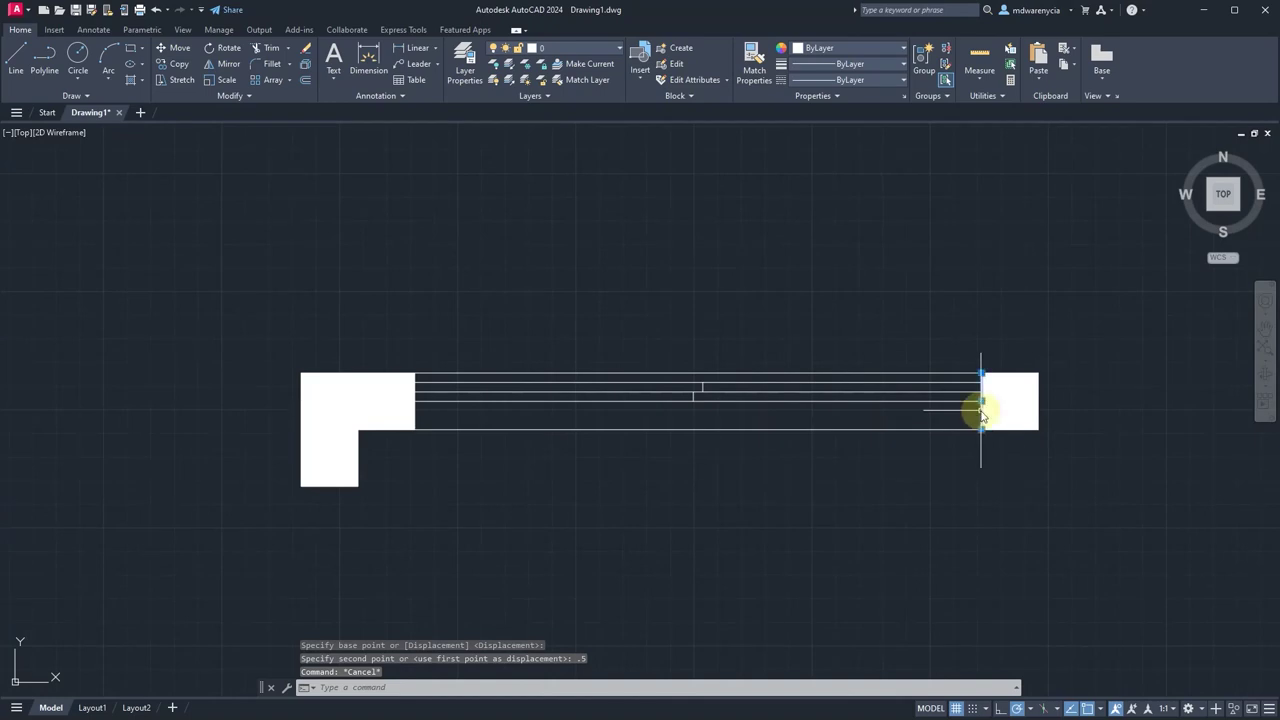
Offset the two wall-end lines of the window opening 2 inches inward to form the side frames.
click(980, 413)
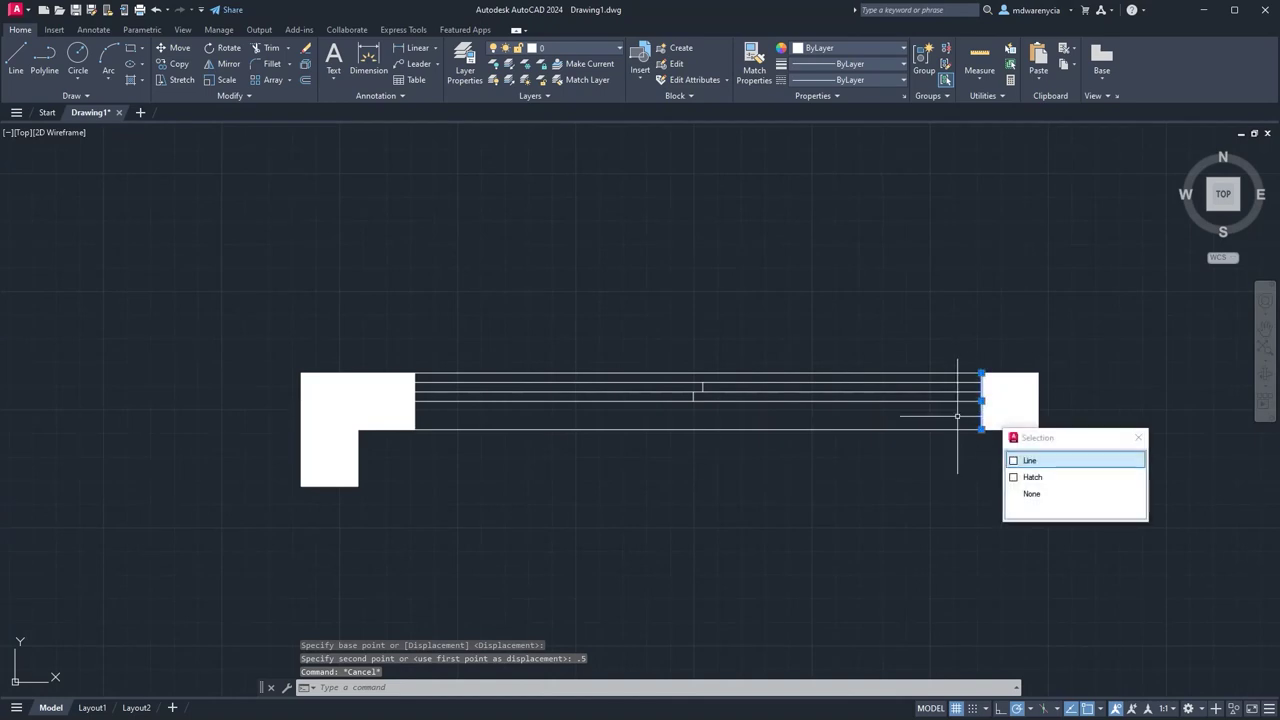
click(1038, 462)
text(o)
key(Return)
text(2)
key(Return)
click(855, 457)
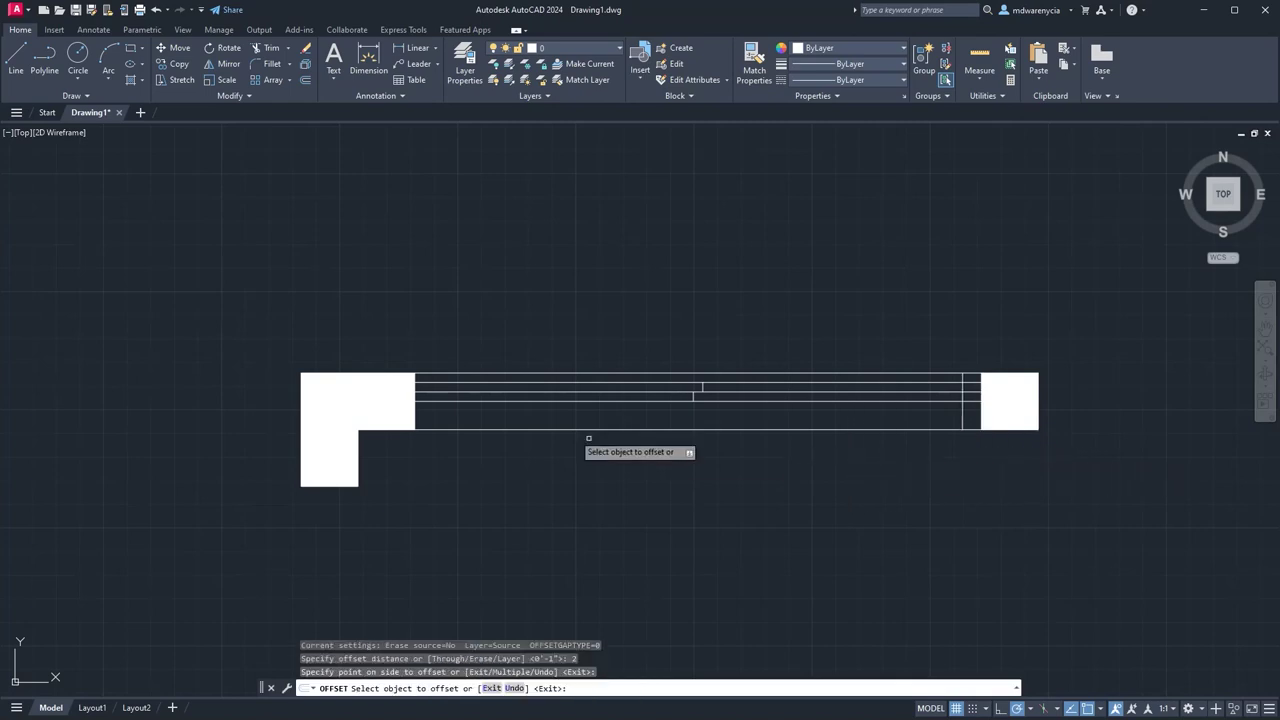
click(421, 415)
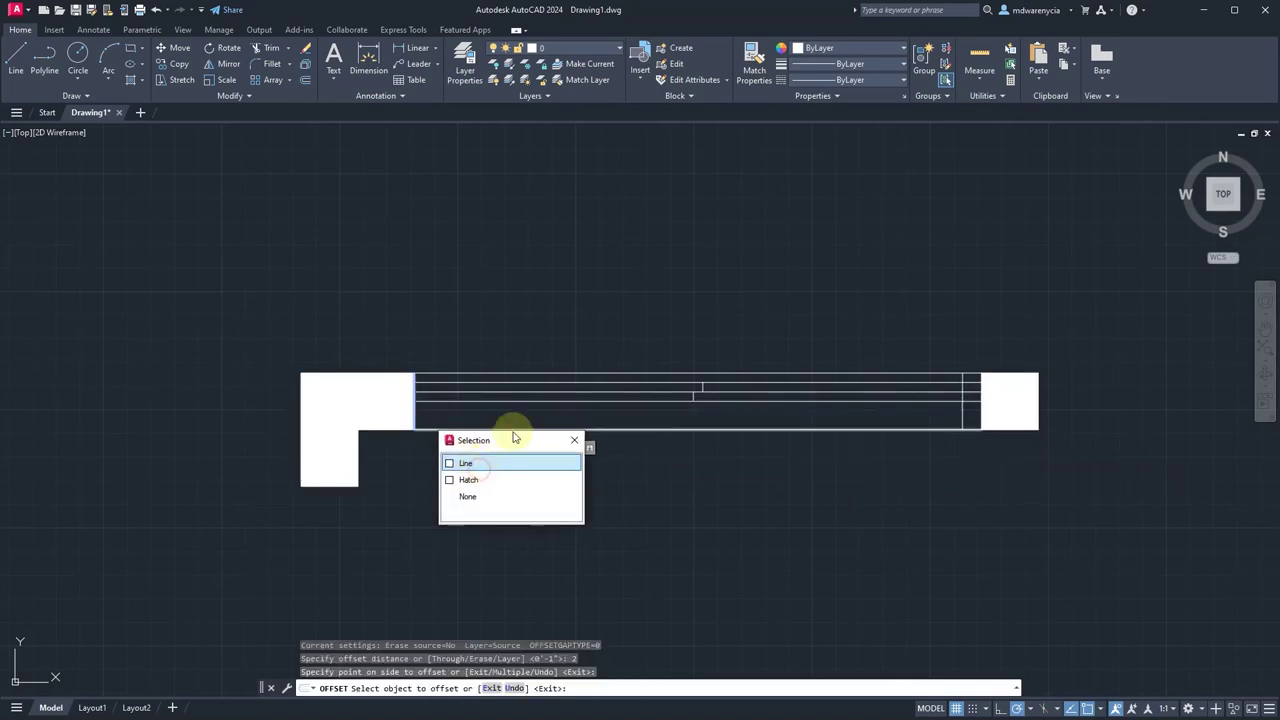
click(477, 463)
click(477, 414)
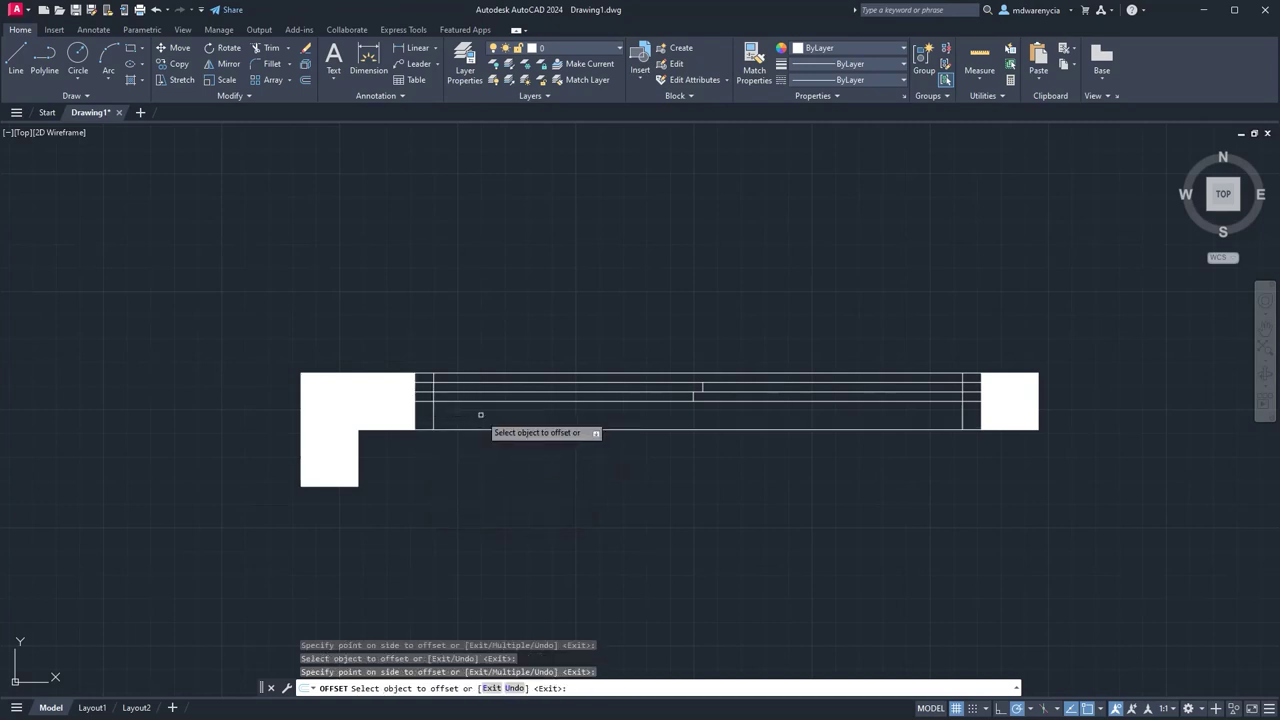
key(Escape)
Trim the track lines out of the window's left side frame, using the window and wall geometry as cutting edges.
click(1018, 487)
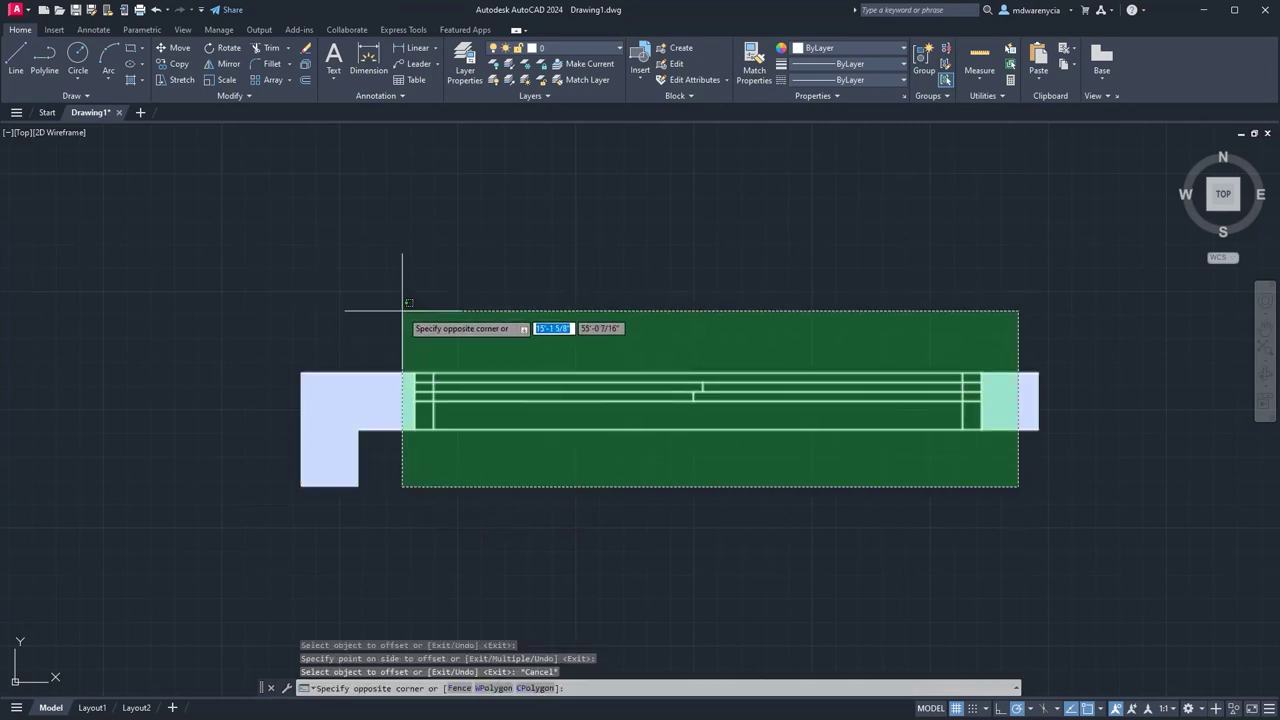
click(299, 352)
text(tr)
key(Return)
scroll(438, 395, up, 2)
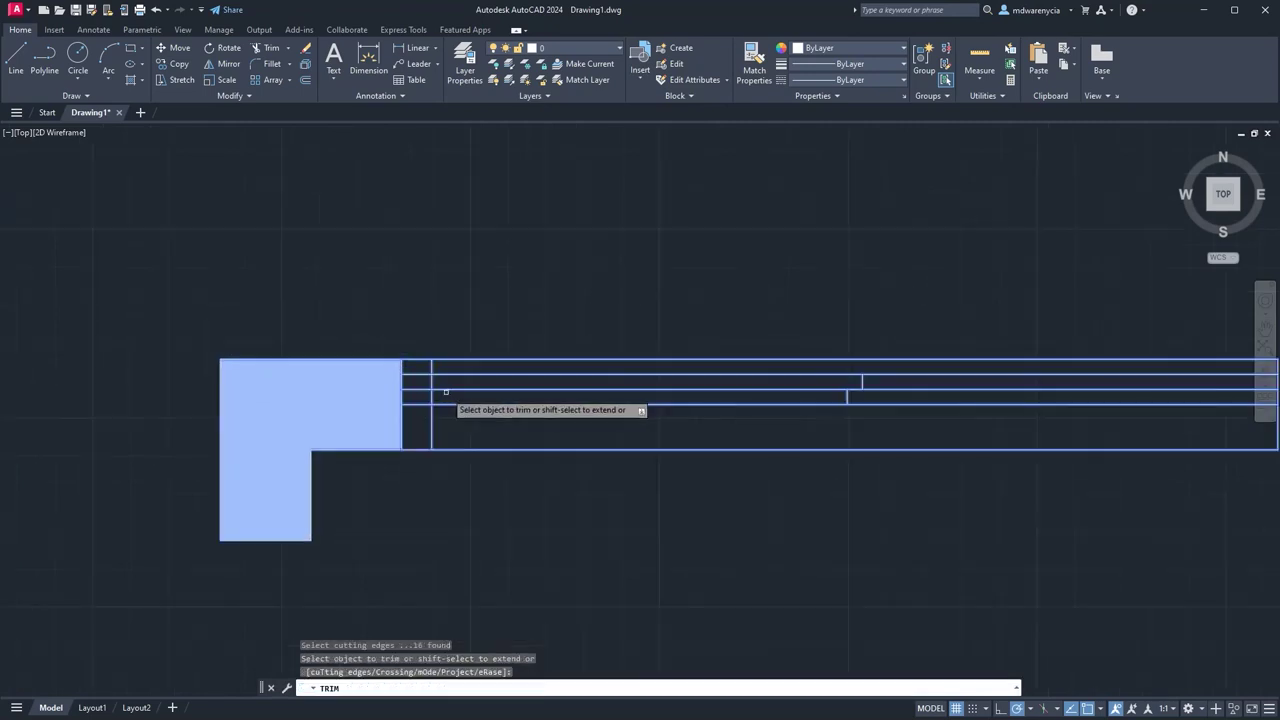
click(410, 412)
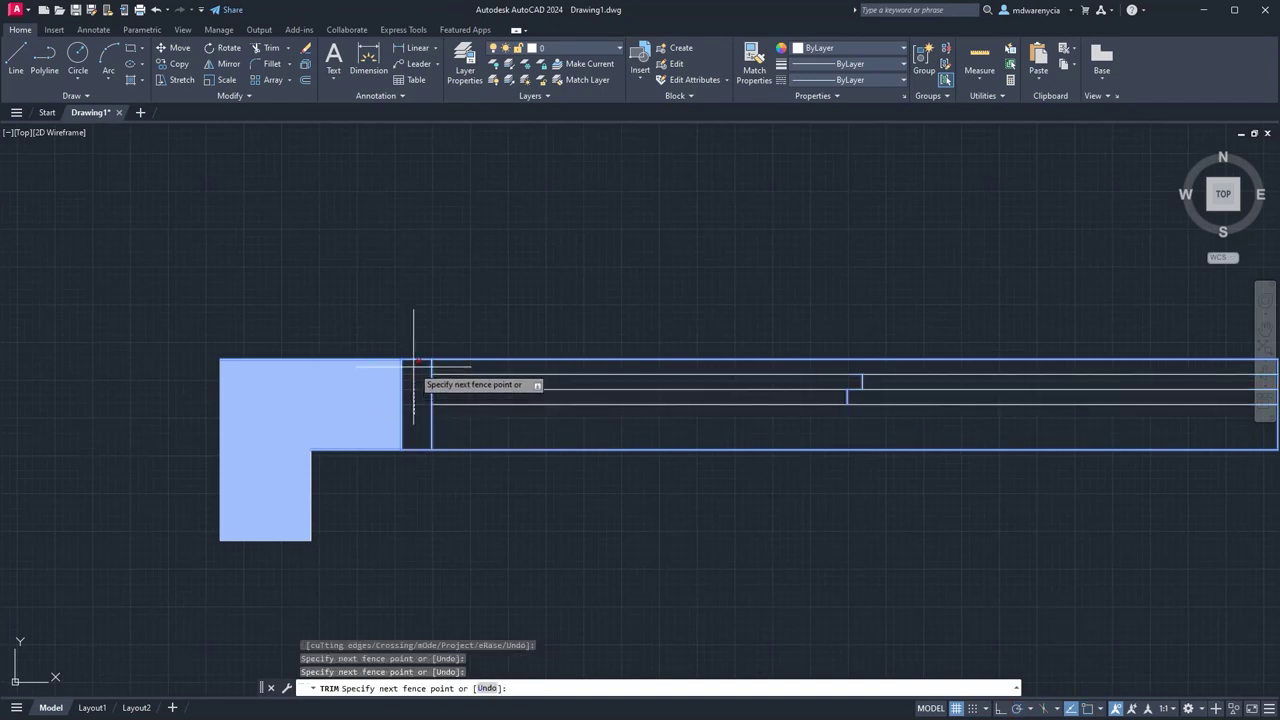
key(Return)
Trim the lowest track line left of the centre divider and the highest track line right of it.
click(660, 414)
click(655, 400)
middle_drag(917, 410, 579, 399)
click(599, 358)
key(Return)
Trim the track lines out of the window's right side frame and finish trimming.
click(945, 358)
click(950, 420)
key(Return)
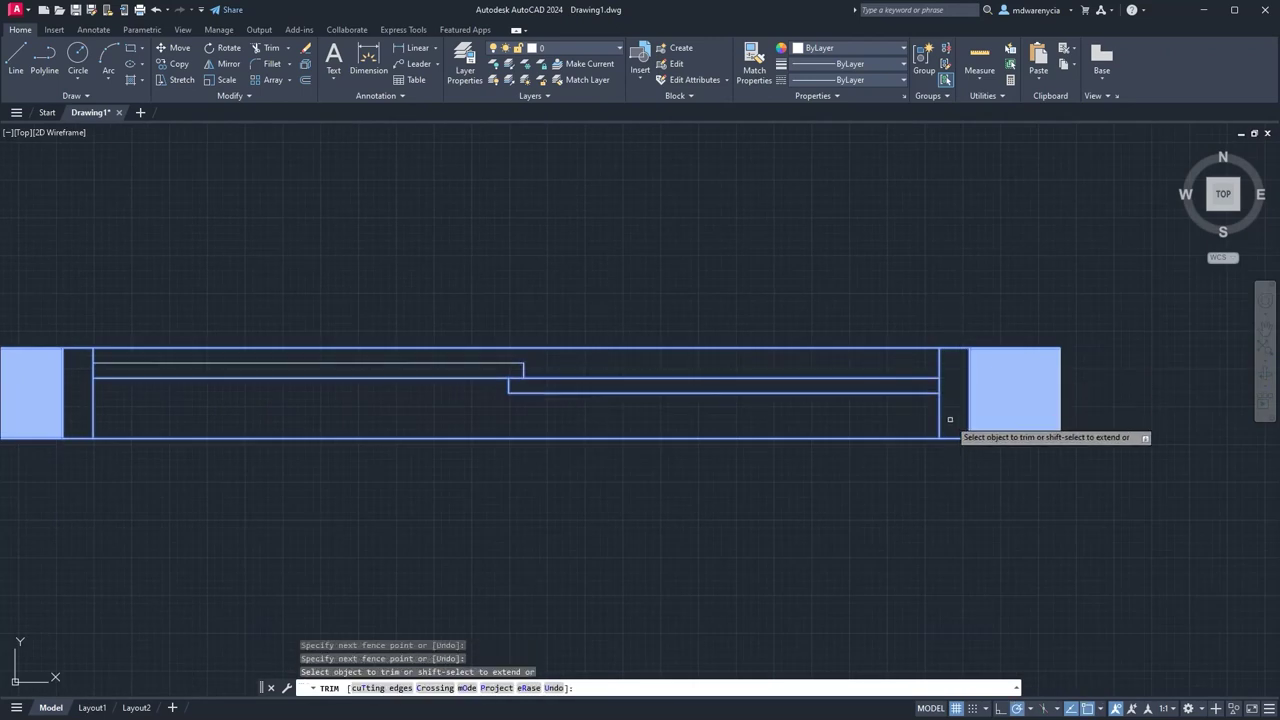
scroll(829, 445, down, 2)
key(Escape)
key(Escape)
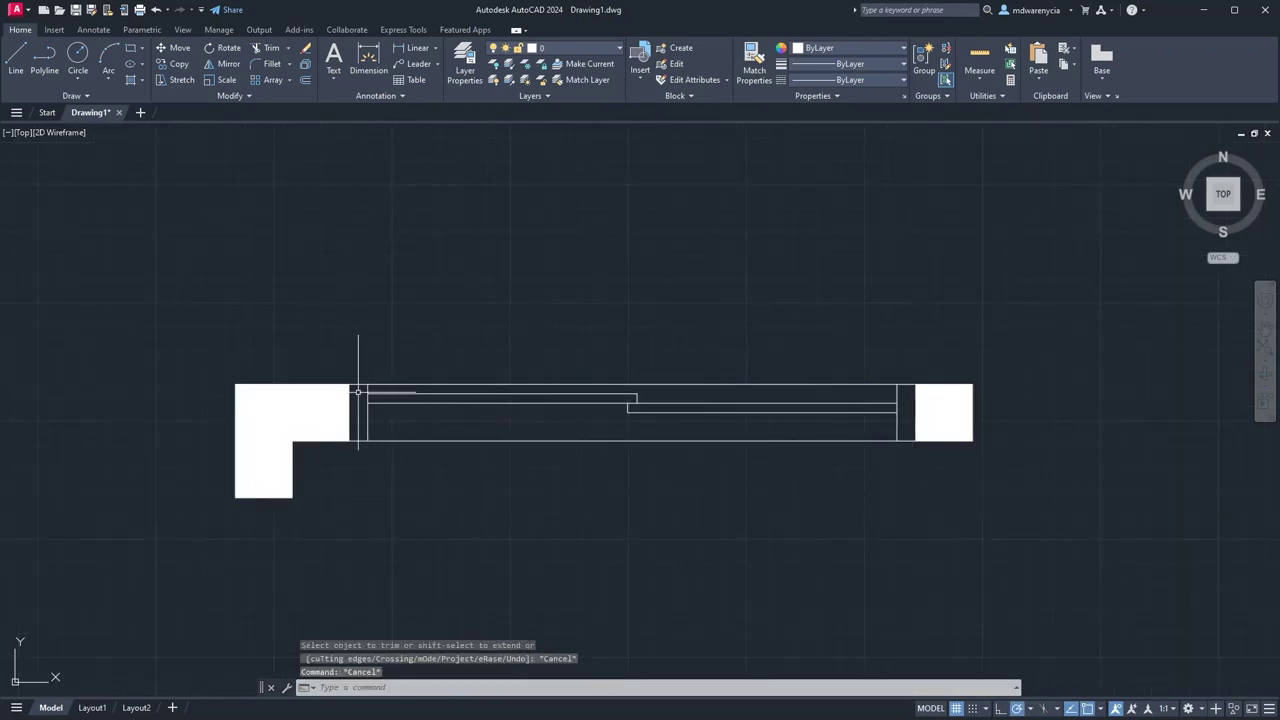
click(358, 391)
click(909, 434)
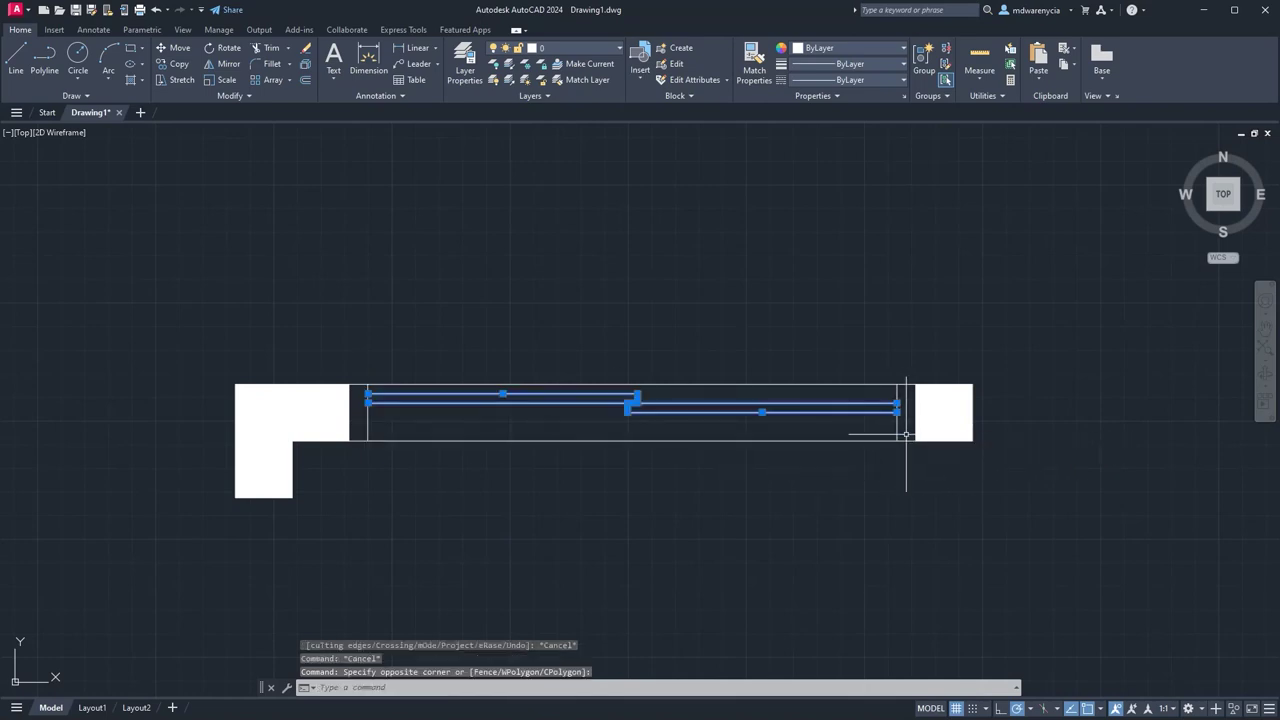
click(906, 434)
click(385, 380)
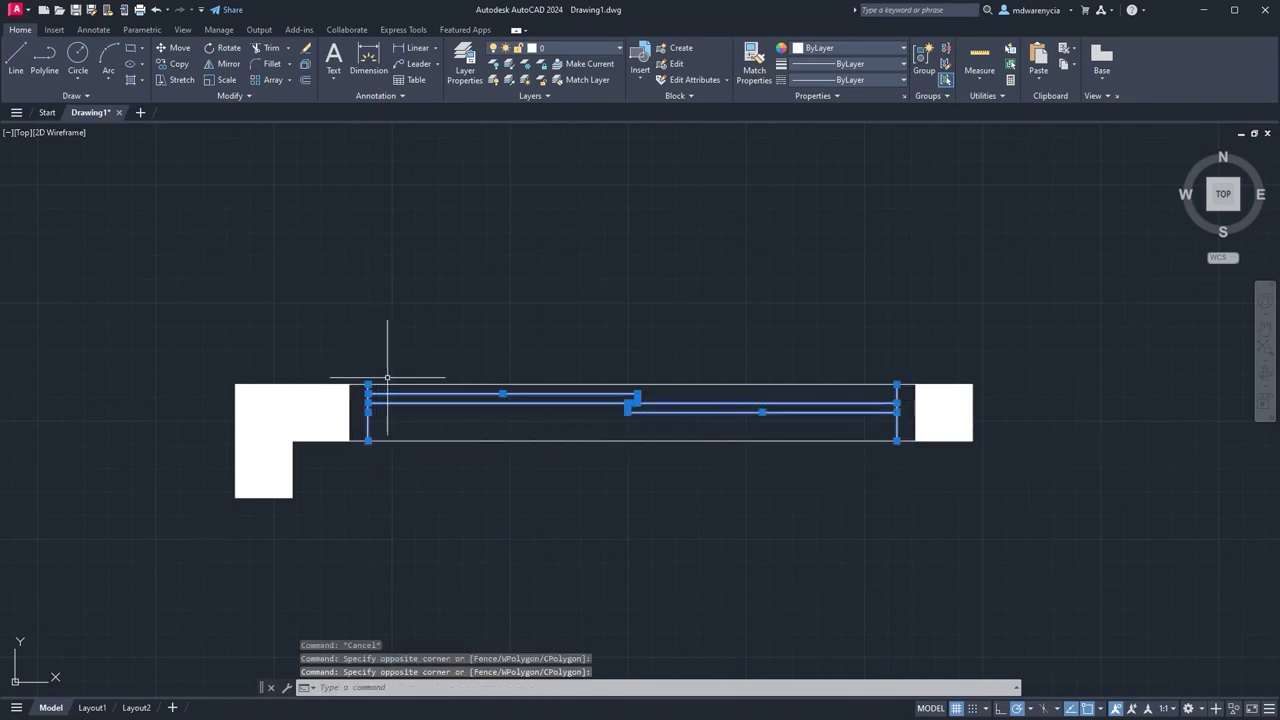
click(907, 467)
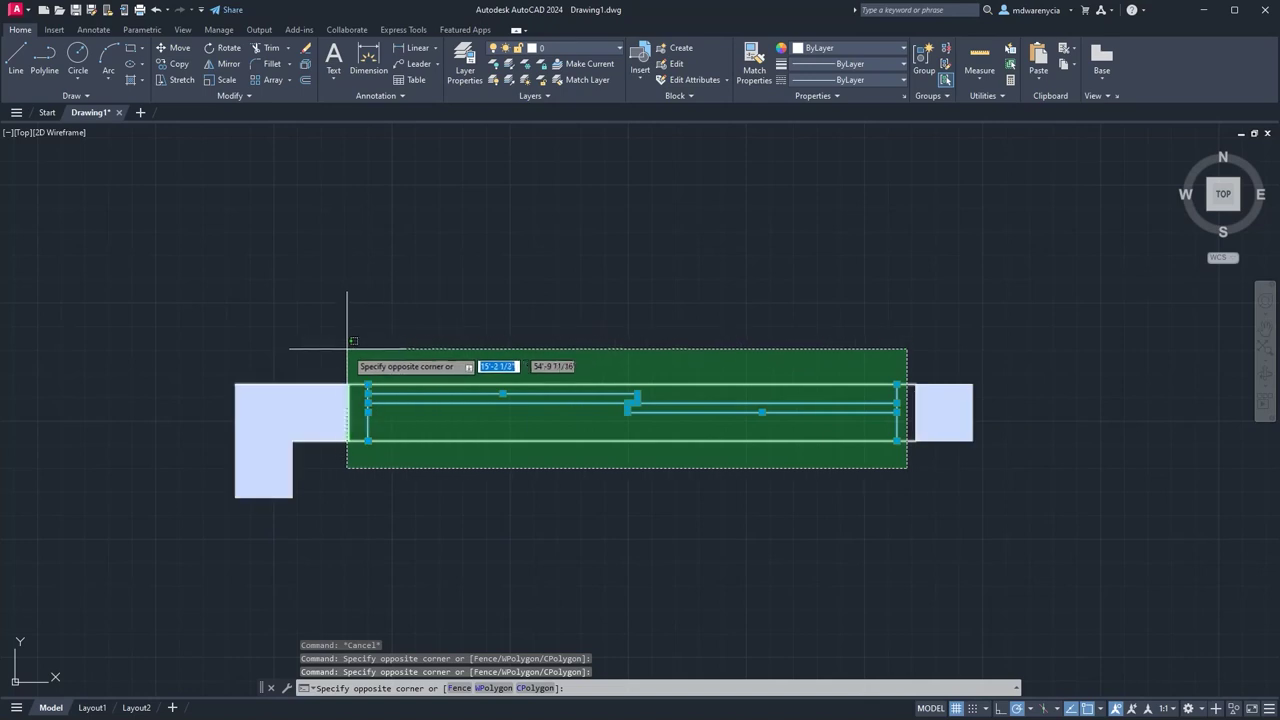
key(Escape)
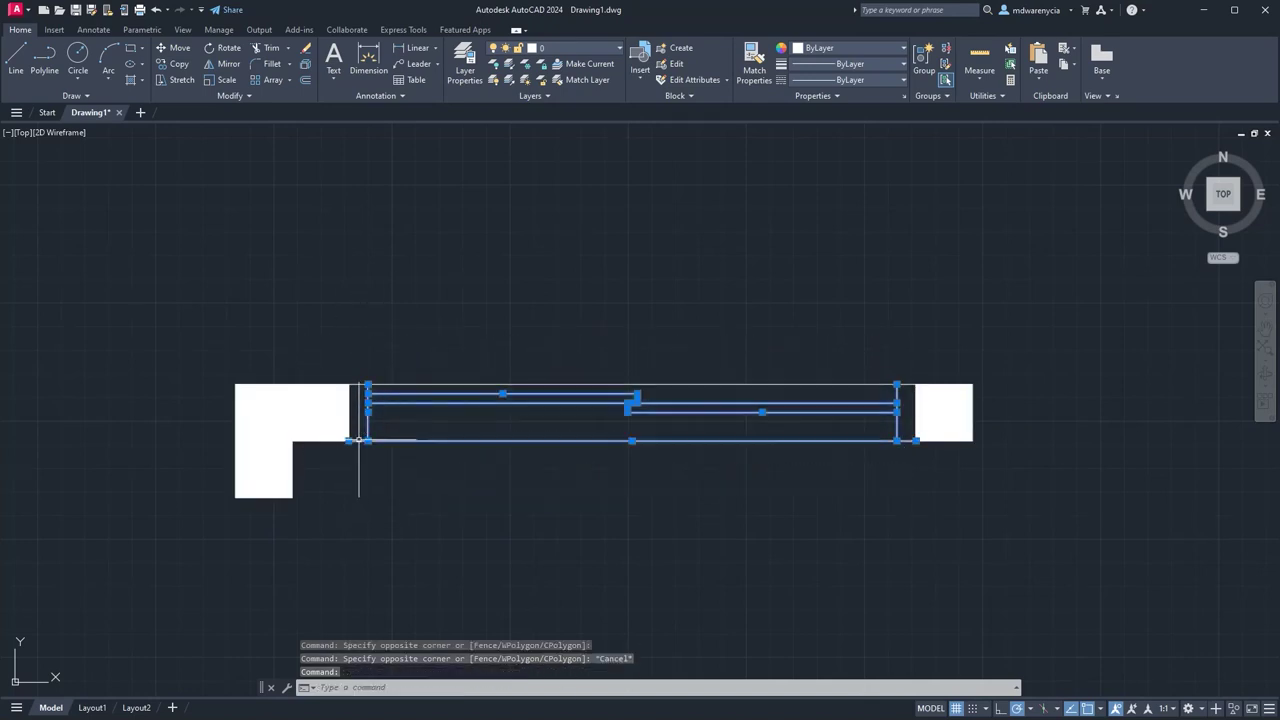
key(Escape)
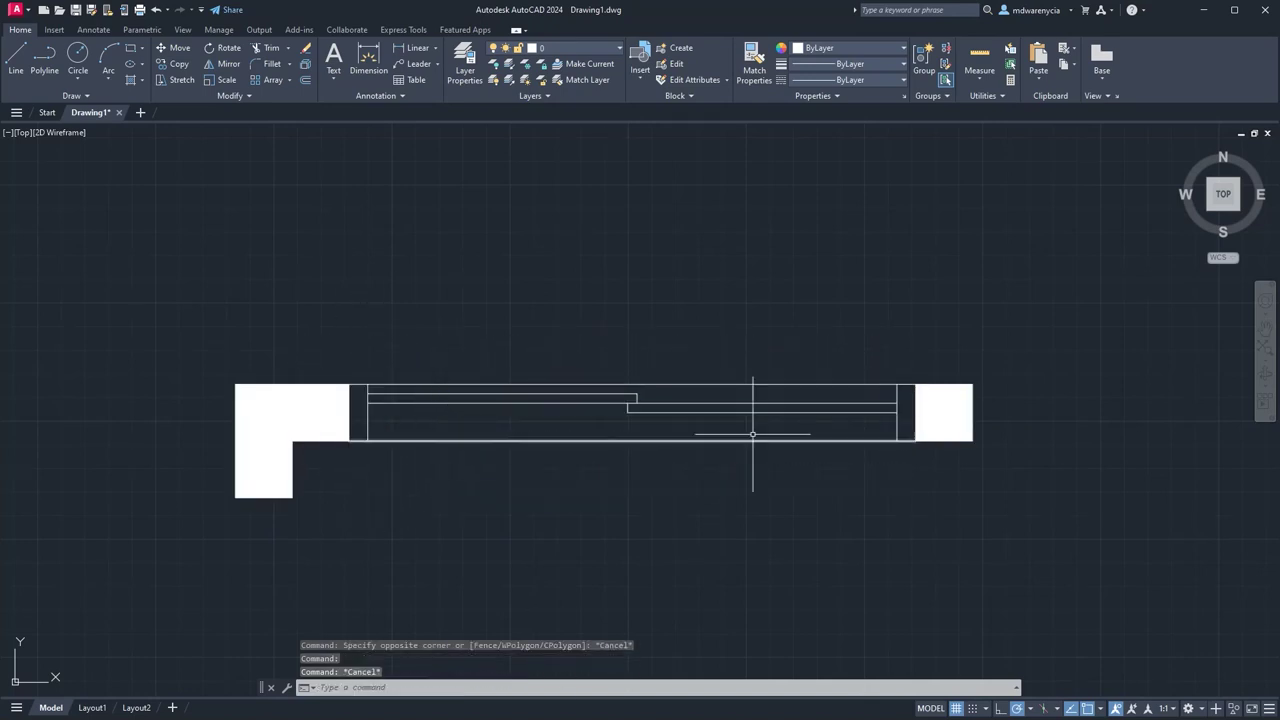
click(909, 448)
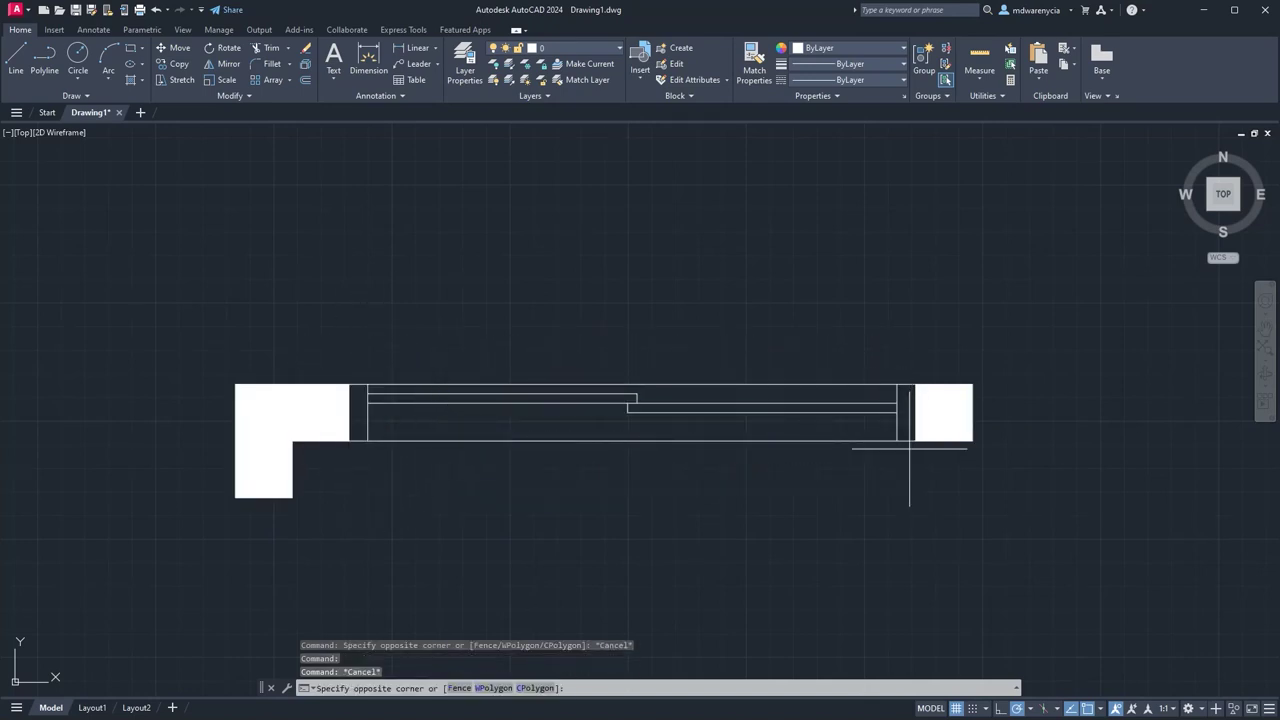
click(365, 358)
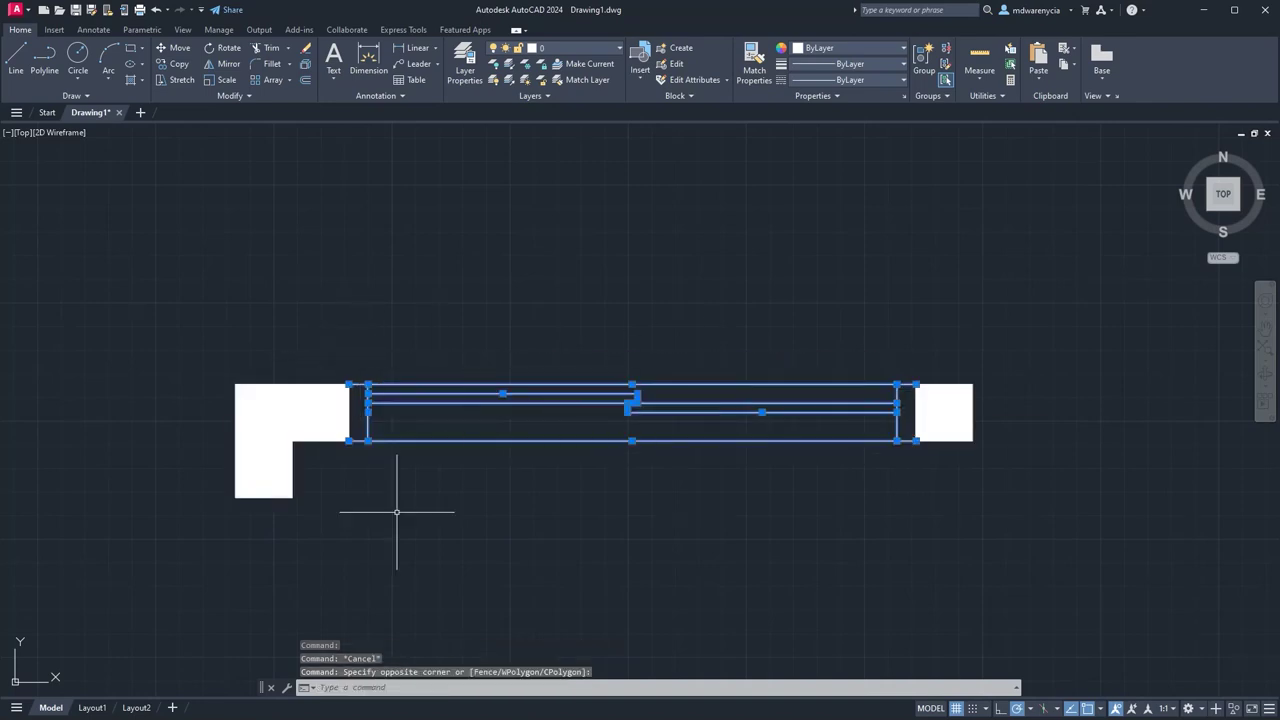
key(Escape)
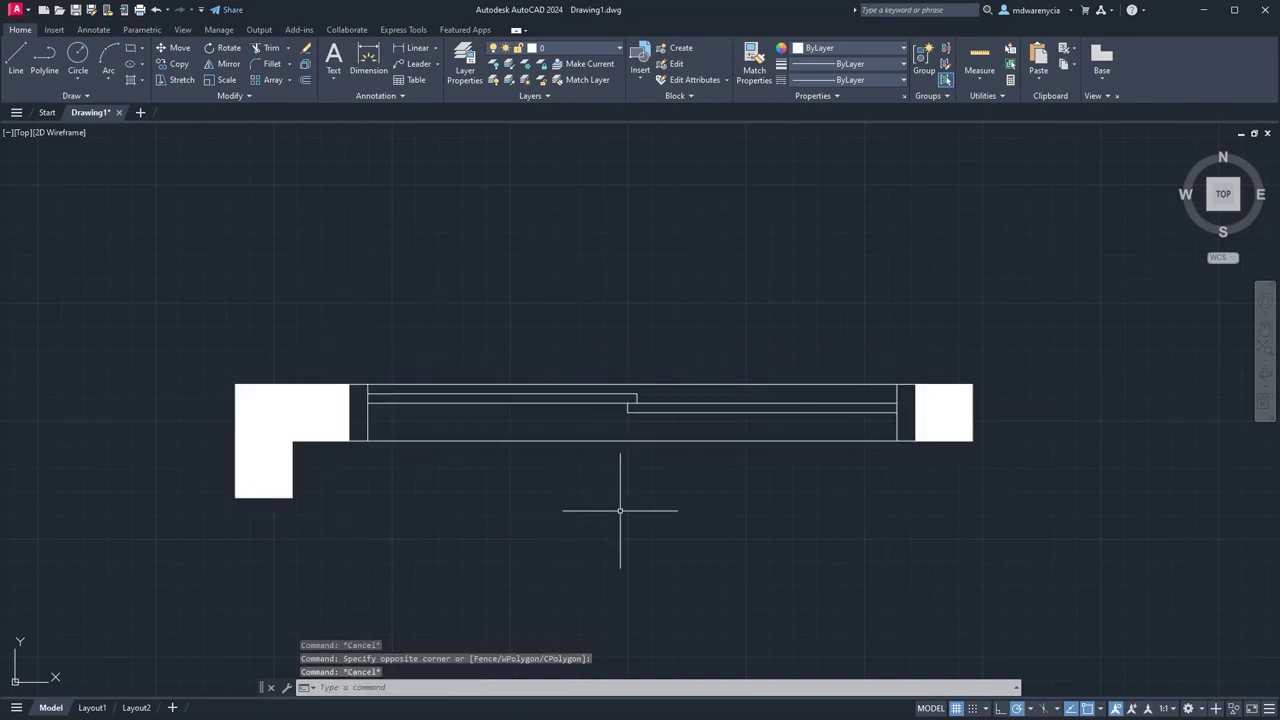
Start a block definition from all the window's lines, named window-ext-5'-slider.
click(910, 462)
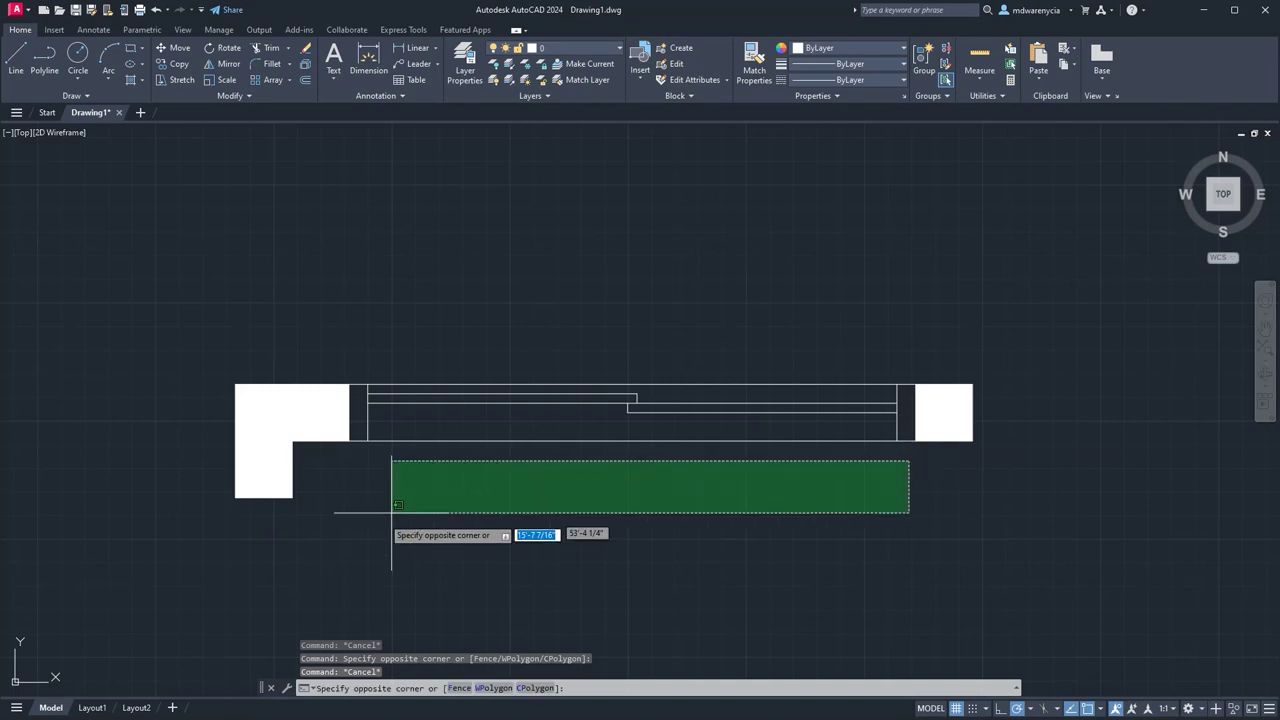
click(359, 372)
scroll(449, 366, down, 4)
middle_drag(521, 460, 480, 404)
scroll(501, 247, down, 4)
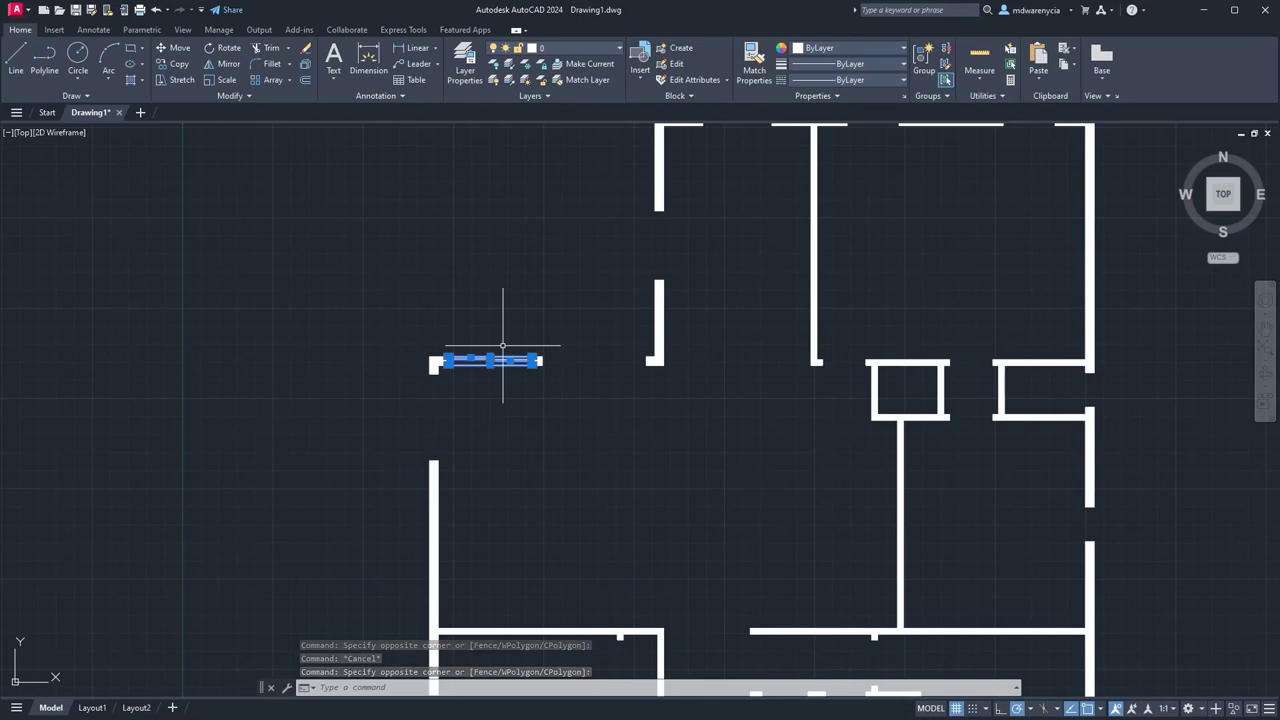
text(block)
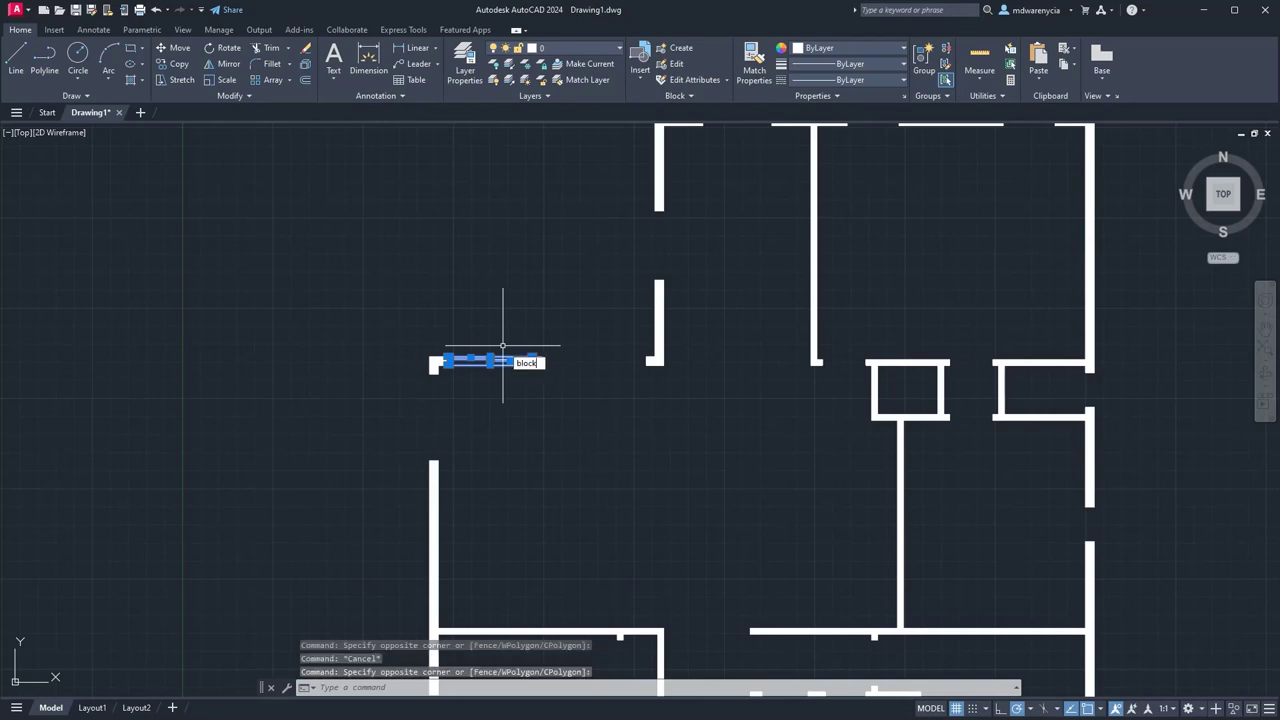
key(Return)
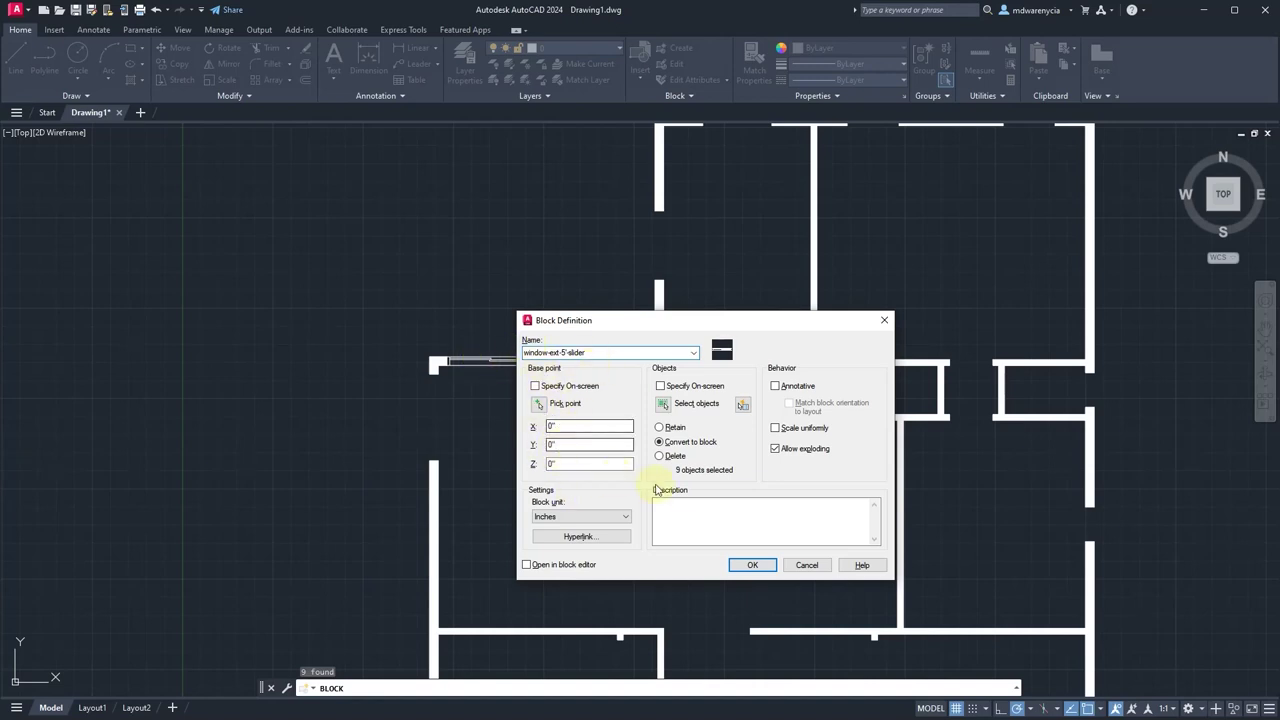
Set the block's base point at the window's upper-right outer corner and create the block.
click(538, 405)
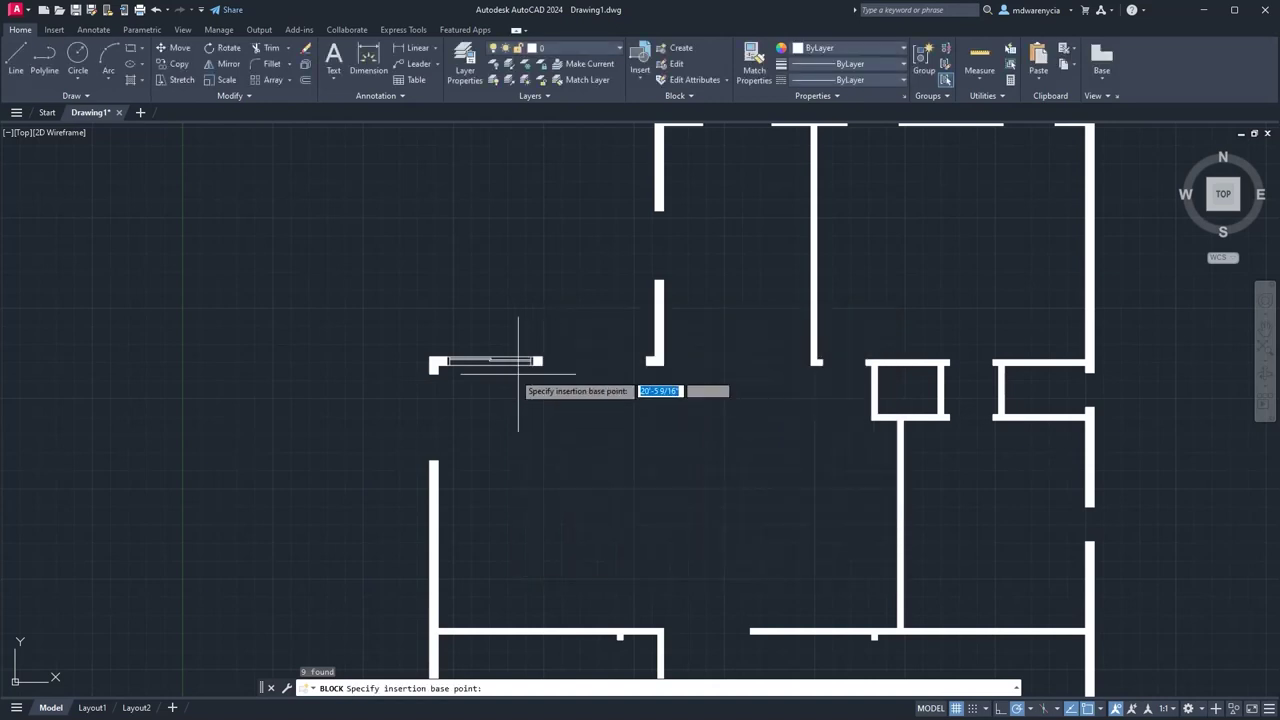
scroll(495, 372, up, 7)
click(669, 318)
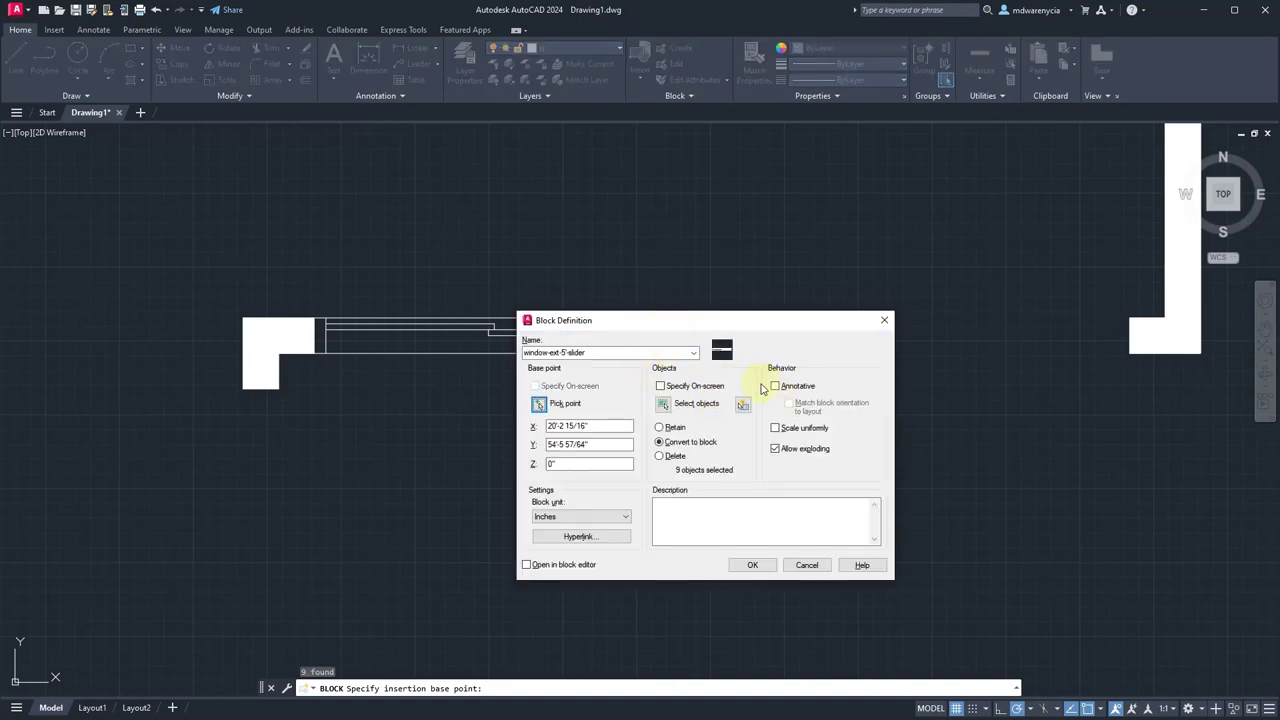
click(753, 565)
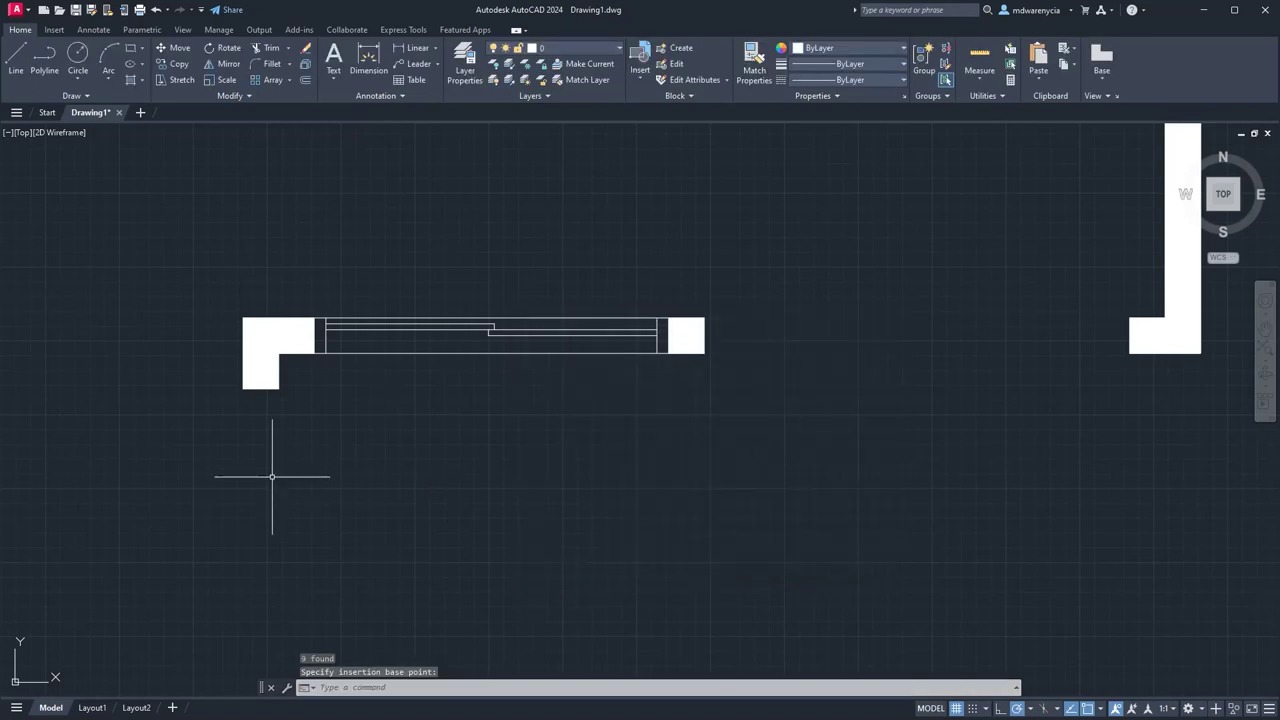
click(563, 376)
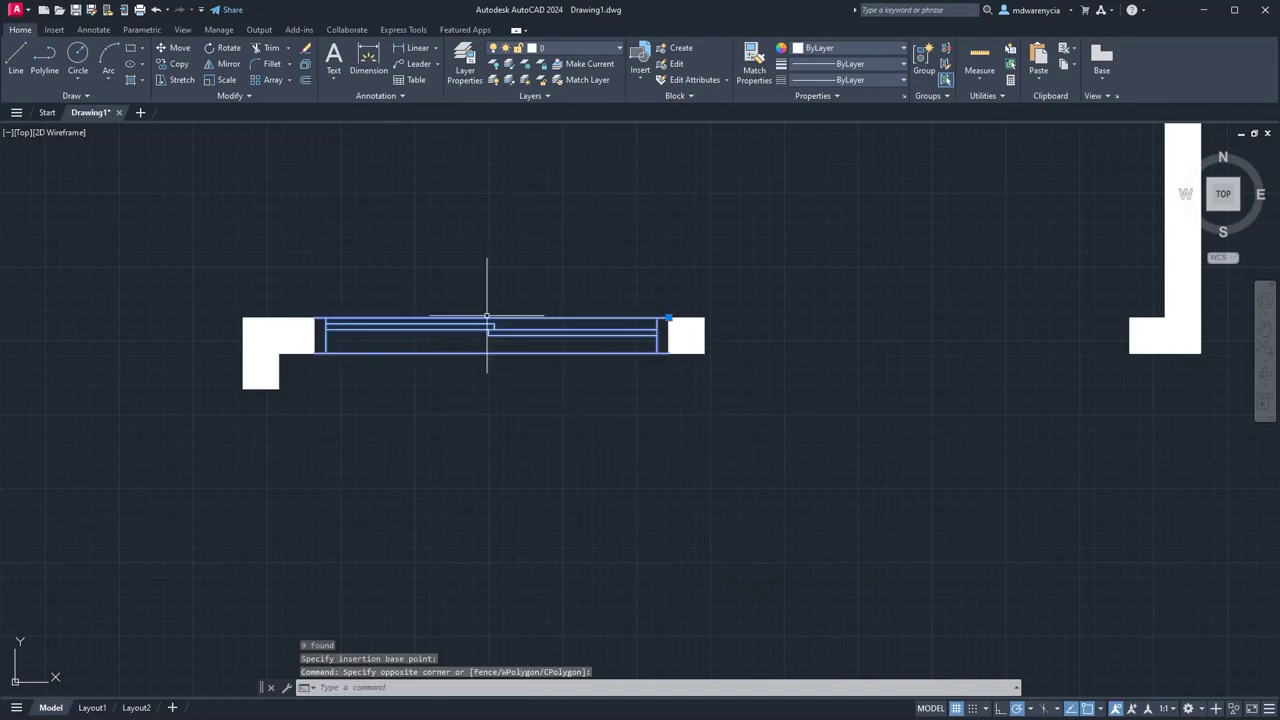
key(Escape)
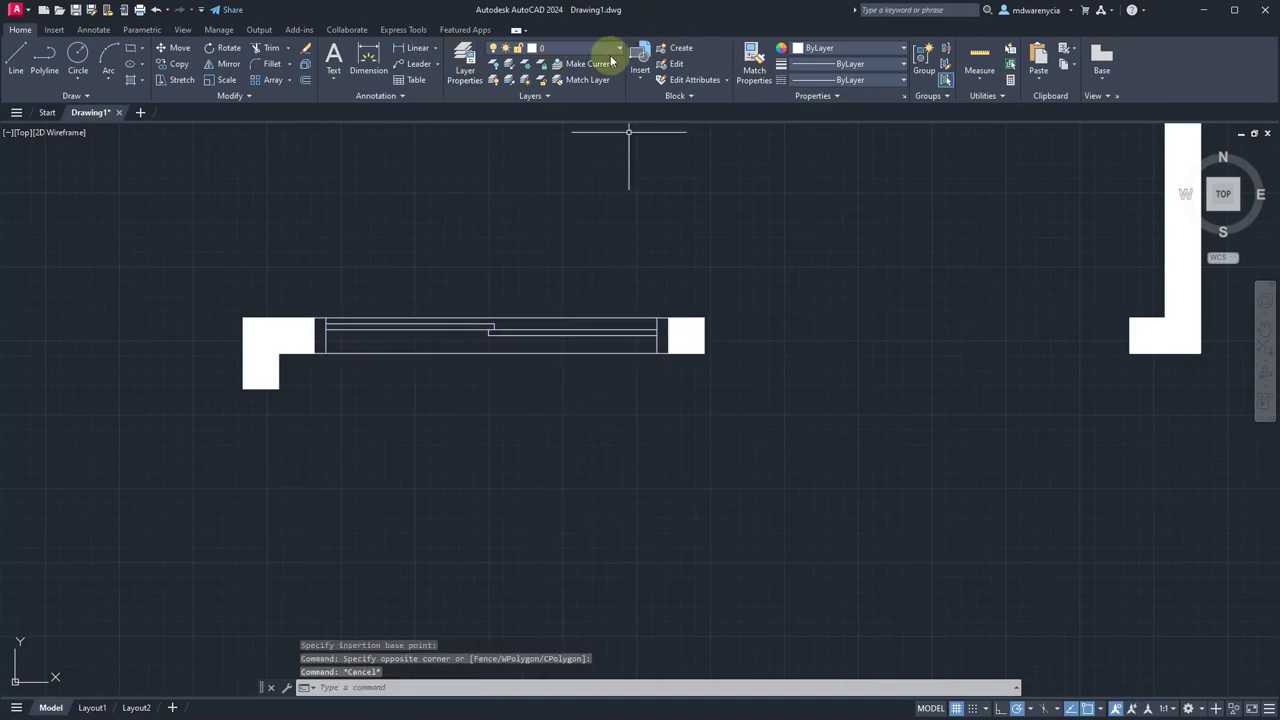
Insert the window-ext-5'-slider block vertically in the left wall's opening, based at the outer corner just below the building corner.
click(640, 60)
click(668, 112)
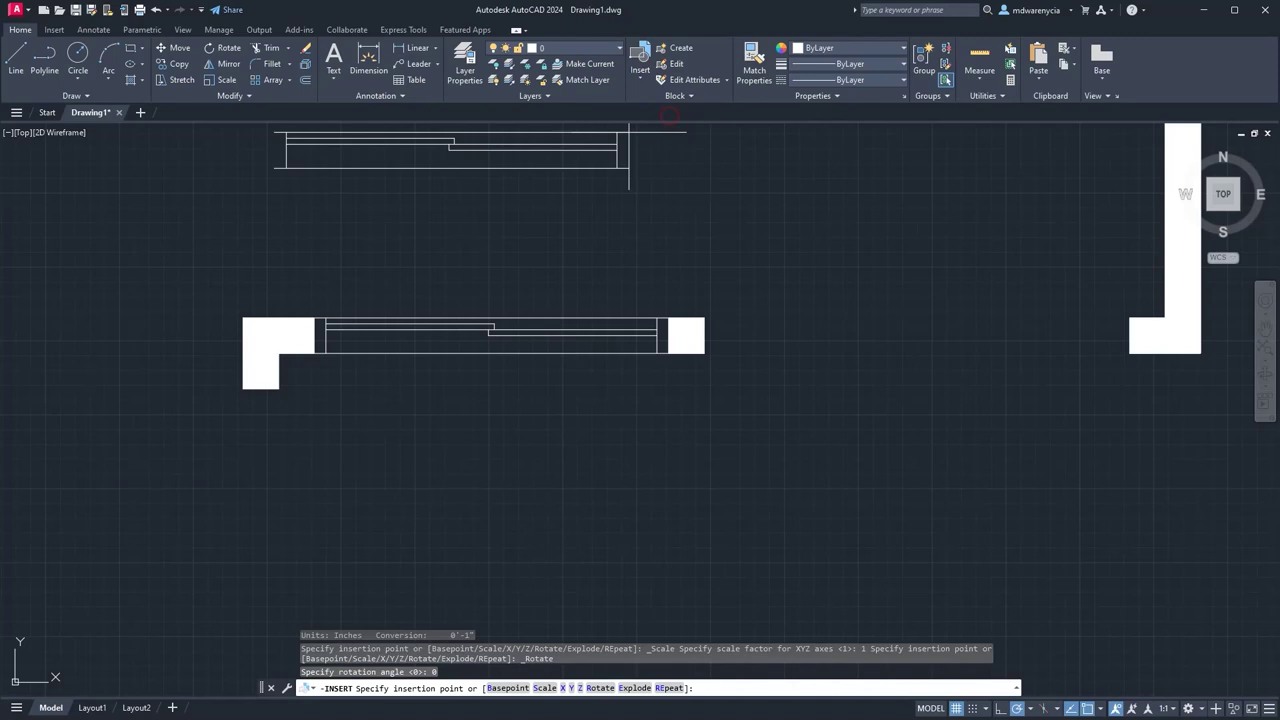
click(245, 390)
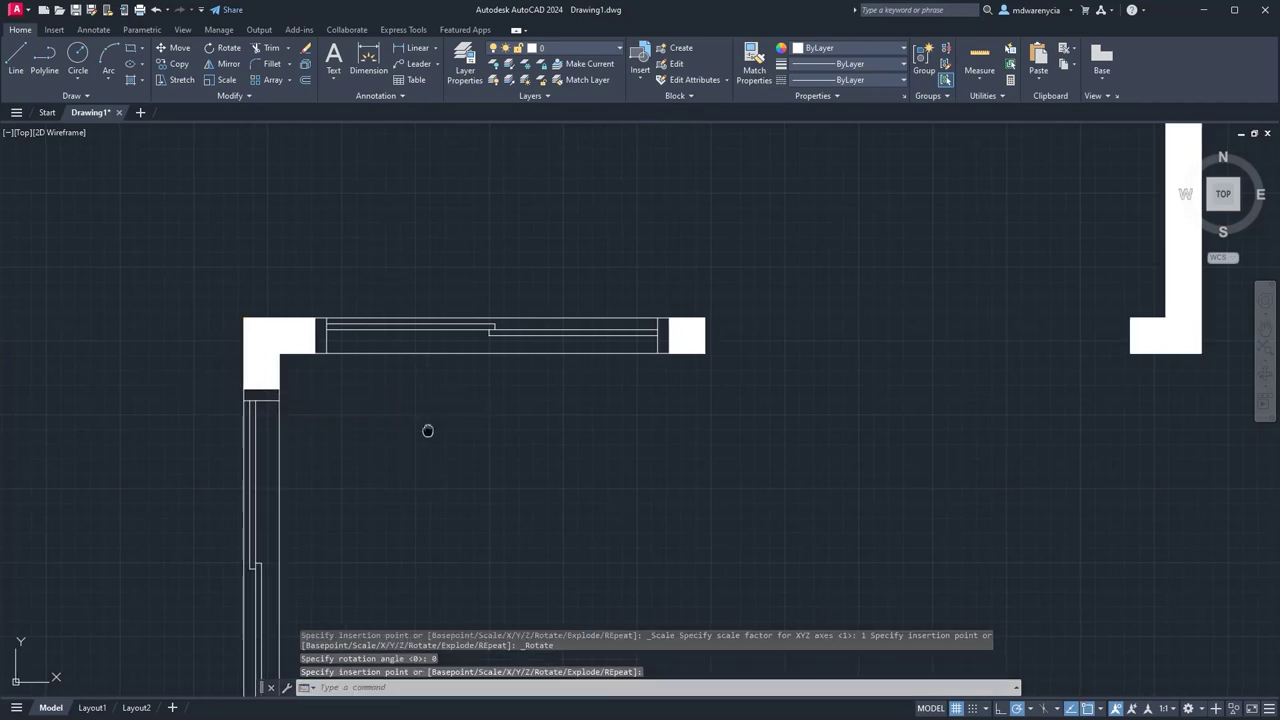
middle_drag(426, 431, 497, 276)
key(Escape)
scroll(390, 405, down, 5)
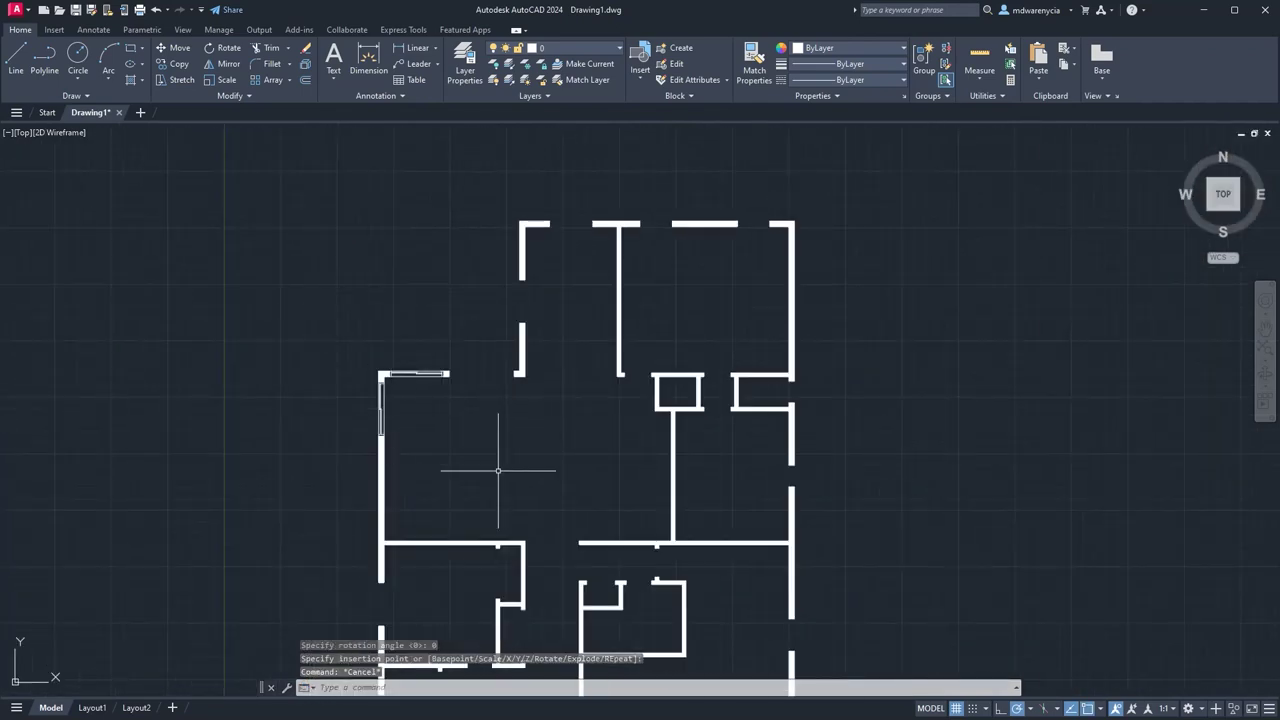
Copy the vertical window block and paste it outside the left wall beside the next opening down.
middle_drag(380, 421, 309, 345)
middle_drag(457, 400, 562, 308)
click(437, 240)
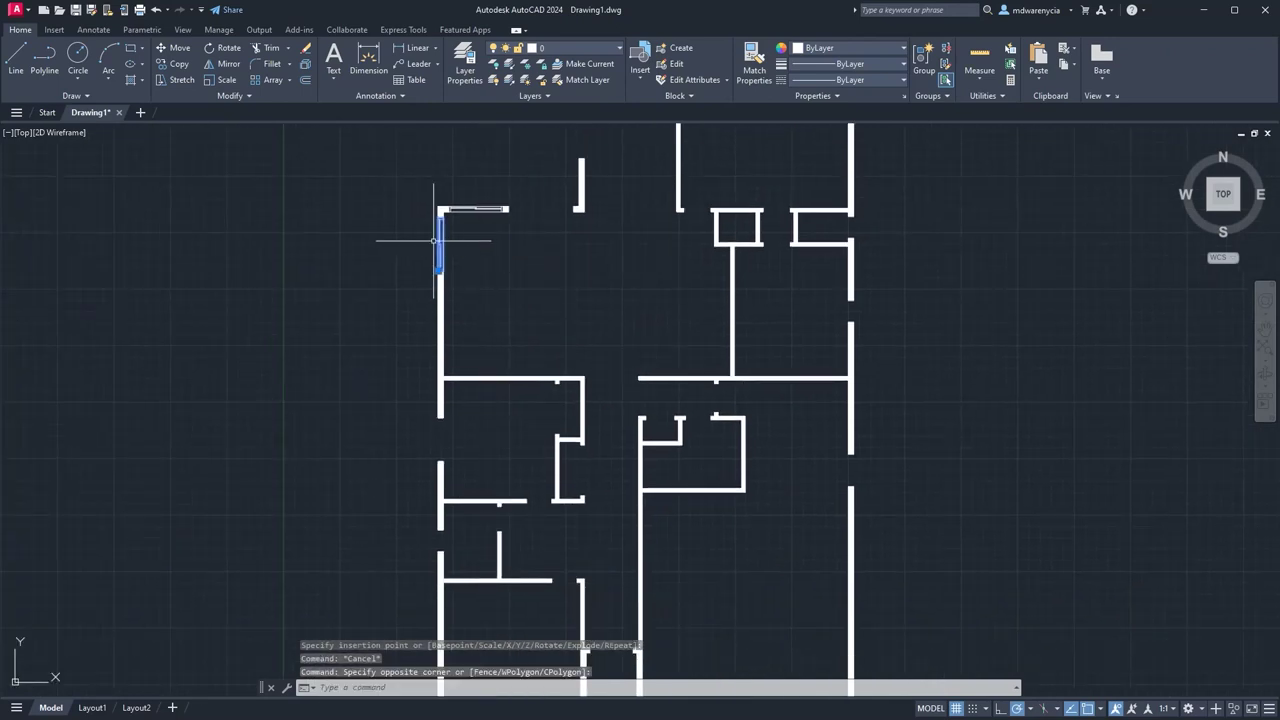
key(ctrl+c)
key(ctrl+v)
click(409, 471)
key(Escape)
Explode the pasted window block into separate lines.
click(424, 463)
click(389, 440)
text(explode)
key(Return)
scroll(372, 436, up, 6)
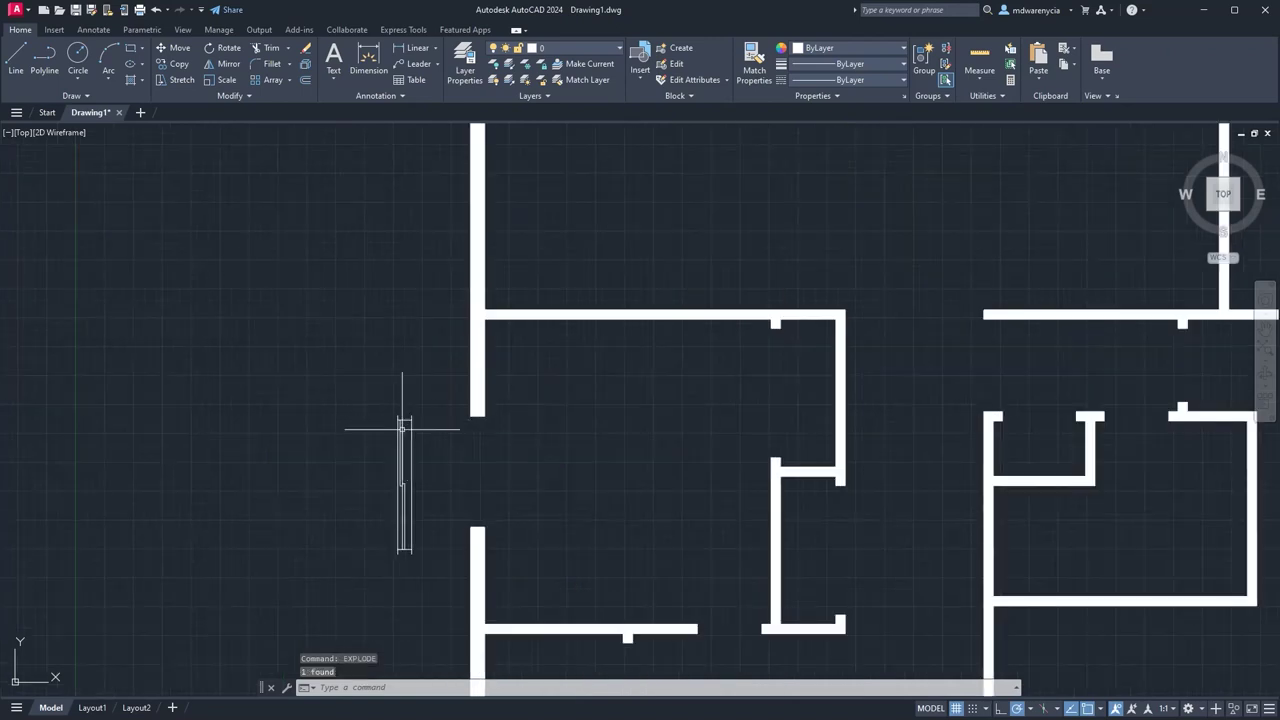
key(Escape)
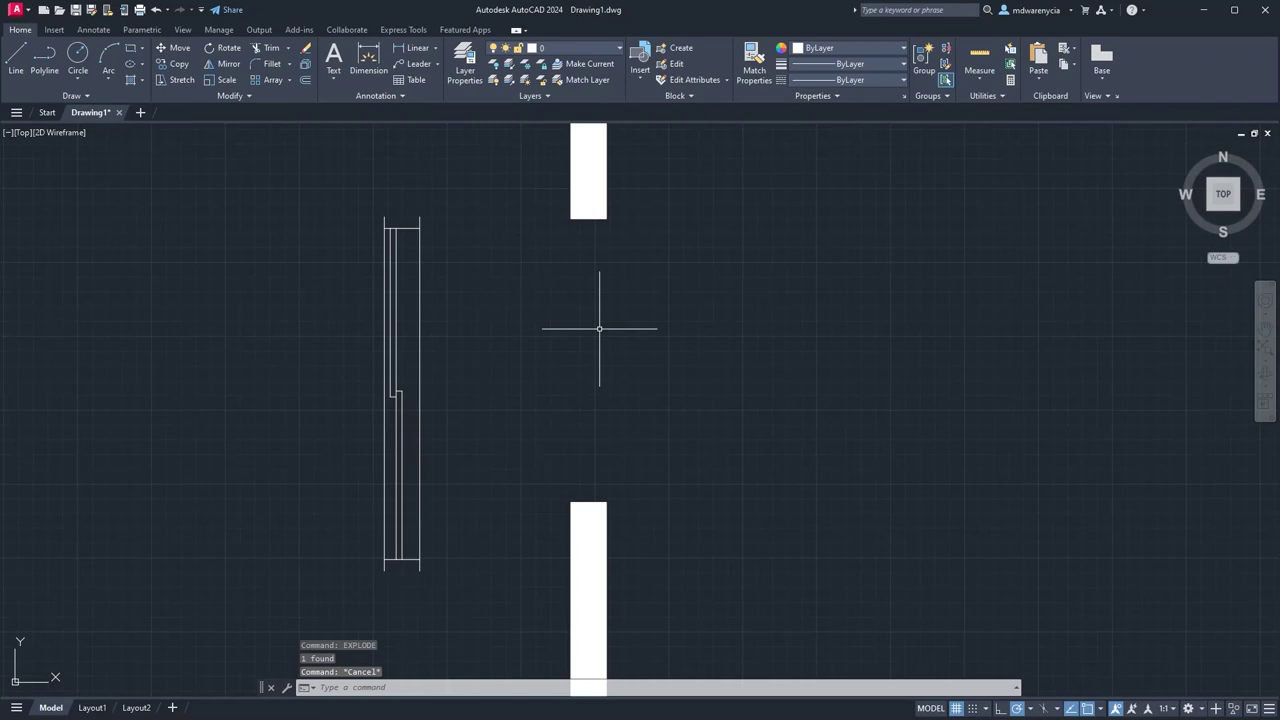
Check the height of the left wall's next opening with a temporary line between its inner corners.
text(l)
key(Return)
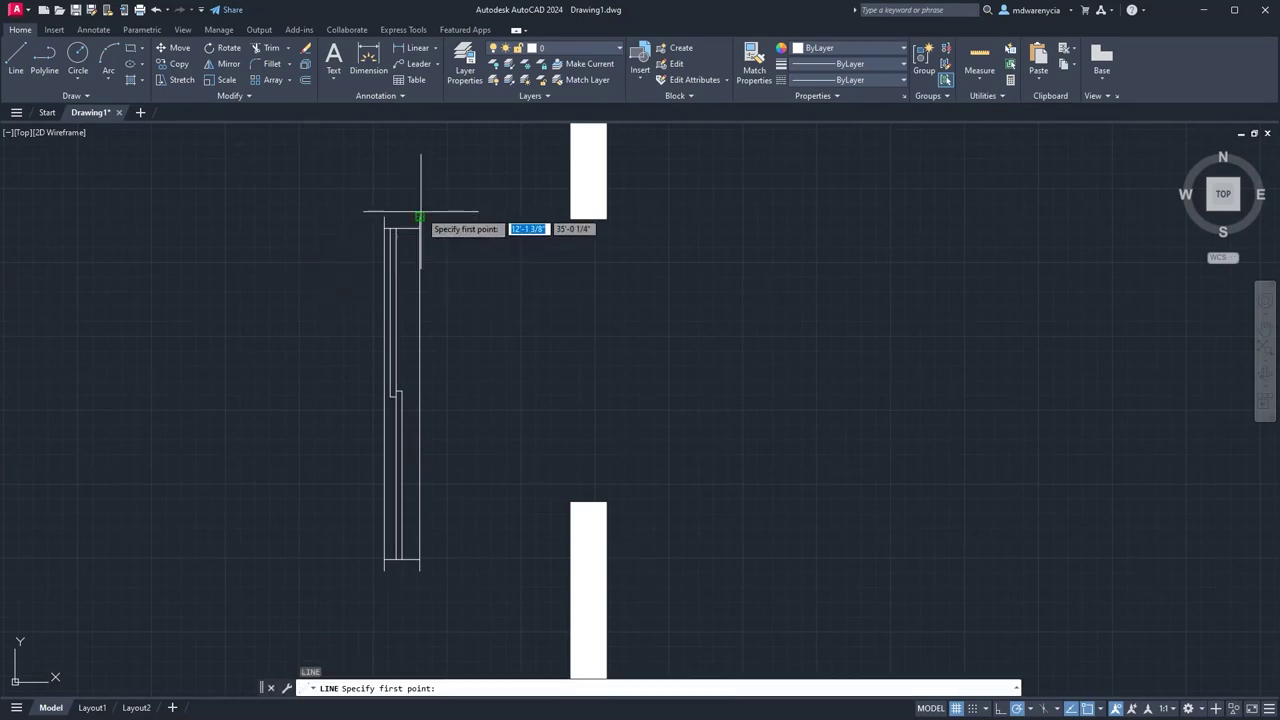
click(420, 217)
key(Escape)
key(Return)
click(606, 218)
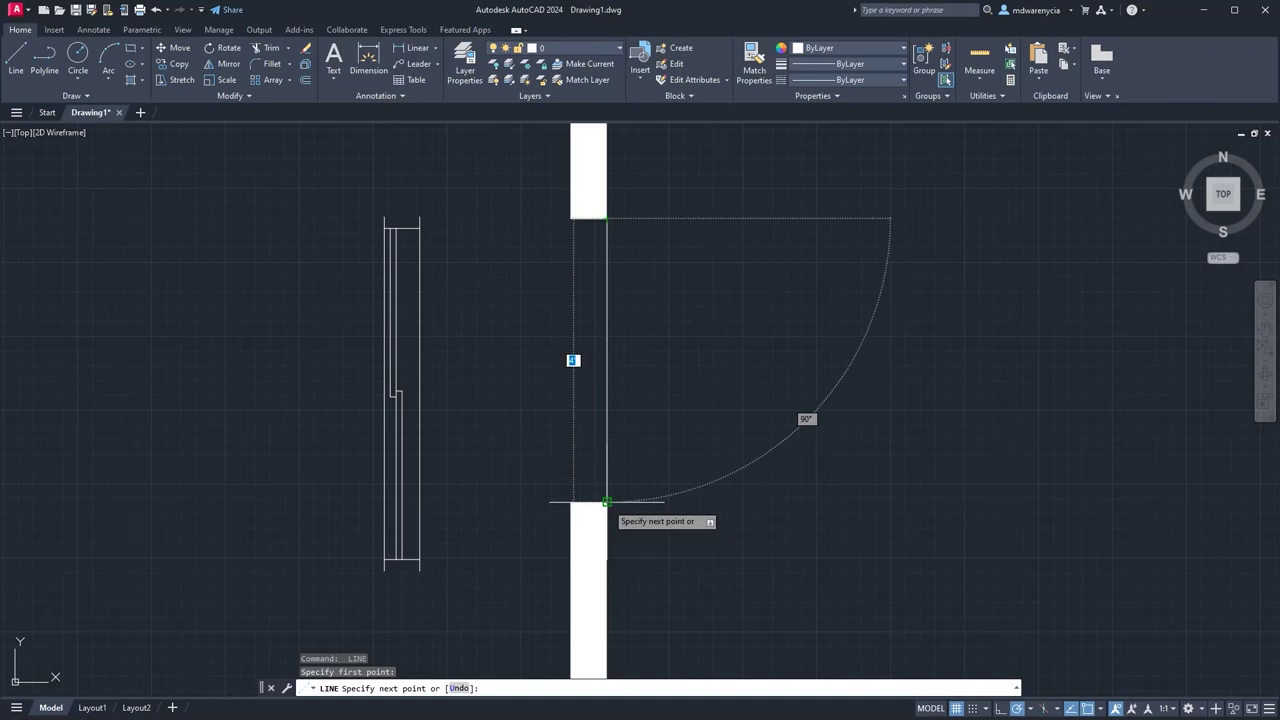
key(Escape)
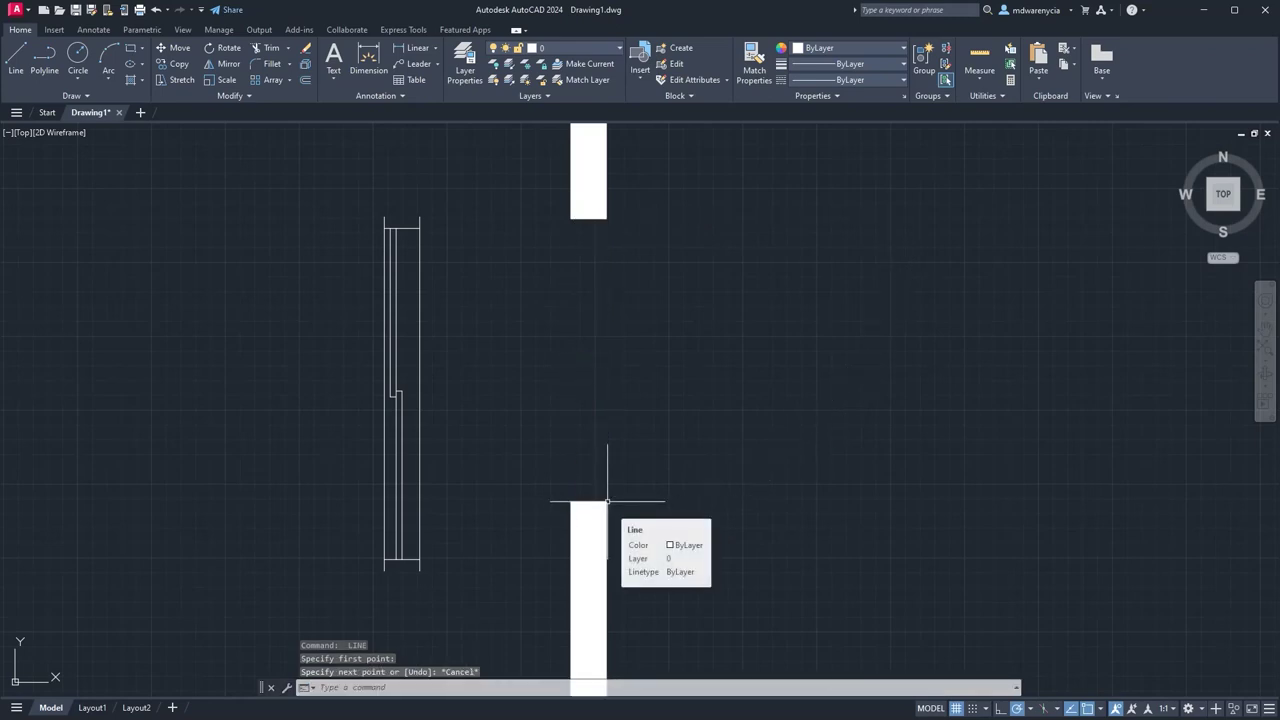
Move the exploded window's upper end line down 1'.
key(Escape)
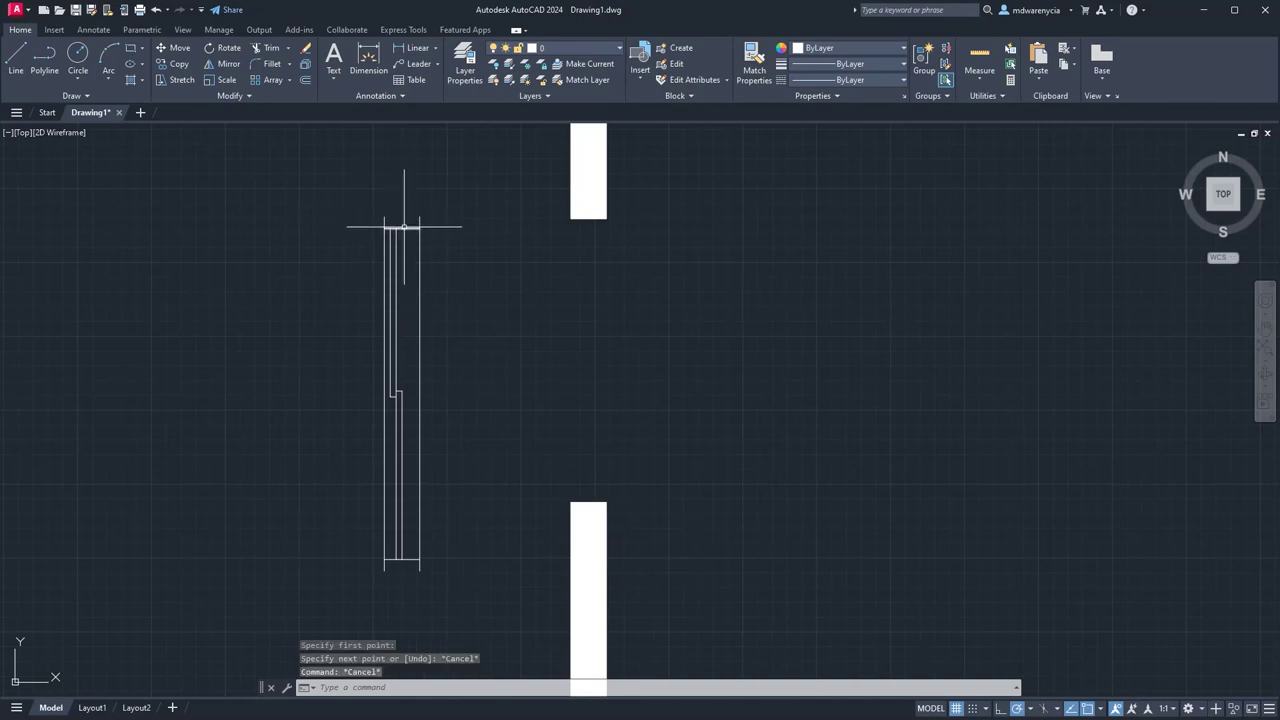
click(406, 229)
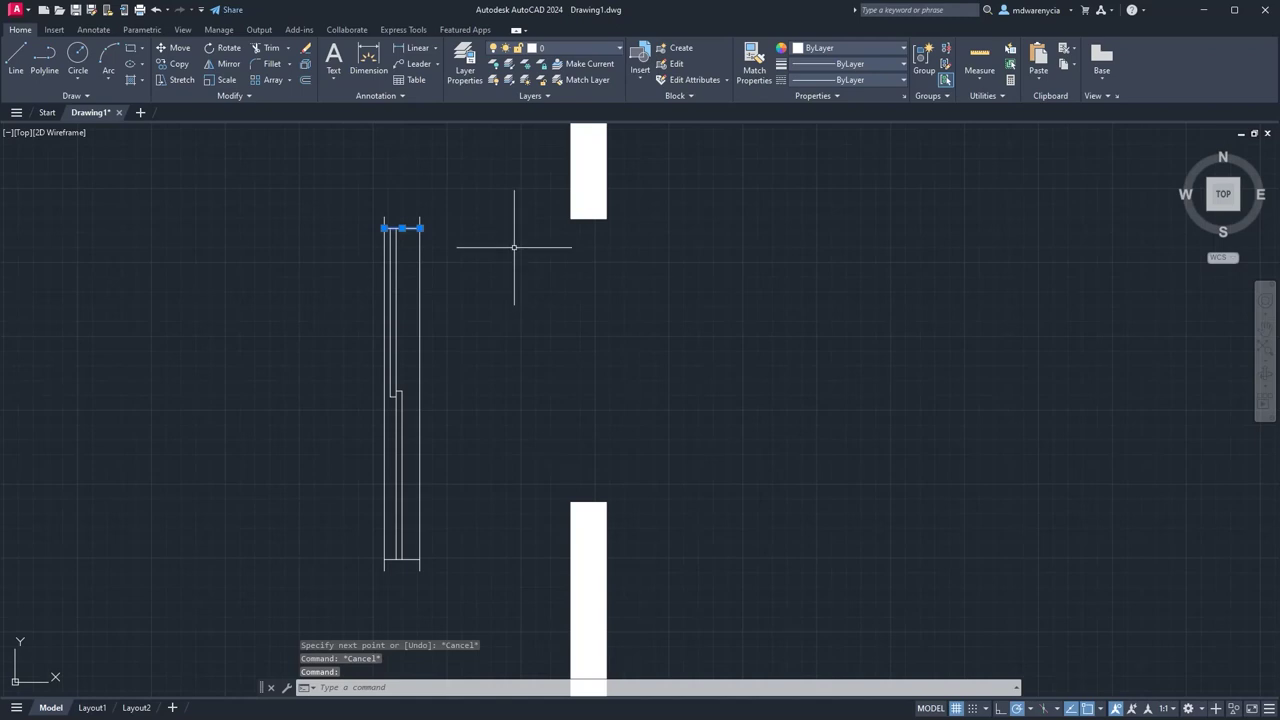
text(m)
key(Return)
click(491, 281)
text(1')
key(Return)
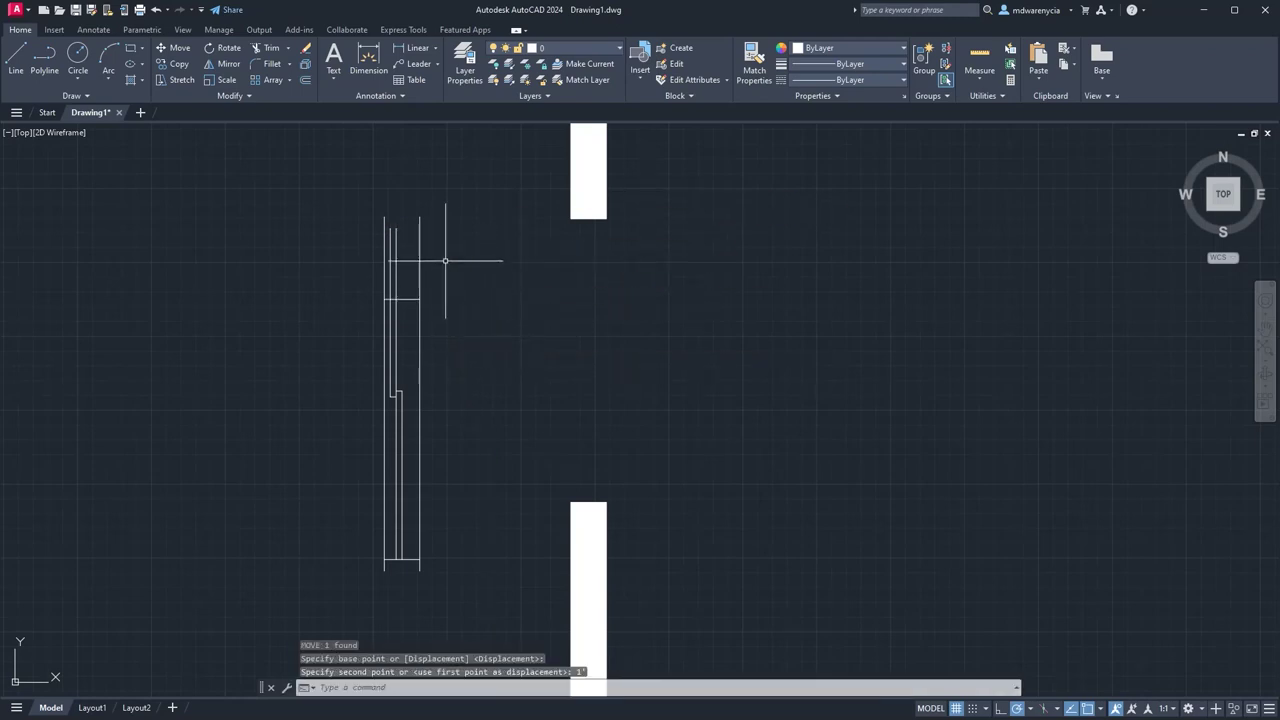
key(Escape)
Offset the moved end line upward by 2".
click(411, 306)
click(409, 286)
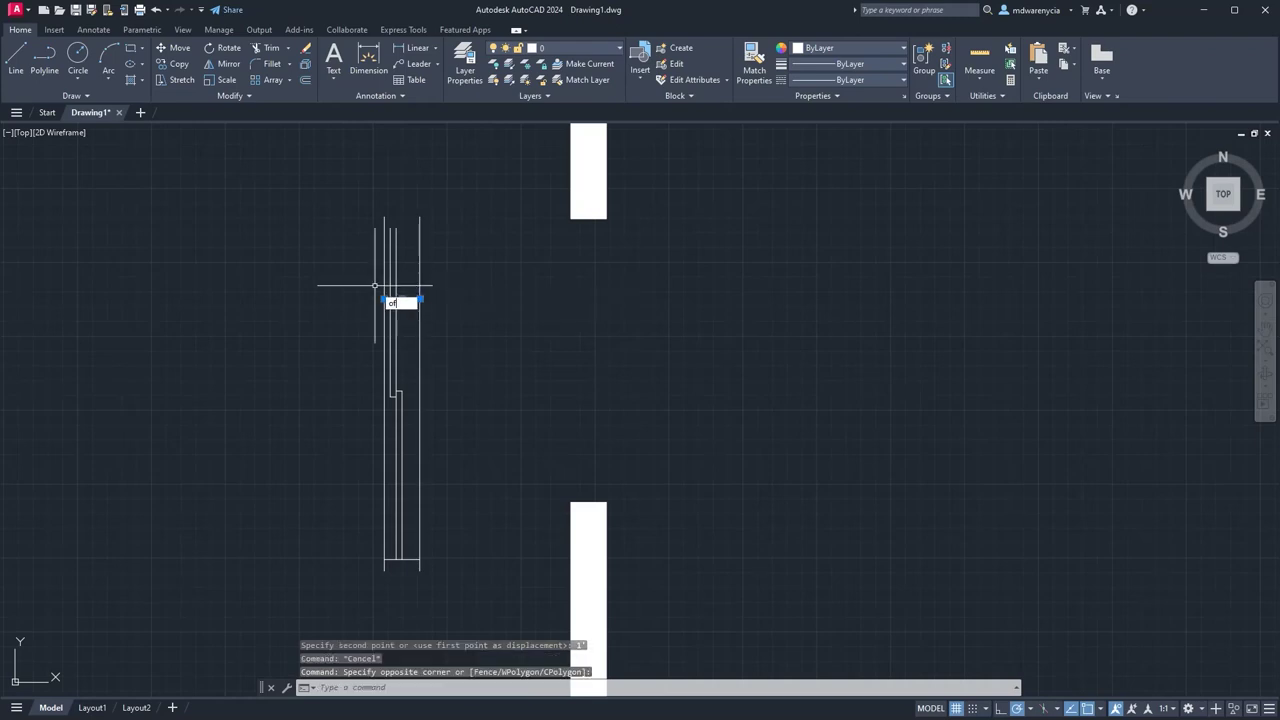
text(o)
key(Return)
text(2)
key(Return)
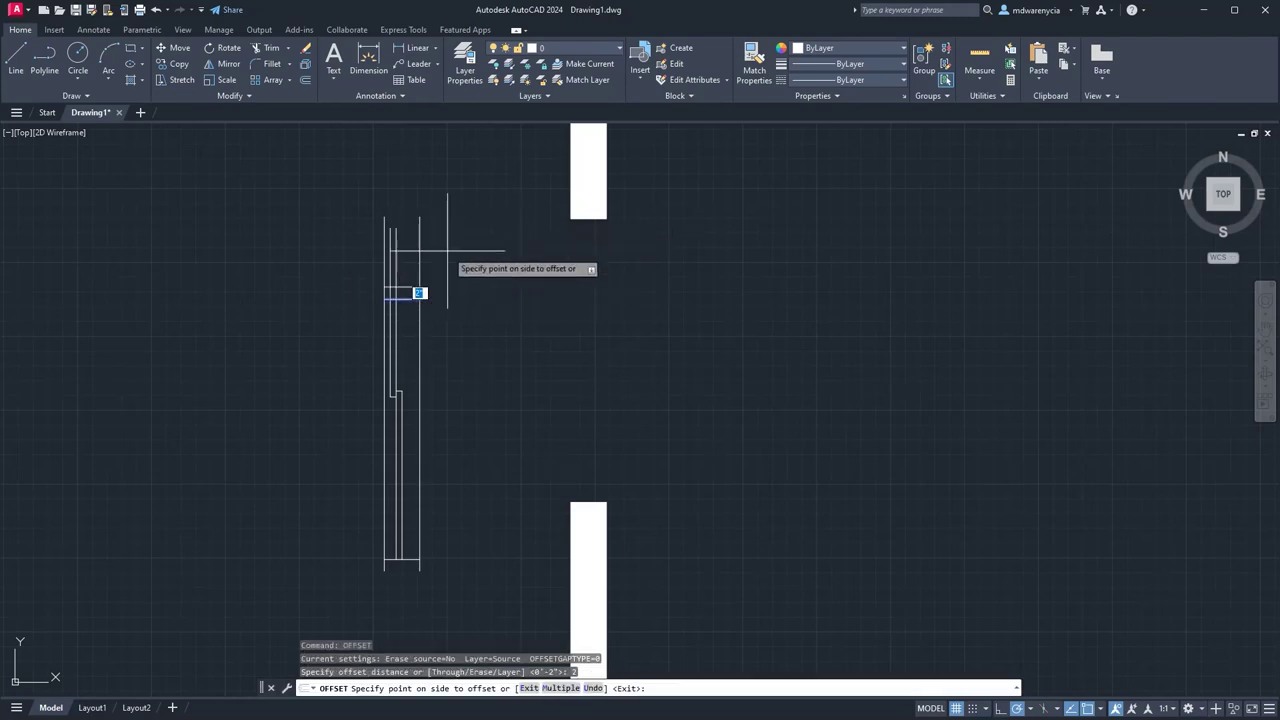
click(390, 289)
key(Escape)
Move the two short horizontal lines where the window sashes overlap down 6".
scroll(384, 406, up, 4)
click(340, 350)
click(604, 425)
text(m)
key(Return)
click(616, 345)
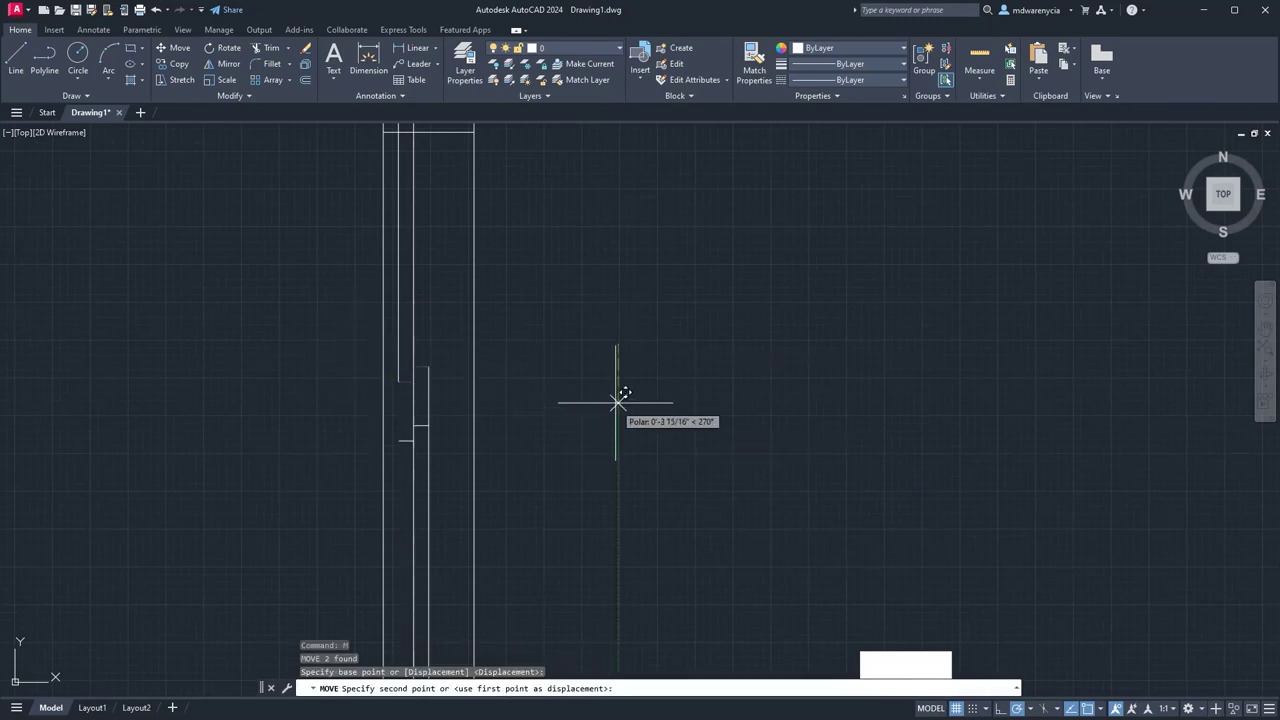
text(6)
key(Return)
middle_drag(617, 408, 622, 331)
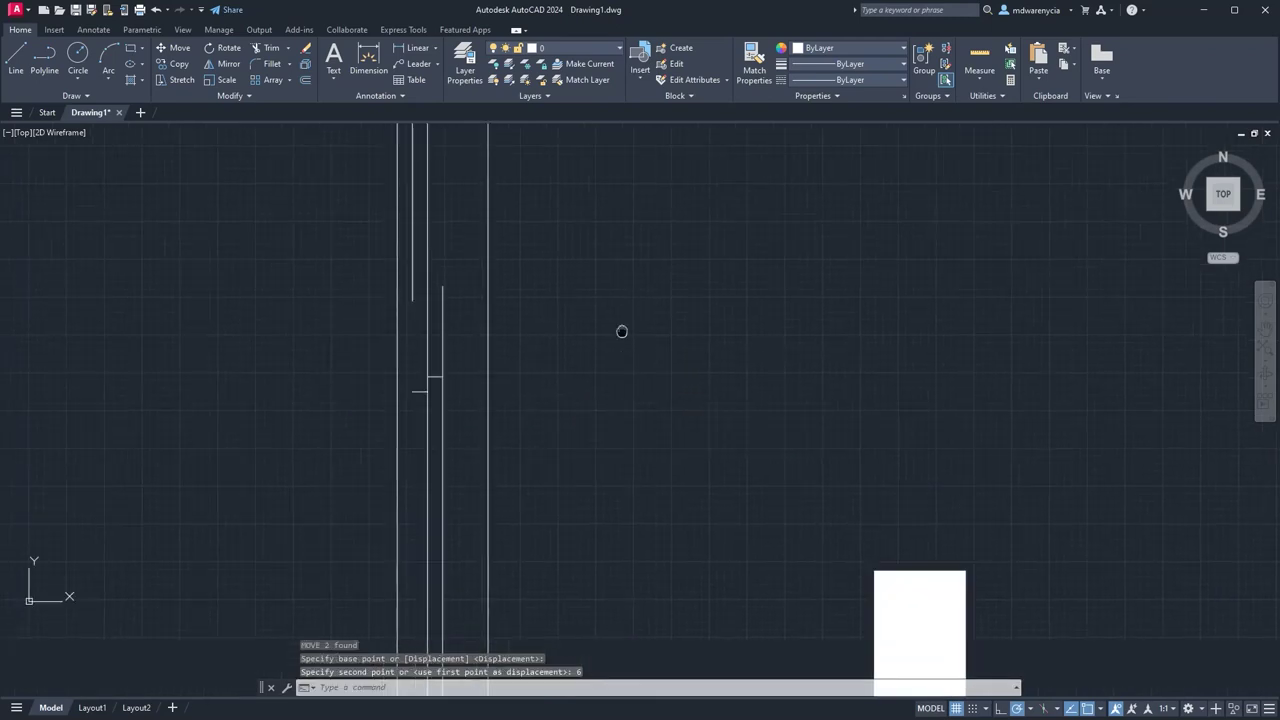
Stretch the lower end of the upper sash's outer line down to its moved short end line.
scroll(621, 331, down, 2)
mouse_move(550, 366)
middle_down()
mouse_move(623, 409)
mouse_move(657, 523)
middle_up()
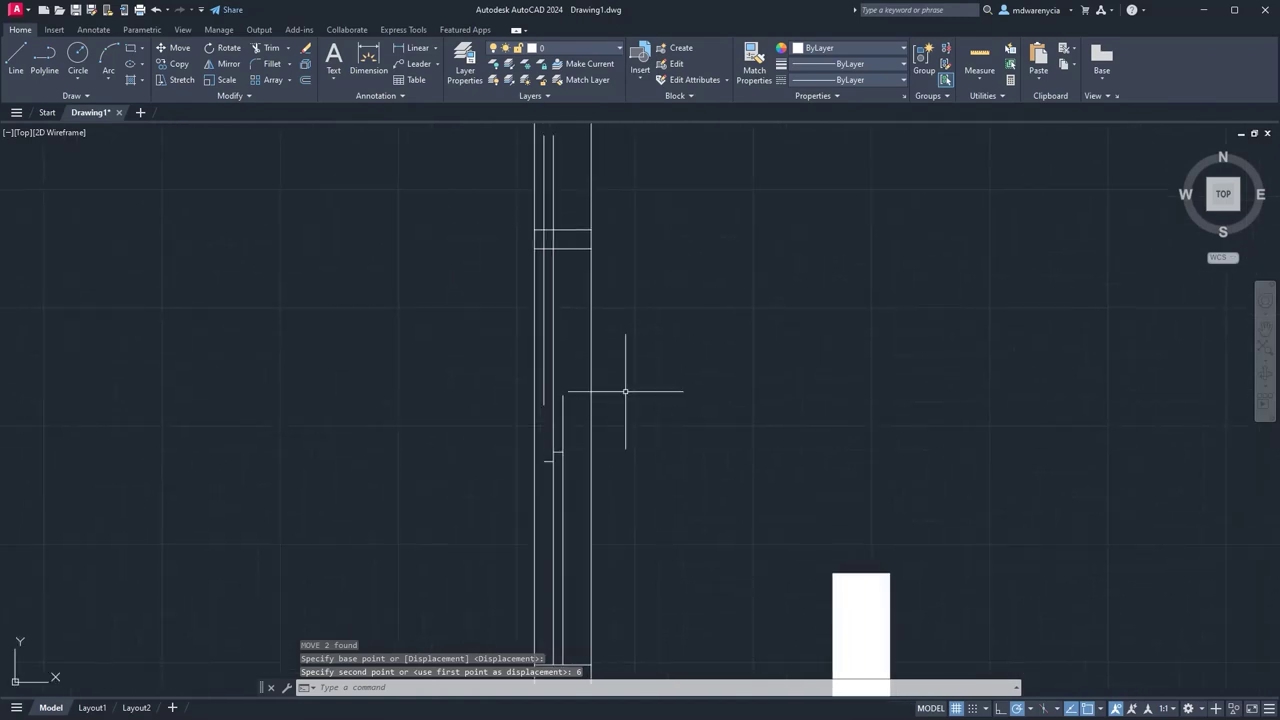
middle_drag(619, 364, 617, 386)
key(Escape)
click(637, 361)
click(432, 164)
key(Escape)
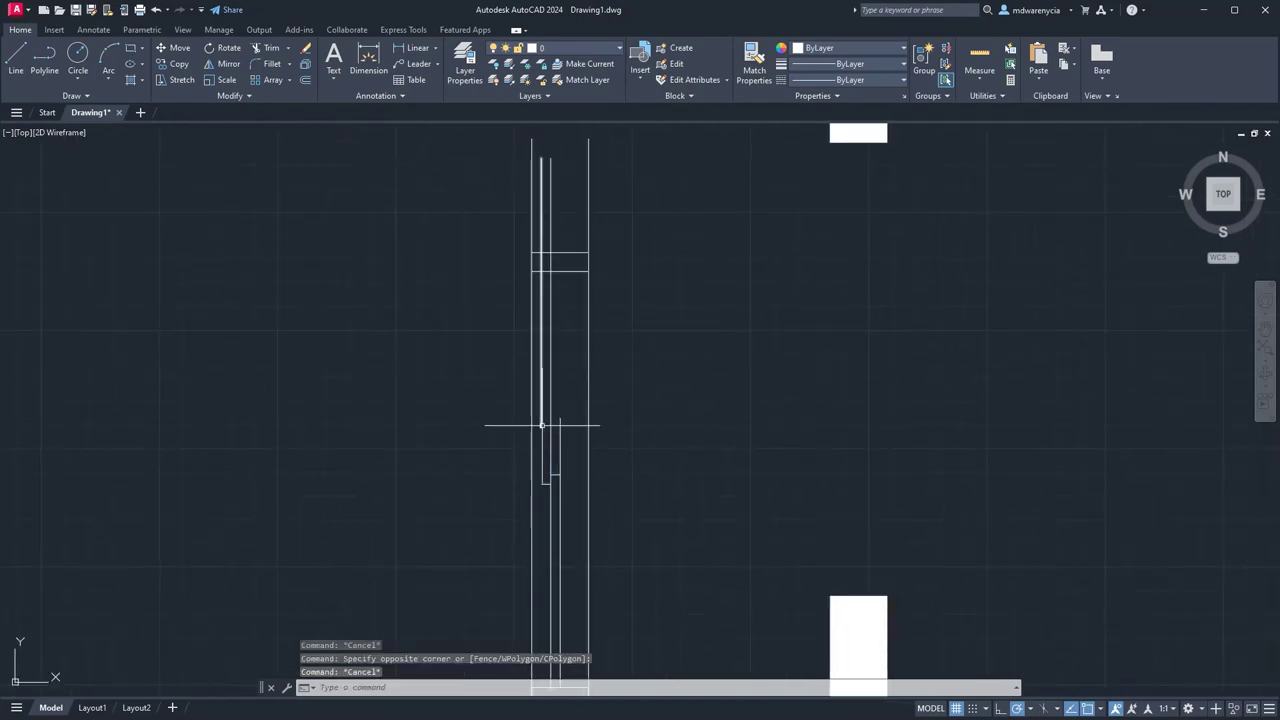
click(686, 400)
click(528, 395)
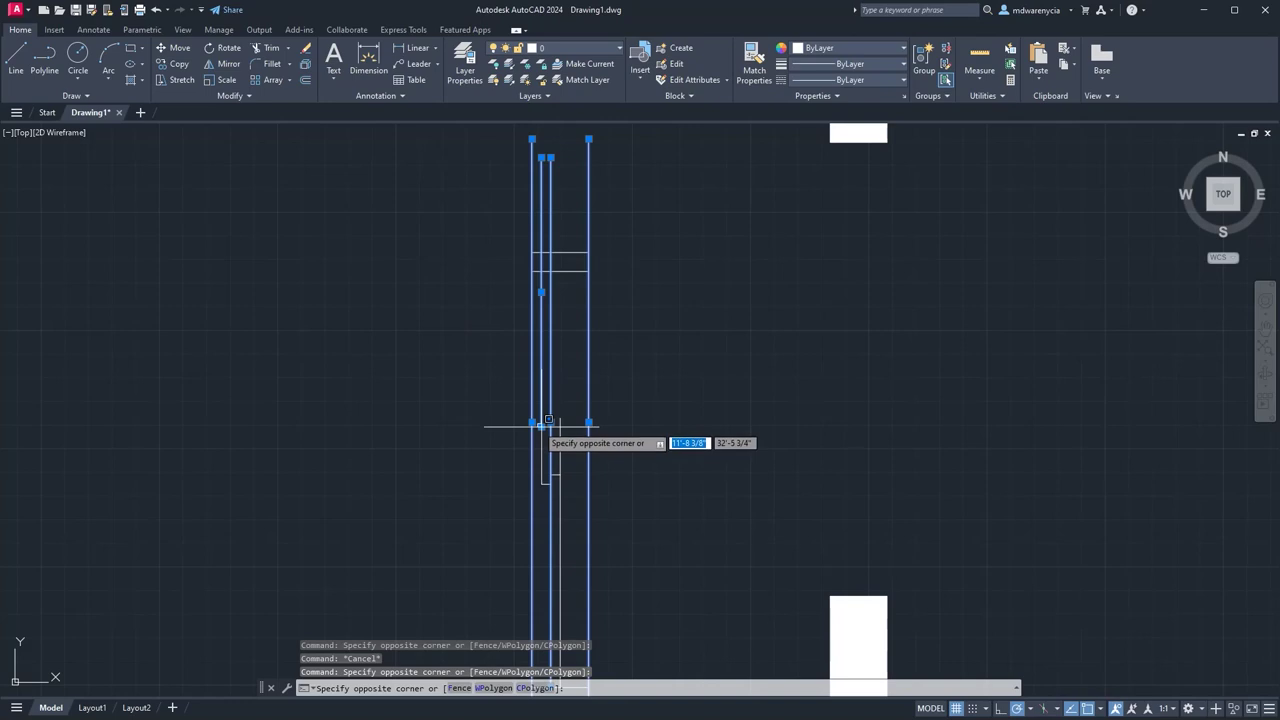
scroll(538, 455, up, 3)
click(540, 380)
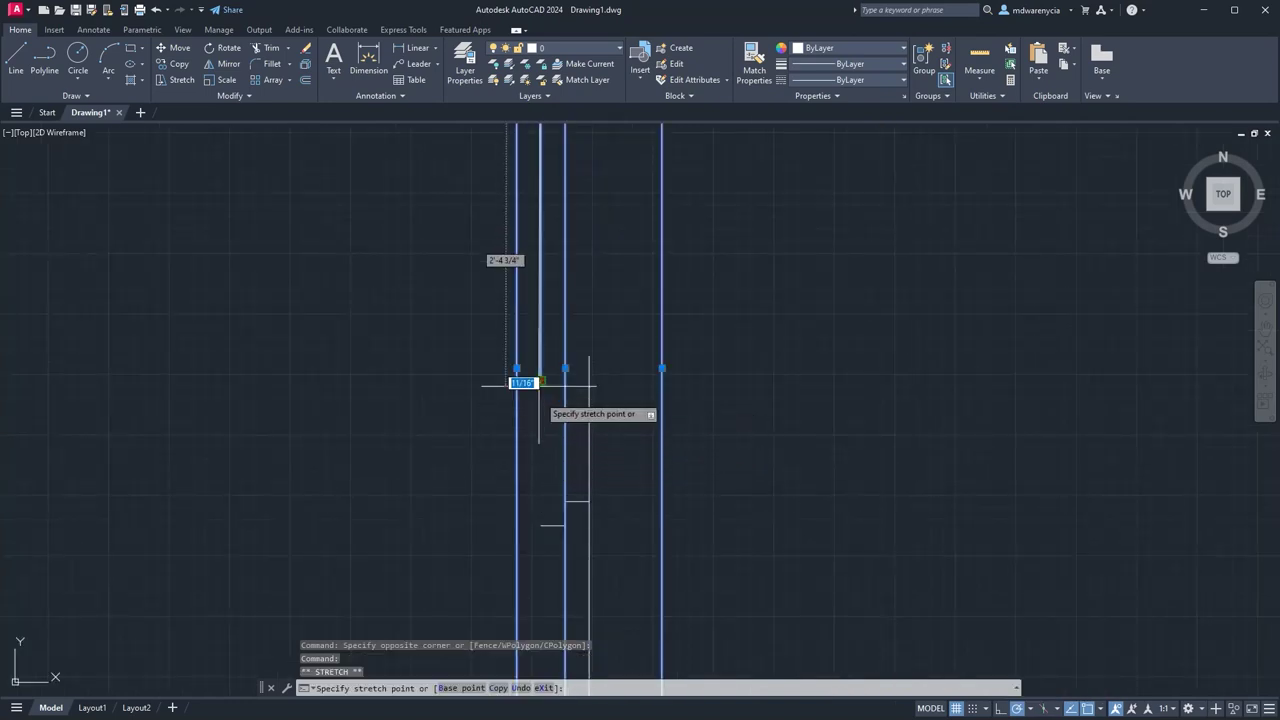
click(540, 525)
Shorten the lower sash's inner line by stretching its upper end down to its moved short end line.
click(630, 437)
click(583, 374)
click(589, 356)
click(589, 501)
scroll(666, 509, down, 5)
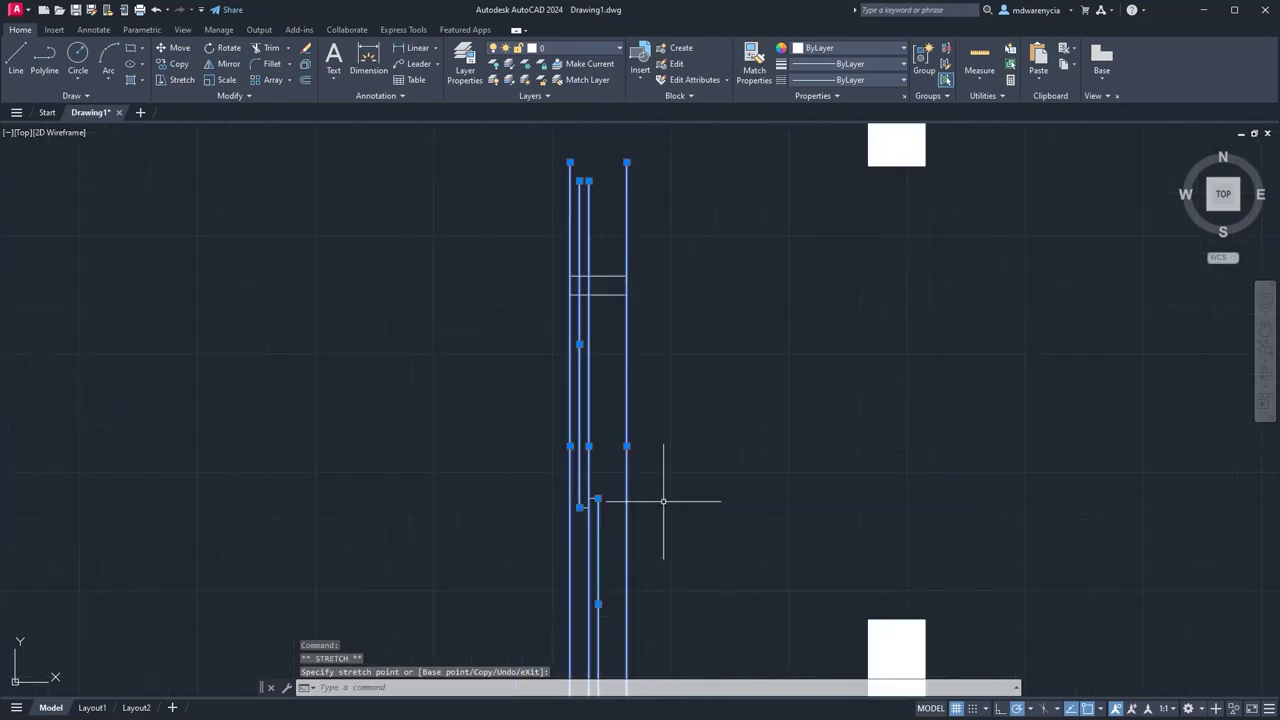
Trim the window's vertical lines above the upper offset line and delete that offset line.
click(665, 274)
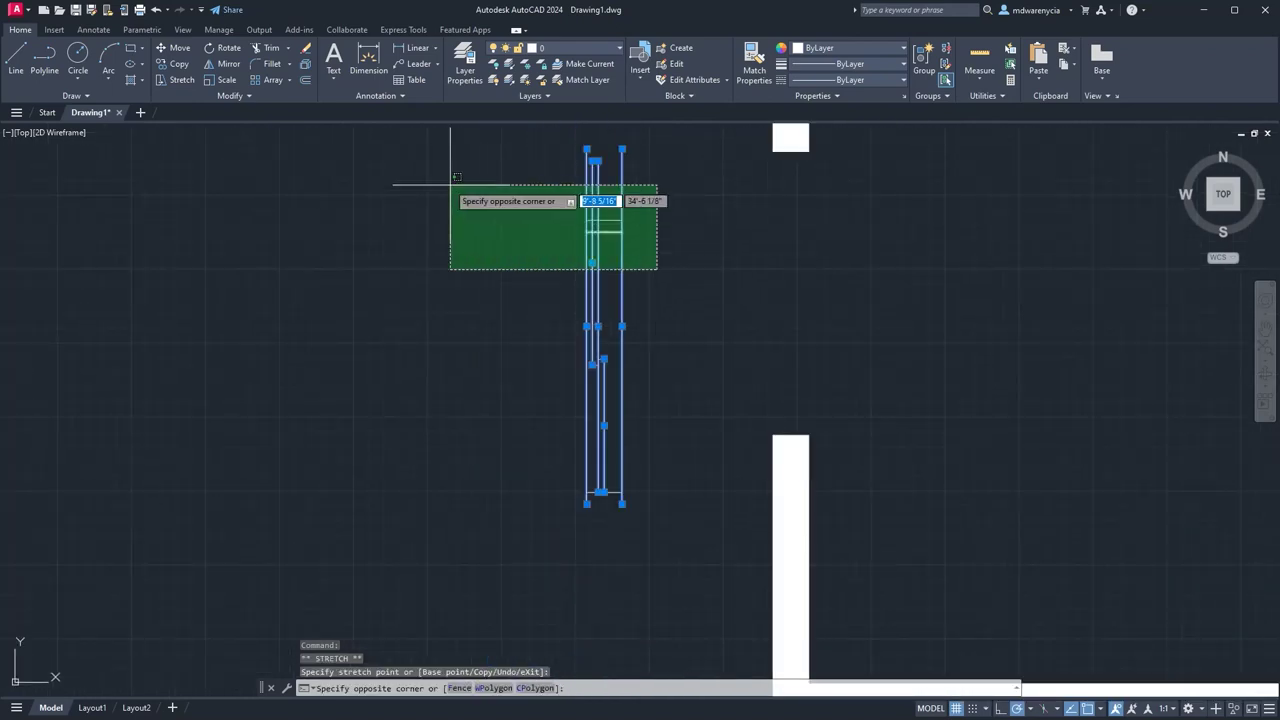
click(441, 180)
text(tr)
key(Return)
click(534, 166)
click(643, 197)
key(Escape)
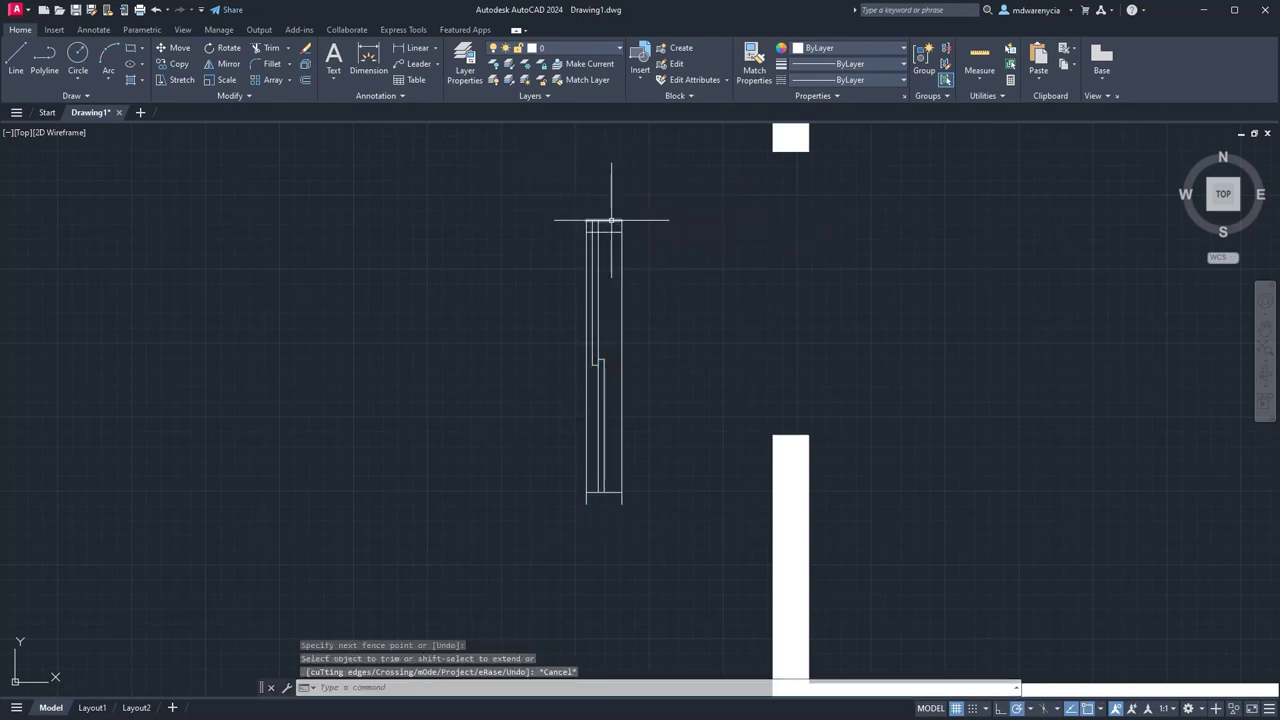
click(611, 220)
key(Delete)
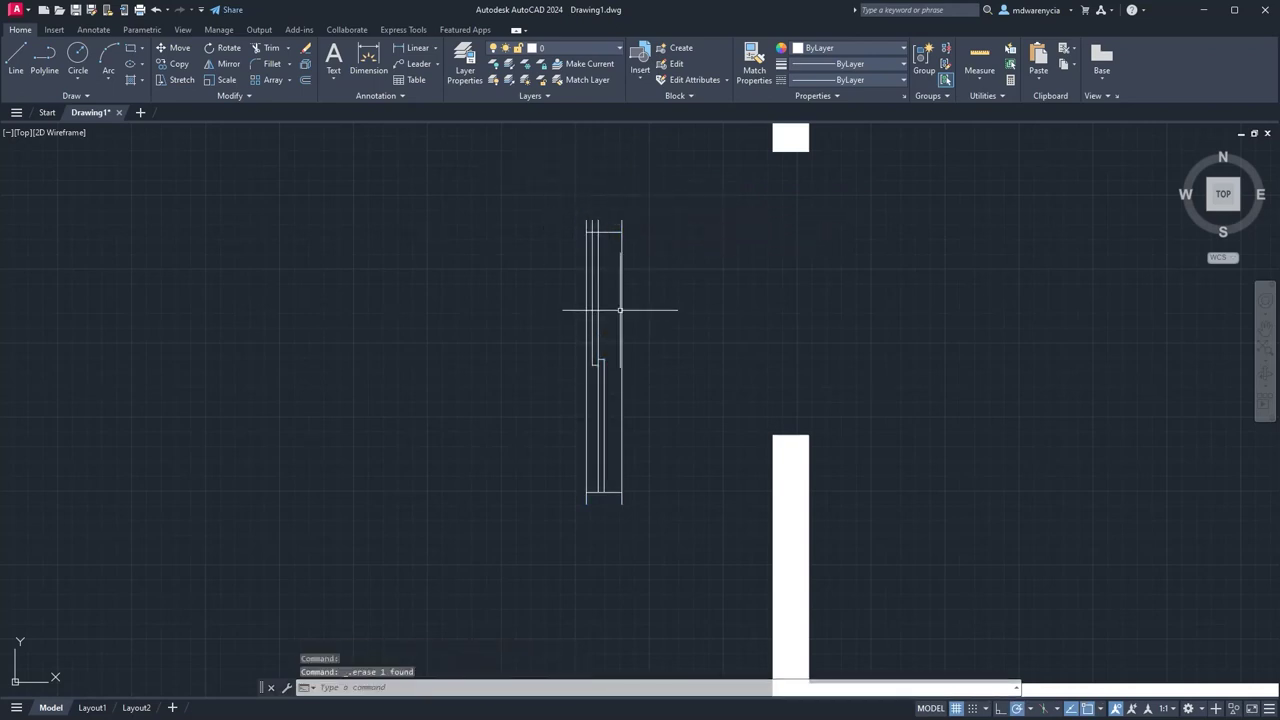
Check the shortened window's overall height with a temporary line along its inner edge.
text(l)
key(Return)
click(621, 220)
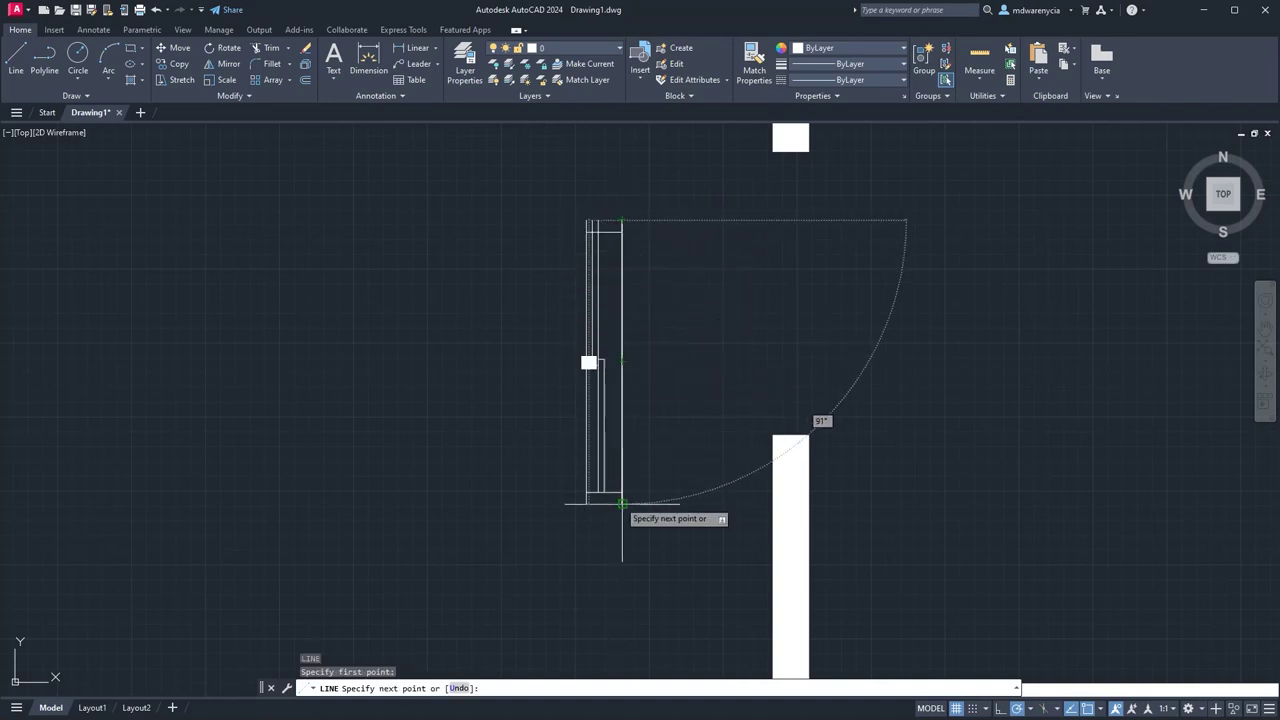
key(Escape)
Define the shortened window as block window-ext-4'-slider based at its upper outer corner, and move it into the left wall's opening alongside.
click(543, 191)
click(645, 535)
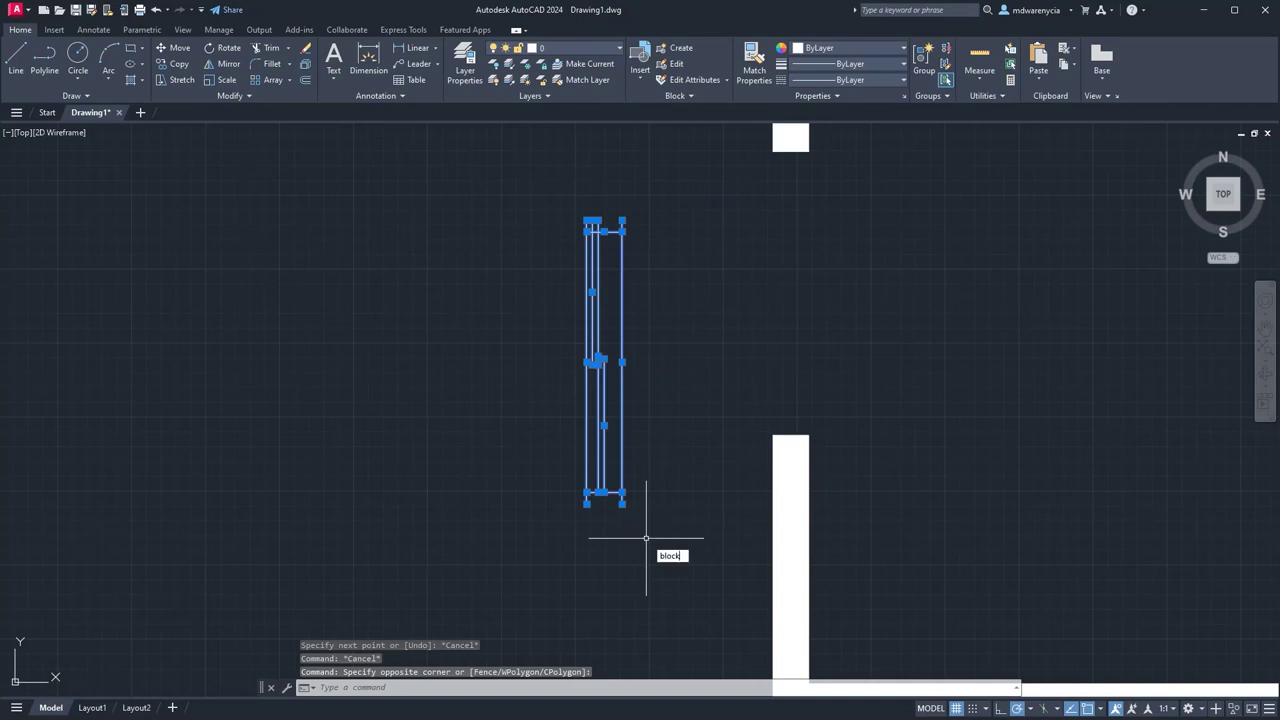
key(Return)
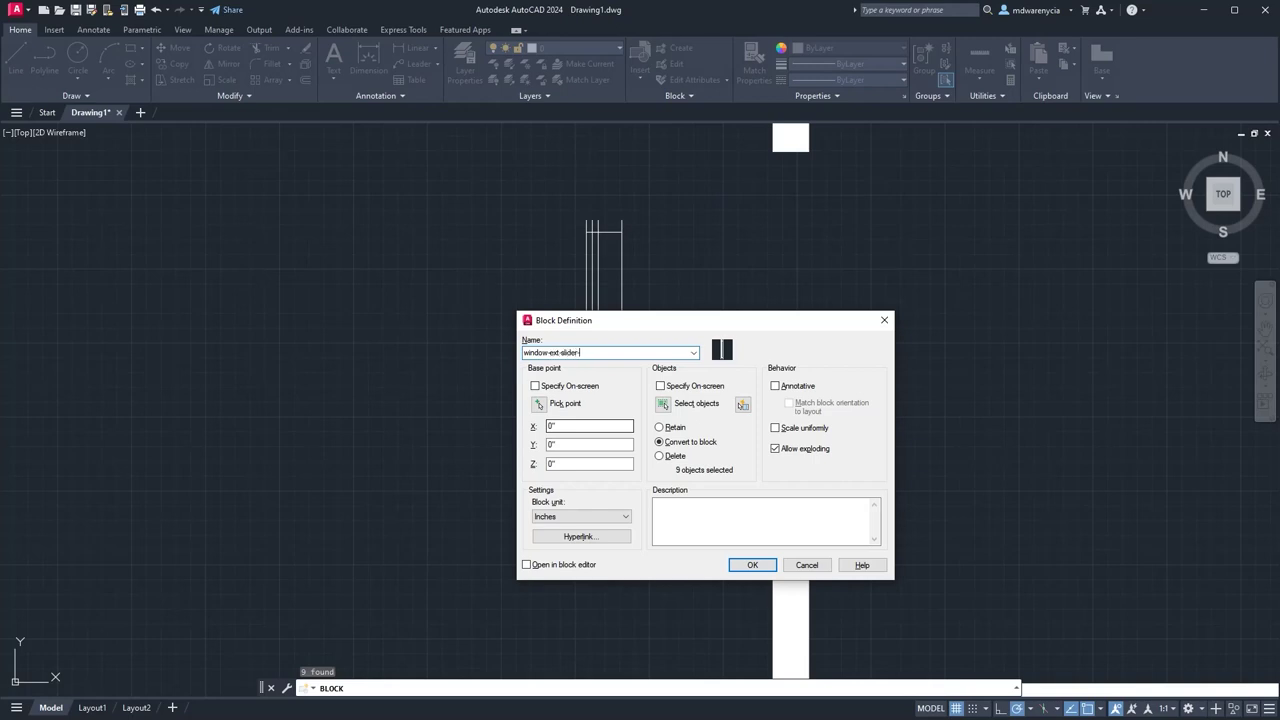
click(694, 353)
click(698, 356)
click(536, 403)
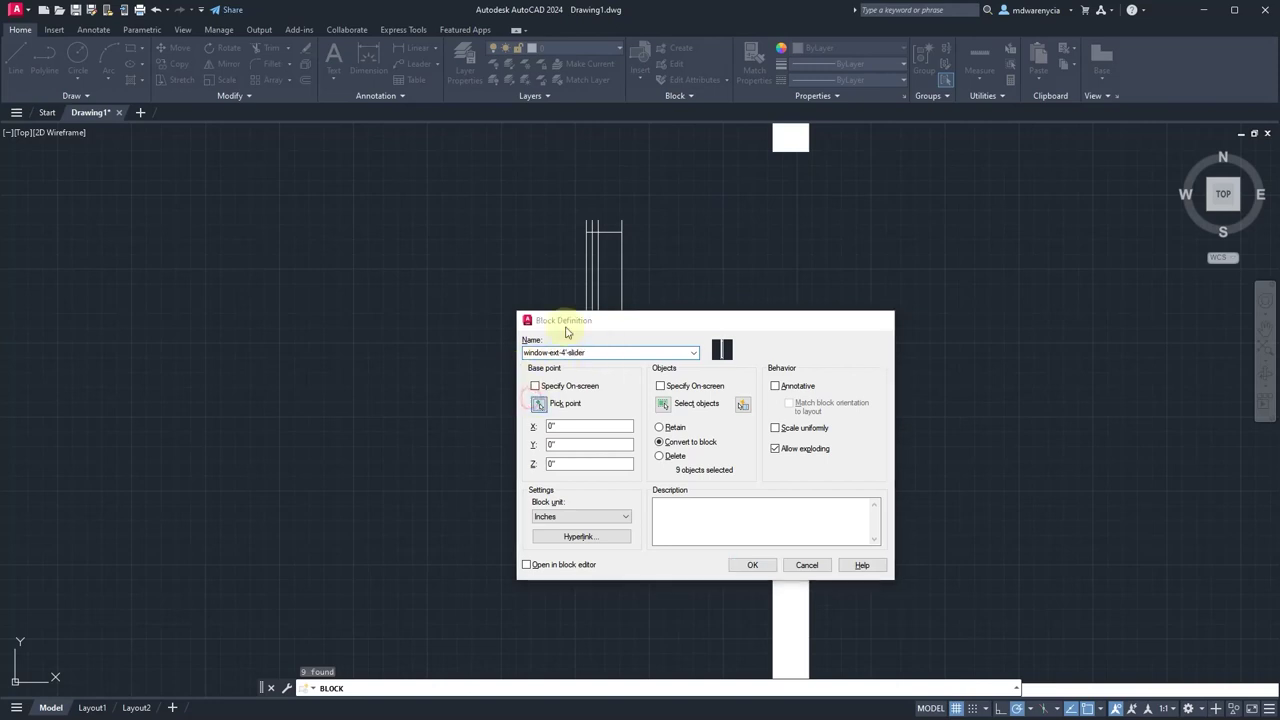
click(587, 221)
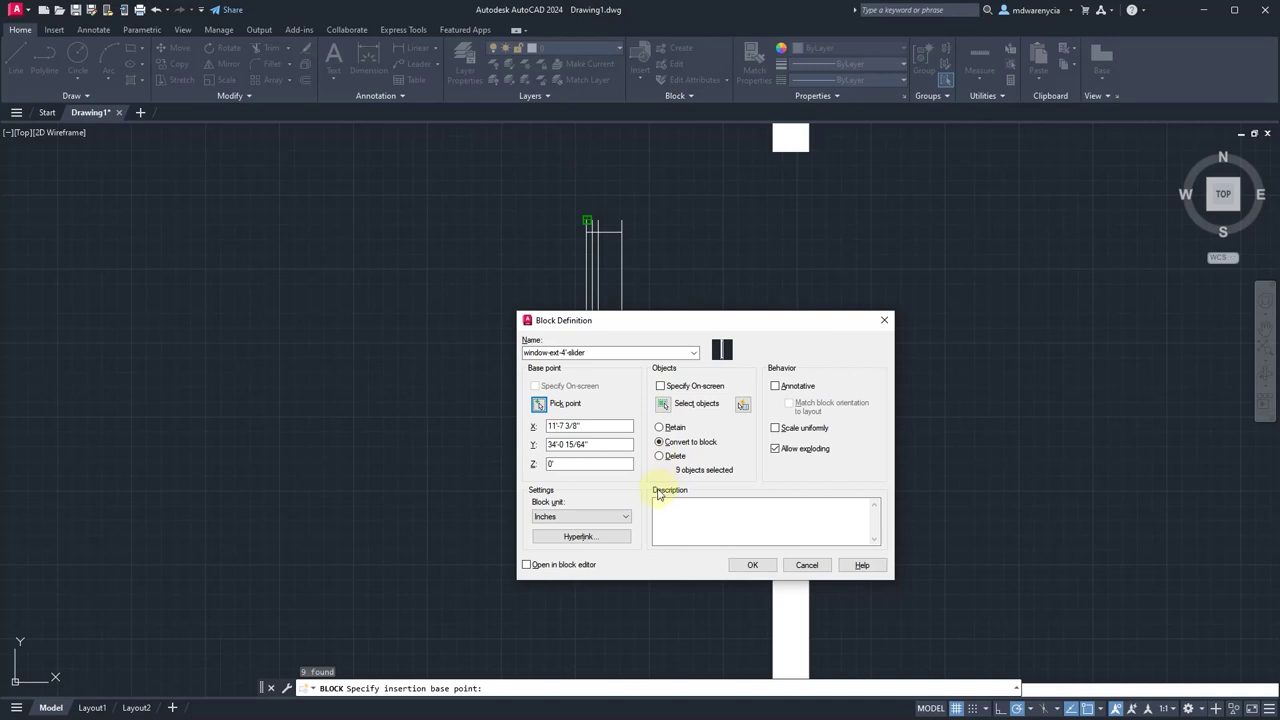
click(755, 561)
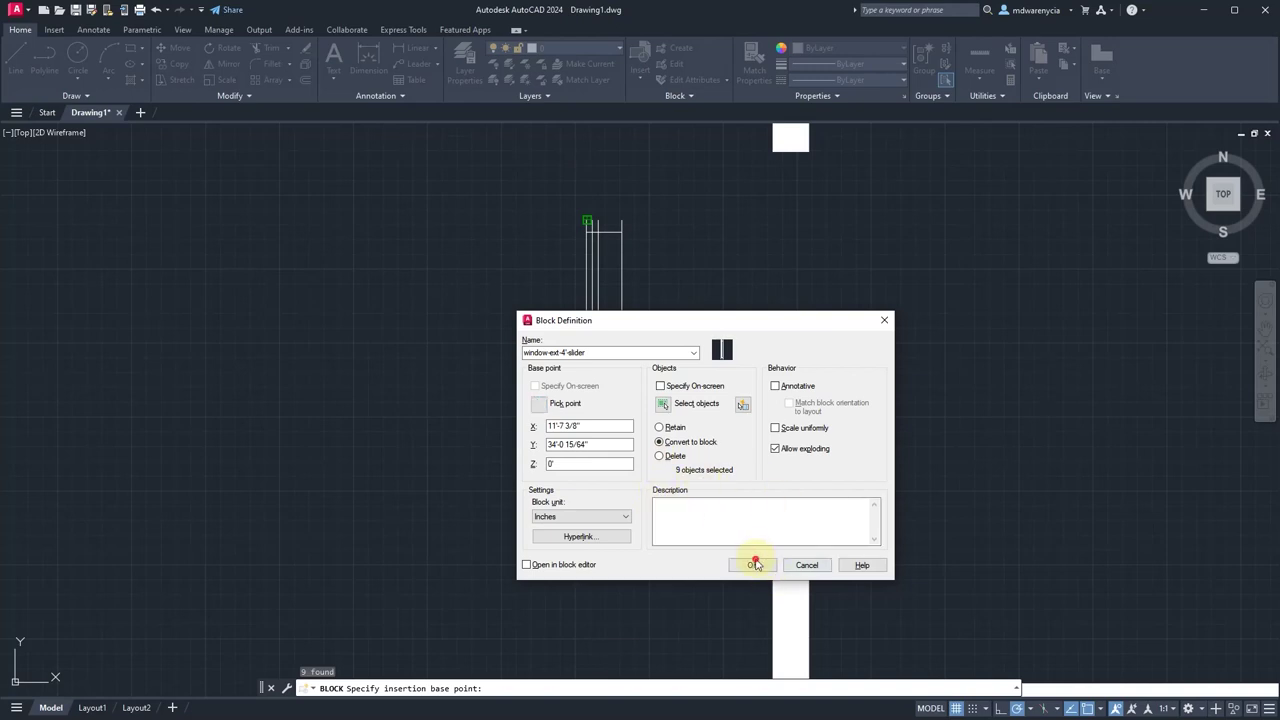
click(586, 220)
click(771, 153)
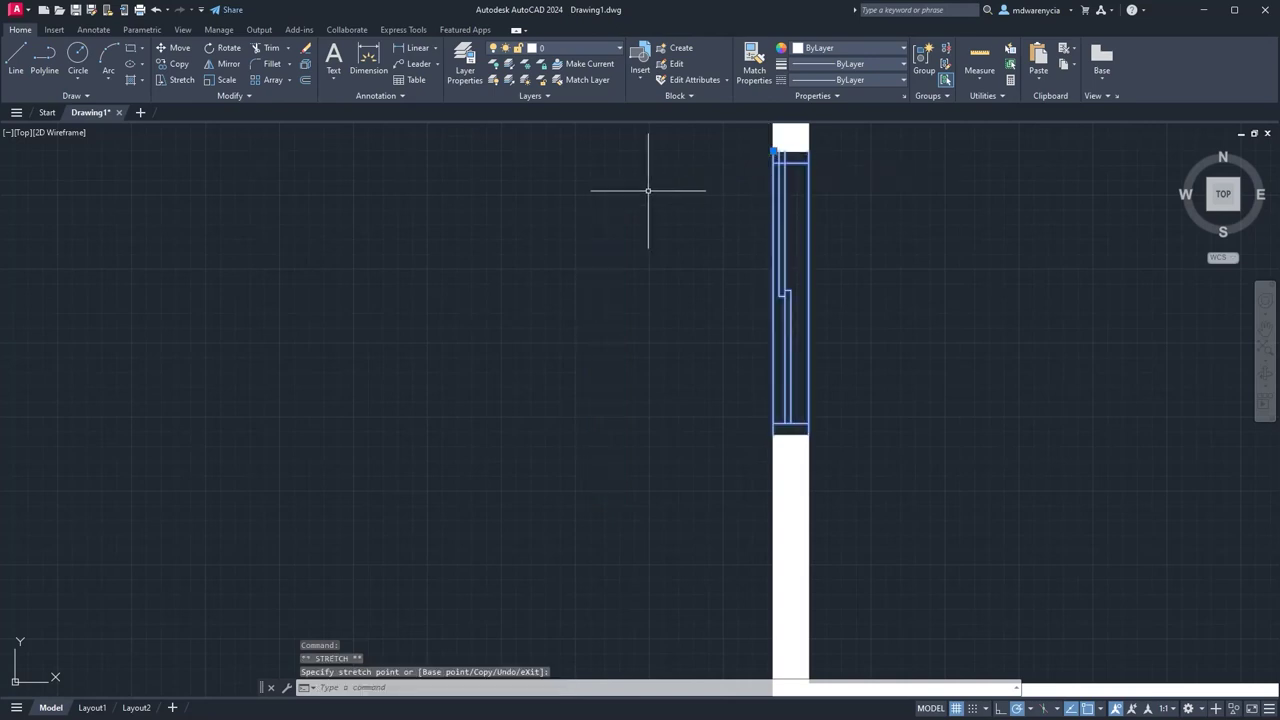
Copy the 4' window block by its upper outer corner to the left outer corner of the bottom wall's opening.
scroll(648, 190, down, 5)
middle_drag(606, 300, 386, 176)
middle_drag(393, 222, 366, 305)
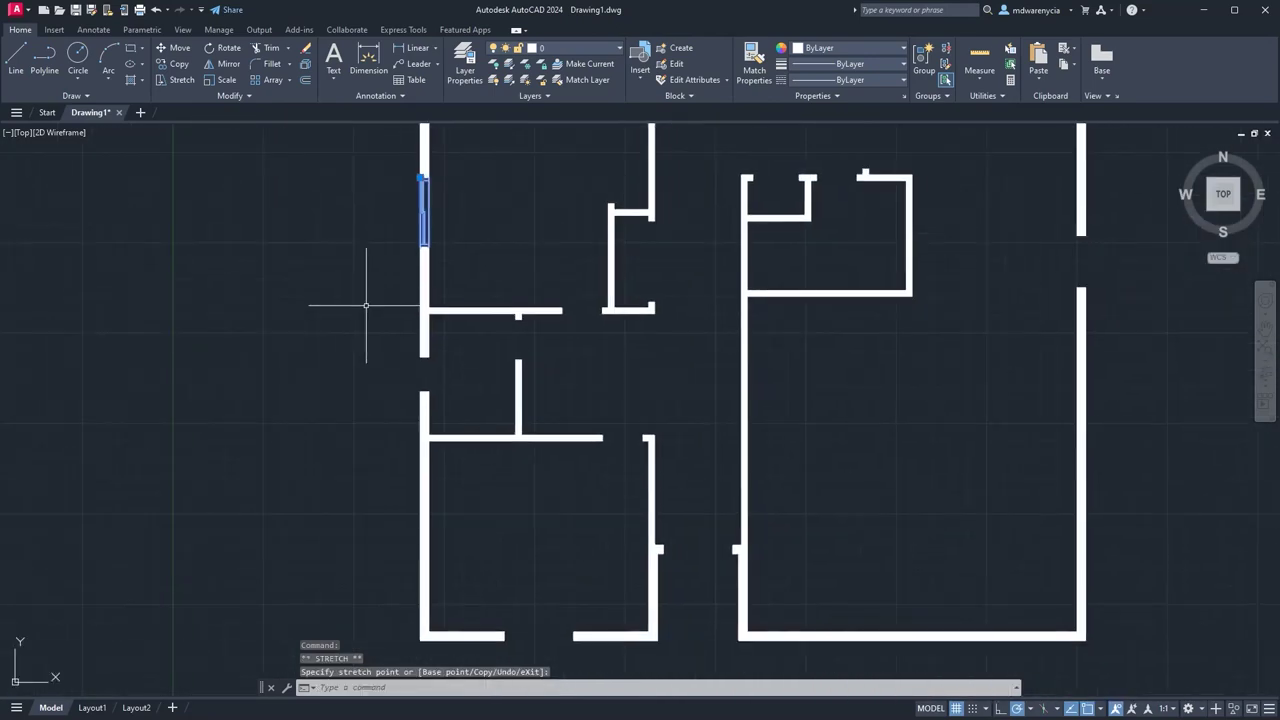
key(Escape)
text(co)
key(Return)
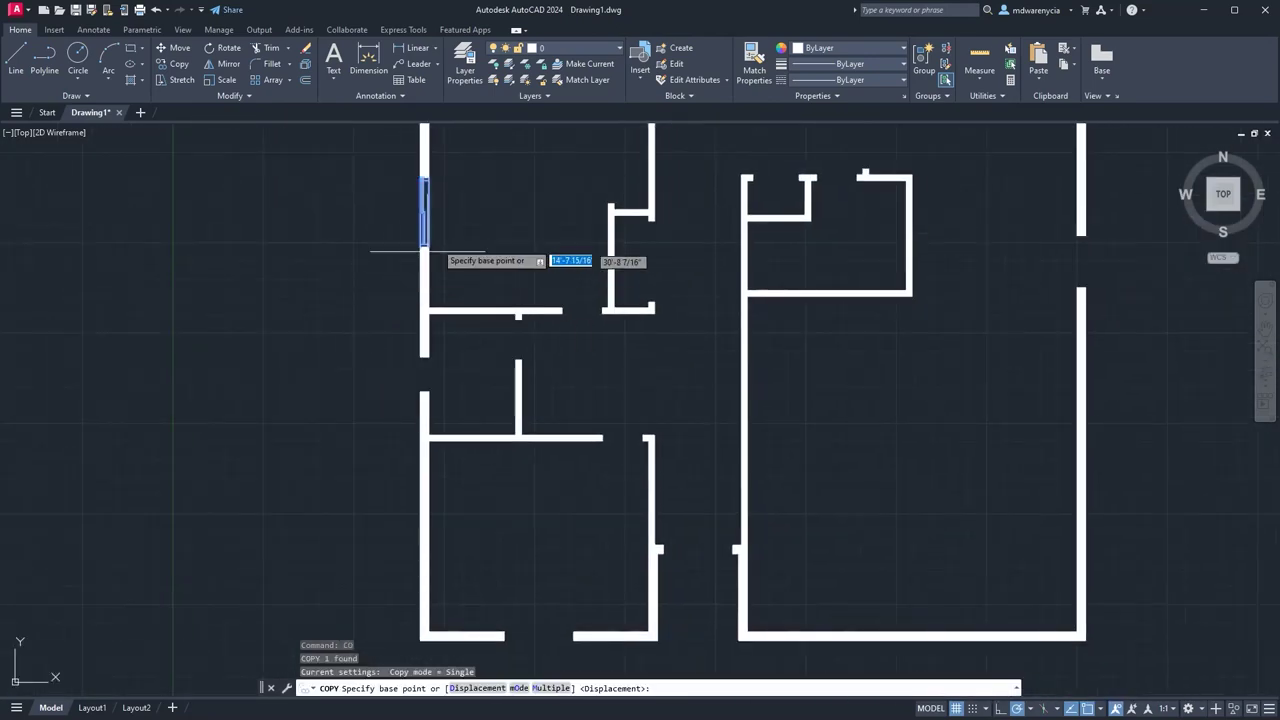
click(424, 245)
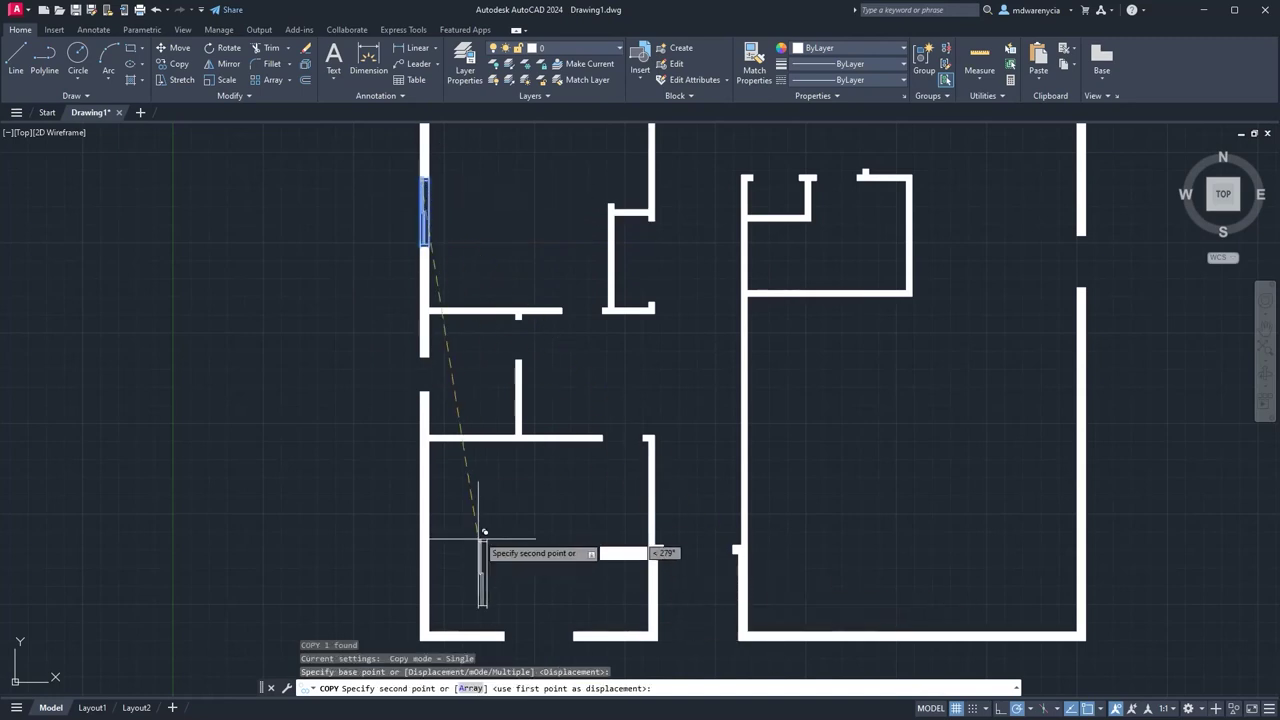
scroll(520, 604, up, 4)
scroll(567, 325, up, 2)
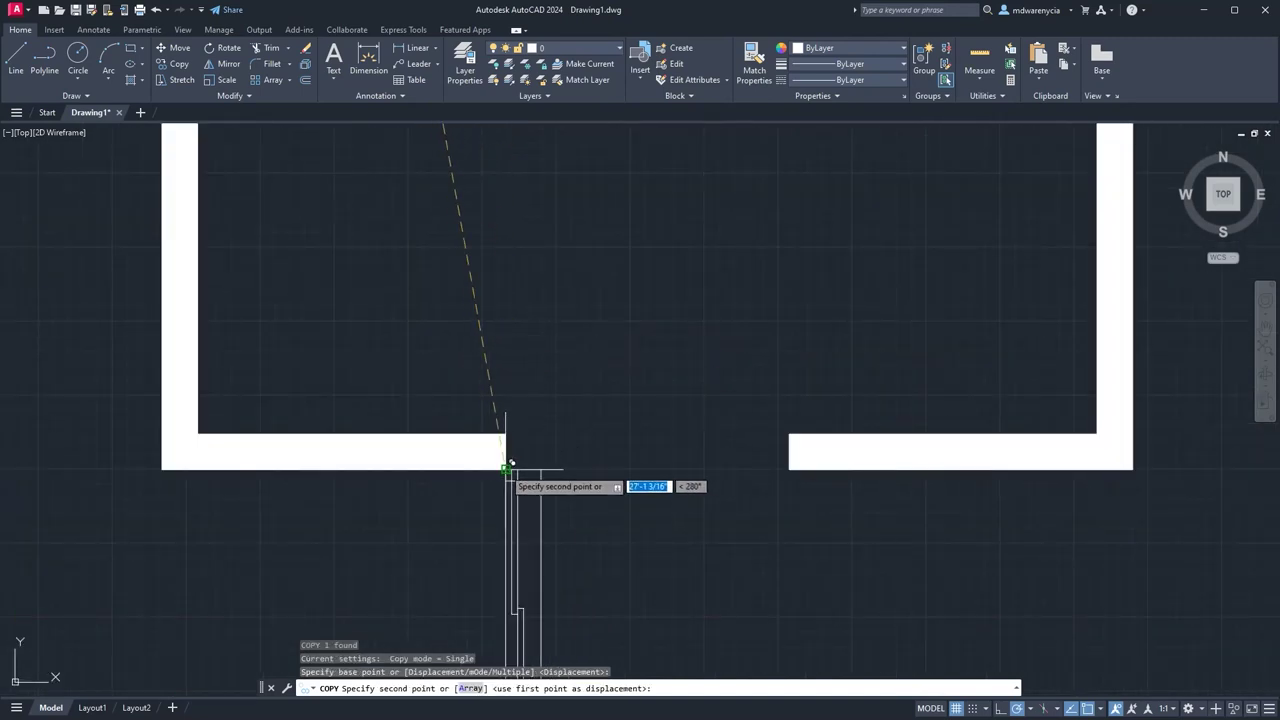
click(510, 468)
Rotate the copied window block 90° counterclockwise about the opening's outer corner to lie within the bottom wall.
click(551, 543)
click(466, 523)
text(ro)
key(Return)
text(ro)
key(Return)
click(508, 470)
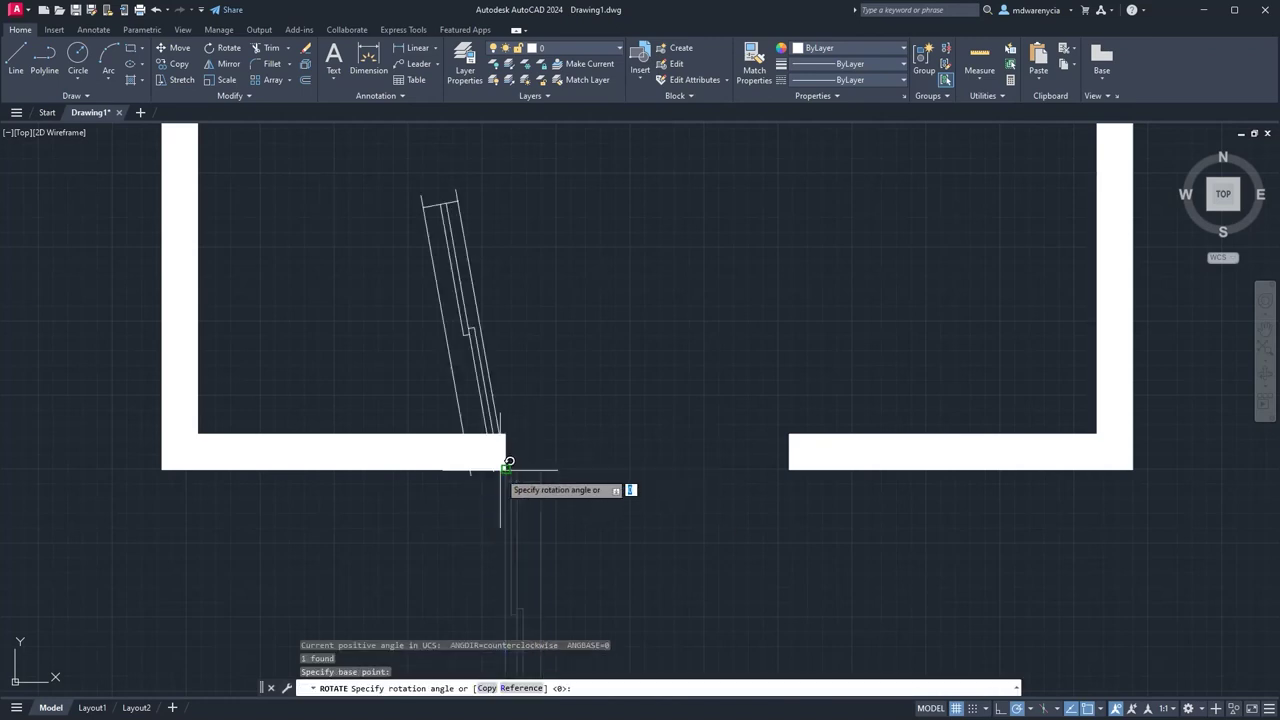
click(510, 161)
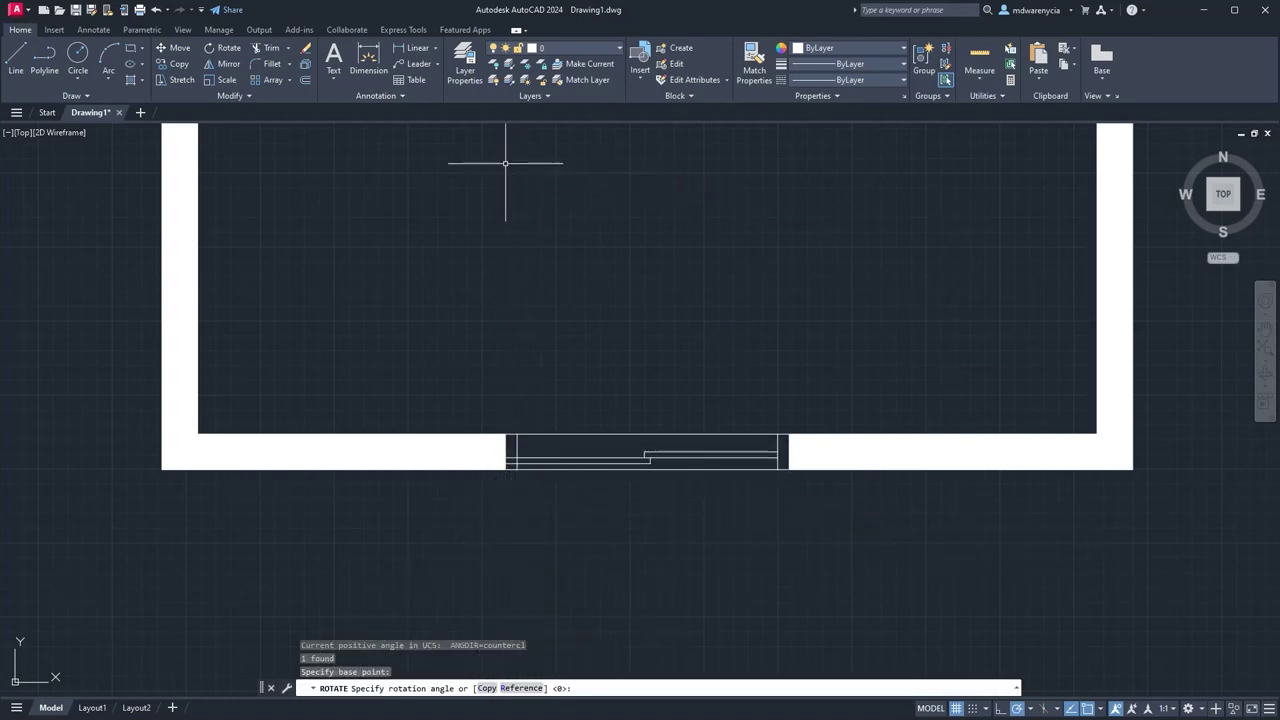
scroll(523, 251, down, 5)
key(Escape)
Insert the window-ext-4'-slider block horizontally in the leftmost opening of the top wall, based at the opening's right outer corner.
middle_drag(631, 239, 526, 466)
middle_drag(550, 282, 377, 551)
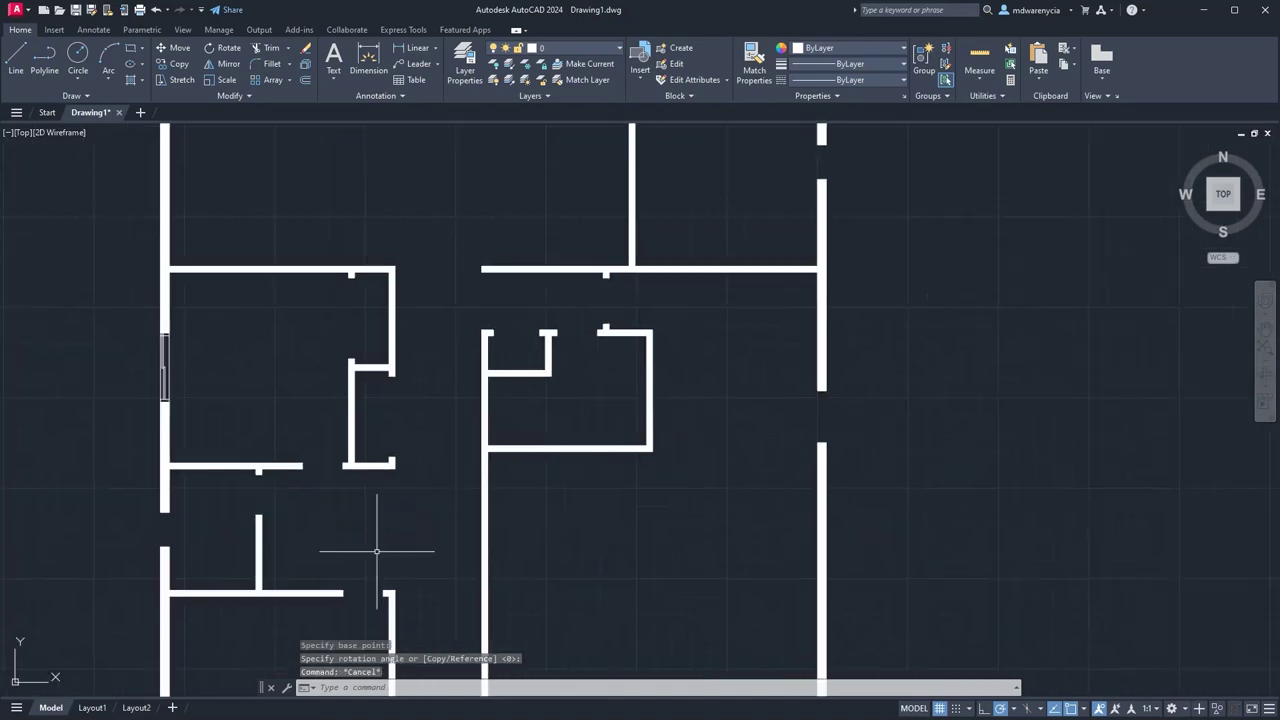
middle_drag(690, 348, 446, 685)
middle_drag(480, 307, 598, 577)
scroll(423, 414, up, 3)
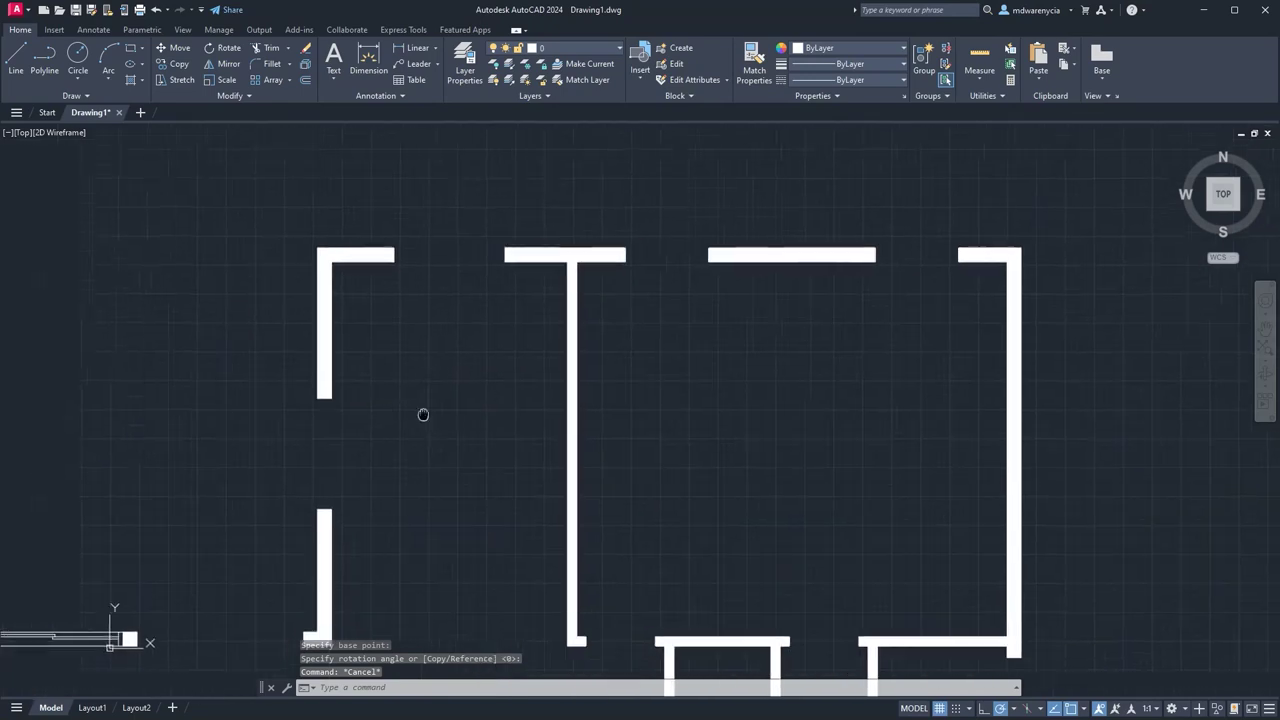
click(640, 75)
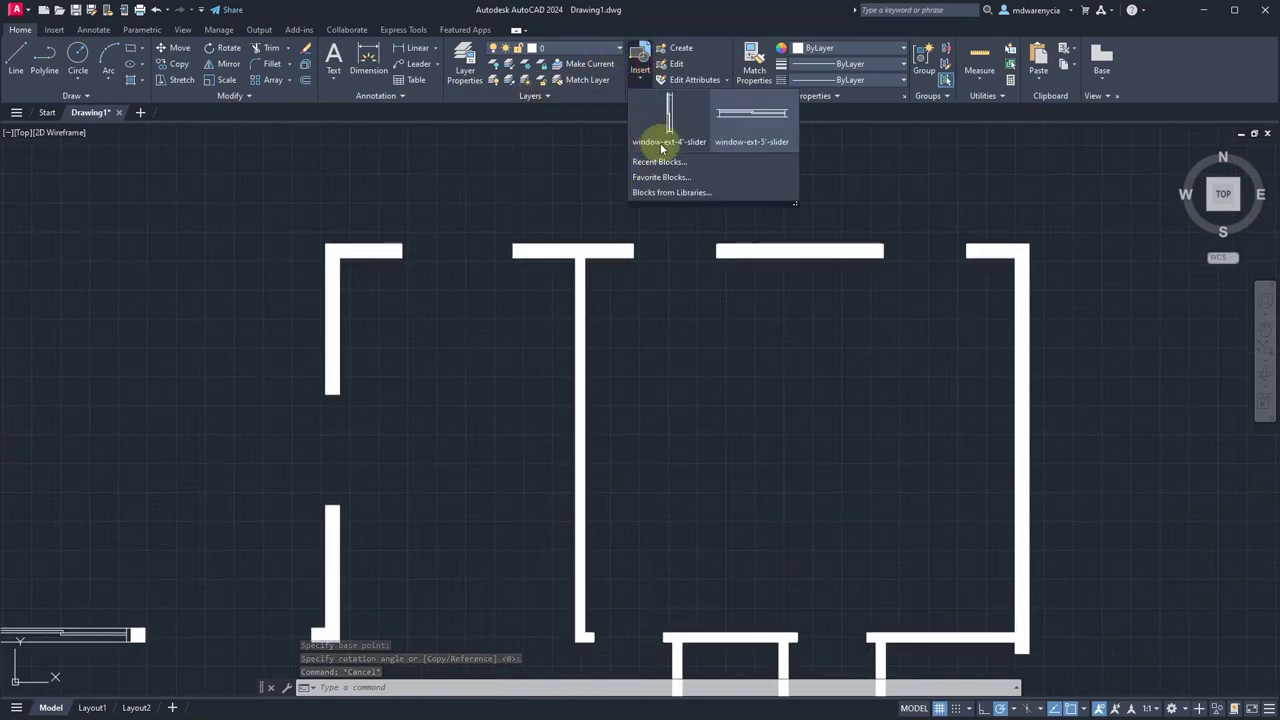
click(660, 130)
scroll(500, 229, up, 6)
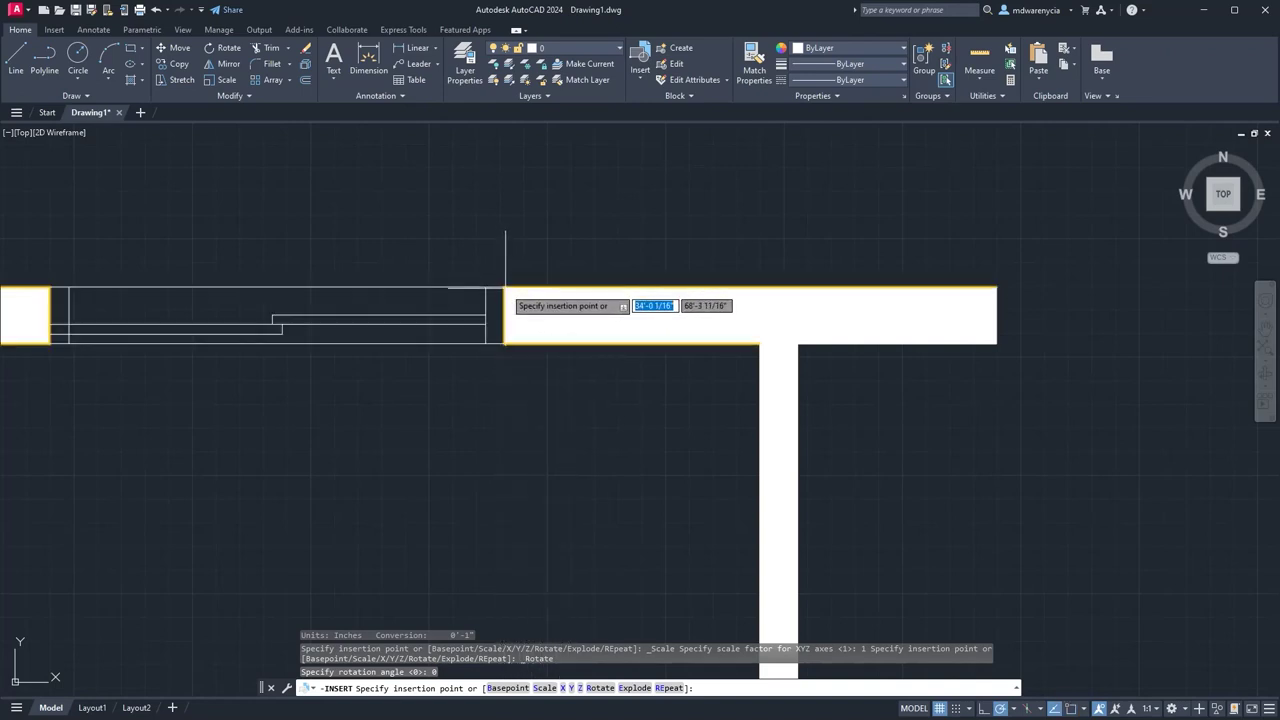
click(505, 288)
Insert the window-ext-4'-slider block vertically in the opening of the projecting upper room's left wall, based at the upper outer corner.
middle_drag(398, 397, 797, 349)
scroll(737, 410, up, 1)
middle_drag(737, 410, 692, 133)
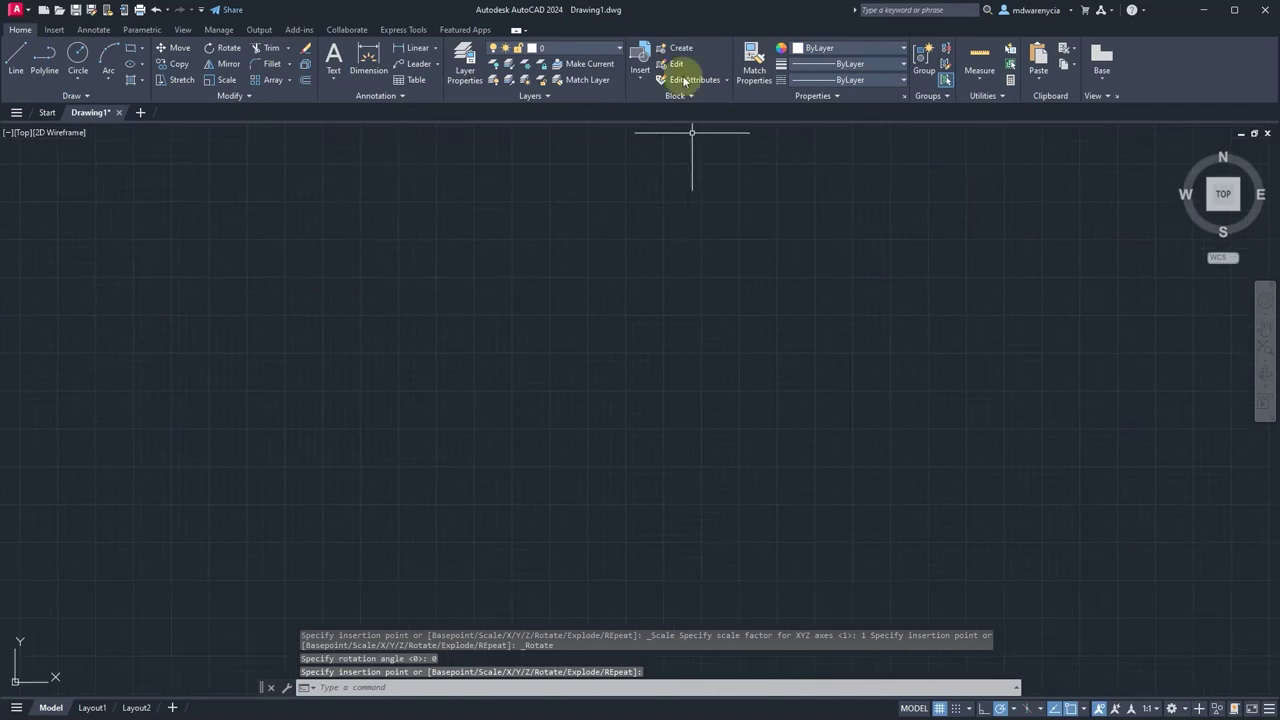
click(640, 66)
click(665, 114)
middle_drag(305, 295, 714, 231)
scroll(714, 231, down, 2)
middle_drag(515, 452, 621, 243)
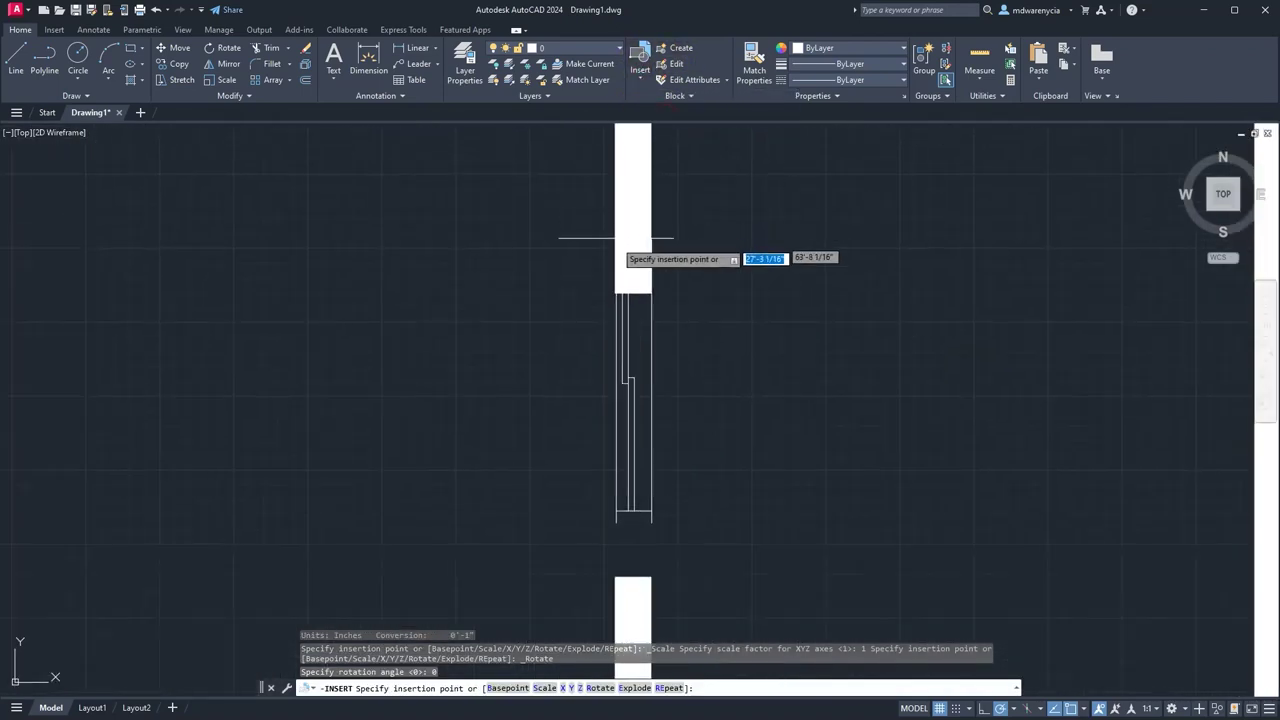
click(615, 293)
key(Escape)
middle_drag(843, 275, 640, 573)
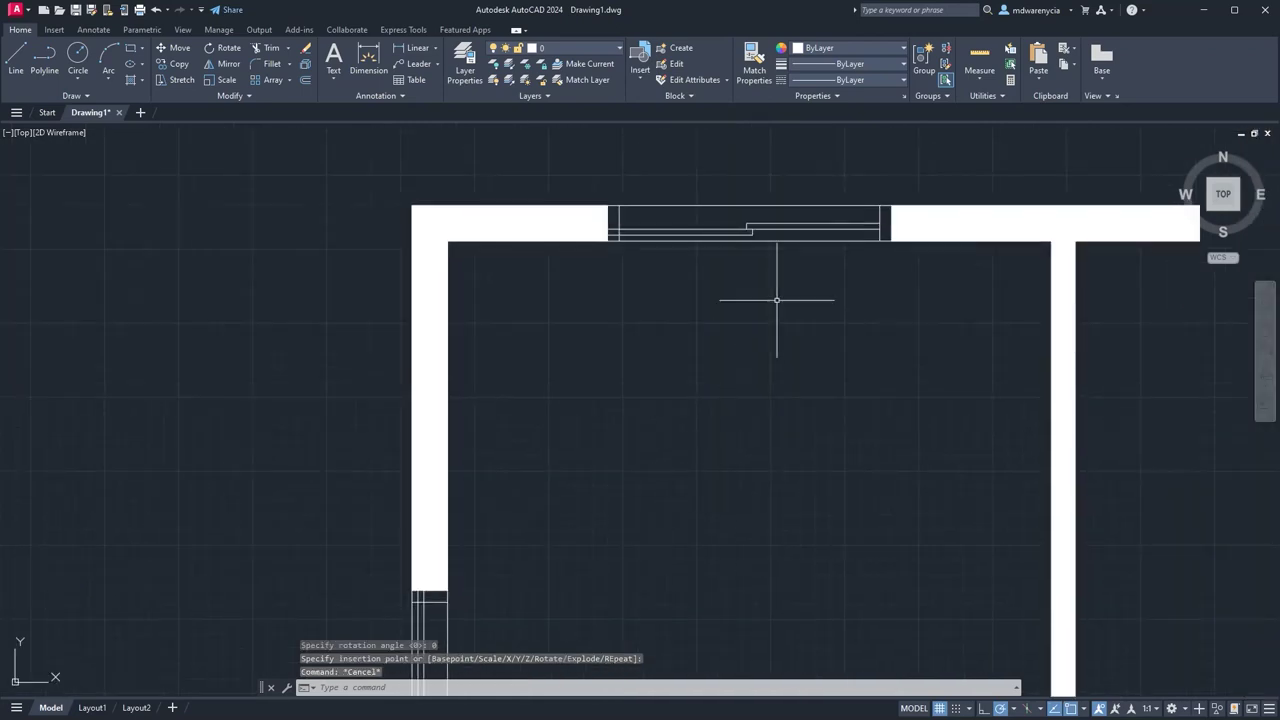
Mirror the projecting room's top-wall window block about its horizontal centreline, erasing the source.
click(926, 280)
click(739, 161)
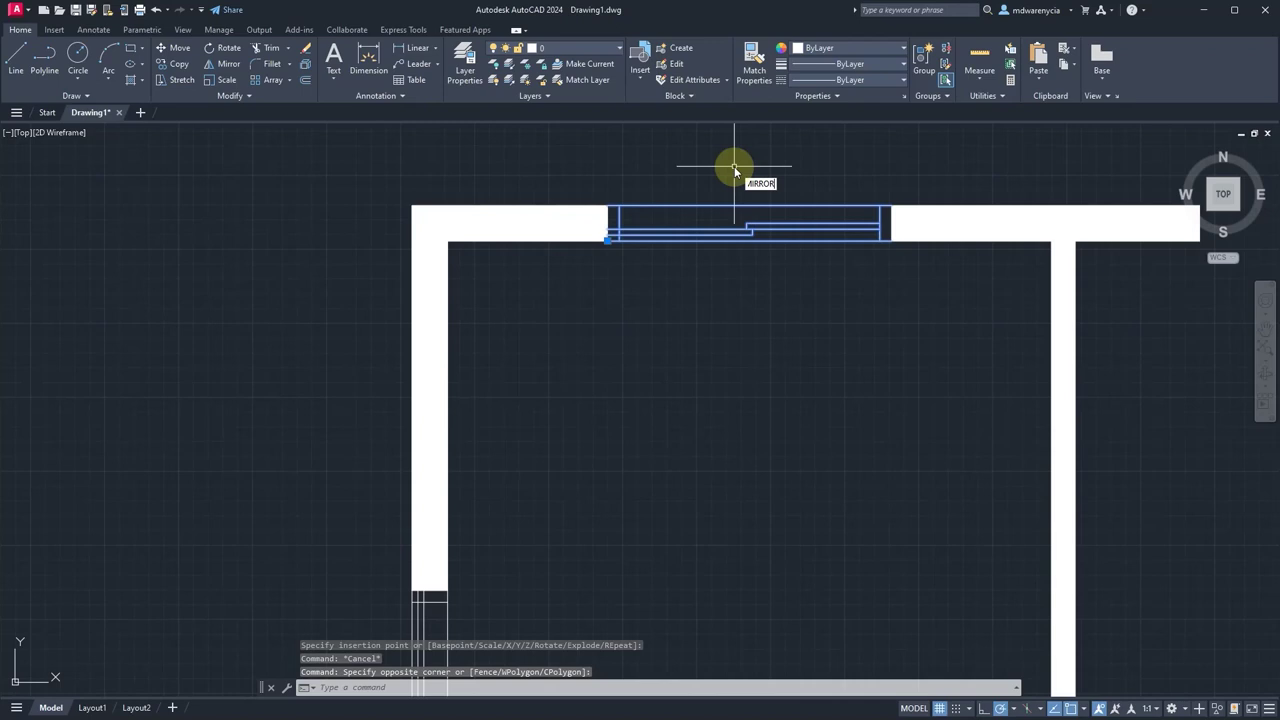
key(Return)
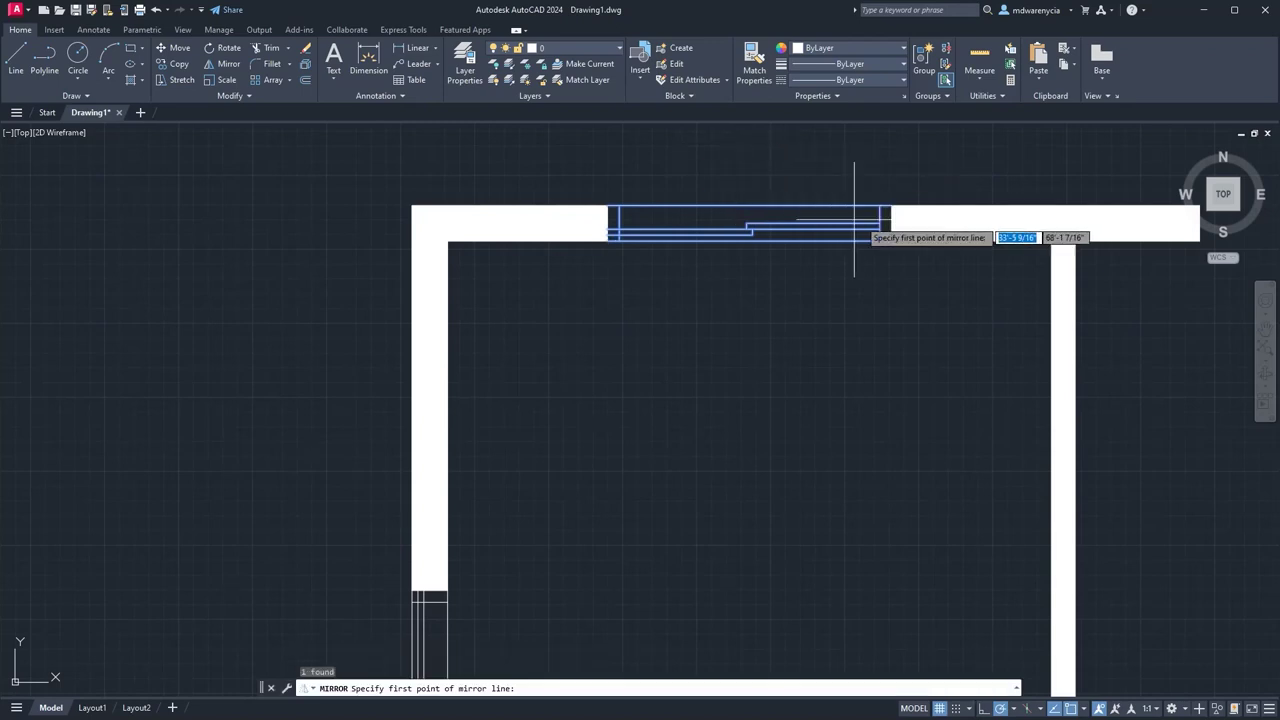
click(891, 222)
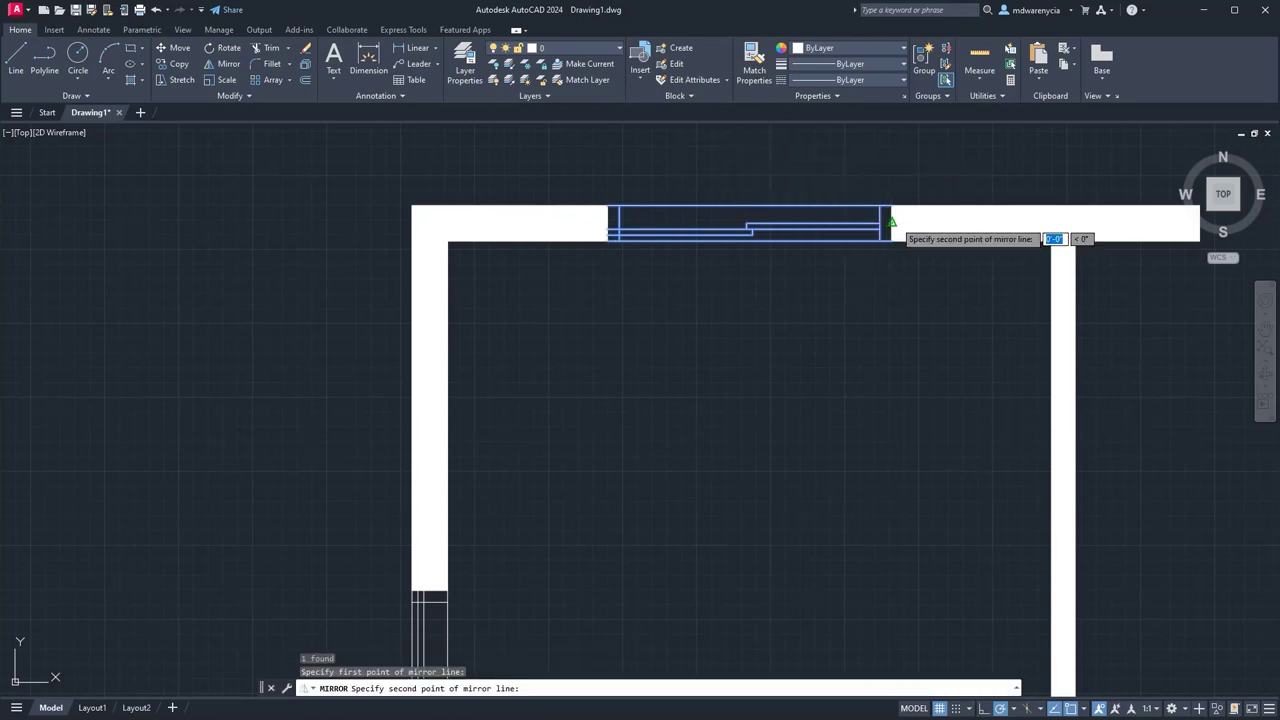
click(941, 207)
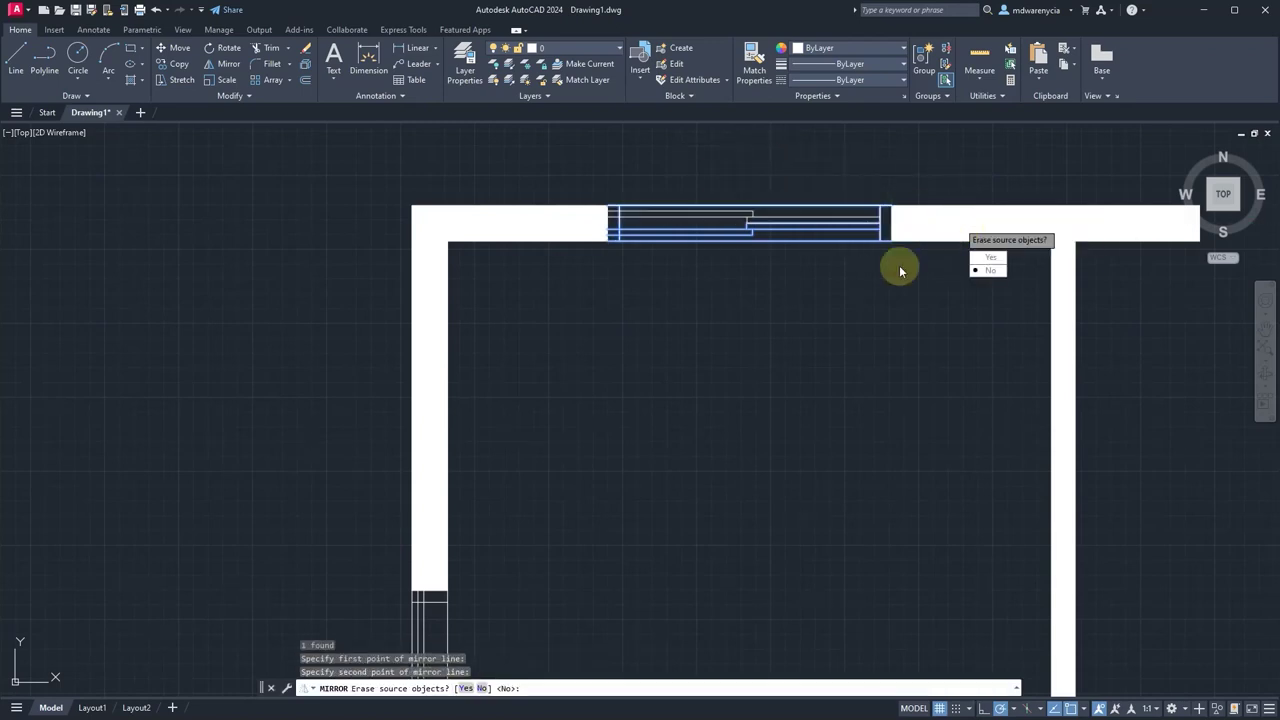
click(989, 262)
key(Escape)
Open the window-ext-4'-slider block definition for editing.
middle_drag(729, 297, 577, 300)
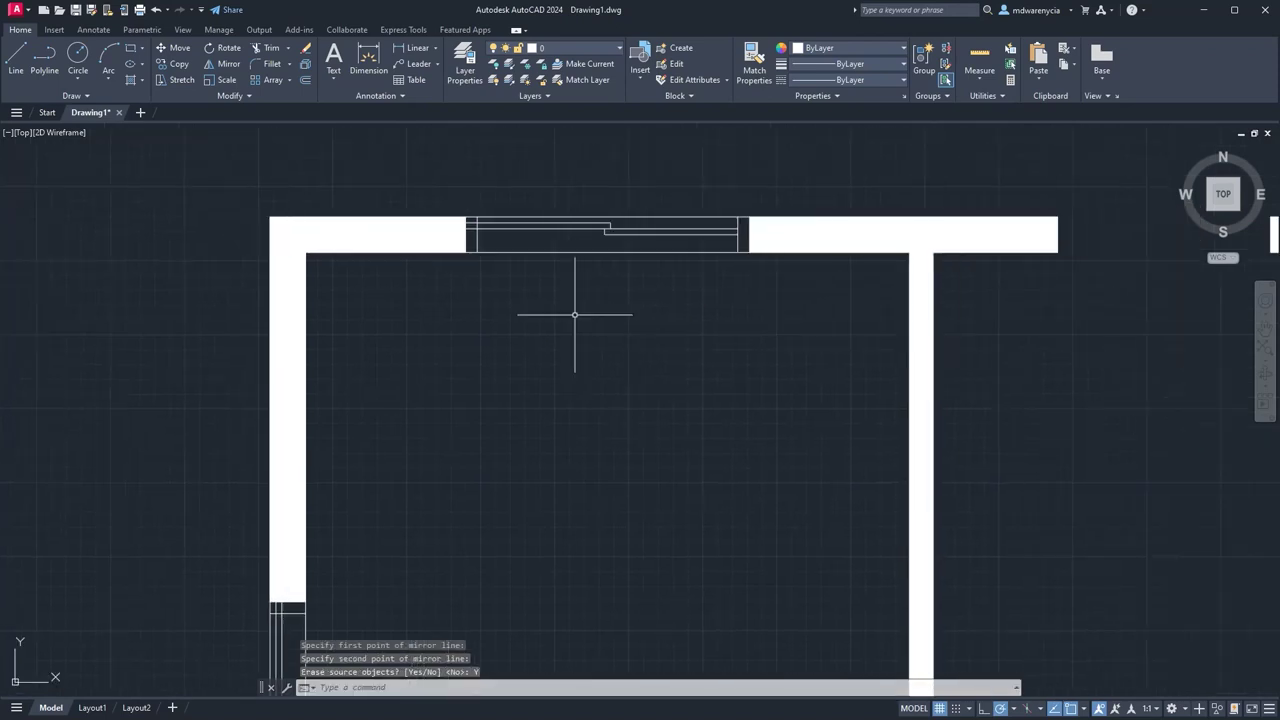
scroll(577, 300, down, 3)
key(Escape)
scroll(545, 272, up, 8)
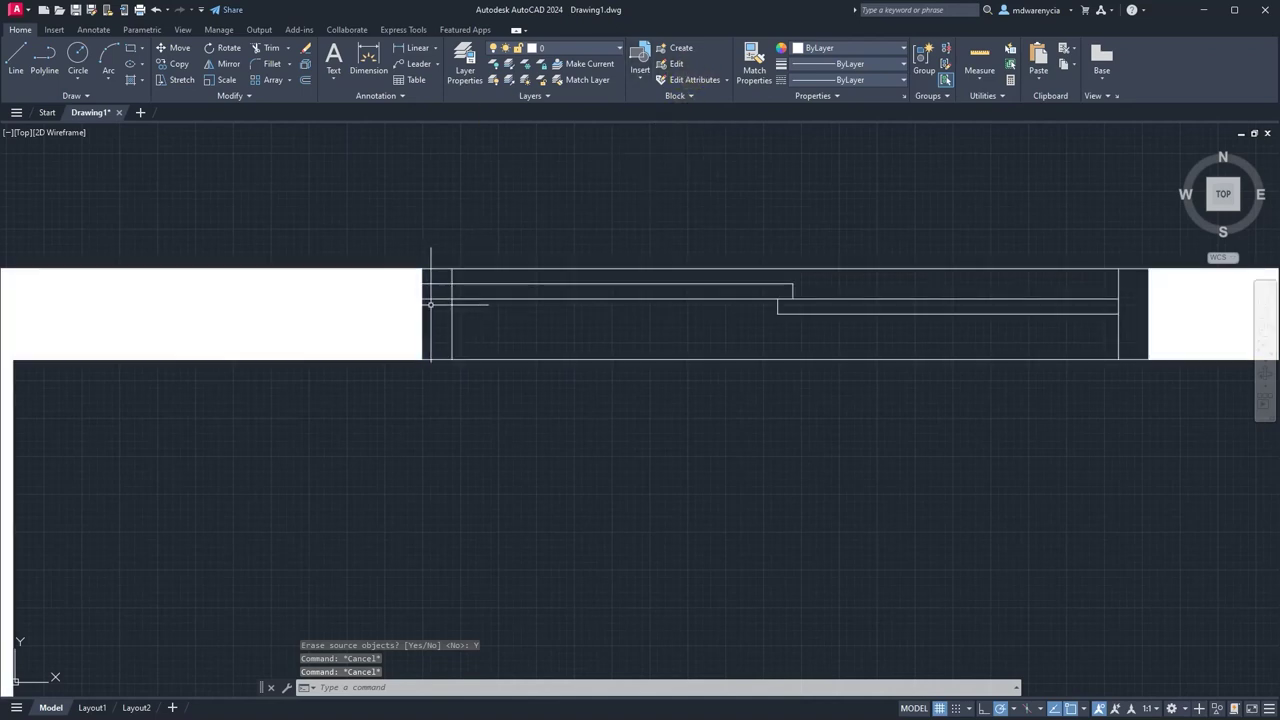
double_click(567, 306)
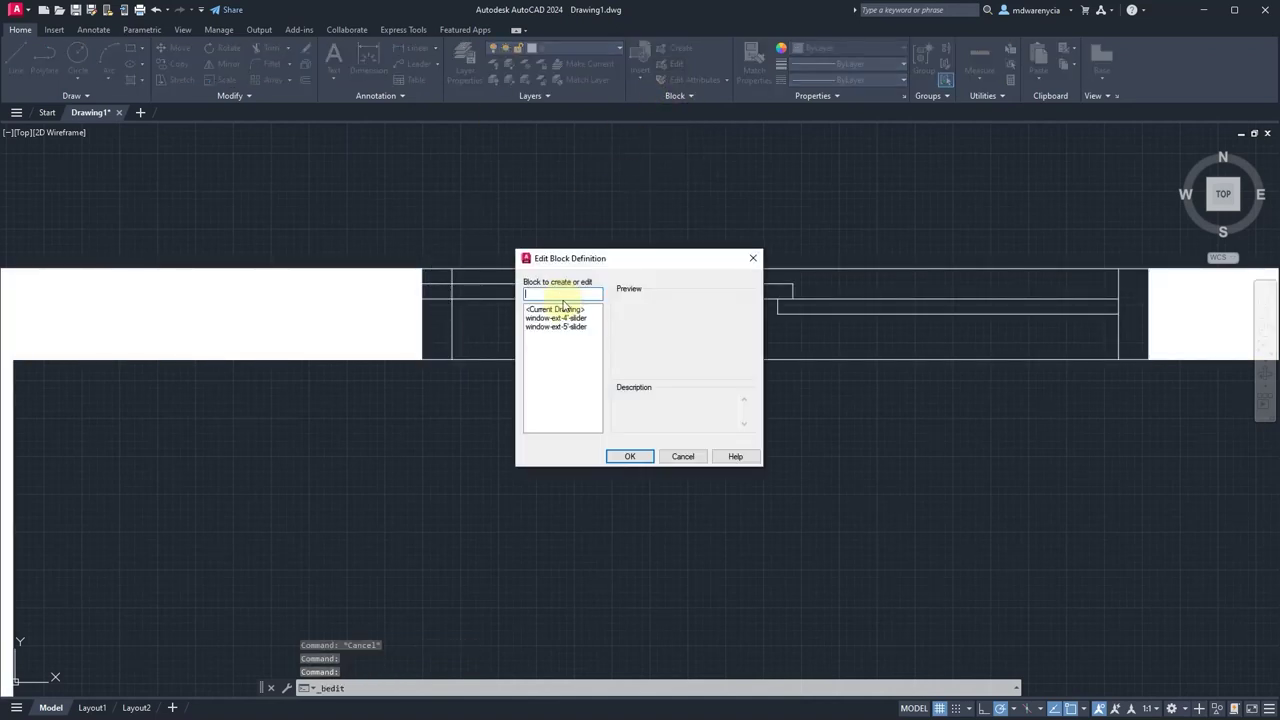
click(566, 318)
click(628, 456)
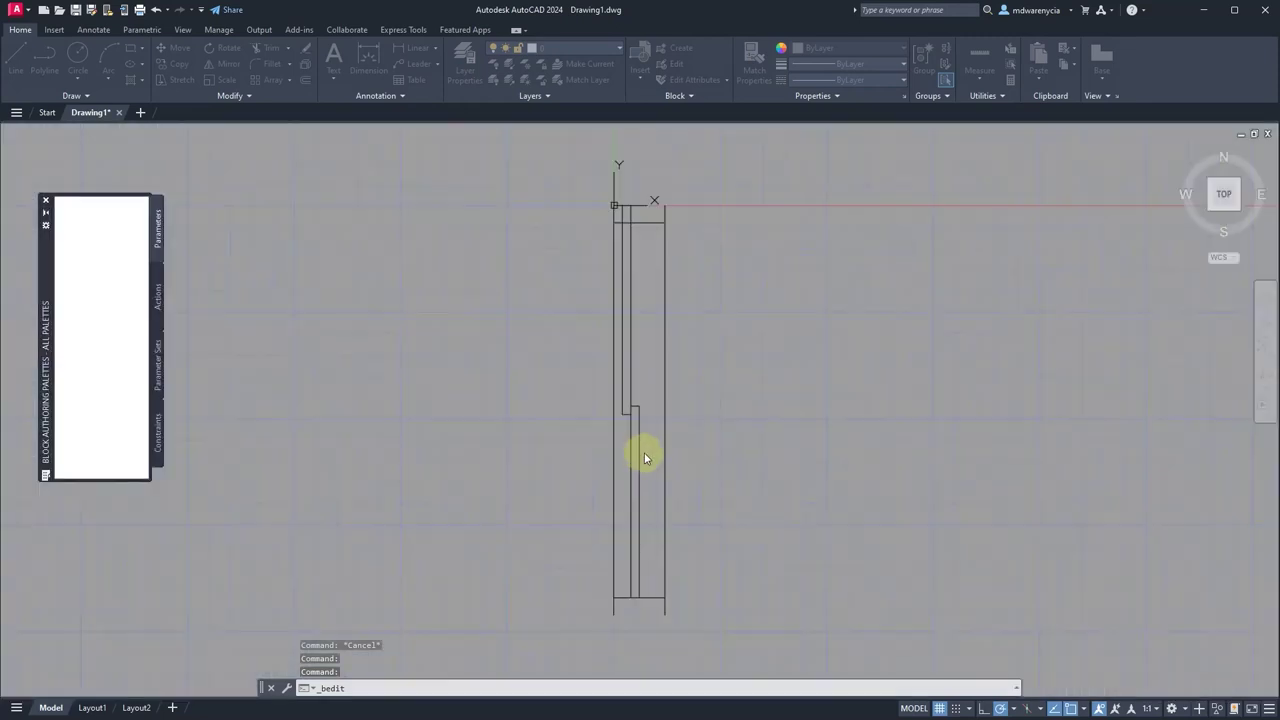
Trim the sash lines that overrun the jamb line at the block's upper end, and save the changes to window-ext-4'-slider.
click(776, 302)
click(515, 228)
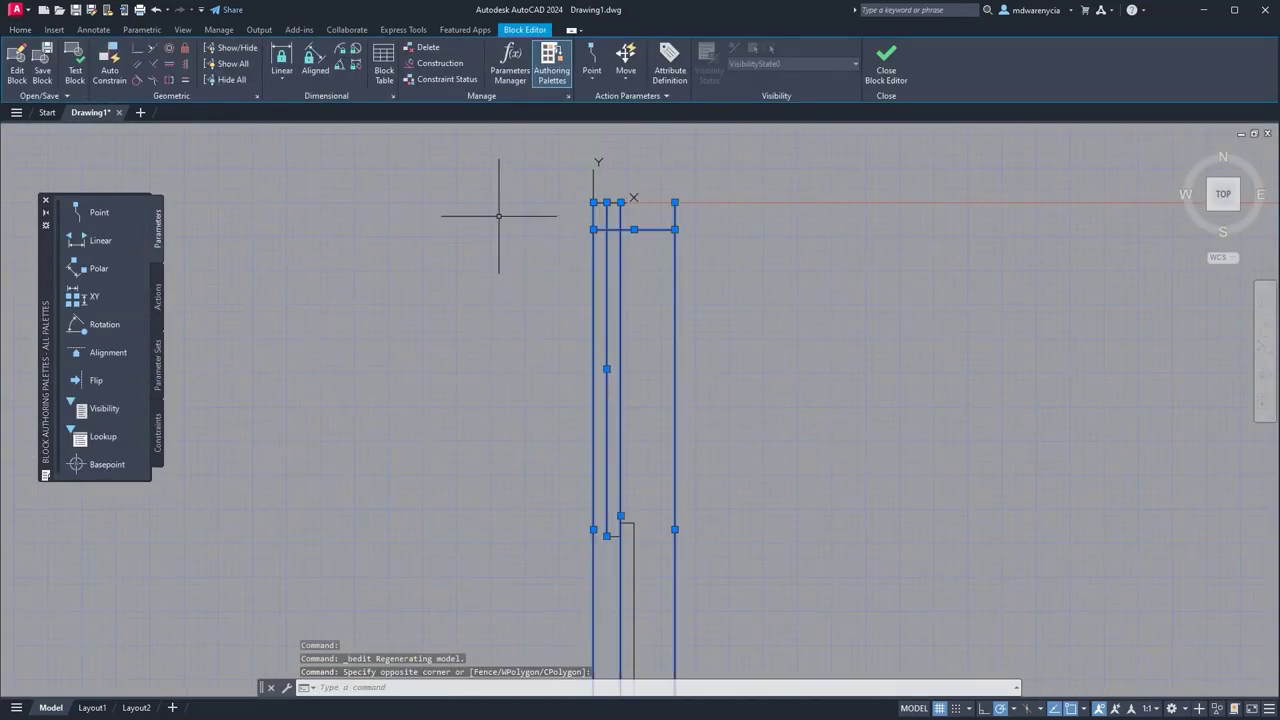
text(tr)
key(Return)
drag(631, 216, 601, 211)
middle_drag(756, 375, 720, 180)
scroll(695, 262, down, 1)
click(884, 66)
click(884, 70)
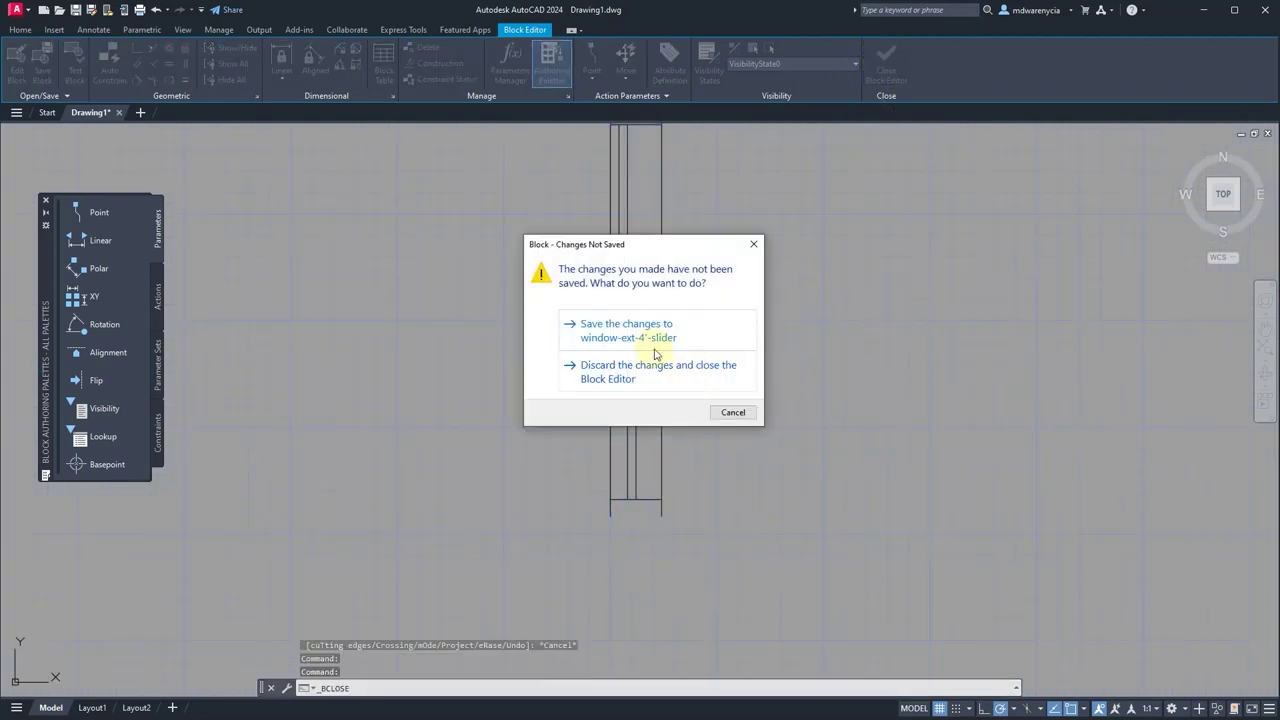
click(652, 345)
Copy the 4' window block from the upper room's top wall and paste it above the next opening to the right.
scroll(628, 399, down, 4)
middle_drag(572, 503, 610, 321)
key(Escape)
middle_drag(633, 490, 736, 286)
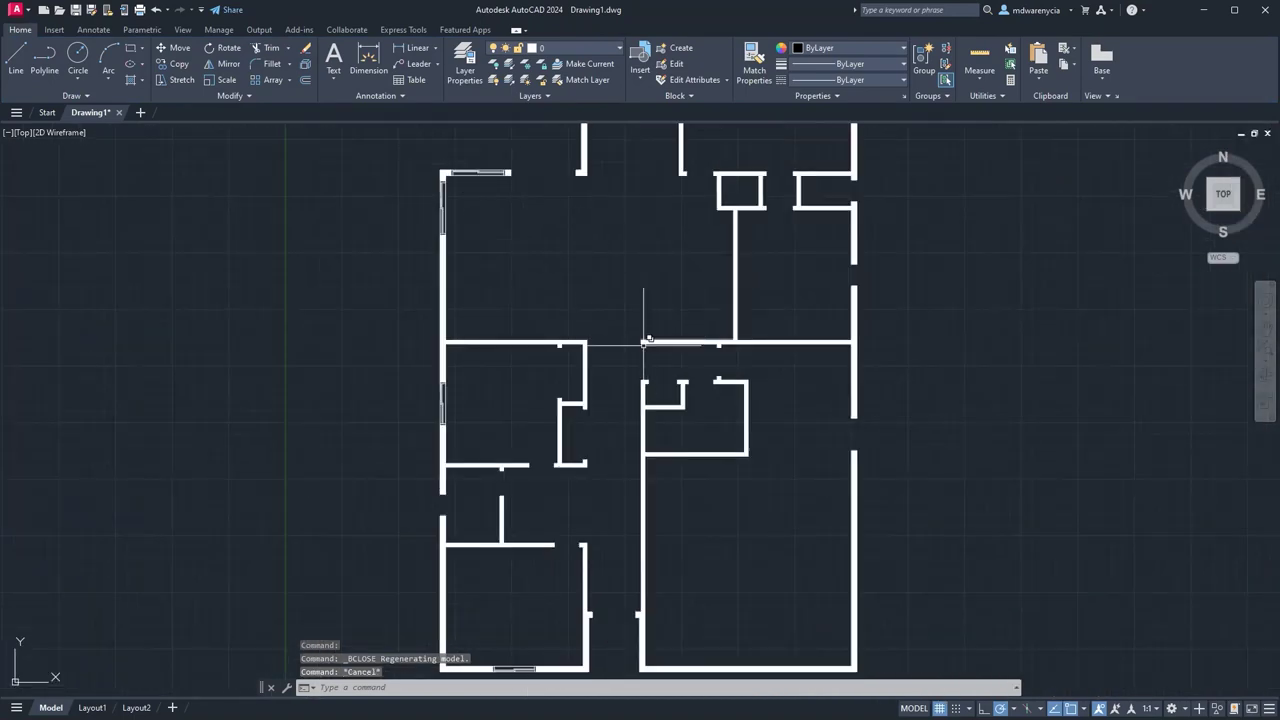
middle_drag(519, 482, 573, 289)
middle_drag(873, 244, 677, 506)
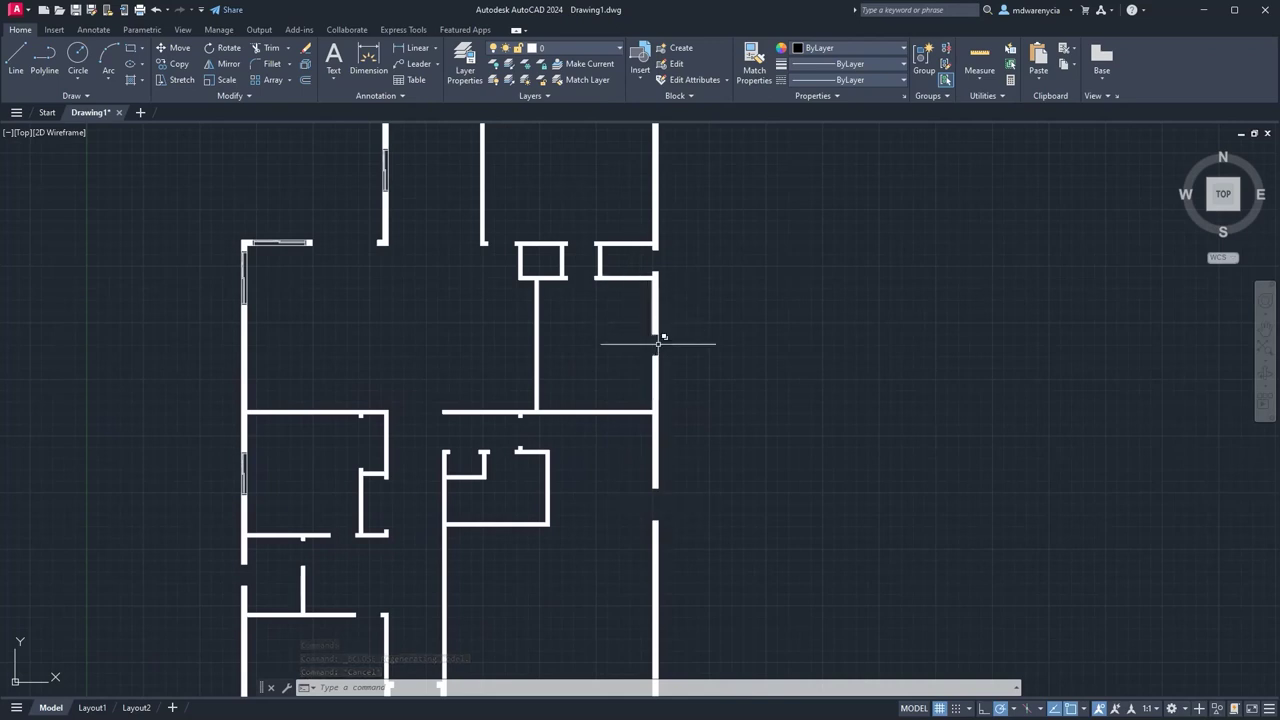
middle_drag(658, 343, 721, 529)
scroll(580, 271, up, 4)
click(350, 244)
key(ctrl+c)
key(ctrl+v)
key(Escape)
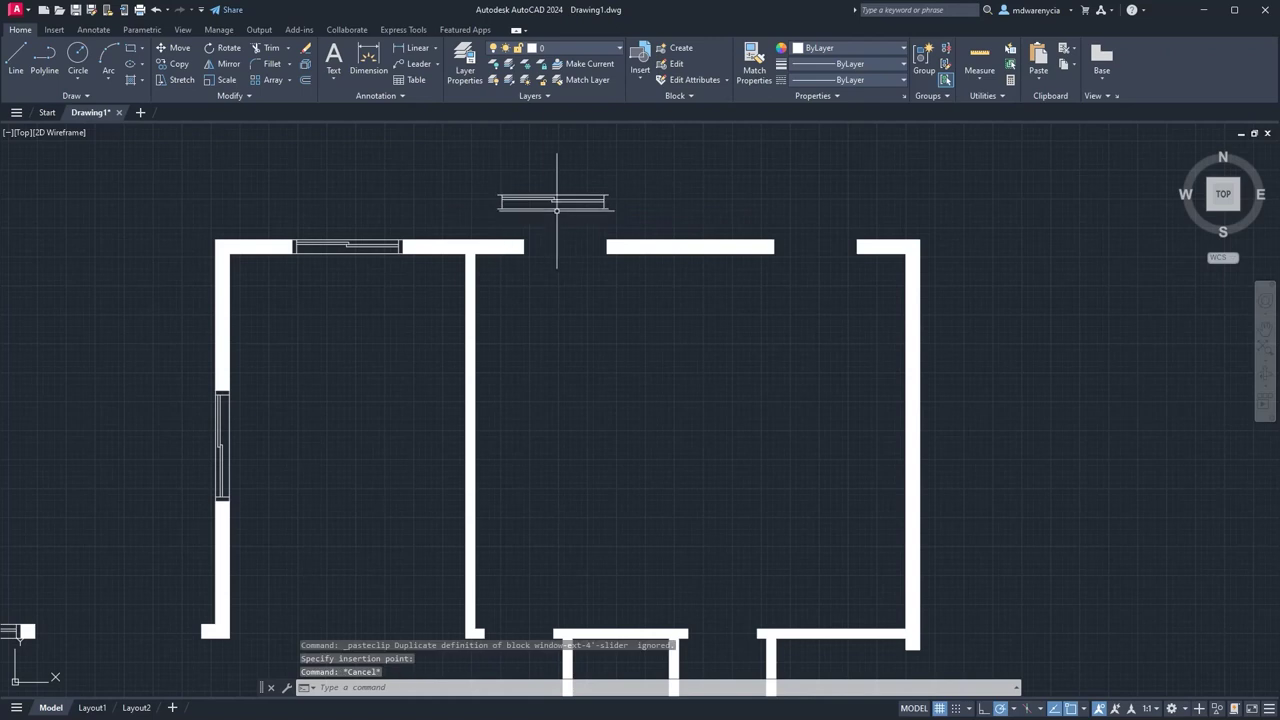
Explode the pasted window block above the top wall's second opening into separate lines.
click(557, 210)
text(explo)
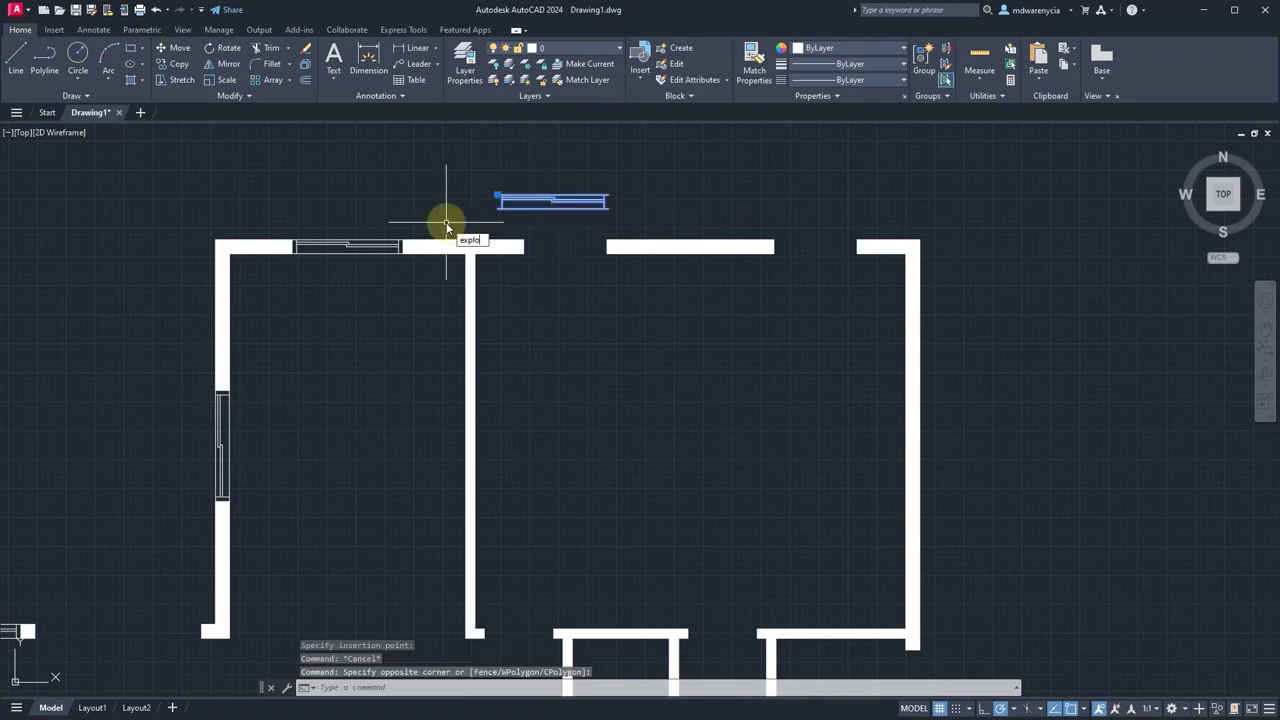
text(de)
key(Return)
scroll(425, 180, up, 5)
scroll(277, 314, down, 3)
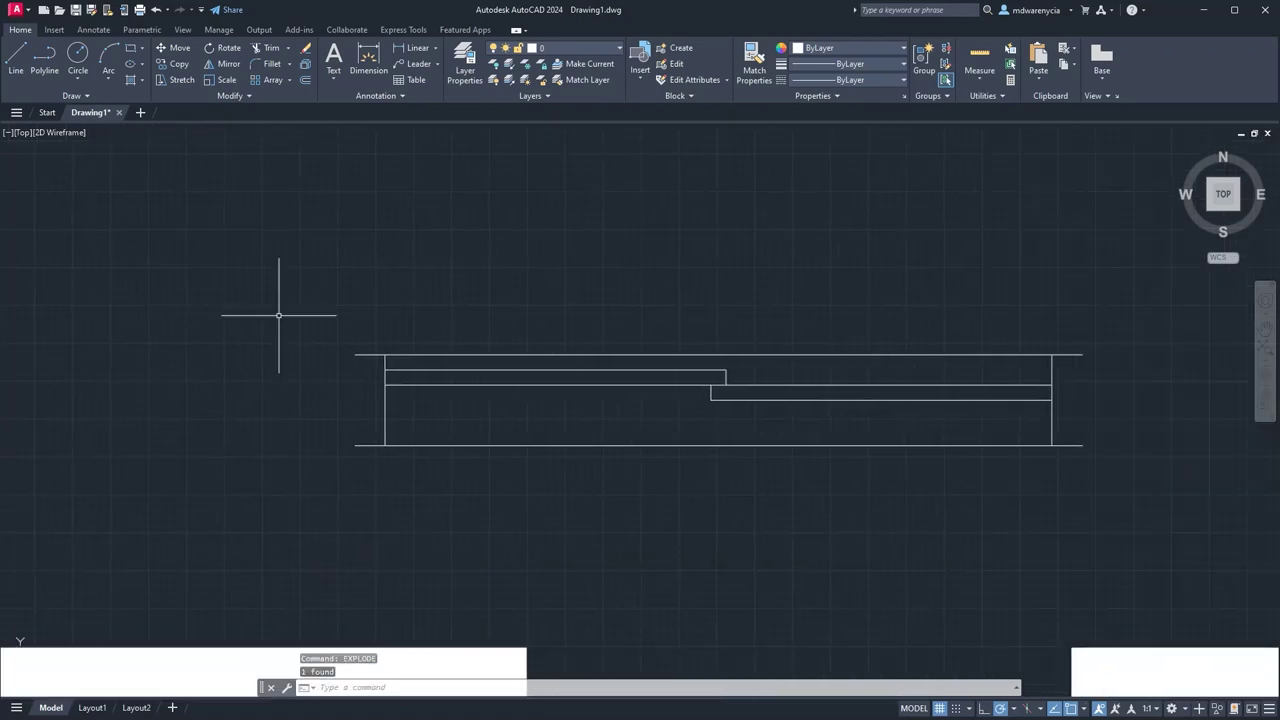
key(Escape)
Move the exploded window's right jamb line 1' to the left.
click(714, 406)
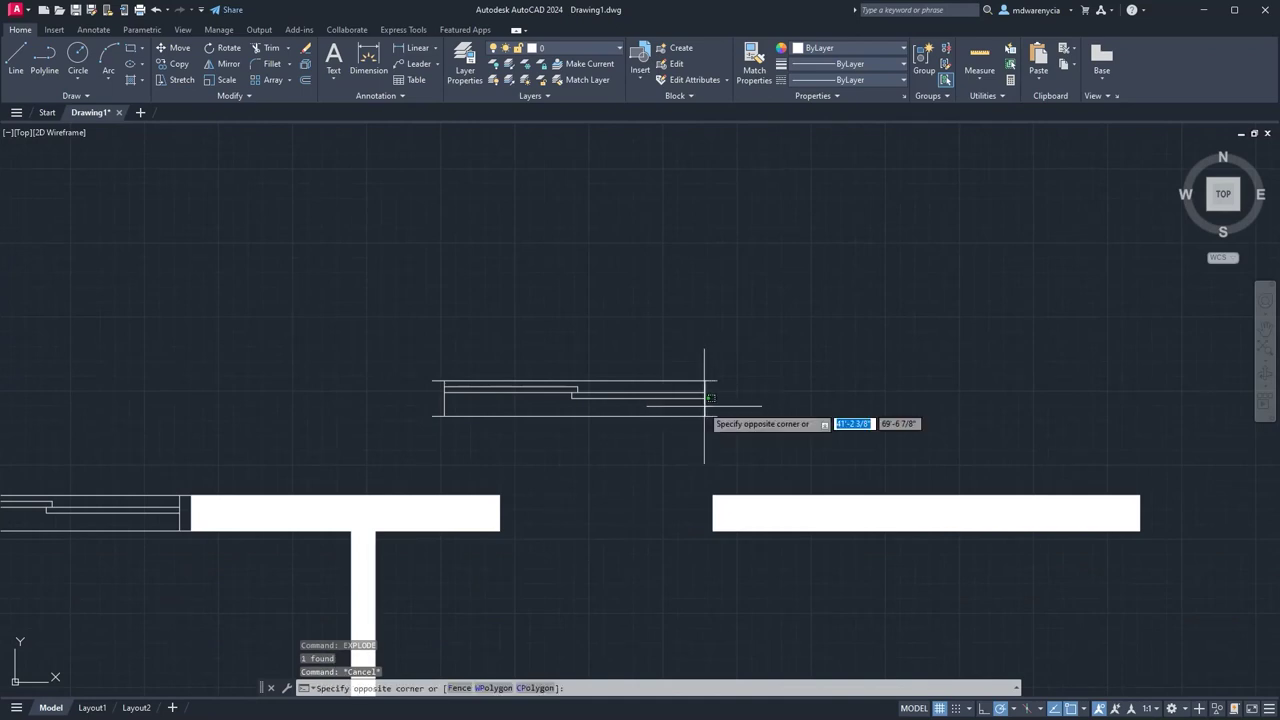
click(697, 406)
text(mm)
key(Return)
click(700, 443)
text(1')
key(Return)
Offset the moved right jamb line 2" to the right.
drag(642, 404, 622, 403)
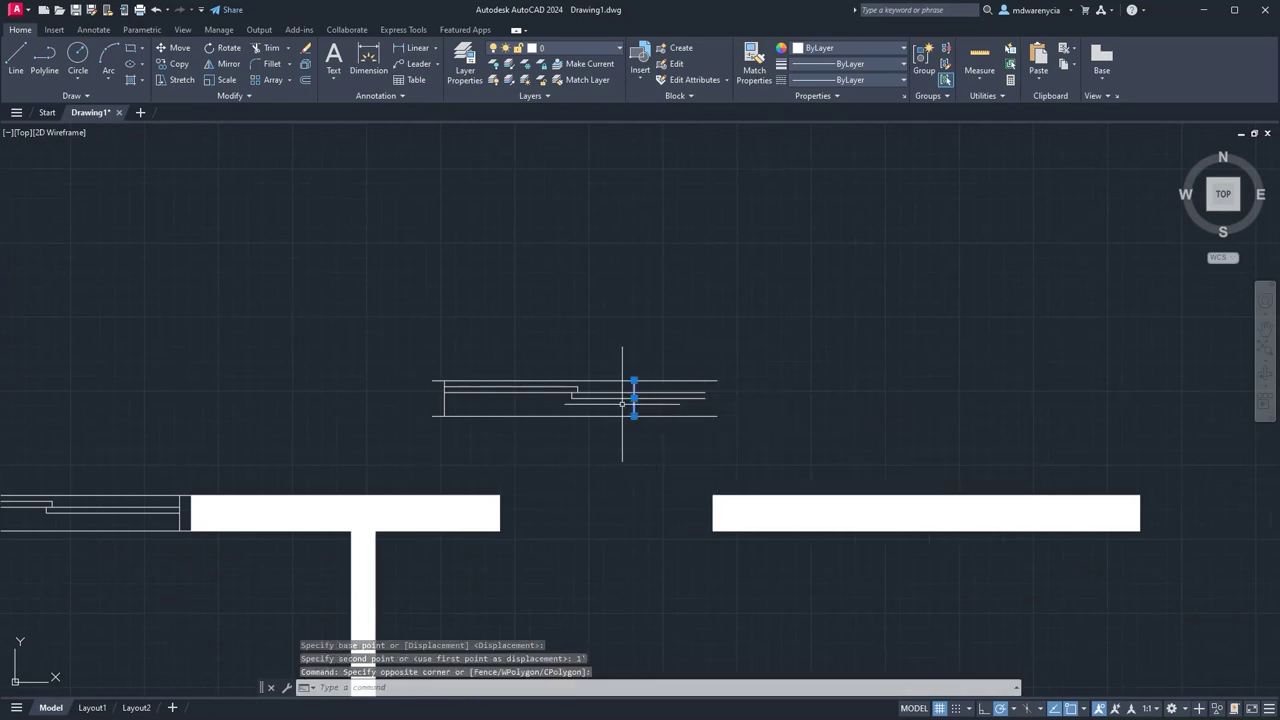
text(offset)
key(Return)
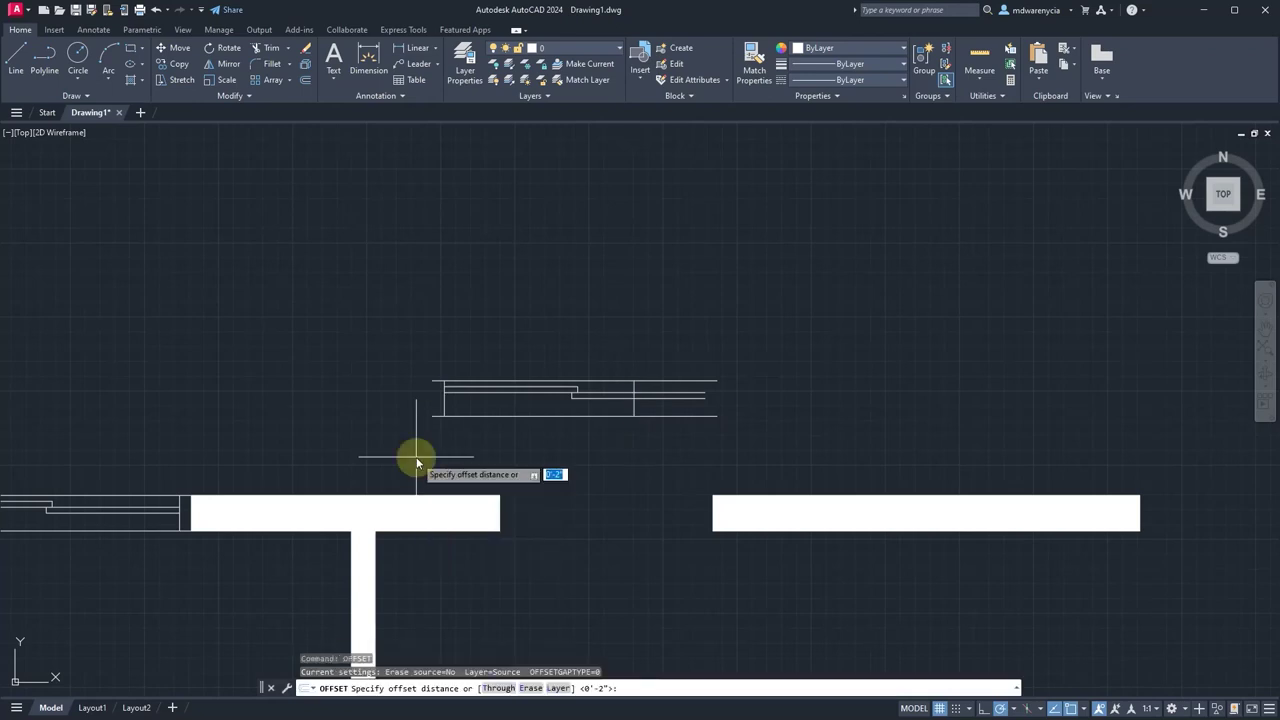
text(2)
key(Return)
click(636, 398)
click(883, 455)
key(Escape)
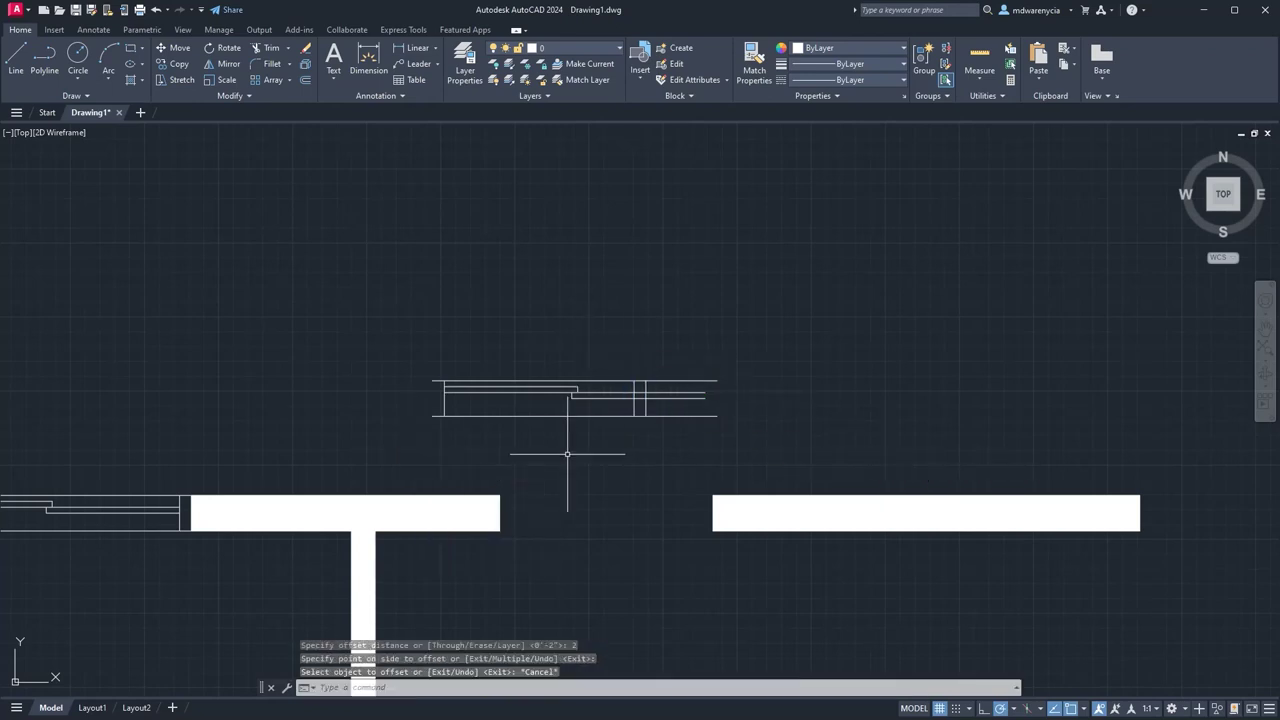
Move the two short vertical sash end lines at the middle of the window 6" to the left.
click(564, 382)
click(585, 405)
text(m)
key(Return)
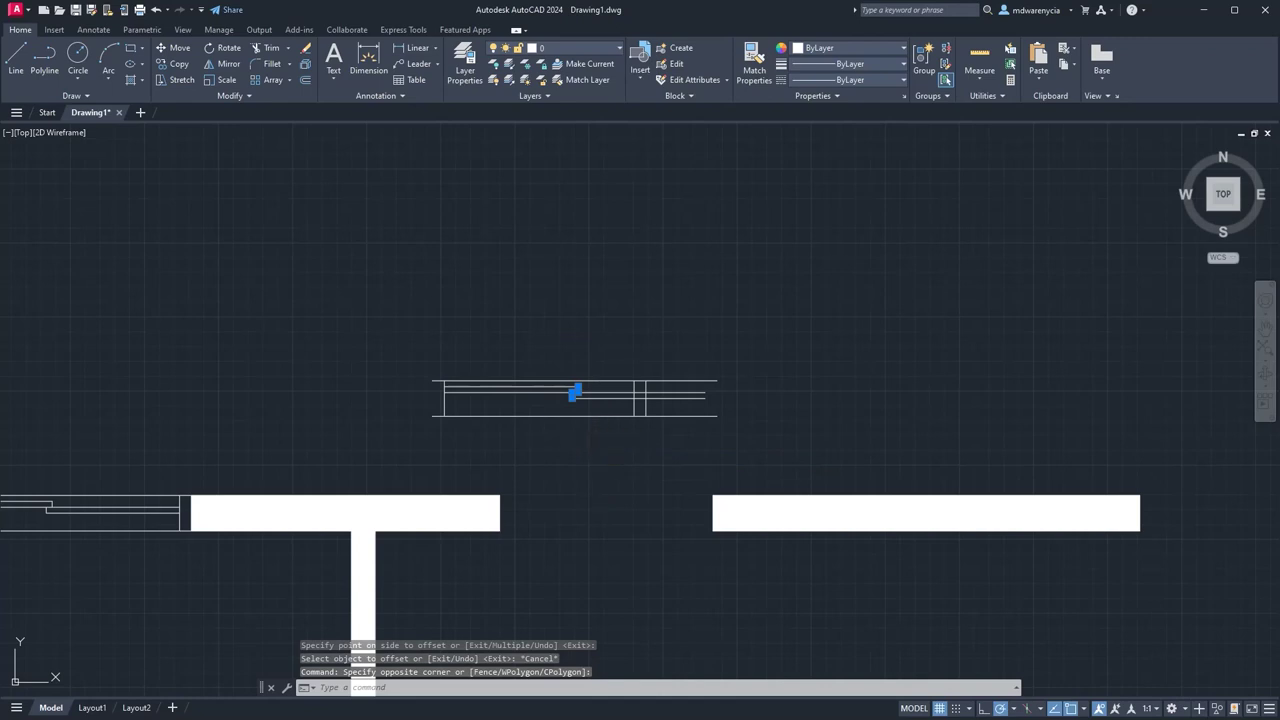
click(621, 442)
text(6)
key(Return)
scroll(587, 435, up, 6)
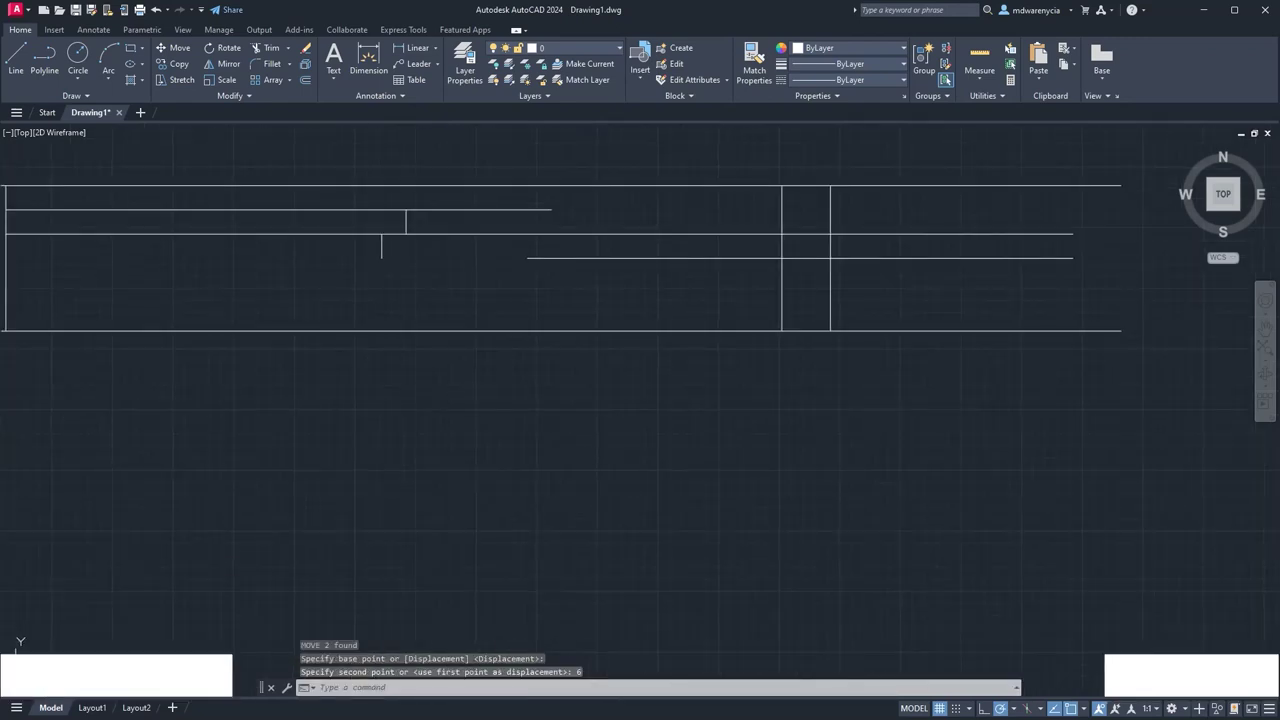
key(Escape)
Shorten the upper sash line by stretching its right end back to the upper short vertical end line.
middle_drag(696, 451, 871, 429)
click(805, 272)
click(512, 167)
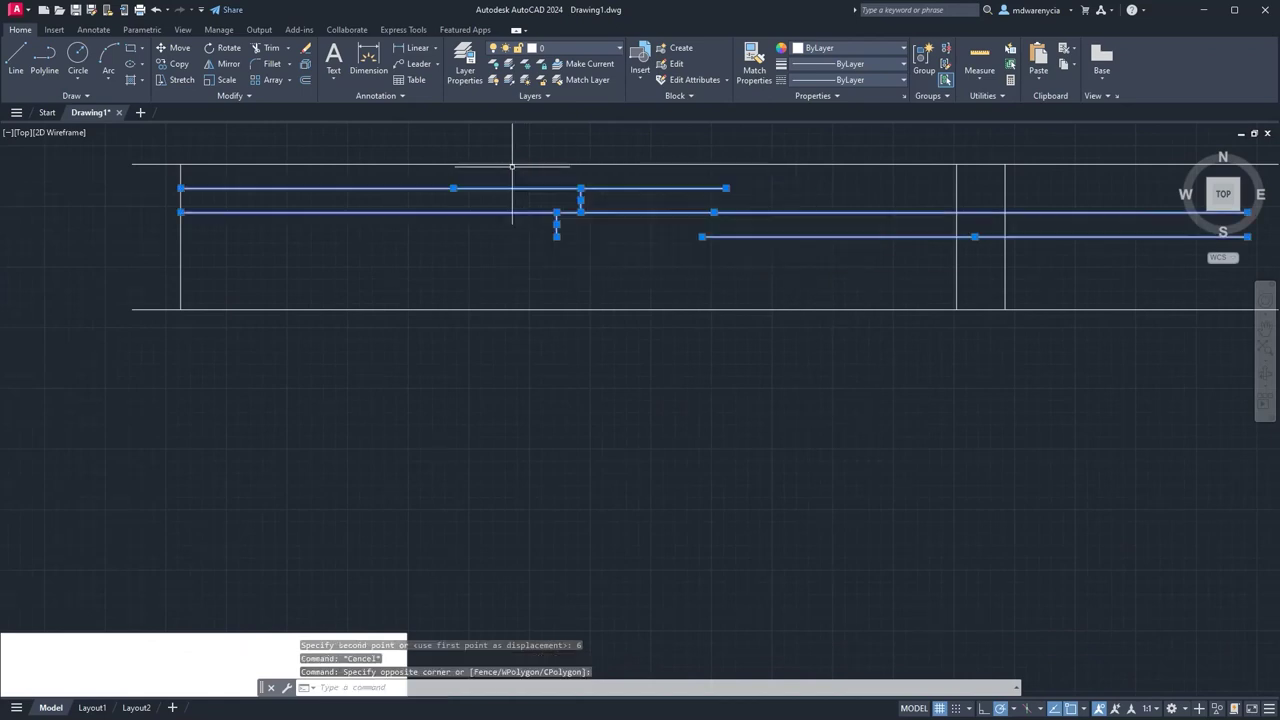
click(726, 188)
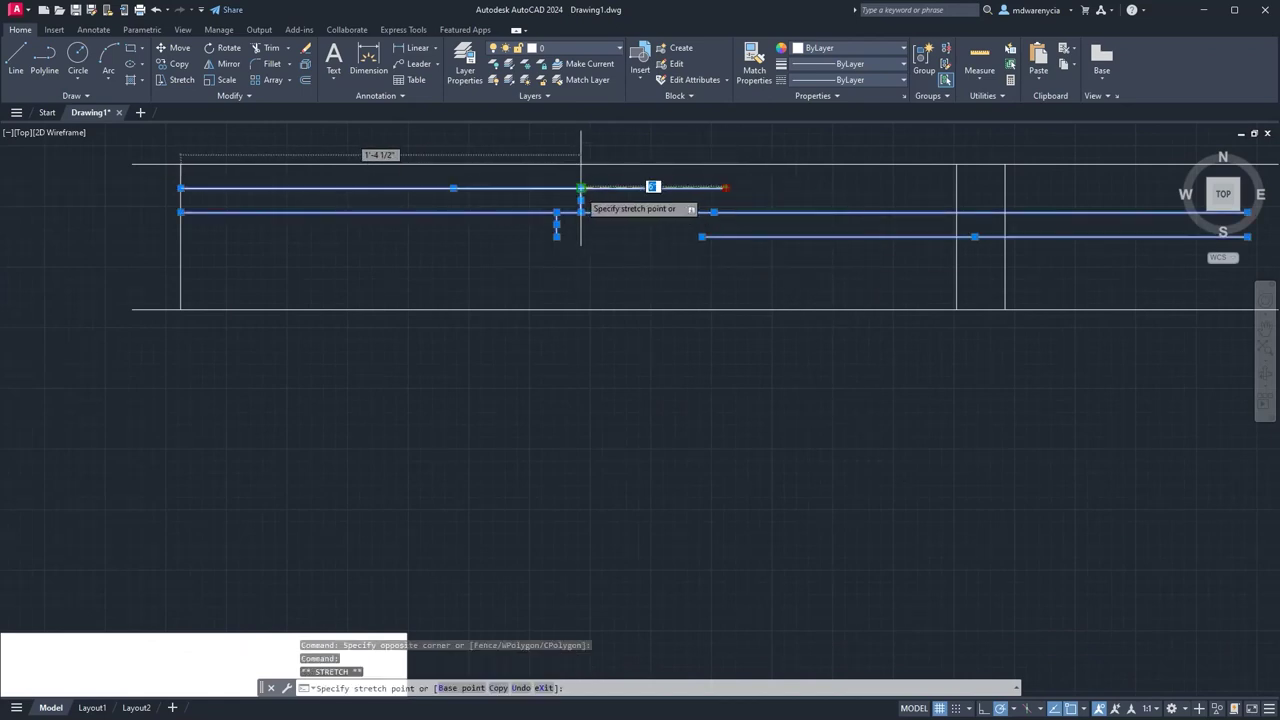
Stretch the ends of the two outer sash lines to meet the short connecting segments in the middle of the window.
click(581, 188)
click(702, 237)
click(557, 237)
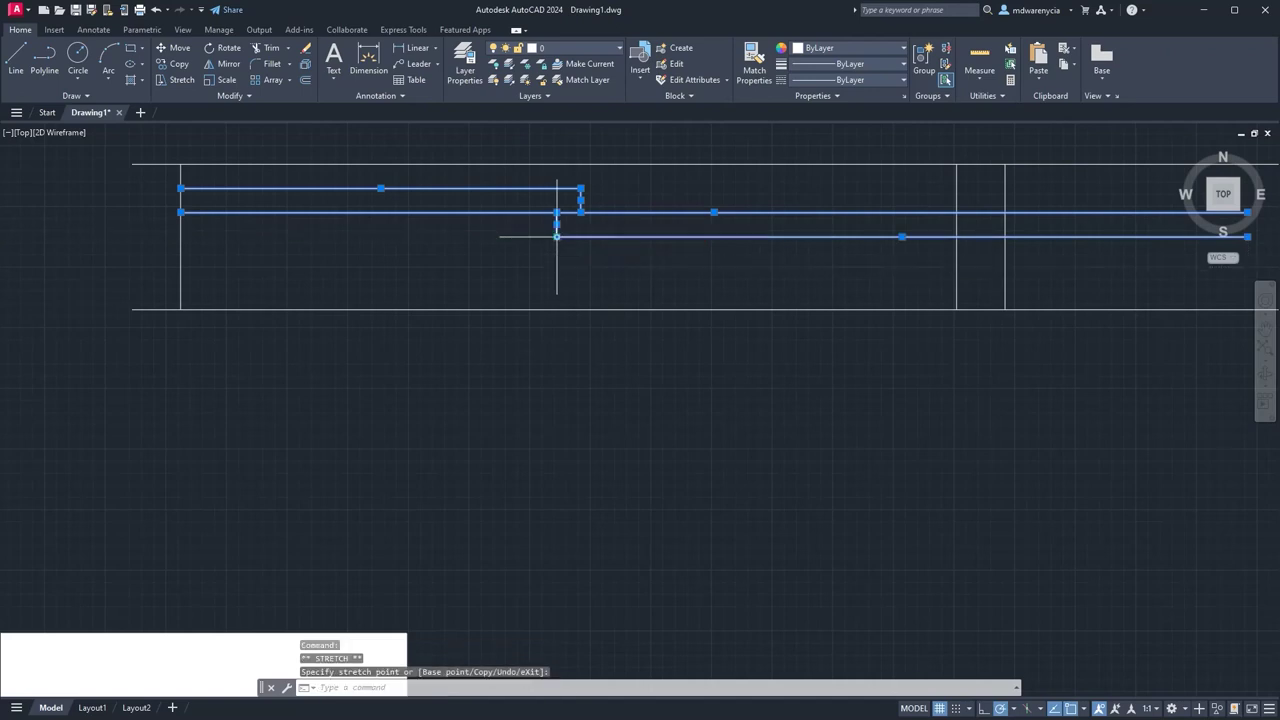
key(Escape)
Trim the excess linework beyond the right jamb of the window drawn above the wall opening, using its own lines as cutting edges.
scroll(669, 313, down, 7)
click(805, 346)
click(500, 232)
text(ytm)
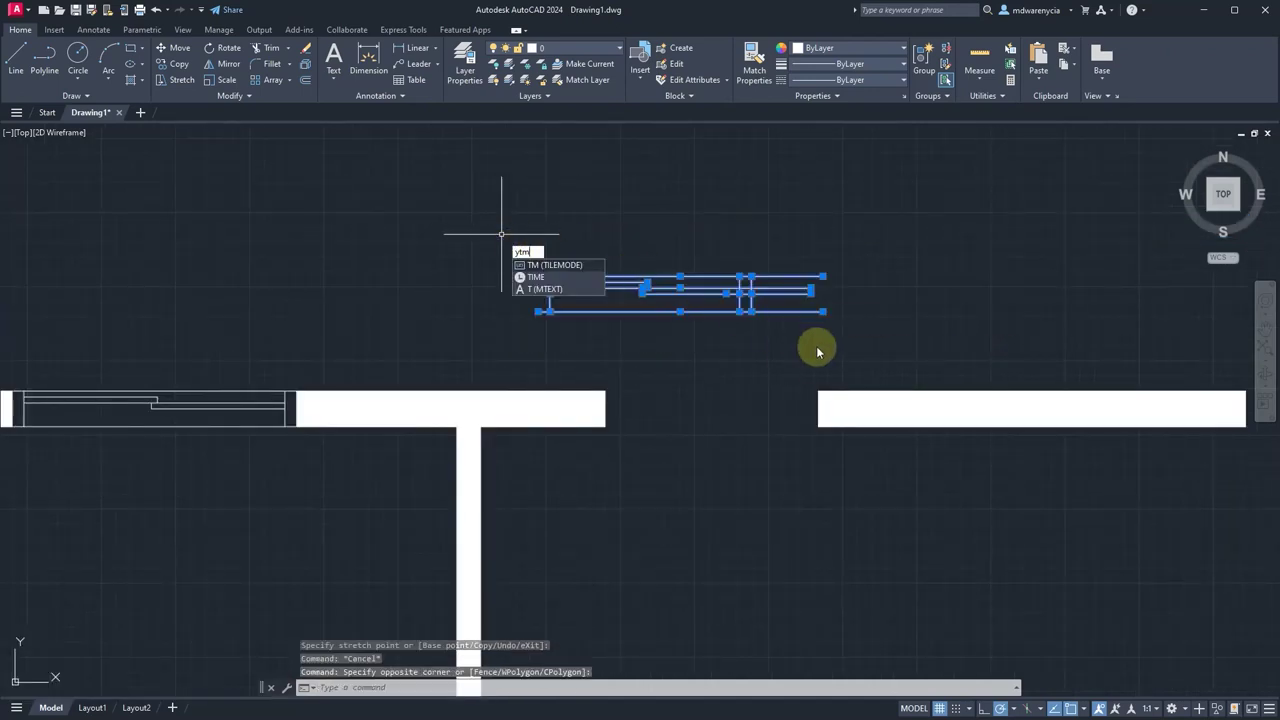
key(BackSpace)
key(BackSpace)
text(tr)
key(Return)
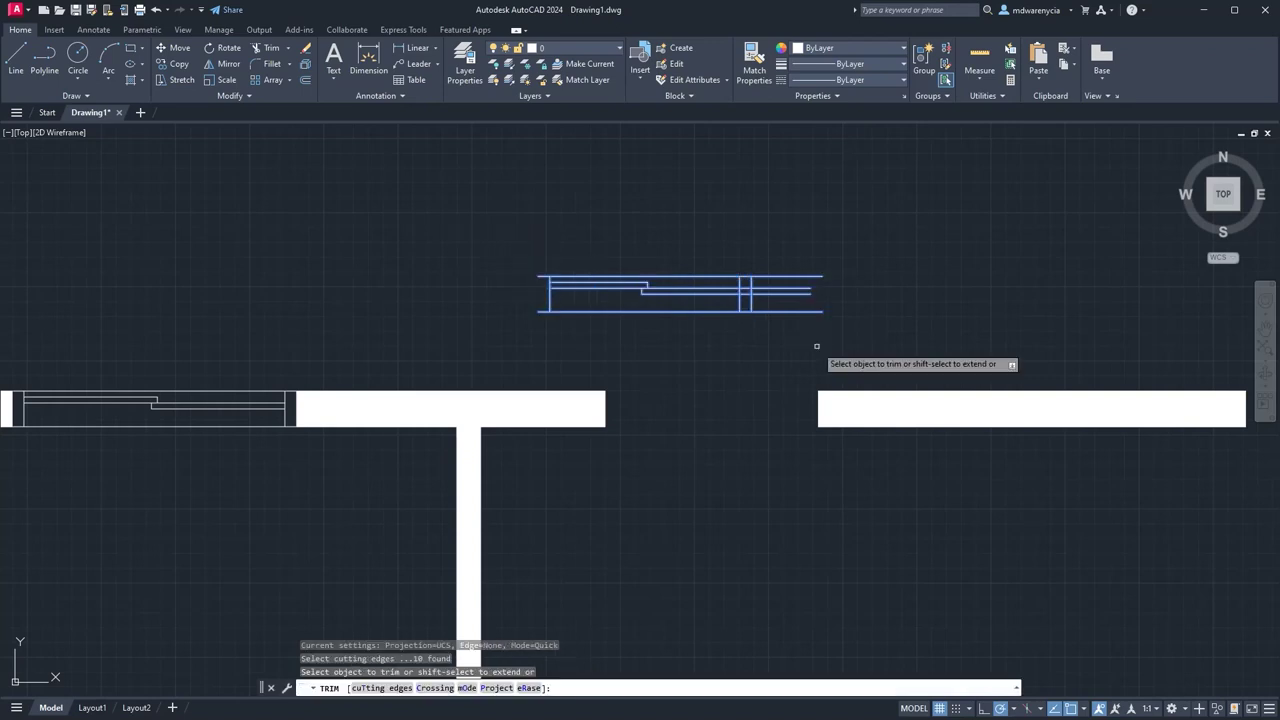
mouse_move(771, 243)
mouse_down()
mouse_move(777, 350)
mouse_move(749, 318)
mouse_move(749, 285)
mouse_up()
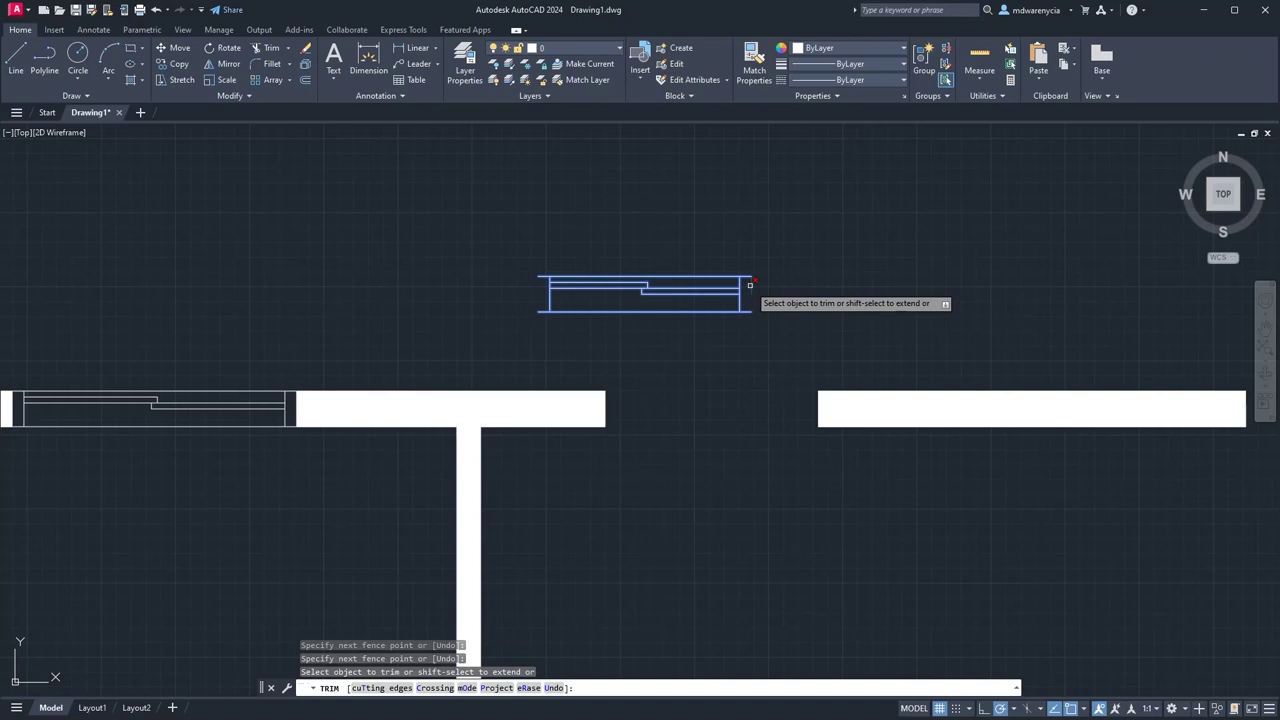
key(Escape)
key(Escape)
Try to define the trimmed window linework as a block with a name starting window-ext-3'.
drag(809, 329, 399, 220)
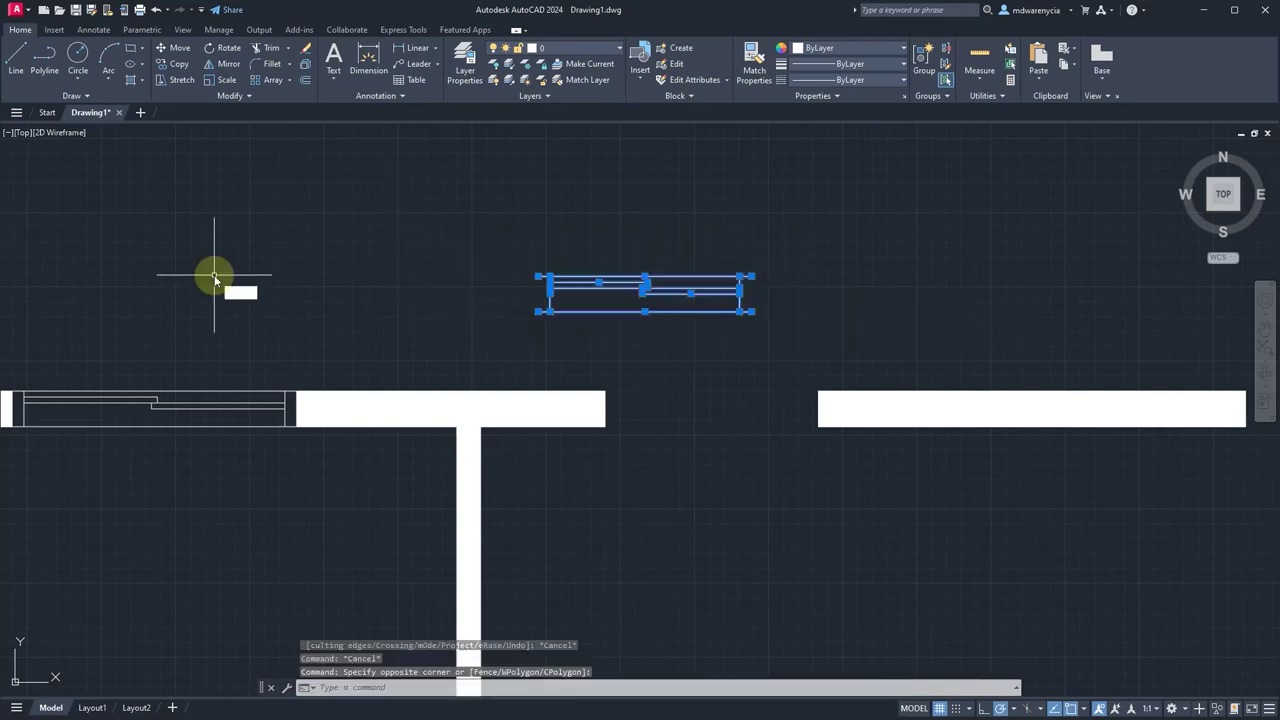
text(block)
key(Return)
text(windw)
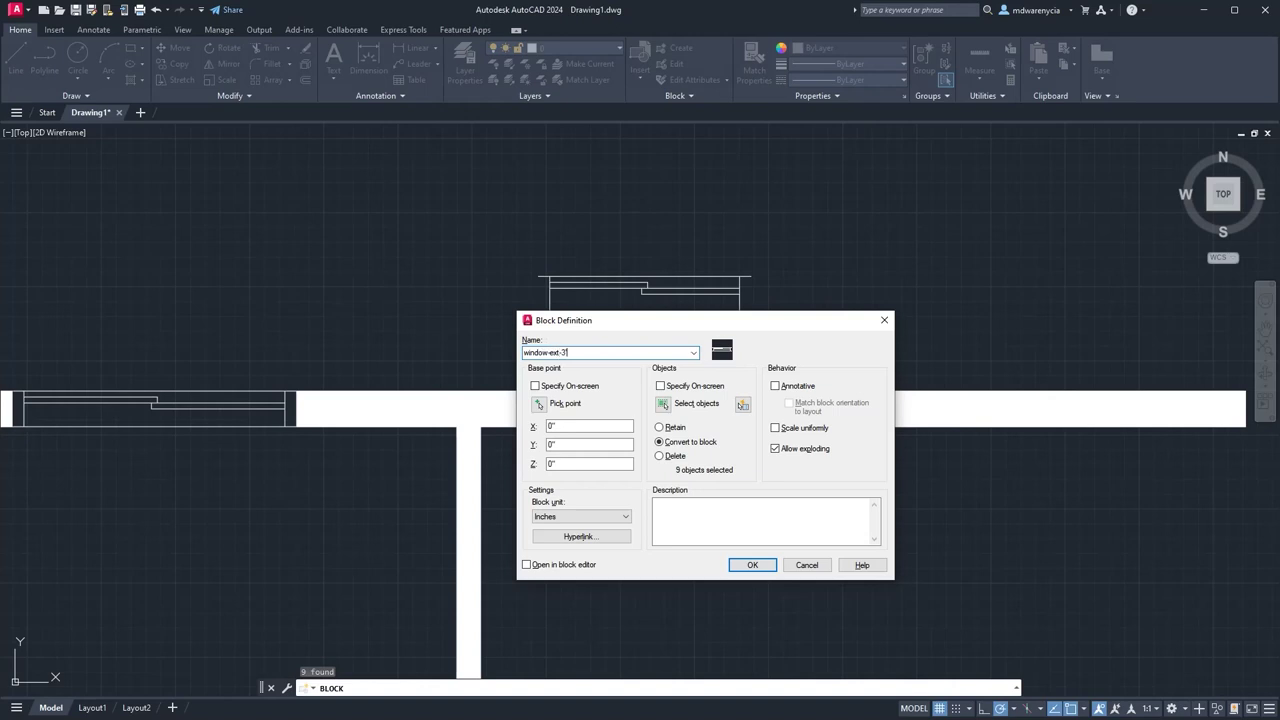
key(Return)
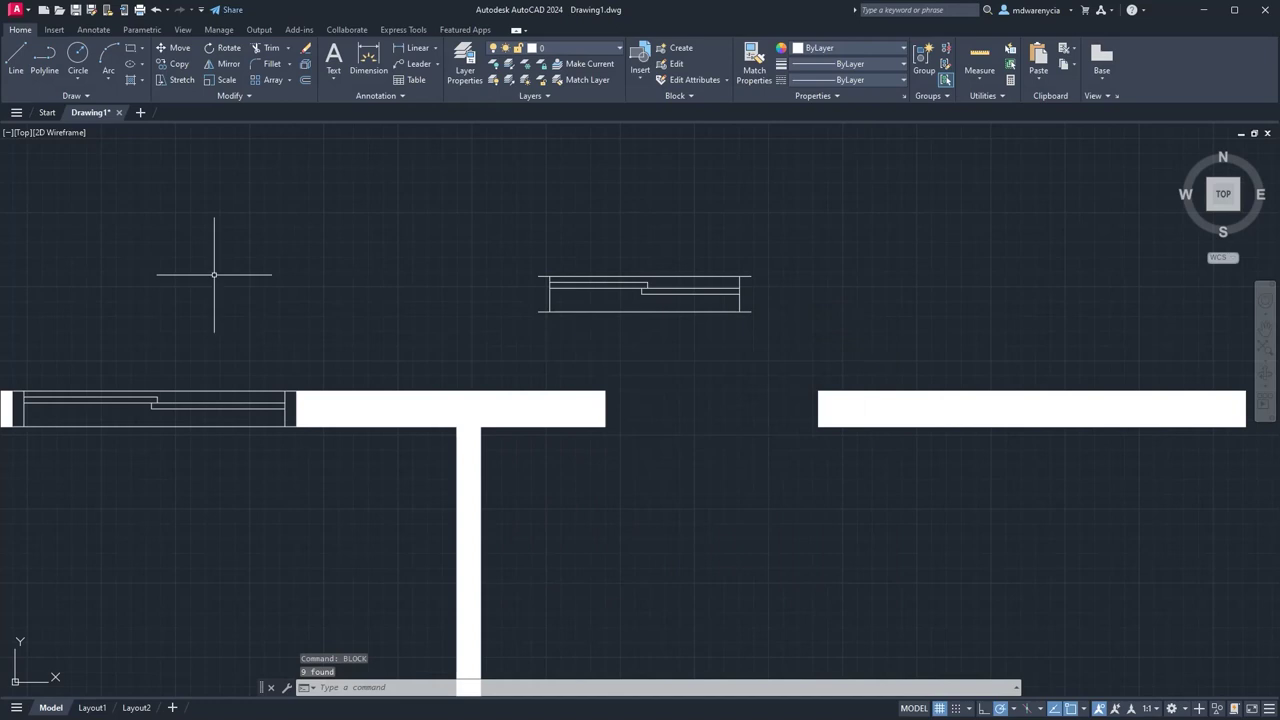
Undo the block definition made from the window linework.
click(644, 332)
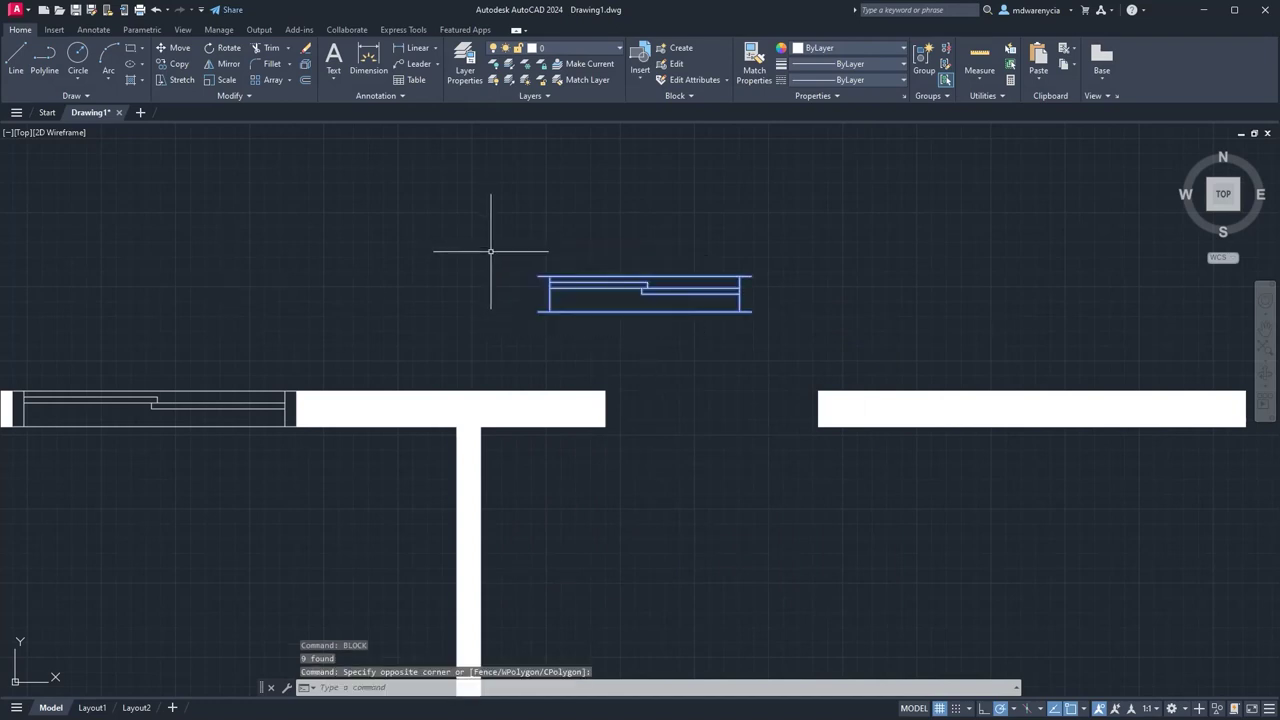
key(Escape)
key(Escape)
click(699, 339)
key(ctrl+z)
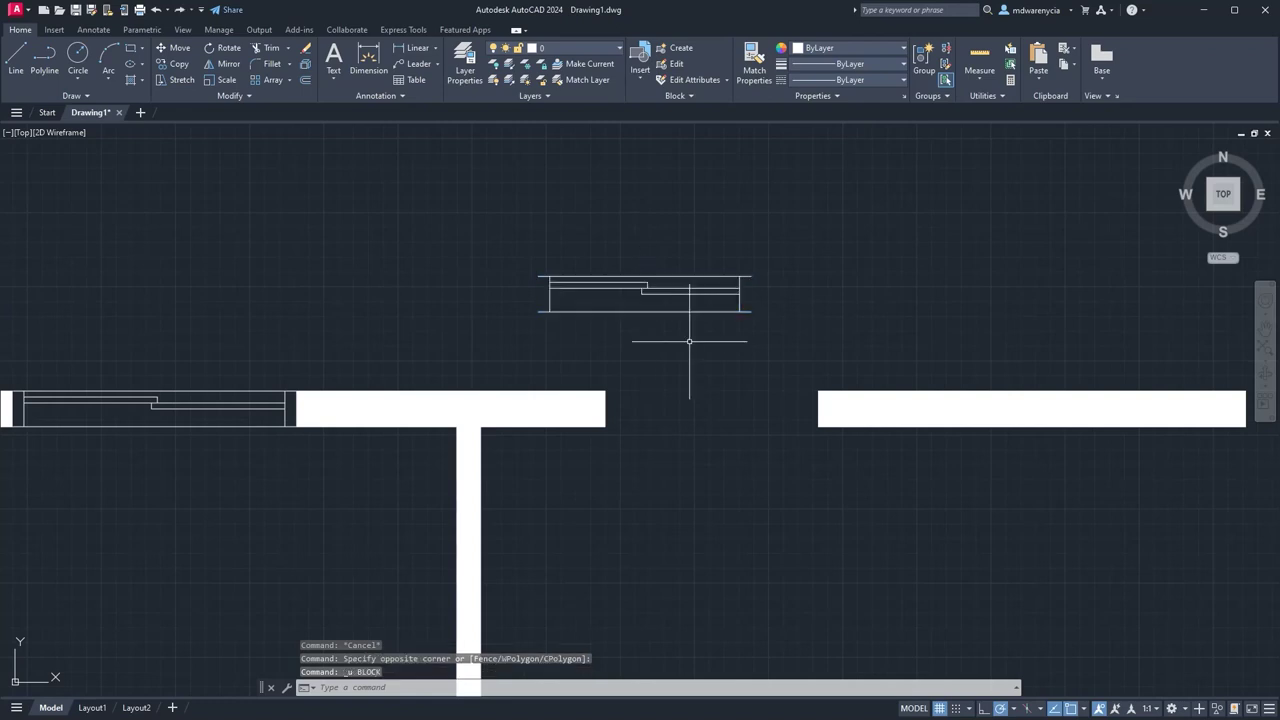
Define the window linework as a block named window-ext-3'-slider, with its base point at the upper-right end.
click(735, 340)
click(763, 326)
click(773, 334)
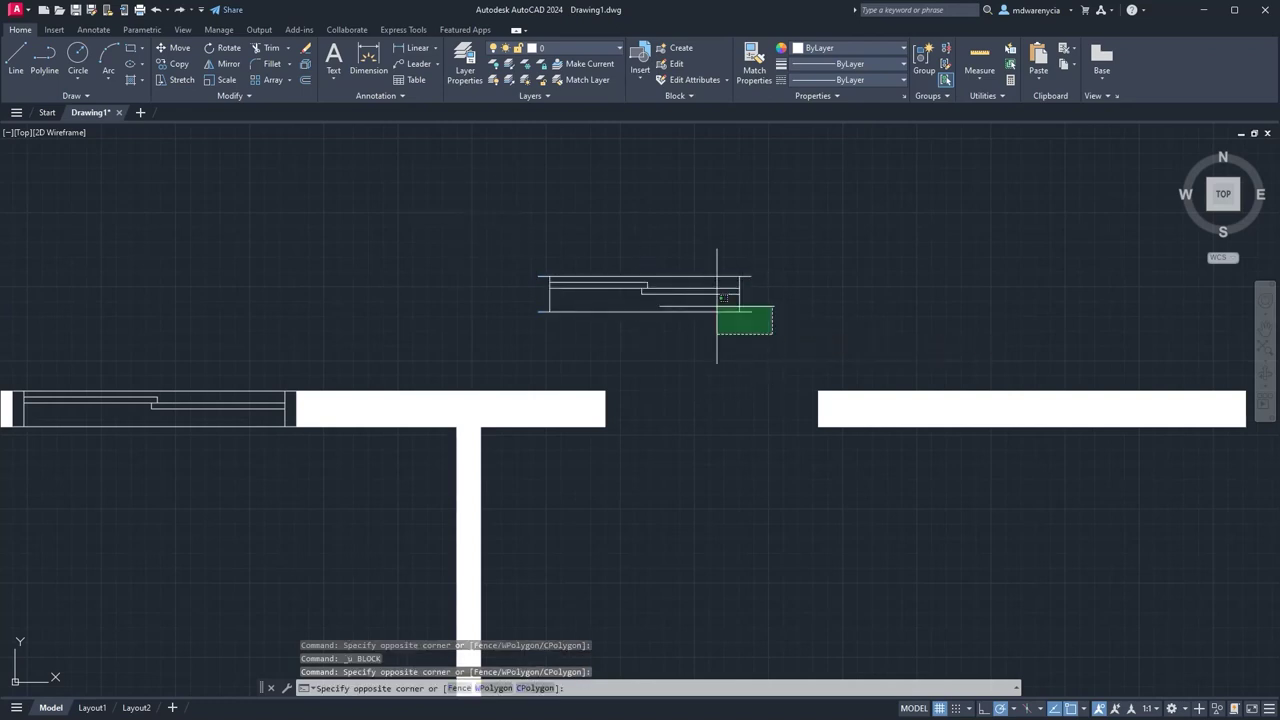
click(499, 230)
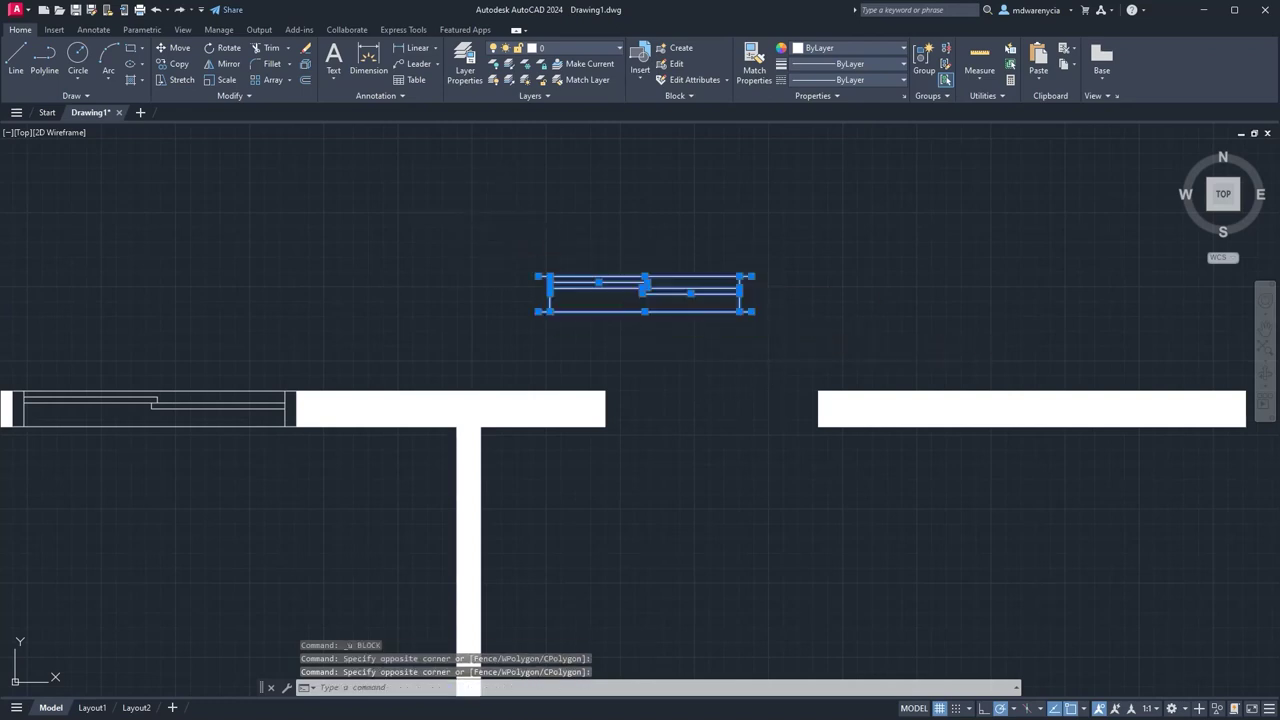
text(b)
key(Return)
text(window-ext-3'-slider)
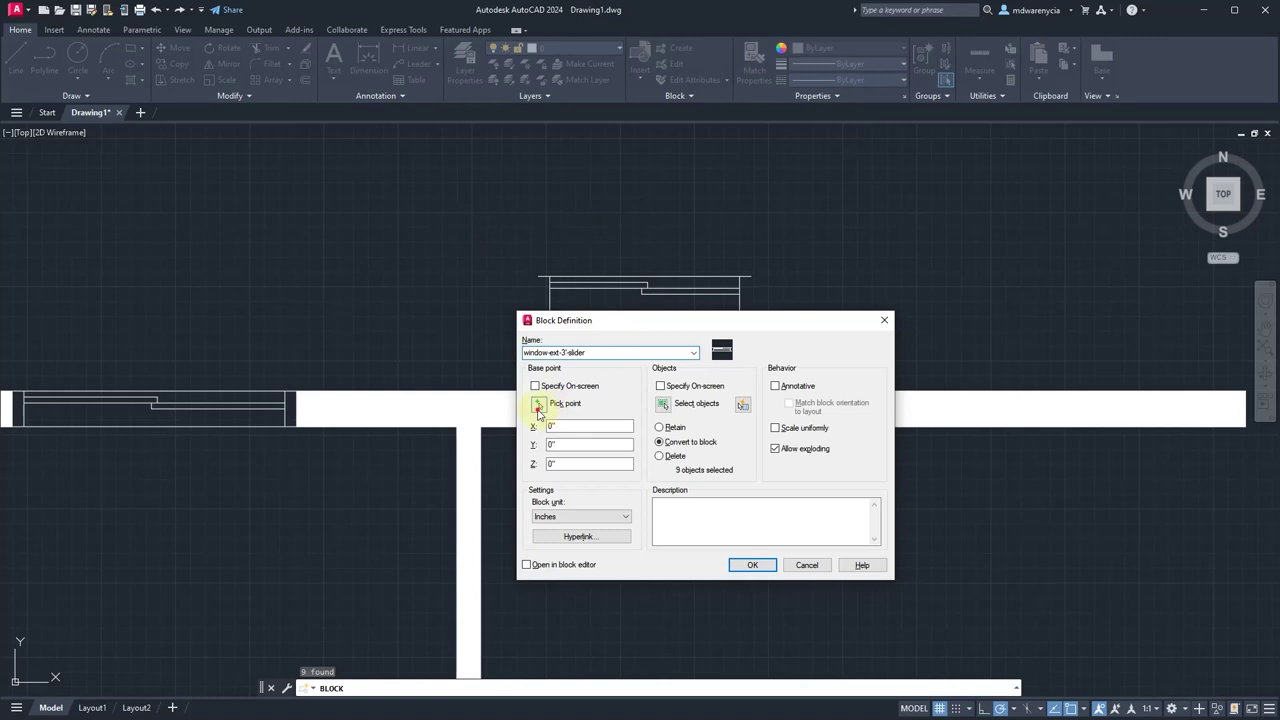
click(538, 410)
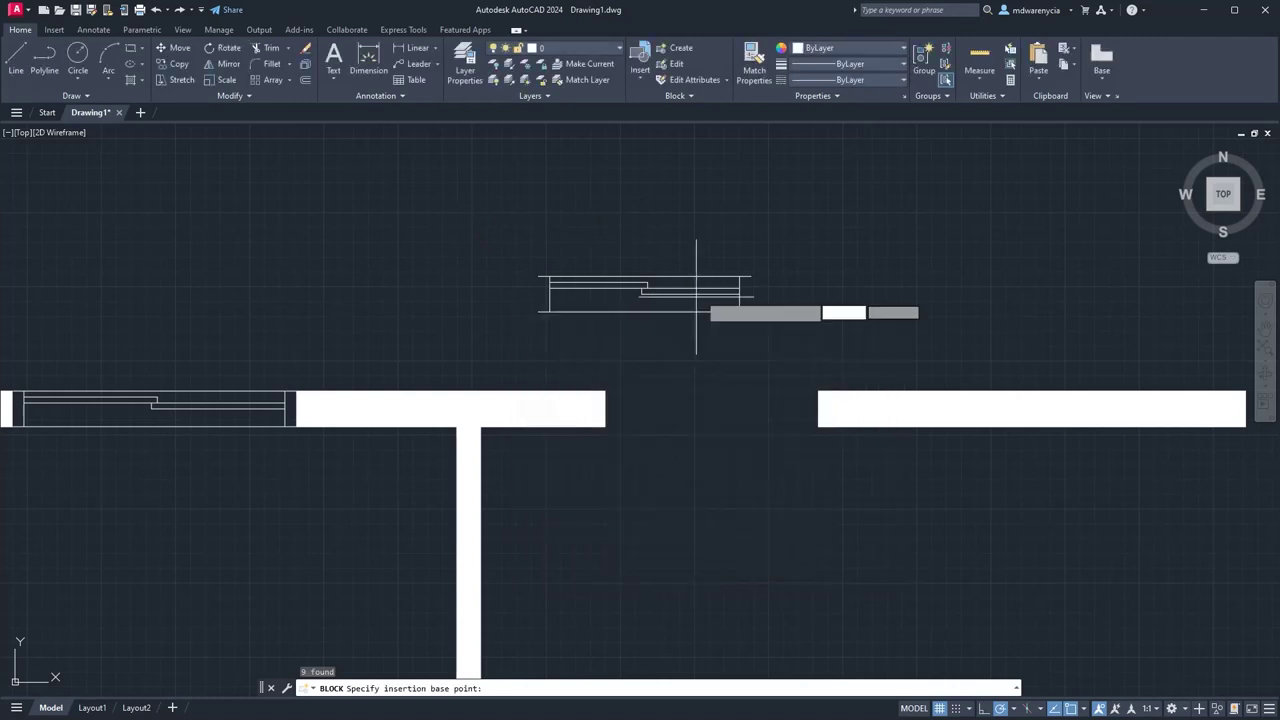
click(751, 276)
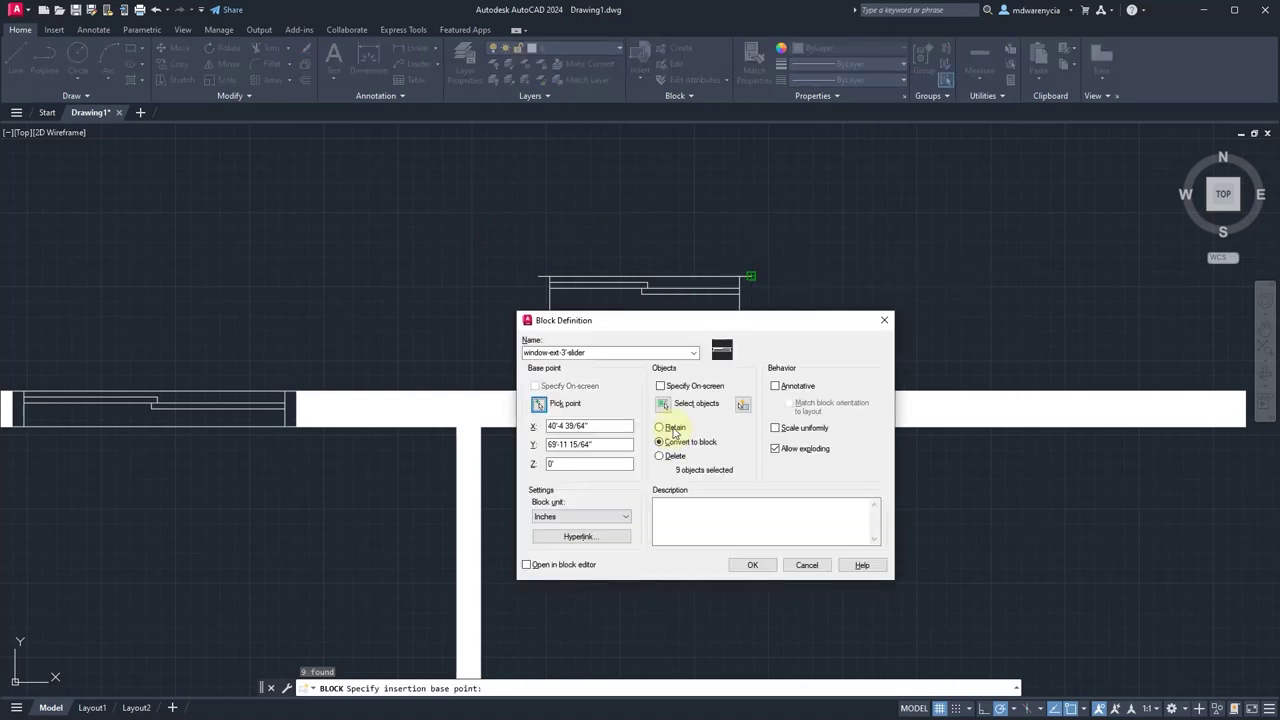
click(753, 566)
Move the window block by its base point to the upper-right corner of the wall opening below it.
click(680, 243)
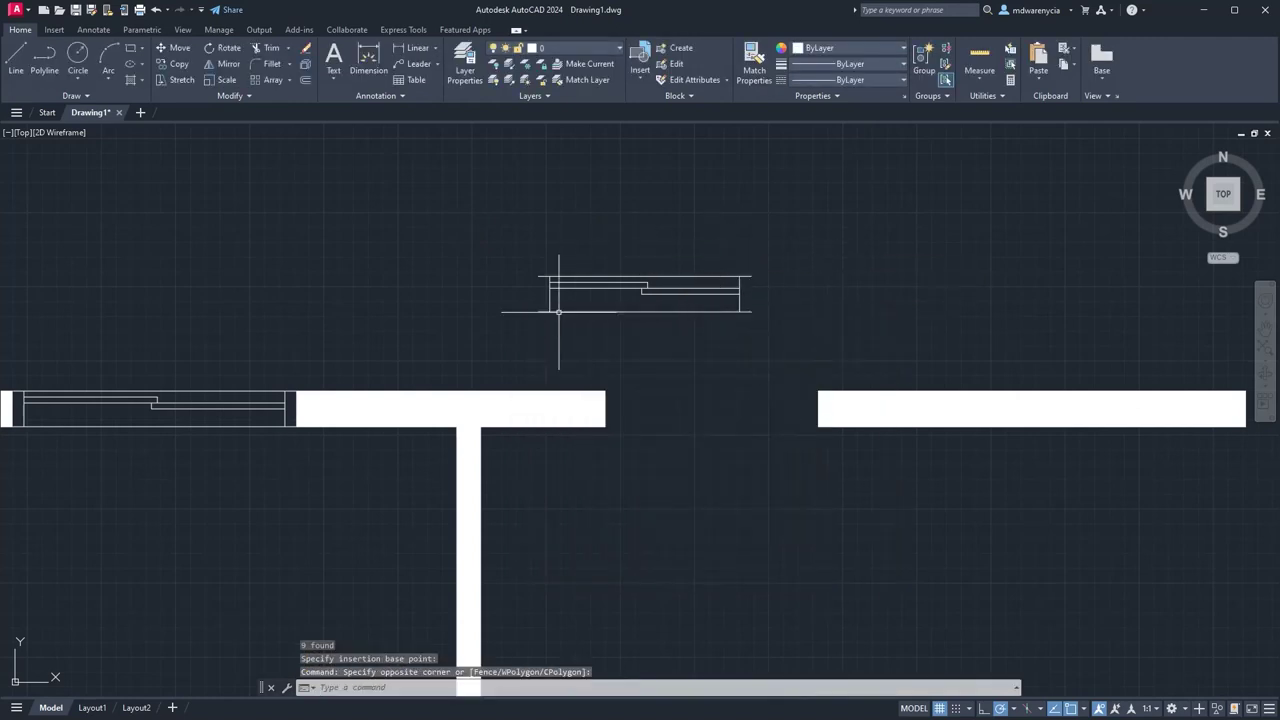
click(650, 253)
click(551, 312)
click(753, 272)
click(751, 276)
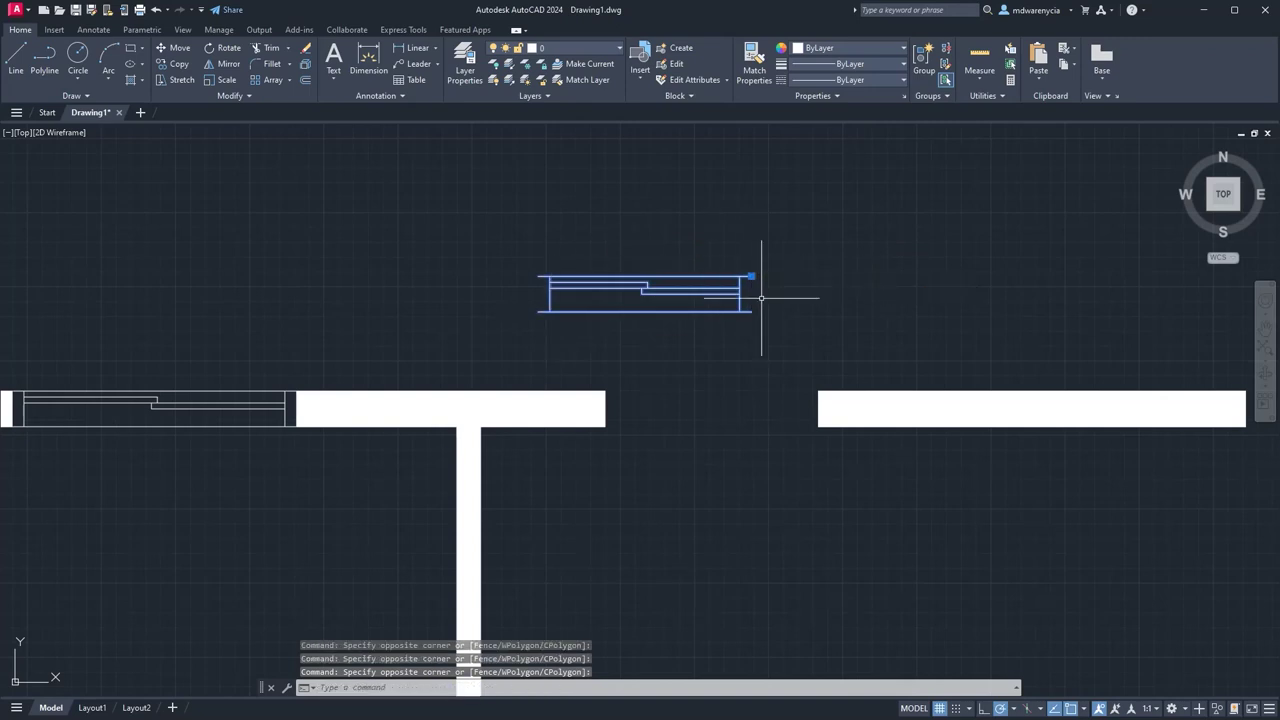
click(750, 276)
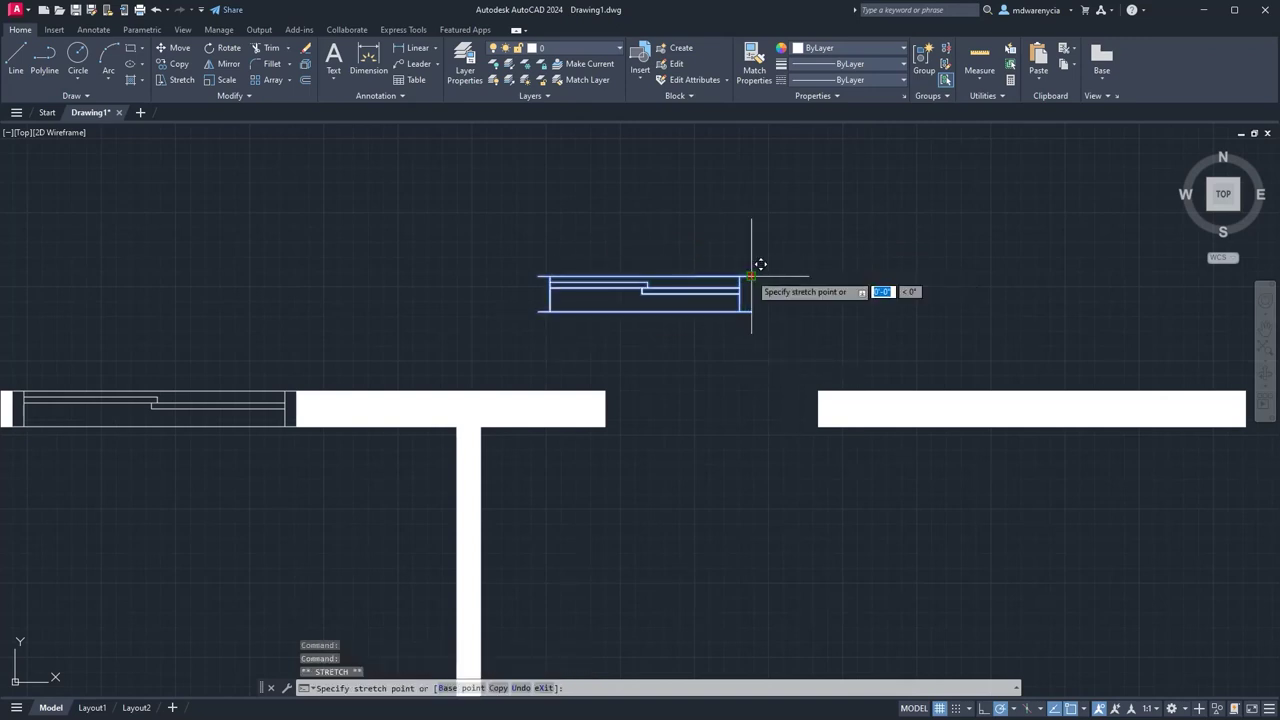
click(820, 384)
Copy the window block from its upper-right corner to the matching corner of the next opening along the same wall.
mouse_move(820, 392)
middle_down()
mouse_move(366, 352)
mouse_move(370, 372)
middle_up()
text(co)
key(Return)
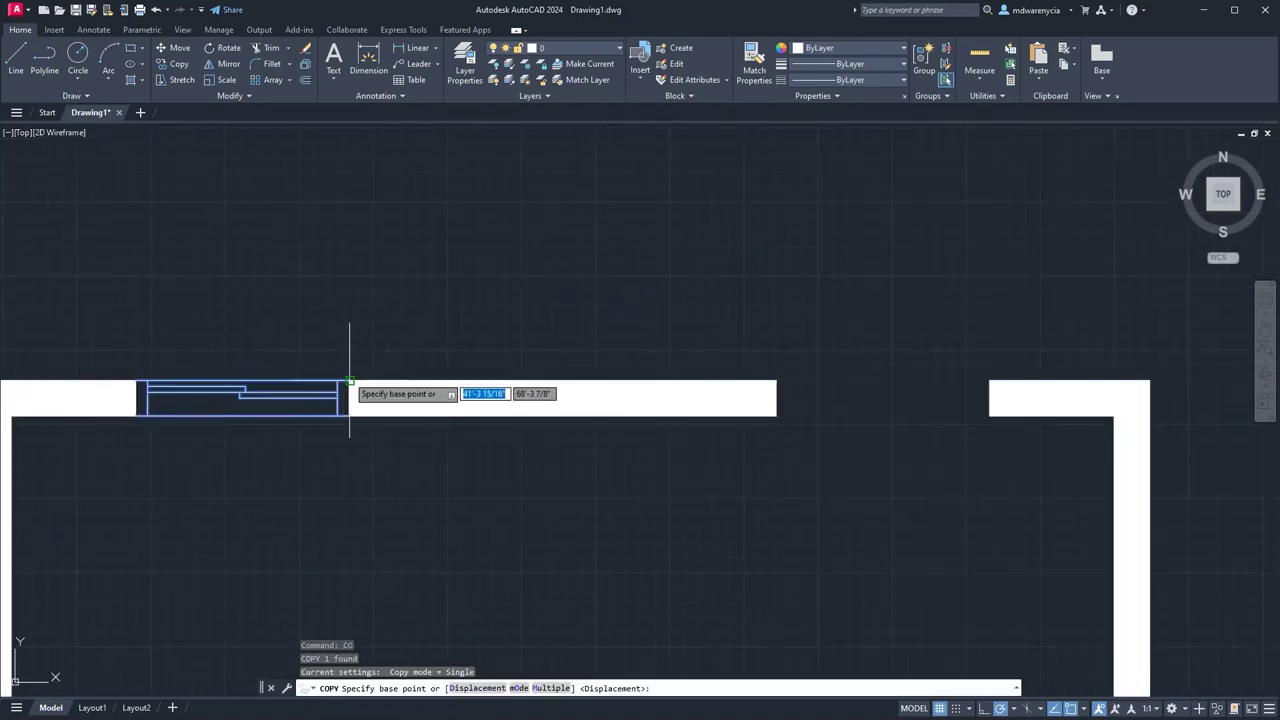
click(349, 381)
click(989, 380)
Duplicate the rightmost window of the plan's upper wall and place the copy outside the right exterior wall.
scroll(936, 384, down, 5)
middle_drag(552, 474, 503, 337)
middle_drag(748, 419, 586, 309)
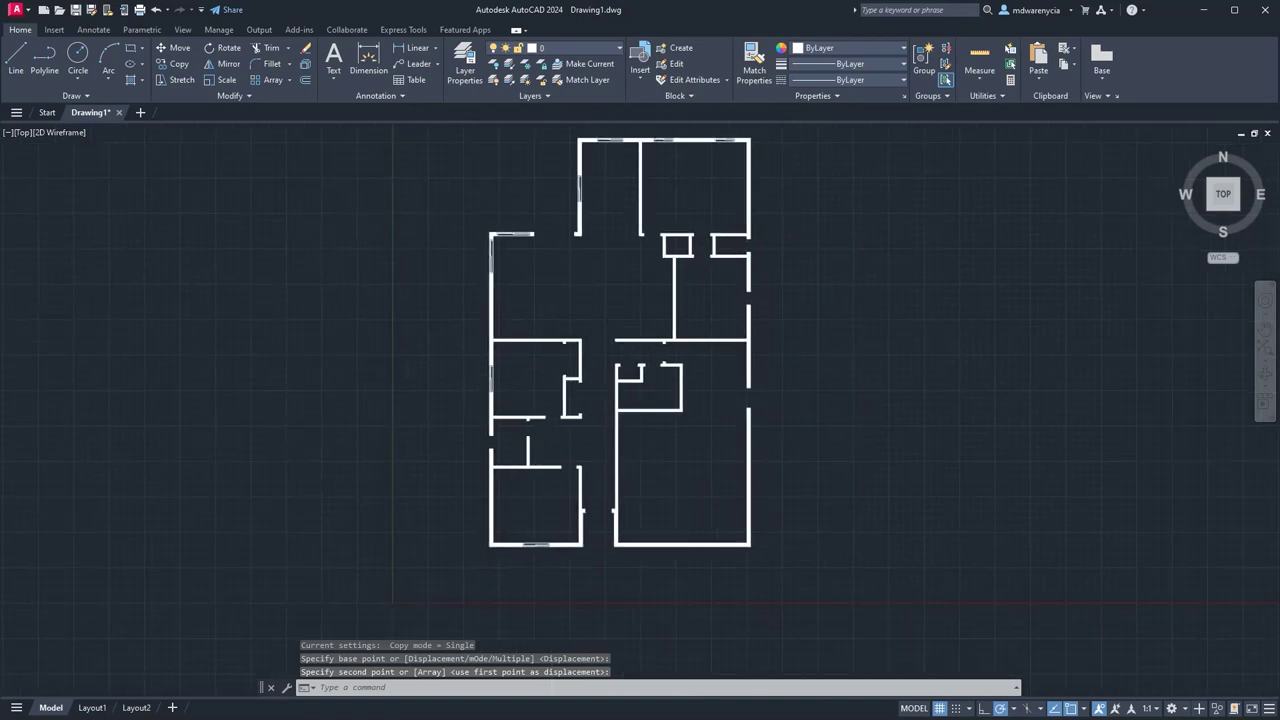
scroll(515, 451, up, 2)
middle_drag(702, 326, 496, 519)
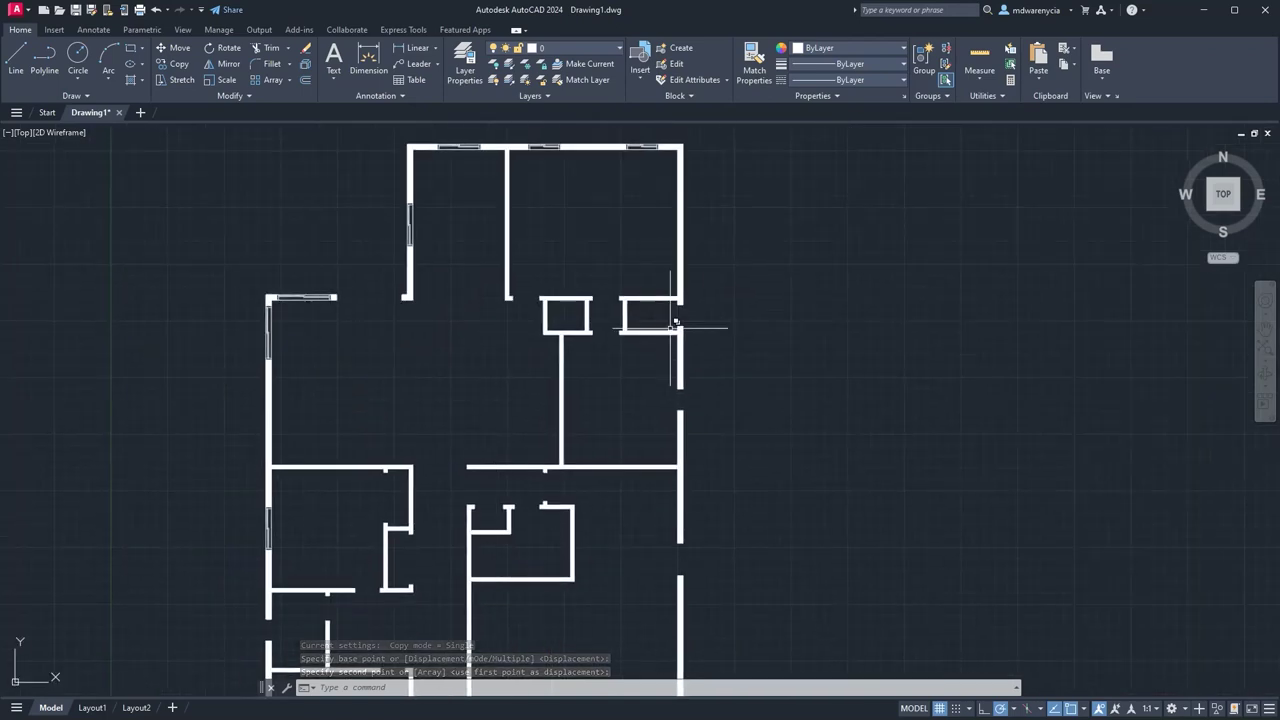
middle_drag(708, 551, 738, 385)
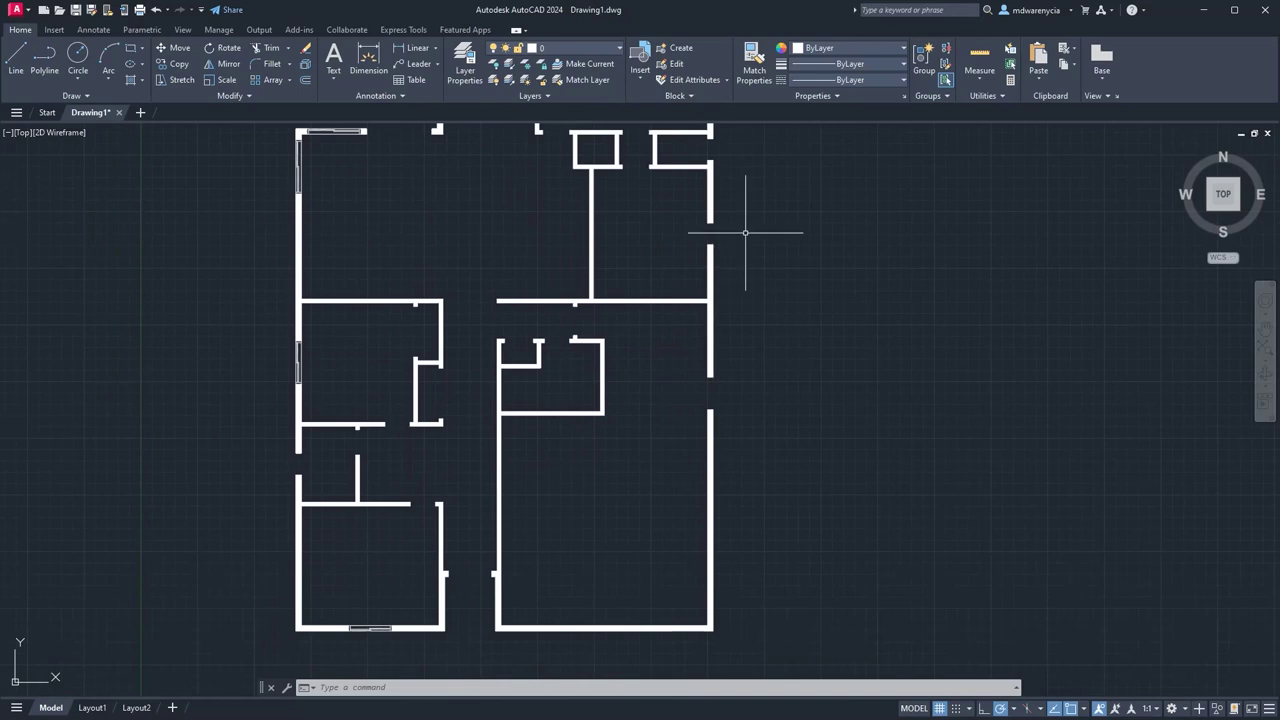
middle_drag(745, 233, 690, 574)
middle_drag(681, 450, 659, 422)
click(596, 334)
click(583, 249)
key(ctrl+c)
key(ctrl+v)
click(675, 516)
key(Escape)
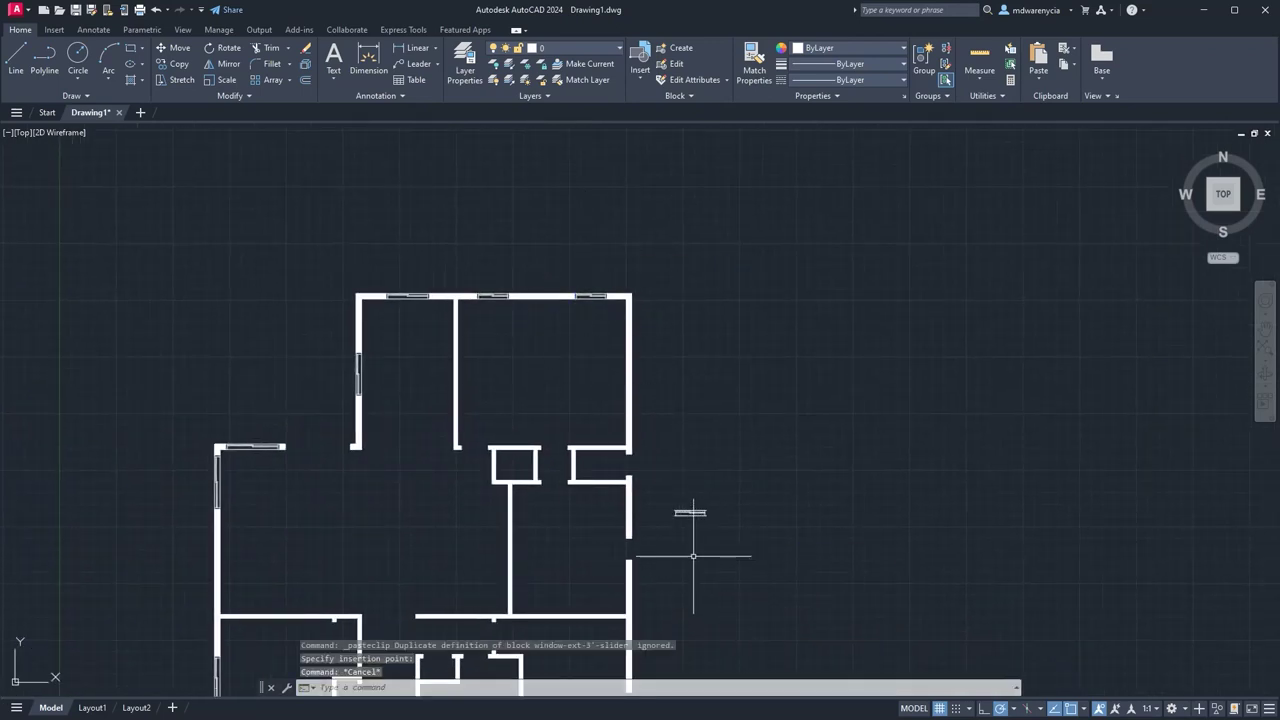
Explode the pasted window block into separate lines.
scroll(643, 400, up, 10)
click(843, 363)
click(432, 184)
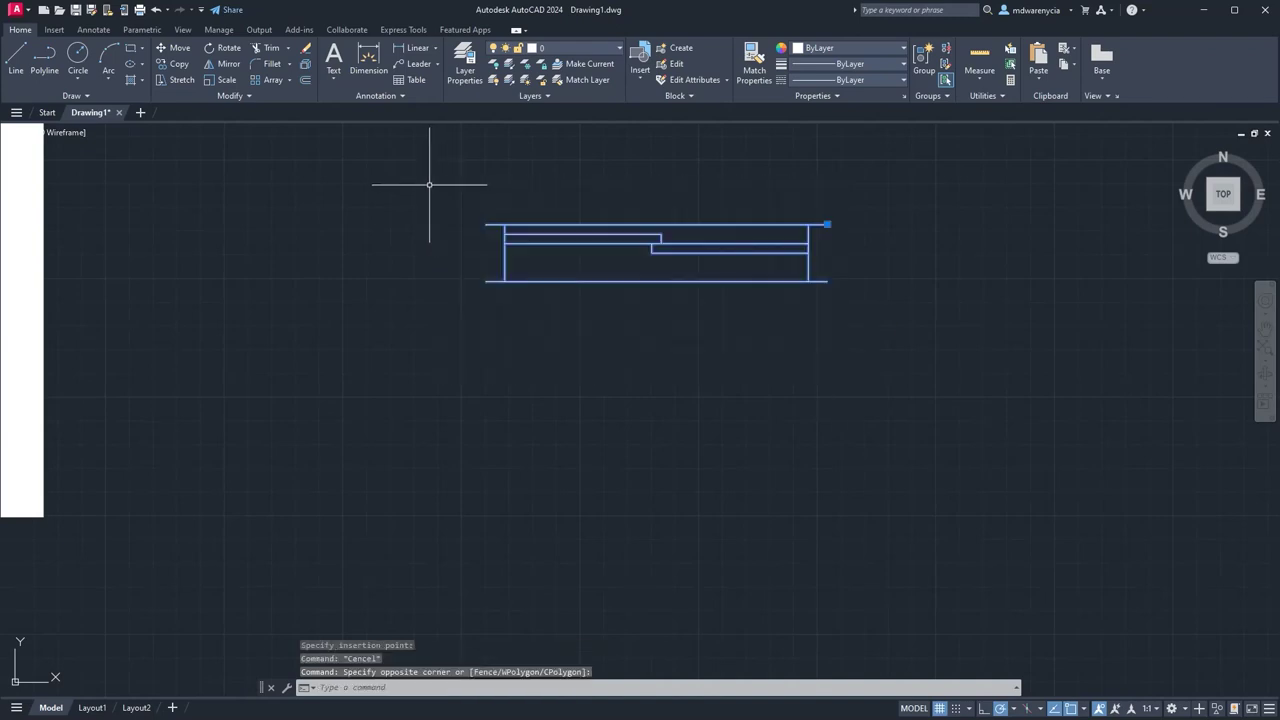
text(explode)
key(Return)
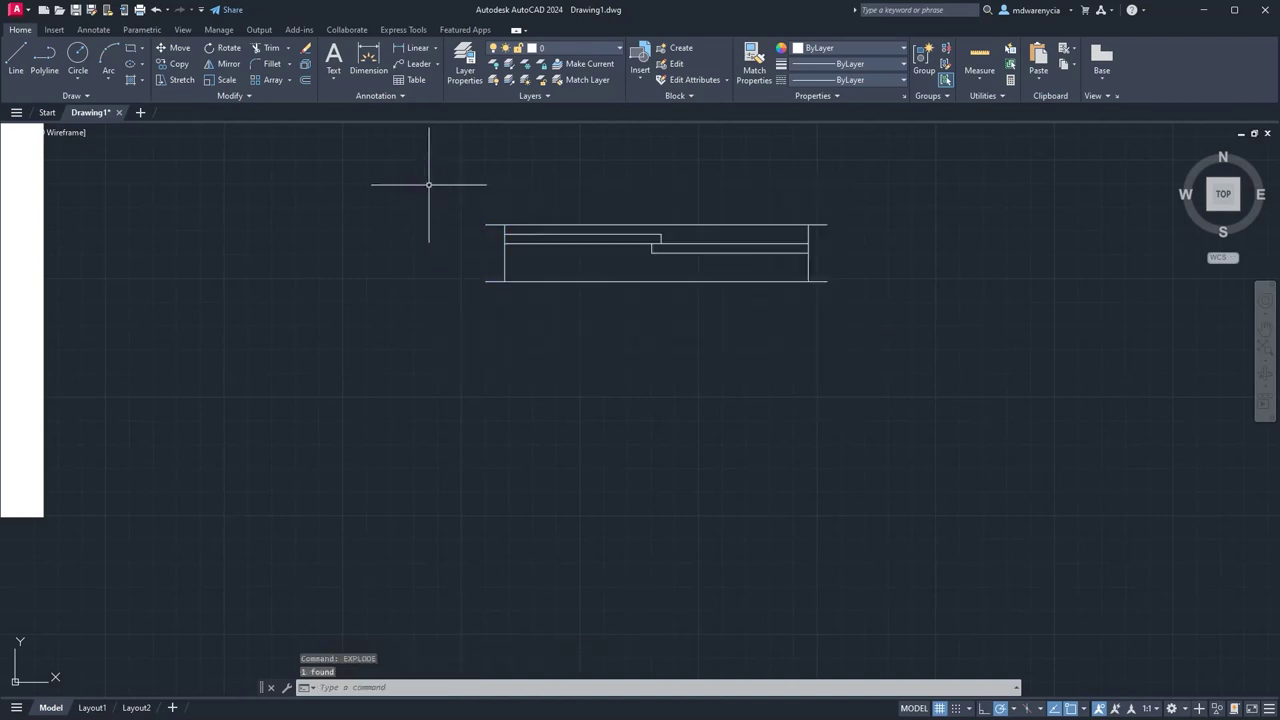
key(Escape)
click(808, 262)
click(763, 262)
text(2;)
key(Return)
key(Escape)
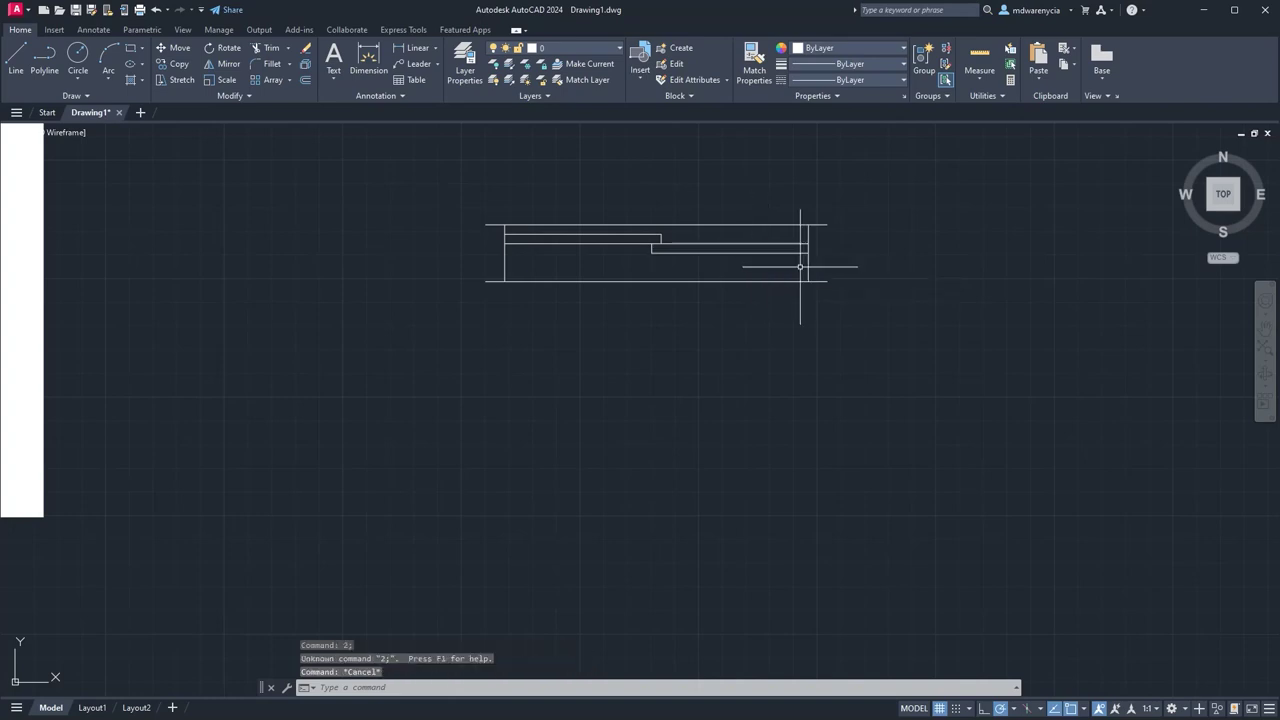
Move the exploded window's right jamb line 2' to the left.
click(815, 263)
drag(815, 263, 808, 262)
key(Escape)
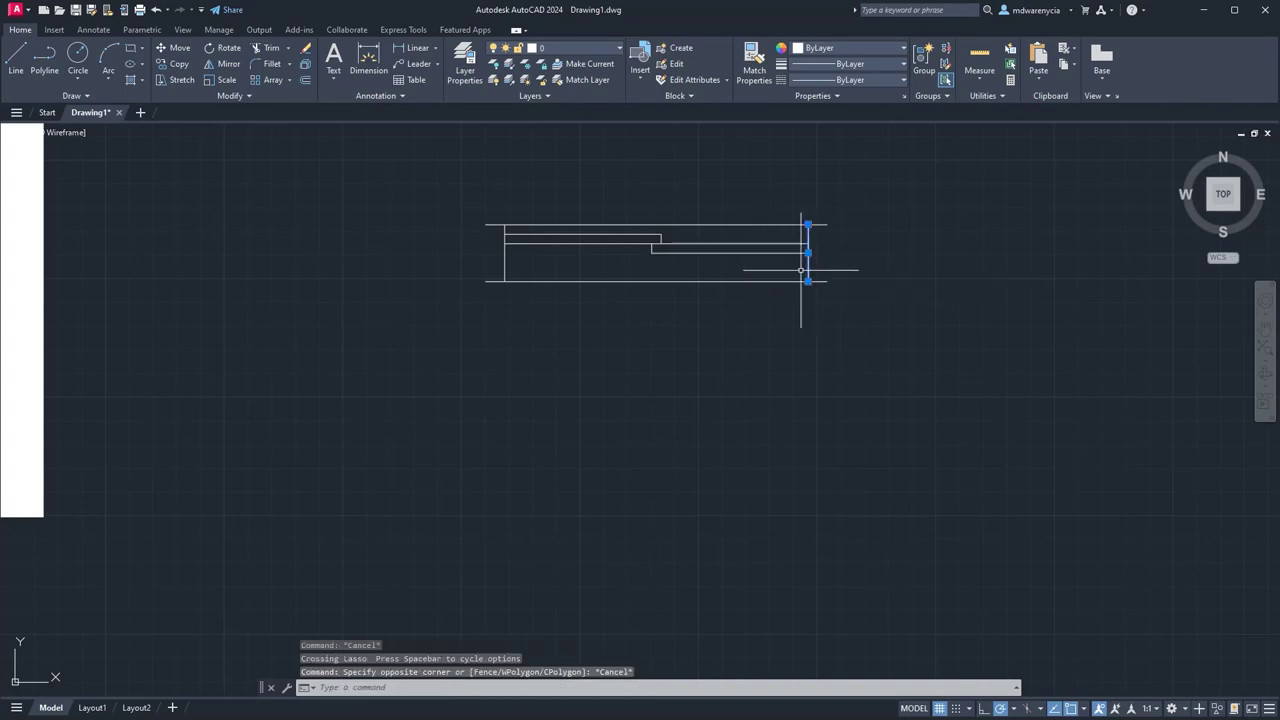
text(m)
key(Return)
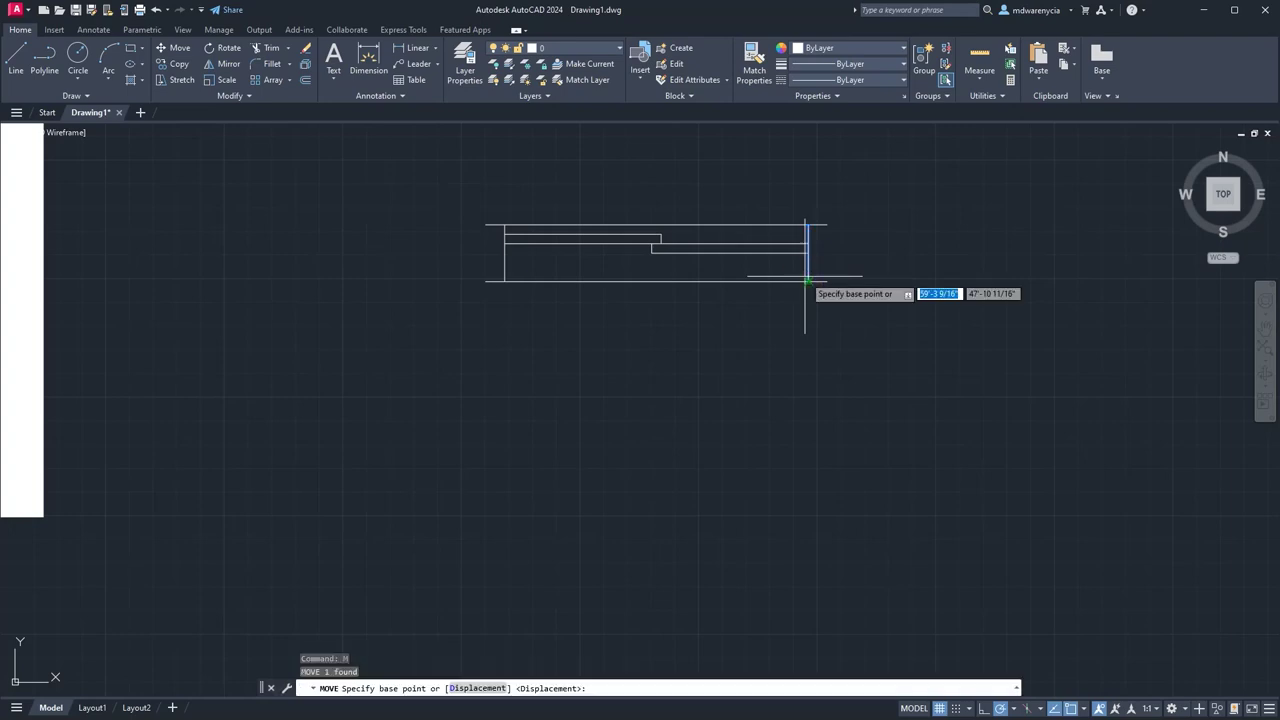
click(843, 393)
text(2)
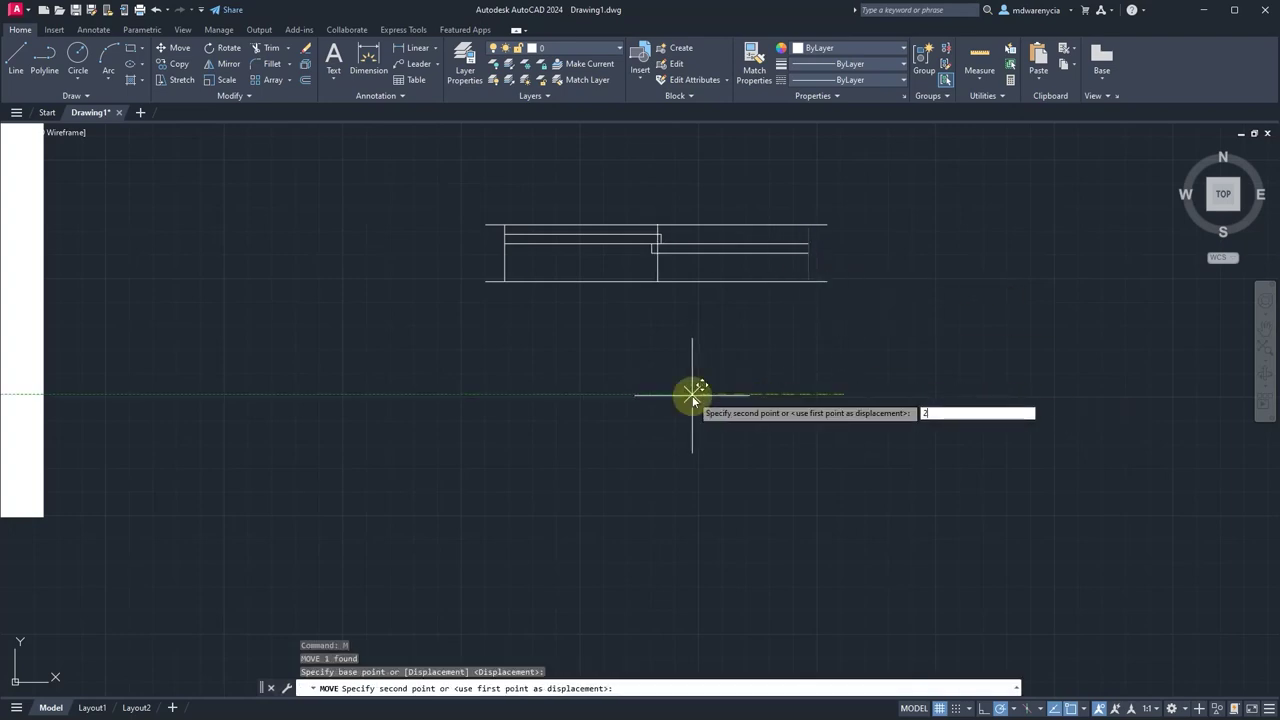
text(')
key(Return)
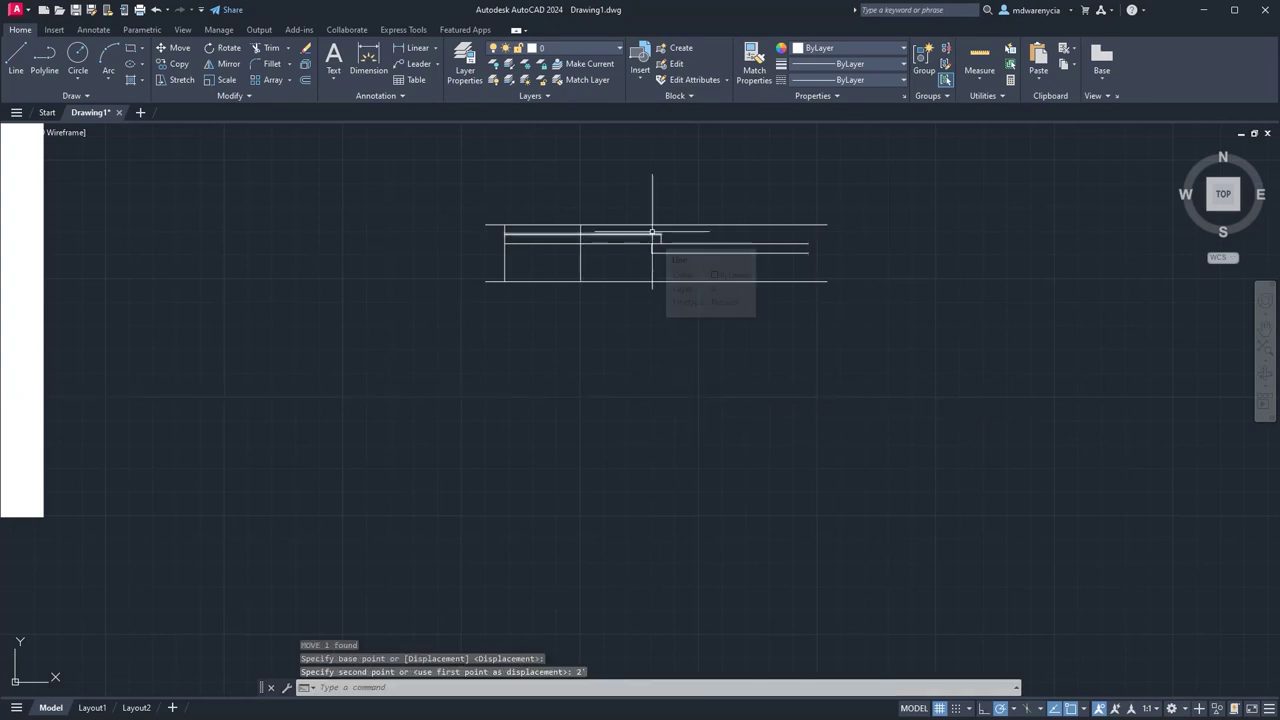
Move the two short segments between the sash lines 1' to the left.
key(Escape)
click(641, 218)
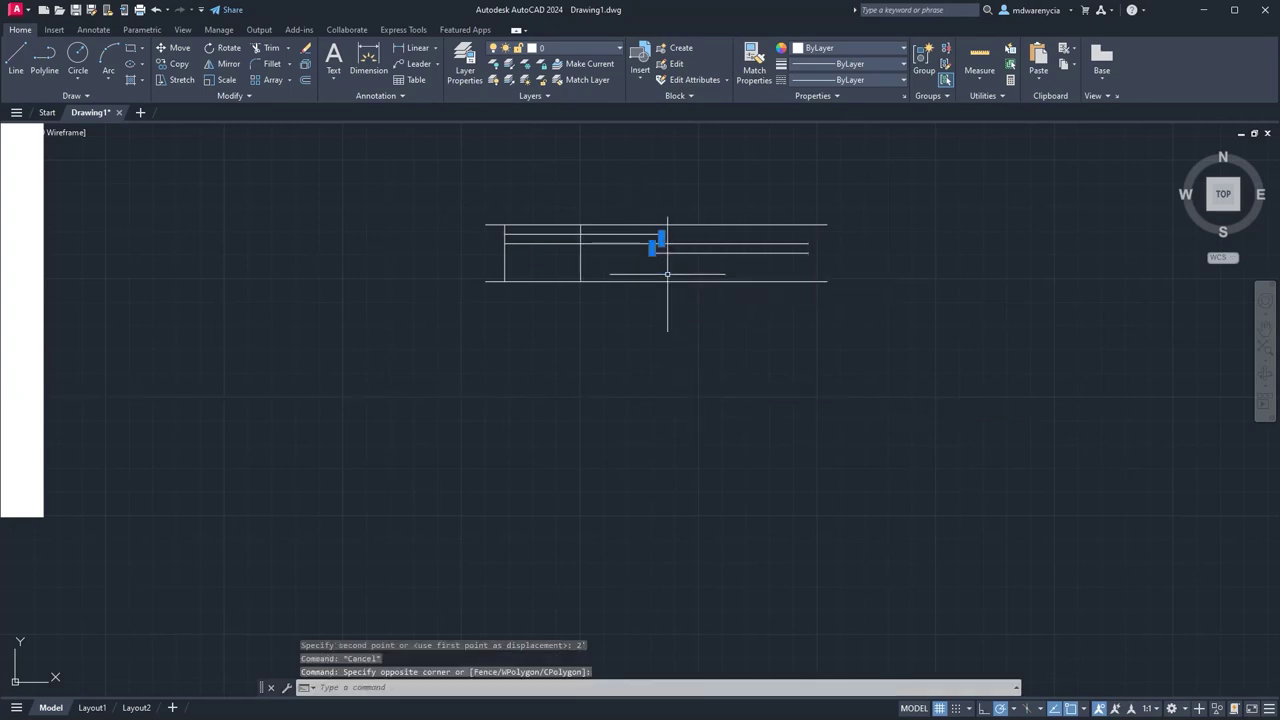
key(Return)
click(714, 324)
text(1')
key(Return)
key(Escape)
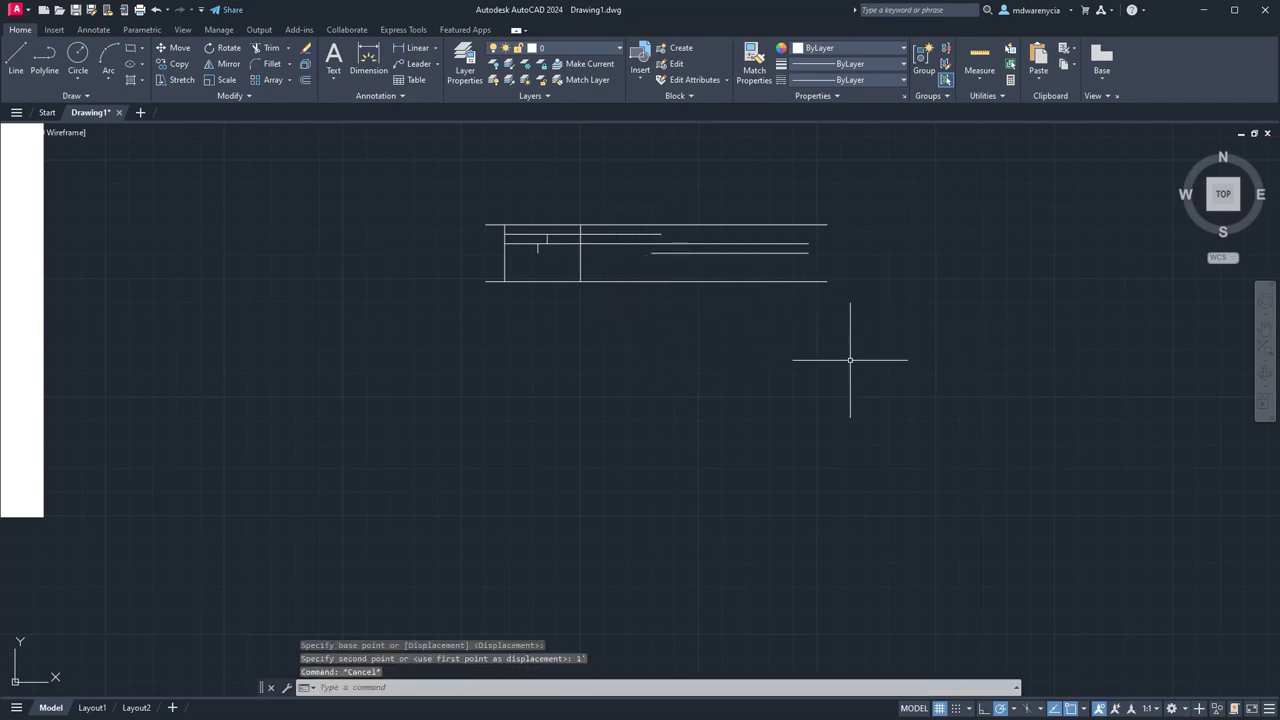
Offset the moved right jamb line 2" to the right.
click(609, 261)
click(562, 258)
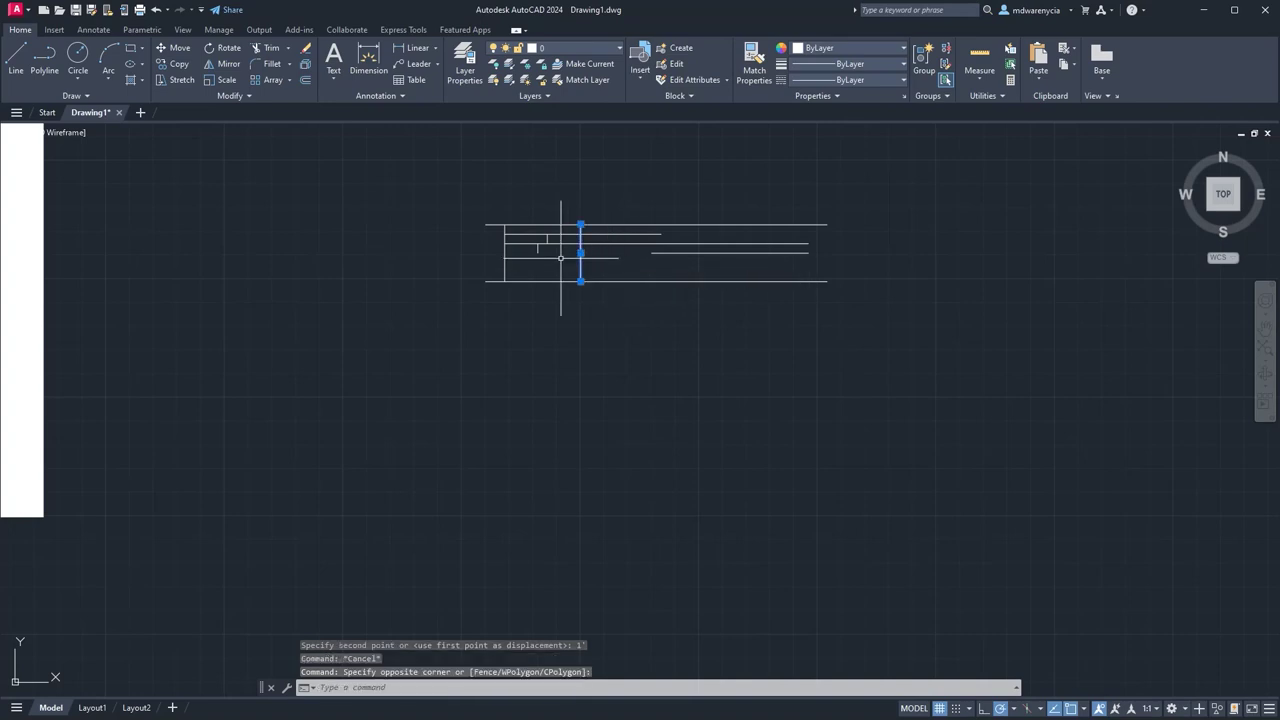
key(Return)
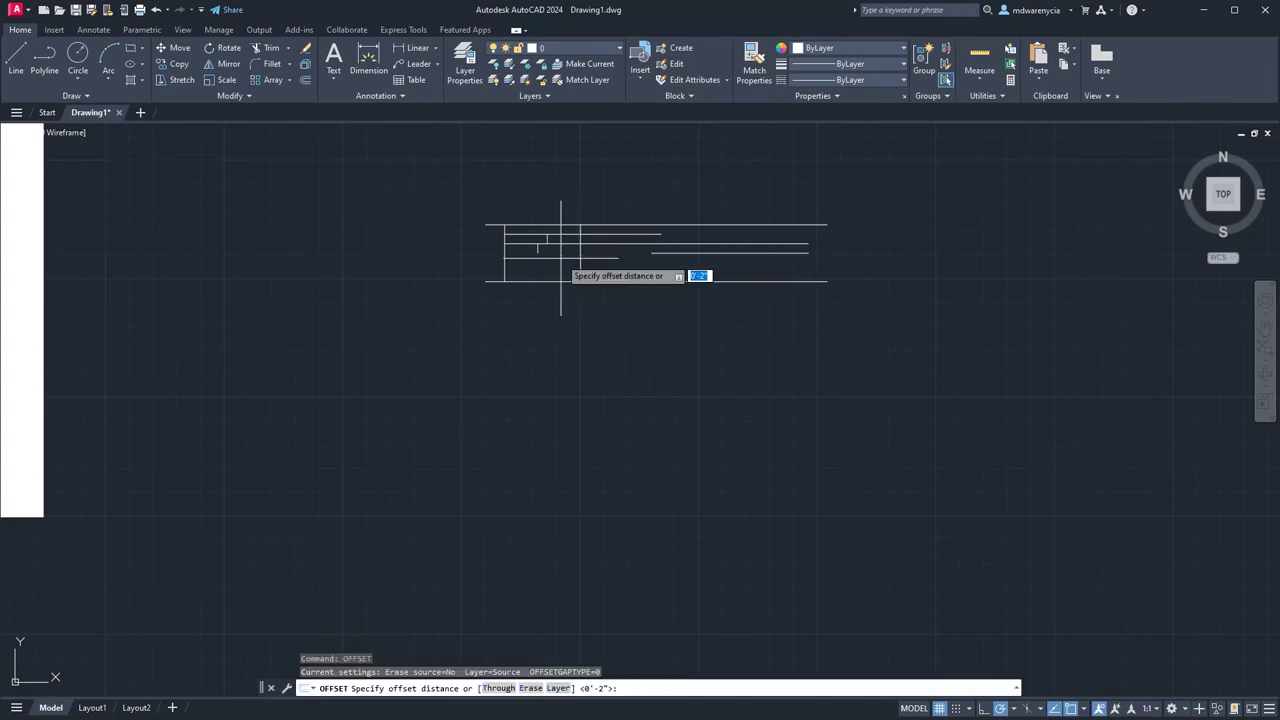
text(2)
key(Return)
click(581, 262)
click(730, 300)
key(Escape)
Stretch the left end of the lower sash line to the end of the moved short segment.
click(662, 250)
click(653, 245)
click(652, 252)
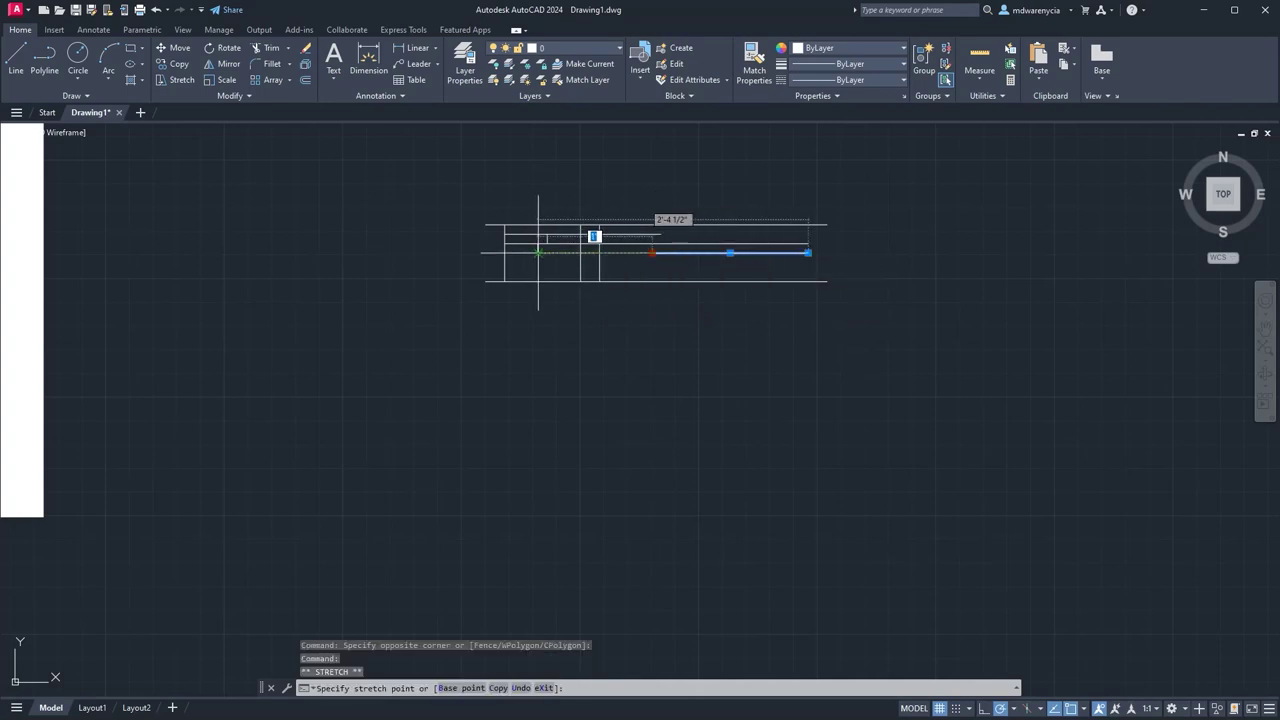
key(Escape)
Try to trim the exploded window's horizontal lines where they extend past the offset line right of the jamb.
click(814, 350)
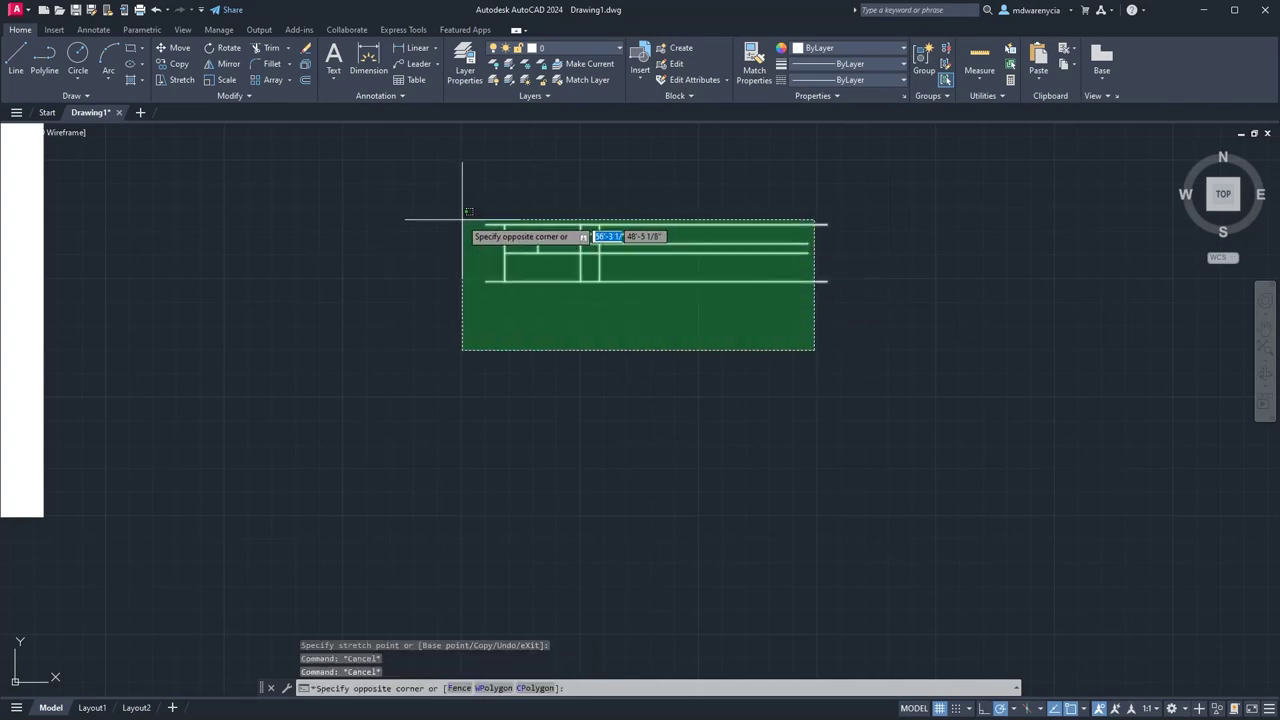
click(410, 200)
key(Return)
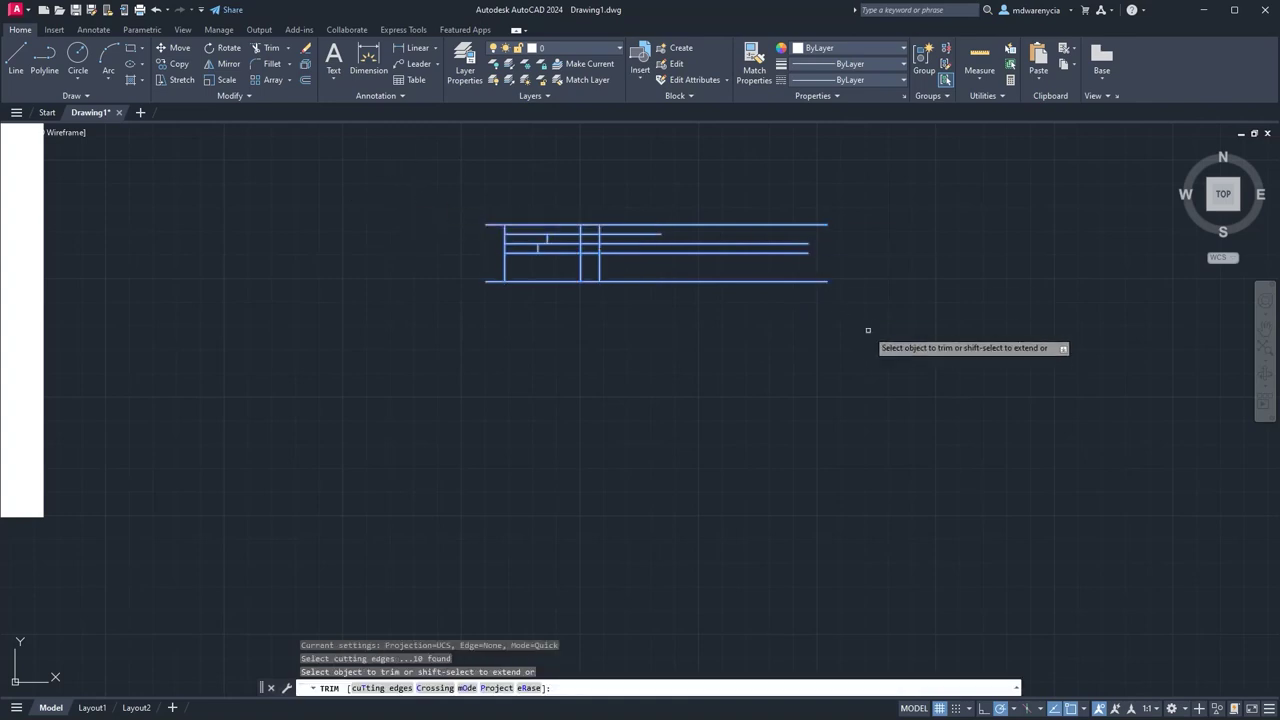
drag(650, 309, 631, 212)
click(631, 212)
click(610, 303)
key(Return)
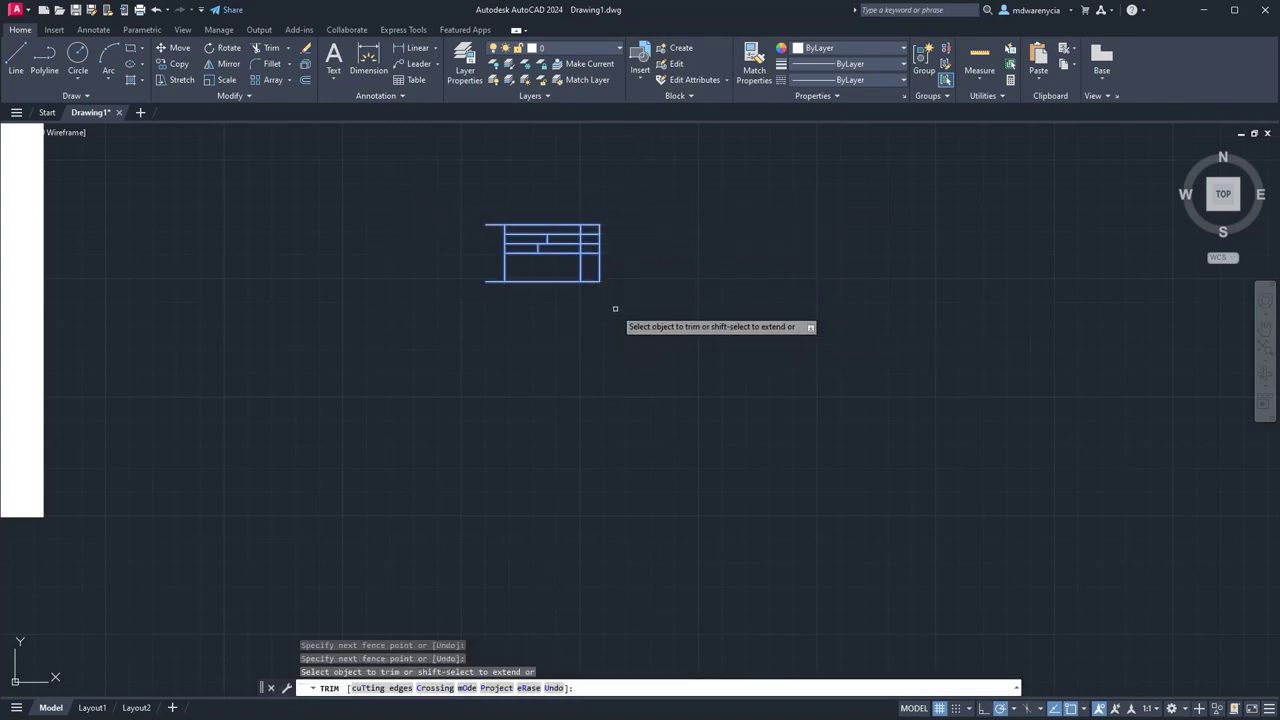
Try to trim the sash lines back to the right jamb and short segments, removing the offset guide line.
click(588, 235)
click(596, 243)
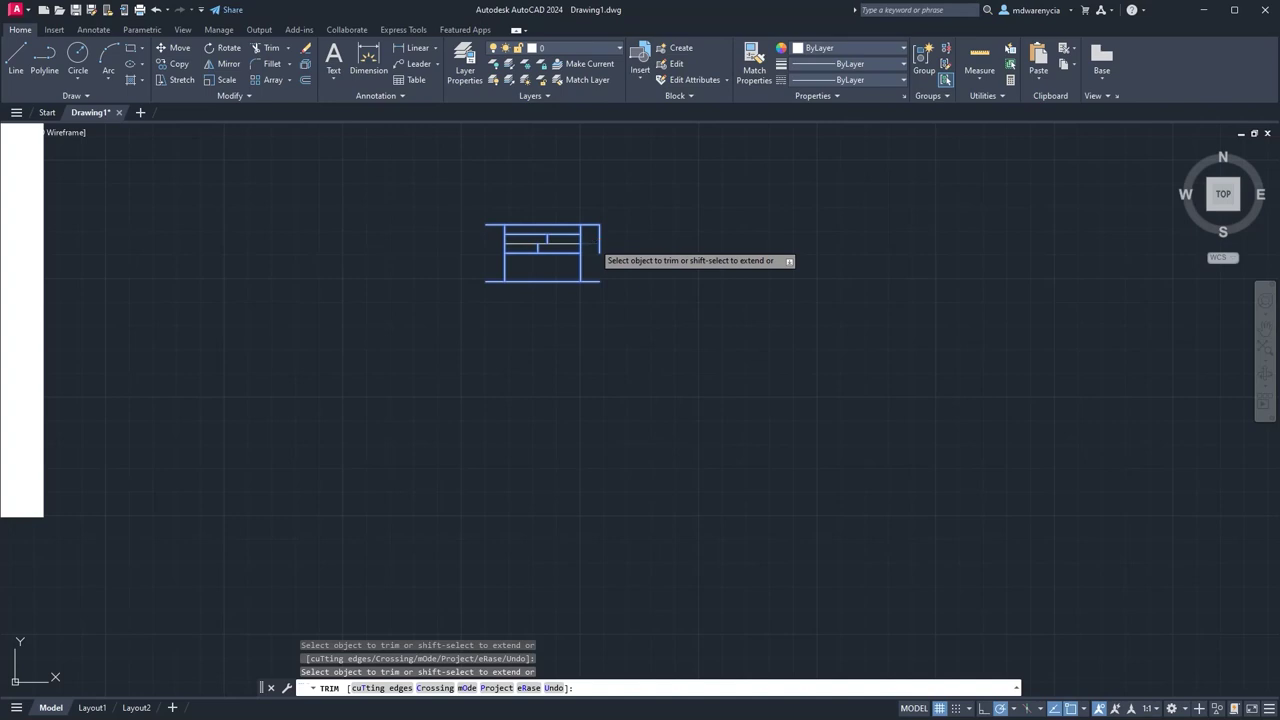
click(570, 234)
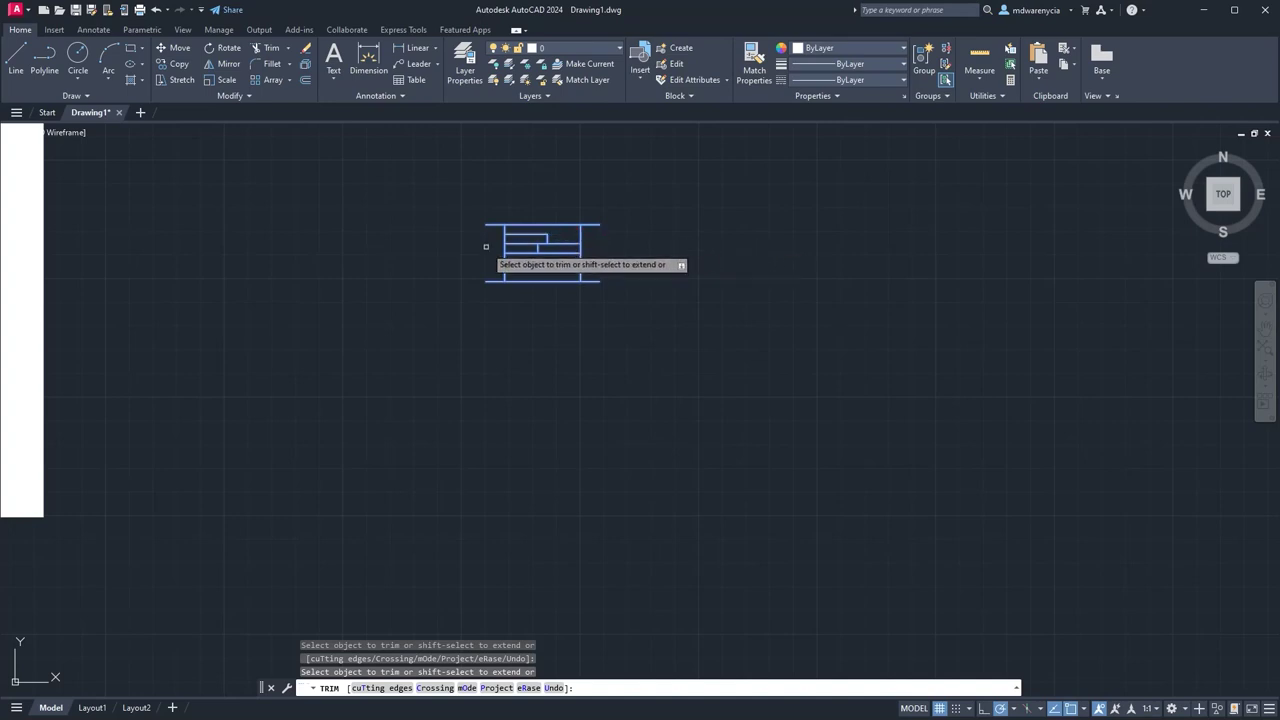
click(510, 253)
key(Escape)
click(478, 208)
click(746, 378)
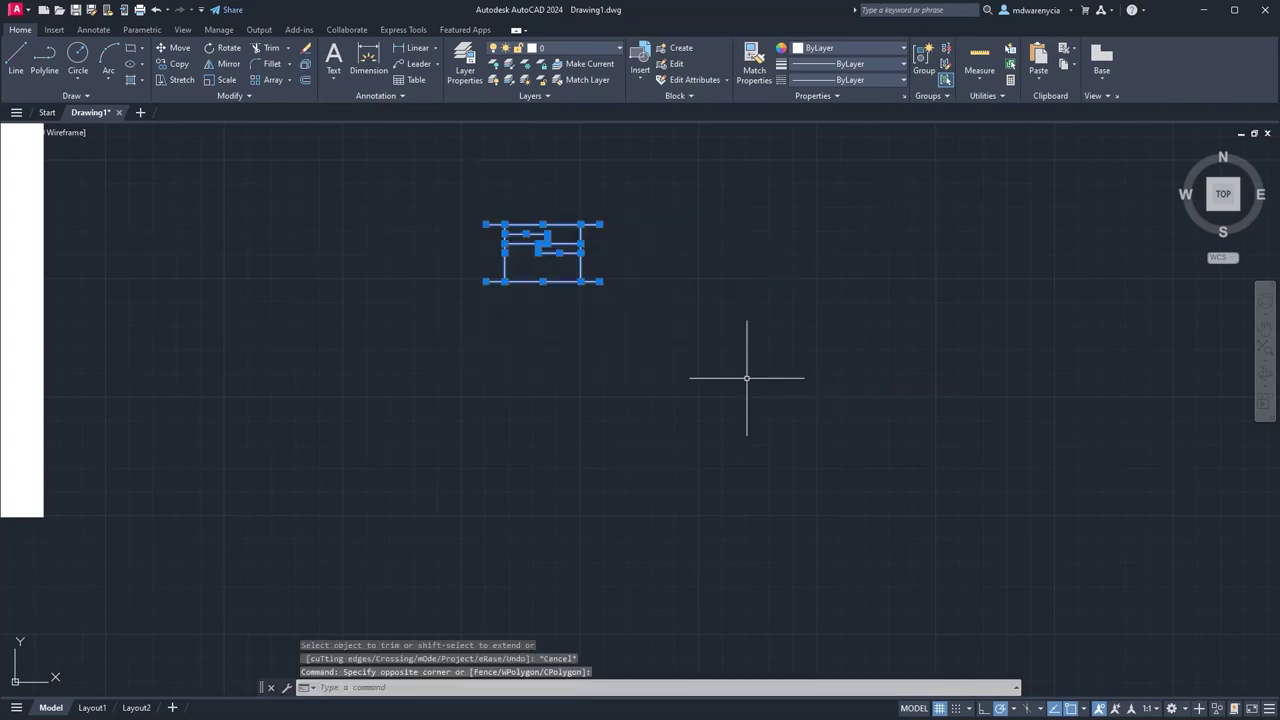
key(Escape)
text(l)
key(Return)
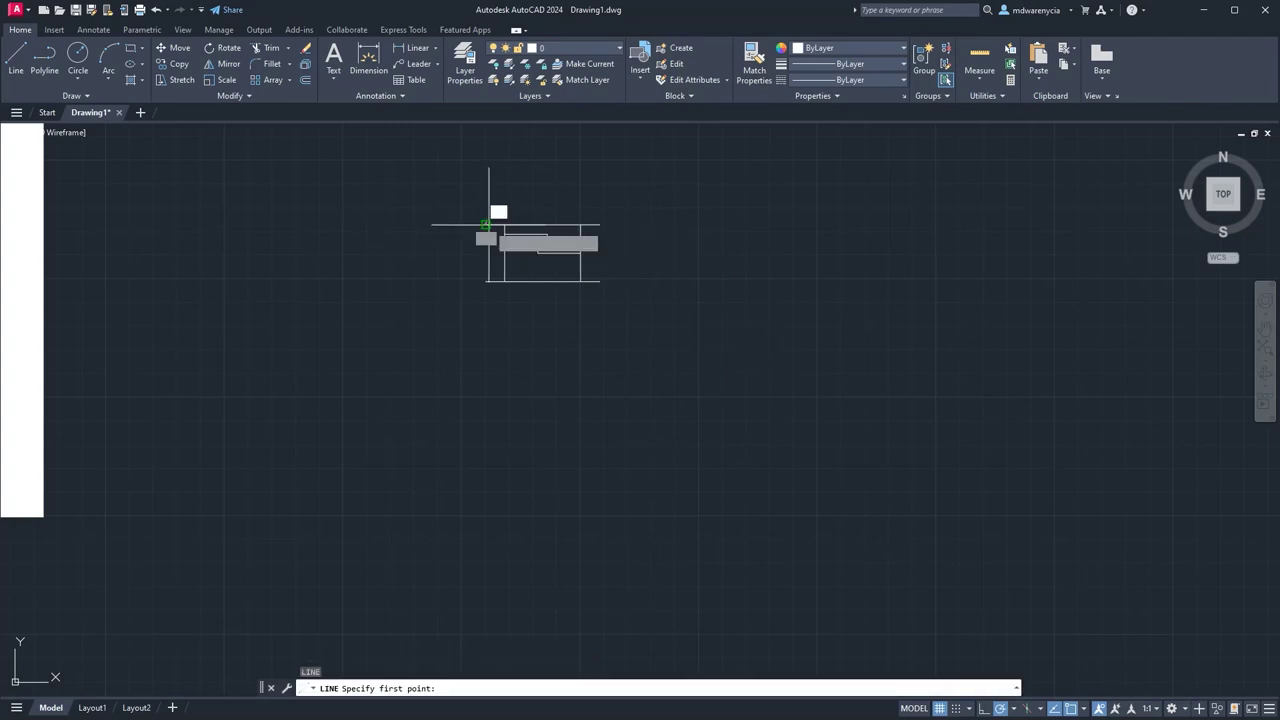
click(486, 225)
key(Escape)
click(523, 225)
key(Escape)
click(484, 201)
click(611, 324)
scroll(499, 216, up, 2)
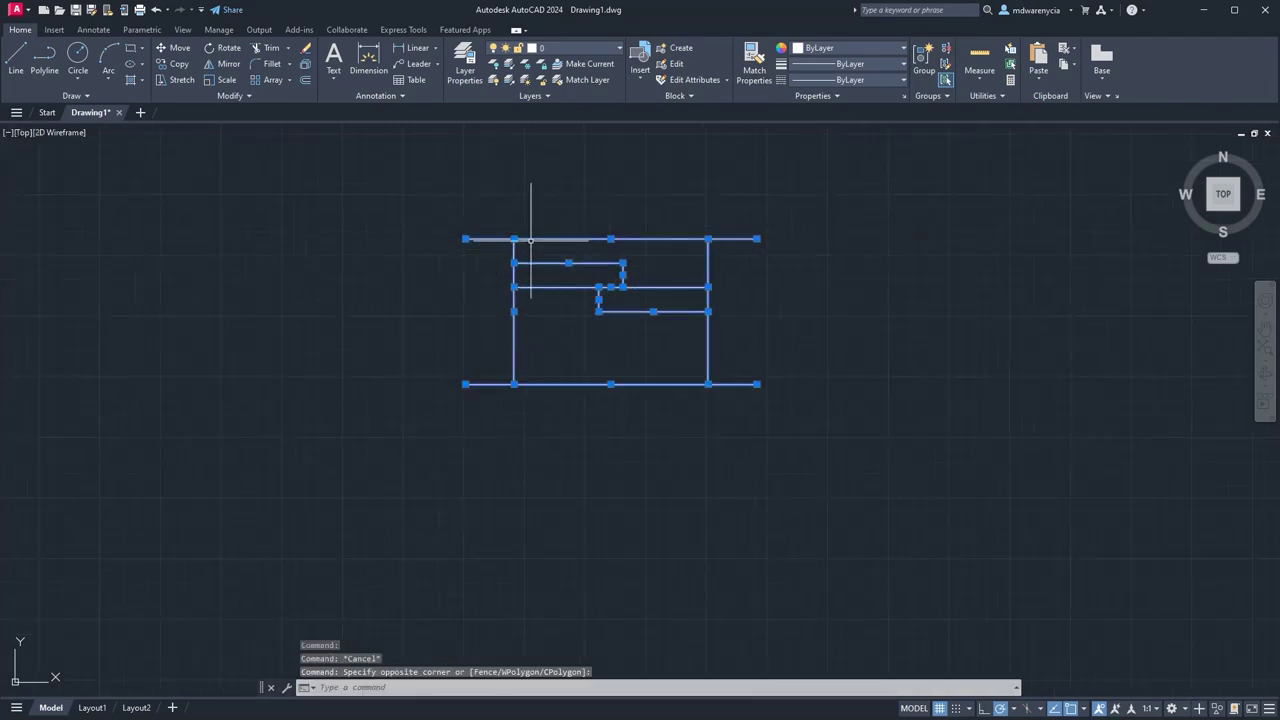
key(Escape)
scroll(634, 334, down, 6)
click(523, 263)
click(716, 407)
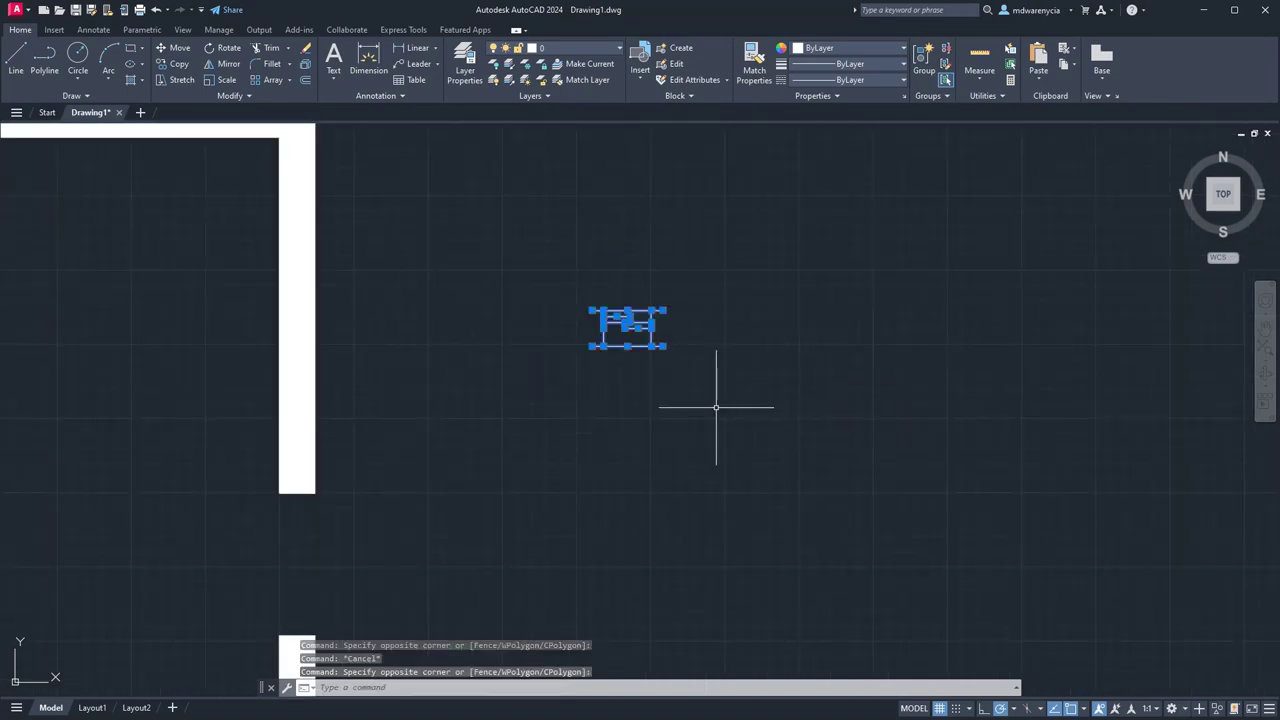
Undo the trims, sash line stretch, 2" offset, and the moves of the short segments and right jamb line.
key(ctrl+z)
scroll(543, 423, up, 5)
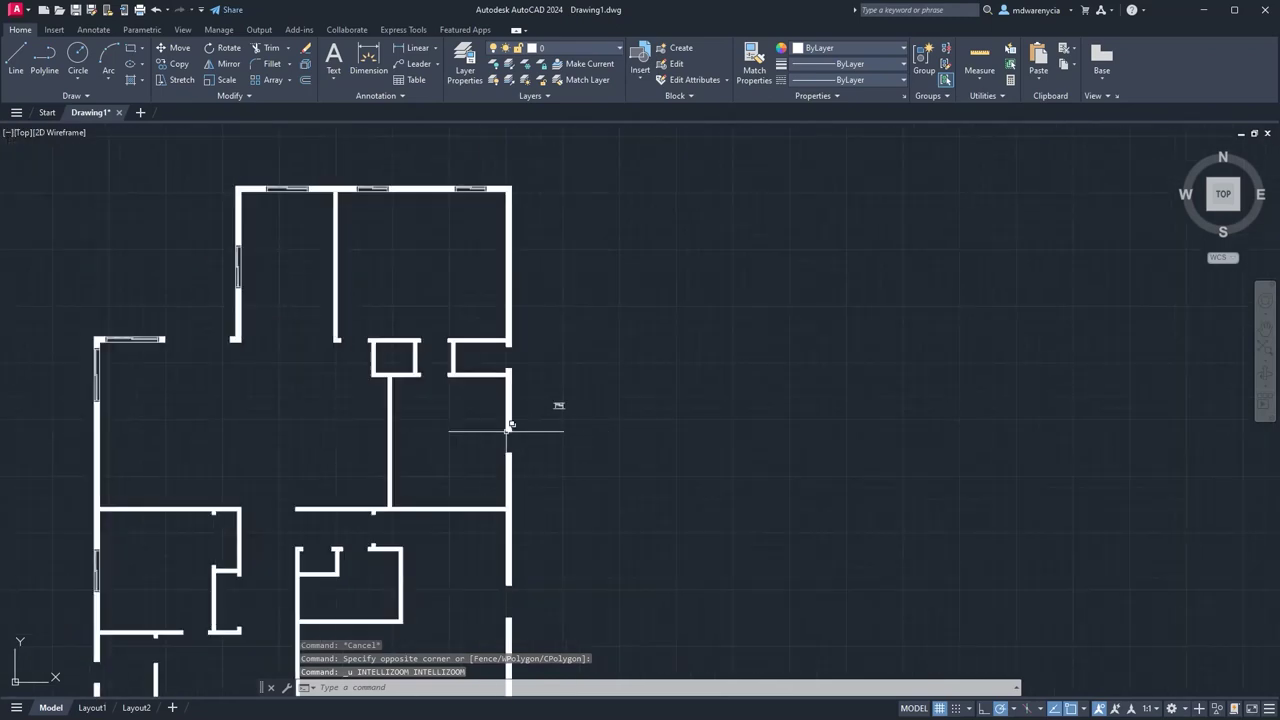
key(ctrl+z)
key(ctrl+z)
key(ctrl+z)
key(ctrl+z)
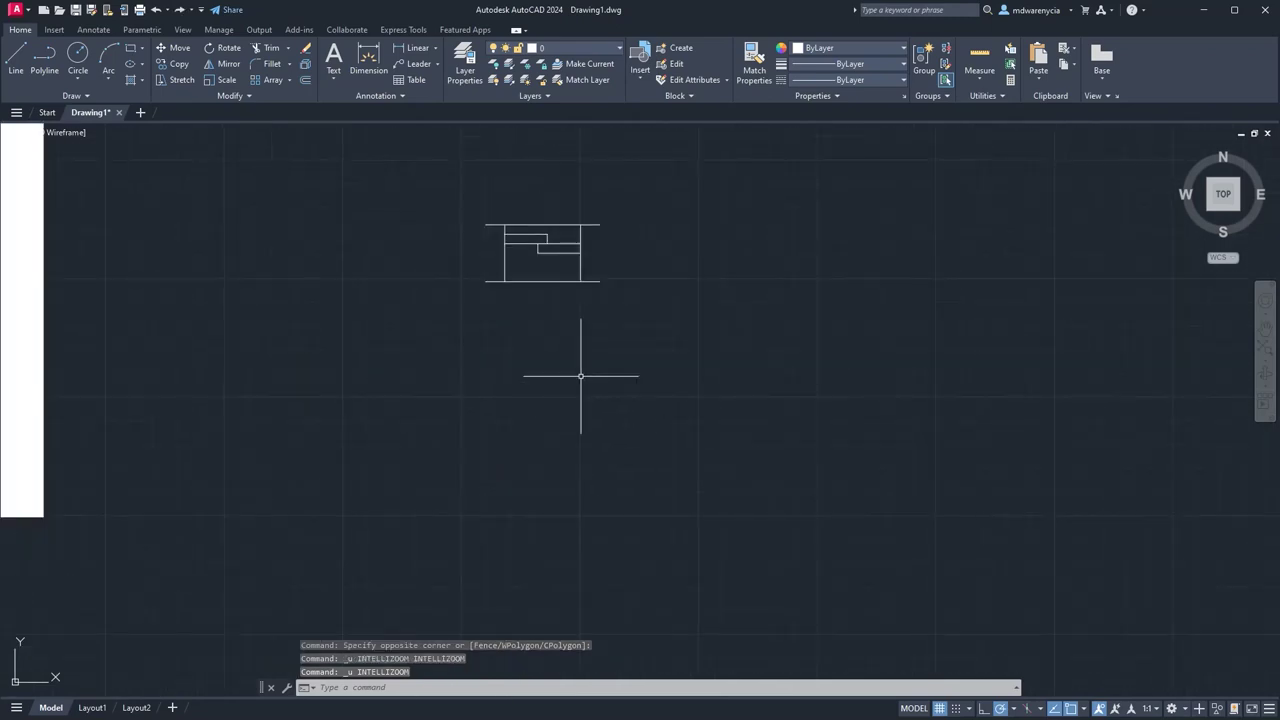
key(ctrl+z)
key(ctrl+z)
key(ctrl+z)
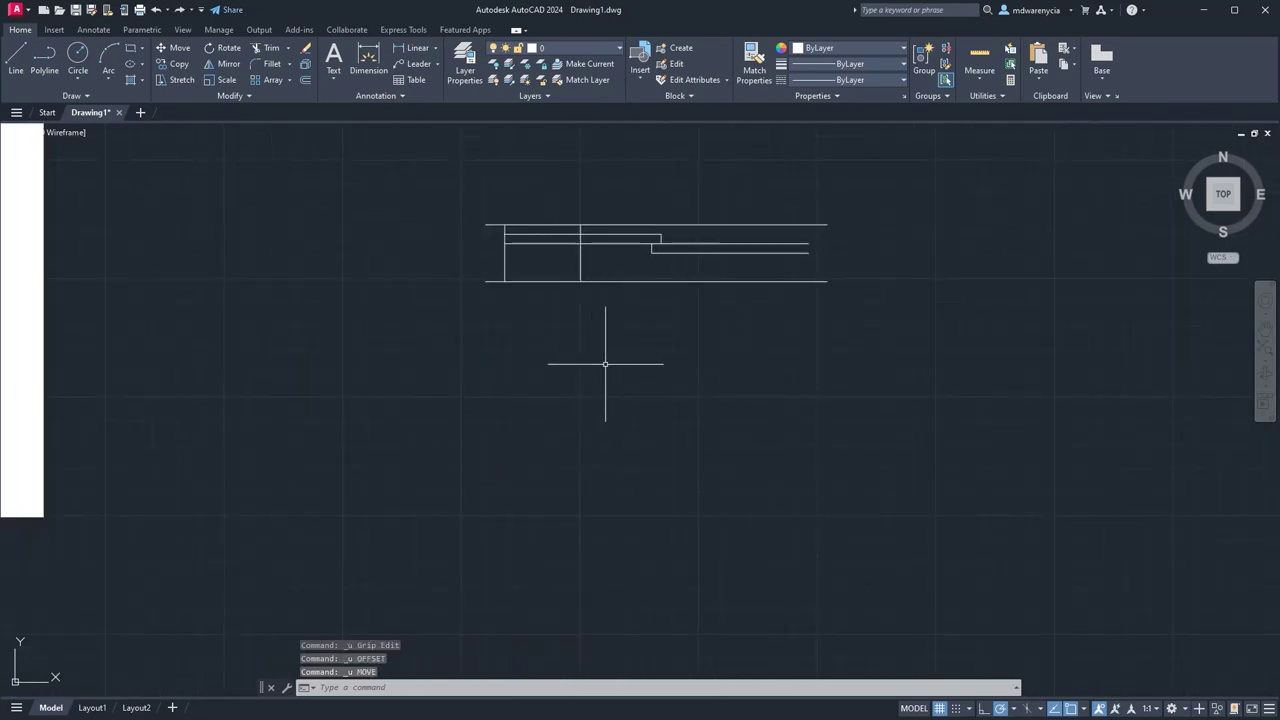
key(Escape)
Move the exploded window's right jamb line 1' to the left.
click(831, 261)
click(795, 260)
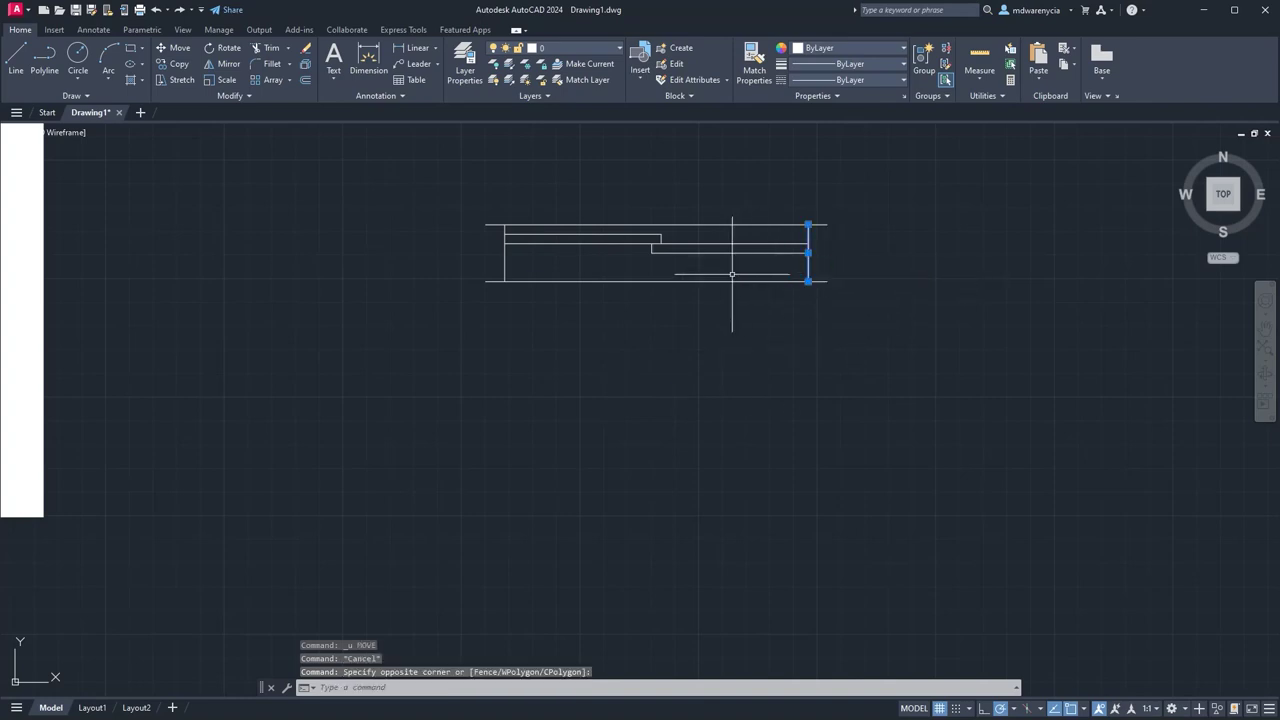
text(m)
key(Return)
click(852, 381)
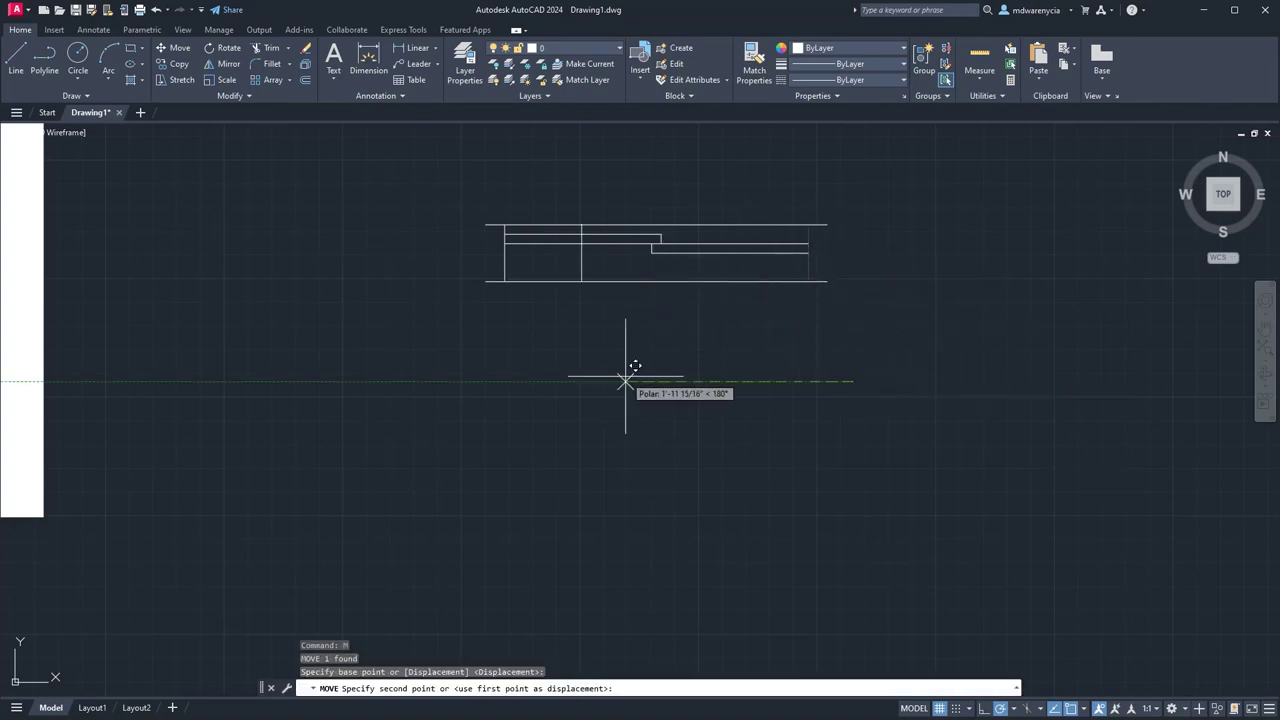
text(1)
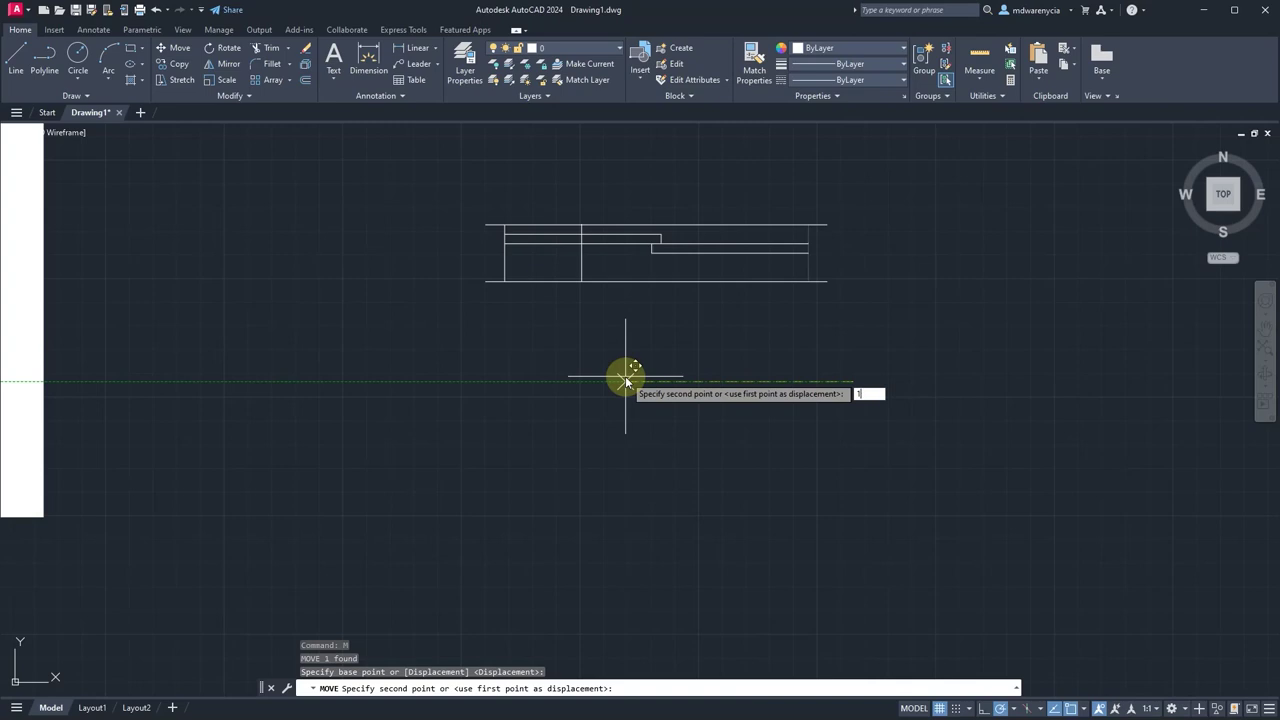
text(')
key(Return)
key(Escape)
Move the two short segments between the sash lines 6" to the left.
click(640, 207)
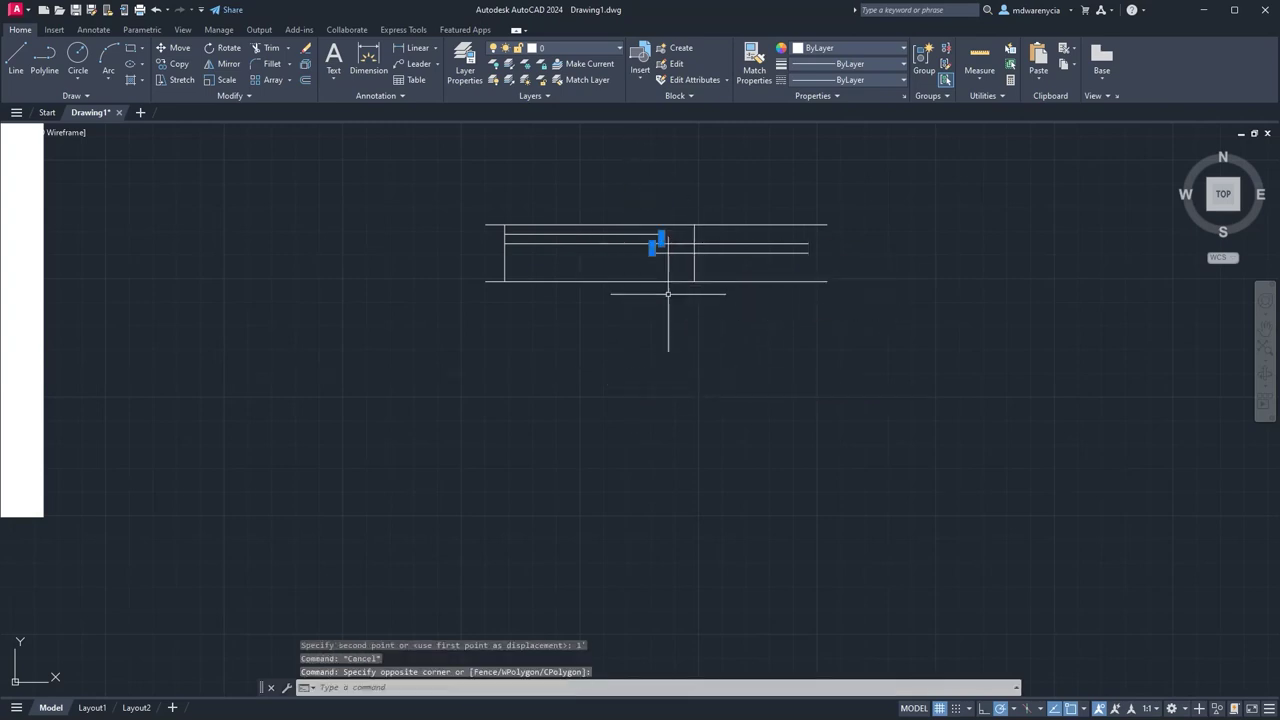
text(m)
key(Return)
click(806, 353)
text(6)
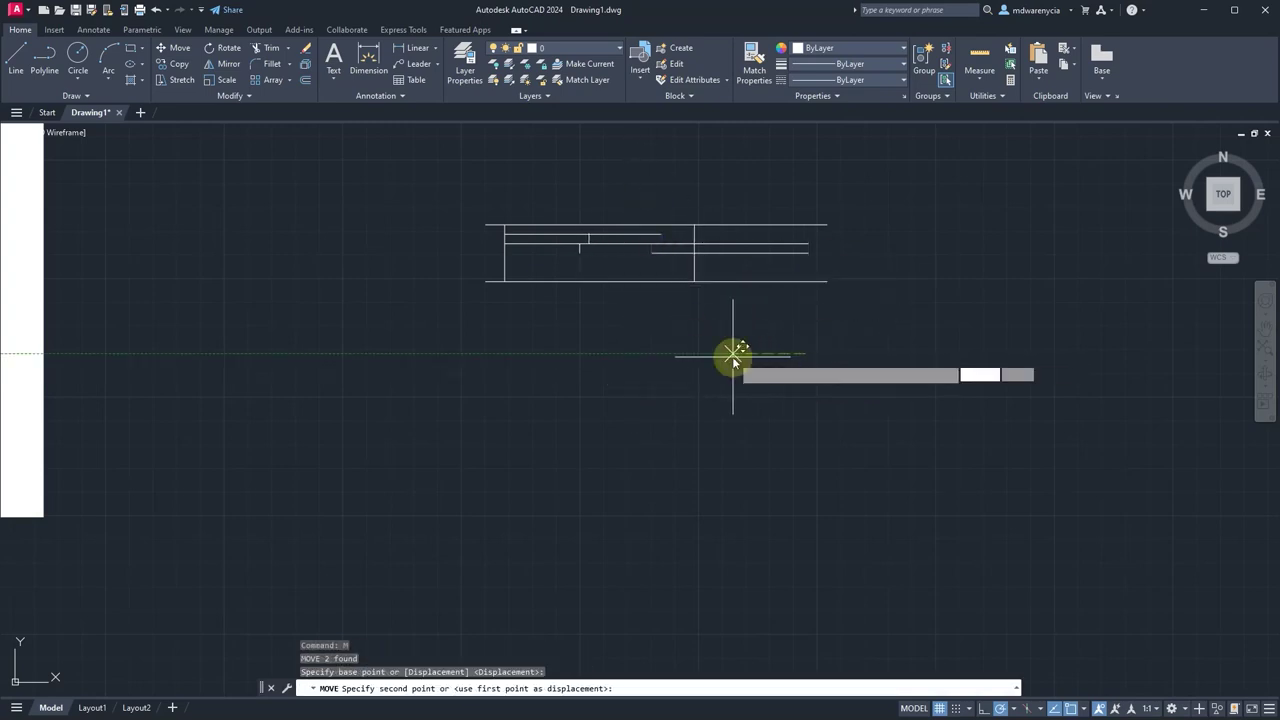
key(Return)
key(Escape)
Stretch the lower sash line's left end and the upper sash line's right end to meet the moved short segments.
click(674, 229)
click(661, 252)
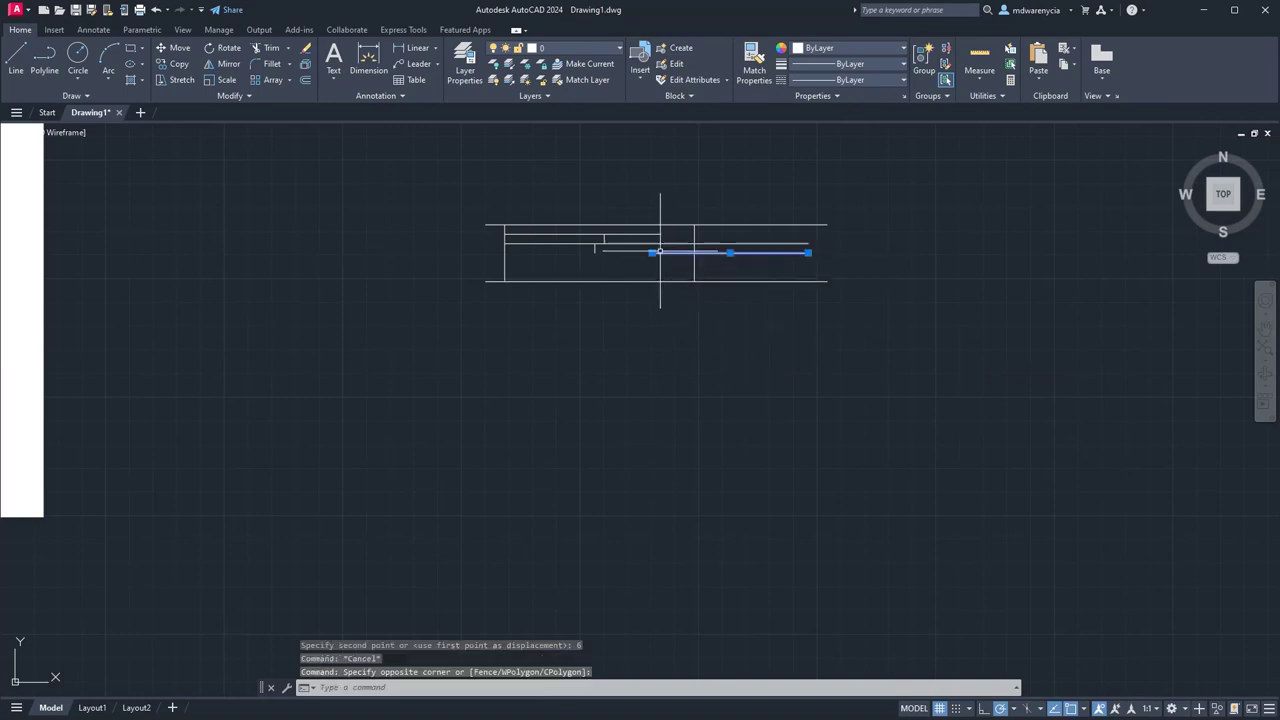
click(652, 252)
click(603, 251)
click(641, 233)
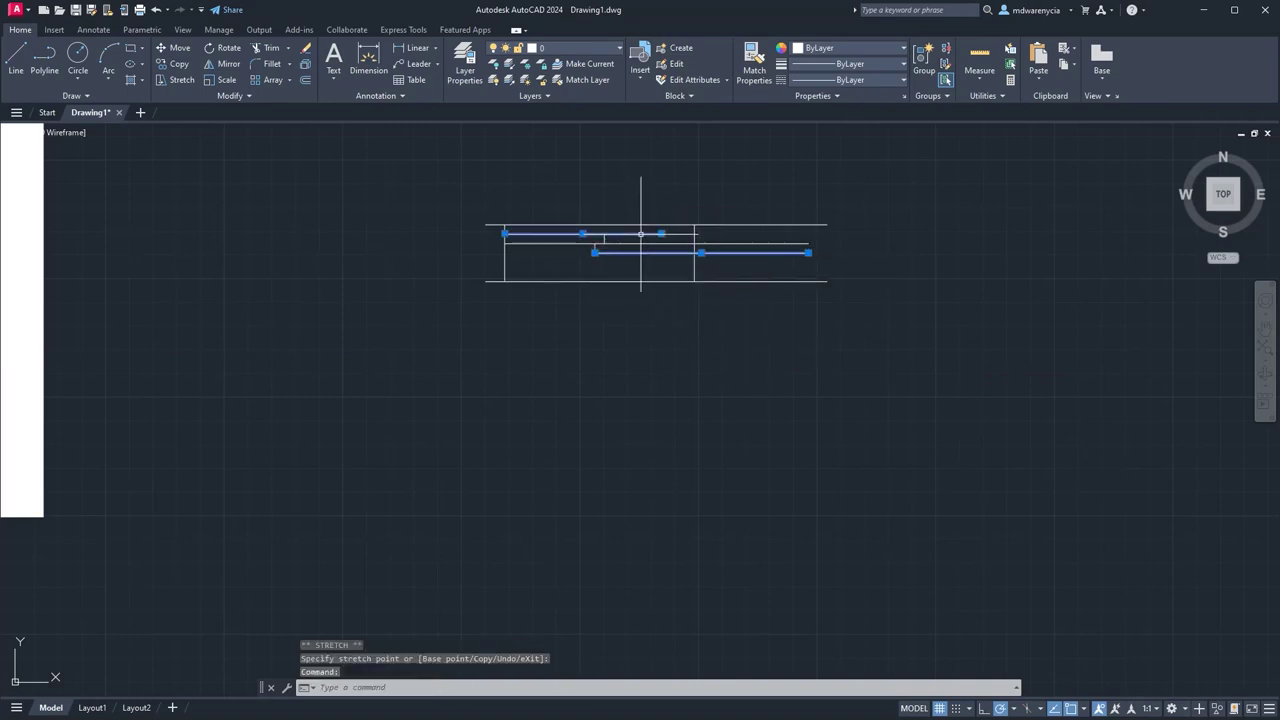
click(604, 233)
key(Escape)
Offset the moved right jamb line 2" to the right.
click(704, 257)
click(665, 264)
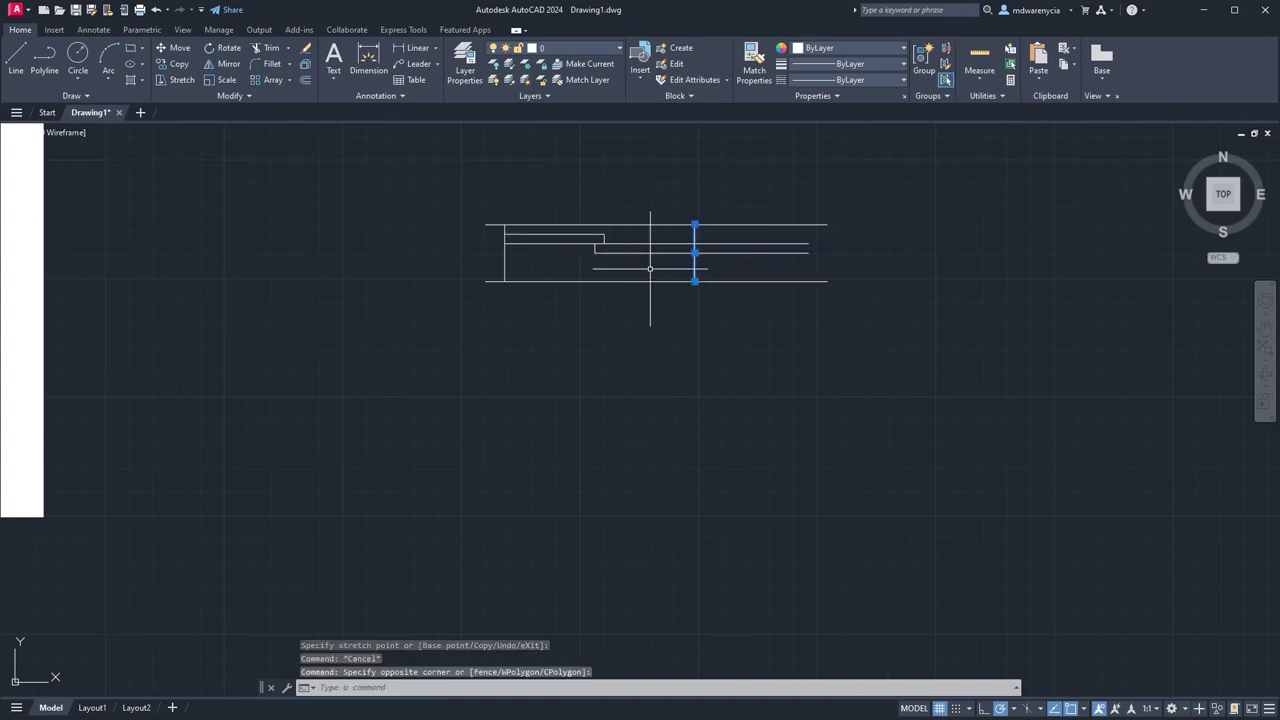
key(Return)
text(2)
key(Return)
click(971, 486)
key(Escape)
Trim the window's horizontal lines where they extend past the offset line.
click(801, 404)
click(346, 98)
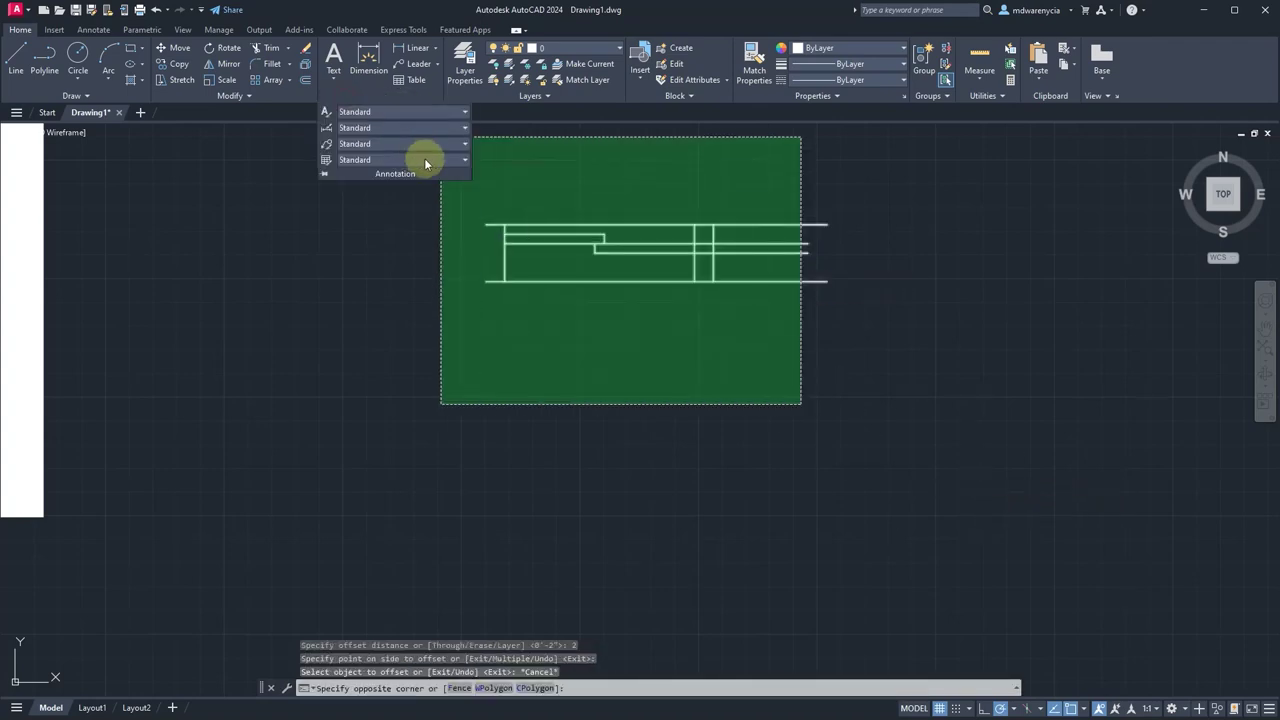
click(469, 210)
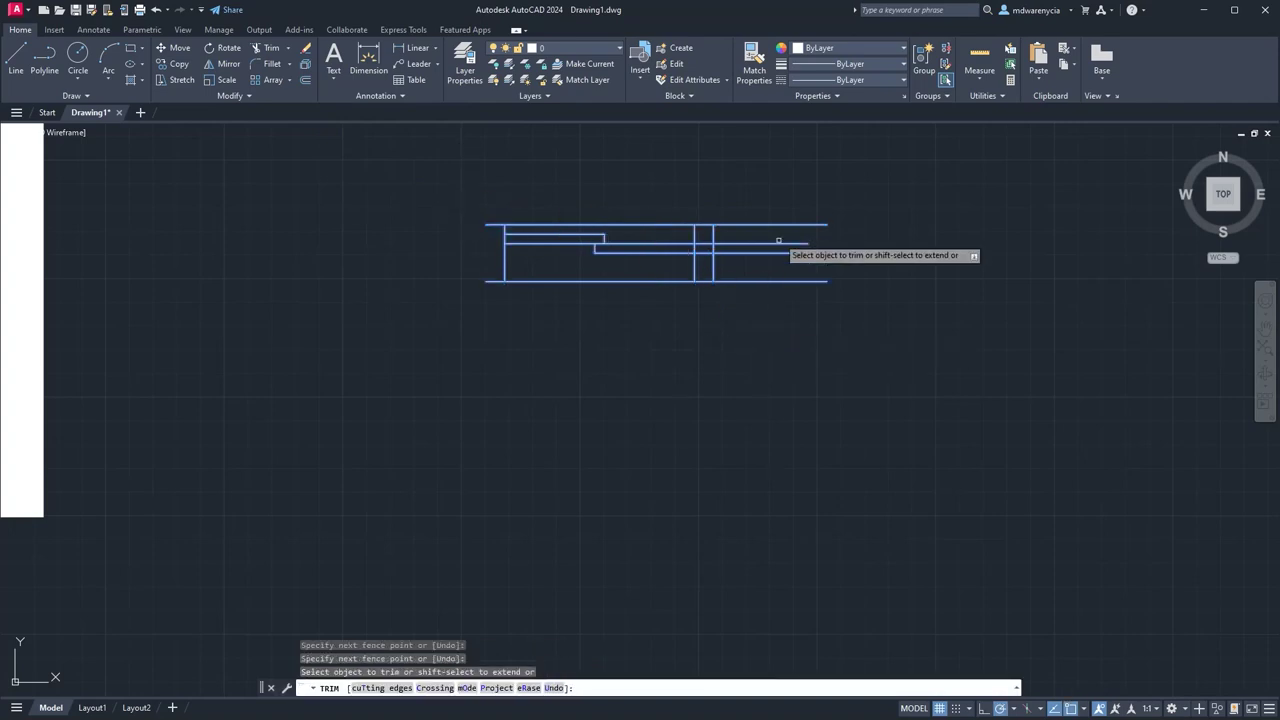
click(772, 209)
click(753, 284)
click(728, 244)
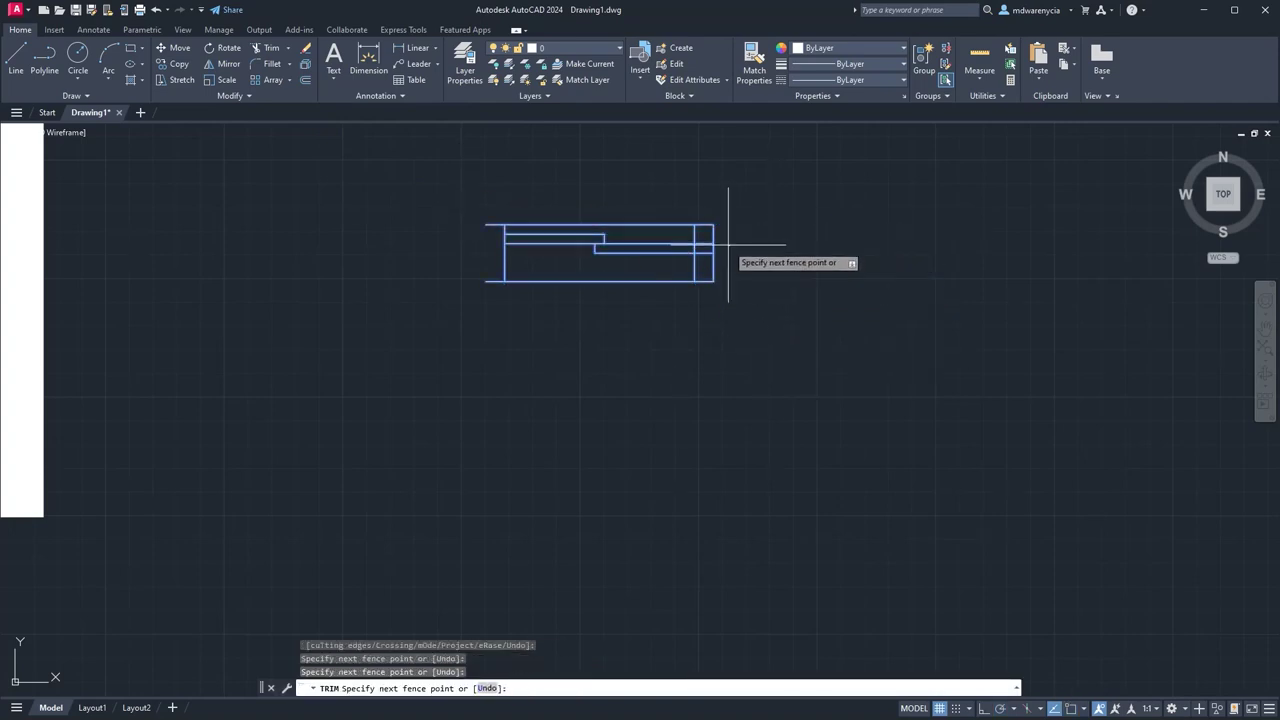
key(Return)
Trim the sash lines back to the right jamb and remove the offset guide line, keeping the outer wall-line extensions.
click(716, 238)
click(705, 254)
click(711, 259)
click(714, 262)
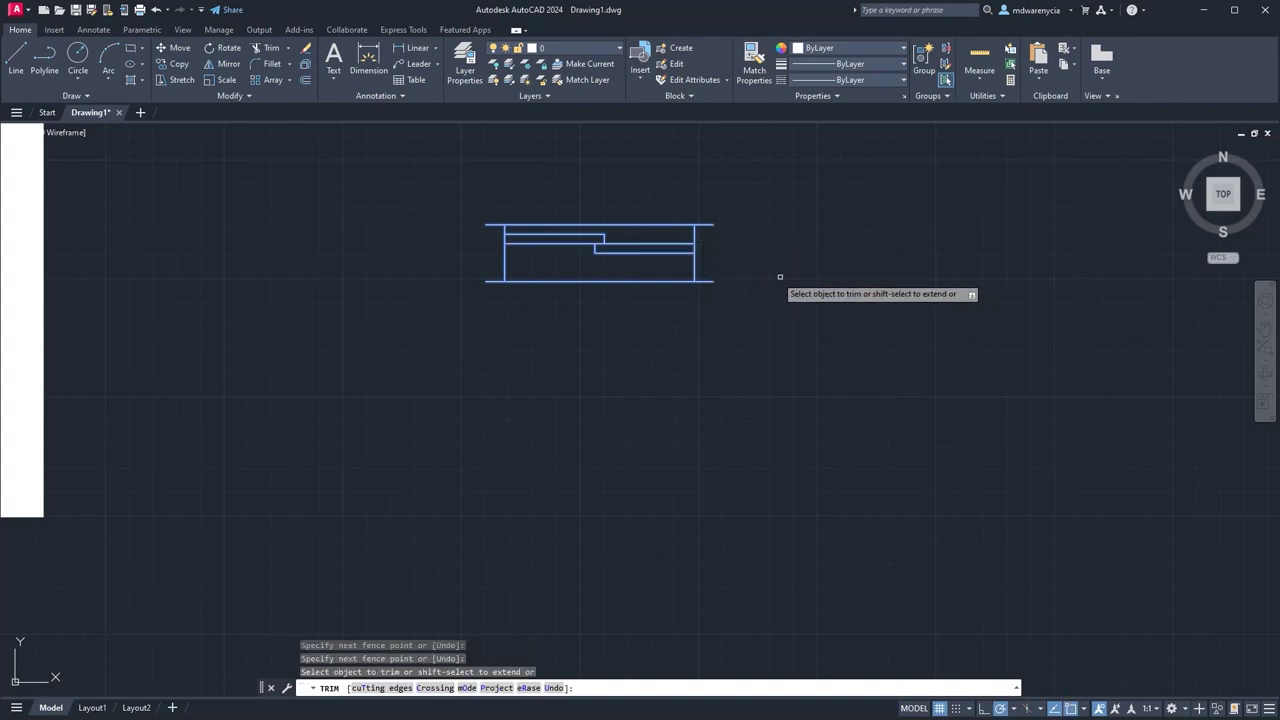
key(Escape)
key(Escape)
Define the window lines as block "window-ext-2'-slider" with its base point at the right end of the upper wall line.
click(760, 312)
click(478, 190)
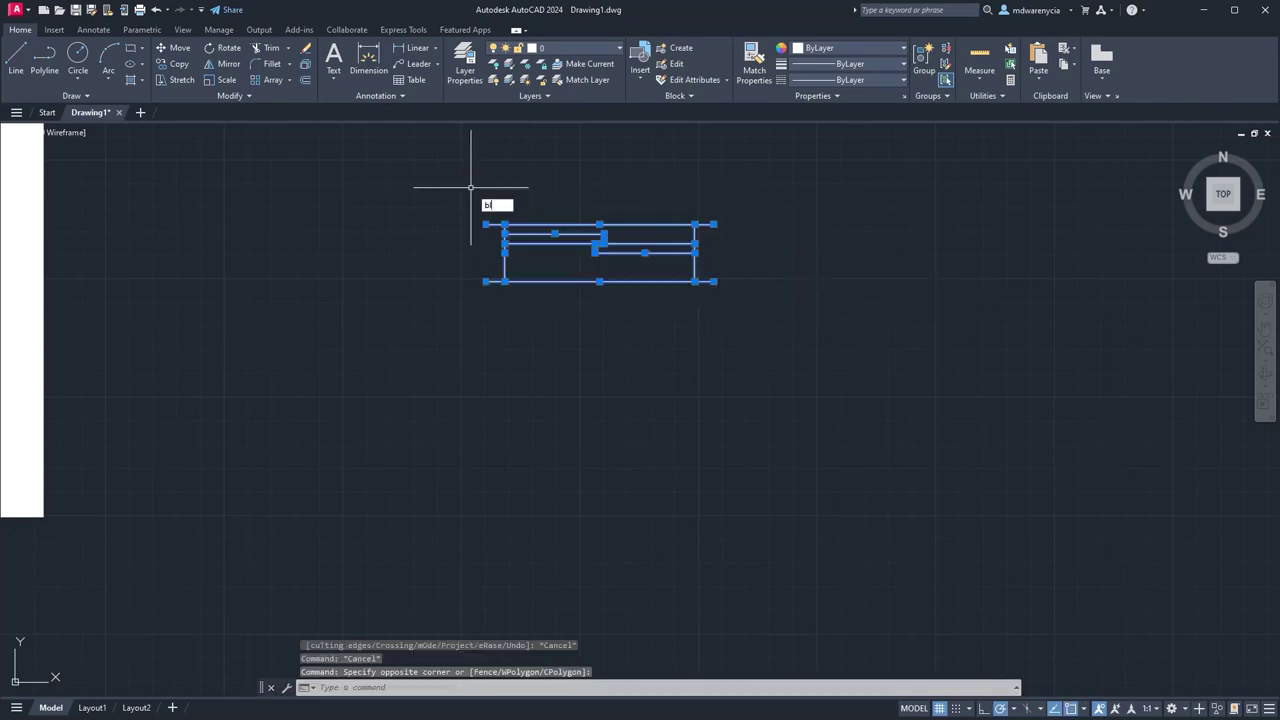
key(Return)
text(window-ext-2'-slider)
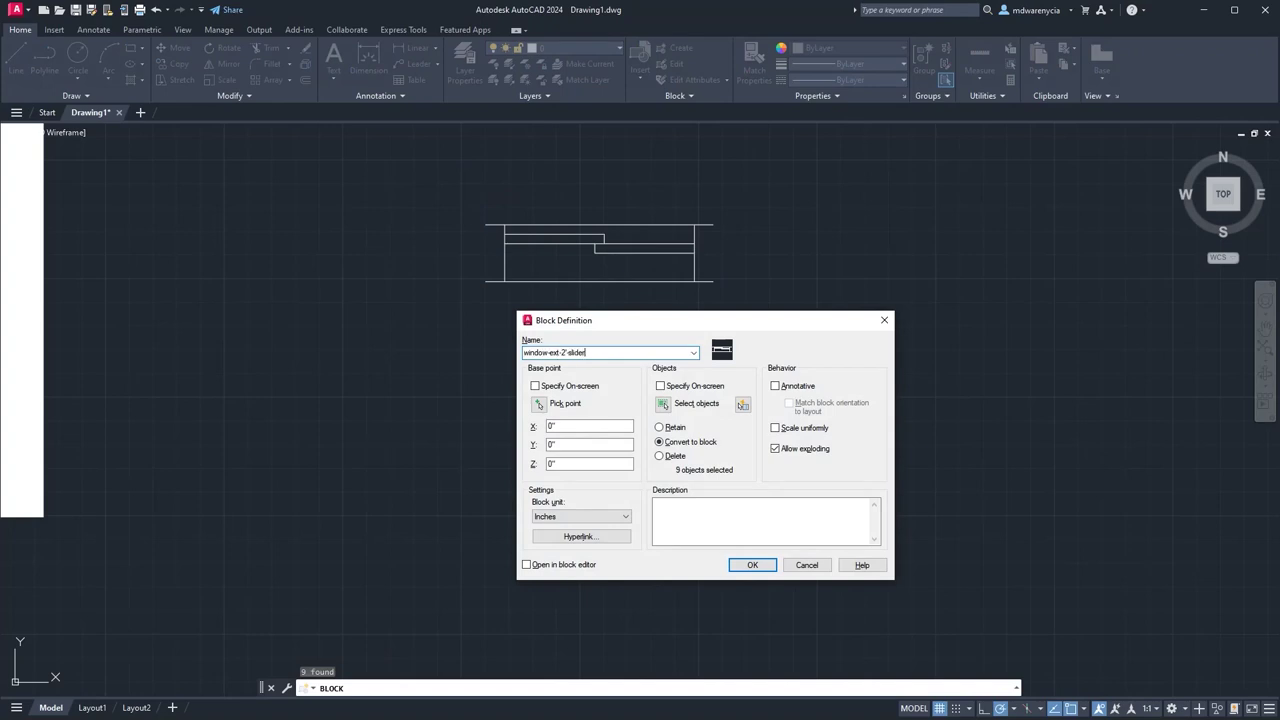
click(538, 403)
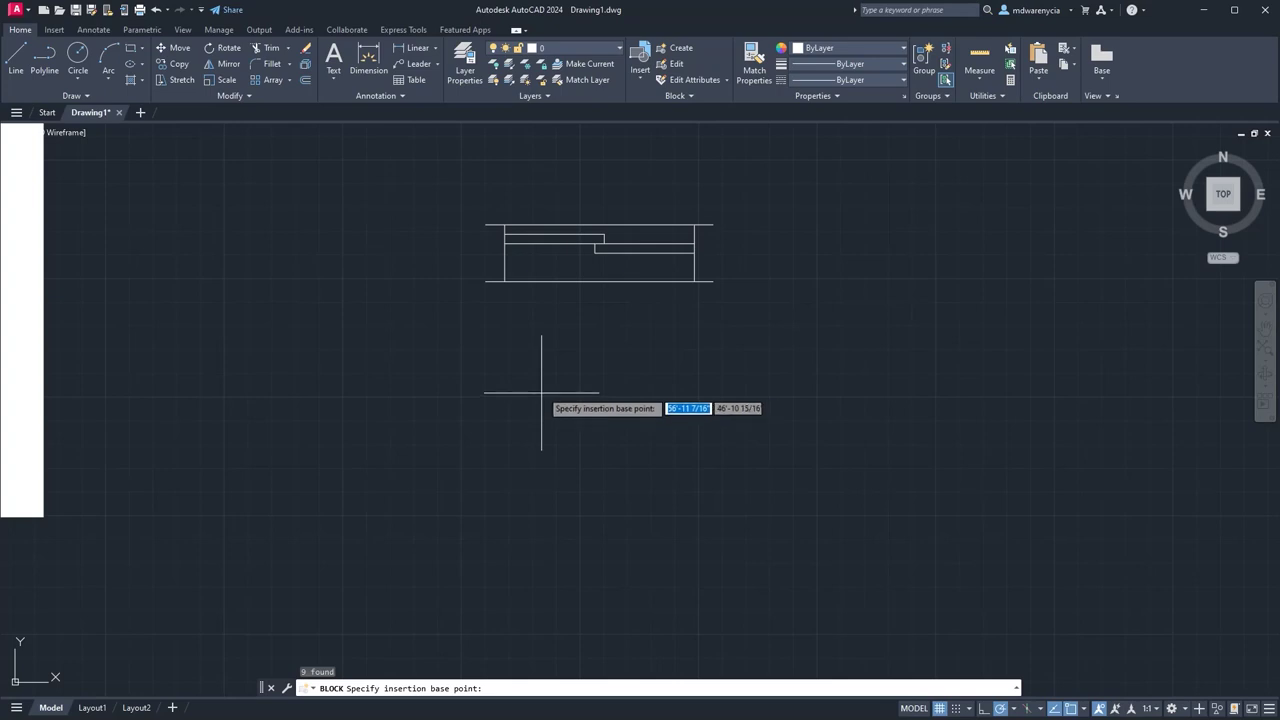
click(713, 224)
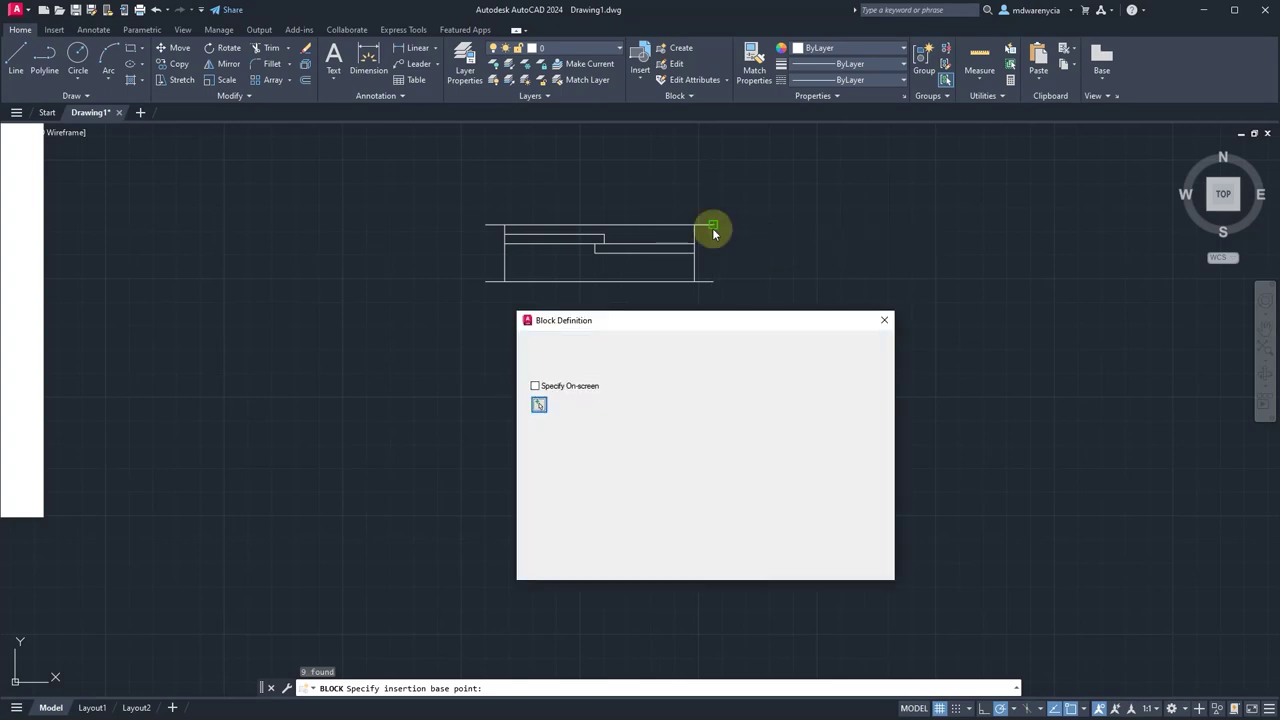
click(754, 566)
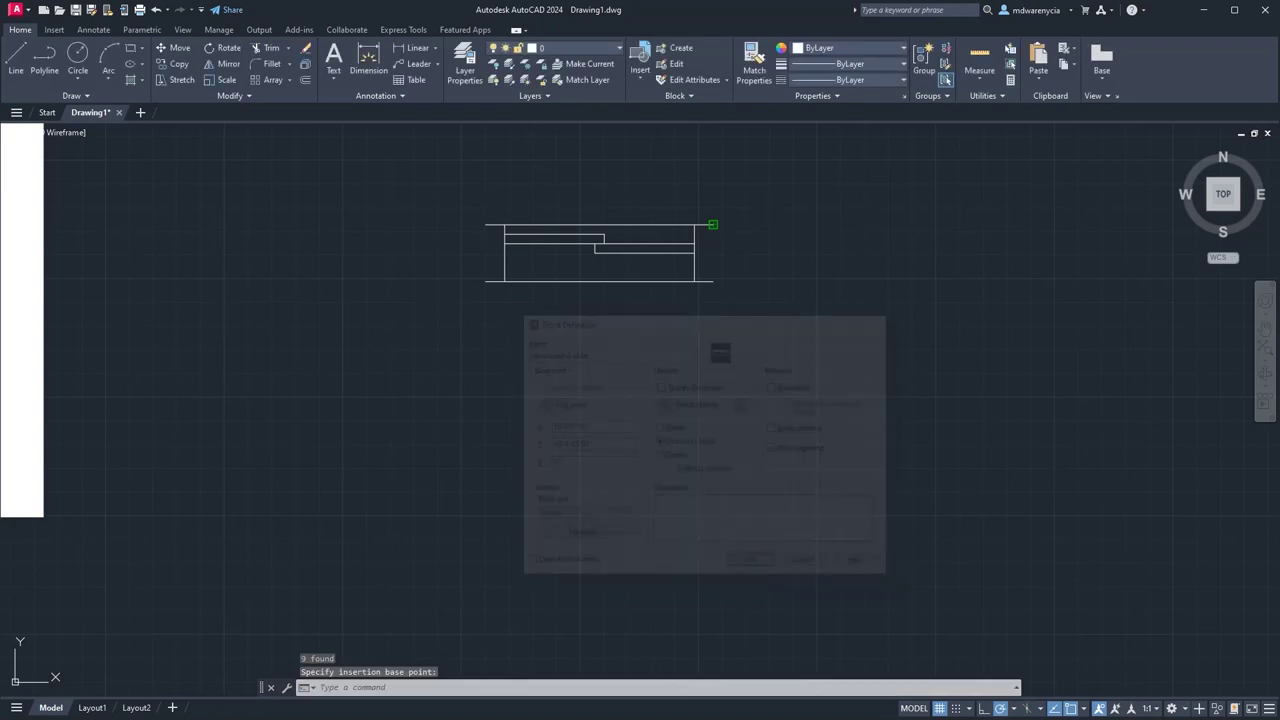
Move the 2' slider block by its base point to the outer corner of the wall end below the right exterior wall opening.
click(675, 218)
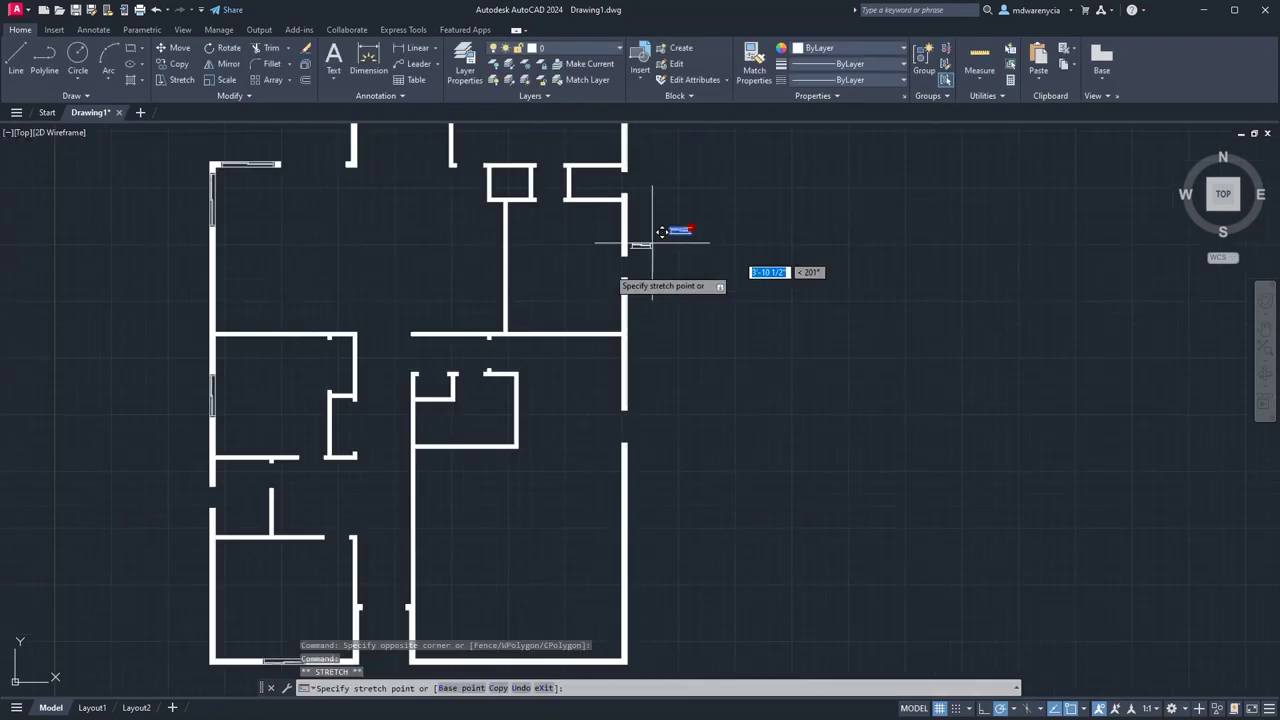
click(672, 228)
scroll(751, 466, up, 5)
middle_drag(628, 616, 621, 645)
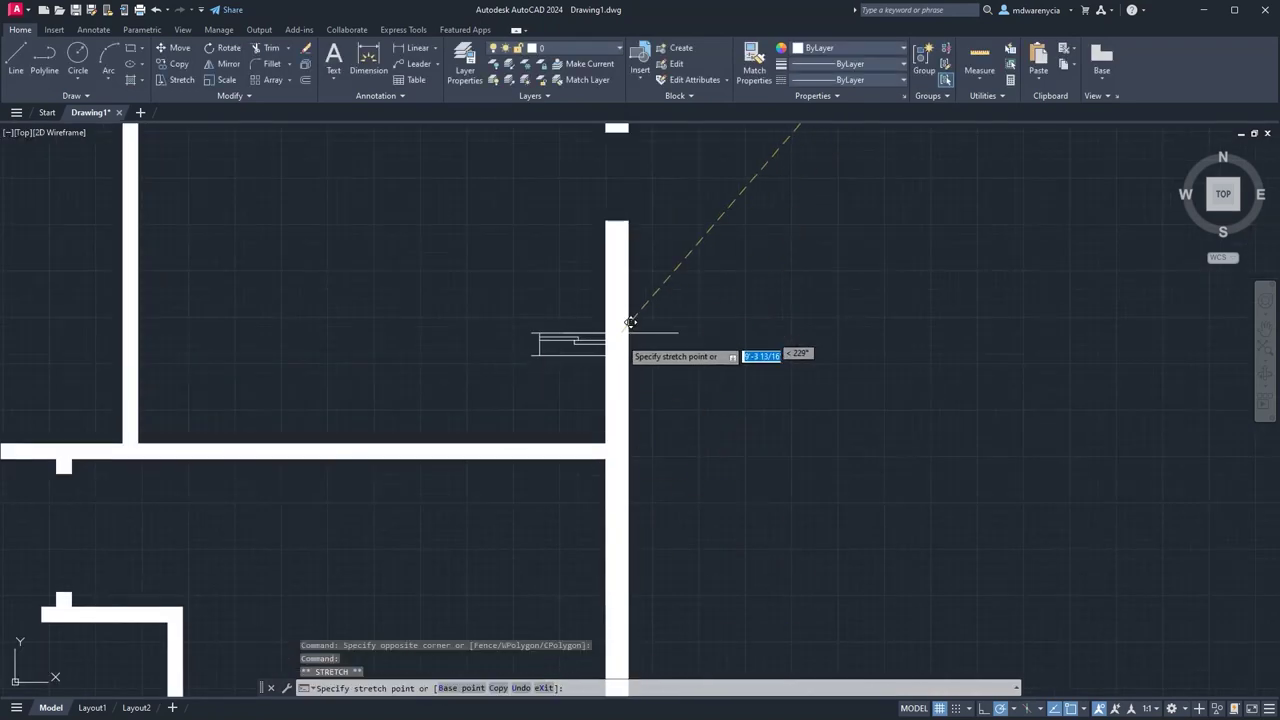
middle_drag(626, 325, 620, 483)
scroll(620, 380, up, 8)
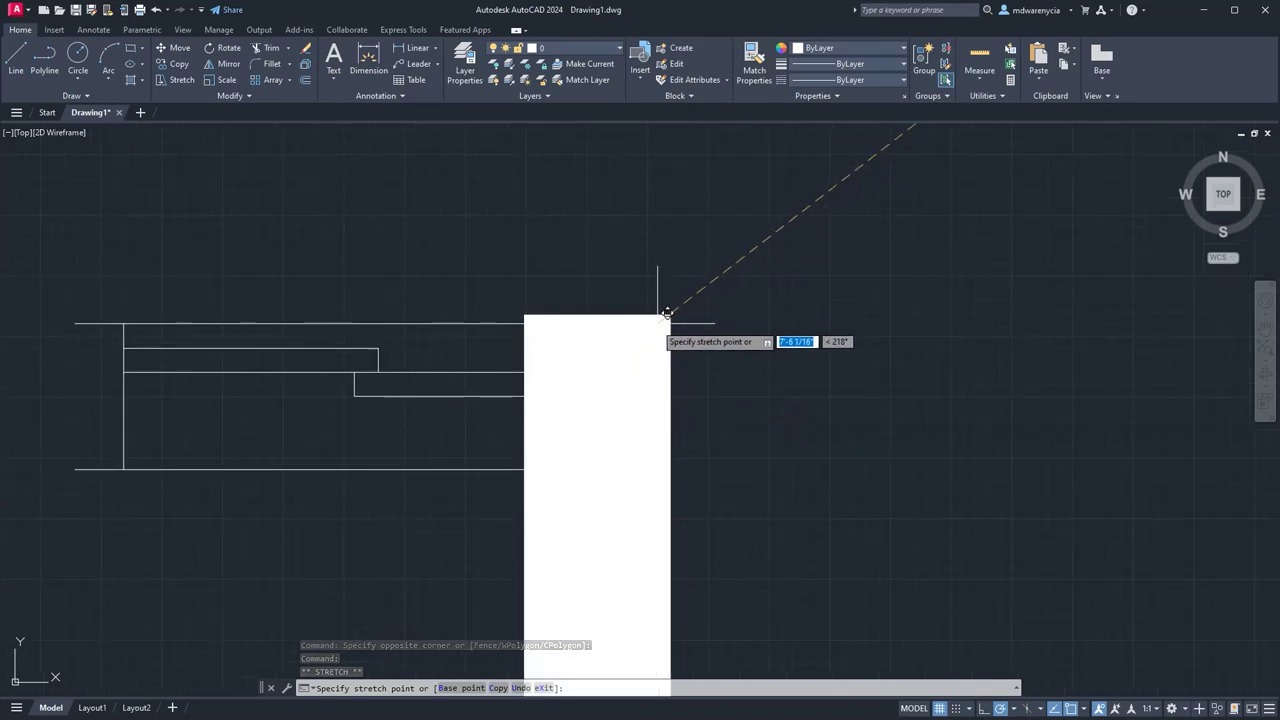
click(800, 285)
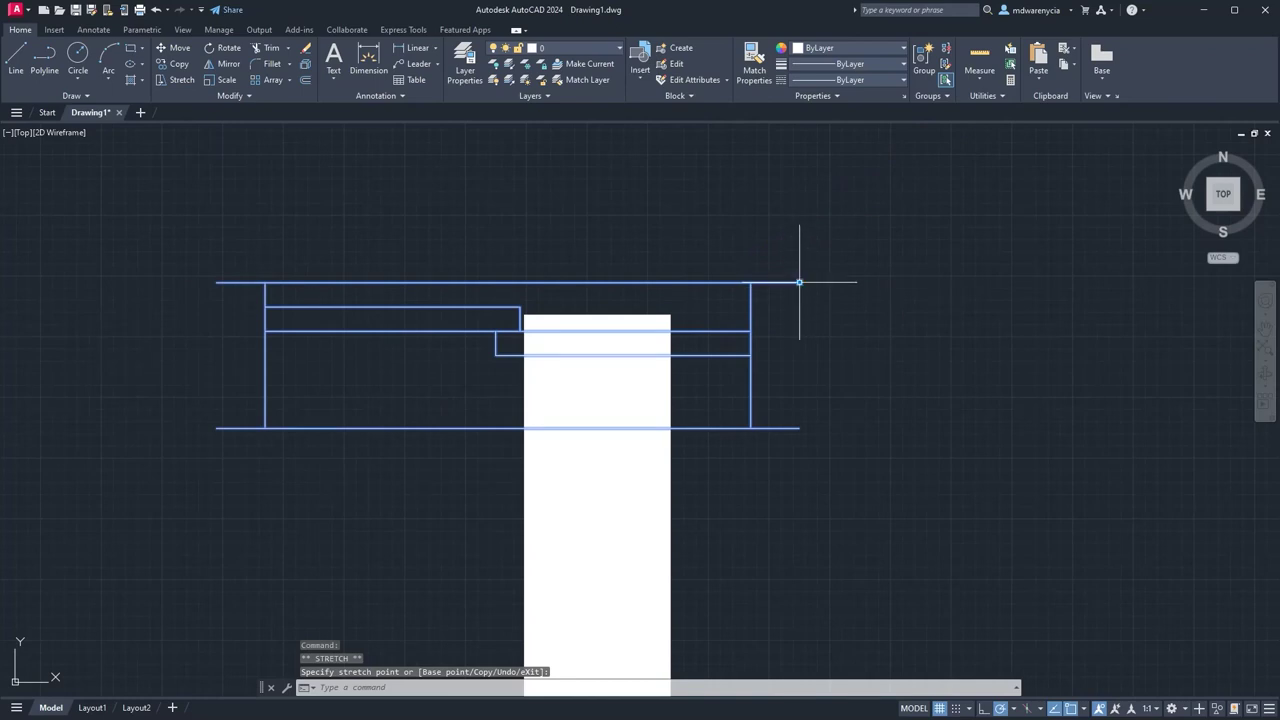
click(800, 283)
click(672, 316)
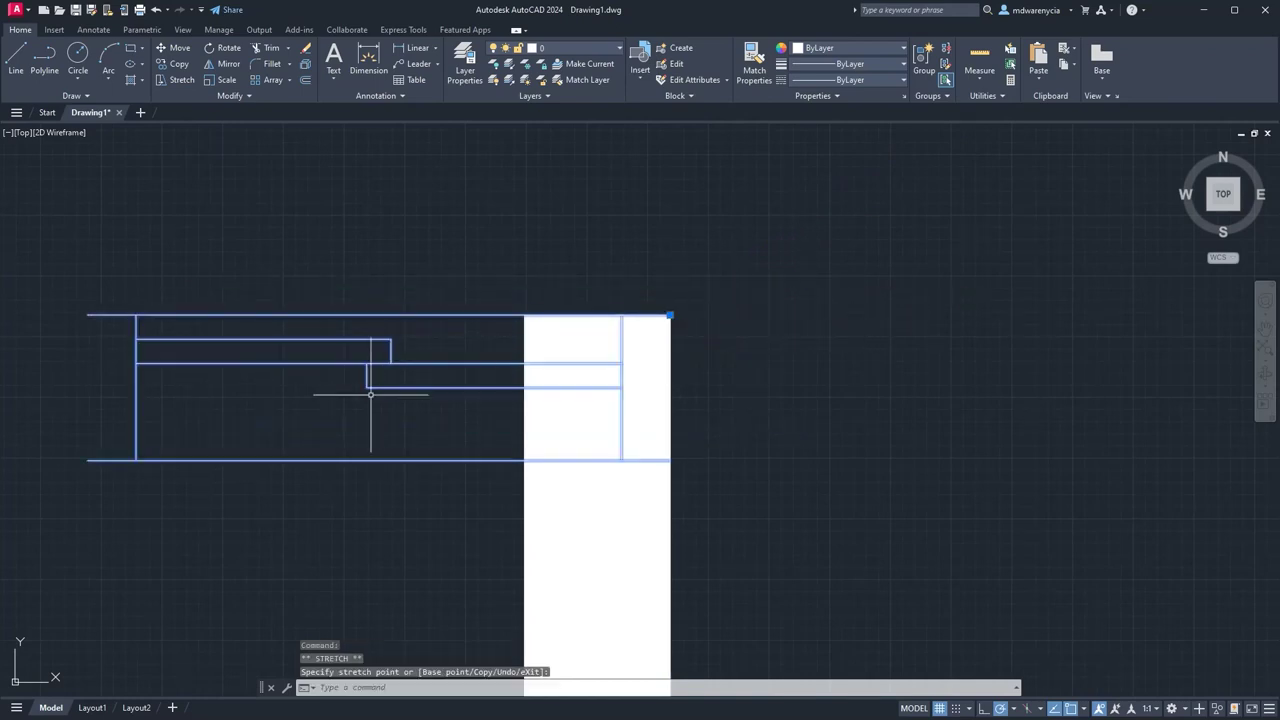
Rotate the 2' slider block about its outer corner base point so it stands upright in the right exterior wall opening.
key(Return)
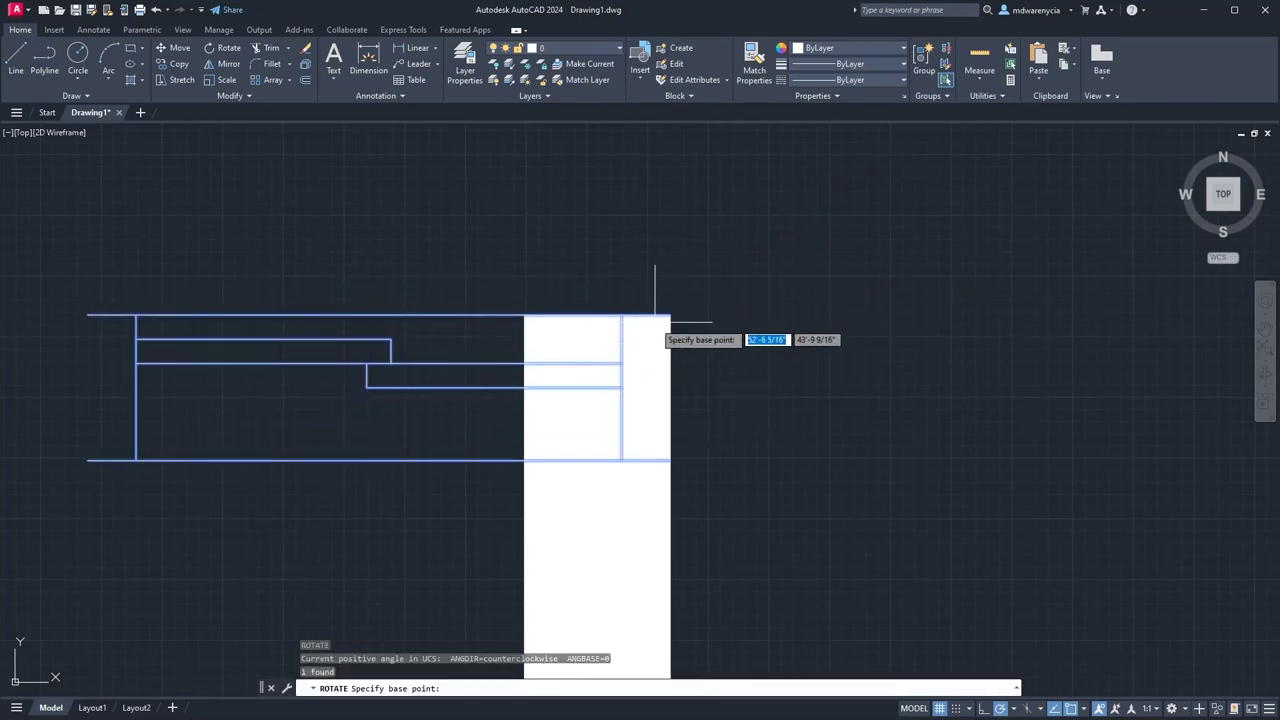
click(670, 316)
key(Escape)
key(Escape)
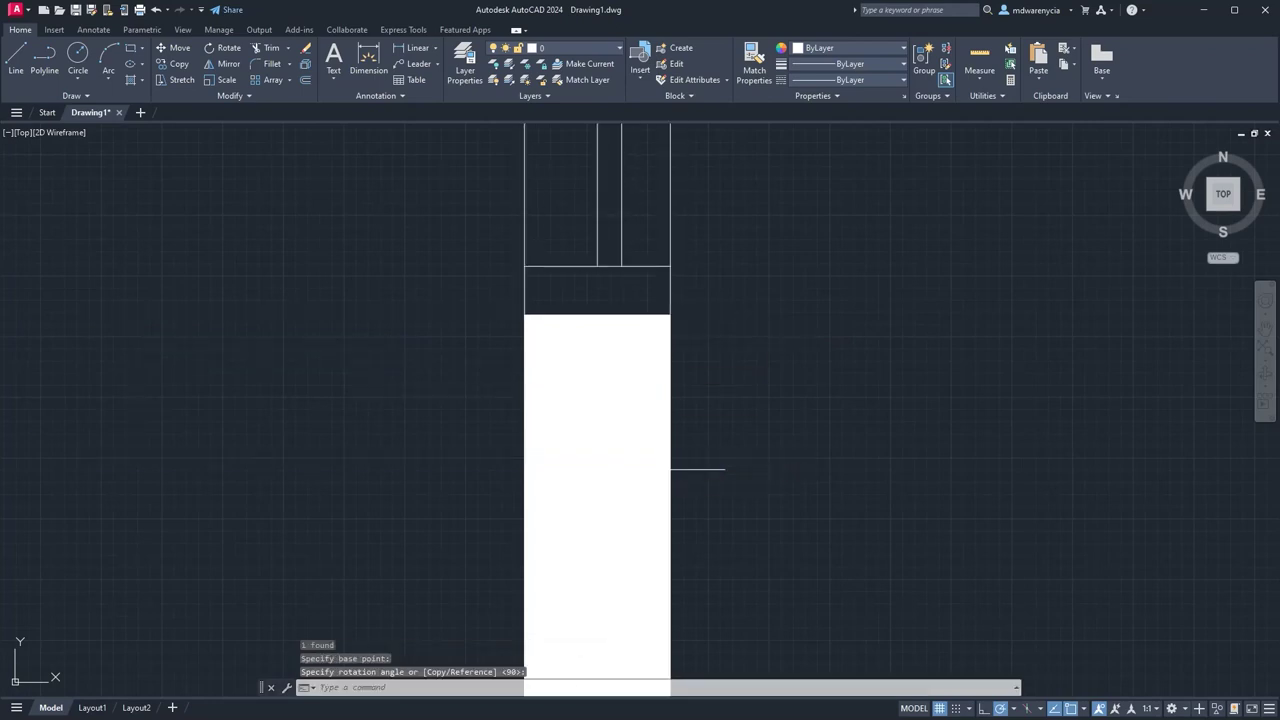
Copy the 2' slider block from its lower outer corner to the lower outer corner of the next opening up in the right exterior wall.
scroll(688, 480, down, 8)
scroll(691, 513, down, 7)
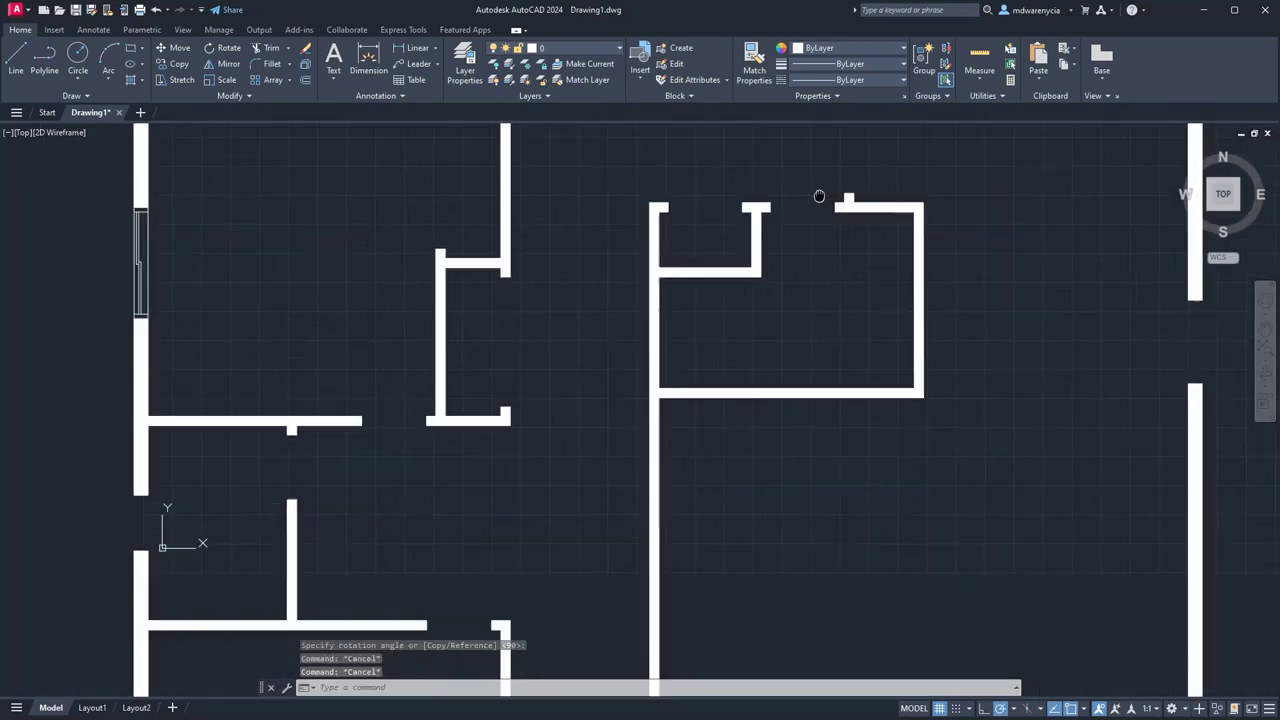
middle_drag(752, 380, 713, 500)
scroll(855, 292, up, 4)
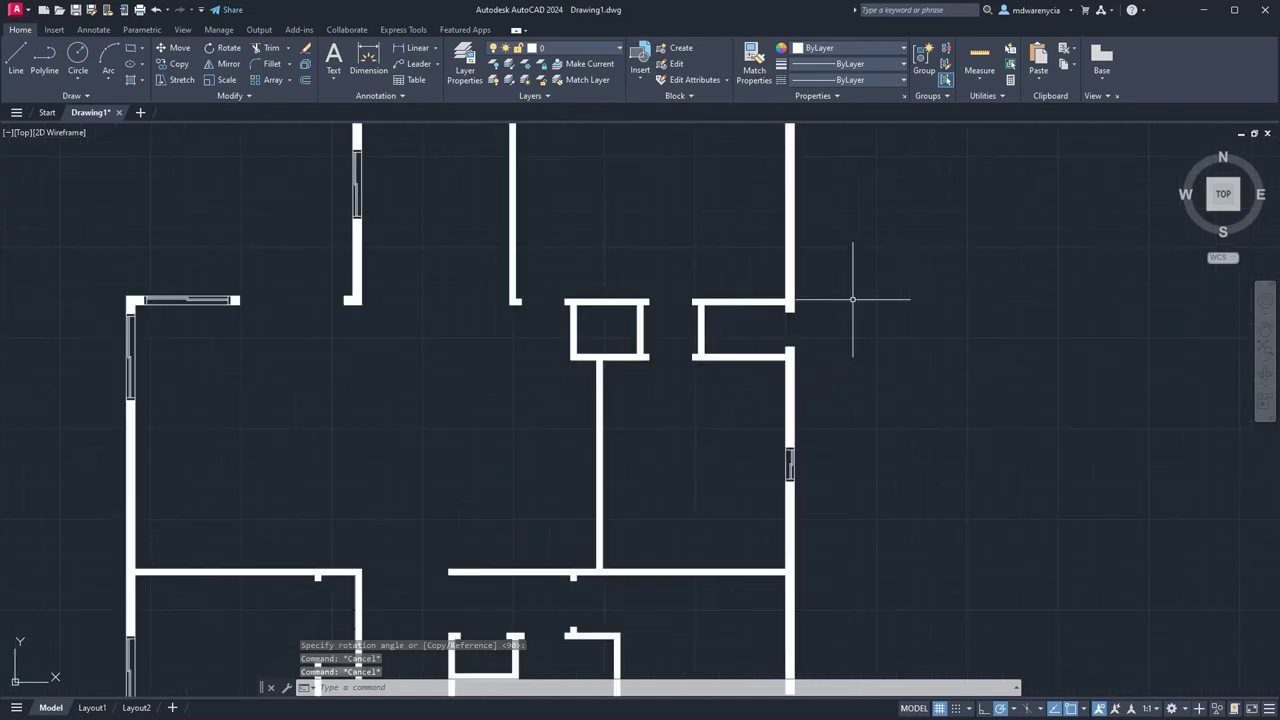
click(771, 455)
click(788, 460)
text(co)
key(Return)
scroll(794, 490, up, 5)
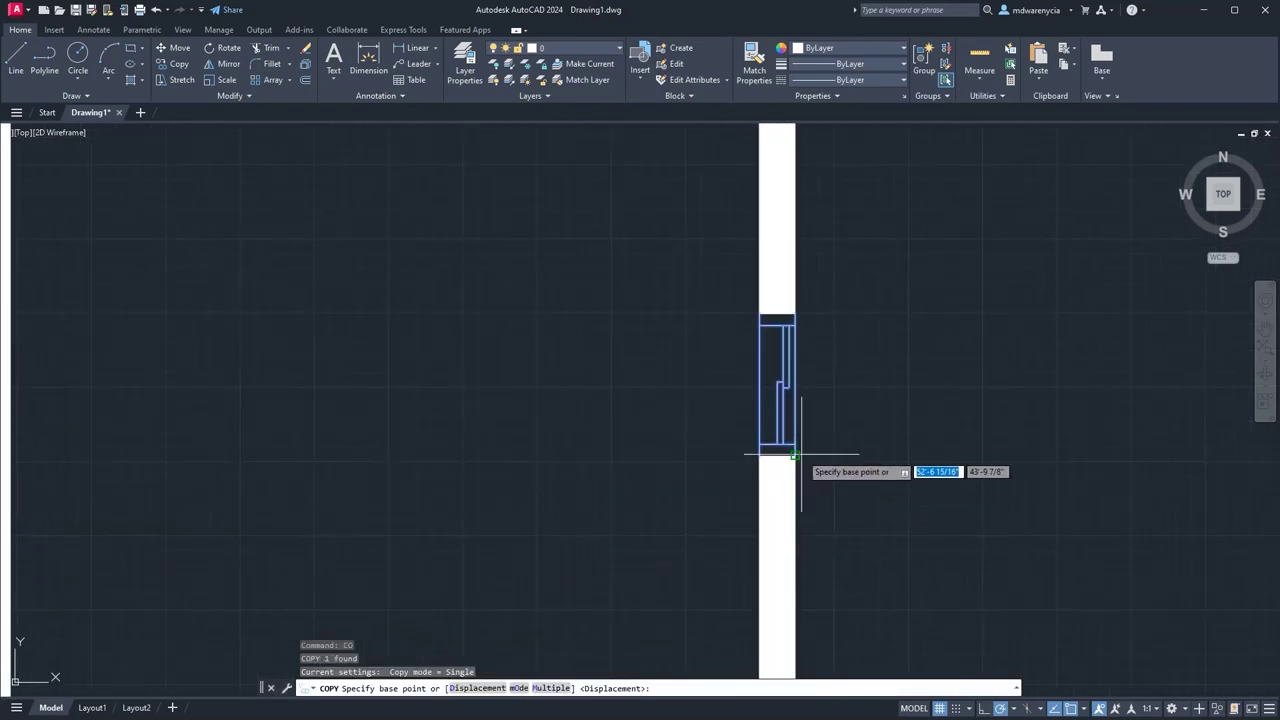
click(797, 454)
middle_drag(888, 308, 775, 686)
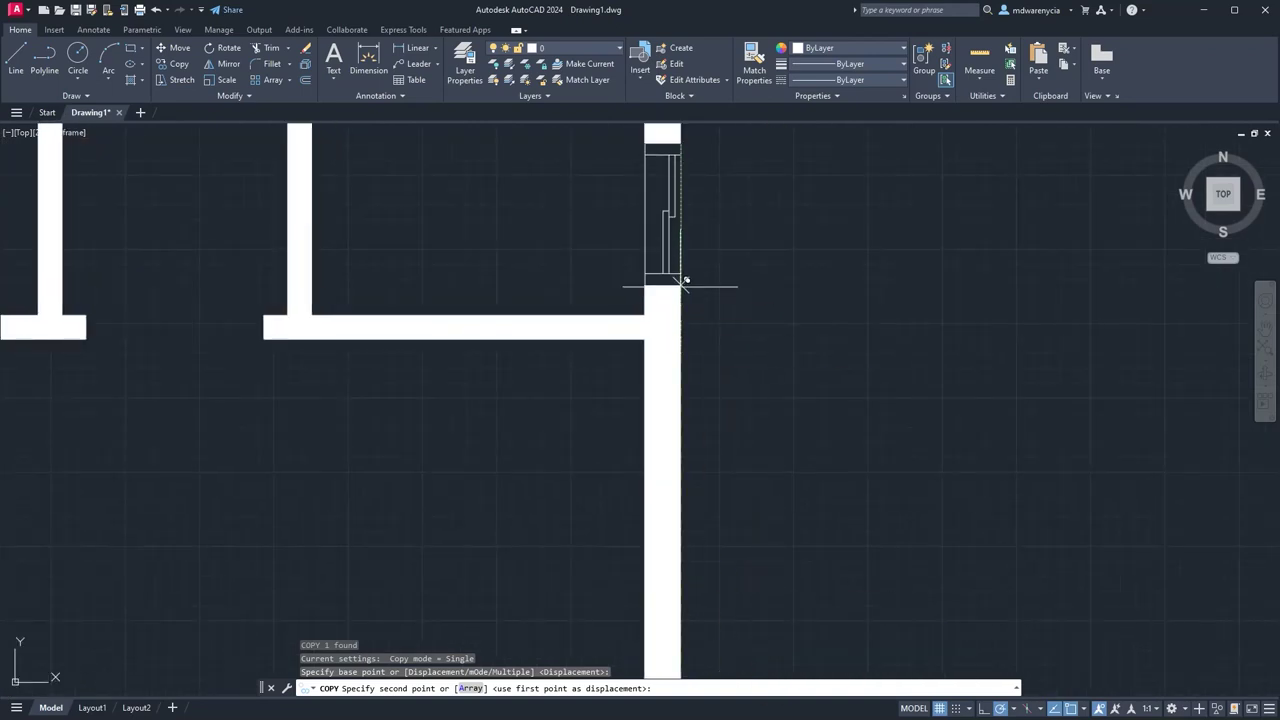
click(697, 290)
scroll(888, 541, down, 5)
scroll(677, 229, up, 6)
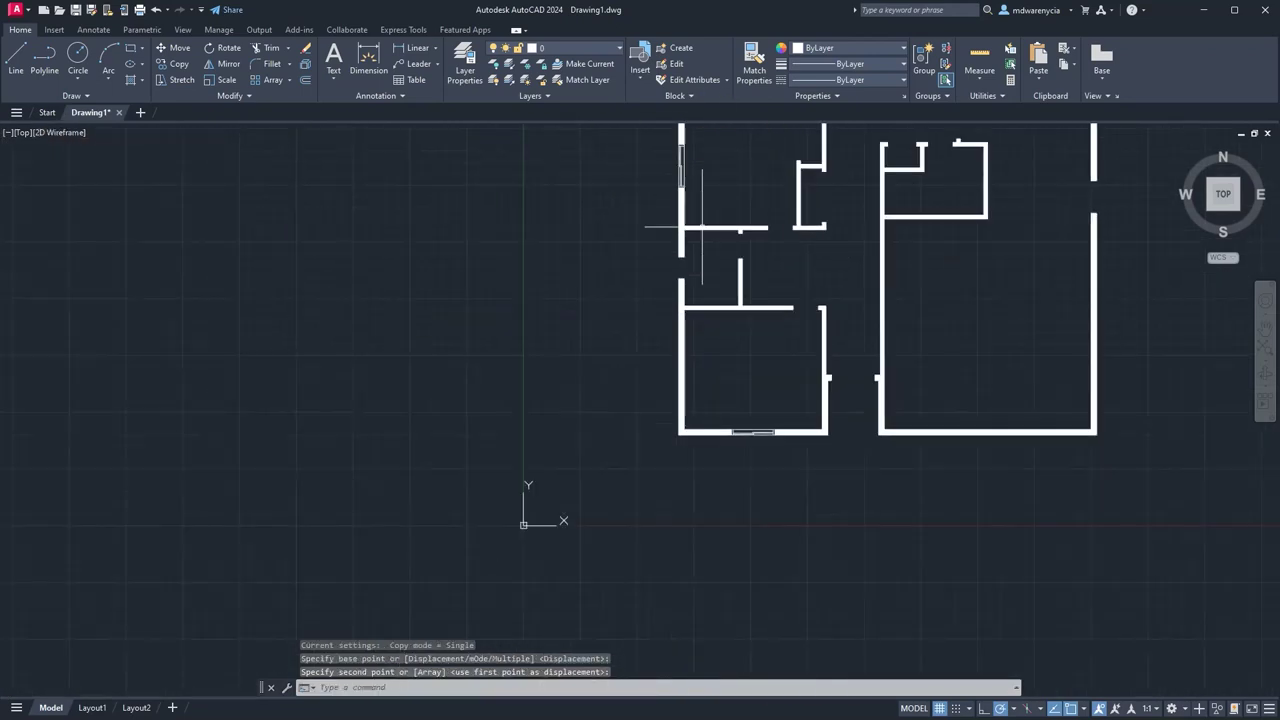
key(ctrl+v)
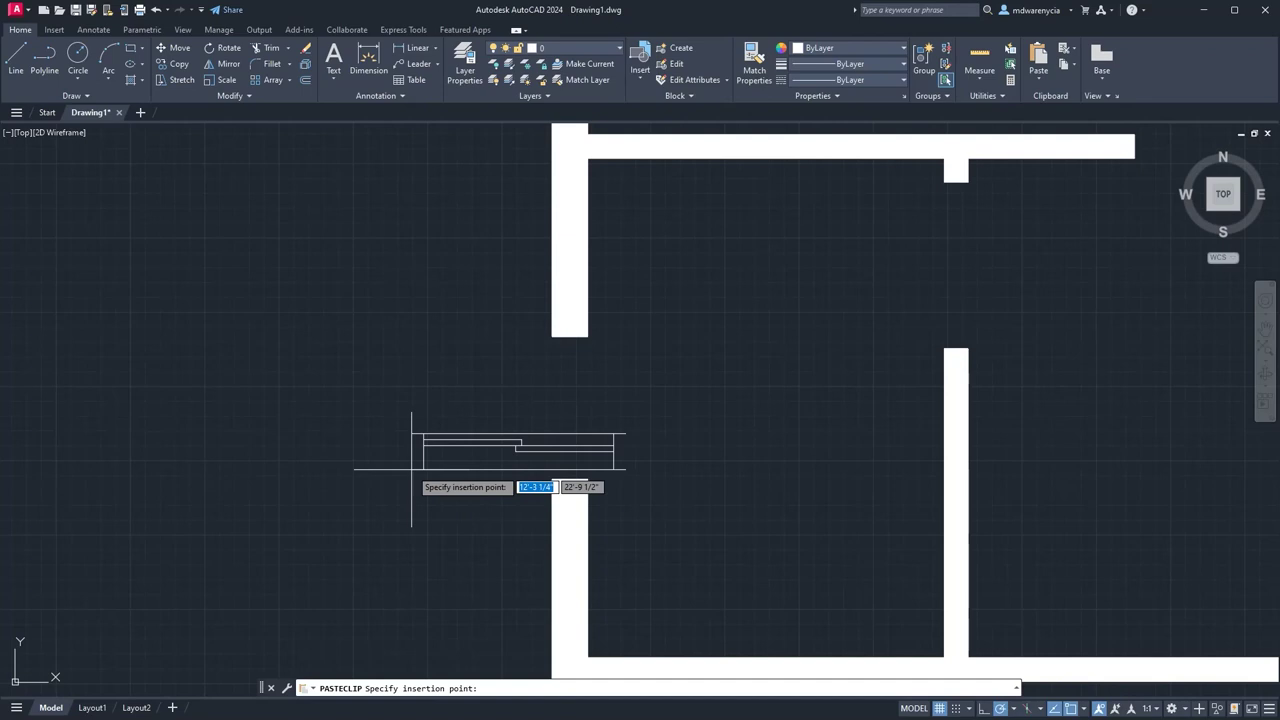
key(Escape)
scroll(414, 466, down, 6)
scroll(582, 381, up, 3)
middle_drag(362, 537, 689, 182)
scroll(493, 260, up, 6)
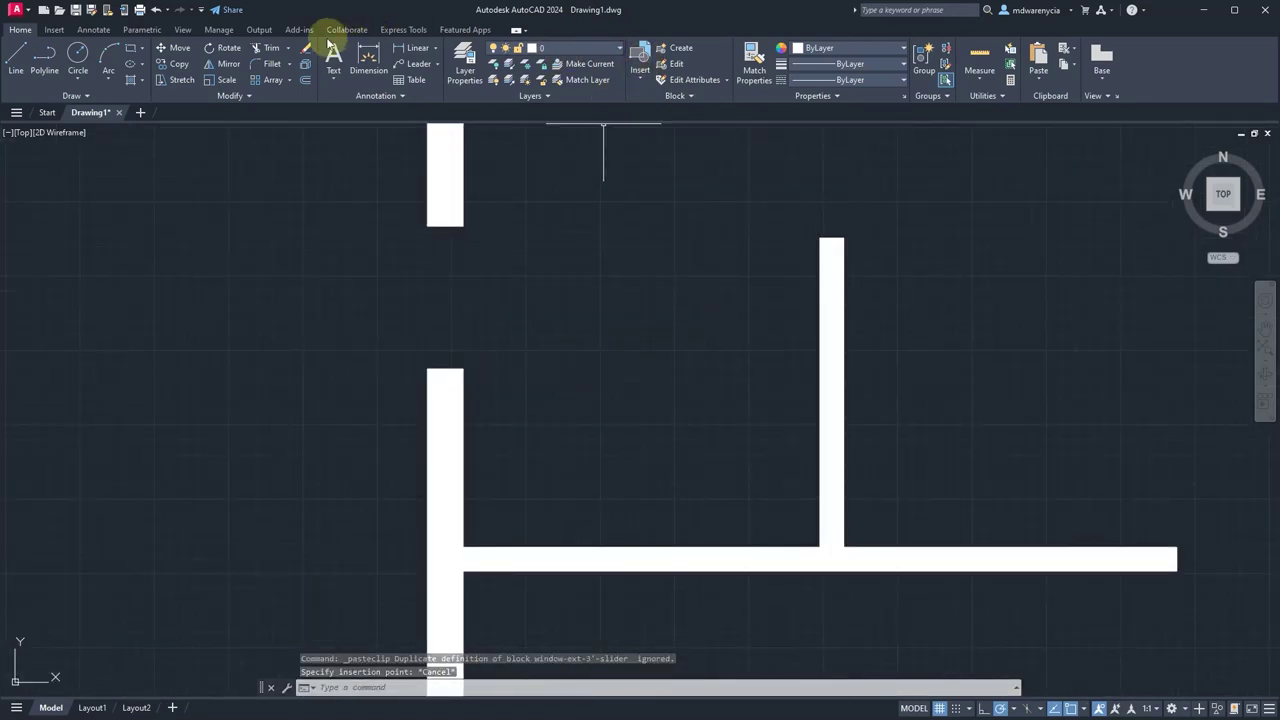
Insert the 2' slider block at the upper outer corner of the small left exterior wall opening, rotated upright to fit the wall.
click(638, 62)
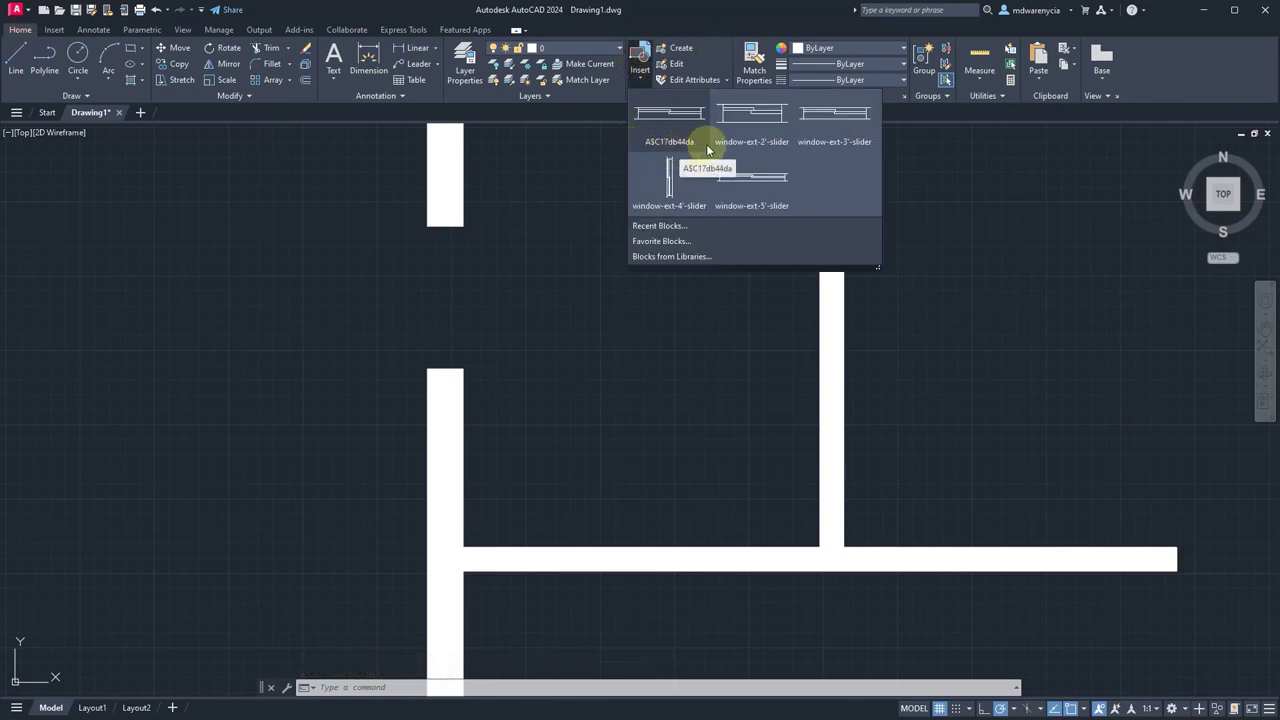
click(670, 188)
scroll(514, 337, up, 4)
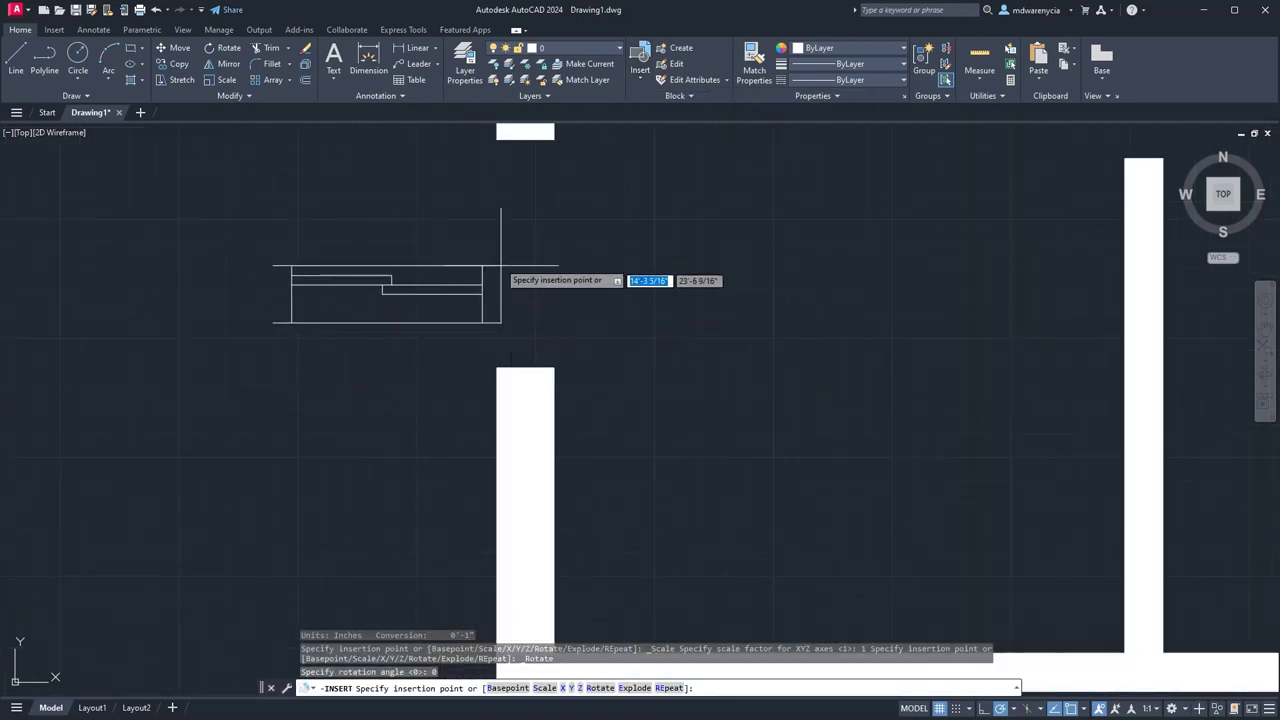
click(497, 141)
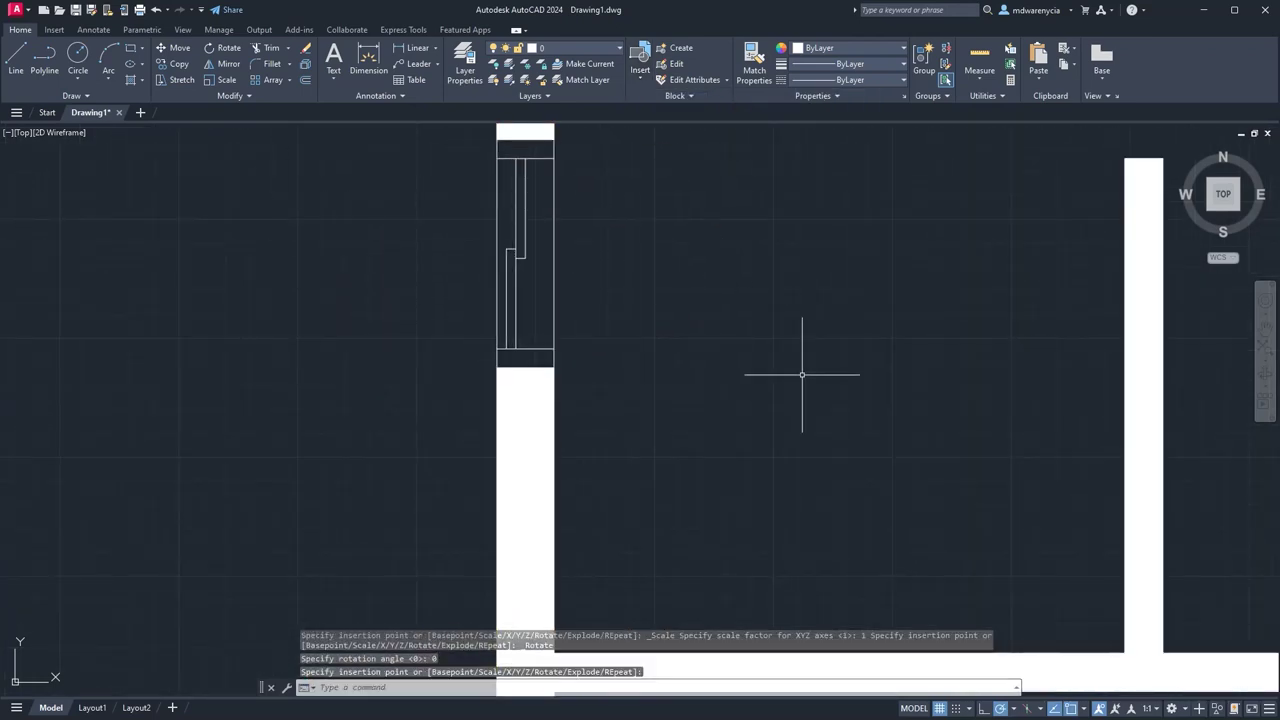
key(Escape)
key(Escape)
scroll(754, 379, down, 4)
mouse_move(726, 391)
middle_down()
mouse_move(366, 481)
mouse_move(441, 349)
mouse_move(437, 333)
middle_up()
scroll(366, 481, down, 4)
key(Return)
click(441, 321)
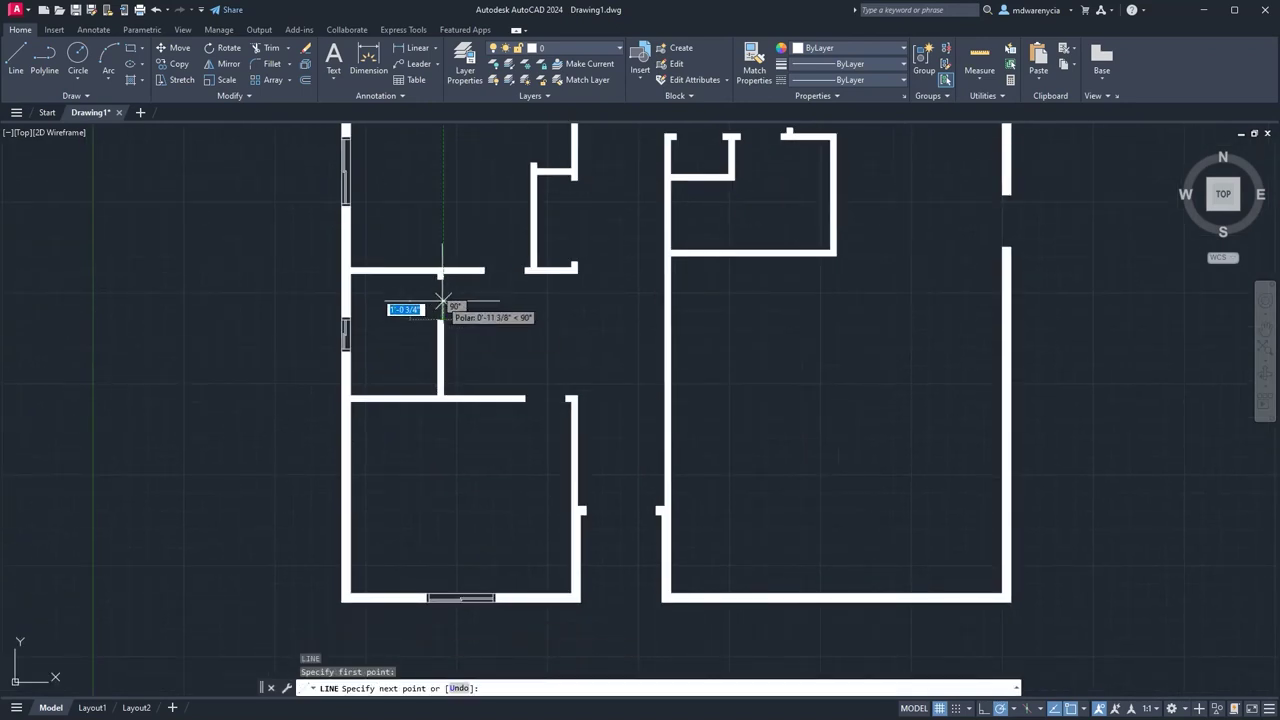
key(Escape)
Draw a rectangular door leaf 2'4" long and 1" thick extending right from the lower corner of the short interior wall stub.
scroll(437, 279, up, 5)
key(Return)
click(443, 244)
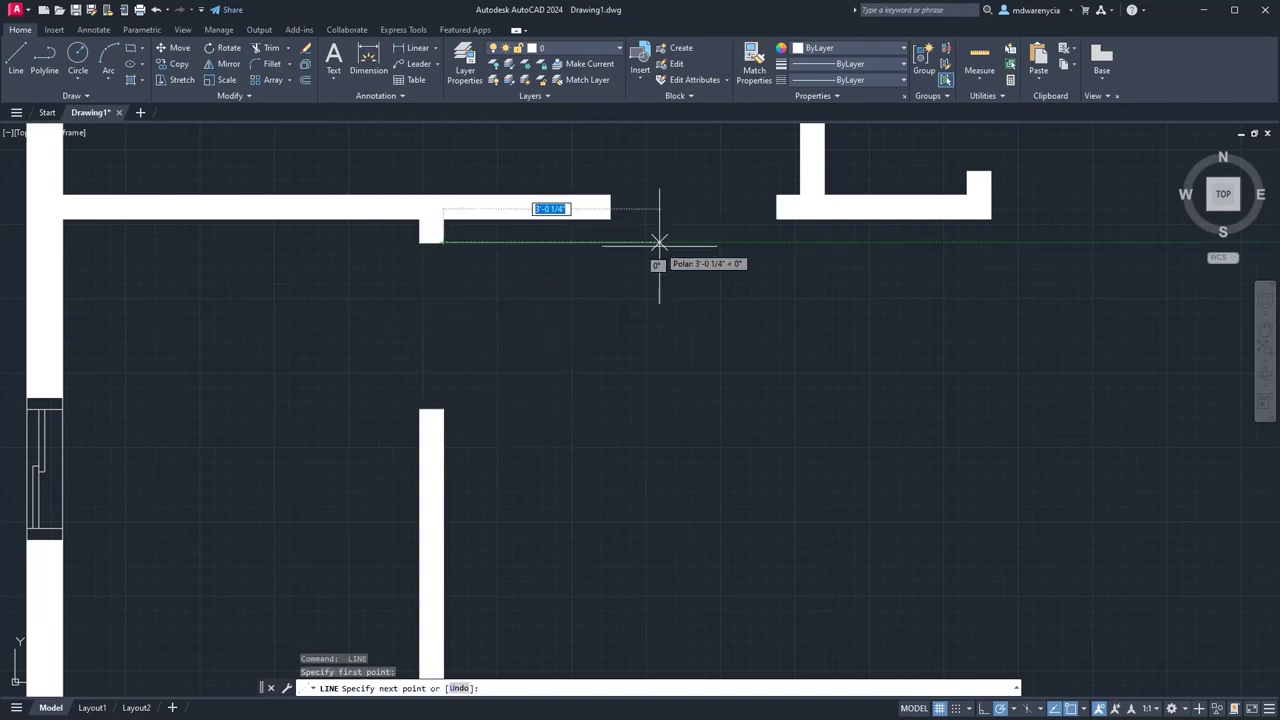
key(Return)
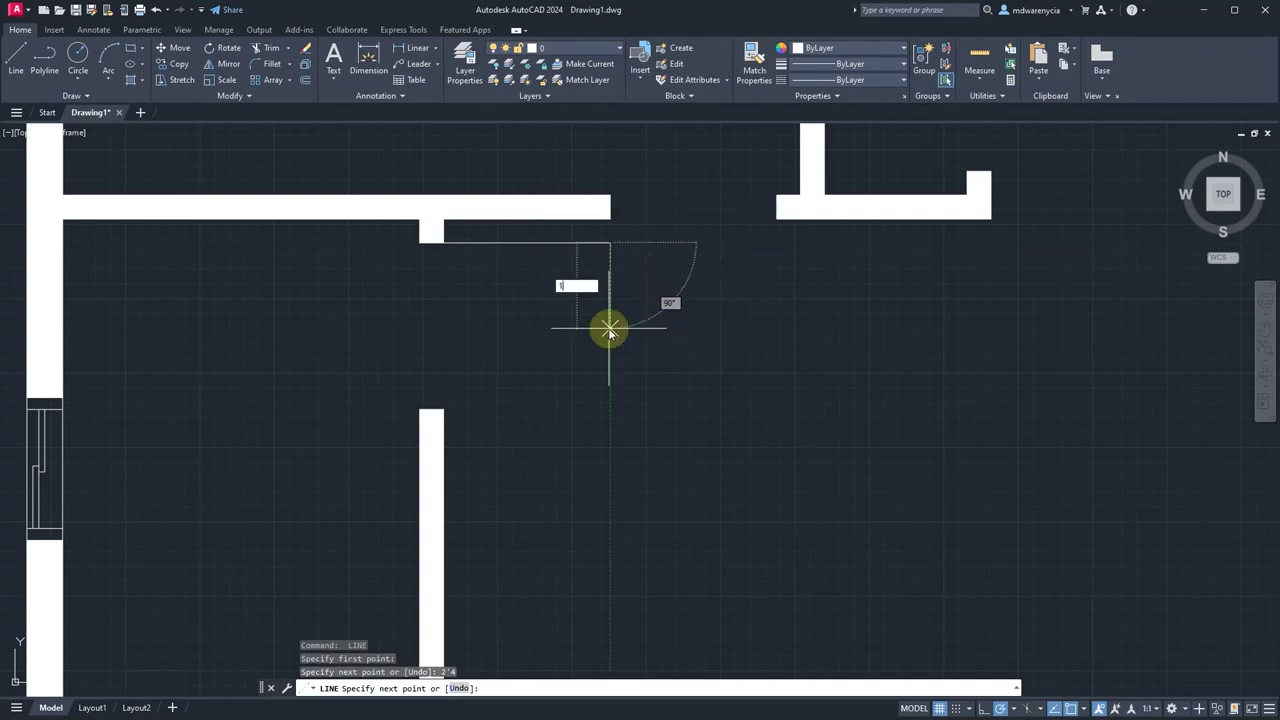
key(Return)
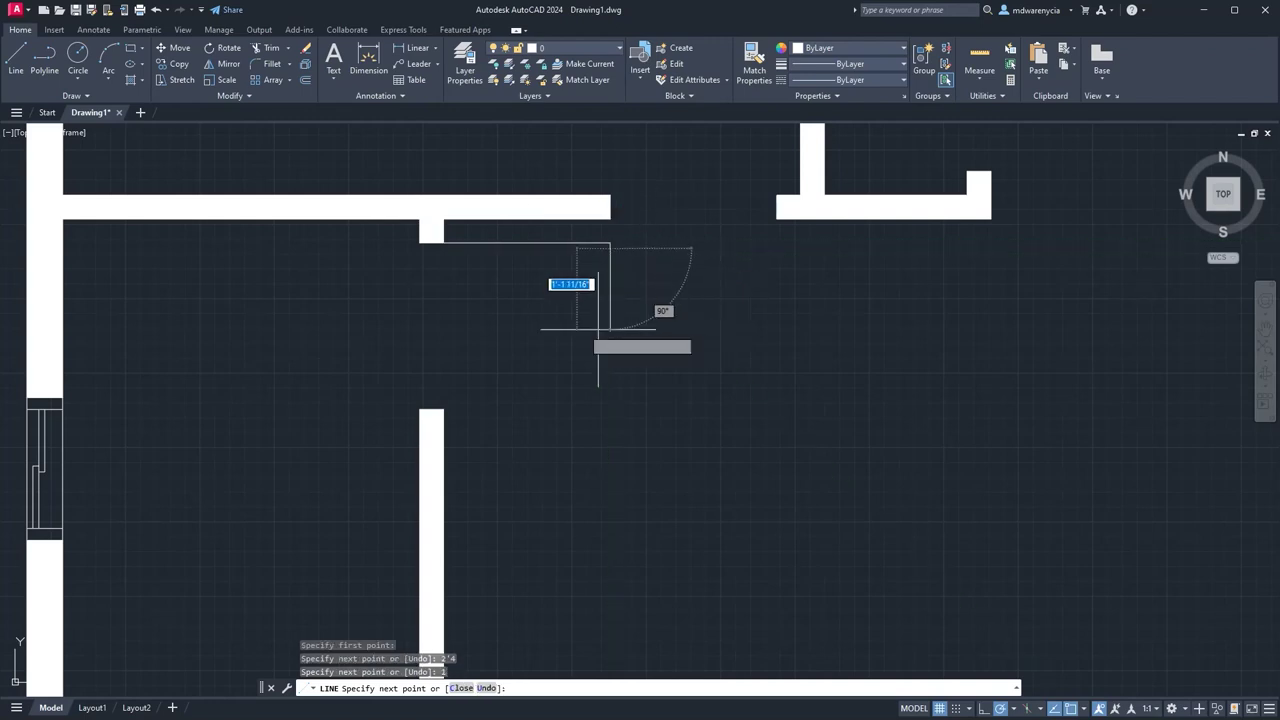
click(443, 241)
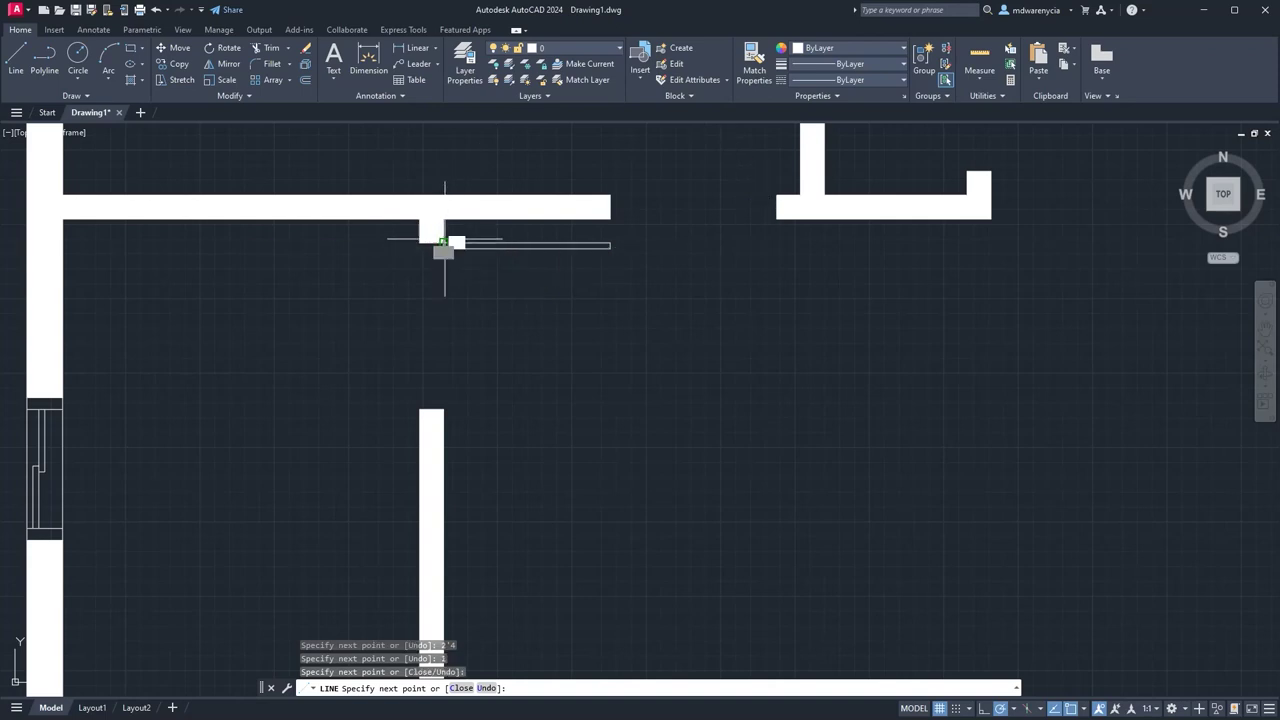
key(Escape)
Draw the door swing as a Start, Center, Angle arc from the lower wall end, centred on the leaf's lower hinge corner, ending at the leaf's tip.
click(117, 77)
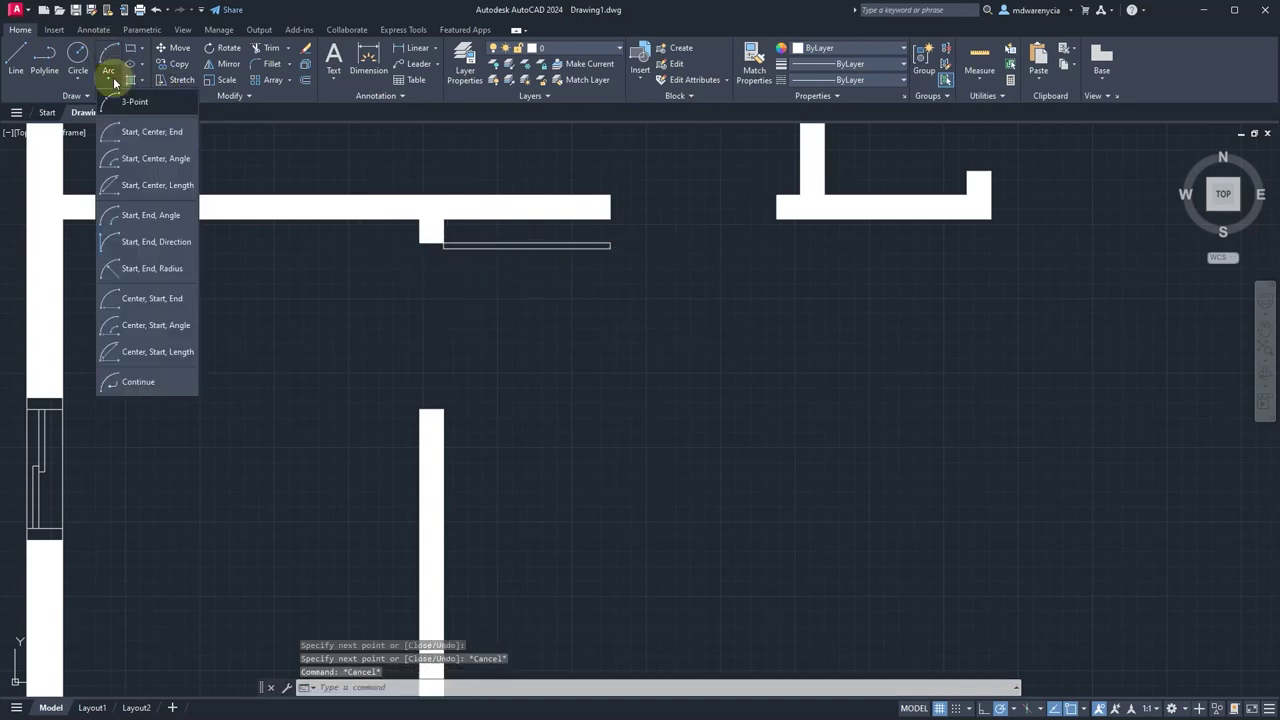
click(150, 158)
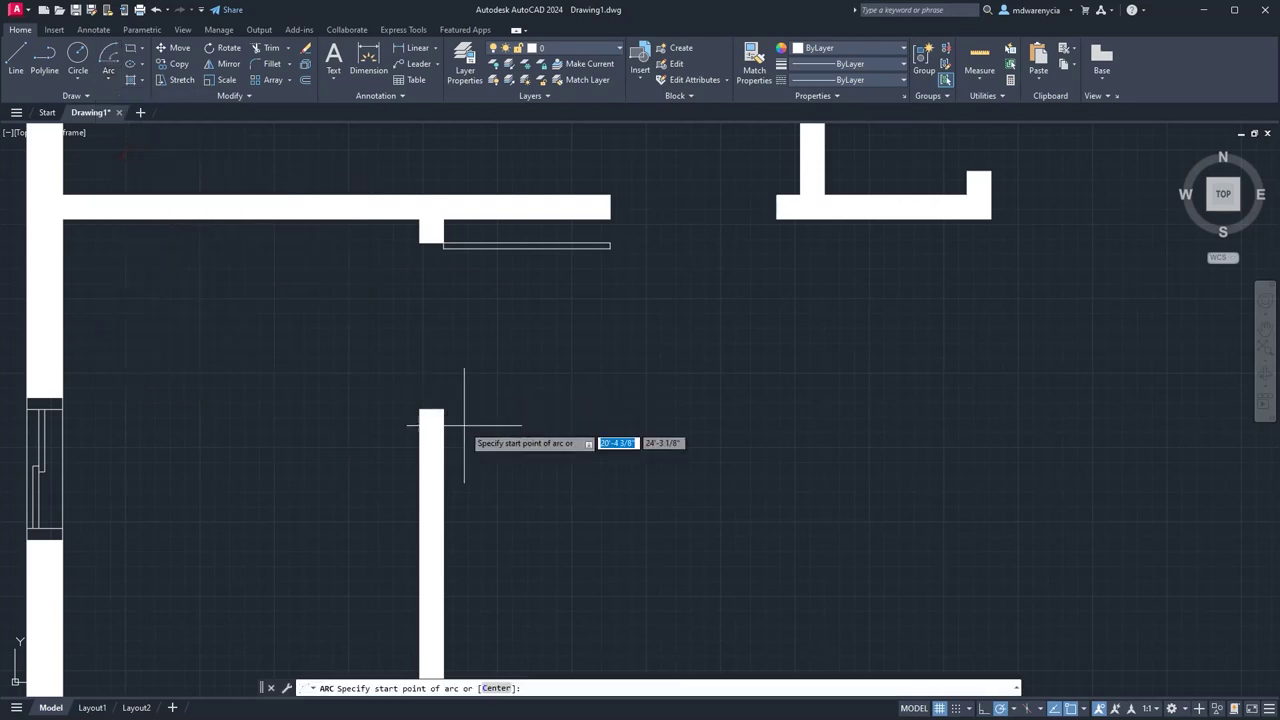
click(443, 408)
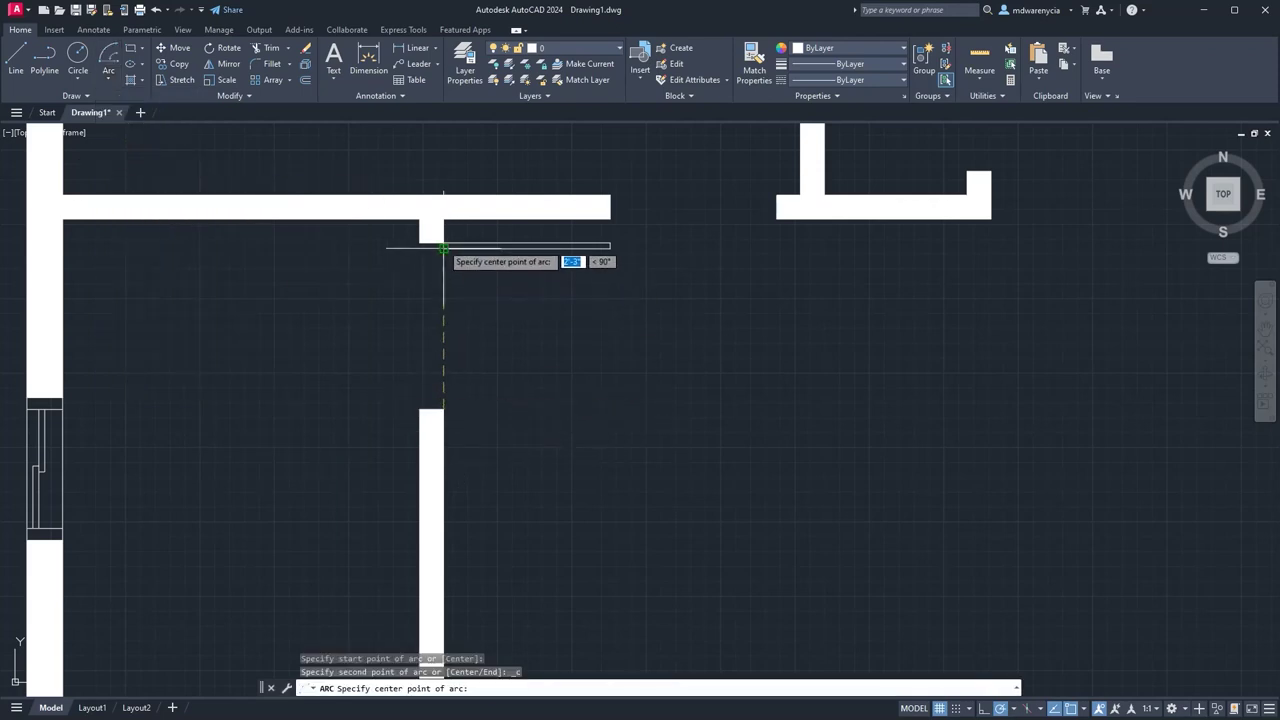
click(443, 245)
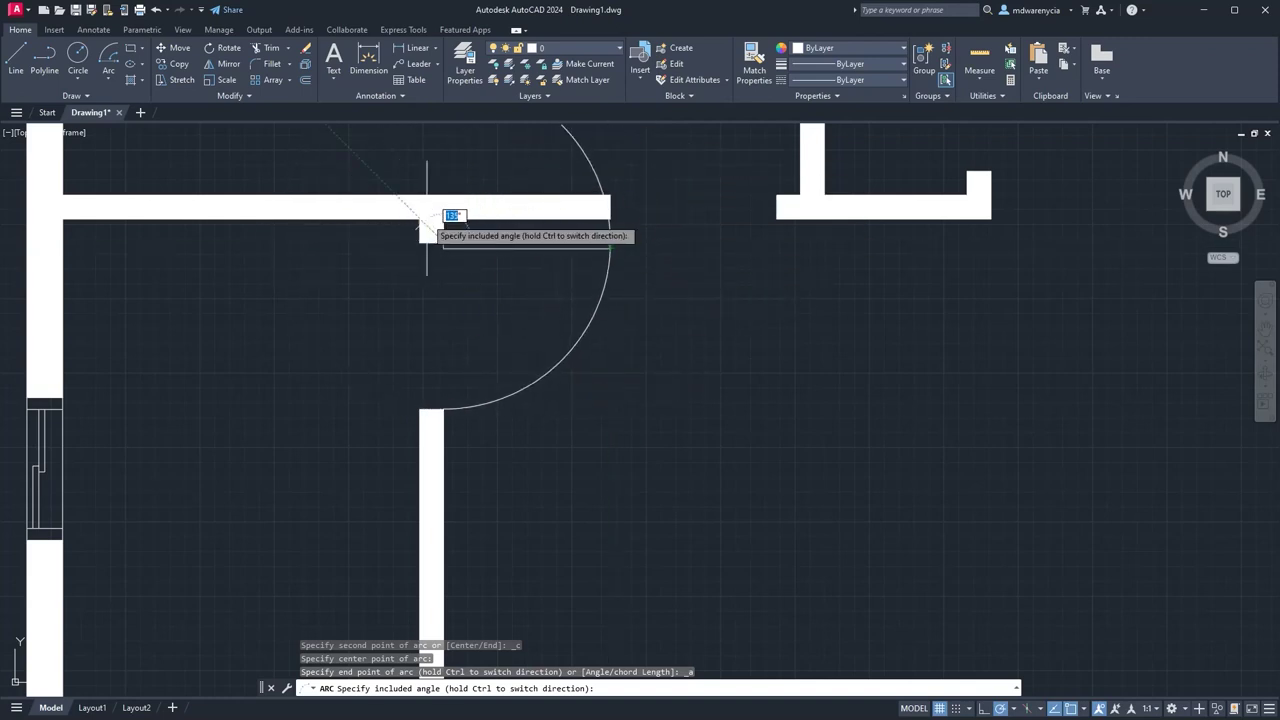
click(444, 156)
key(Escape)
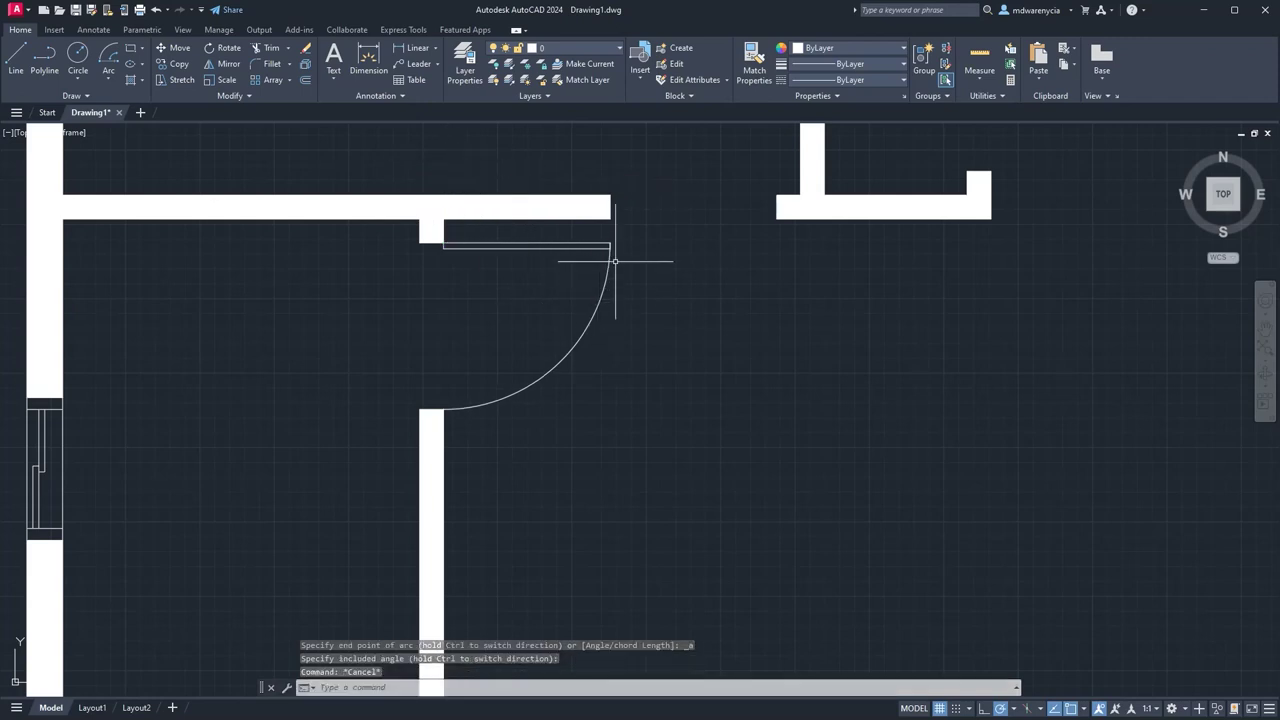
scroll(614, 257, up, 5)
click(605, 238)
key(Escape)
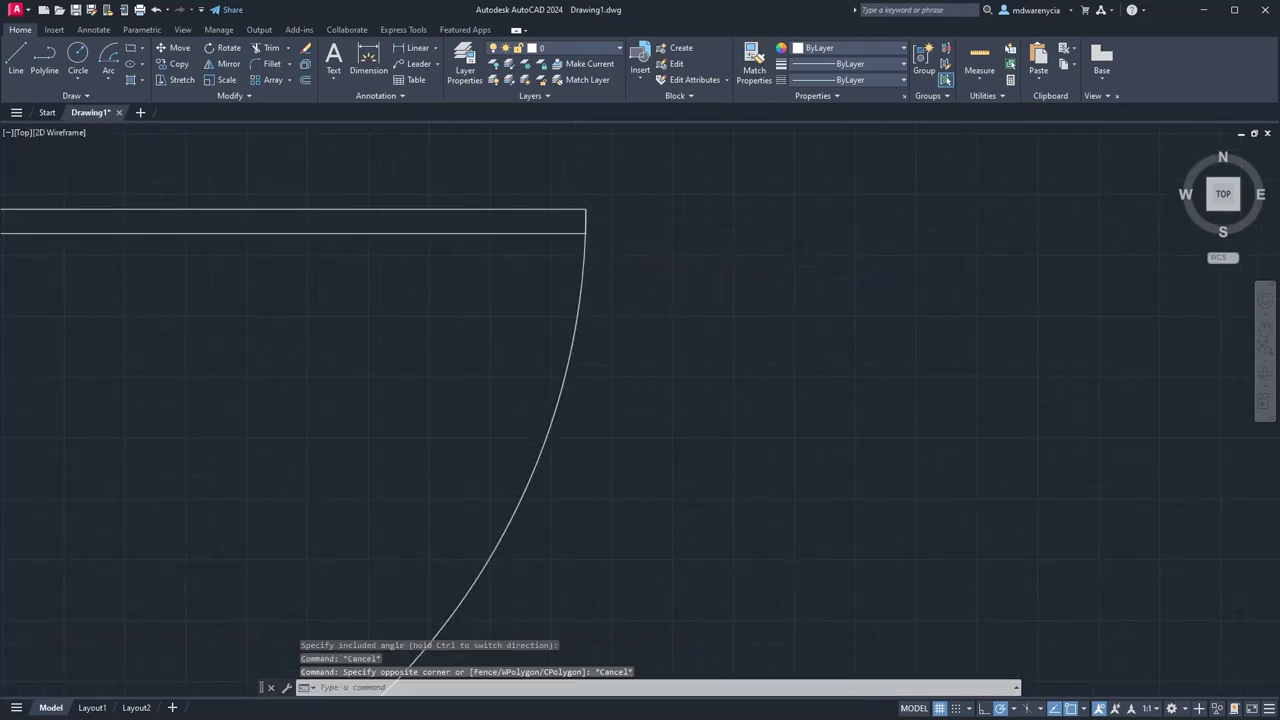
Define the door leaf lines and swing arc as block "door-interior-2'4-single" with its base point at the leaf's upper hinge corner.
scroll(640, 270, down, 4)
click(664, 406)
click(512, 250)
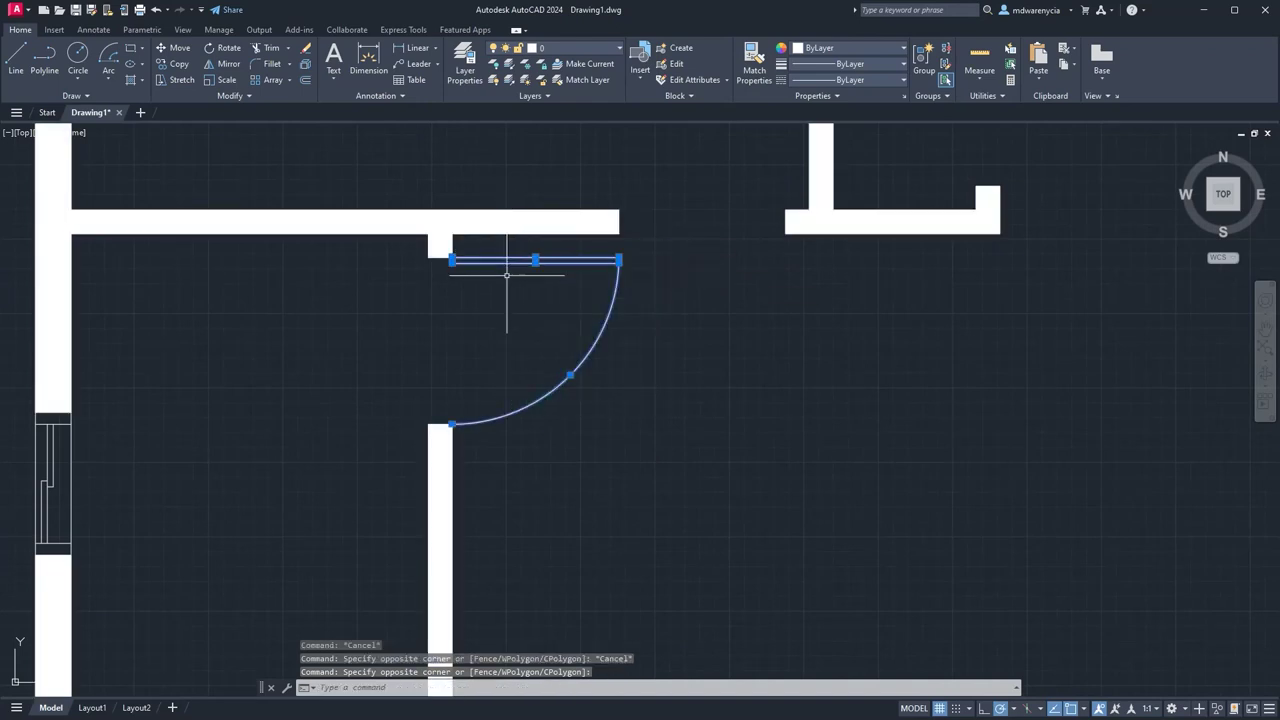
scroll(457, 253, up, 8)
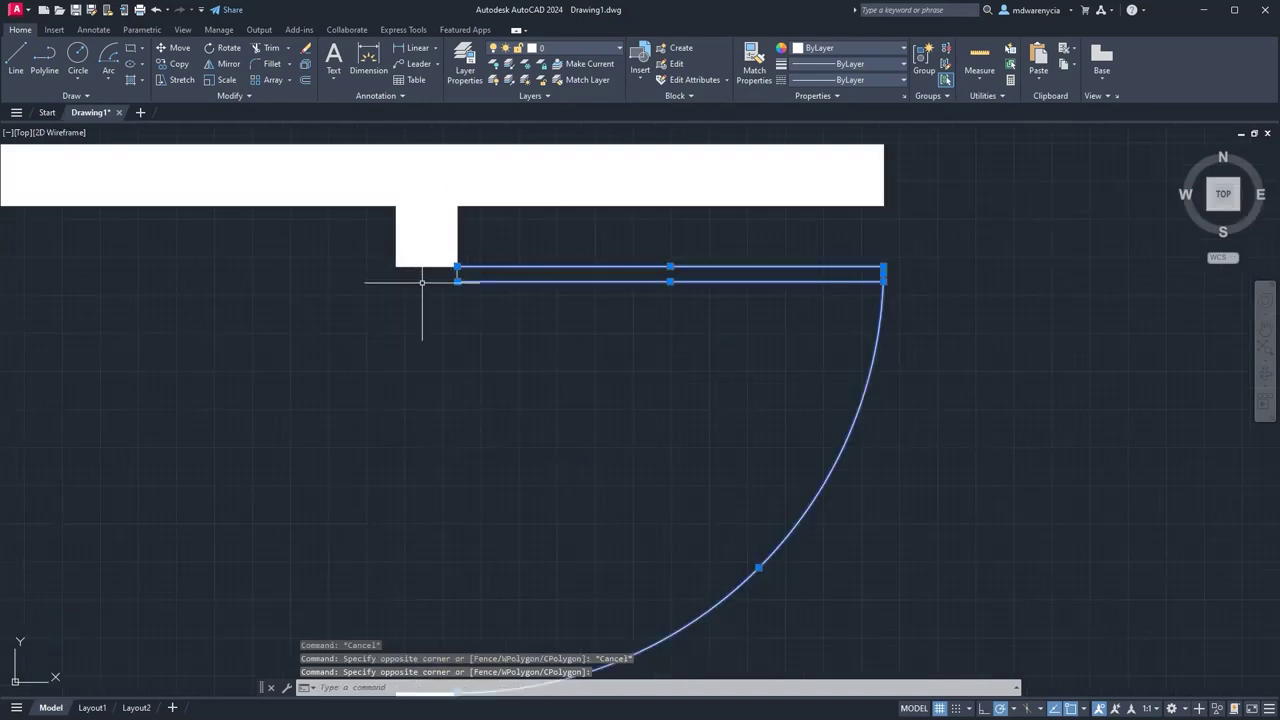
click(501, 248)
click(540, 392)
scroll(548, 398, down, 6)
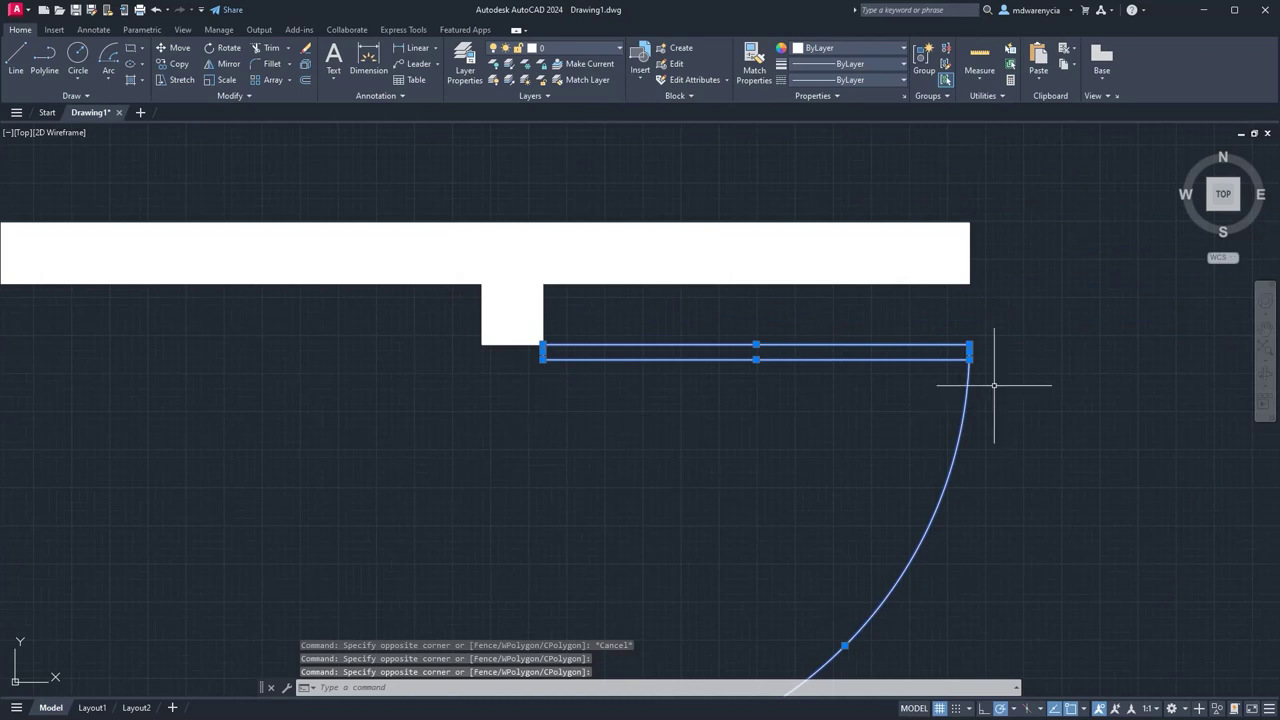
scroll(994, 384, up, 9)
scroll(700, 310, down, 15)
scroll(702, 325, up, 2)
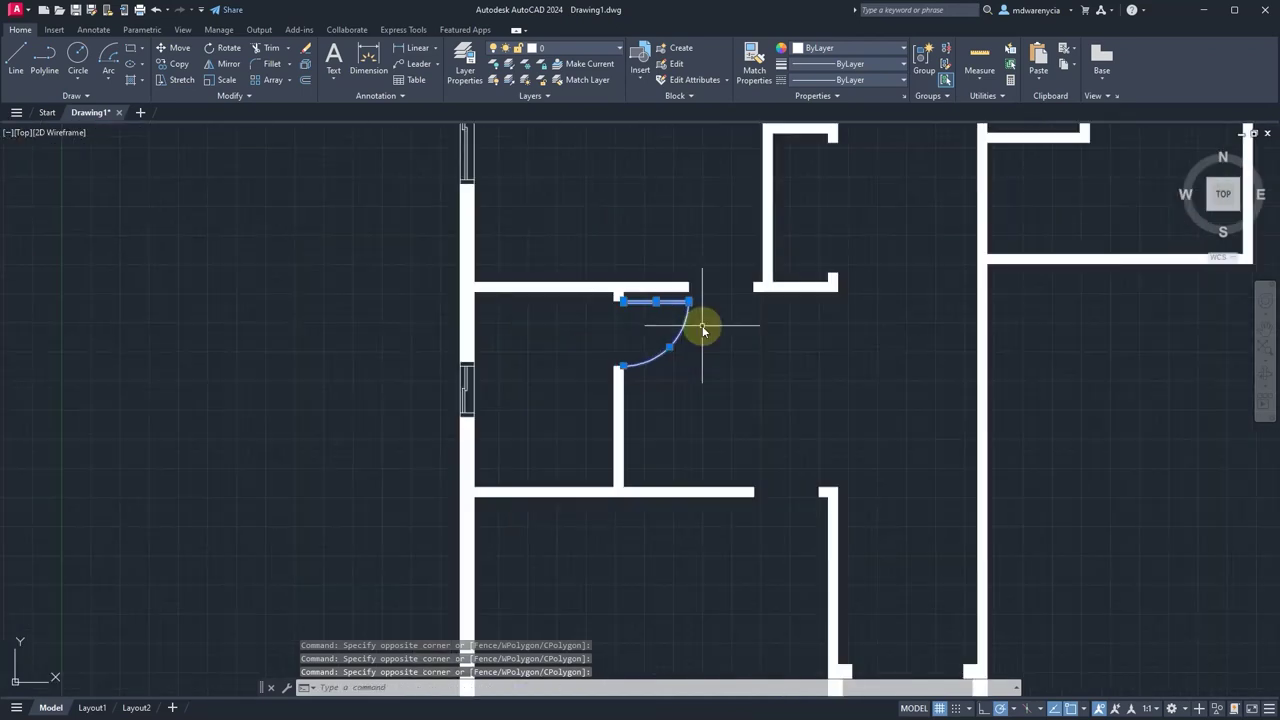
key(Return)
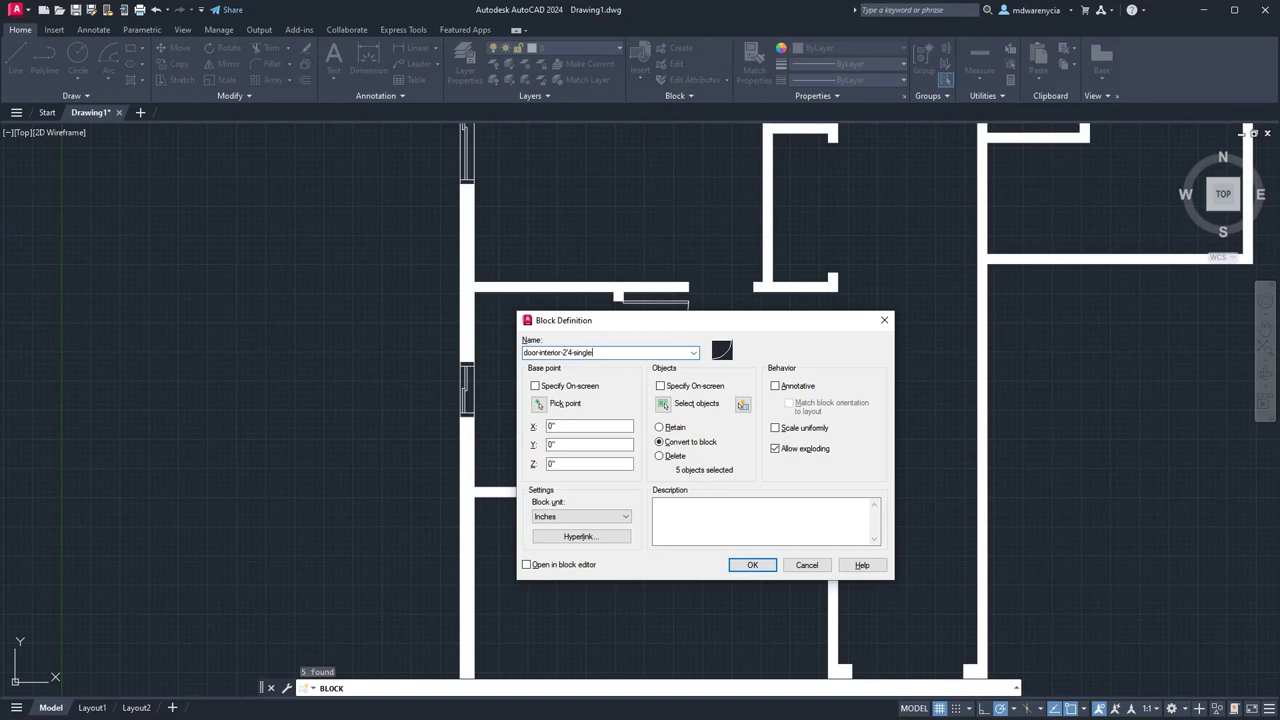
click(538, 403)
scroll(614, 280, up, 10)
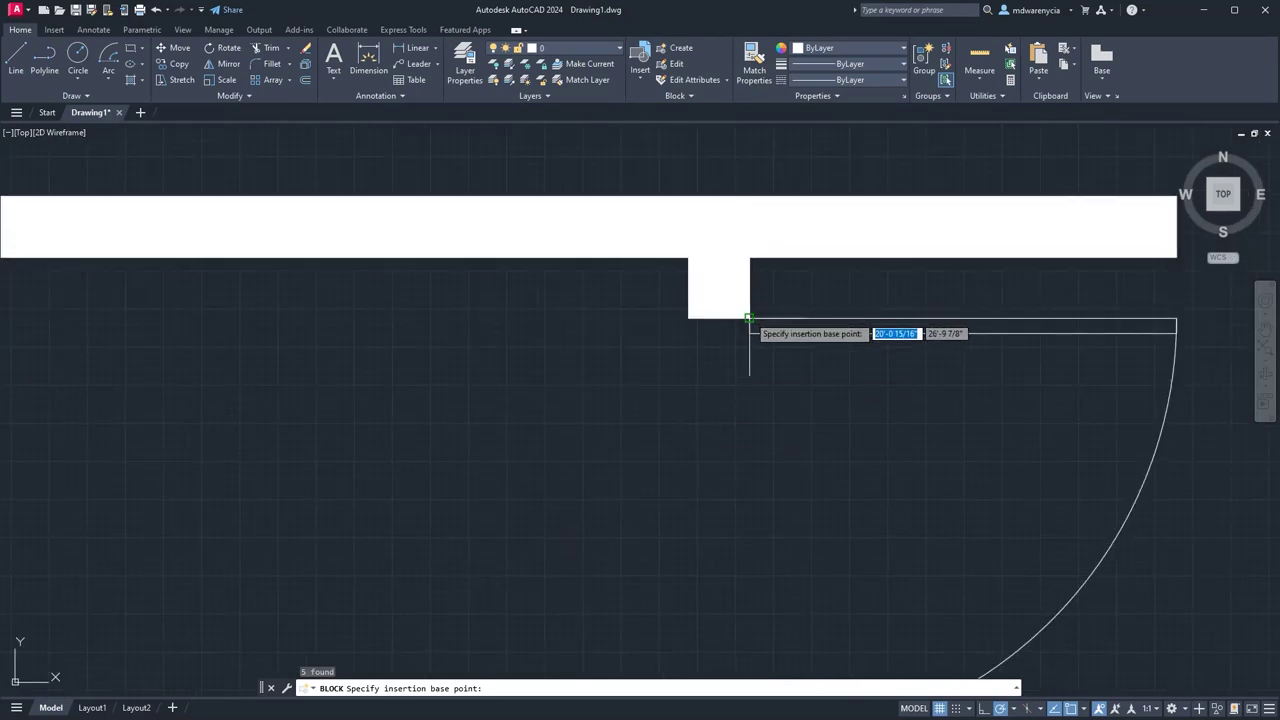
click(750, 318)
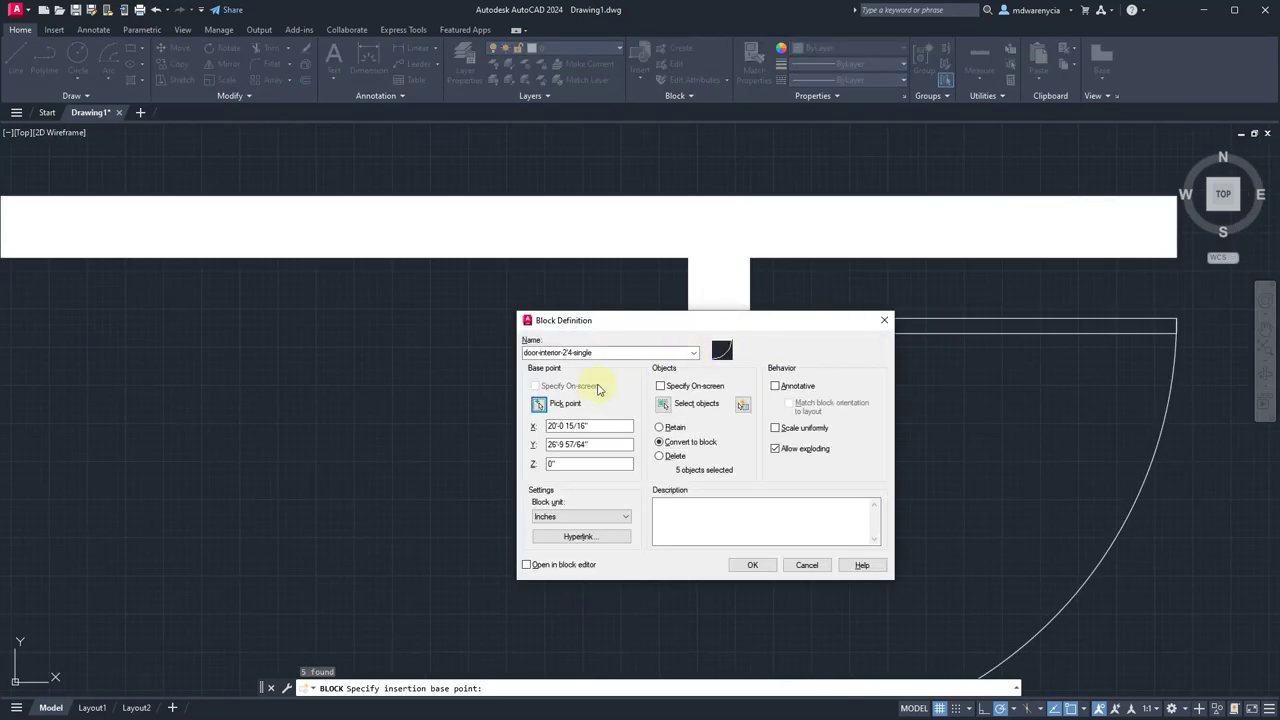
click(752, 565)
Insert the door-interior-2'4-single block at the right jamb of the adjacent horizontal wall opening, rotated so the leaf stands upright into the room above.
scroll(700, 480, down, 10)
scroll(700, 480, up, 6)
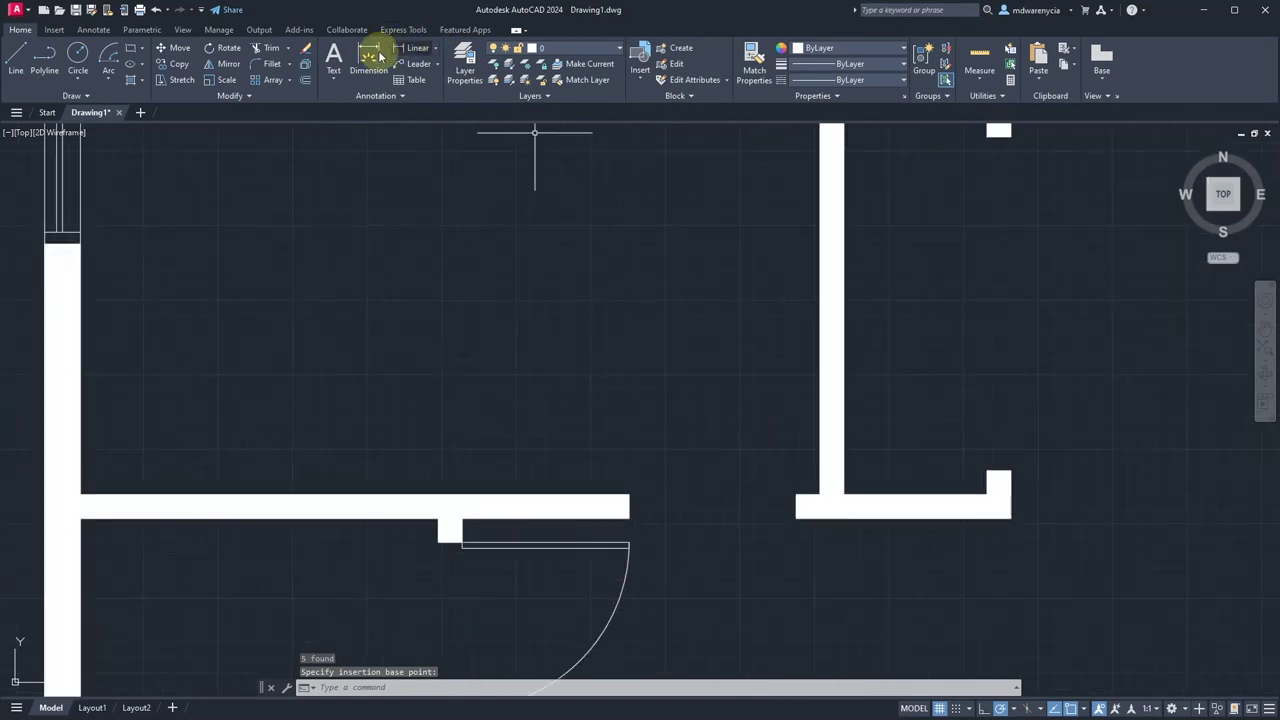
click(648, 57)
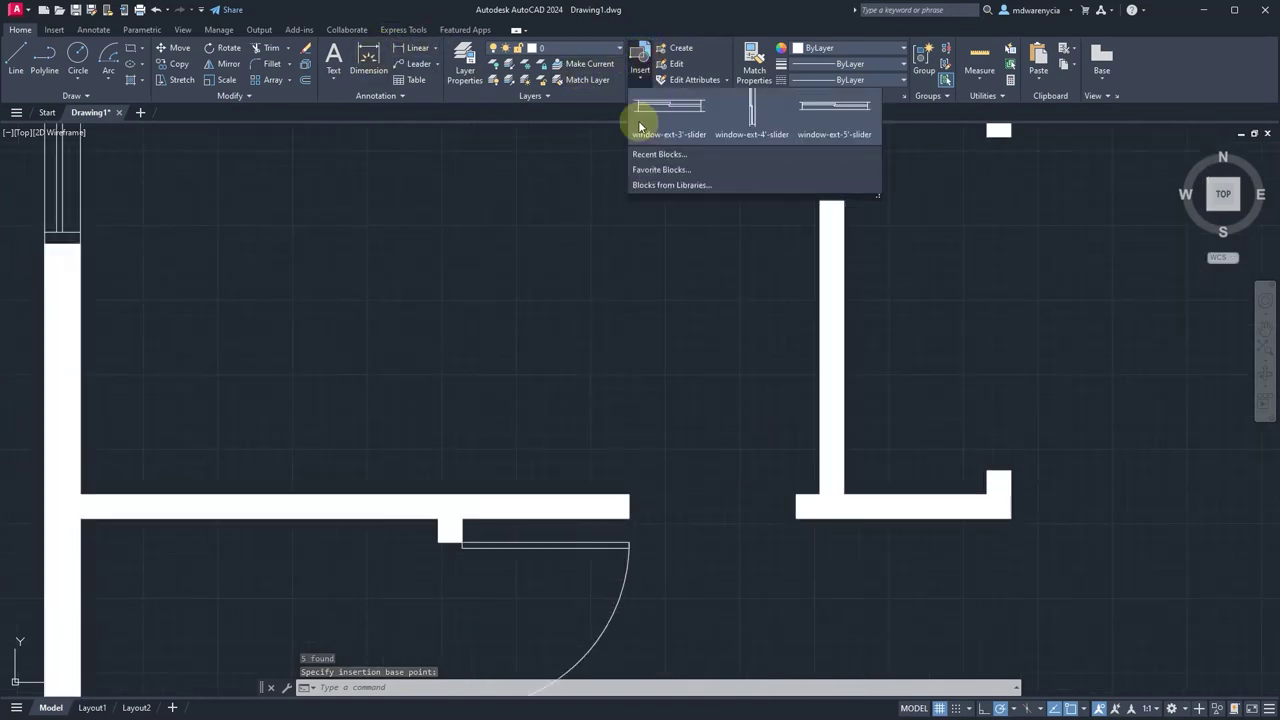
click(735, 122)
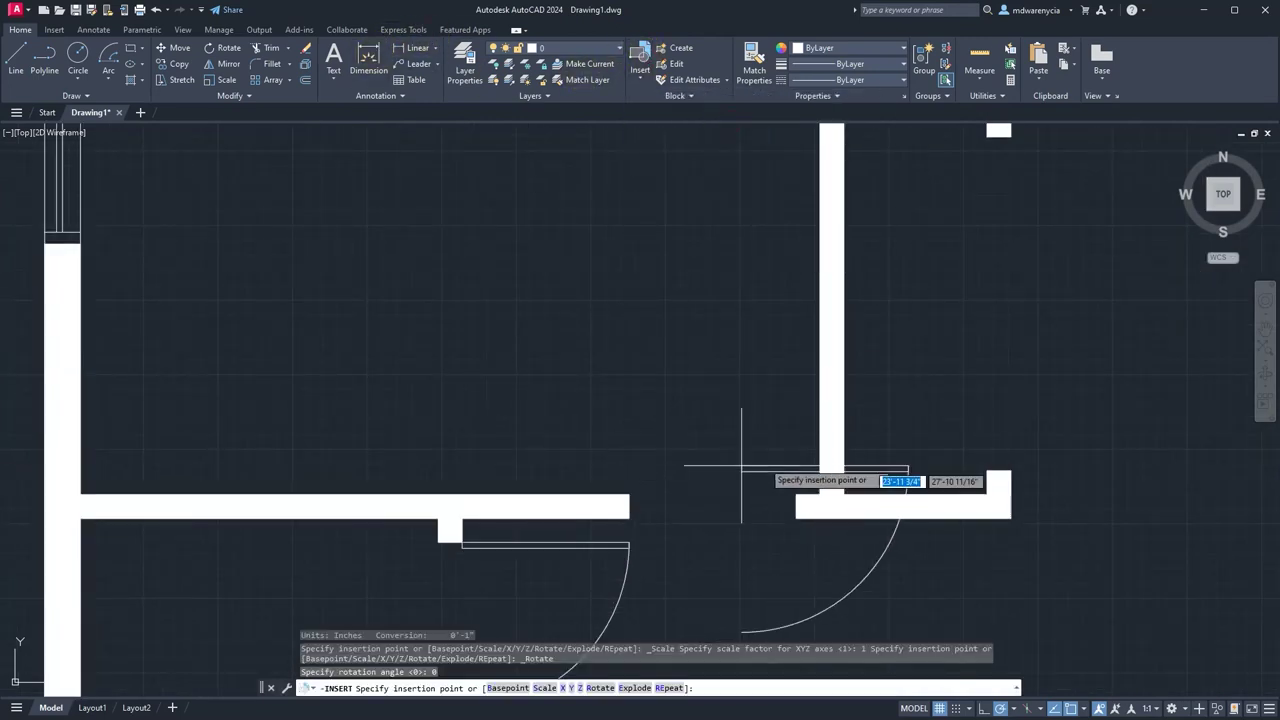
click(795, 490)
scroll(545, 470, down, 5)
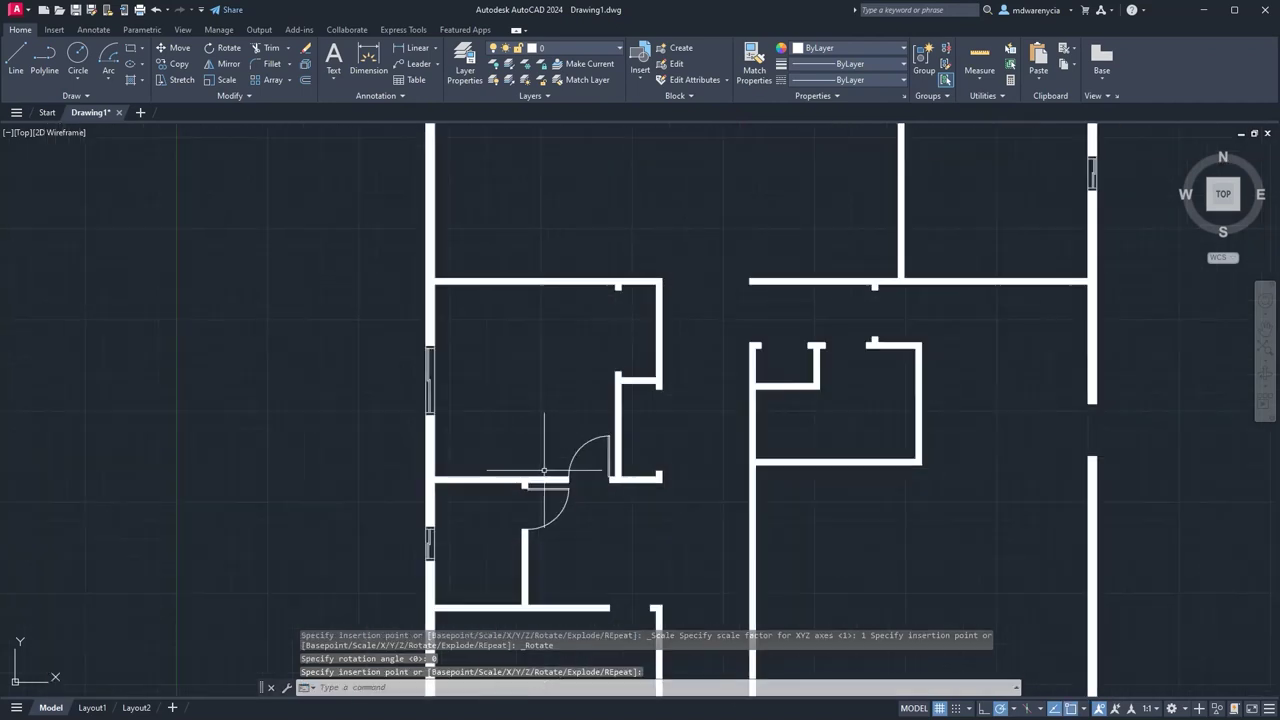
key(Escape)
key(Return)
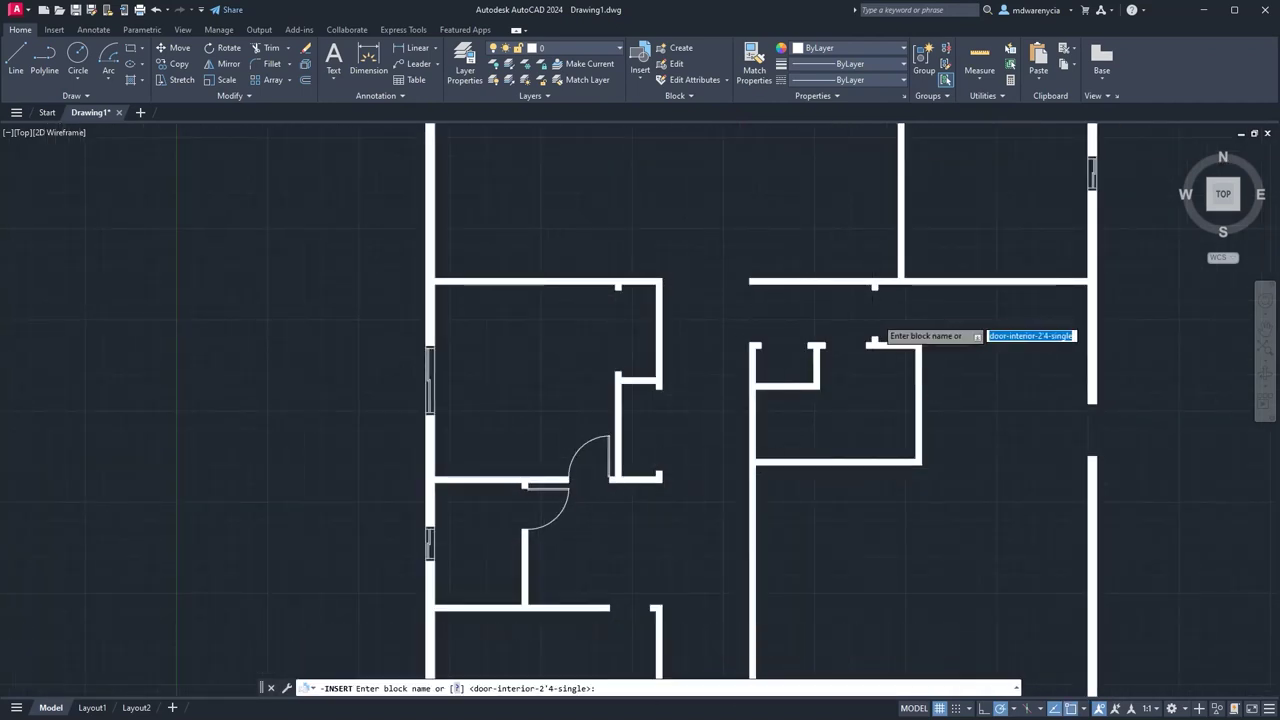
scroll(871, 214, up, 5)
key(Escape)
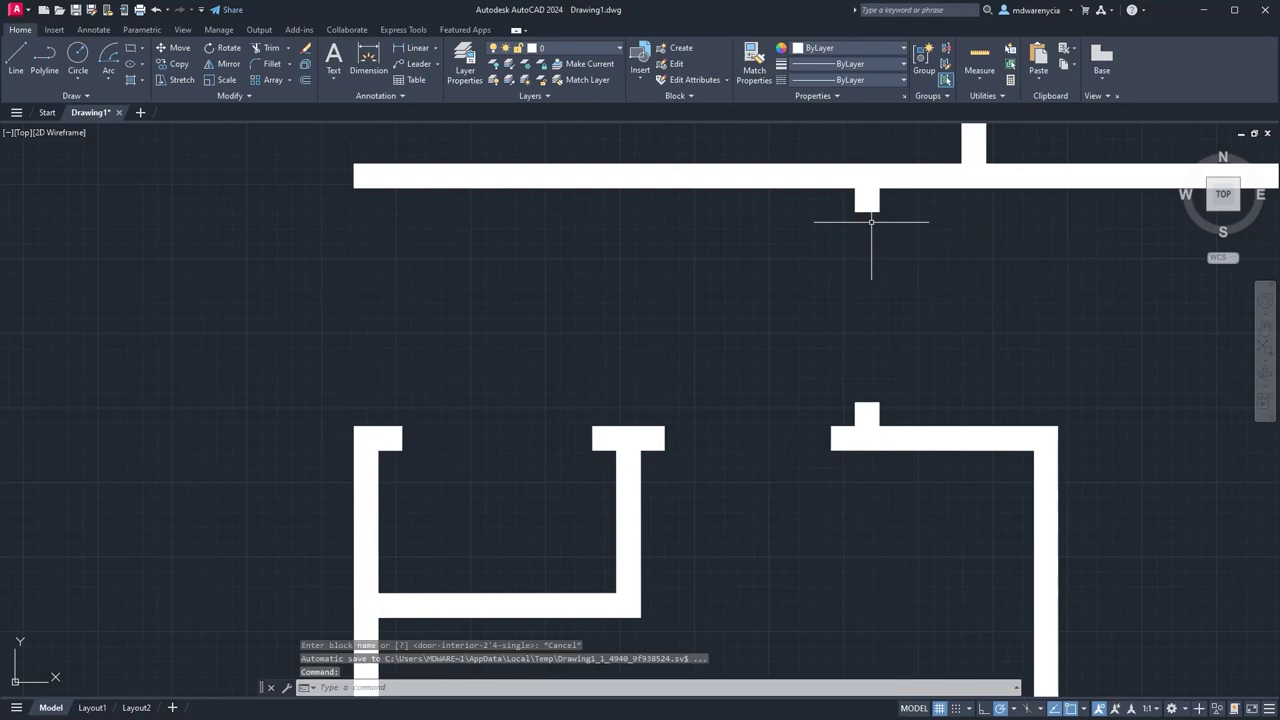
click(640, 68)
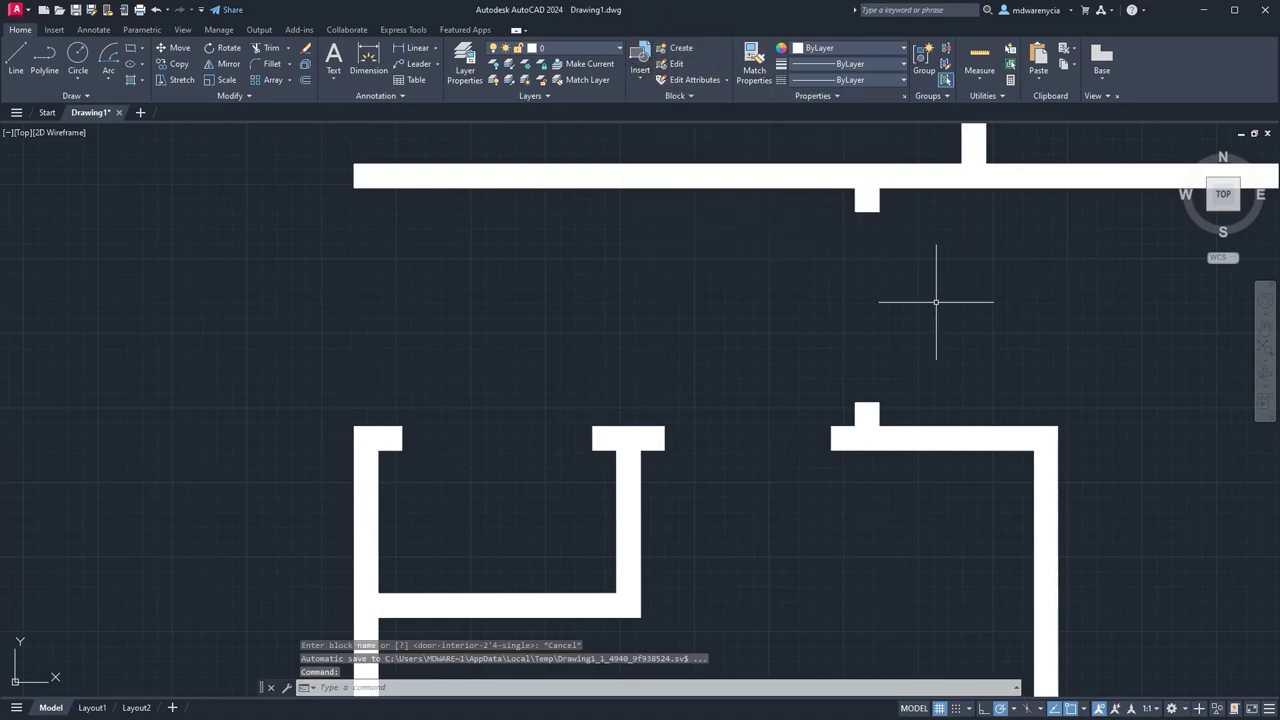
key(Return)
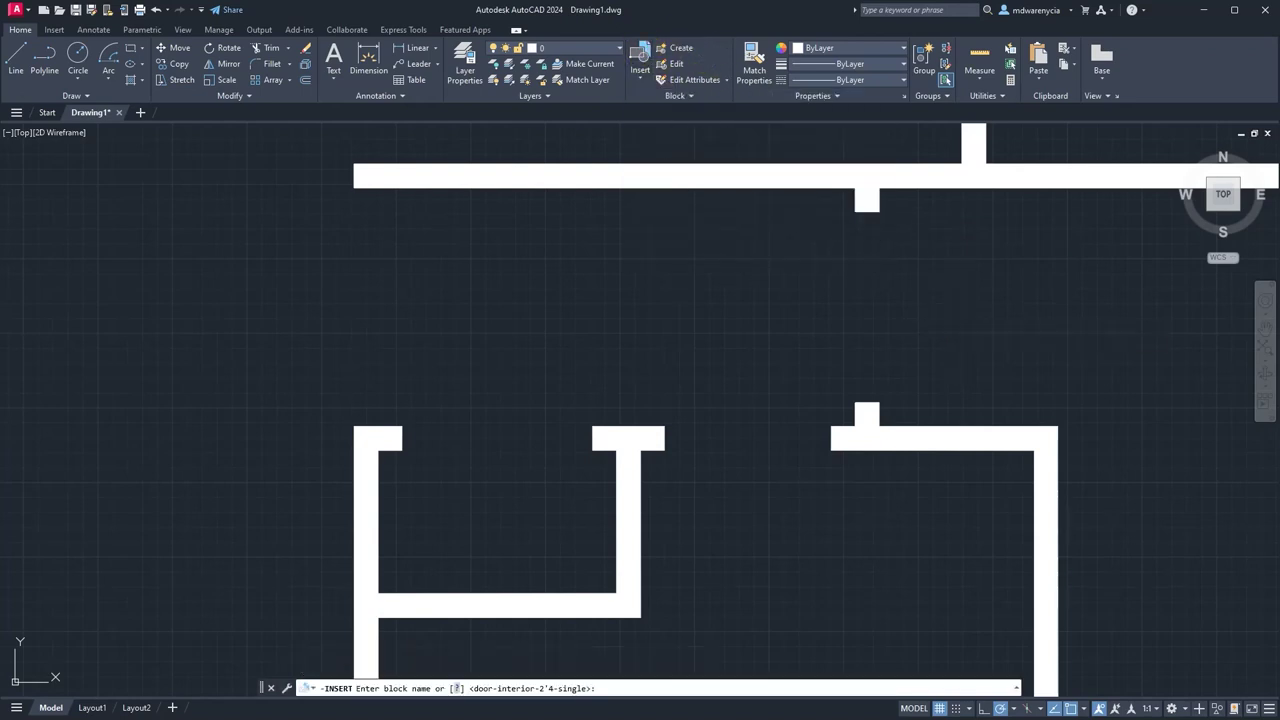
key(Return)
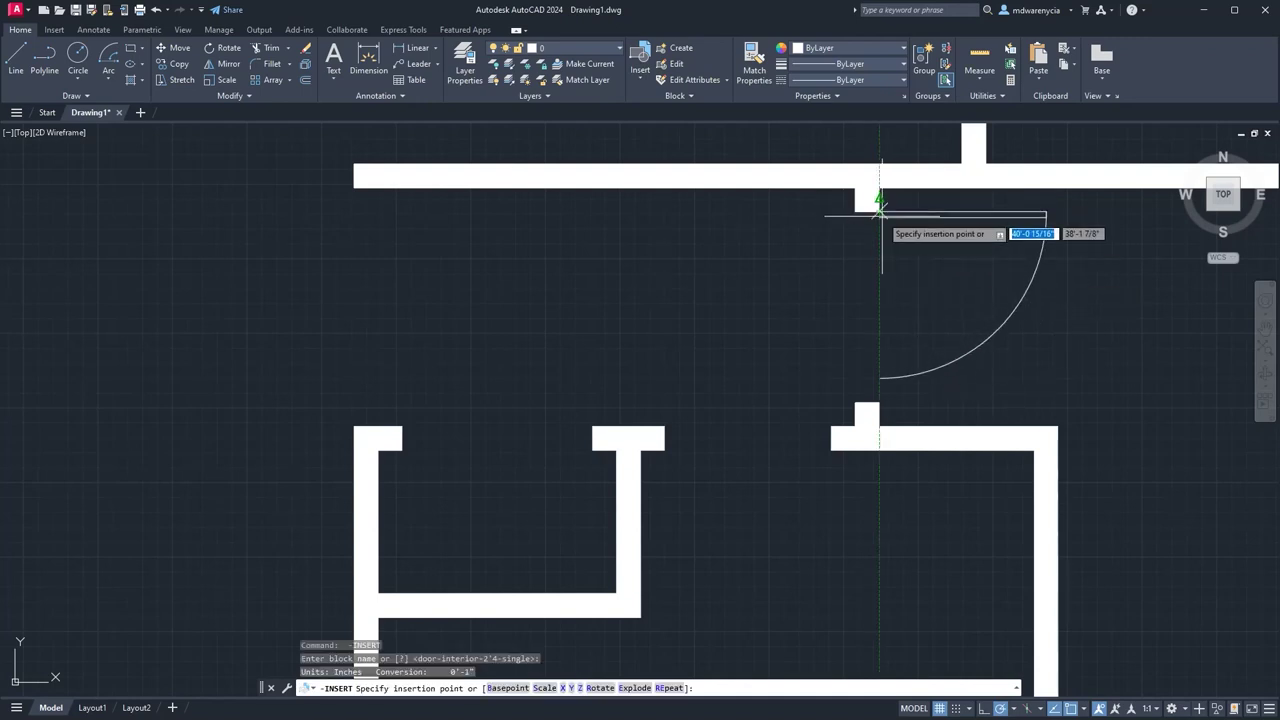
scroll(609, 366, down, 3)
scroll(654, 397, up, 6)
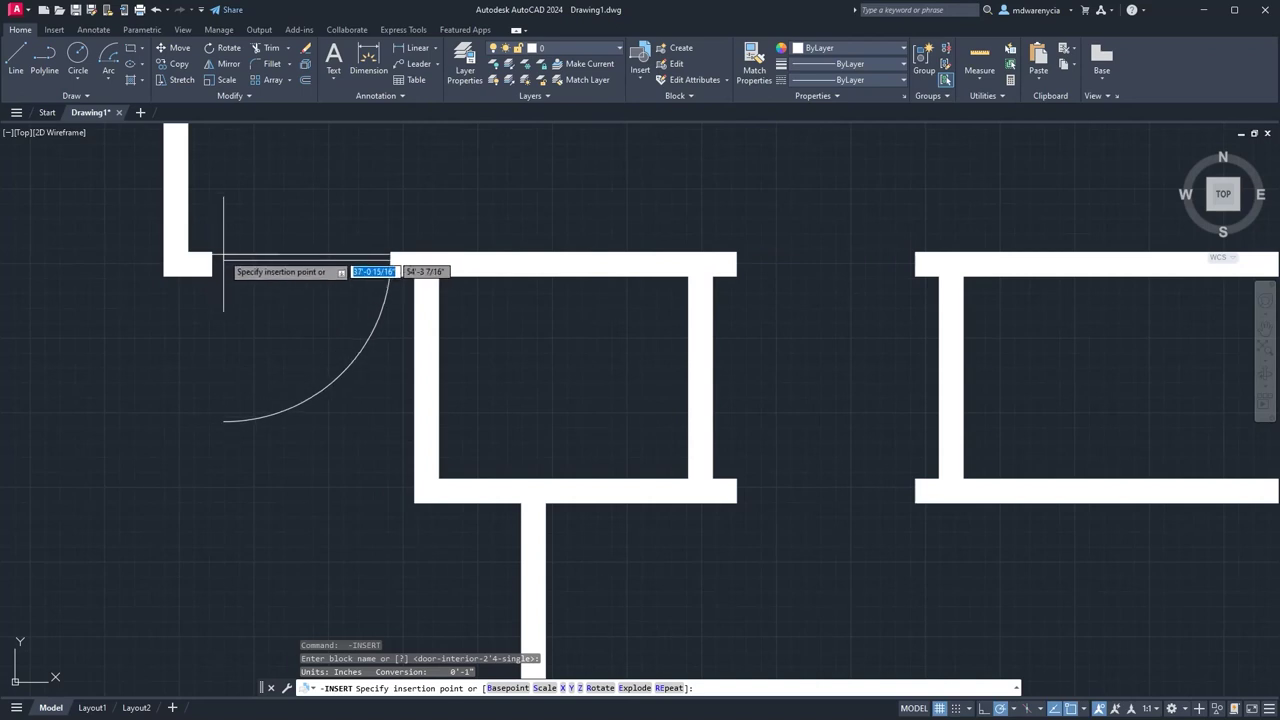
middle_drag(212, 252, 737, 349)
key(Escape)
Draw a rectangular door leaf 2'6" long and 1" thick standing upright from the upper corner of the short wall return left of the opening.
text(l)
key(Return)
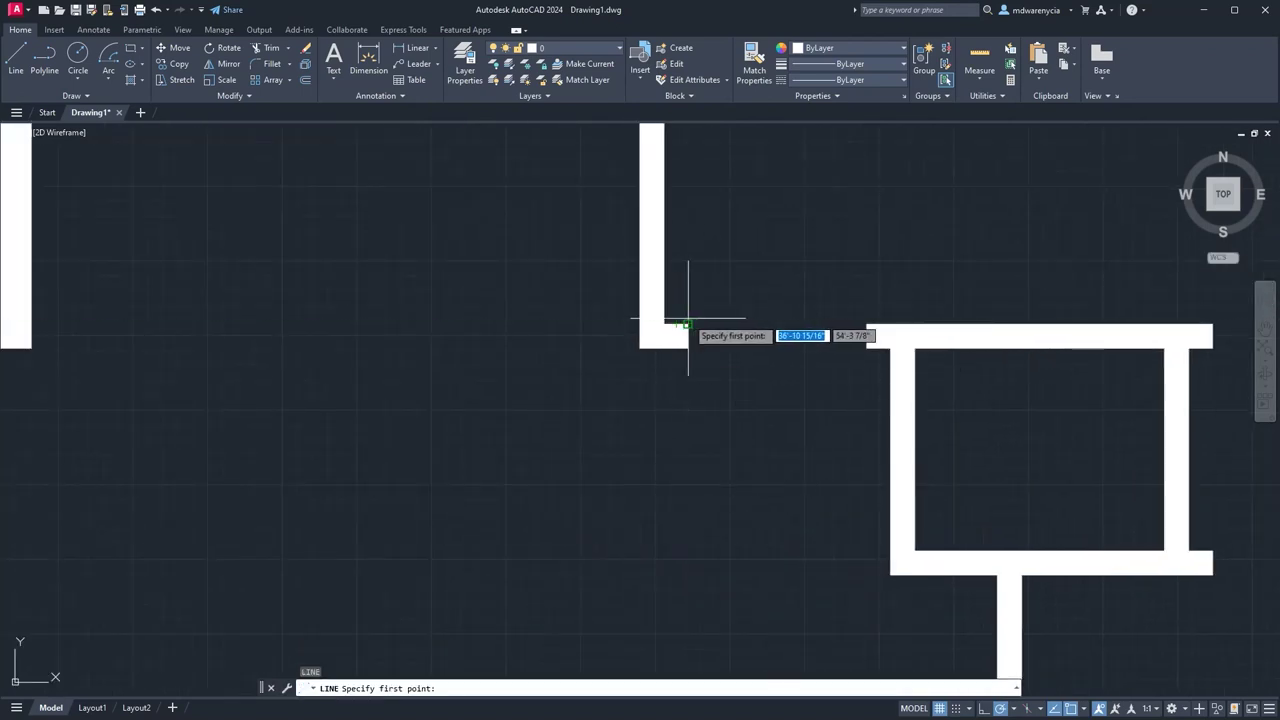
click(688, 323)
middle_drag(765, 272, 751, 436)
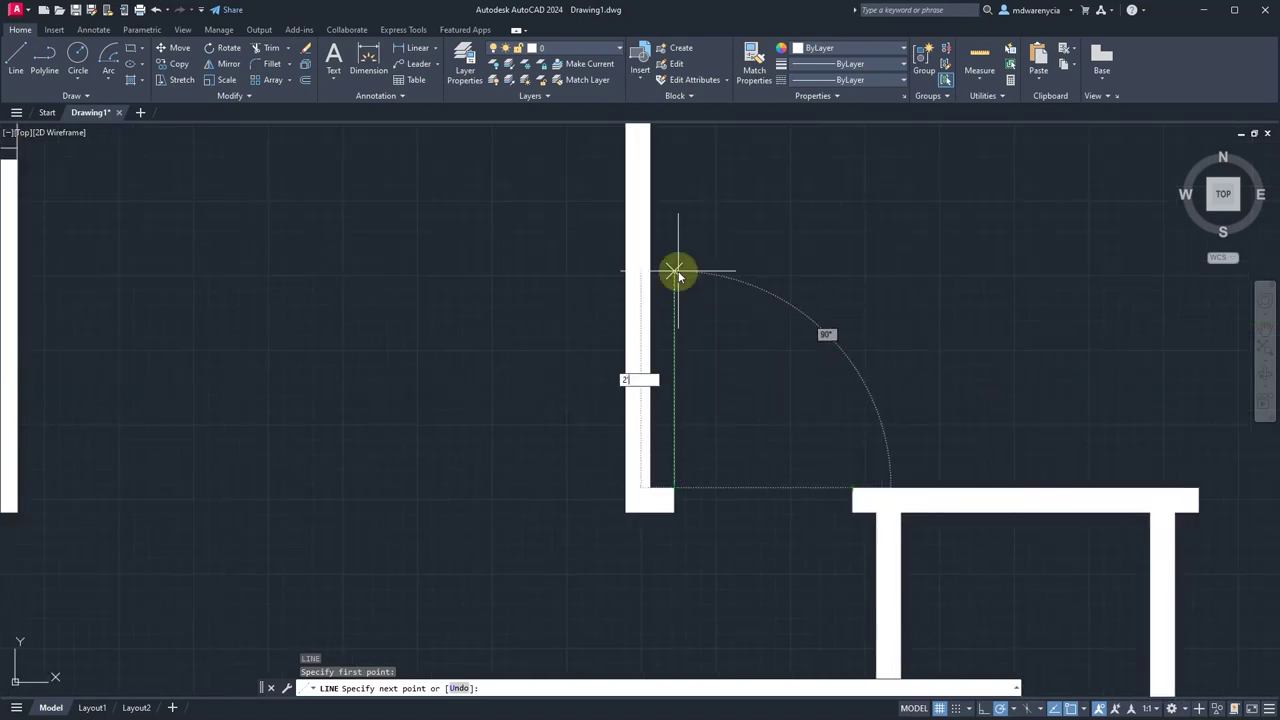
text(2'6)
key(Return)
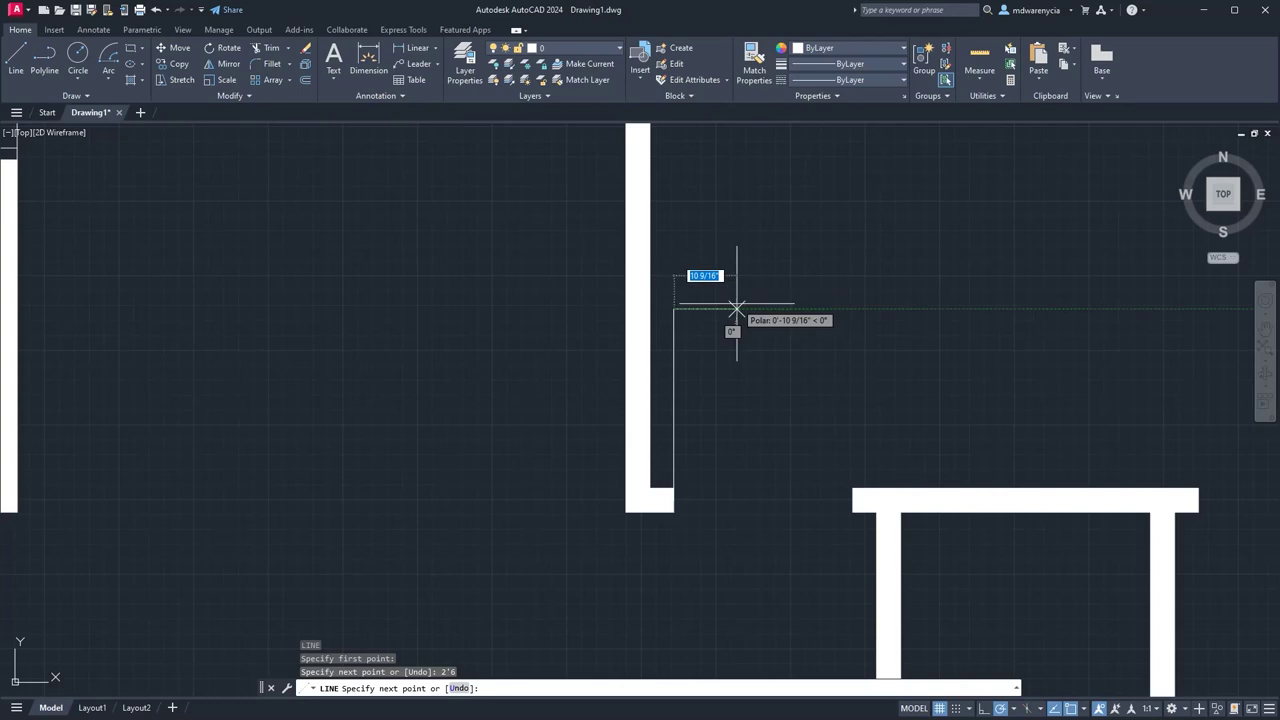
text(1)
key(Return)
scroll(690, 470, up, 6)
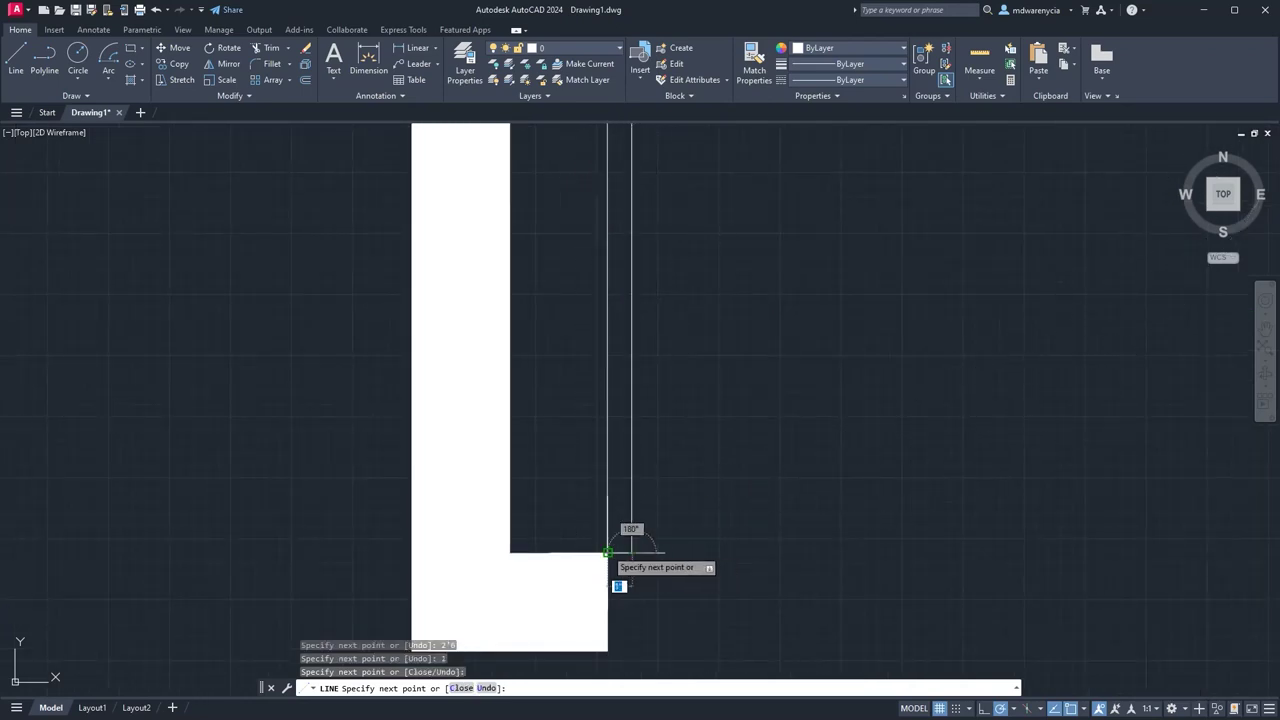
key(Escape)
key(Escape)
scroll(620, 543, down, 6)
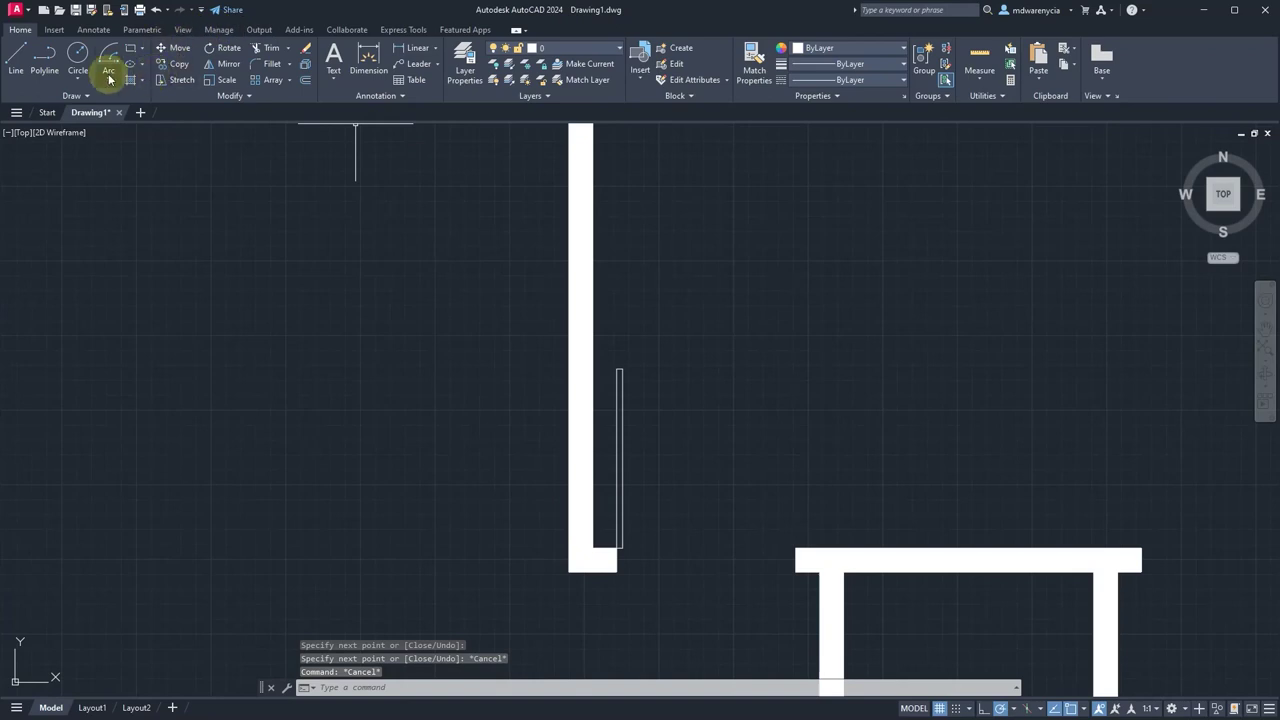
Draw the door swing as a Start, Center, End arc from the opposite jamb's upper corner, centred on the leaf's lower hinge corner, ending at the leaf's tip.
click(109, 78)
click(152, 140)
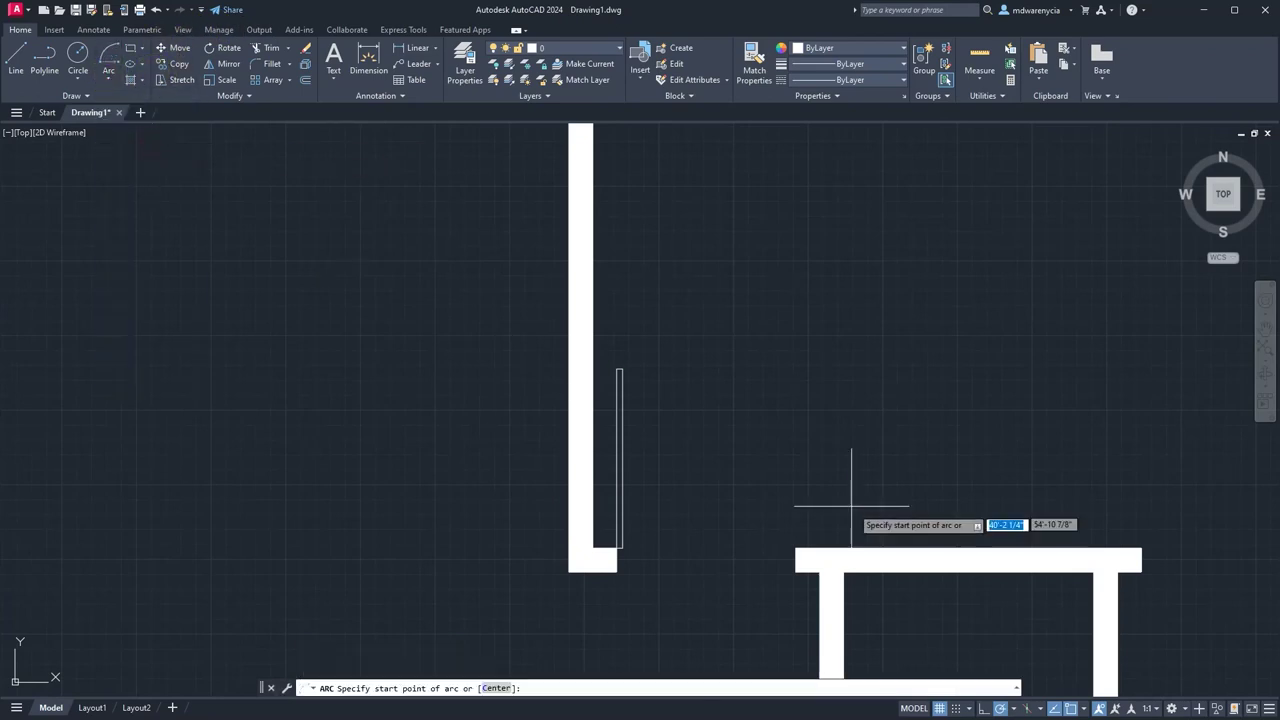
click(796, 548)
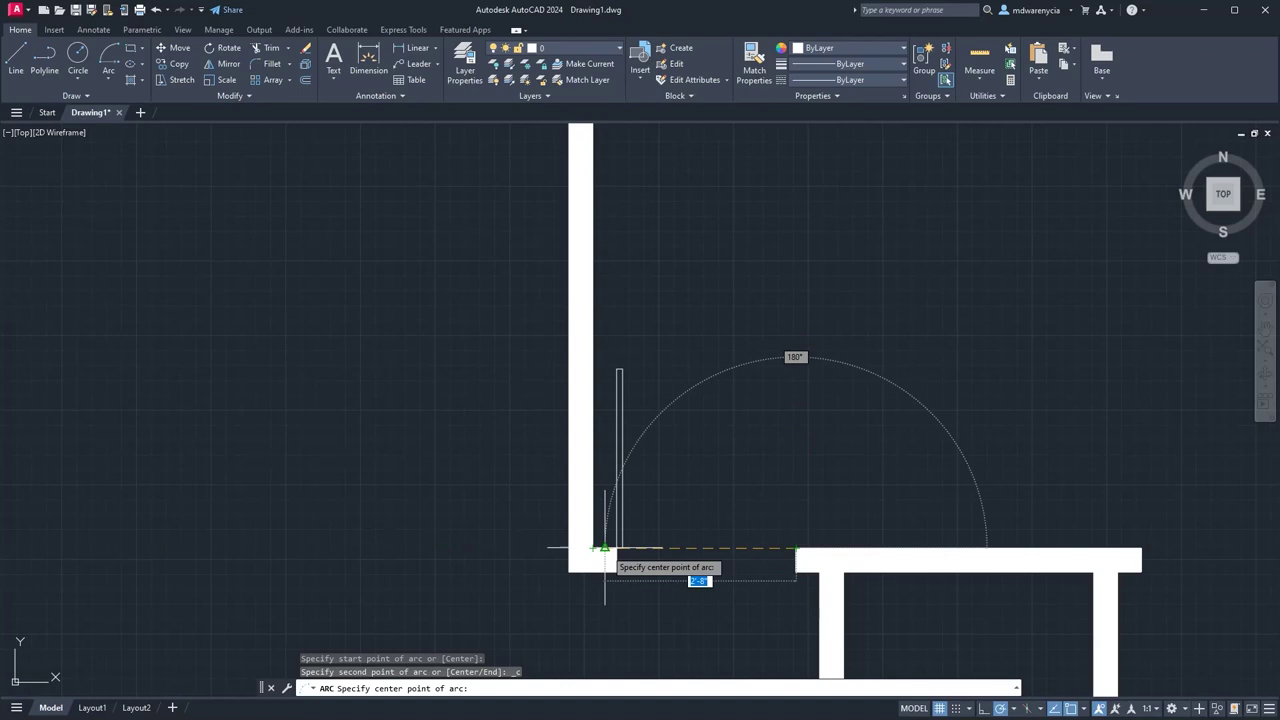
click(616, 548)
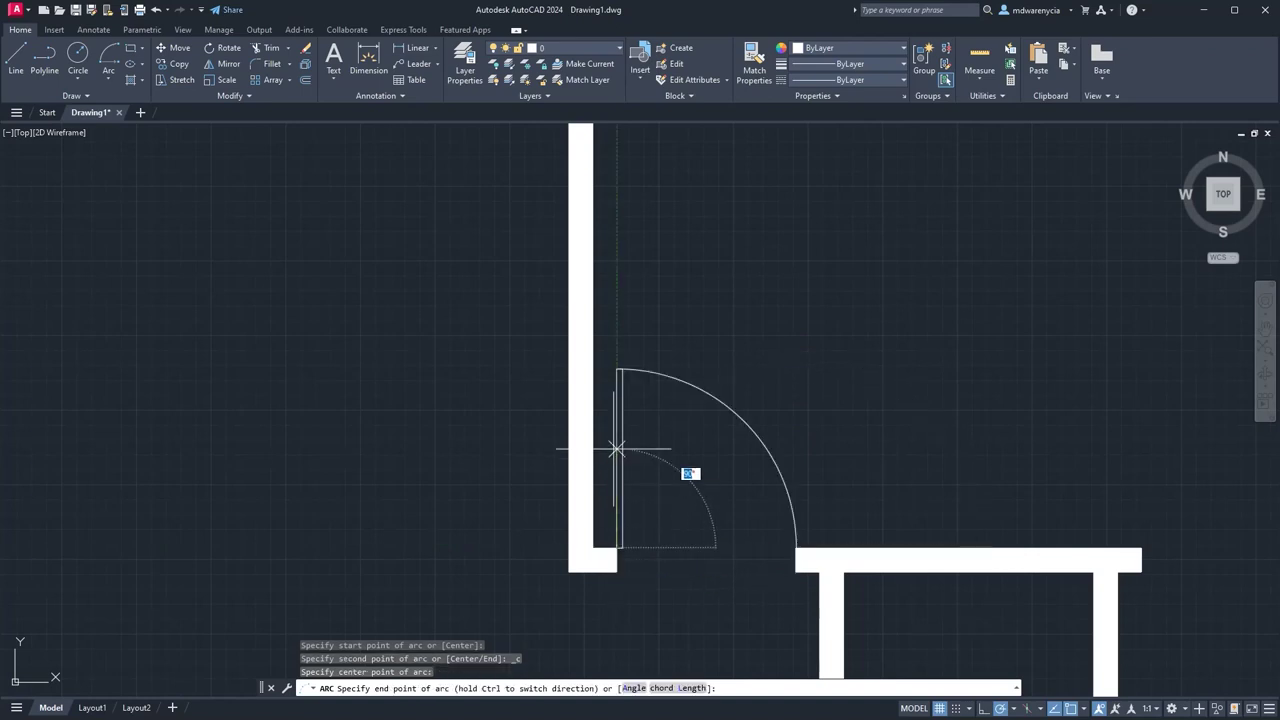
click(616, 368)
key(Escape)
key(Escape)
Define the leaf lines and swing arc as block "door-interior-2'6-single" with the base point left at the origin.
click(688, 349)
click(611, 388)
scroll(635, 367, up, 3)
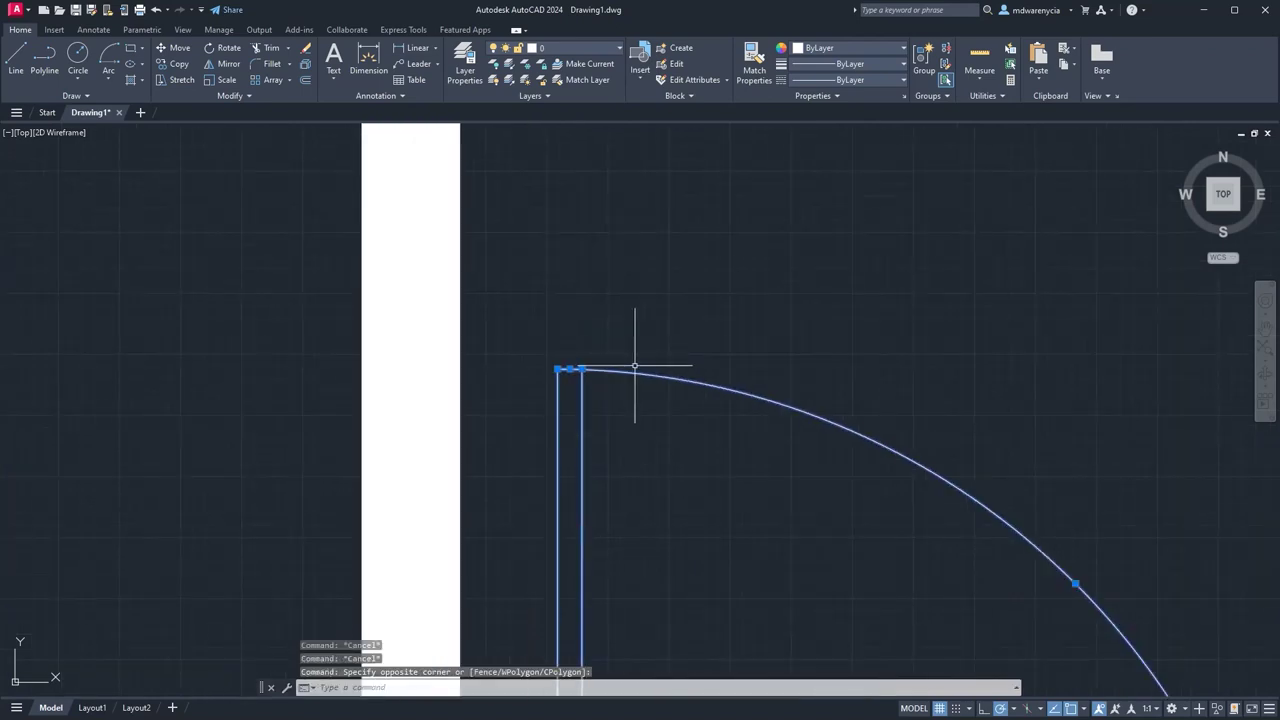
scroll(655, 450, down, 4)
scroll(691, 389, up, 3)
click(550, 463)
click(650, 522)
text(block)
key(Return)
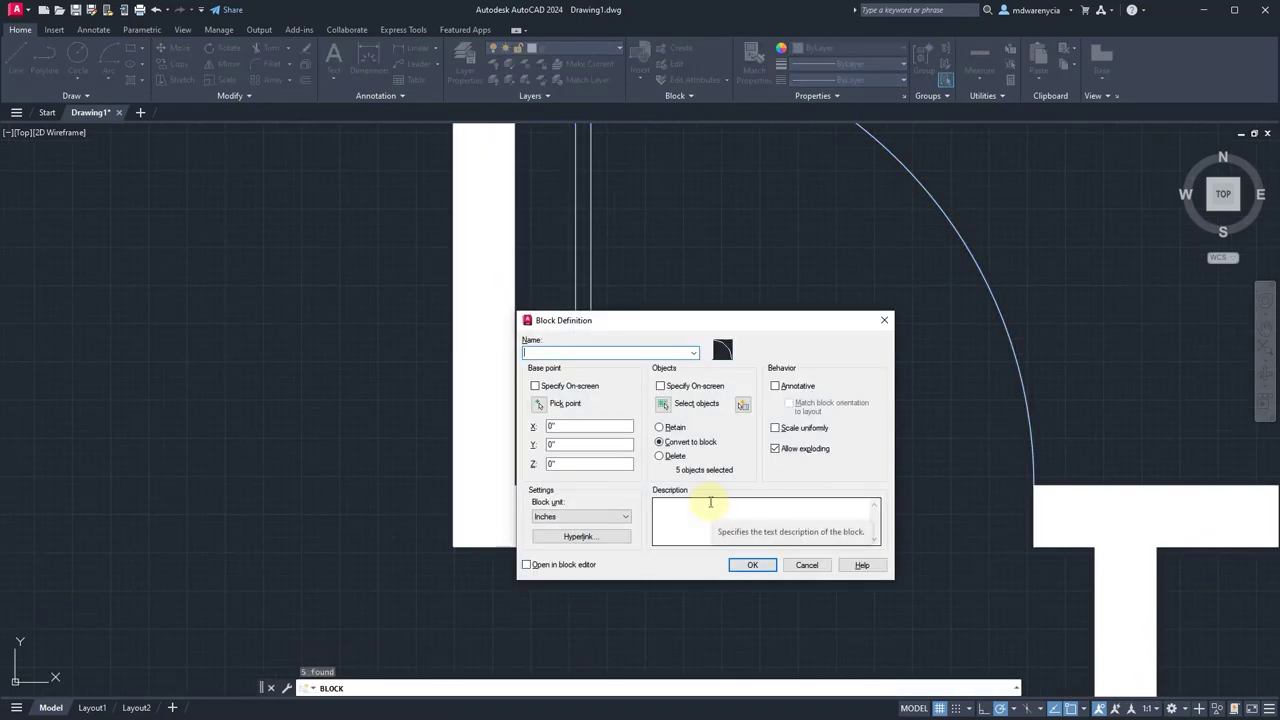
text(door-interior-2'6-single)
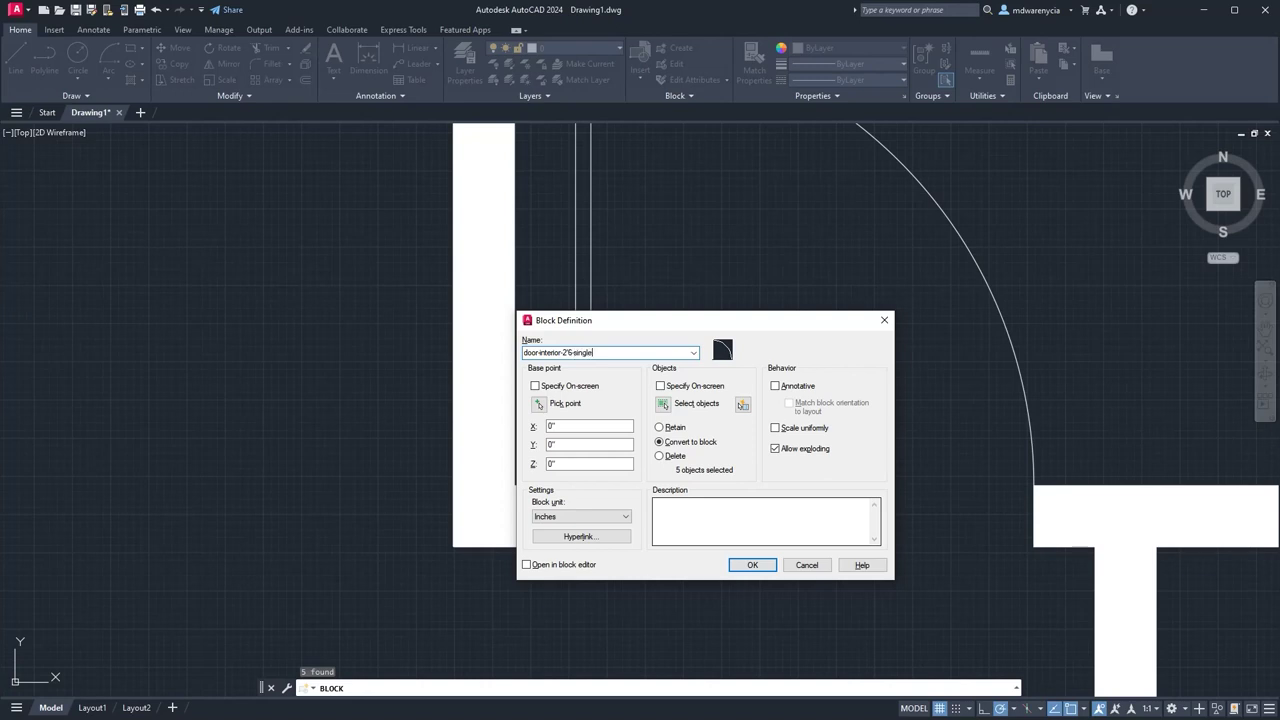
key(Return)
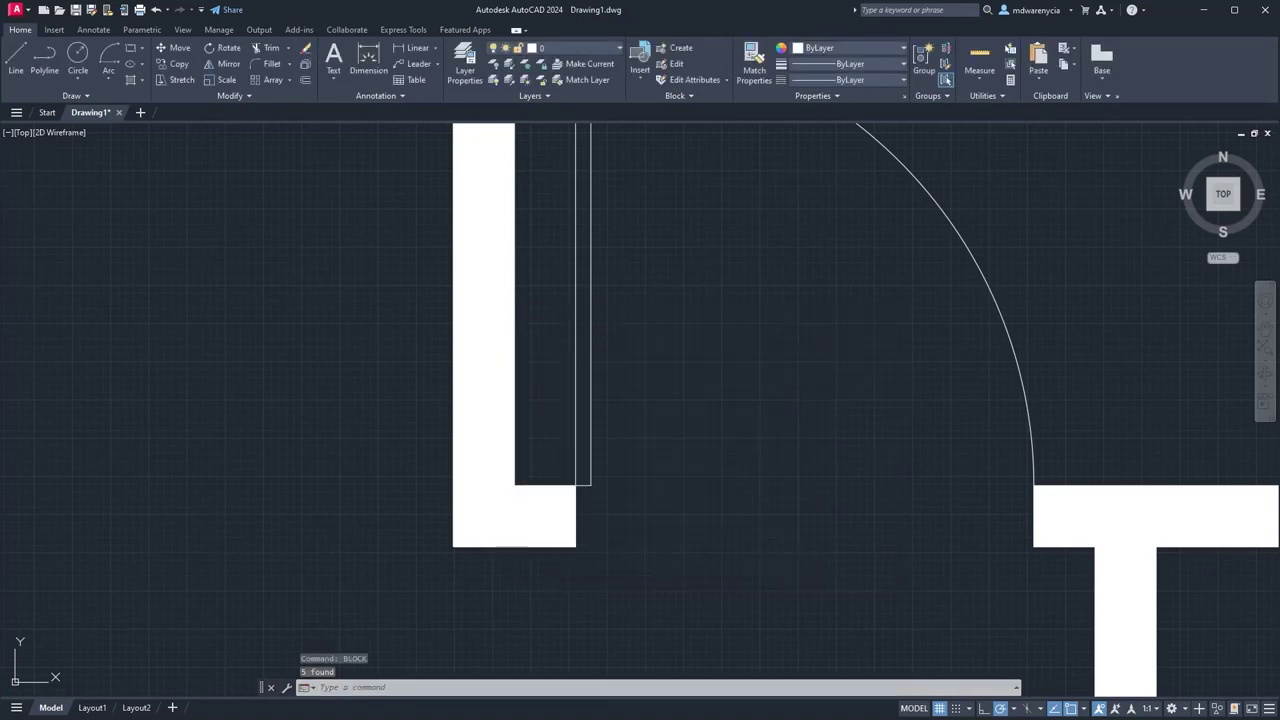
Explode the new door block back into its leaf lines and swing arc.
click(596, 438)
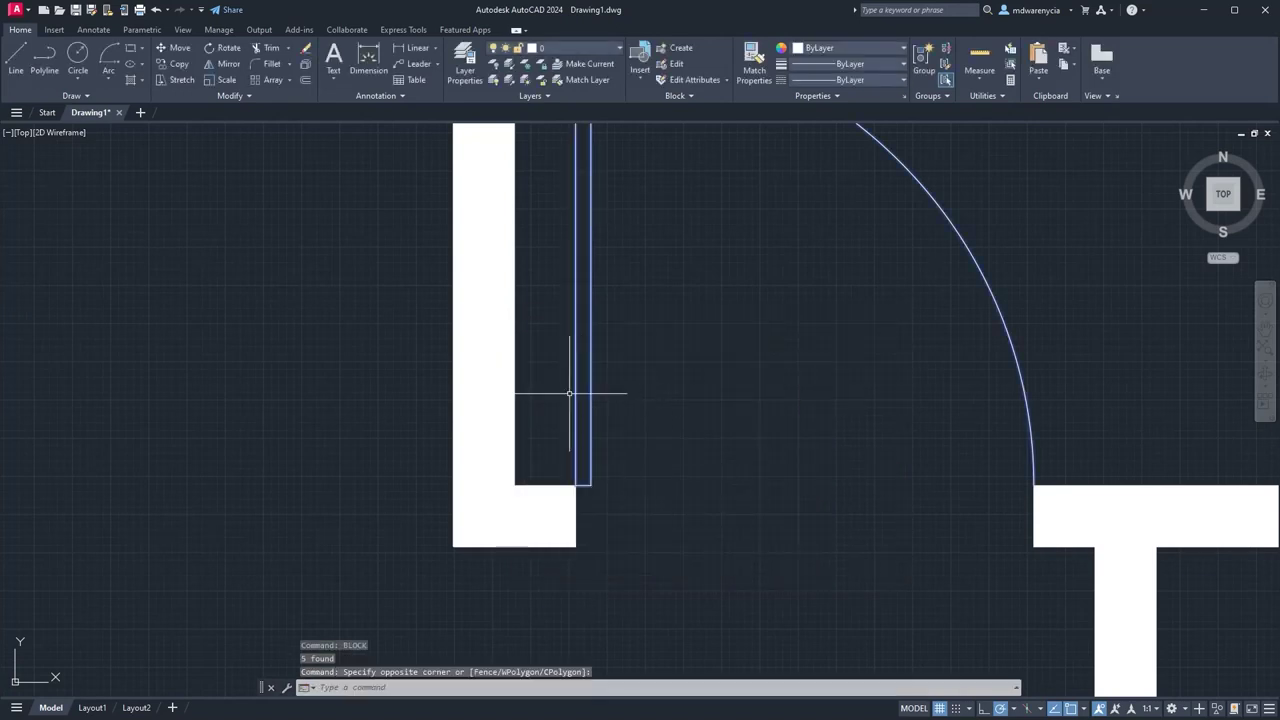
key(Escape)
scroll(700, 430, down, 2)
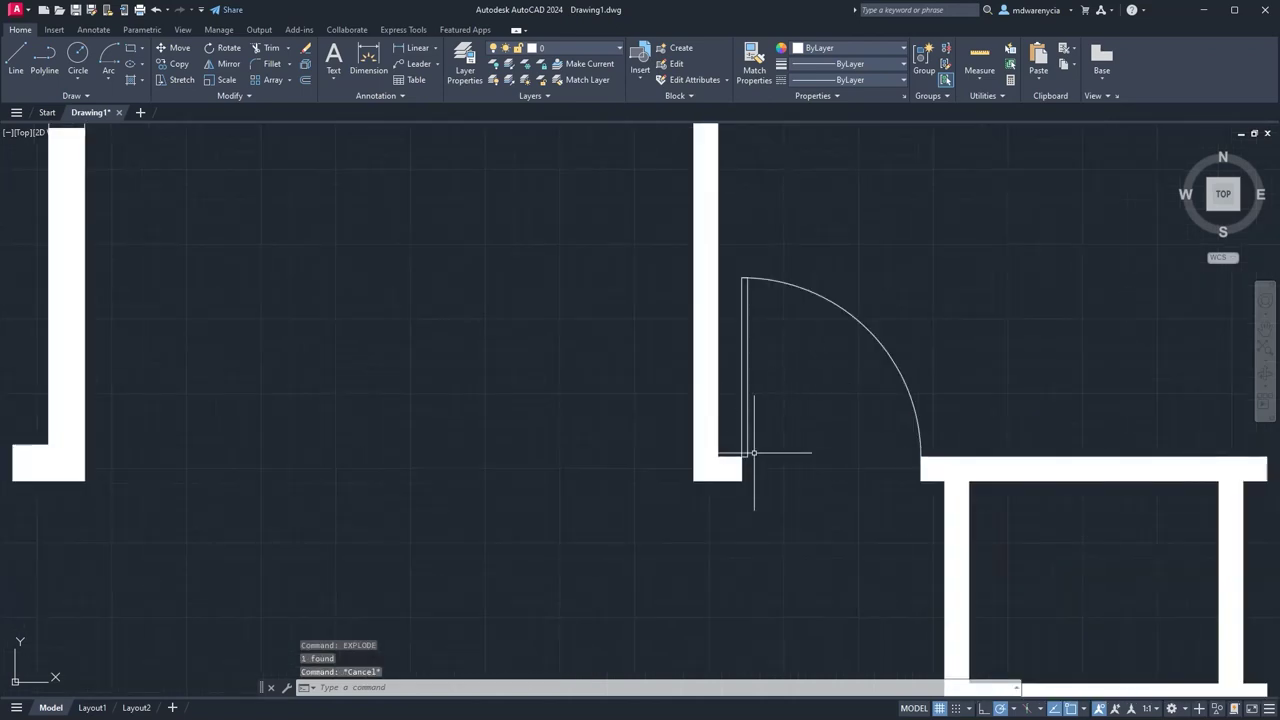
Try to redefine block "door-interior-2'6-single" from the leaf and arc with its base point at the hinge corner, declining the redefinition and cancelling.
click(720, 242)
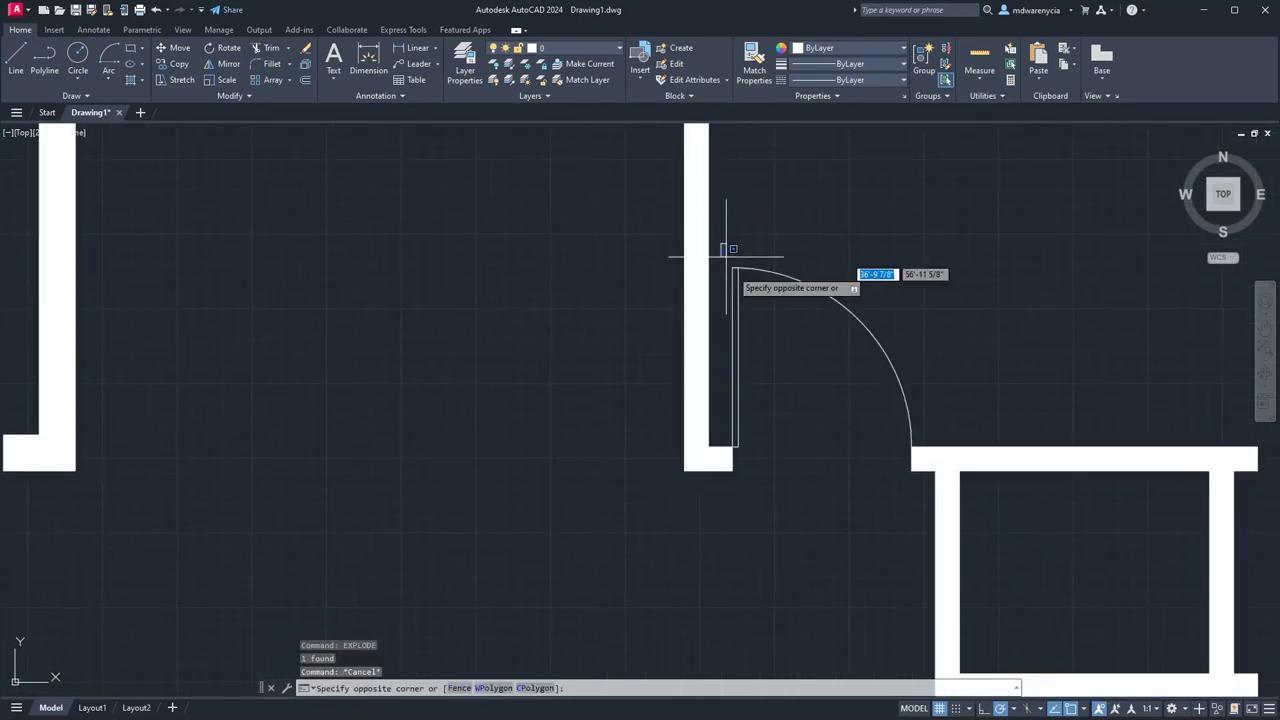
click(950, 462)
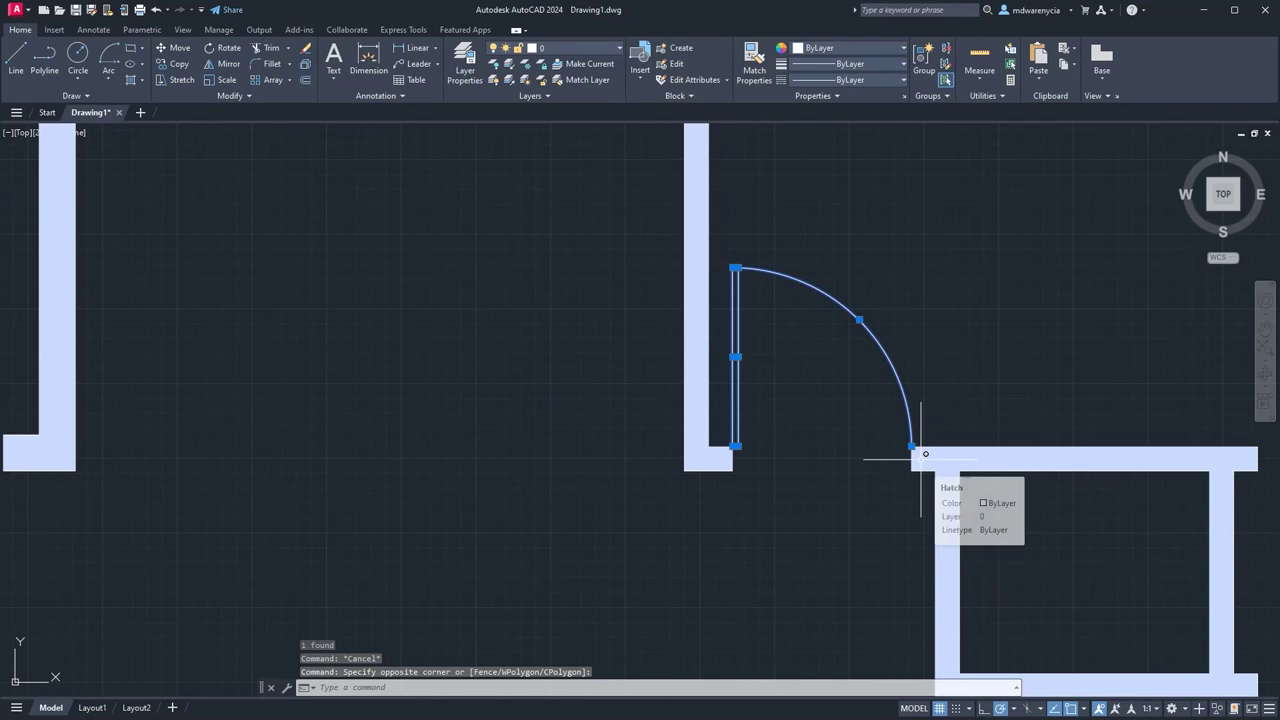
text(block)
key(Return)
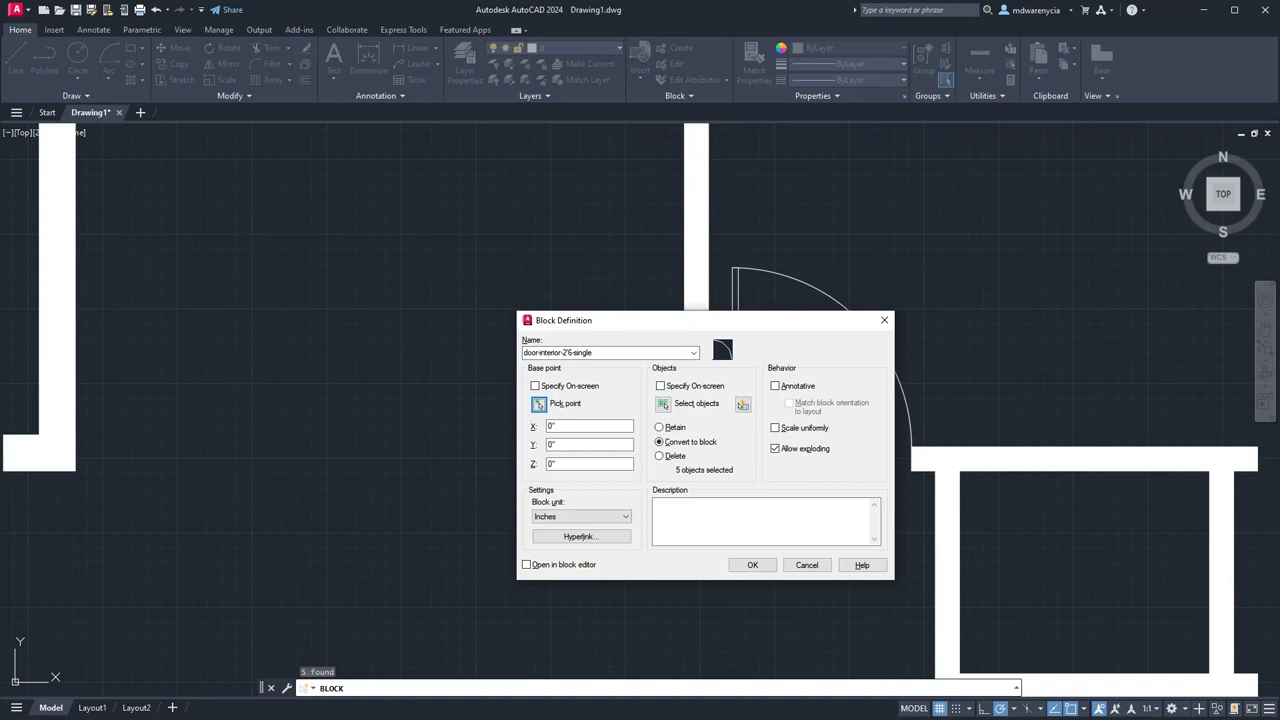
click(536, 403)
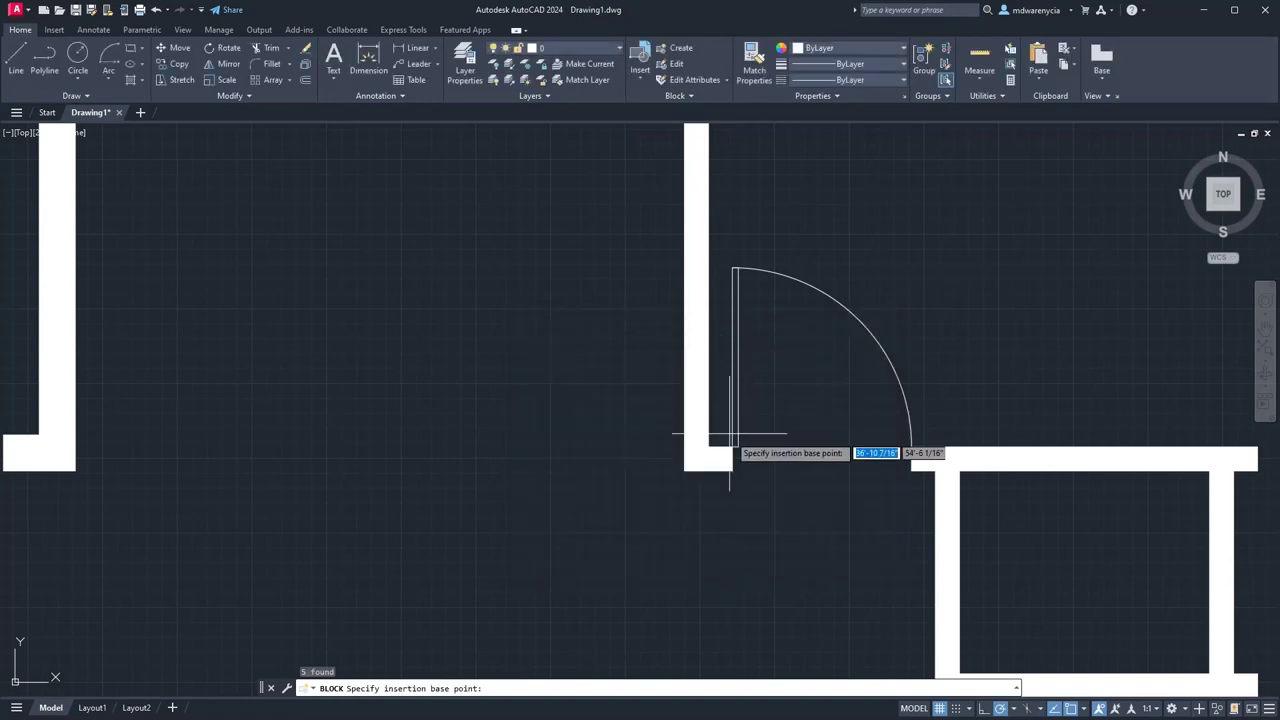
click(686, 436)
click(770, 572)
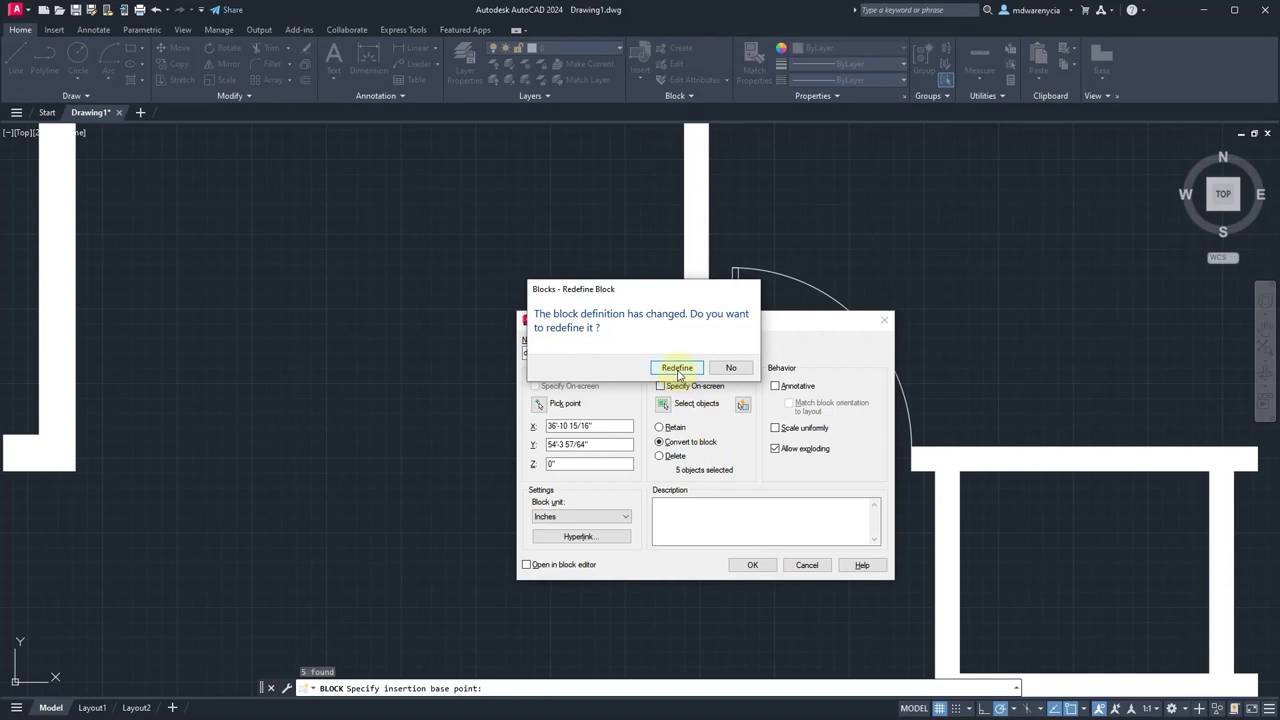
click(729, 368)
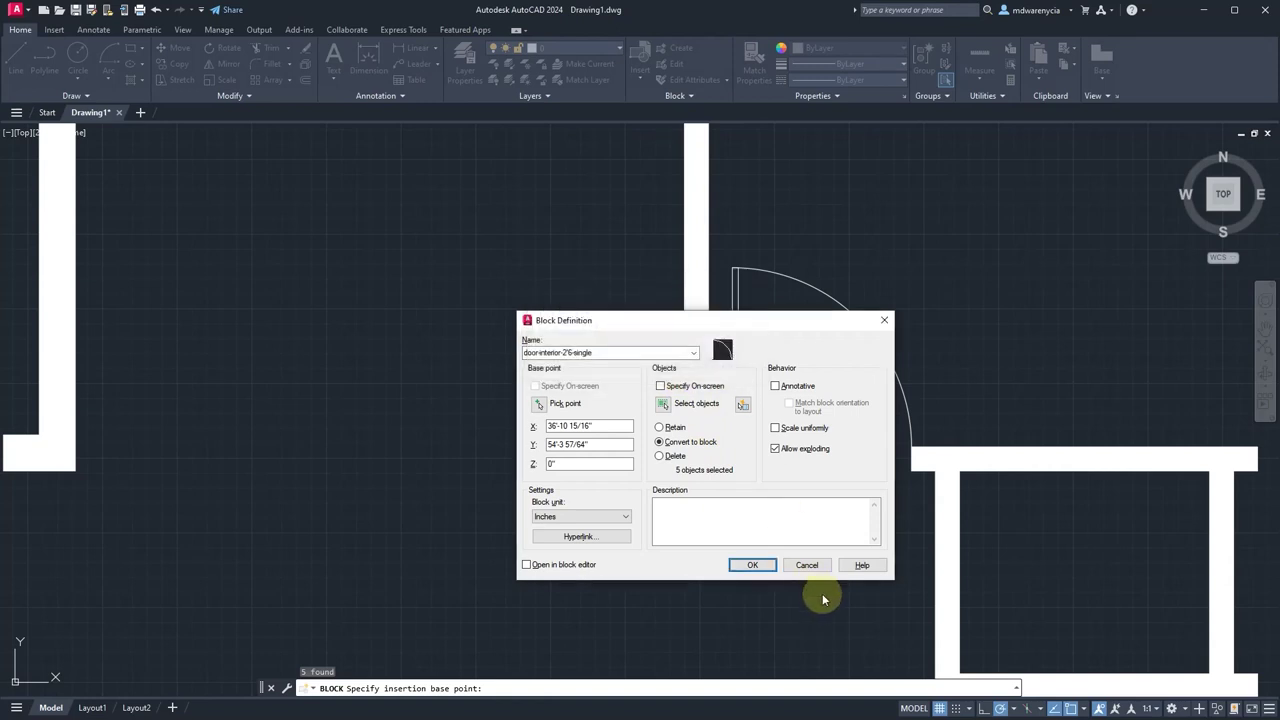
click(814, 571)
Check the widths of the new door's opening and the 2'4" door's opening with temporary lines, cancelling each line.
text(l)
key(Return)
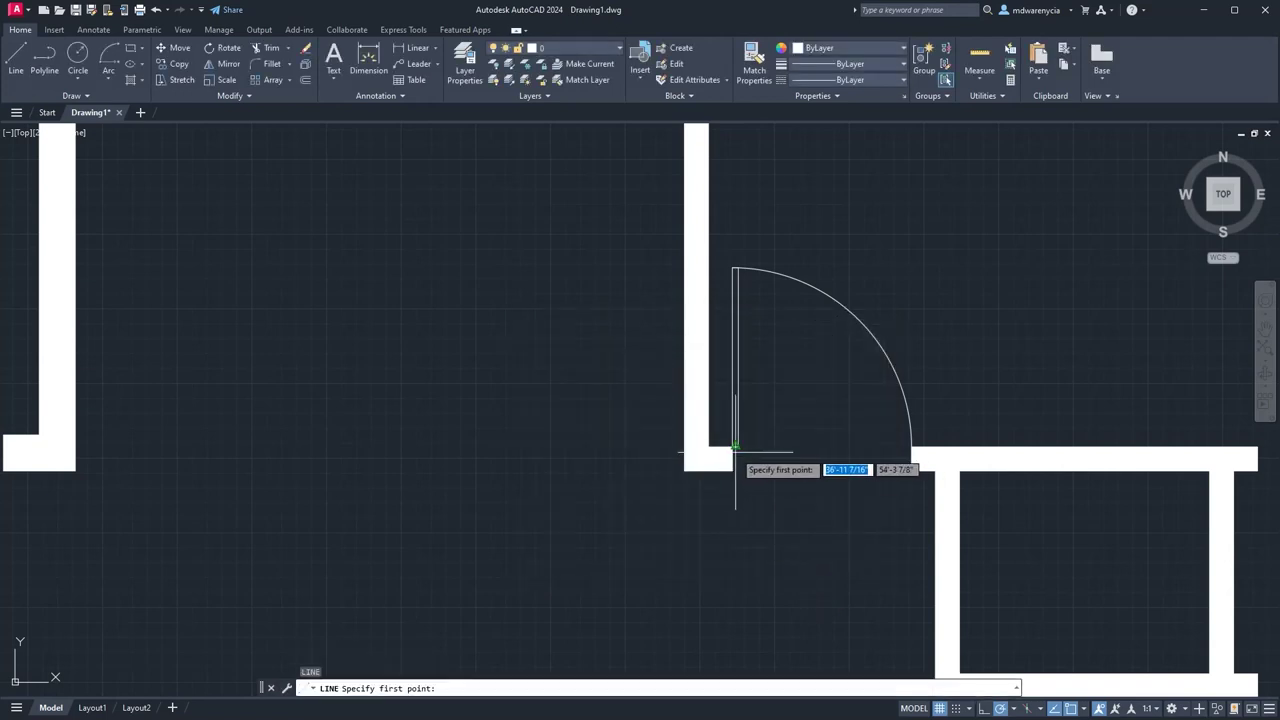
click(733, 446)
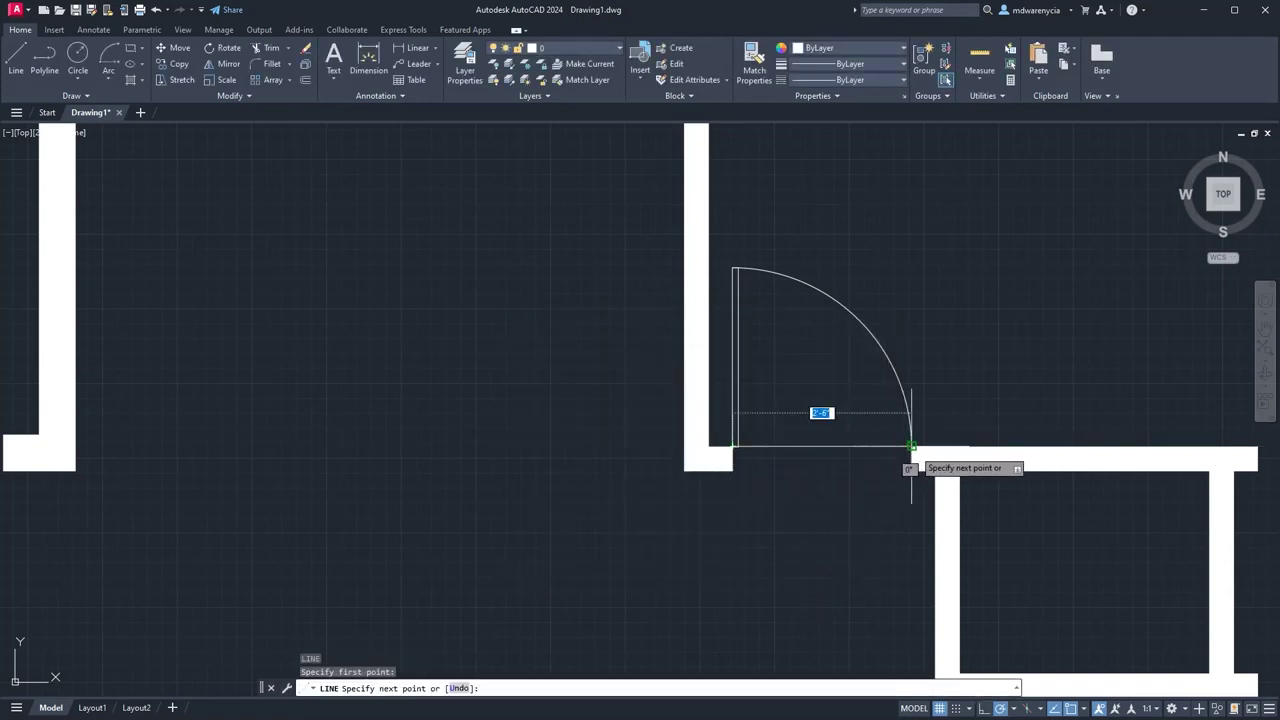
key(Escape)
scroll(797, 490, down, 4)
middle_drag(588, 574, 674, 251)
scroll(703, 486, up, 3)
key(Return)
click(642, 390)
key(Escape)
scroll(845, 299, up, 2)
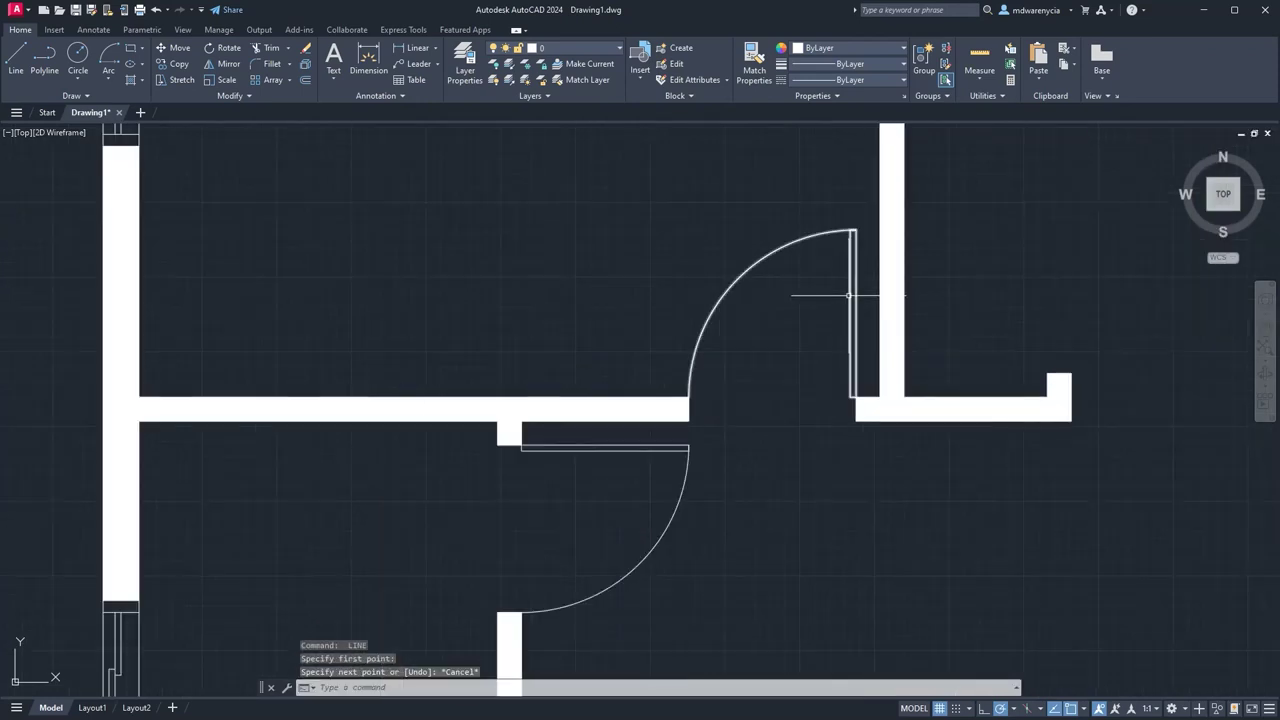
Redefine block "door-interior-2'6-single" from the loose leaf lines and swing arc, picking the leaf's hinge corner at the wall as base point.
middle_drag(874, 294, 322, 432)
middle_drag(672, 352, 526, 581)
middle_drag(740, 322, 323, 662)
middle_drag(520, 322, 471, 569)
scroll(471, 569, down, 5)
scroll(600, 323, up, 6)
middle_drag(443, 257, 521, 201)
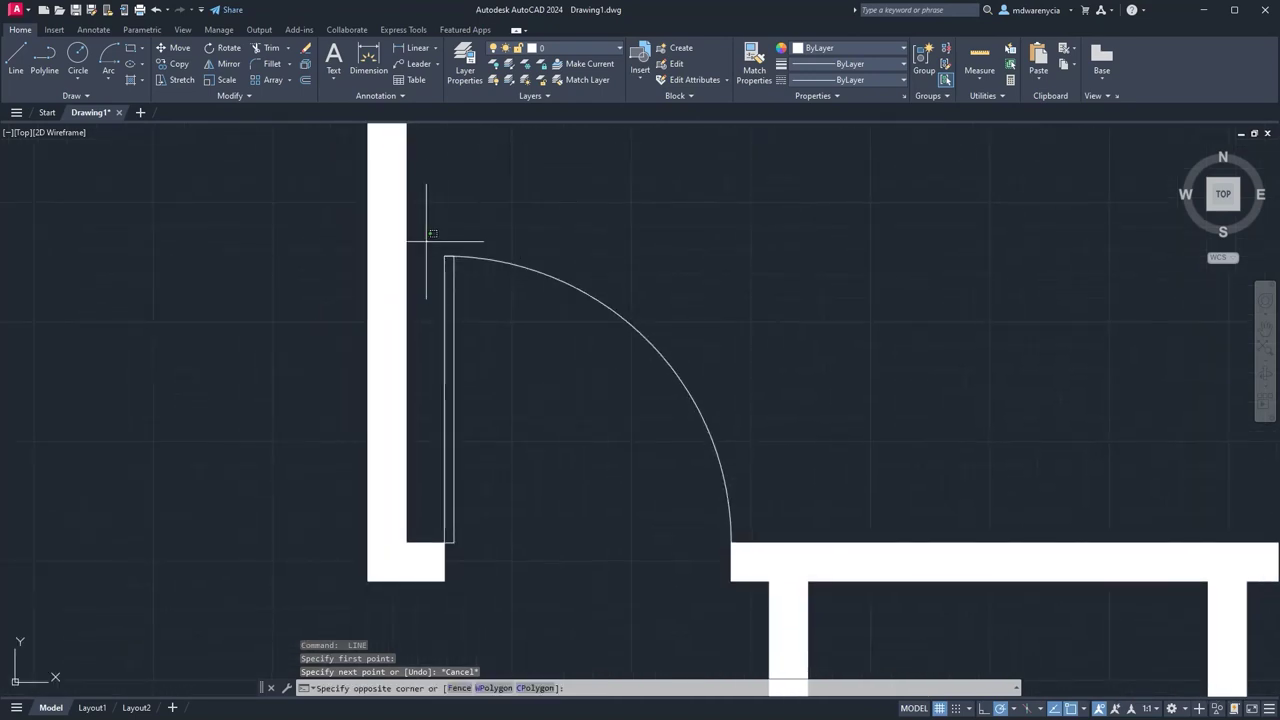
click(427, 240)
click(745, 551)
text(block)
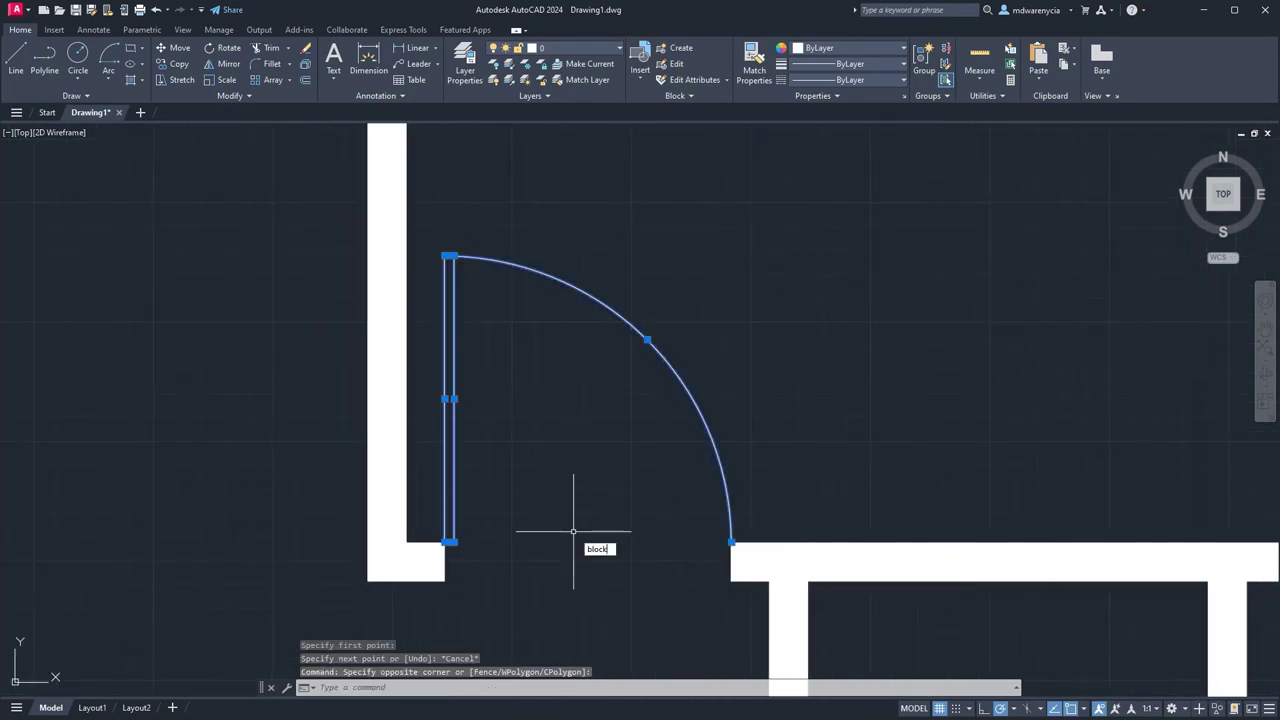
key(Return)
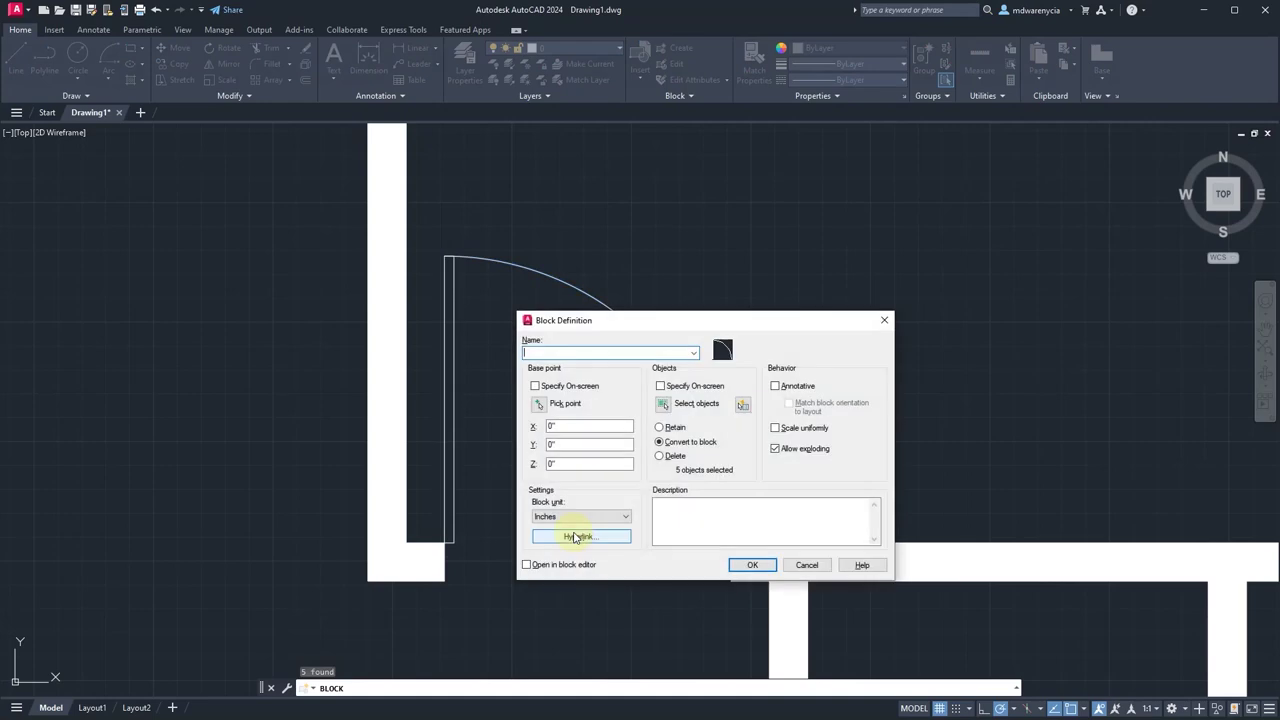
key(BackSpace)
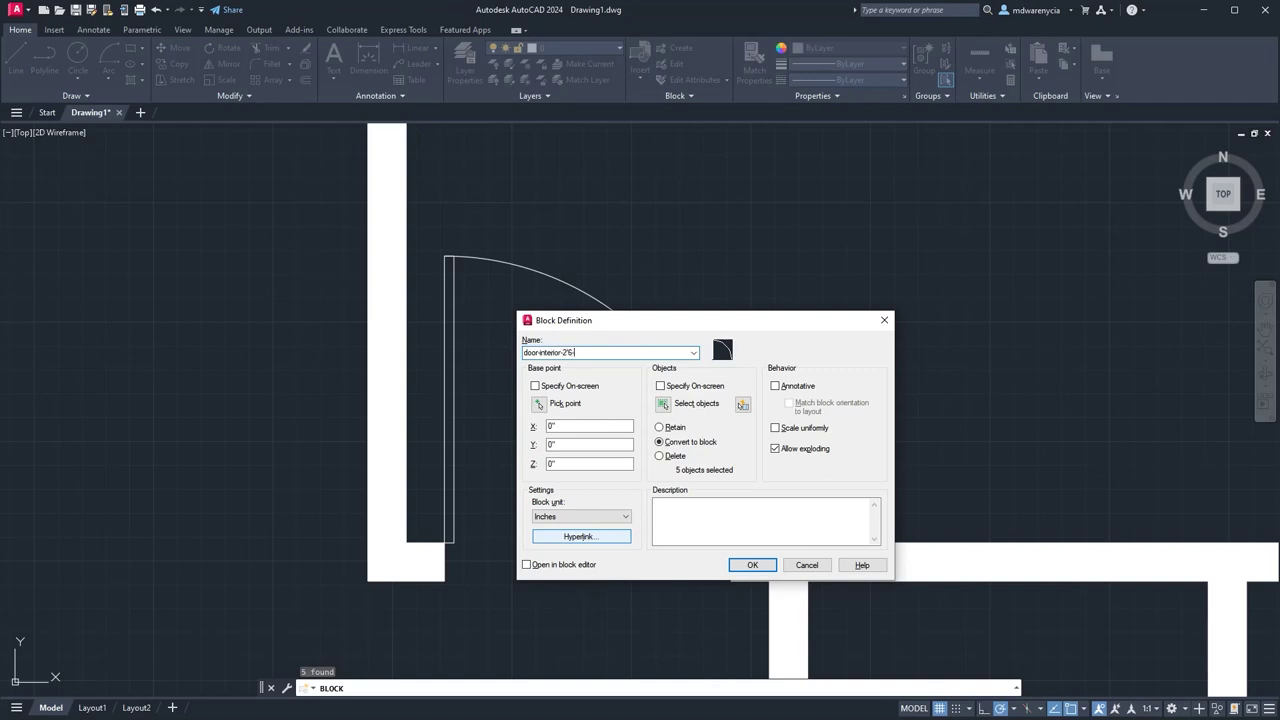
click(538, 404)
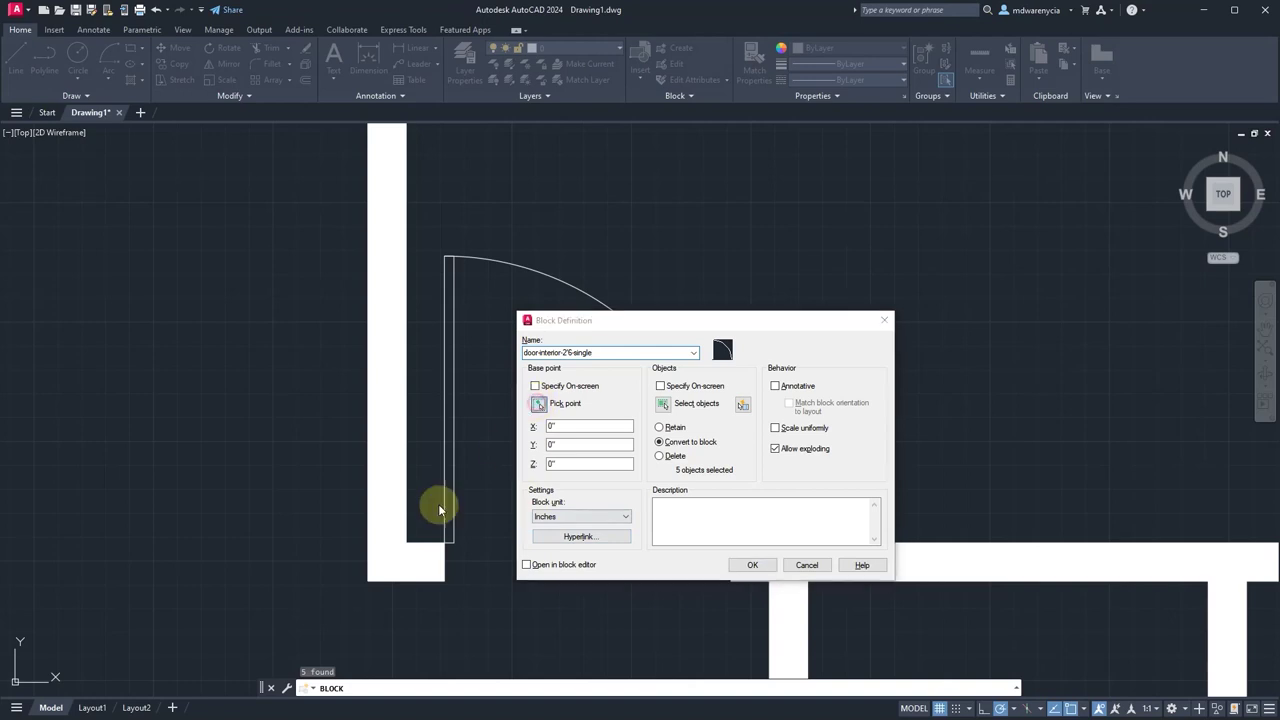
click(444, 543)
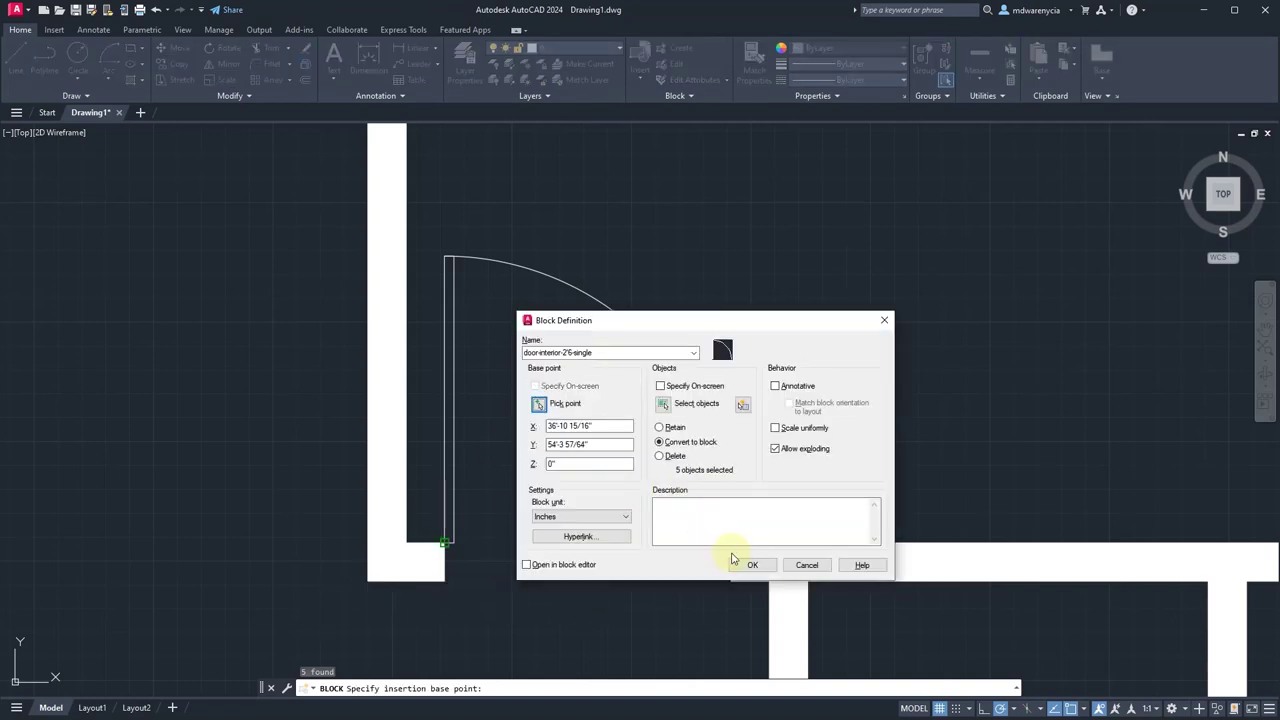
click(750, 564)
click(676, 368)
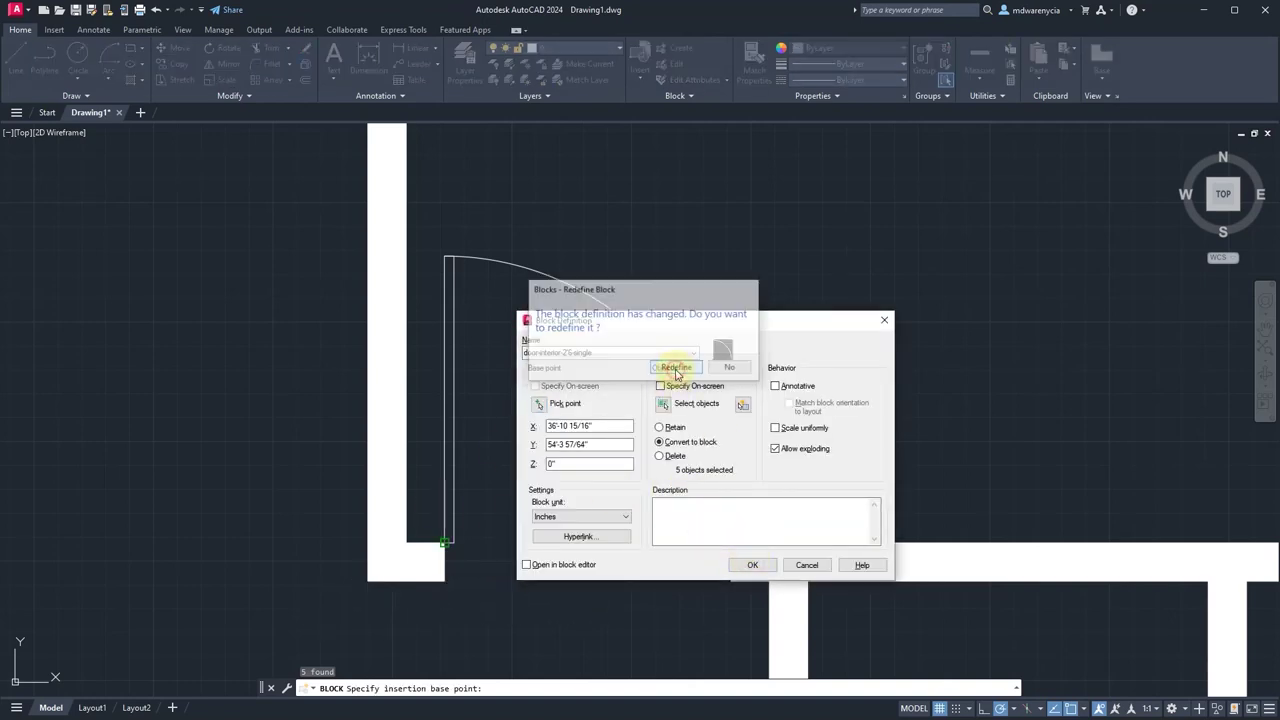
Insert block "door-interior-2'6-single" at the lower-left corner of the wall stub above the opening near the closets.
scroll(491, 514, down, 4)
scroll(470, 240, up, 4)
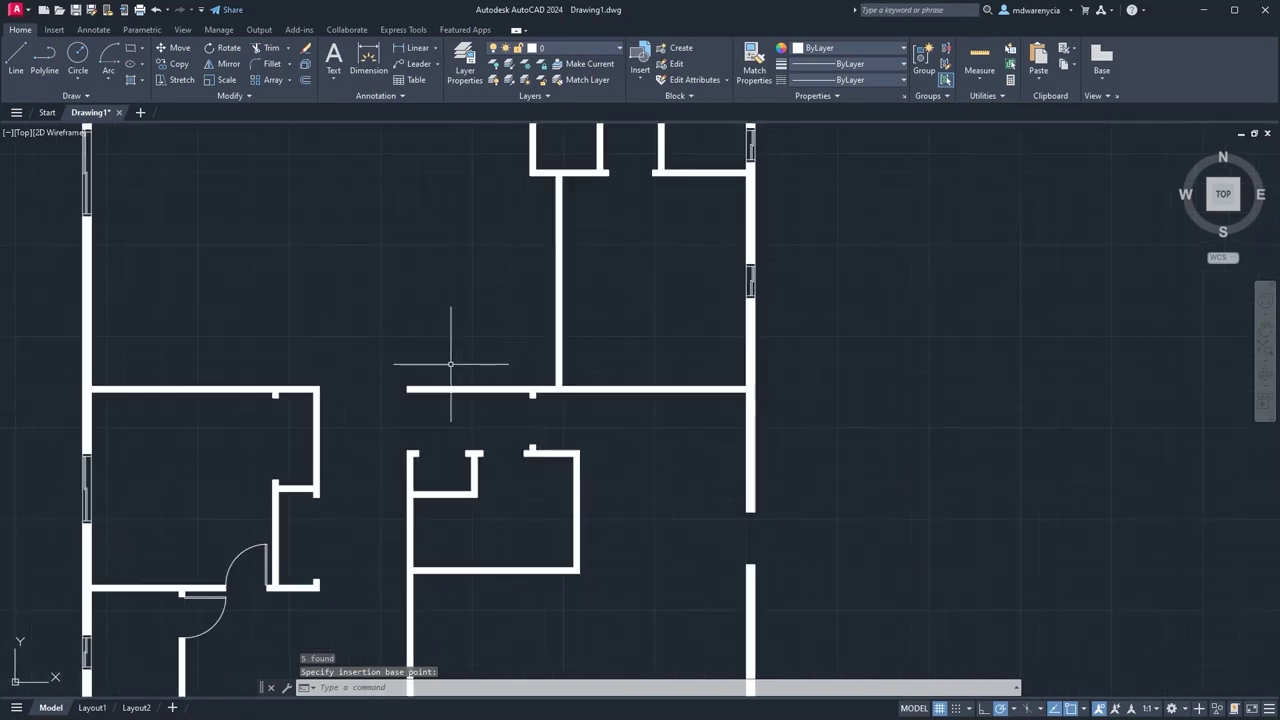
click(645, 55)
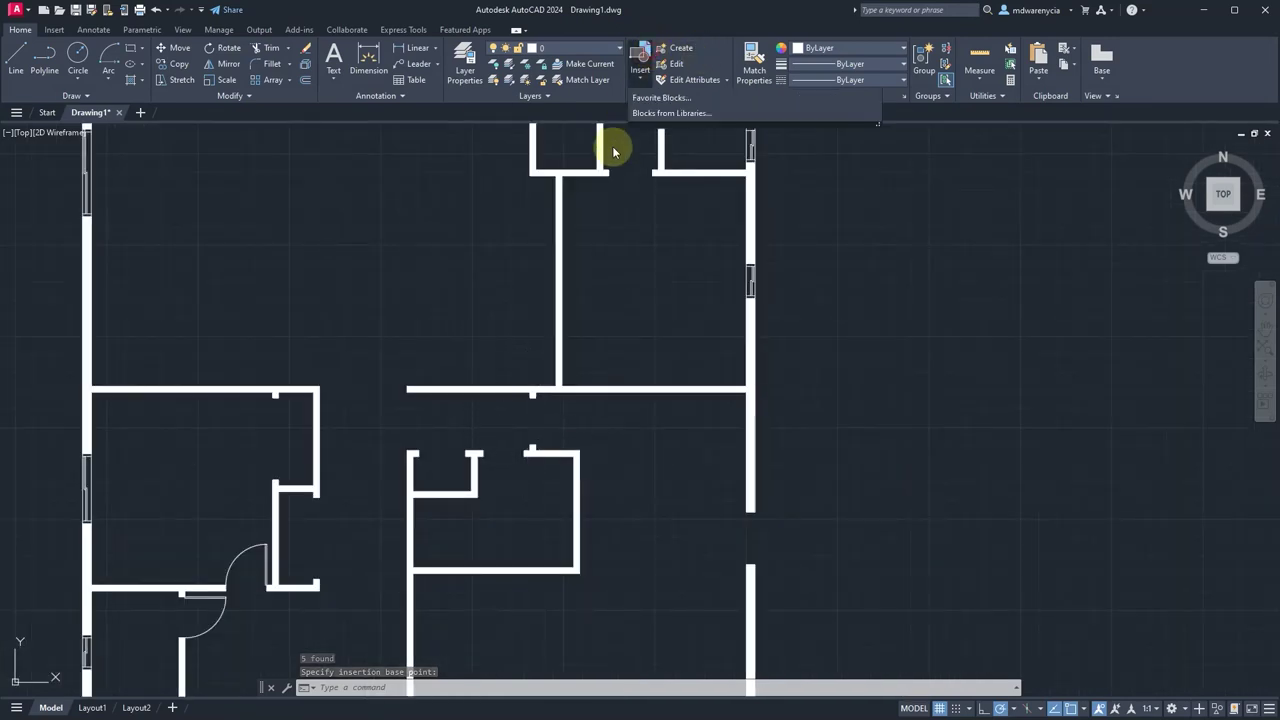
click(837, 116)
scroll(500, 471, up, 6)
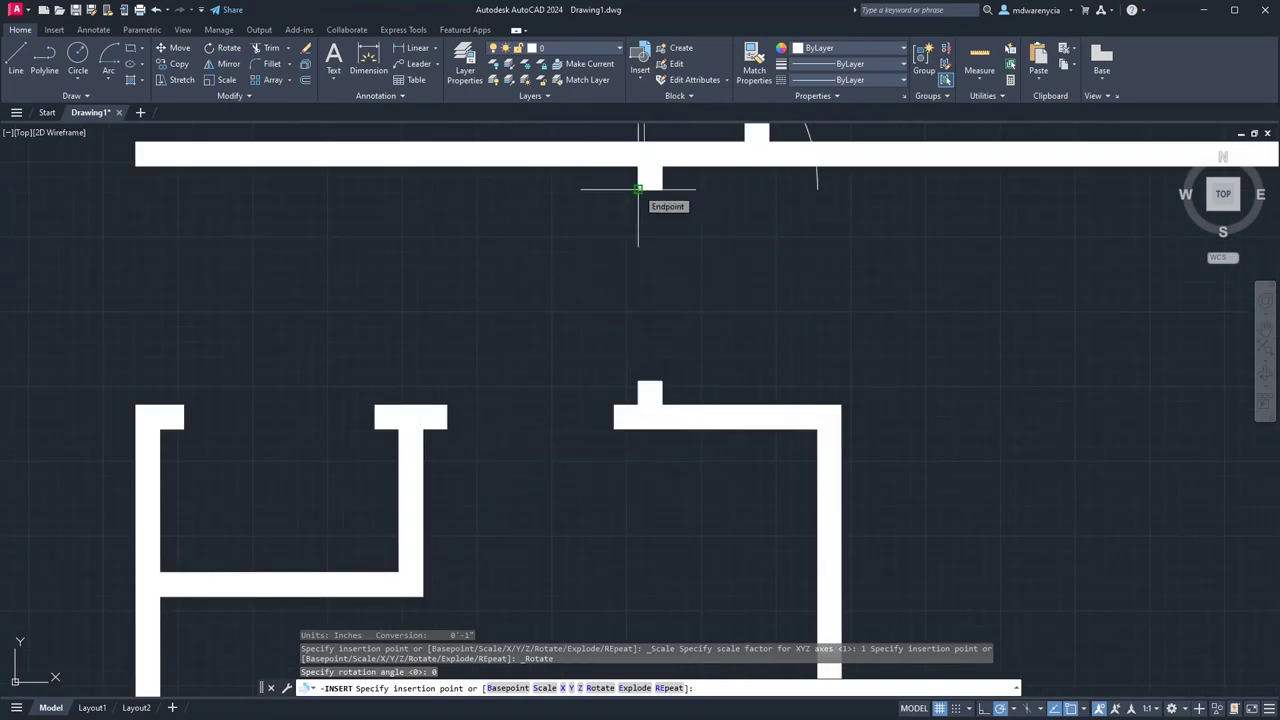
click(638, 188)
Rotate the inserted 2'6" door 180 degrees about its hinge corner so its leaf lies across the opening.
middle_drag(654, 186, 591, 386)
click(474, 258)
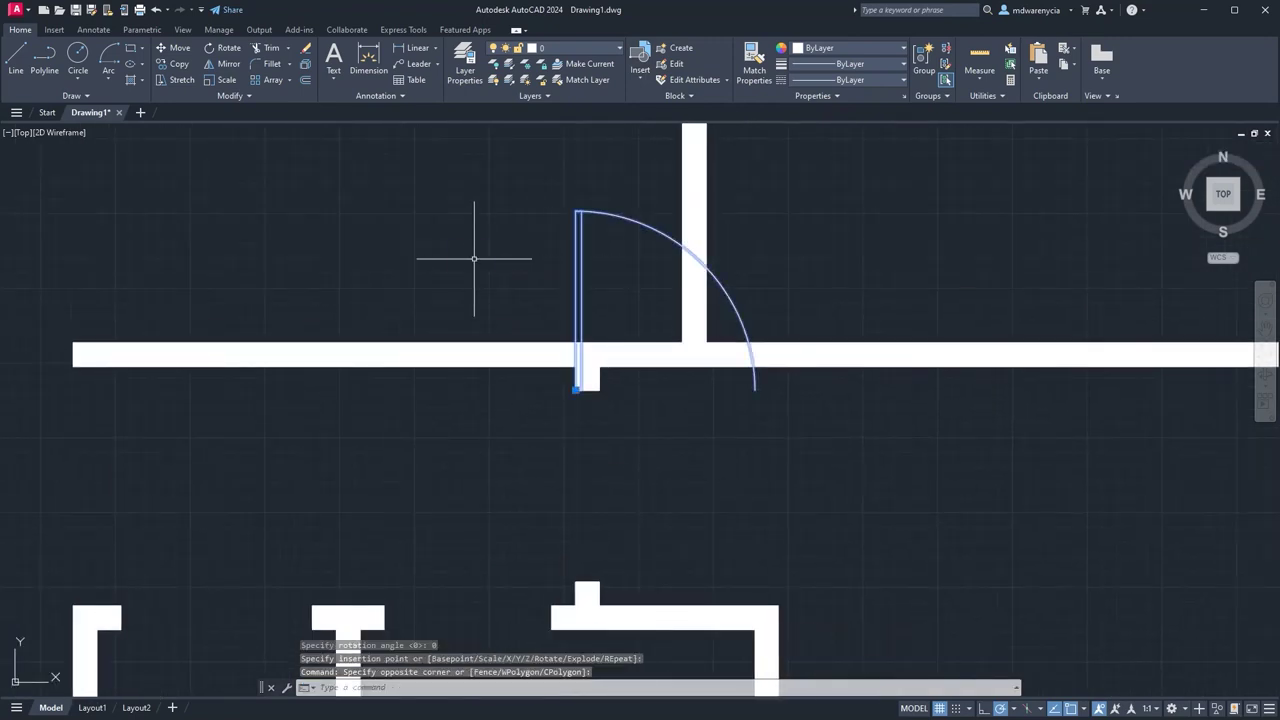
key(Return)
click(577, 389)
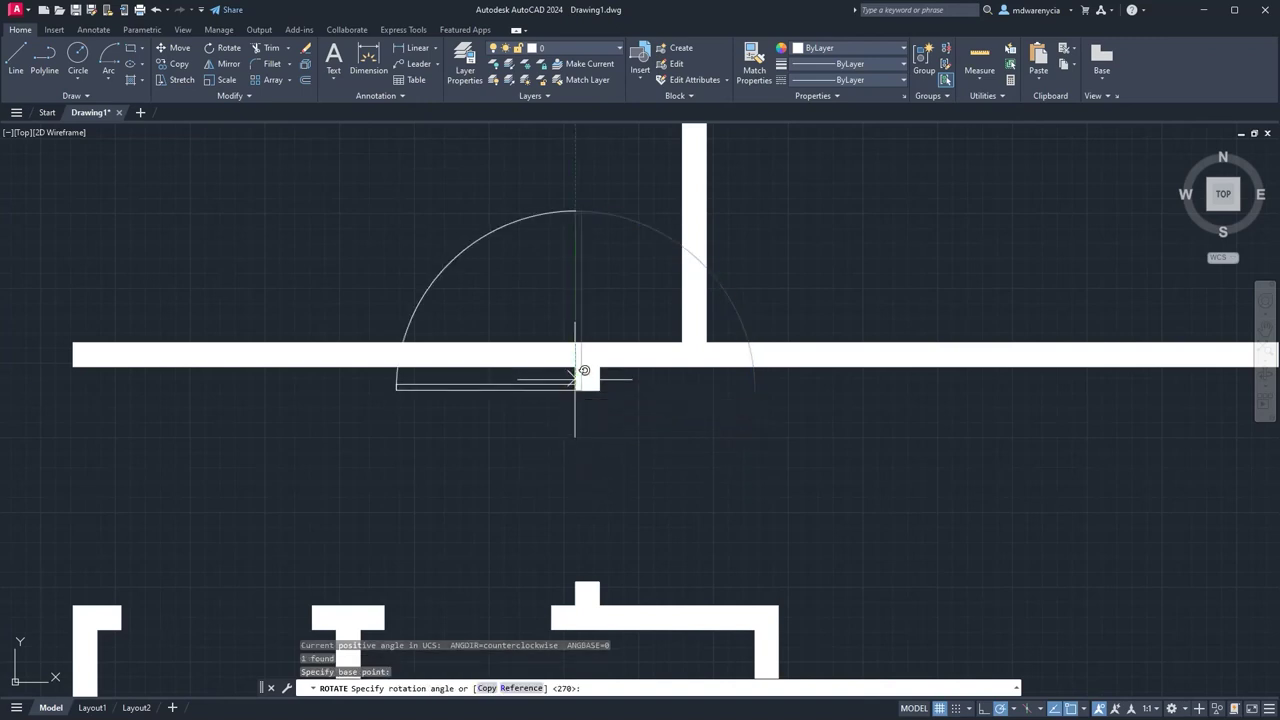
click(414, 387)
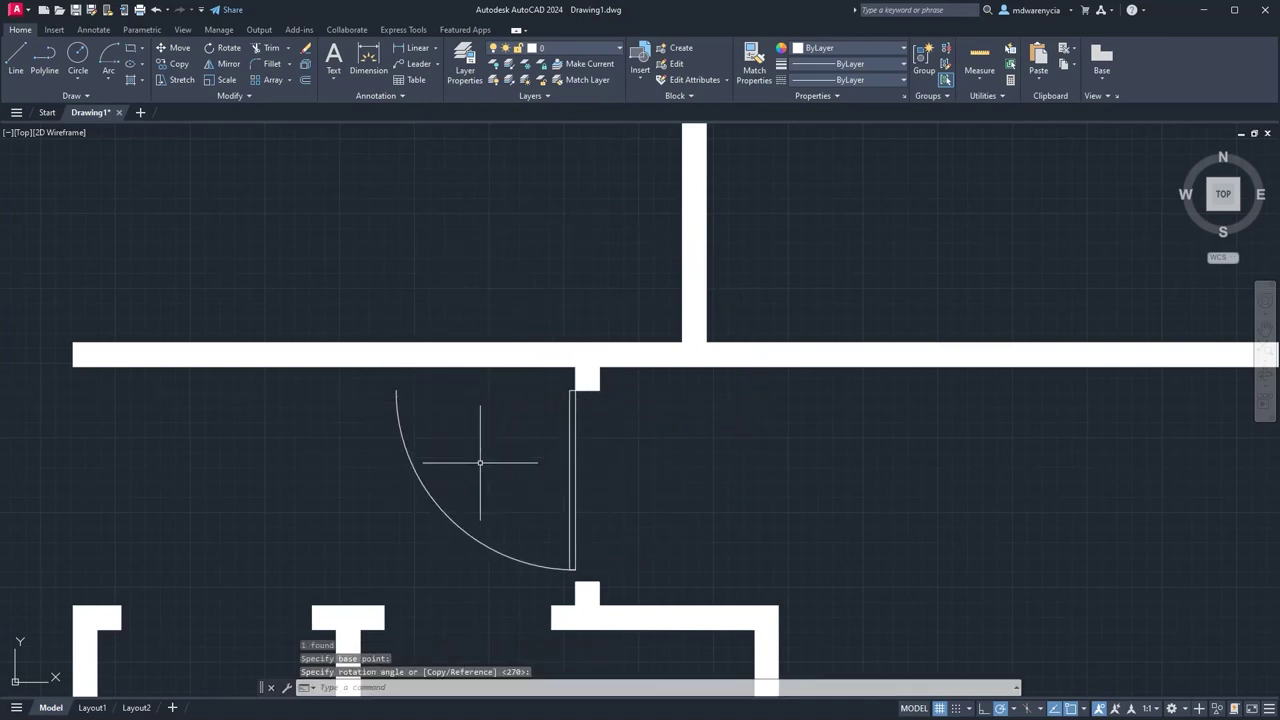
Check the width of the opening between the two wall stubs with a temporary line, cancelling it.
key(Escape)
text(l)
key(Return)
click(599, 390)
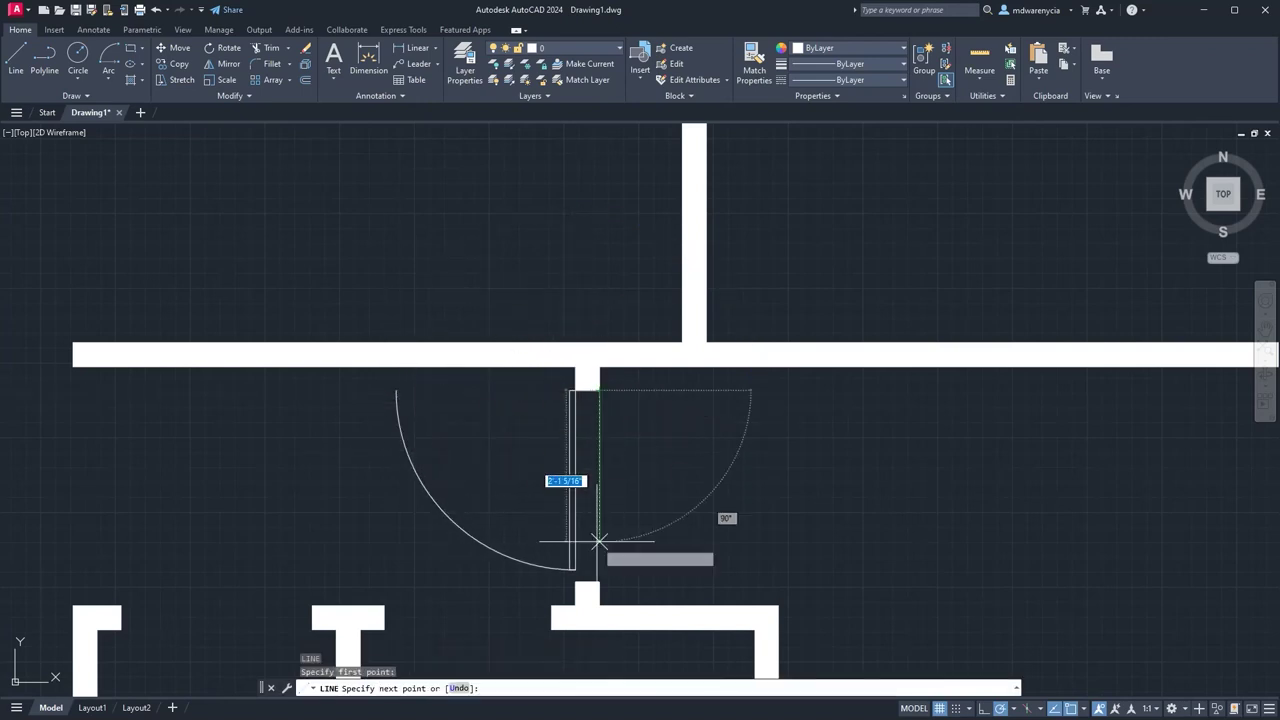
key(Escape)
scroll(596, 600, down, 5)
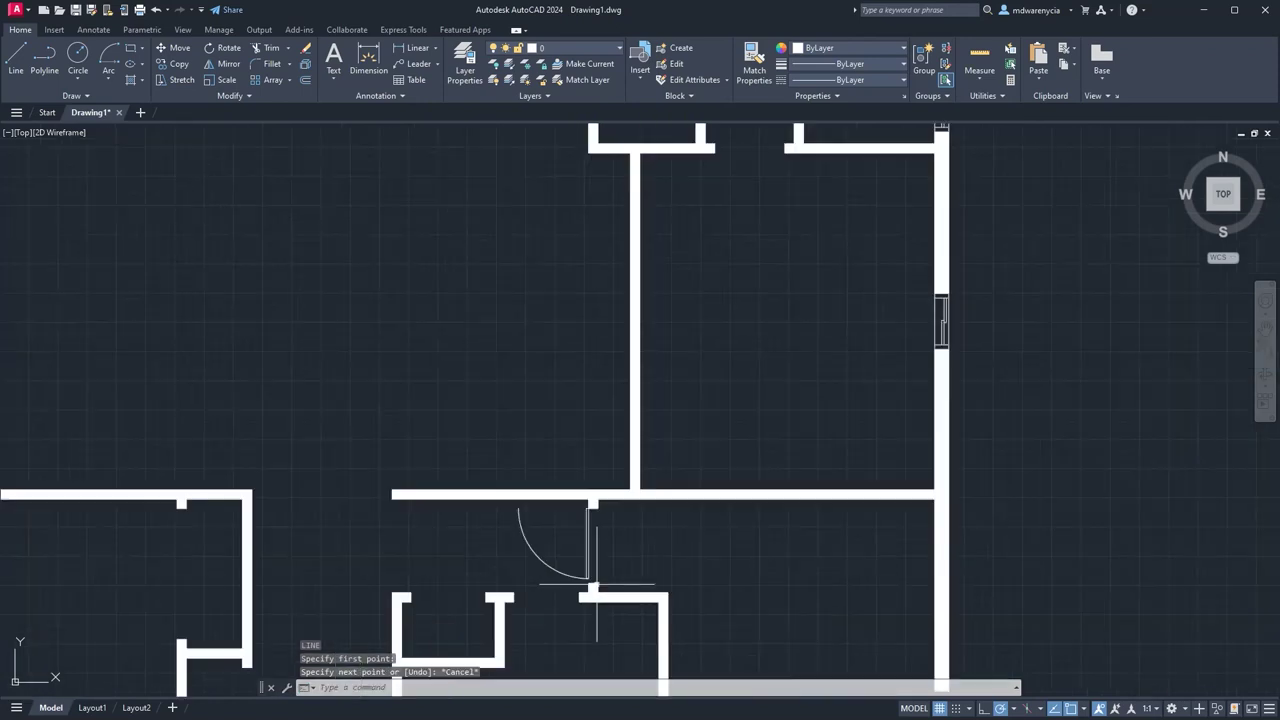
Delete the 2'6" door from the opening between the two wall stubs.
middle_drag(595, 574, 617, 517)
click(619, 484)
click(577, 518)
key(Delete)
Insert block "door-interior-2'4-single" in the lower-left room's upper wall opening, hinged at the right jamb and swinging down into the room.
middle_drag(491, 580, 743, 173)
scroll(743, 173, up, 1)
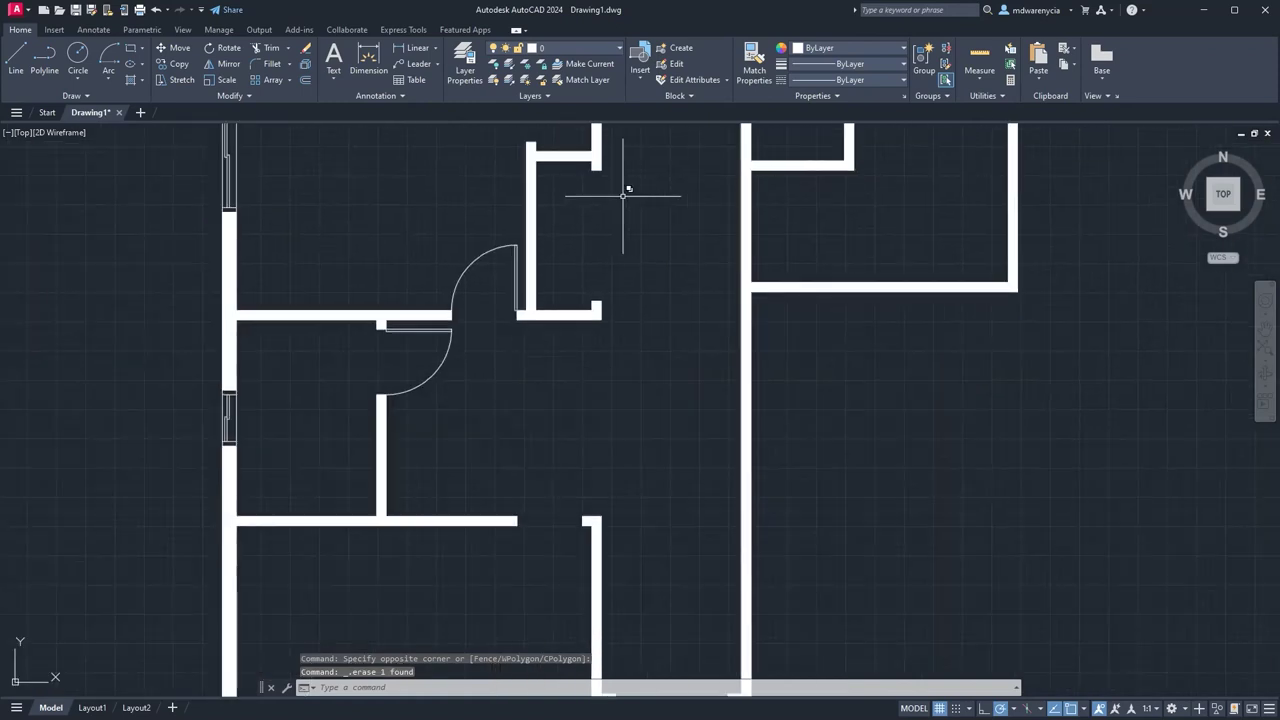
click(641, 62)
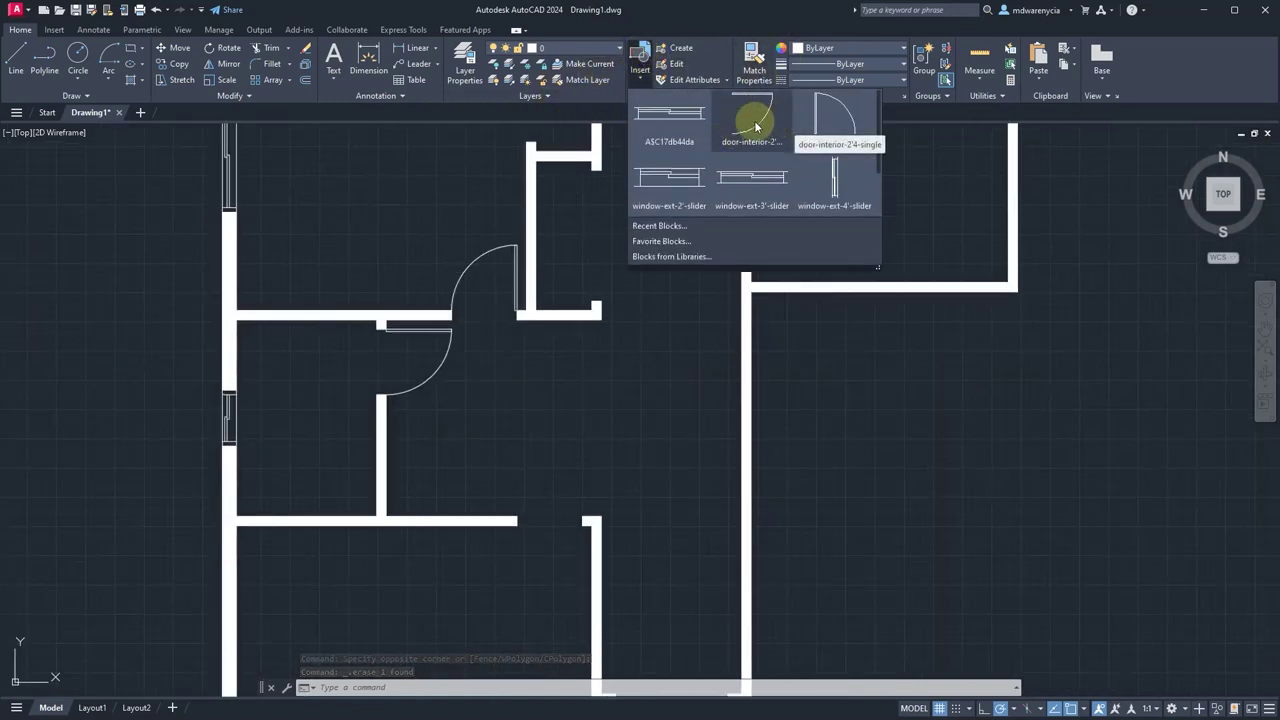
click(751, 120)
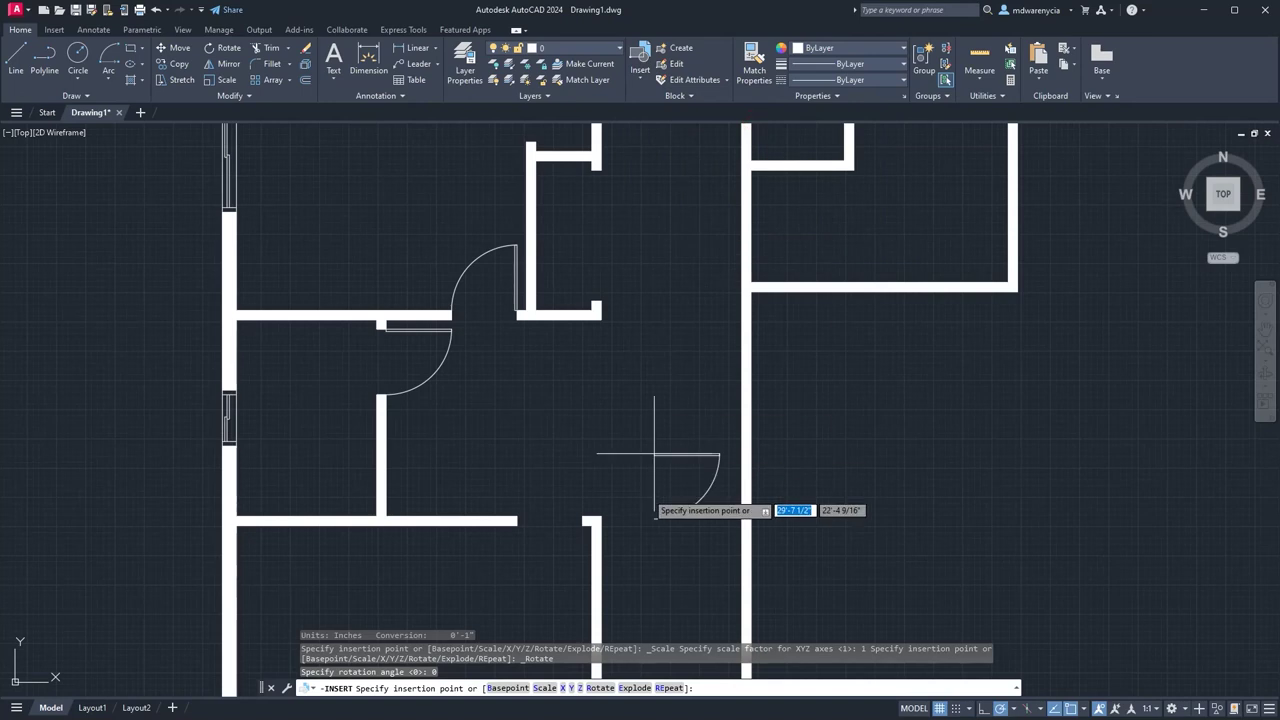
click(582, 522)
mouse_move(575, 520)
middle_down()
mouse_move(523, 434)
mouse_move(403, 418)
middle_up()
scroll(403, 418, down, 5)
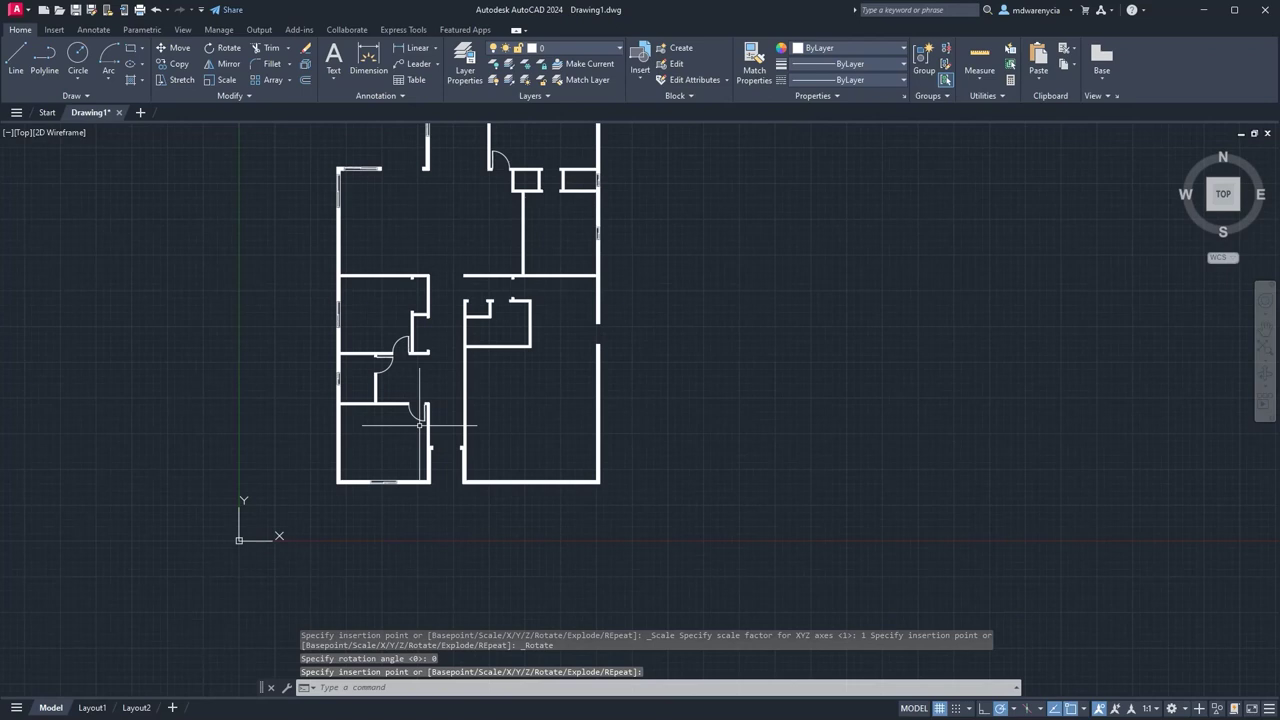
key(Escape)
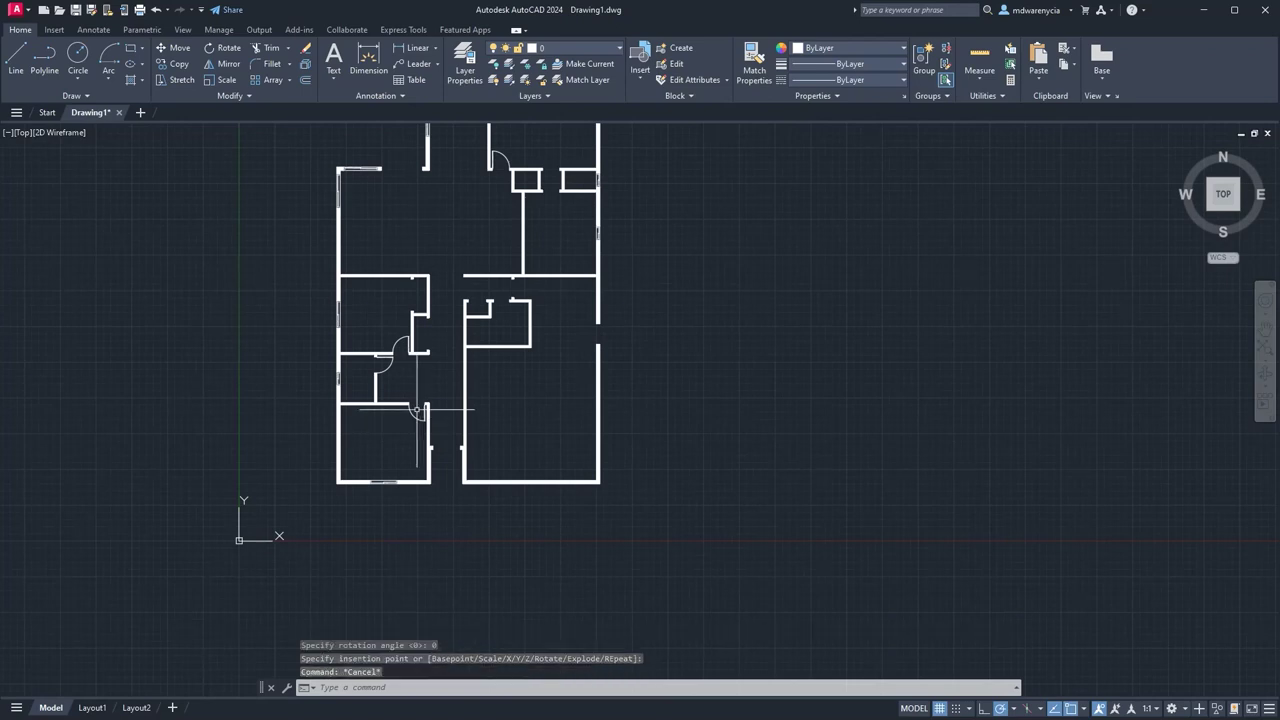
Draw a 2'8" by 1" door leaf rectangle with lines, extending left from the upper wall stub's lower-left corner.
scroll(484, 252, up, 5)
text(l)
key(Return)
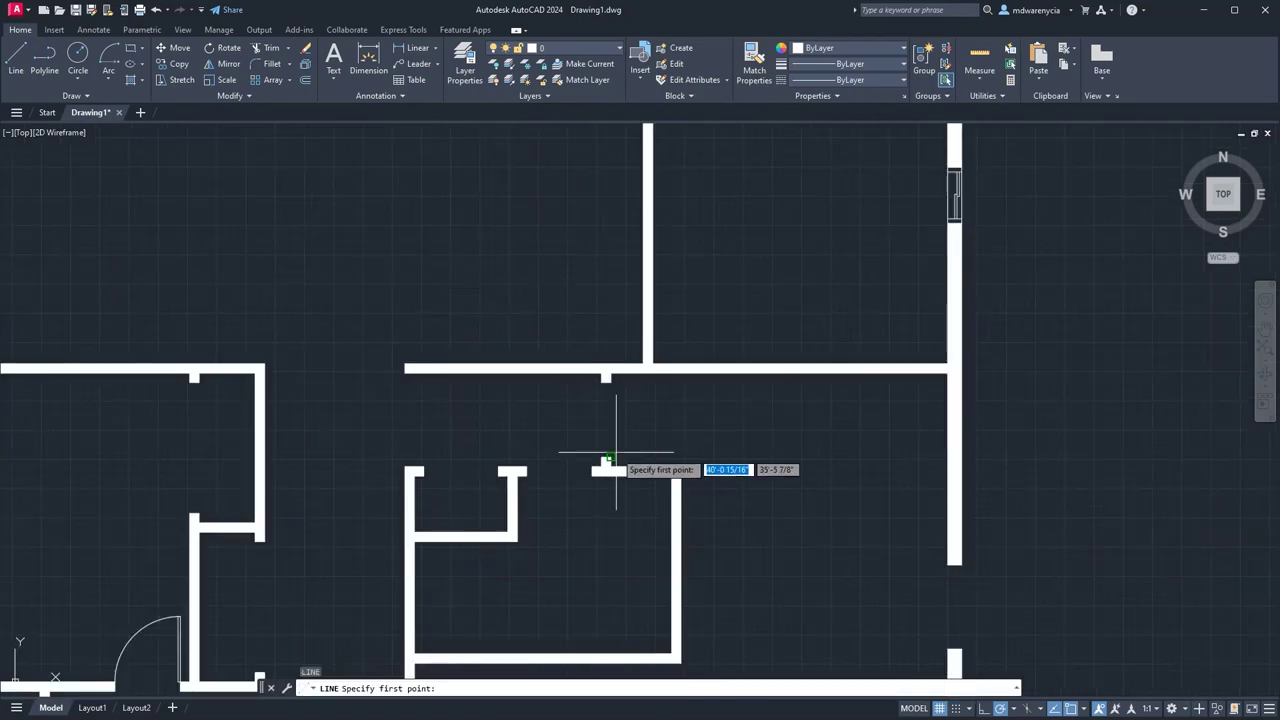
scroll(596, 404, up, 4)
click(612, 339)
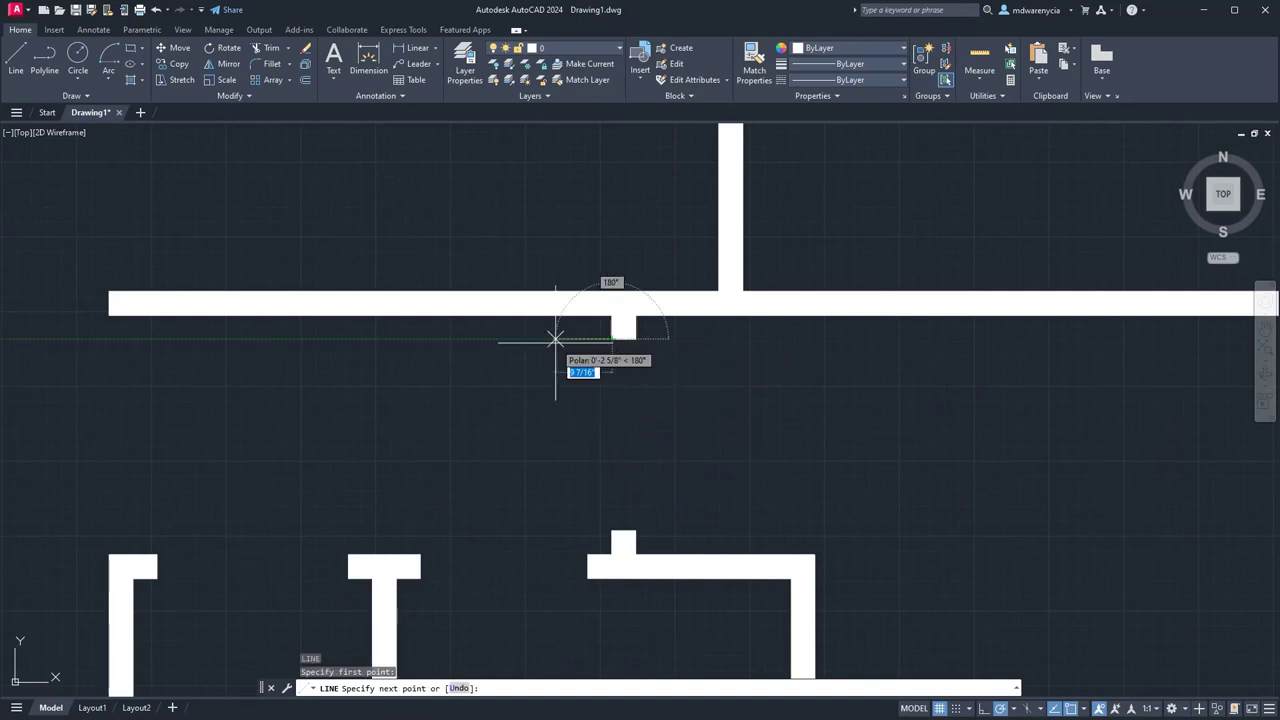
text(2'8)
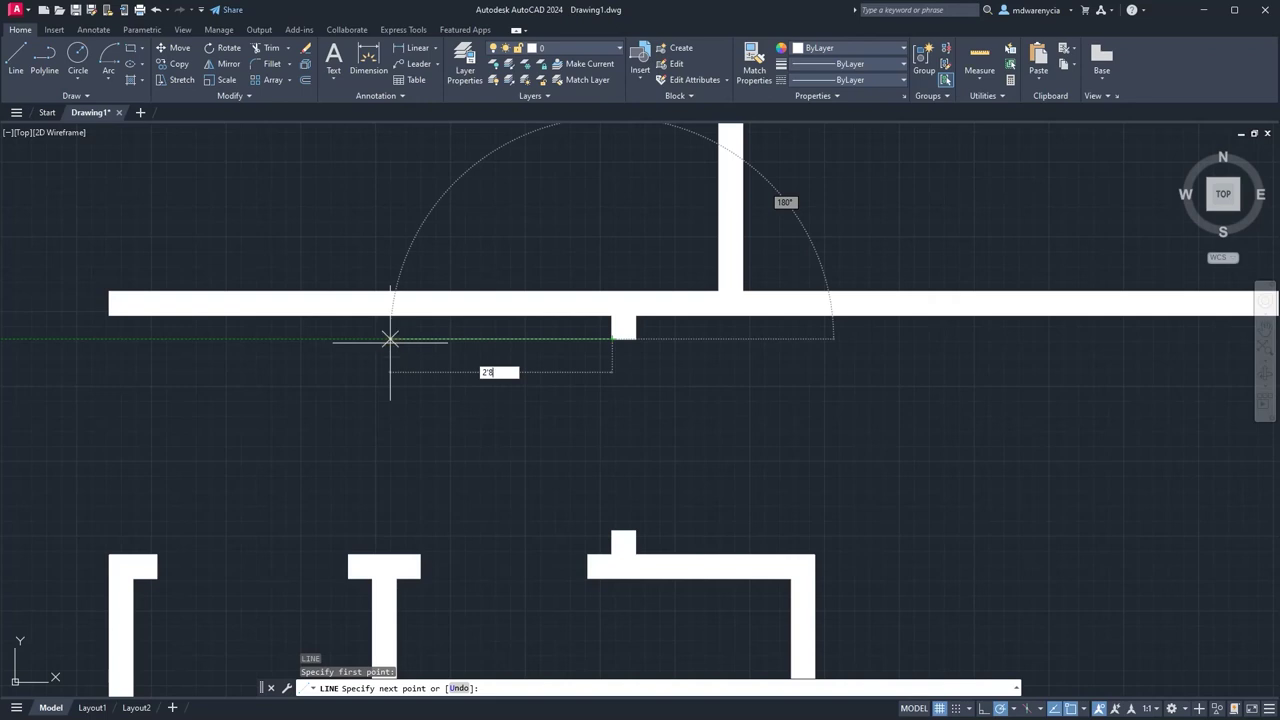
key(Return)
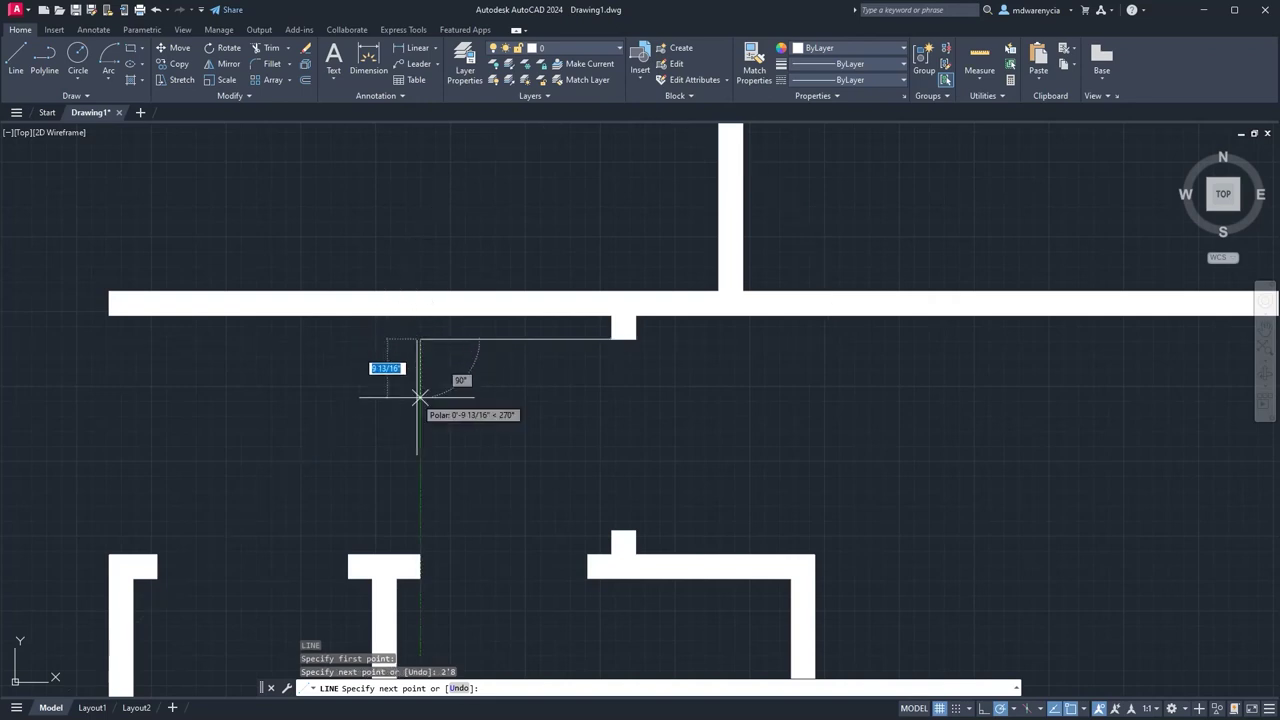
text(1)
key(Return)
scroll(604, 345, up, 4)
click(618, 331)
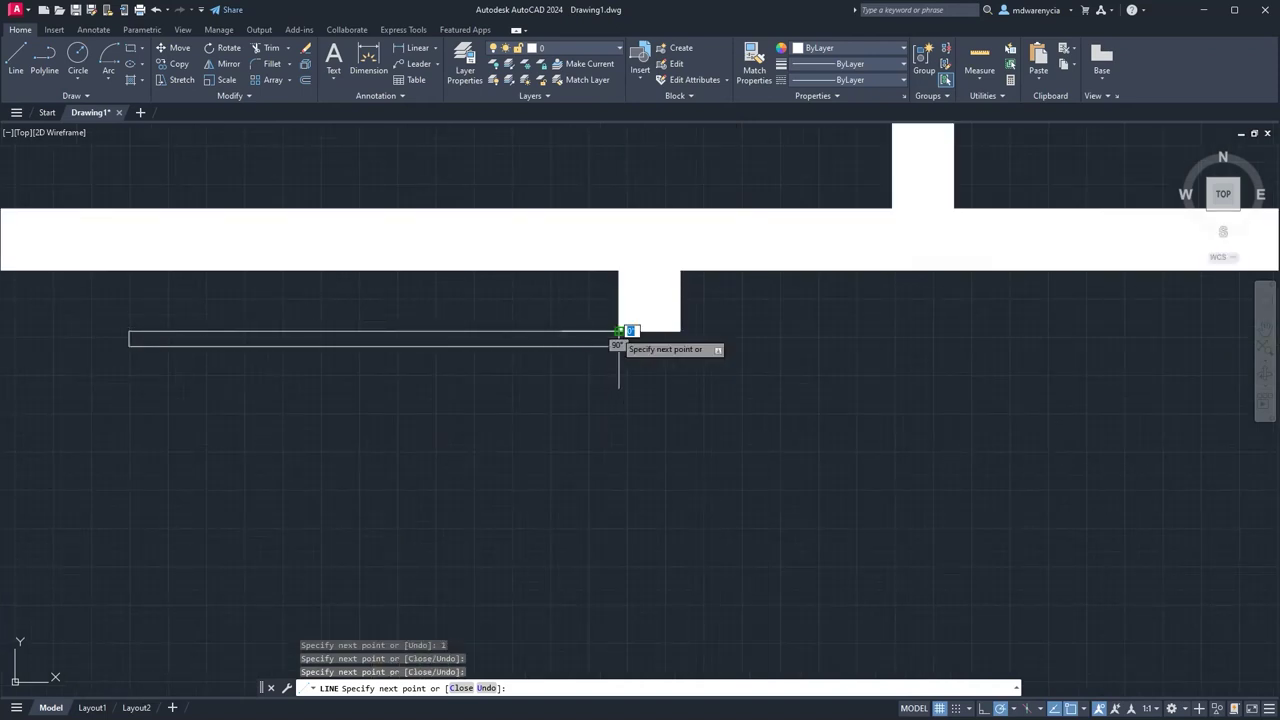
scroll(389, 458, down, 6)
middle_drag(389, 458, 431, 431)
key(Escape)
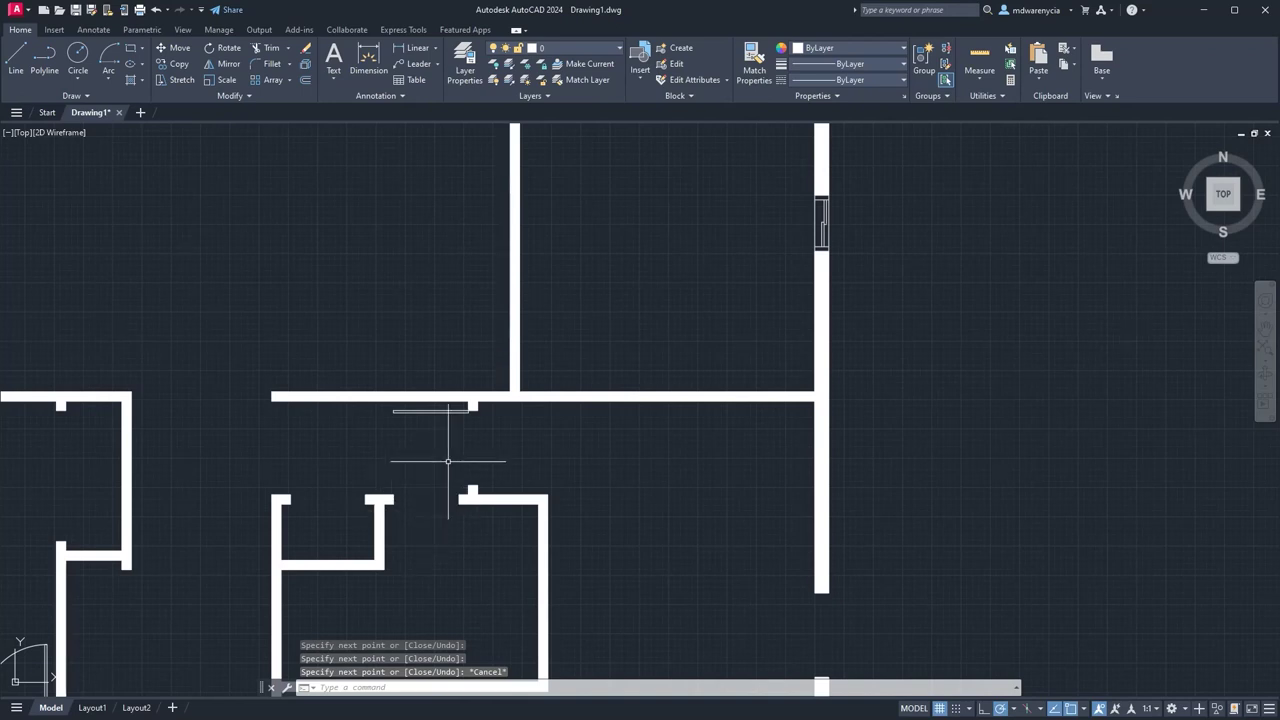
Draw the door's swing arc from the lower wall stub to the leaf's free end, centred on the hinge corner.
scroll(448, 461, up, 5)
click(108, 56)
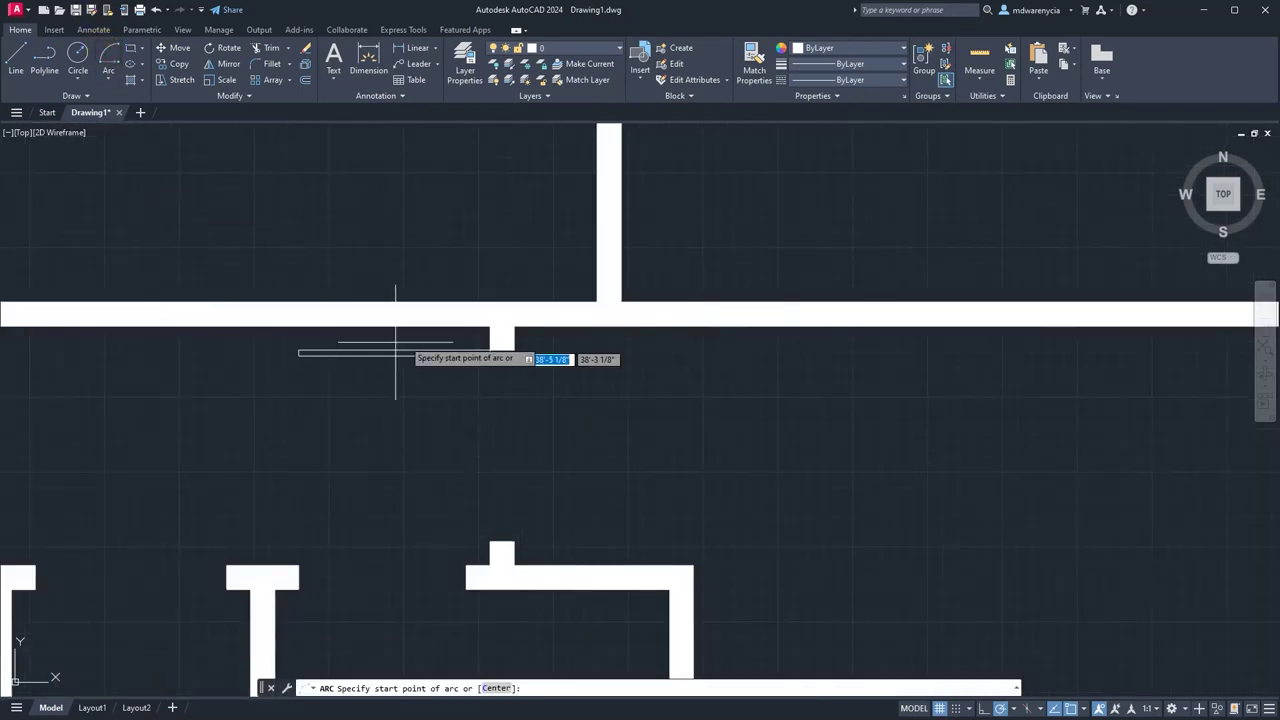
click(490, 541)
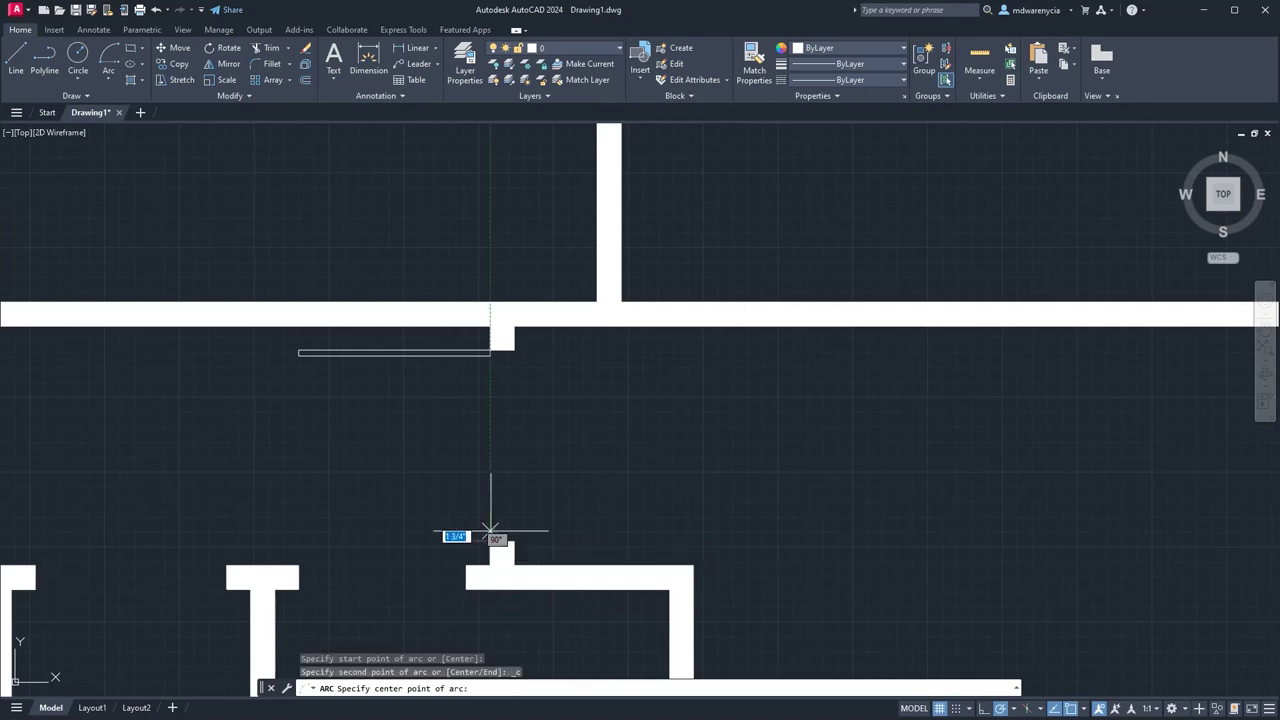
click(490, 351)
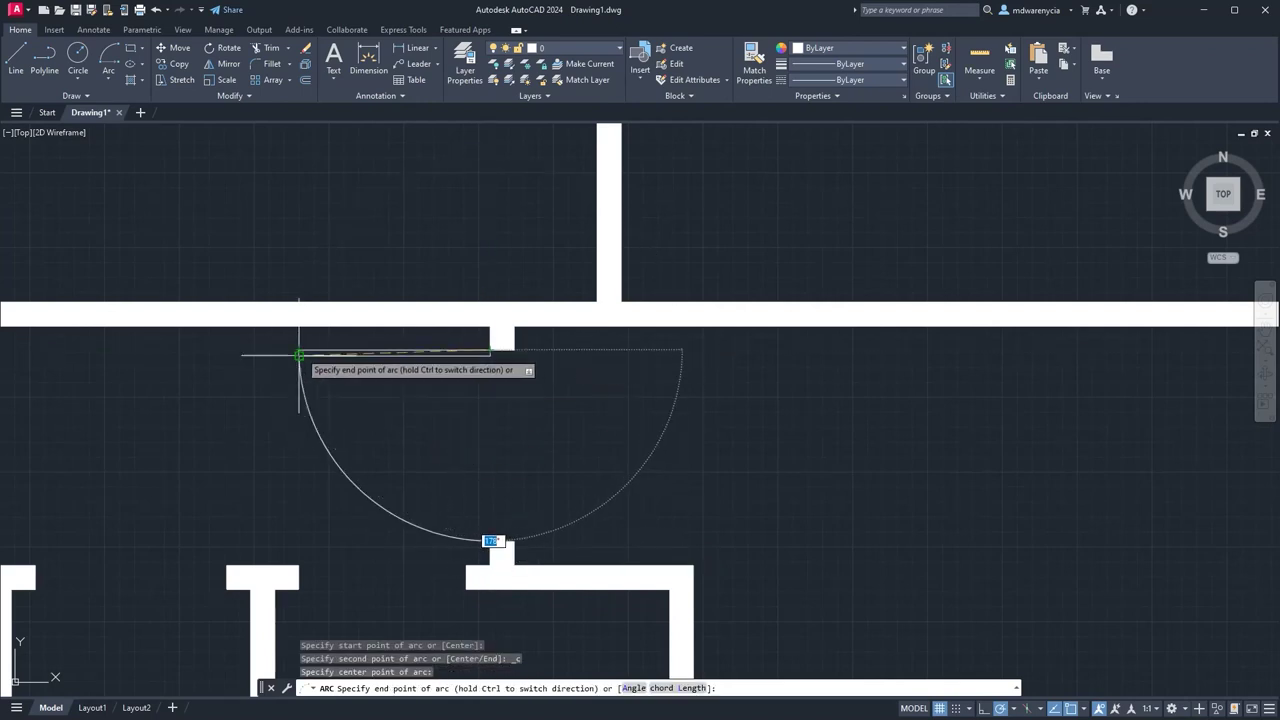
click(298, 351)
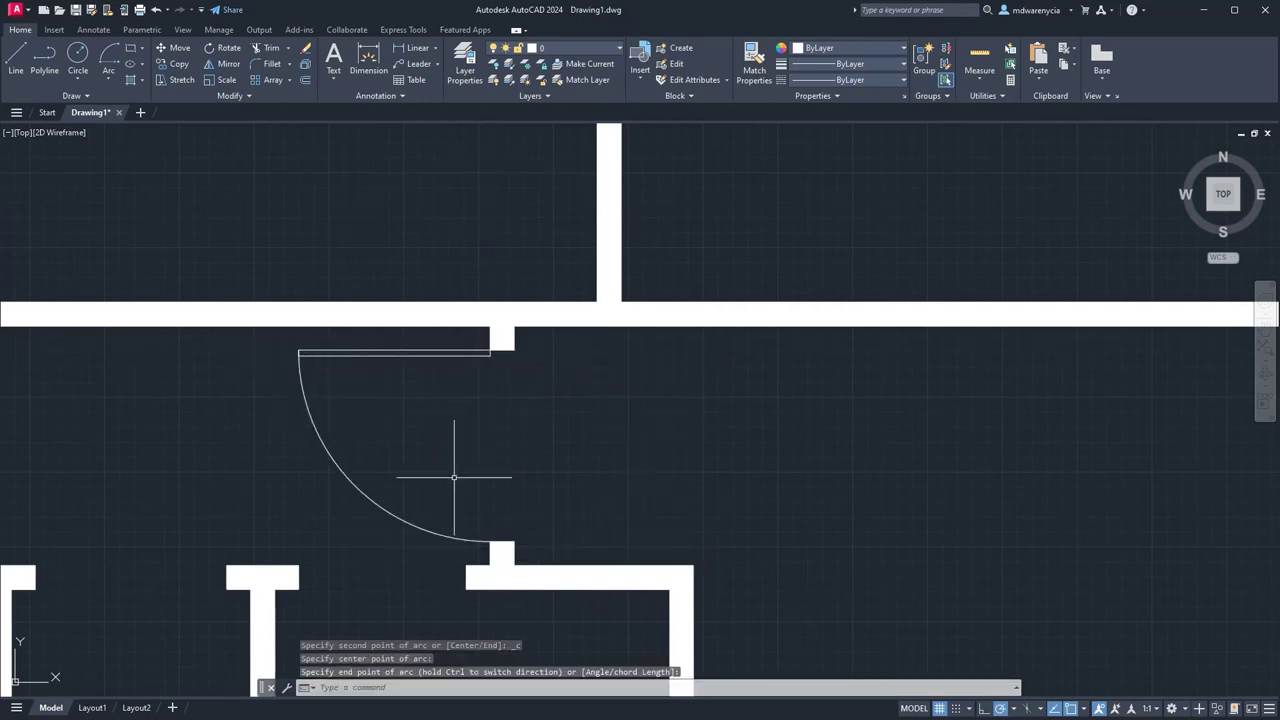
key(Escape)
Define the door leaf and swing arc as block "door-interior-2'8-single", with its base point at the upper stub's hinge corner.
click(263, 348)
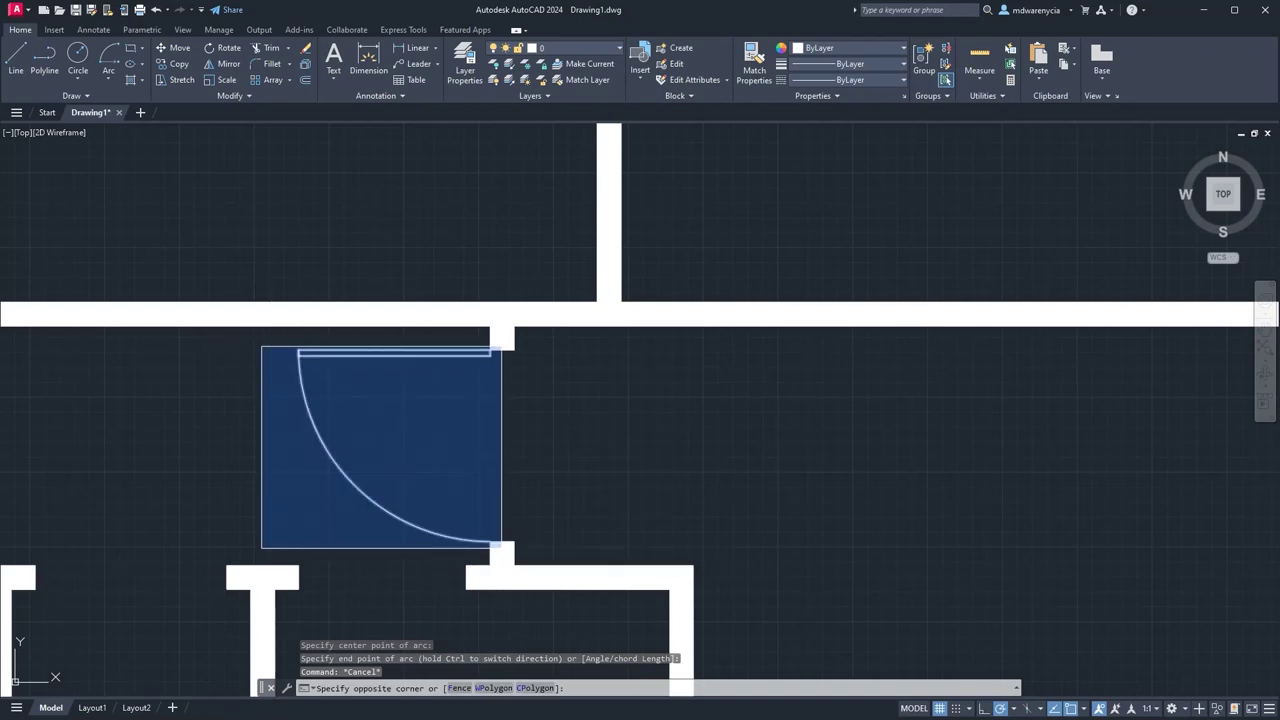
click(508, 537)
text(block)
key(Return)
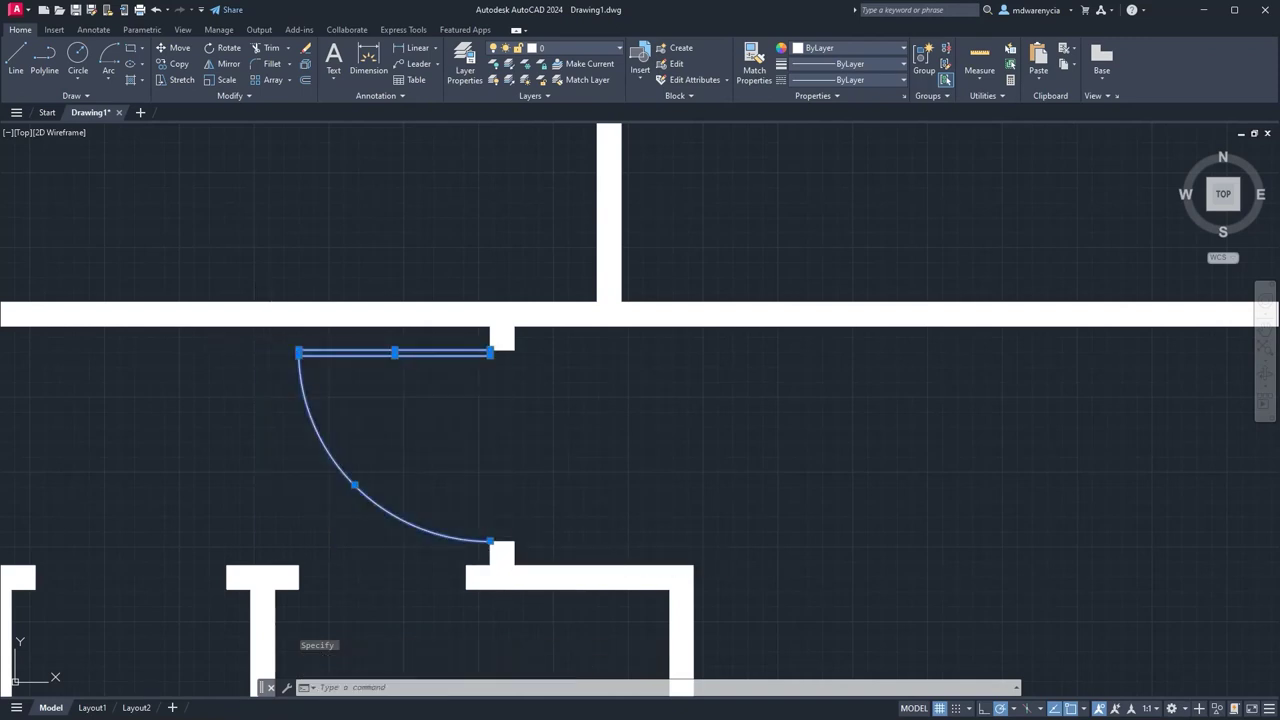
text(door-interior-2'8-single)
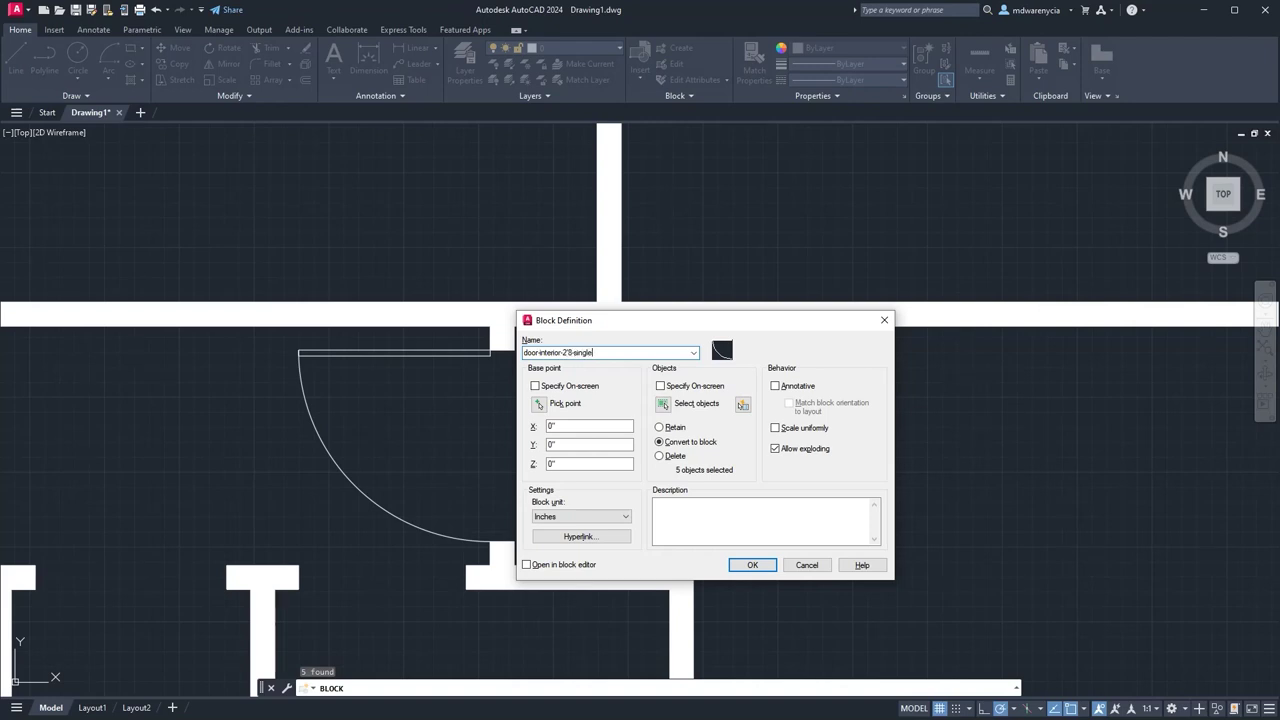
click(538, 403)
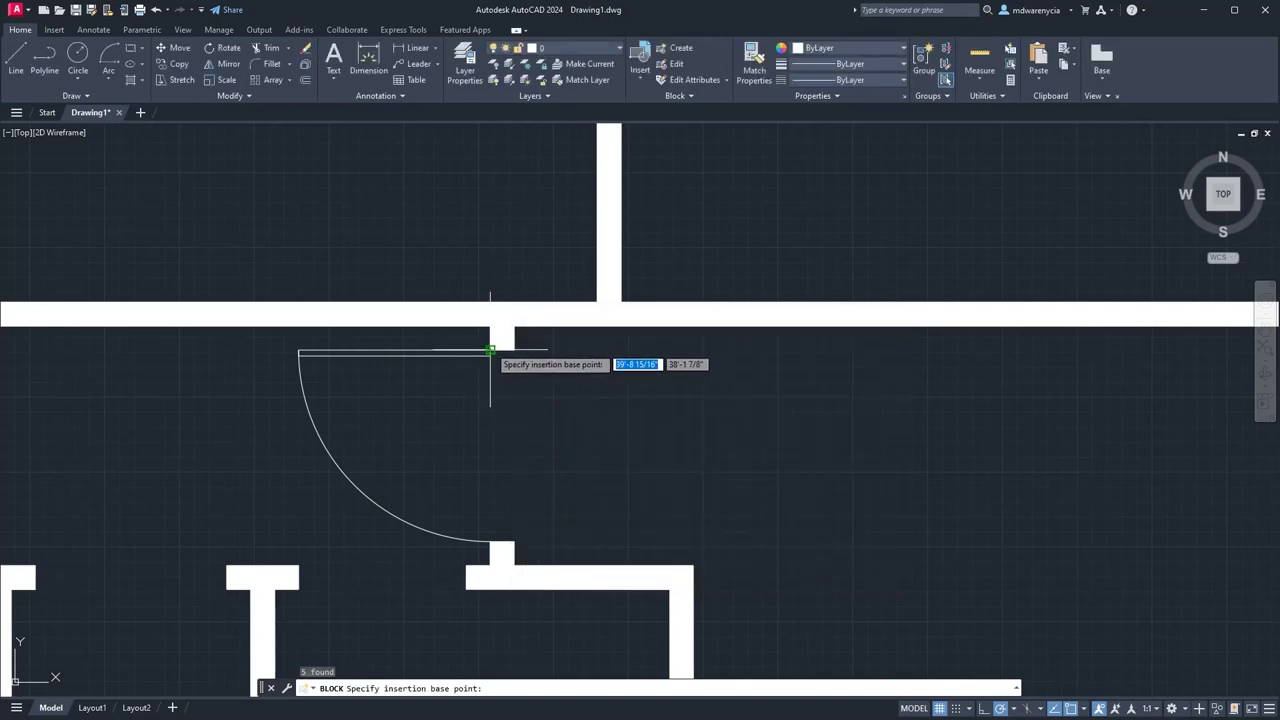
click(490, 351)
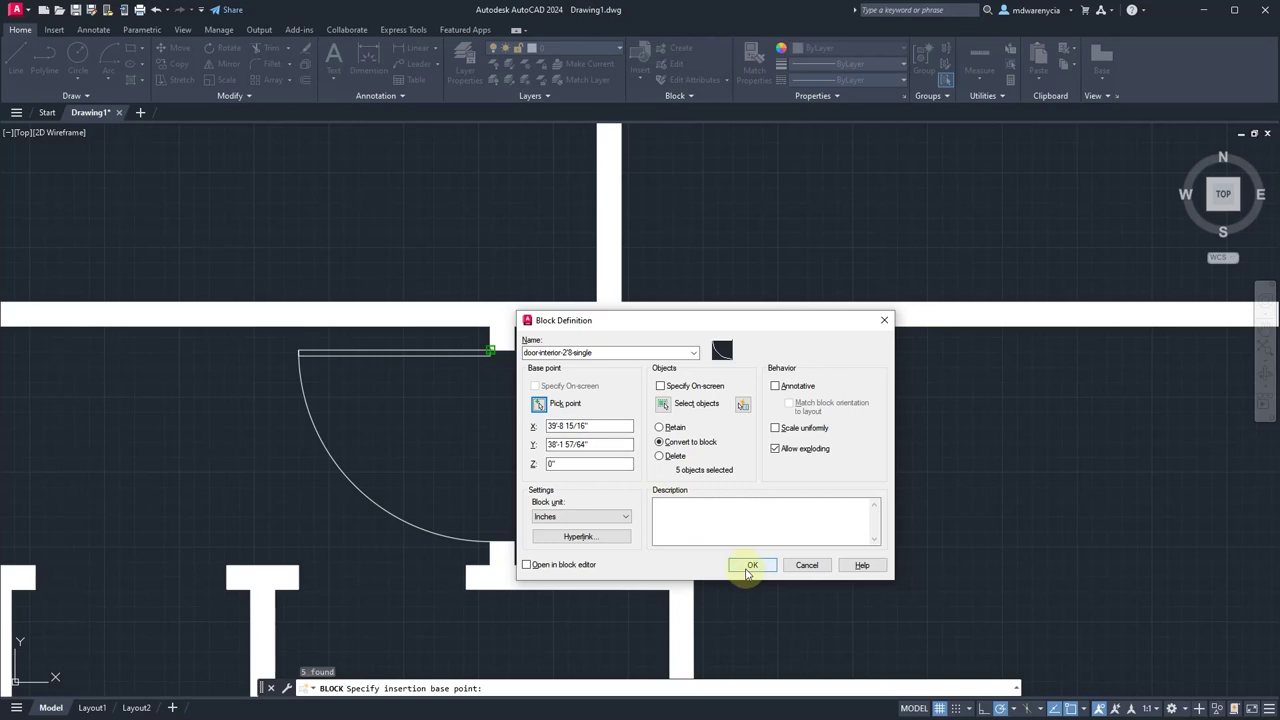
click(750, 567)
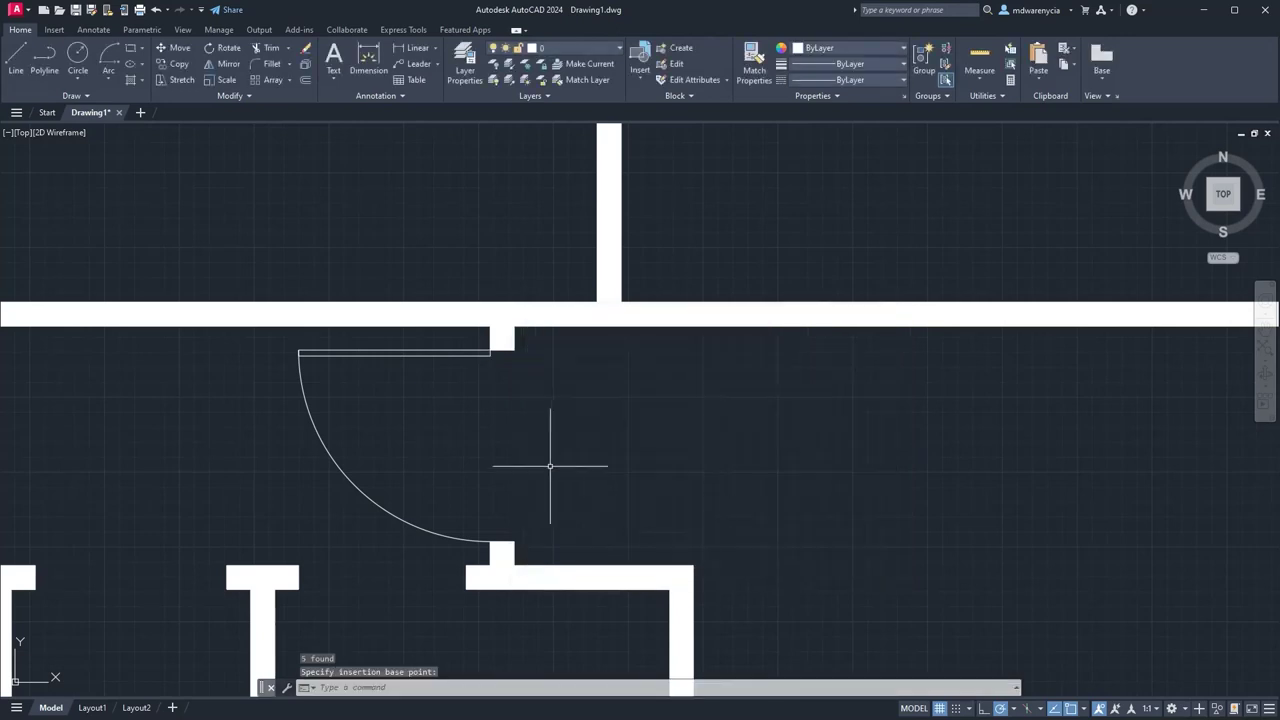
Look over the floor plan's remaining door openings, ending at the small closet beside the 2'8" door.
scroll(500, 425, down, 5)
scroll(582, 262, up, 2)
middle_drag(566, 356, 603, 686)
scroll(603, 657, down, 2)
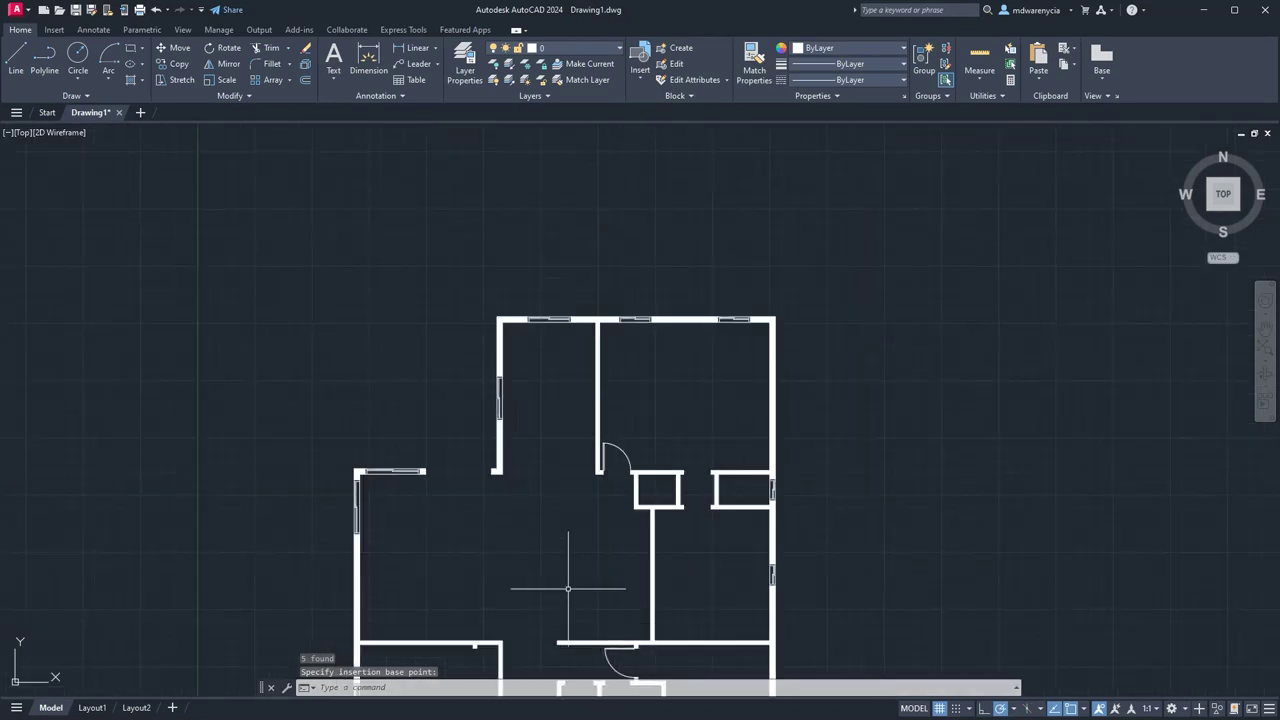
middle_drag(521, 517, 479, 277)
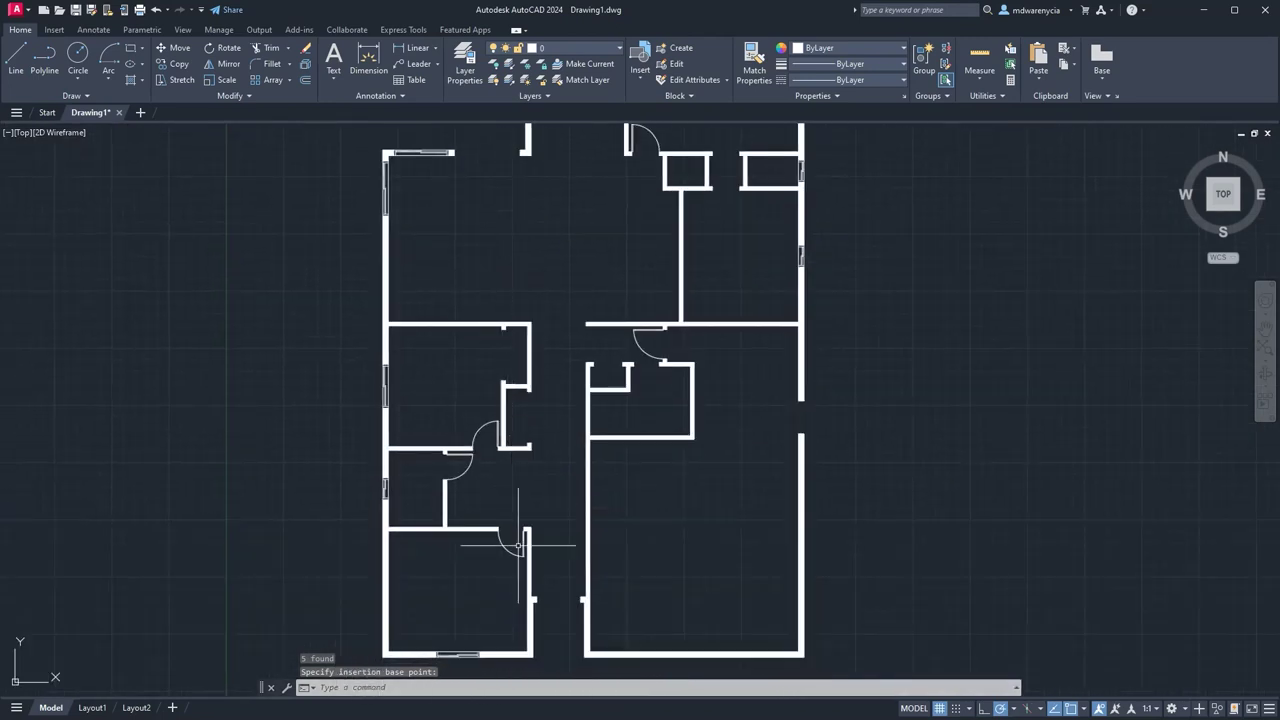
key(Escape)
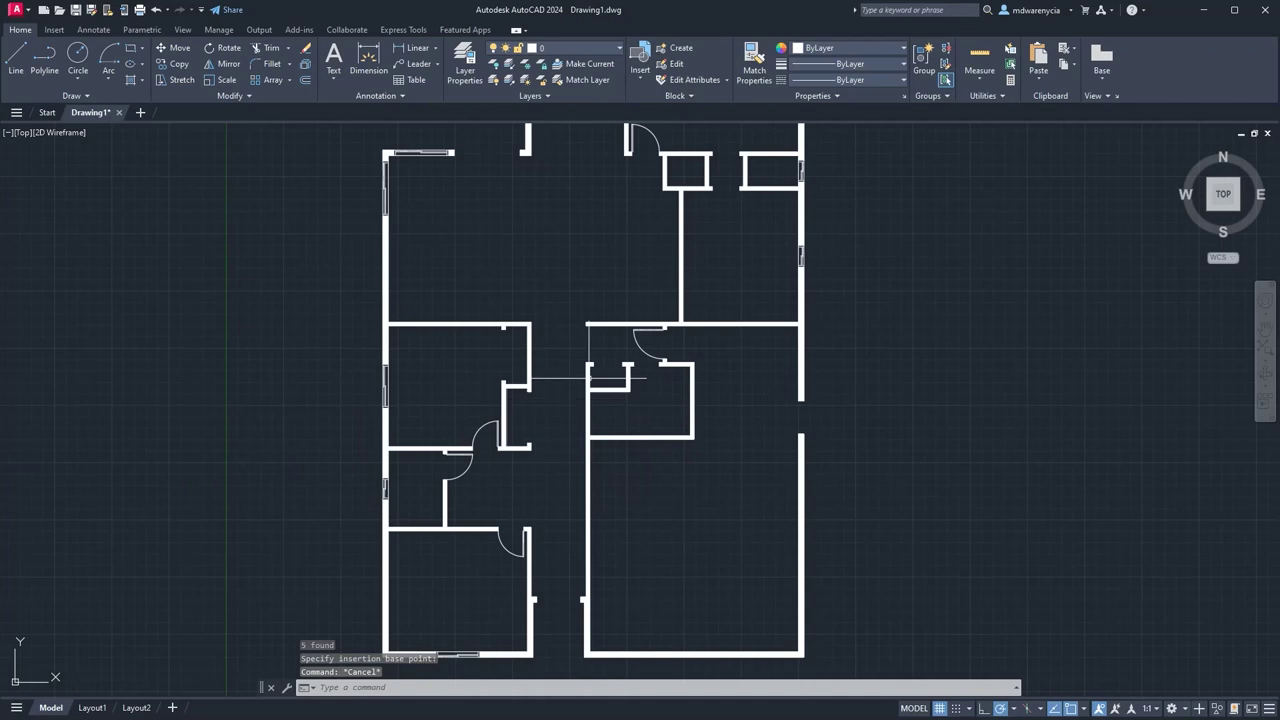
scroll(589, 378, up, 3)
middle_drag(635, 335, 502, 390)
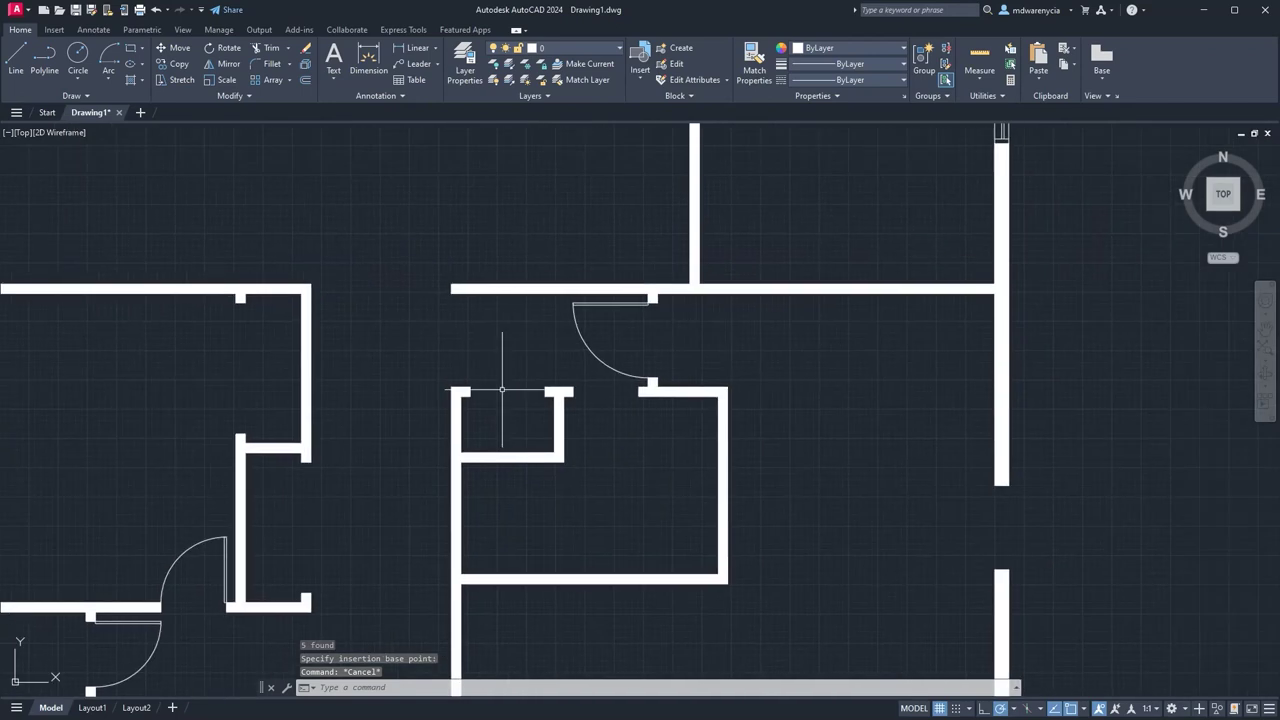
Draw an 8" line slanting up at about 73° from the upper corner of the closet opening's left jamb.
text(l)
key(Return)
scroll(502, 390, up, 4)
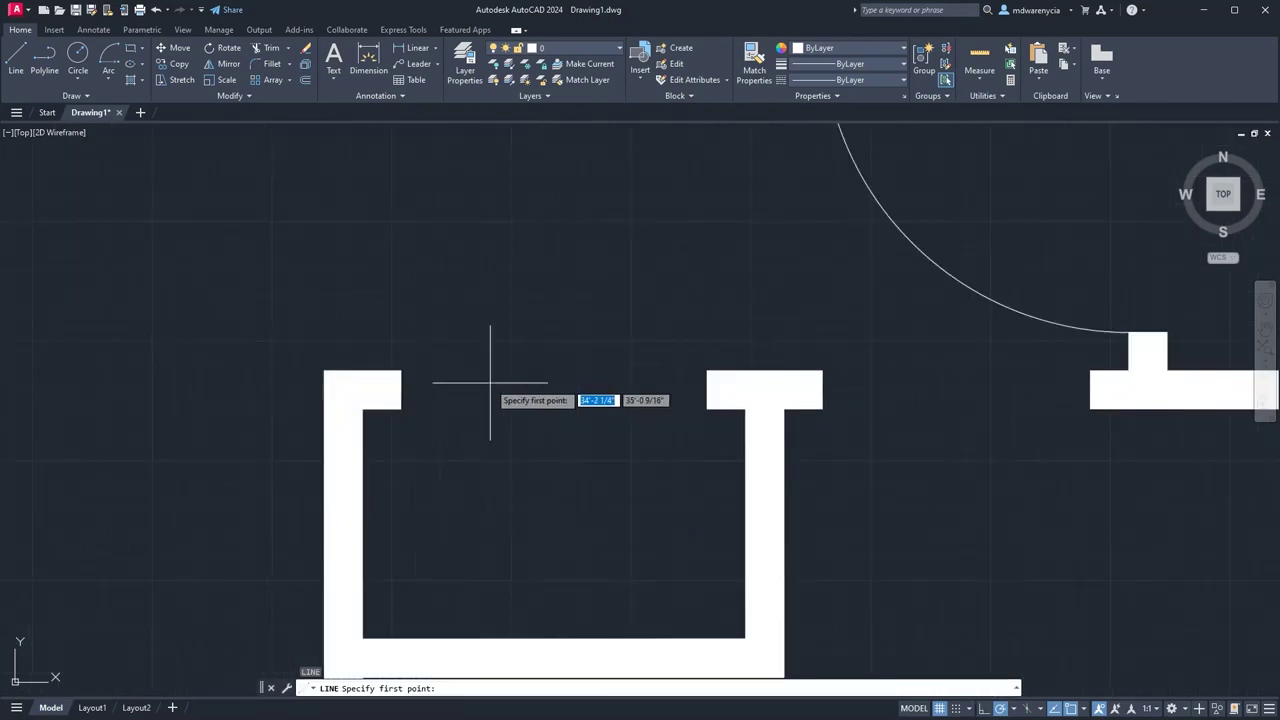
click(400, 370)
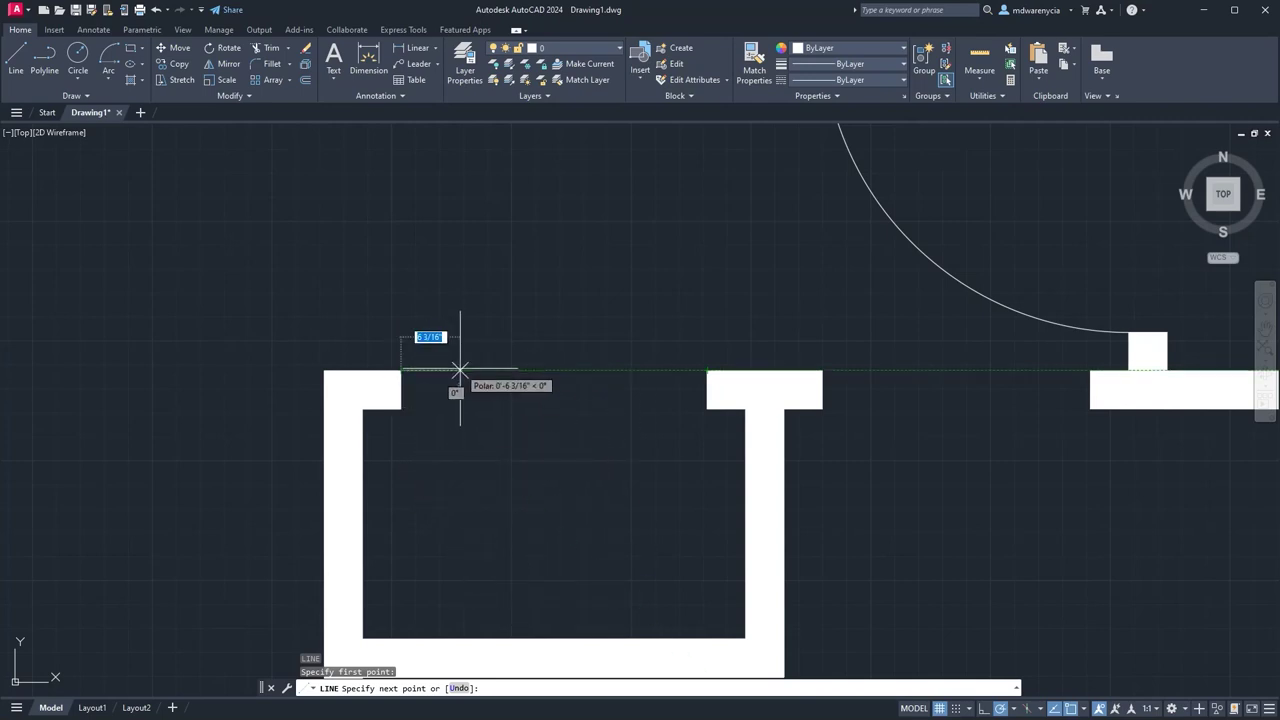
middle_drag(486, 393, 474, 517)
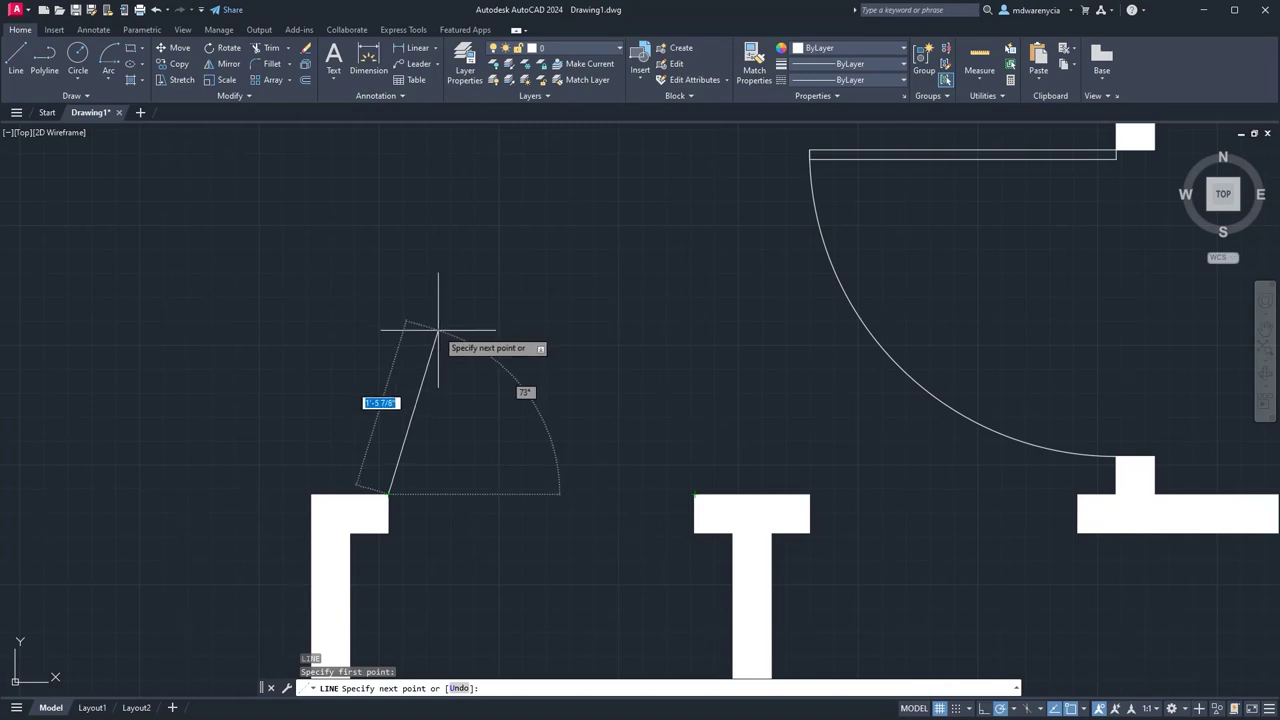
text(8)
key(Return)
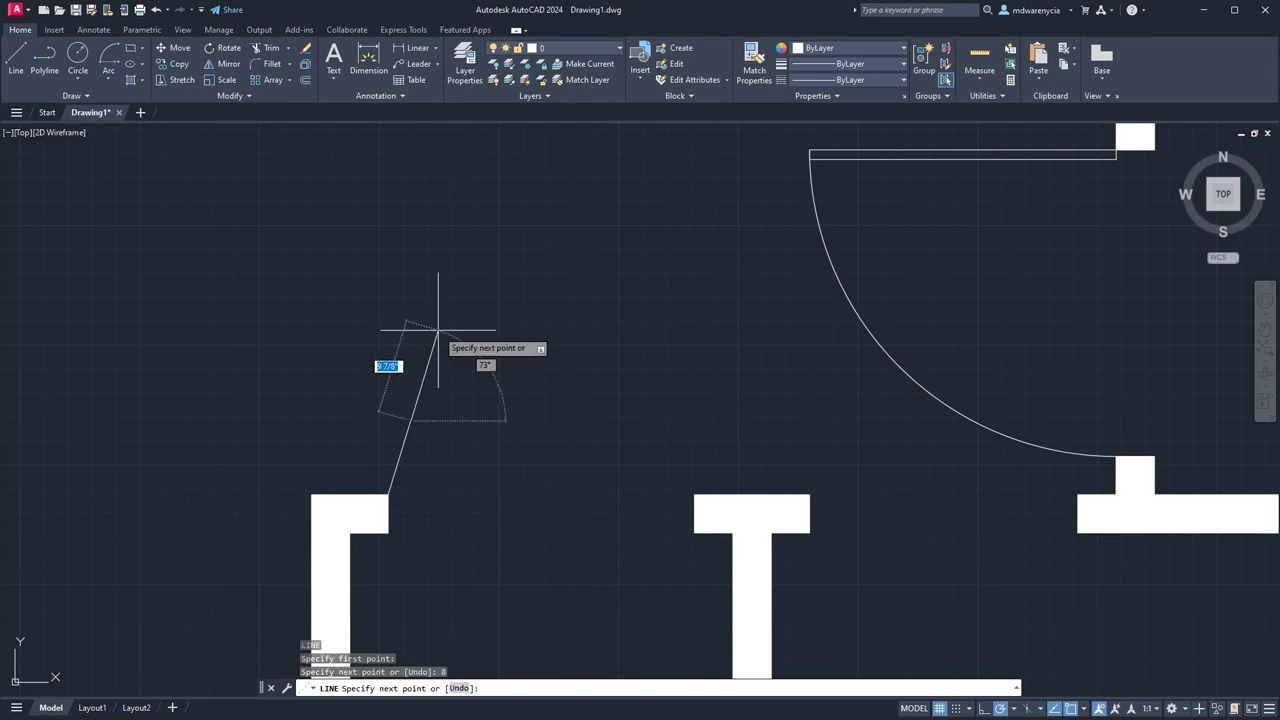
scroll(443, 426, up, 4)
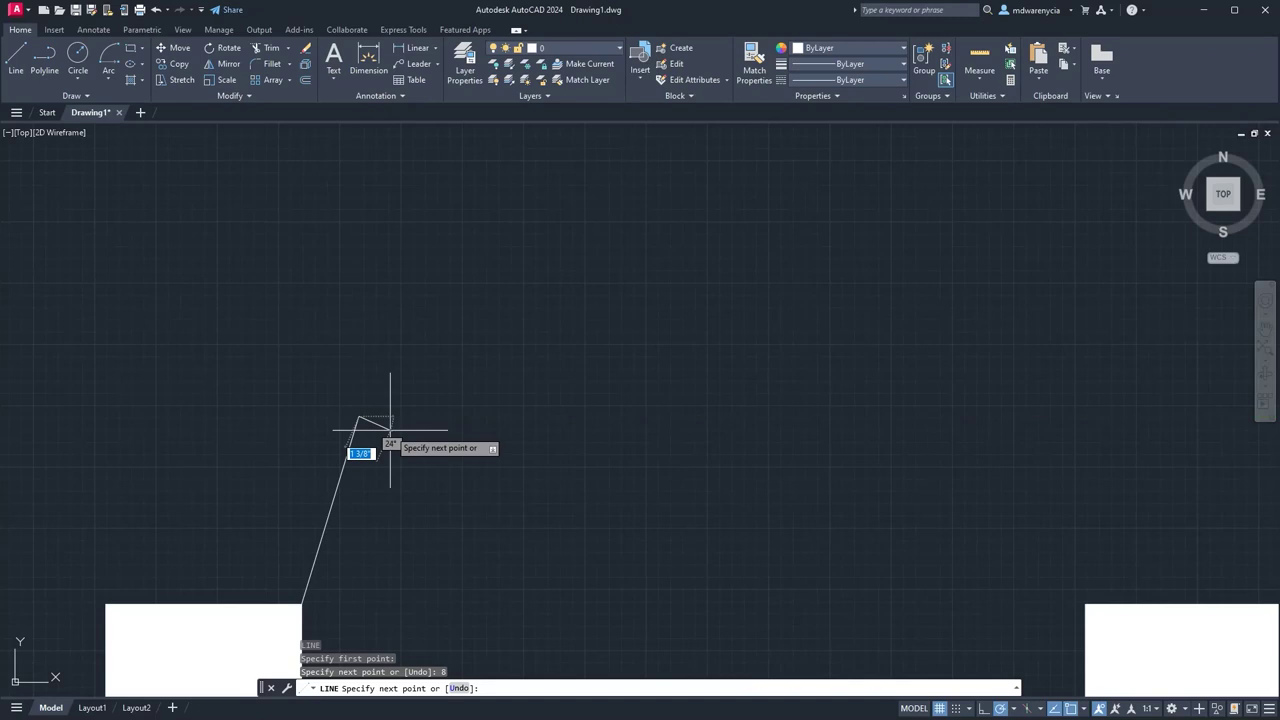
key(Escape)
key(Escape)
Offset the roughly 73° slanted line by 1" toward the closet opening.
click(384, 488)
click(308, 400)
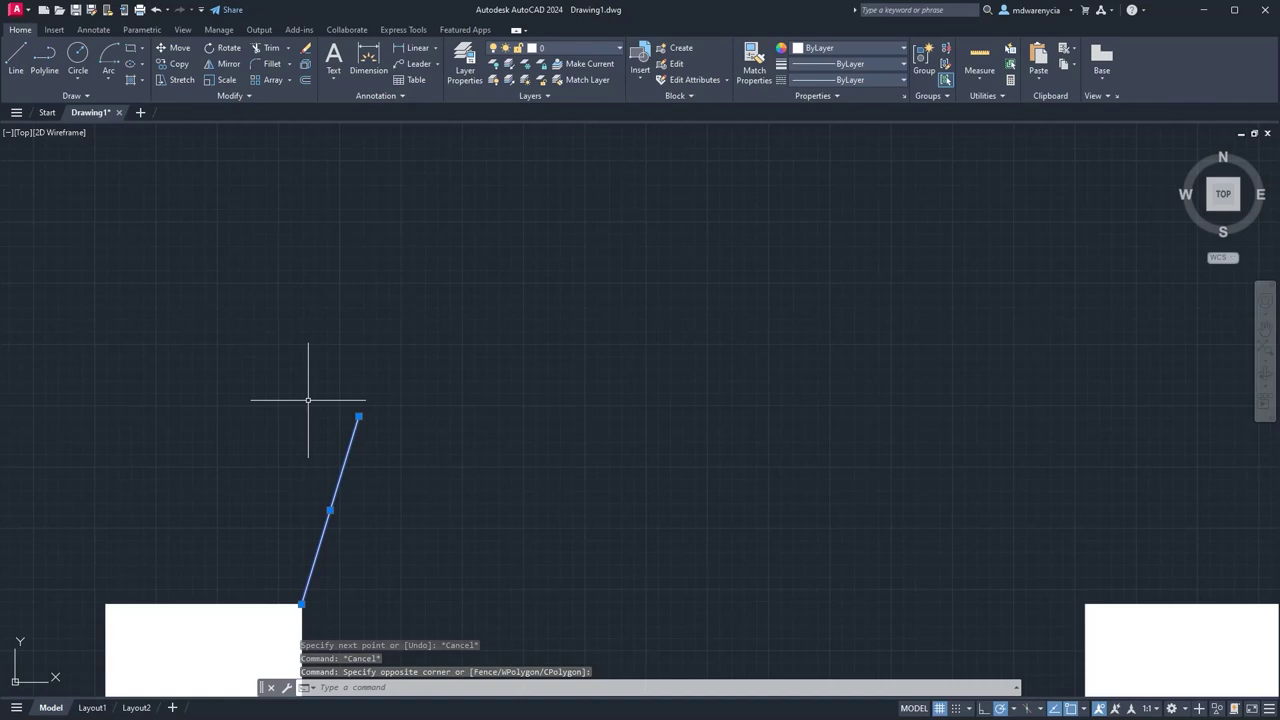
text(o)
key(Return)
text(1)
key(Return)
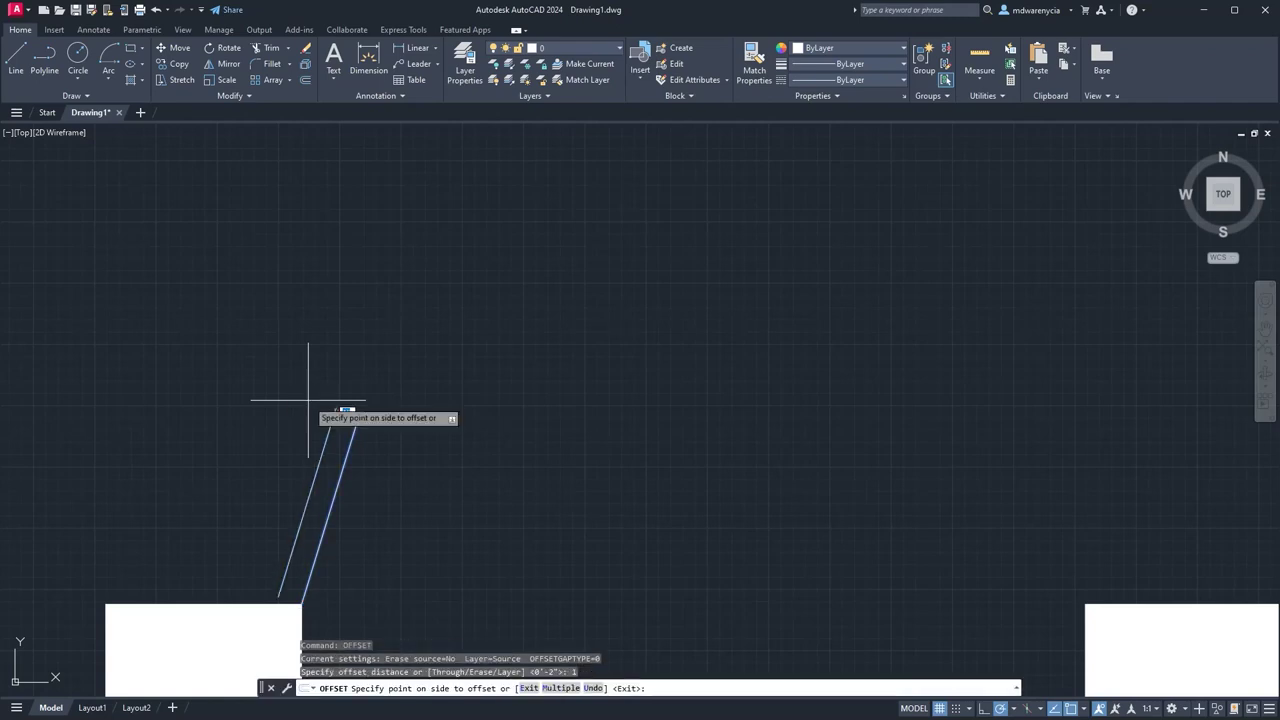
click(485, 516)
key(Escape)
scroll(470, 500, up, 4)
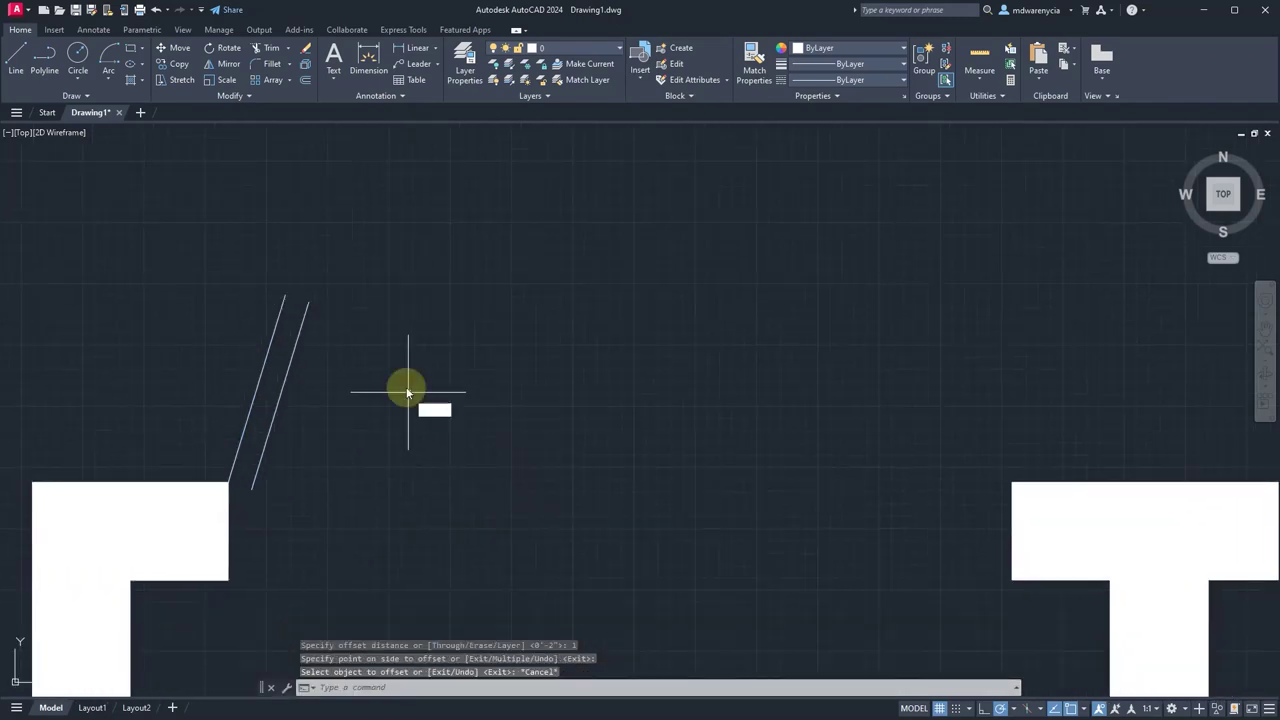
Abandon the end-closing line and delete both slanted lines at the closet opening's left jamb.
text(l)
key(Return)
click(308, 300)
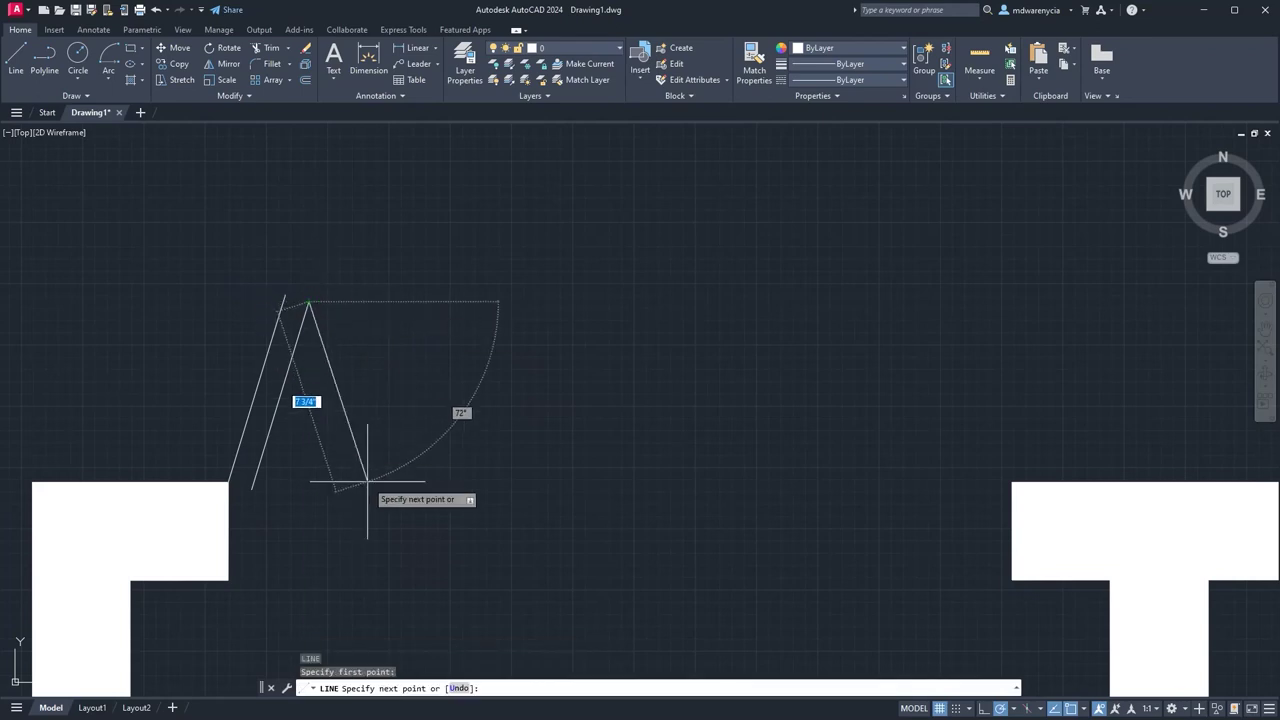
key(Escape)
click(403, 427)
click(226, 305)
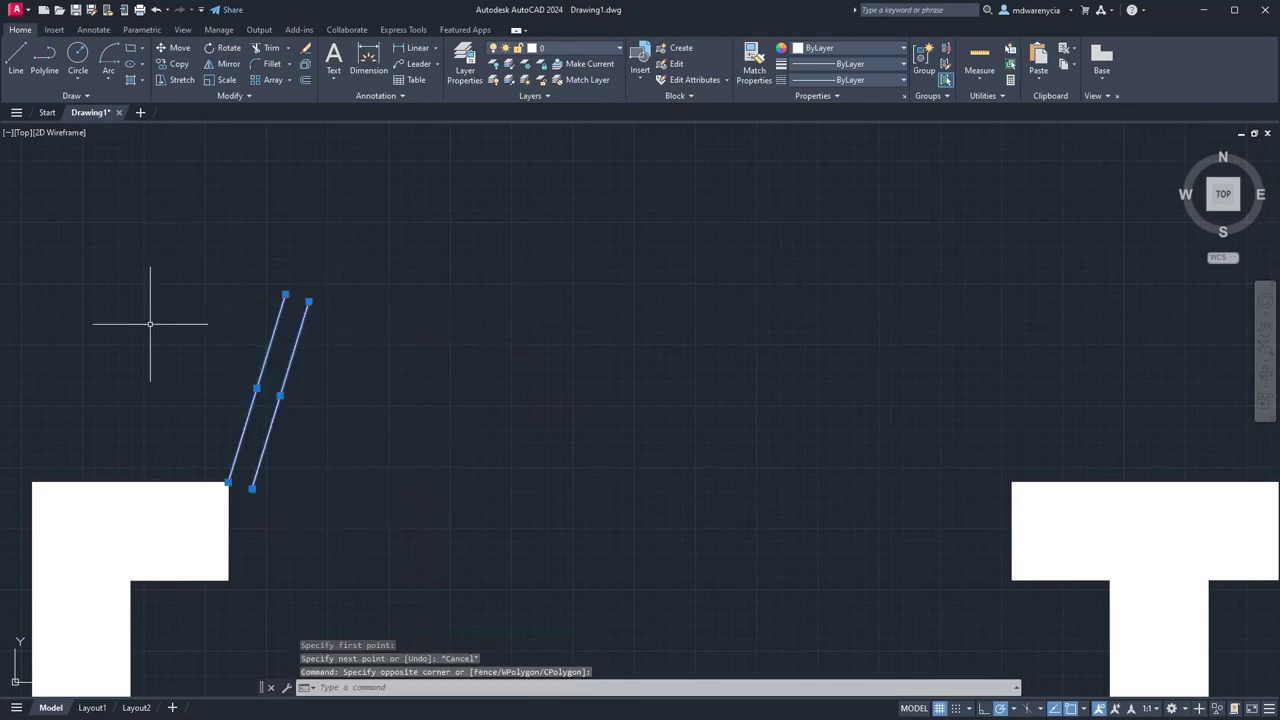
key(Delete)
Draw an 8" line at 60° from the upper corner of the closet opening's left jamb.
text(l)
key(Return)
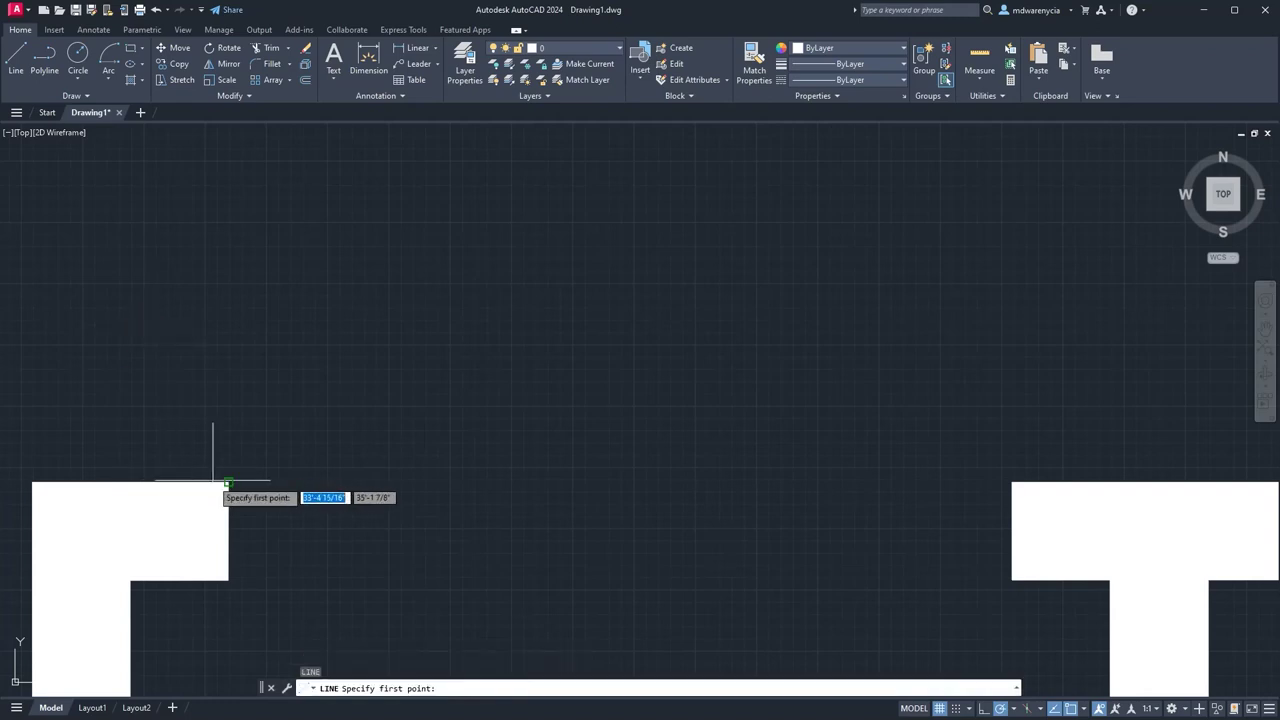
click(228, 483)
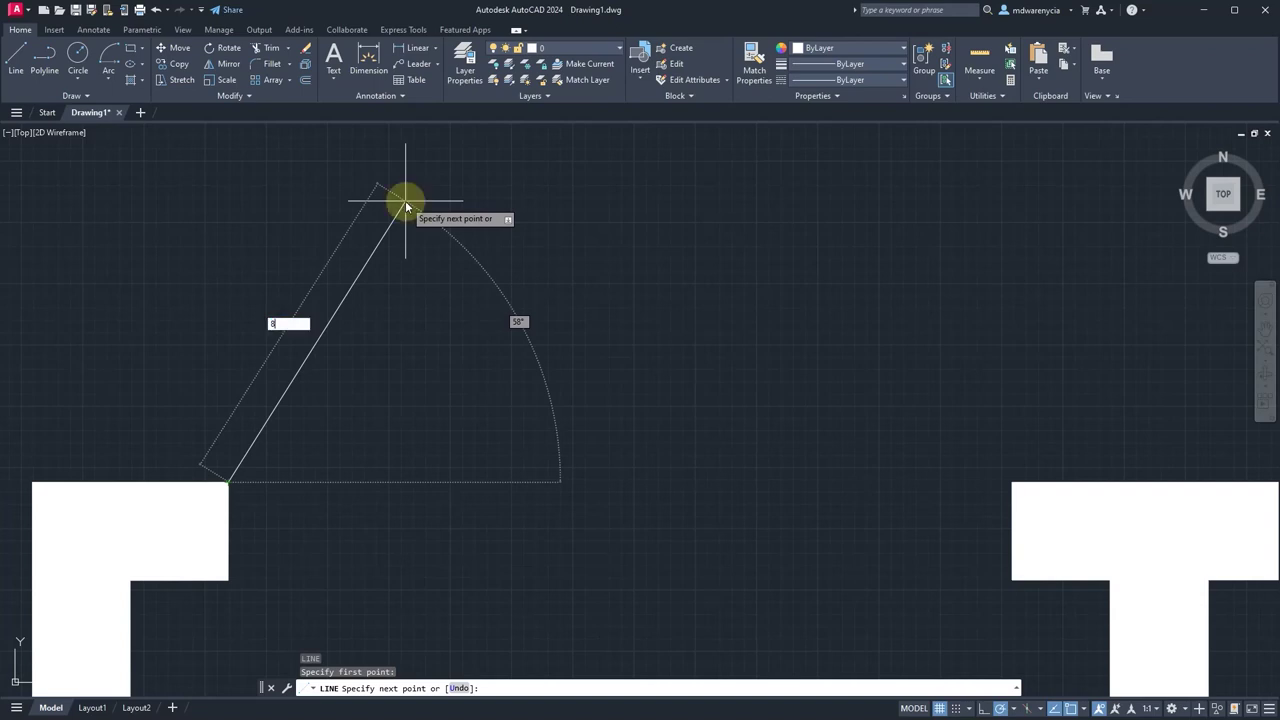
key(Tab)
text(60)
key(Return)
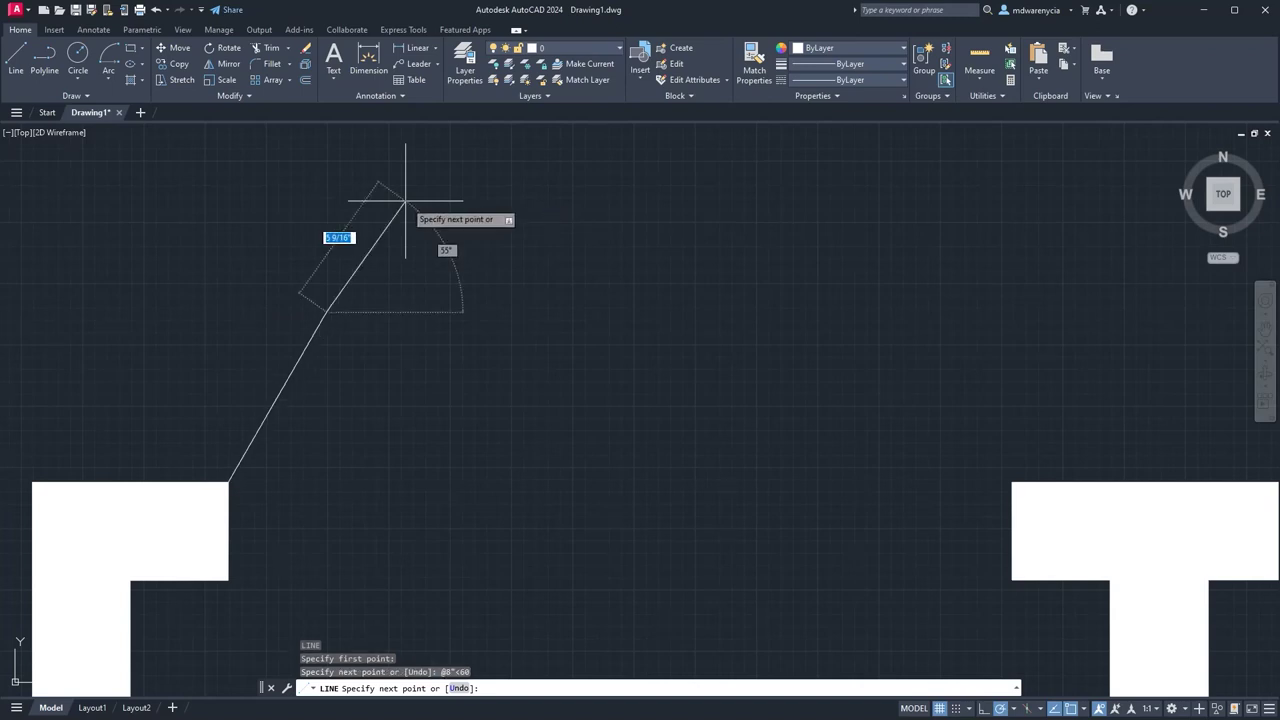
key(Escape)
Offset the 8" slanted line by 1" toward the opening to form the panel's second side.
click(337, 443)
click(234, 362)
text(offset)
key(Return)
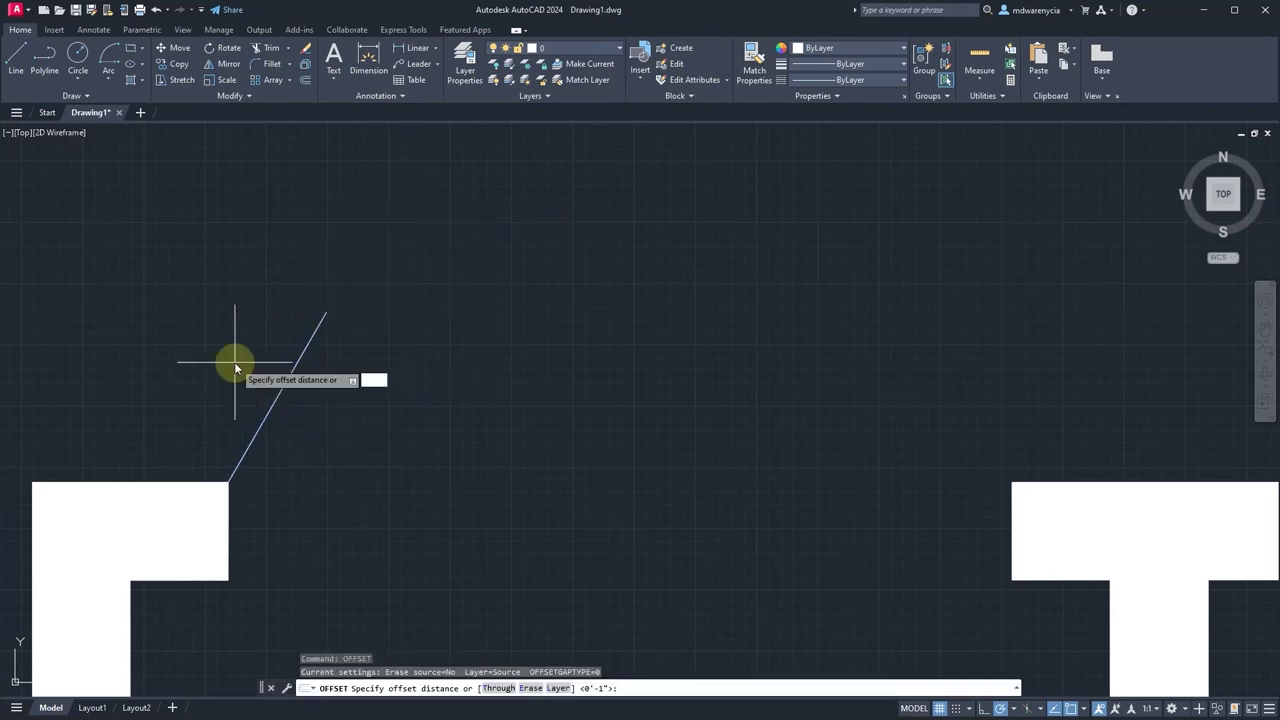
text(1)
key(Return)
click(351, 429)
key(Escape)
click(329, 384)
key(Escape)
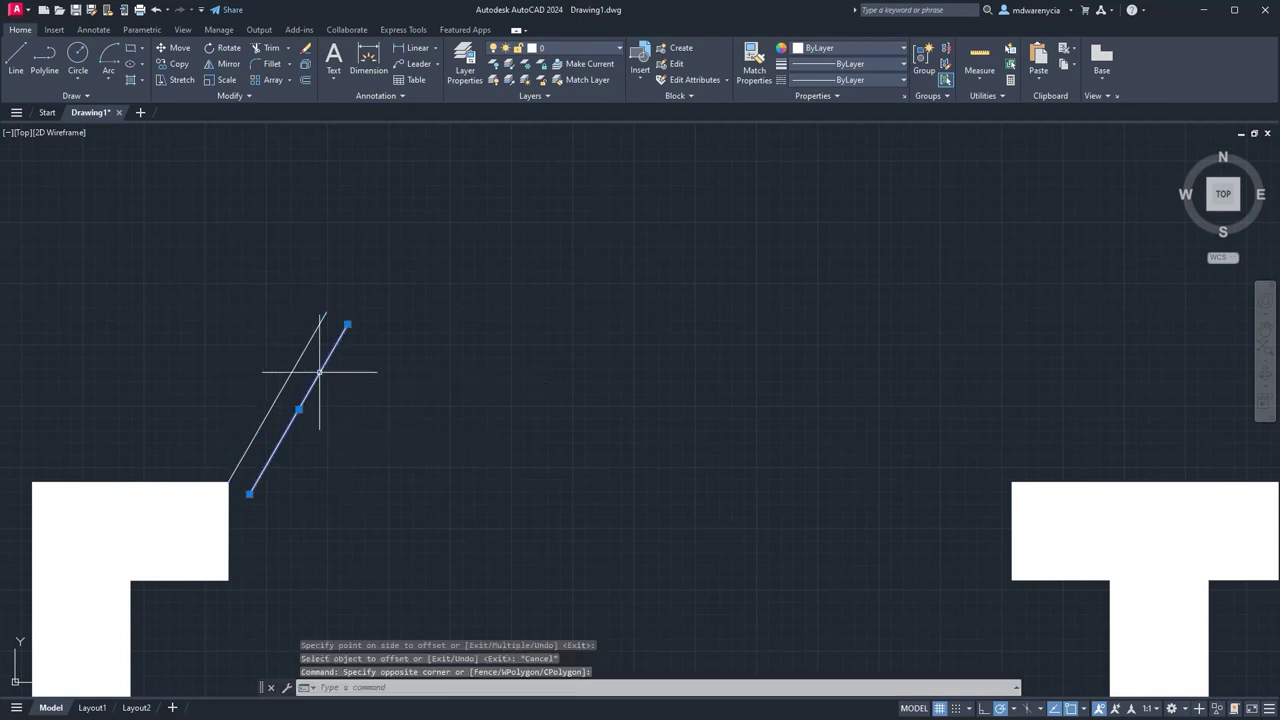
key(Escape)
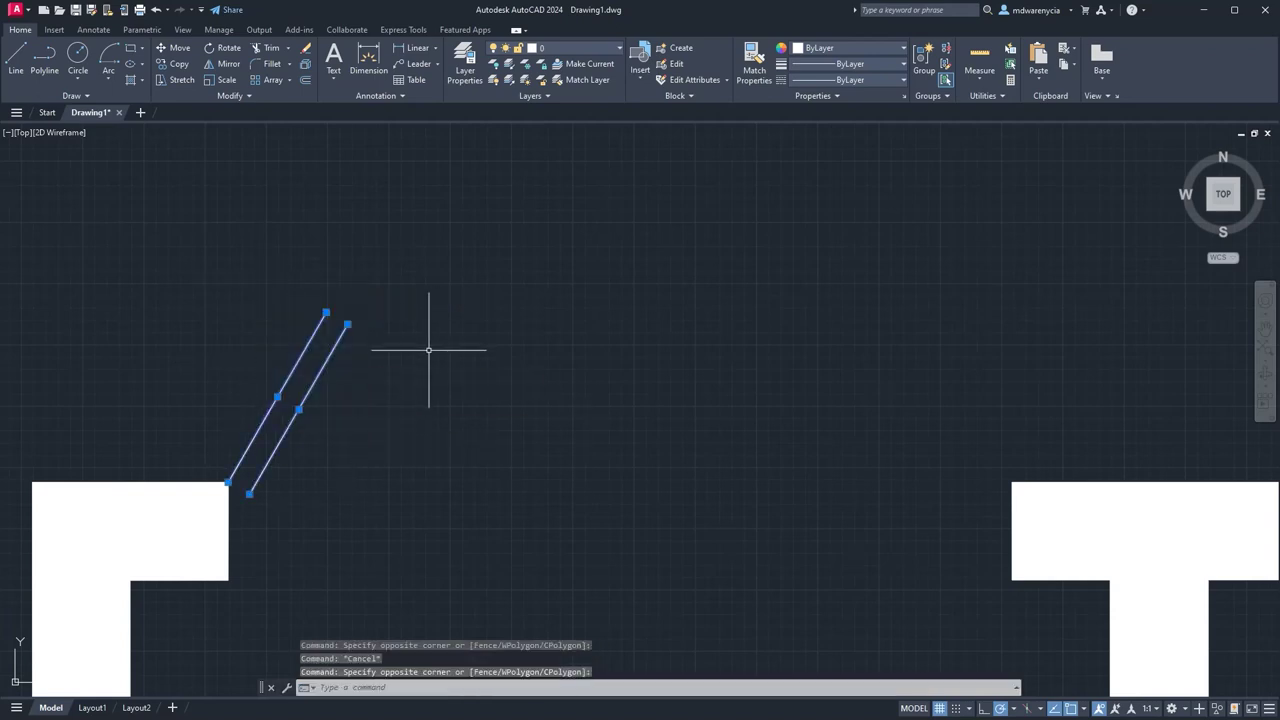
Close both ends of the slanted door panel with short lines between the two parallel edges.
text(l)
key(Return)
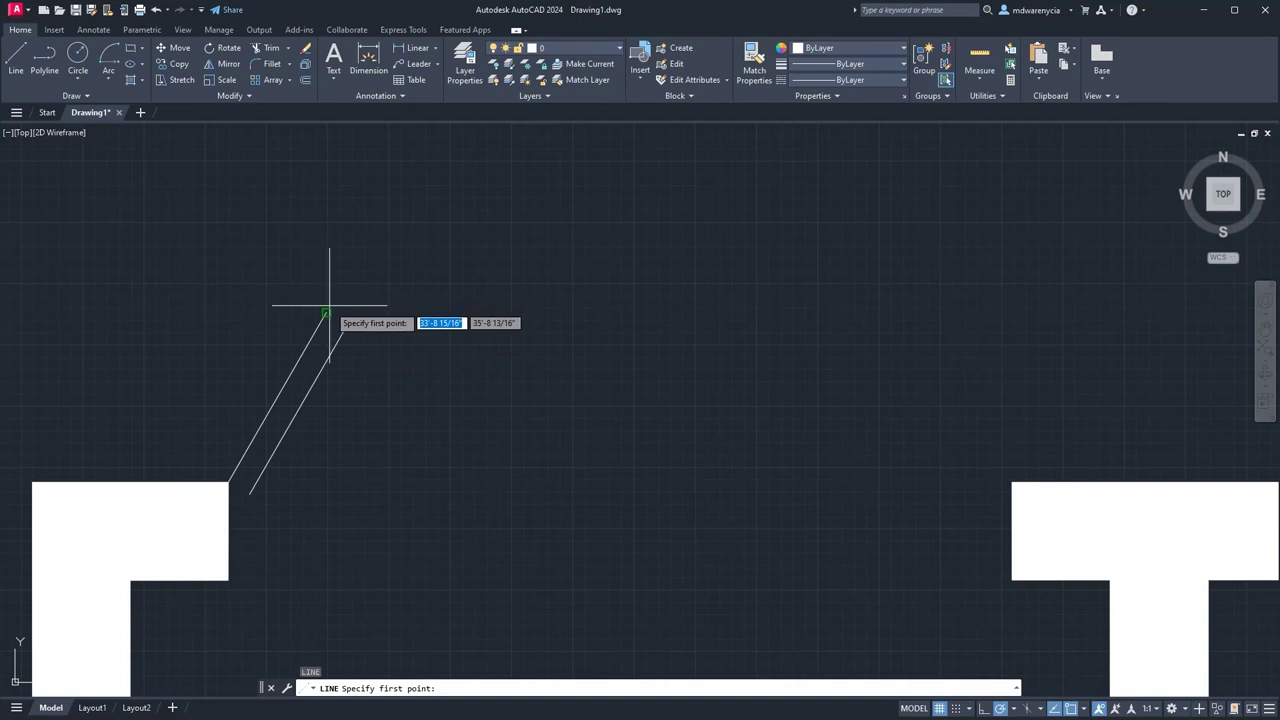
click(326, 314)
click(347, 324)
key(Return)
key(Return)
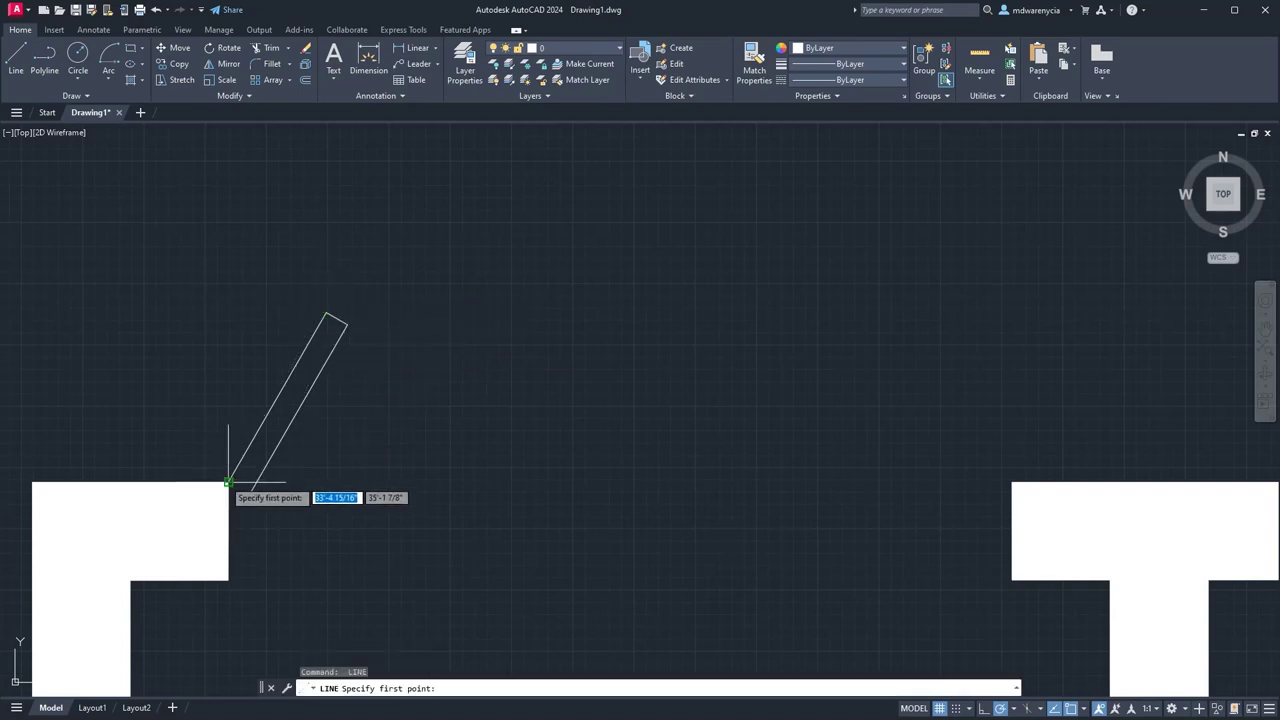
click(229, 482)
key(Escape)
key(Escape)
Mirror the slanted door panel about a vertical line through its upper-right corner, keeping the original.
click(429, 491)
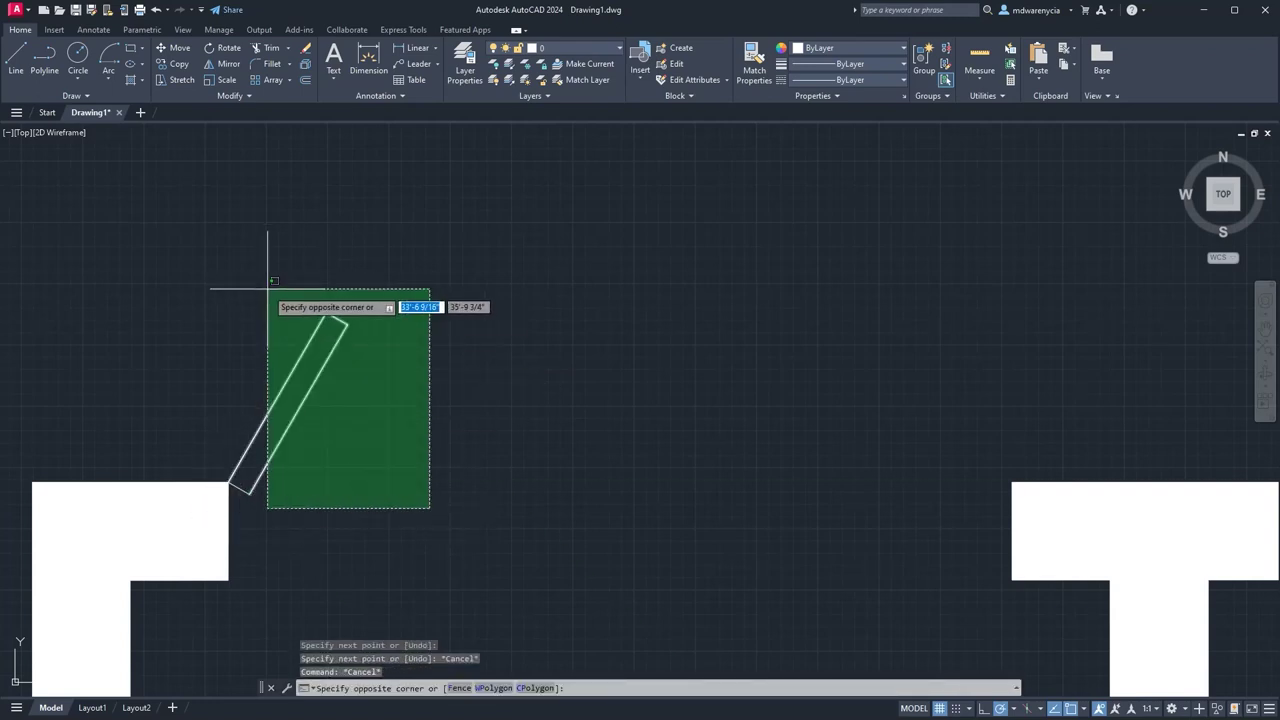
key(Escape)
click(187, 259)
click(455, 500)
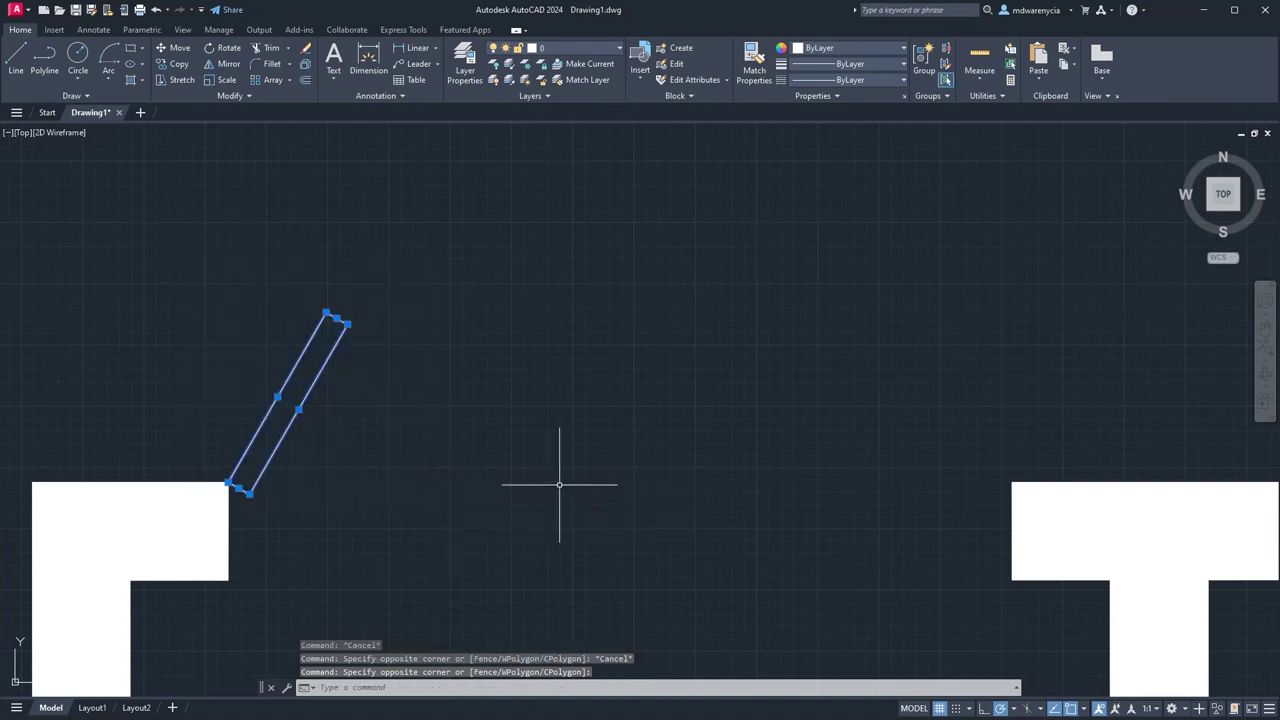
scroll(272, 332, down, 2)
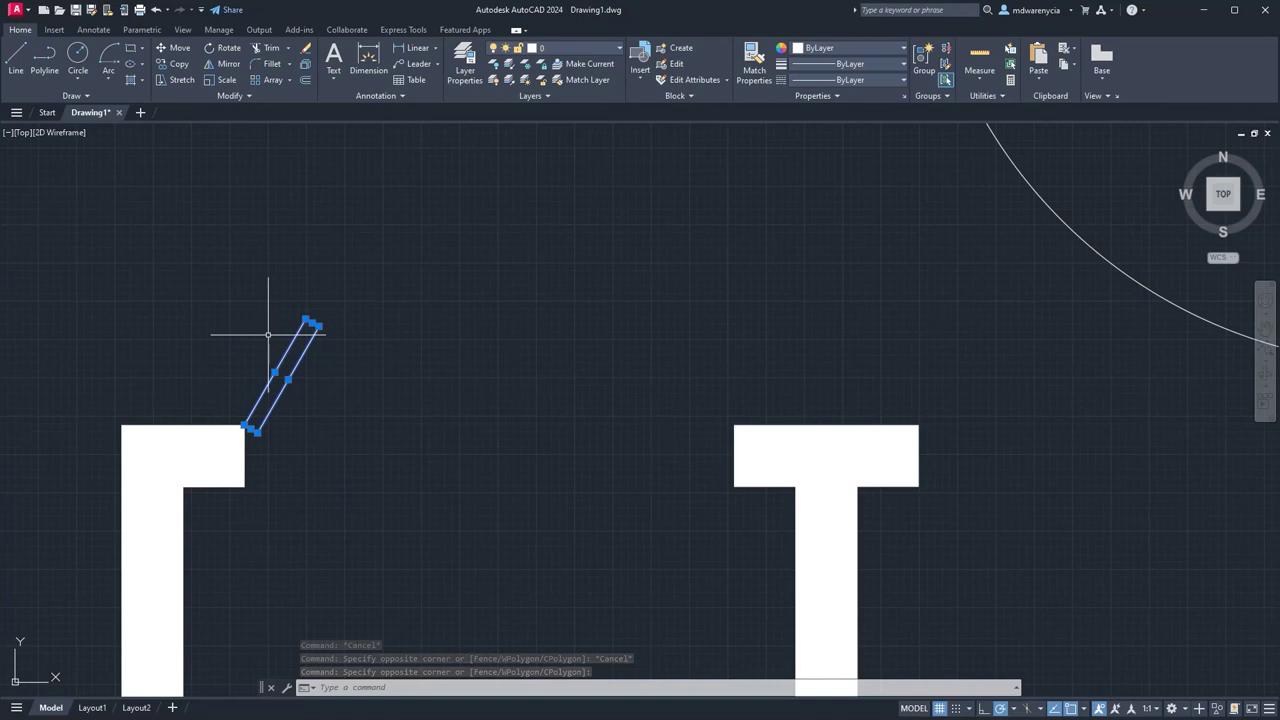
text(mi)
key(Return)
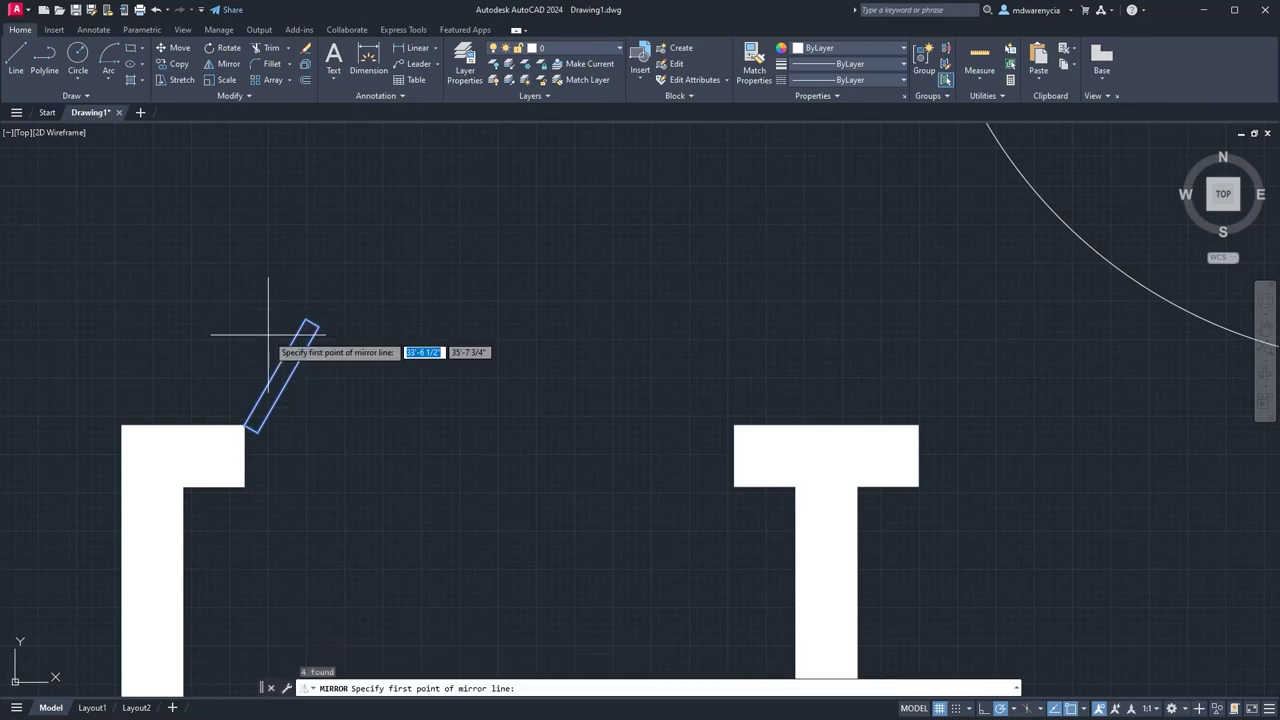
click(316, 322)
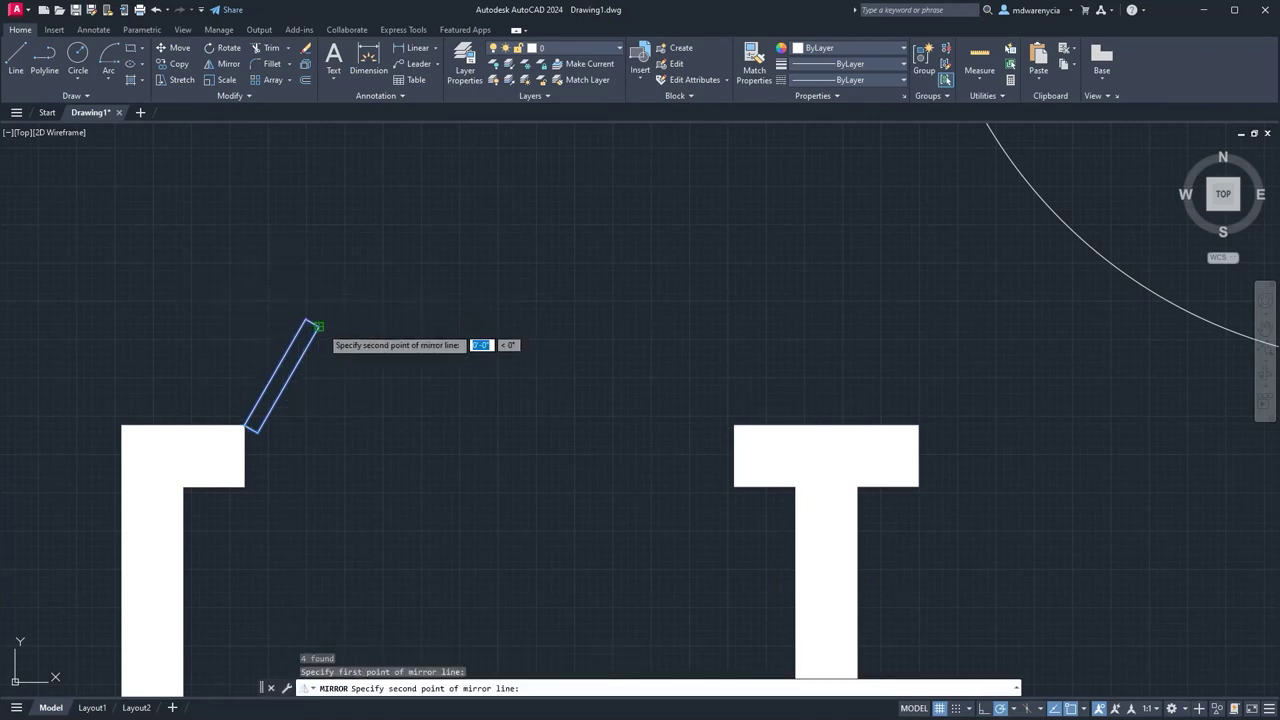
click(320, 263)
click(356, 312)
middle_drag(323, 369, 252, 215)
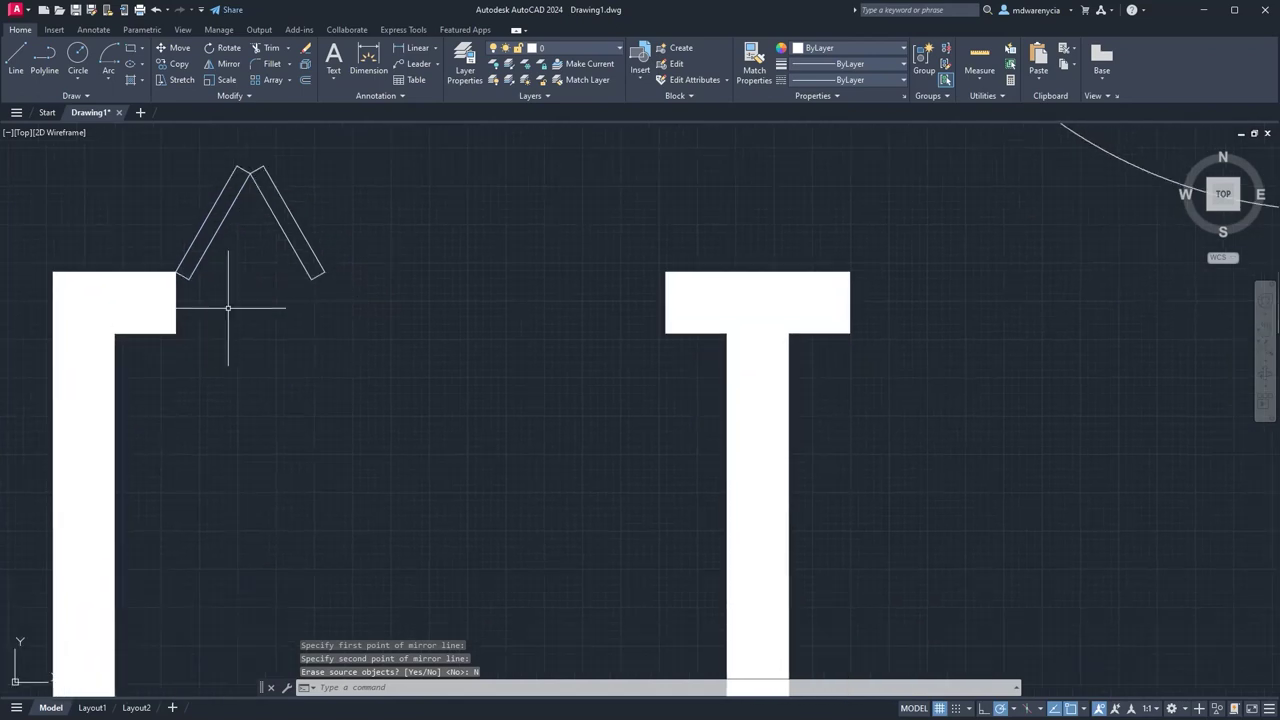
Mirror the folded door pair about the closet's vertical centreline through the back wall's midpoint, keeping the original.
middle_drag(229, 308, 262, 310)
scroll(262, 309, down, 2)
click(236, 236)
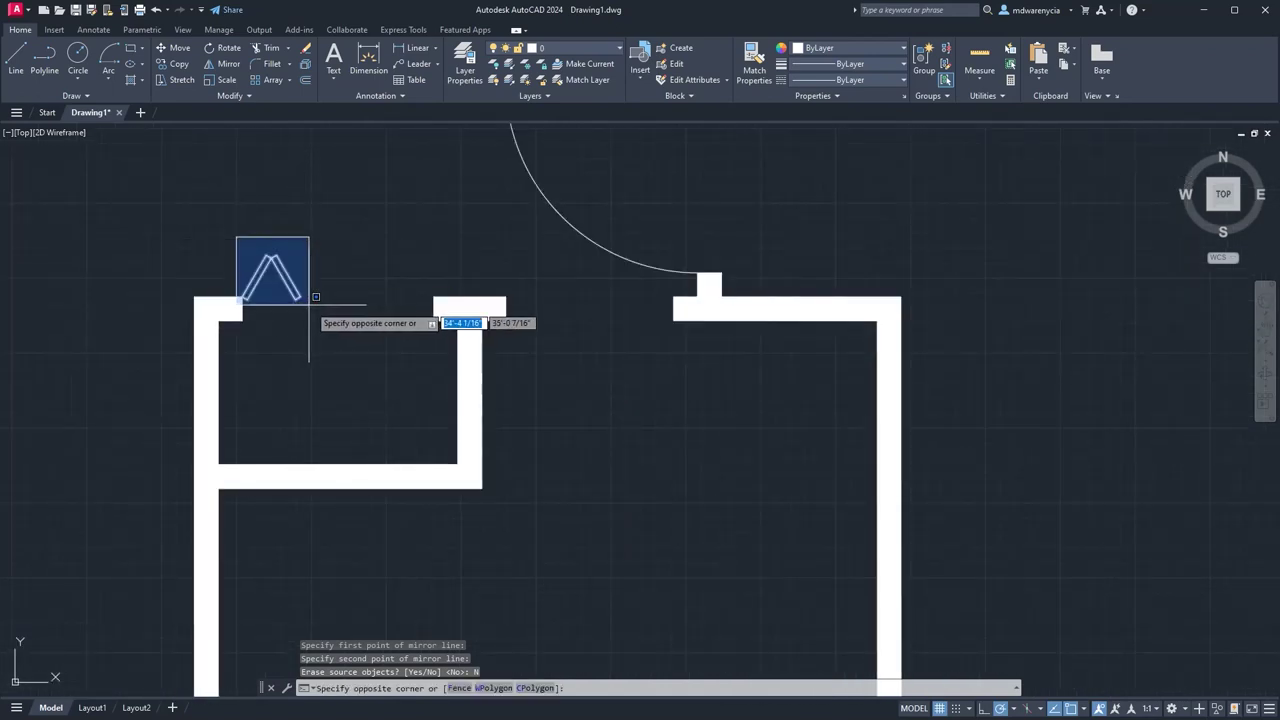
click(309, 308)
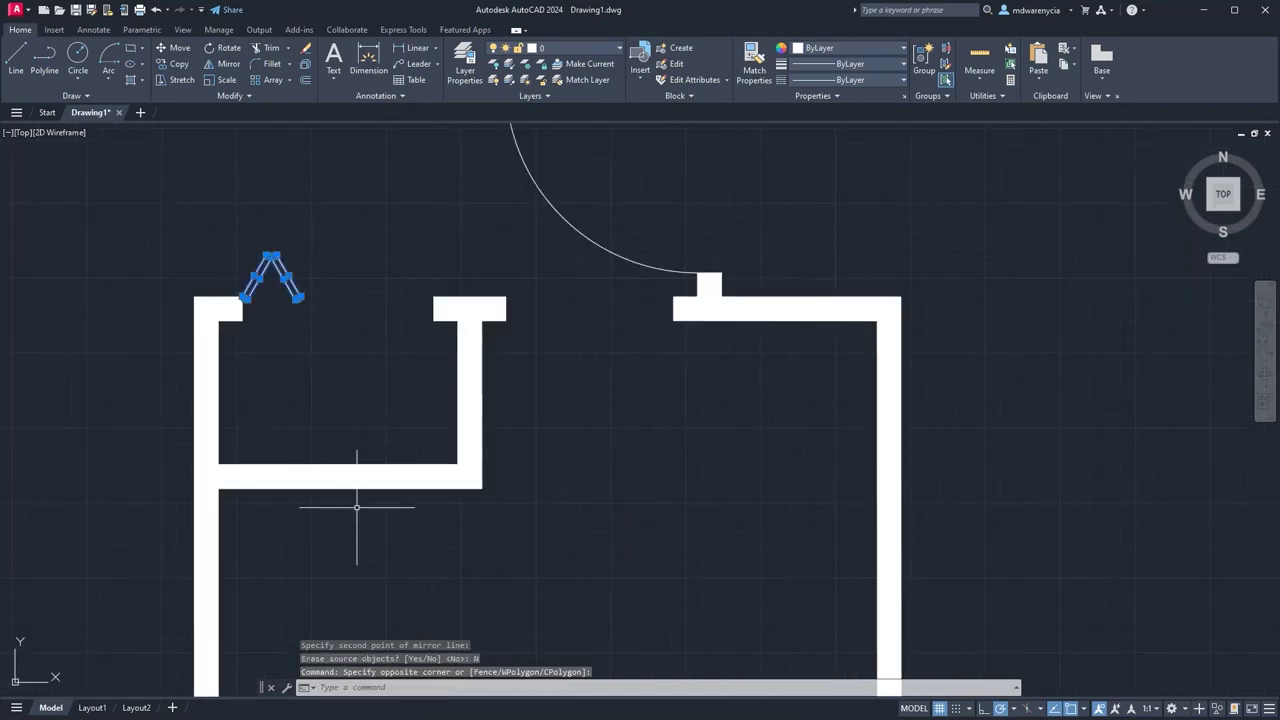
right_click(380, 321)
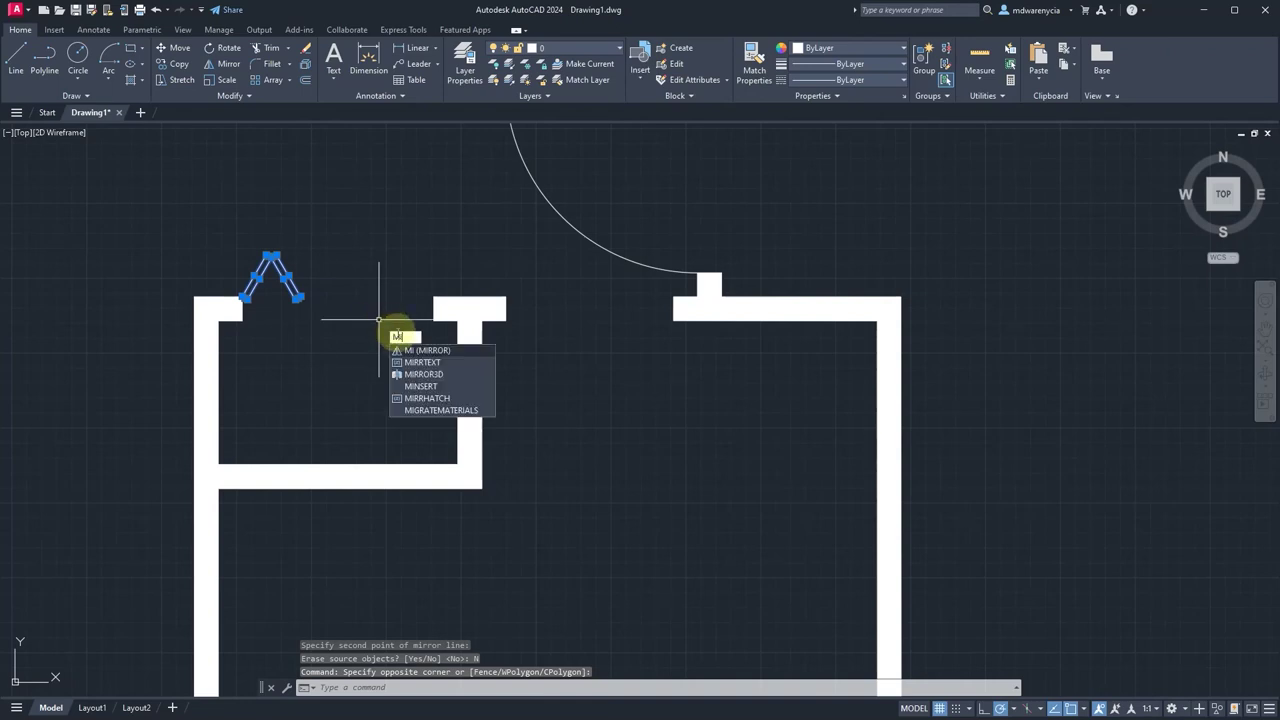
click(405, 340)
click(338, 463)
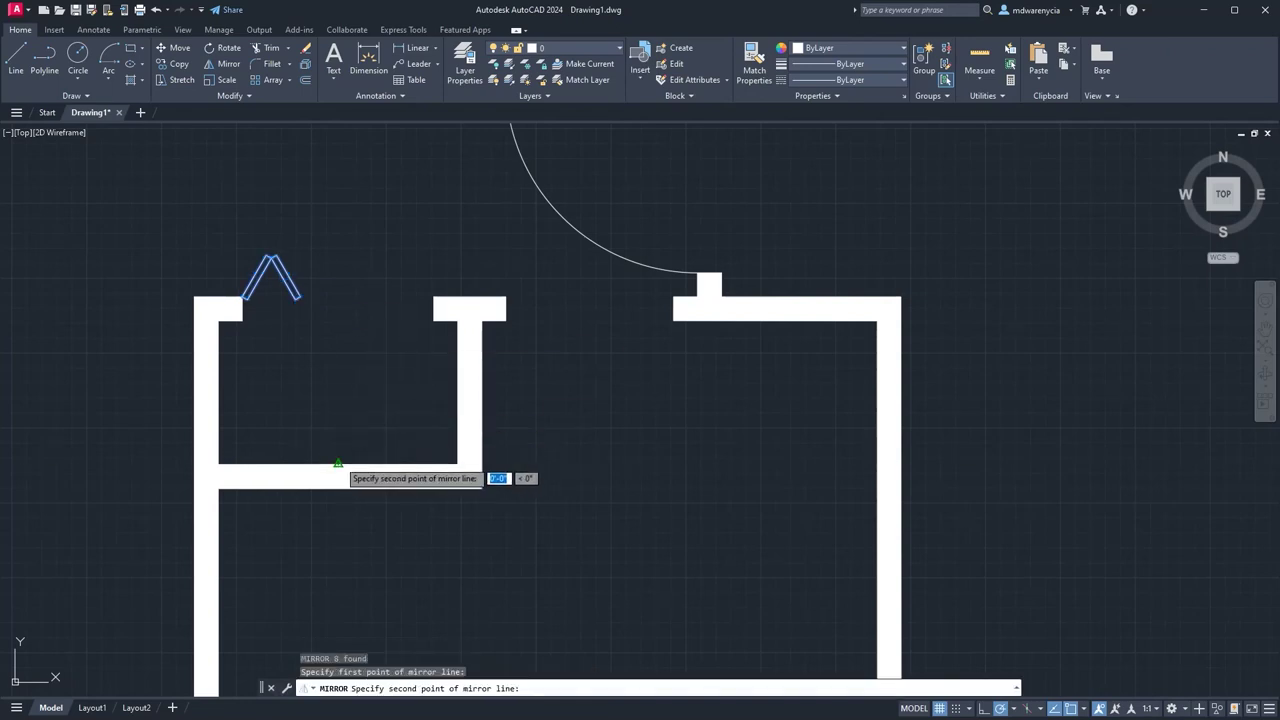
click(337, 280)
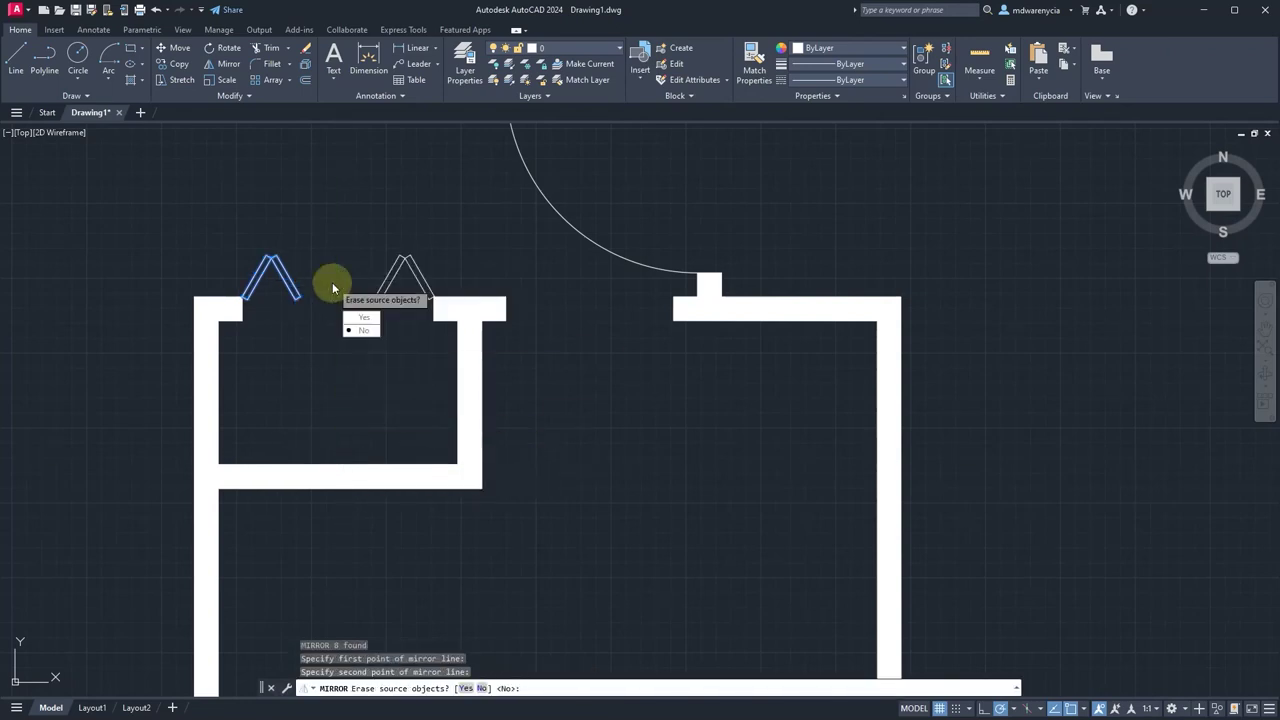
click(363, 330)
key(Escape)
click(226, 240)
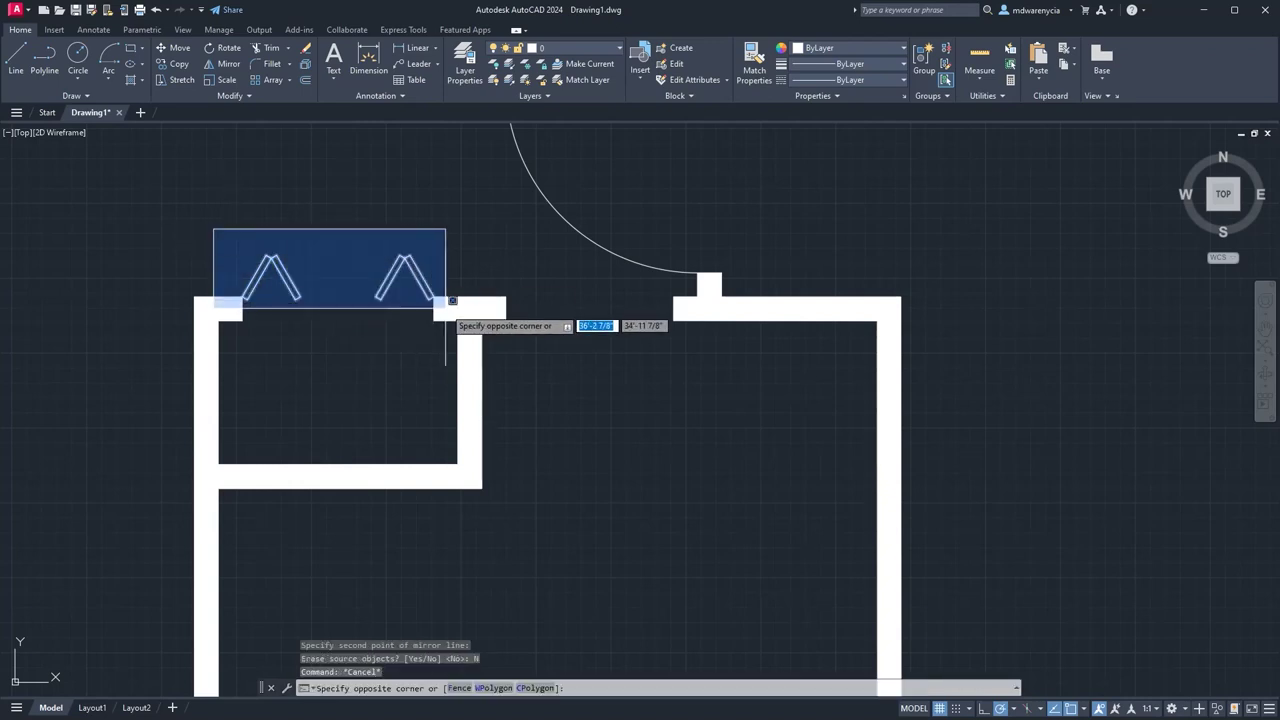
click(447, 305)
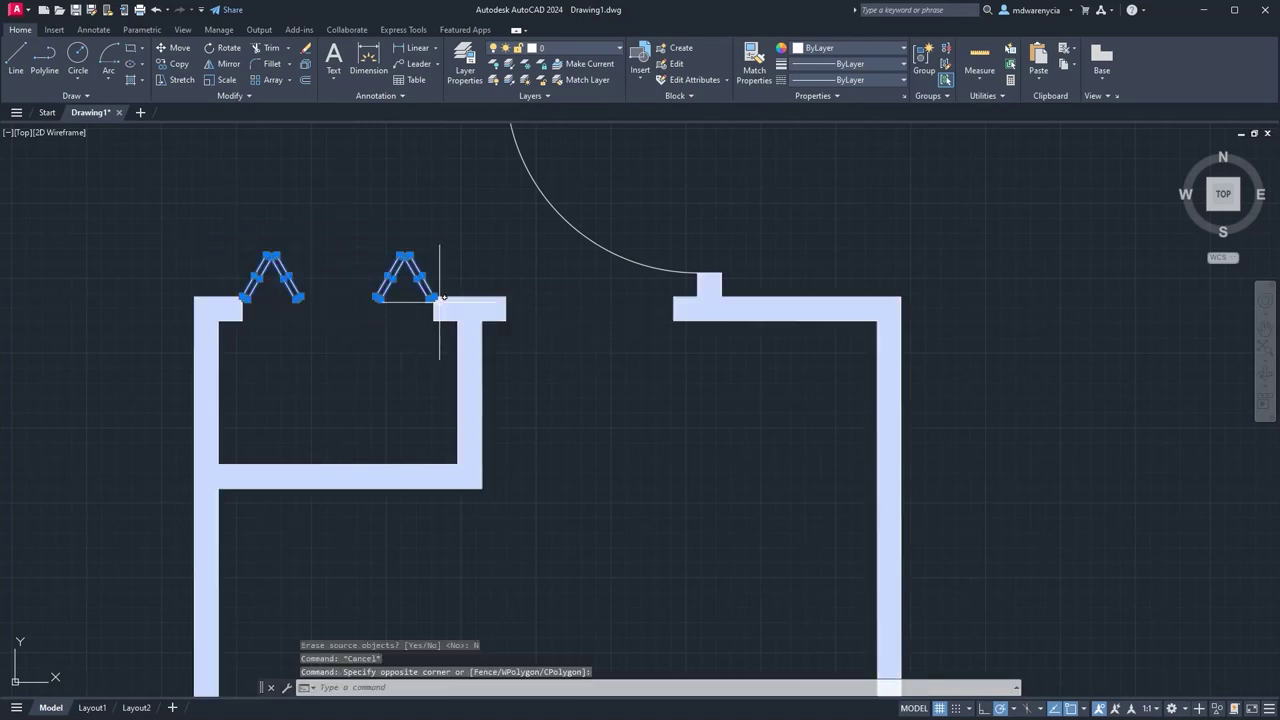
key(Return)
text(door-interio)
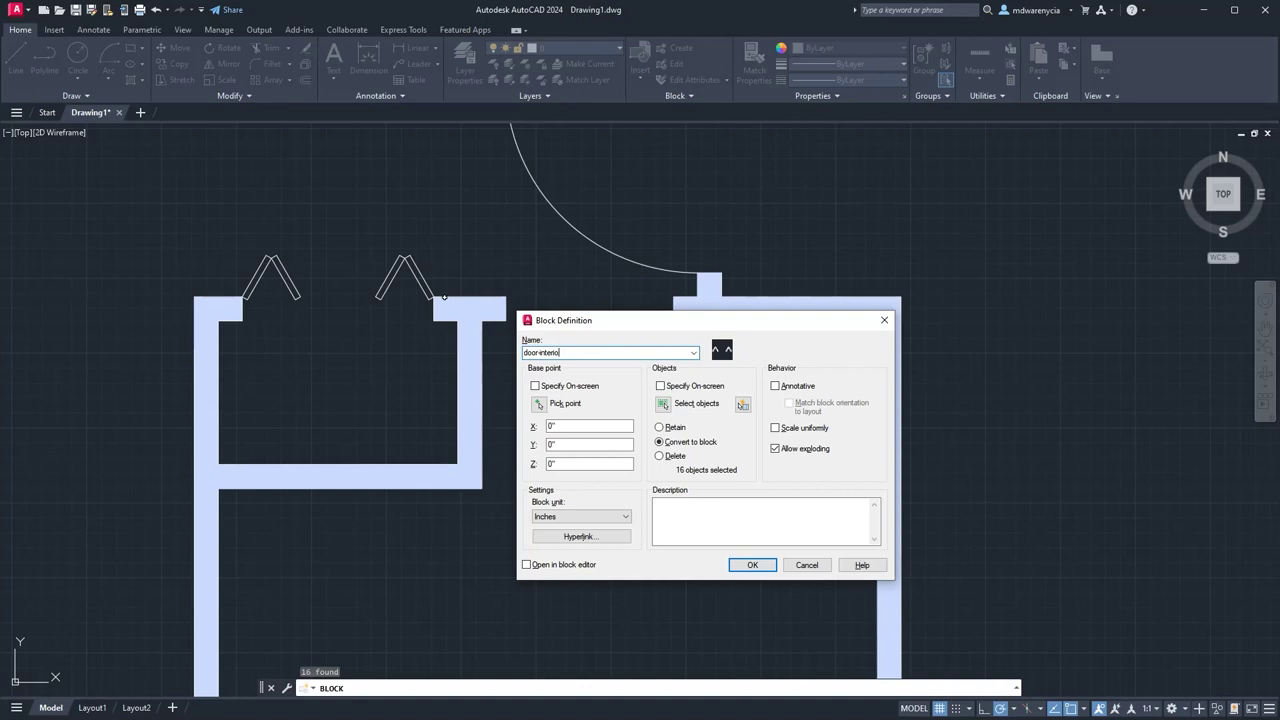
key(Escape)
Check the closet opening's width with a temporary line between the lower corners of its two jambs.
text(l)
key(Return)
click(243, 321)
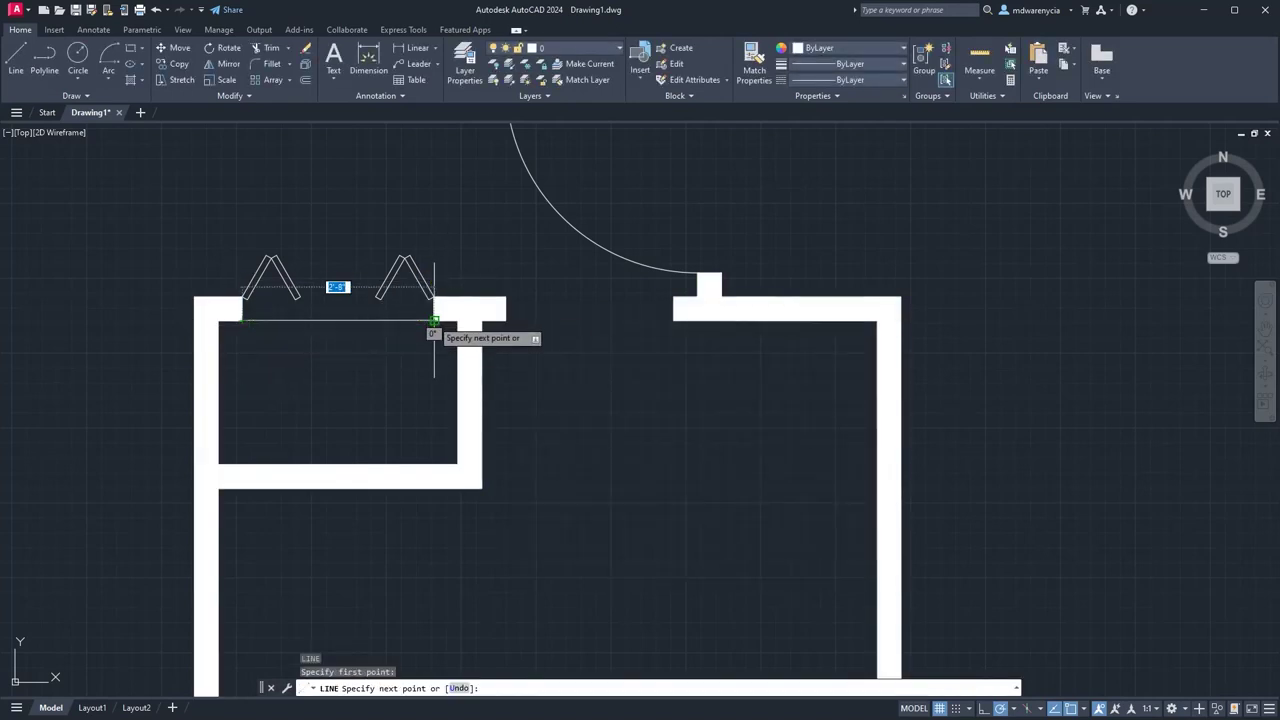
key(Escape)
Define both folded door pairs as block "door-interior-2'8-foldydoor" with the left jamb's upper corner as base point.
click(215, 220)
click(446, 300)
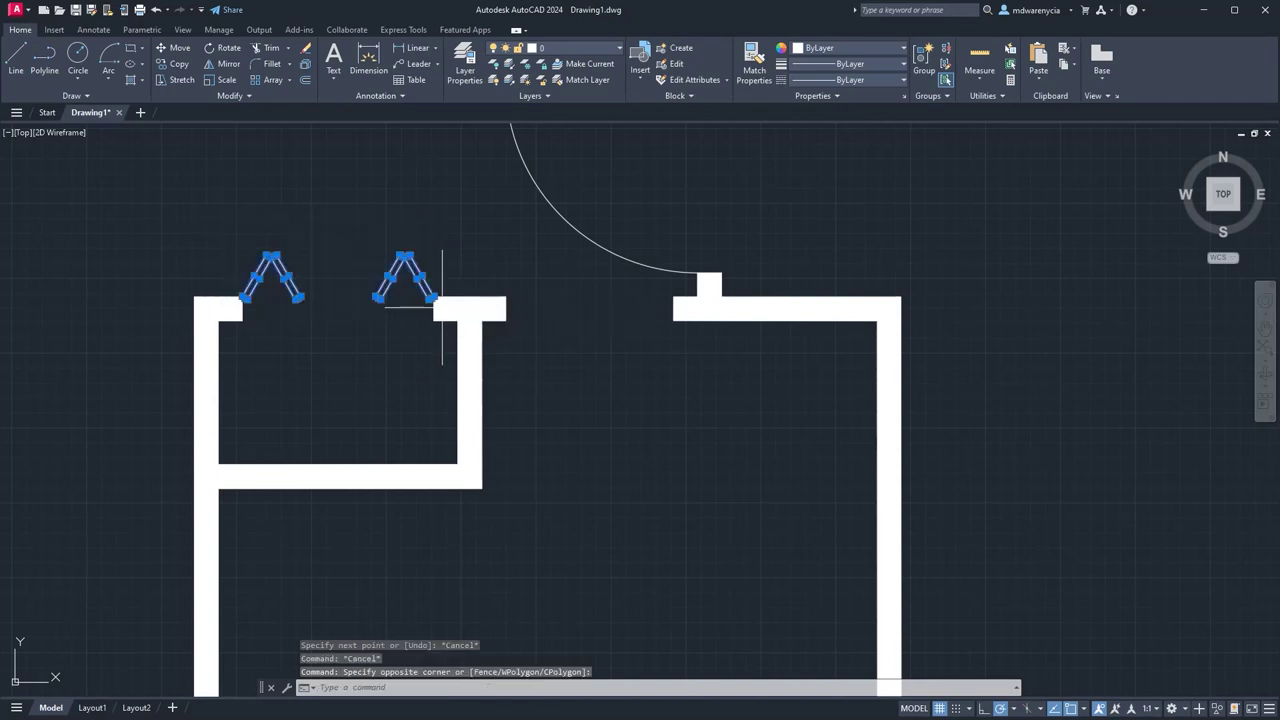
key(Return)
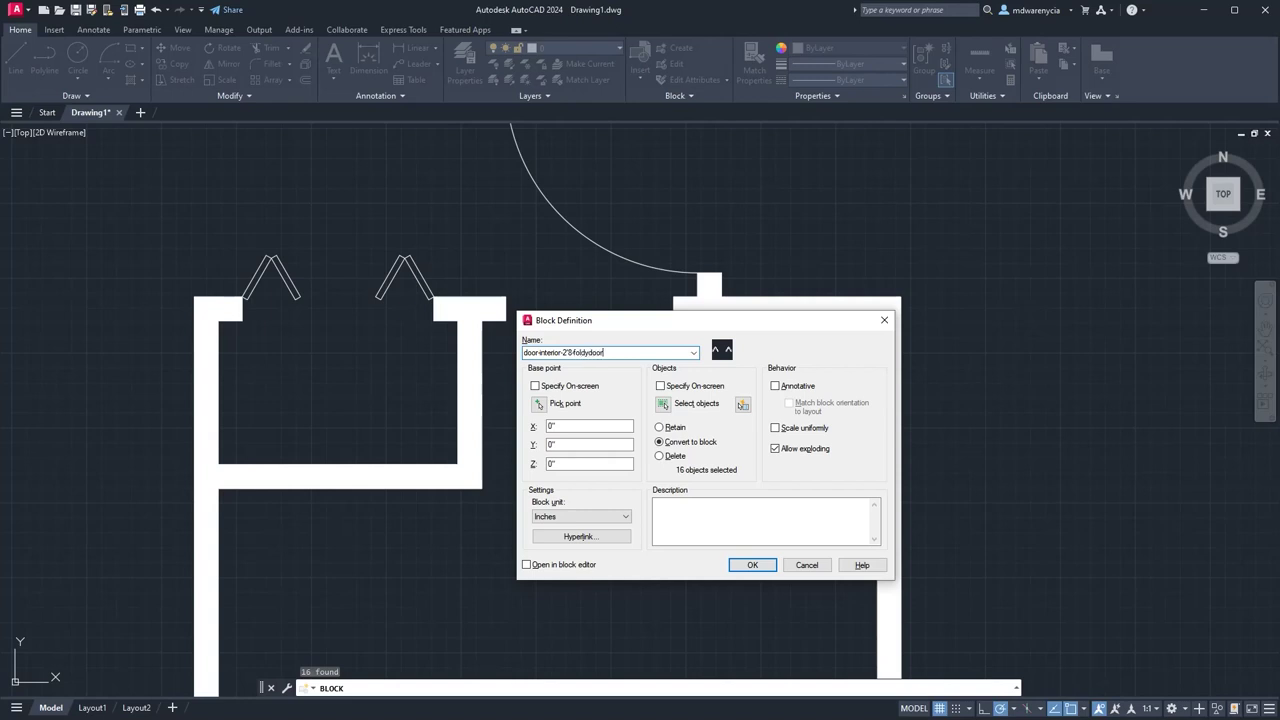
click(539, 404)
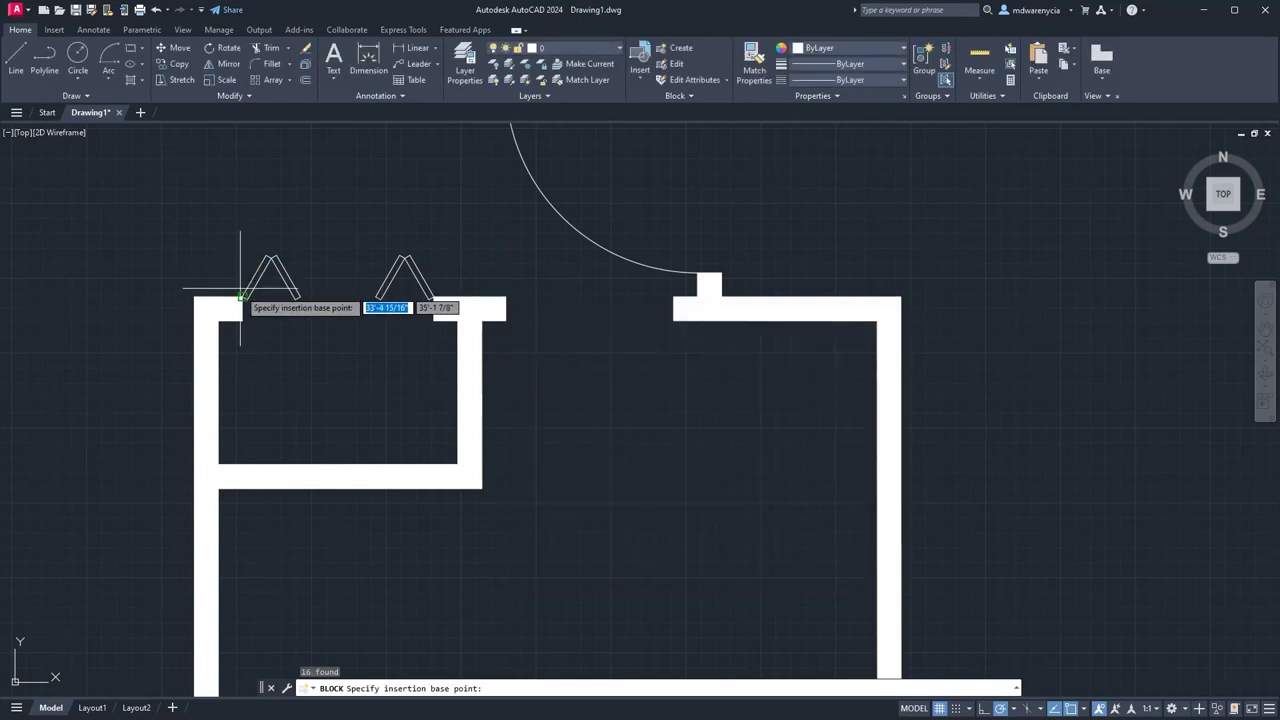
click(242, 297)
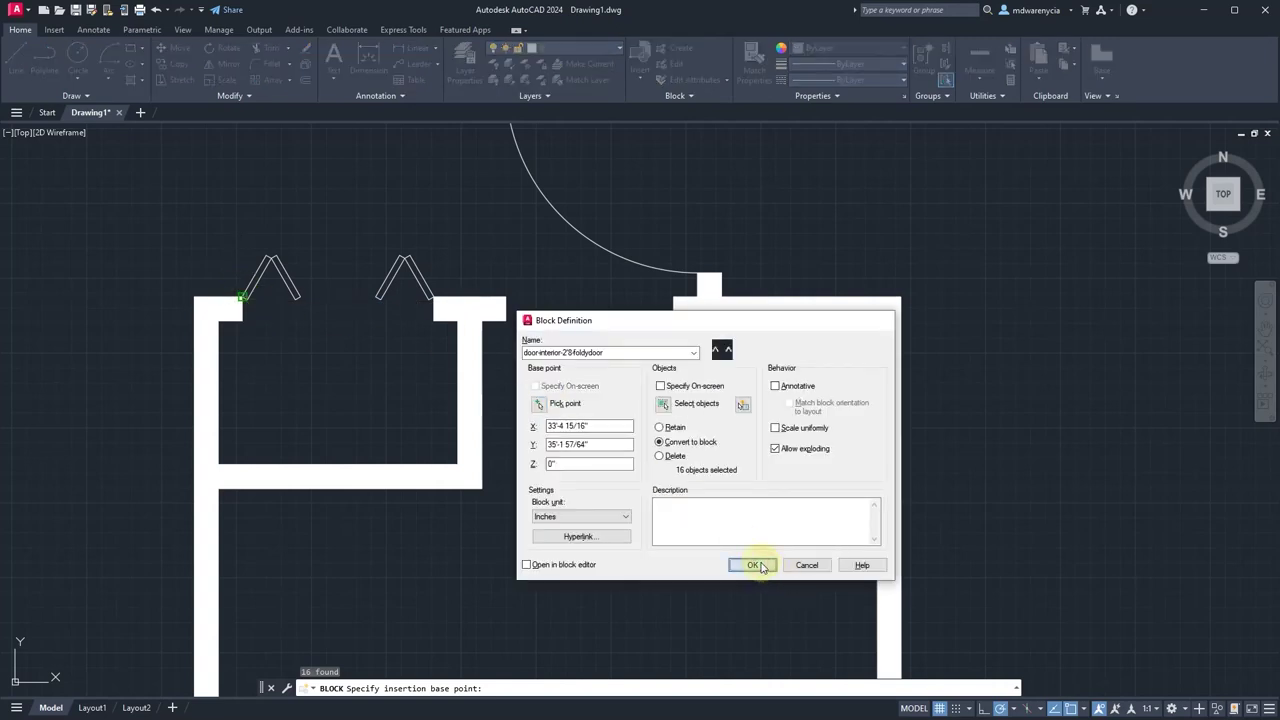
click(754, 565)
scroll(743, 466, down, 5)
key(Escape)
Check the widths of the bedroom closet opening and the hallway closet opening below it with temporary lines.
scroll(586, 514, up, 8)
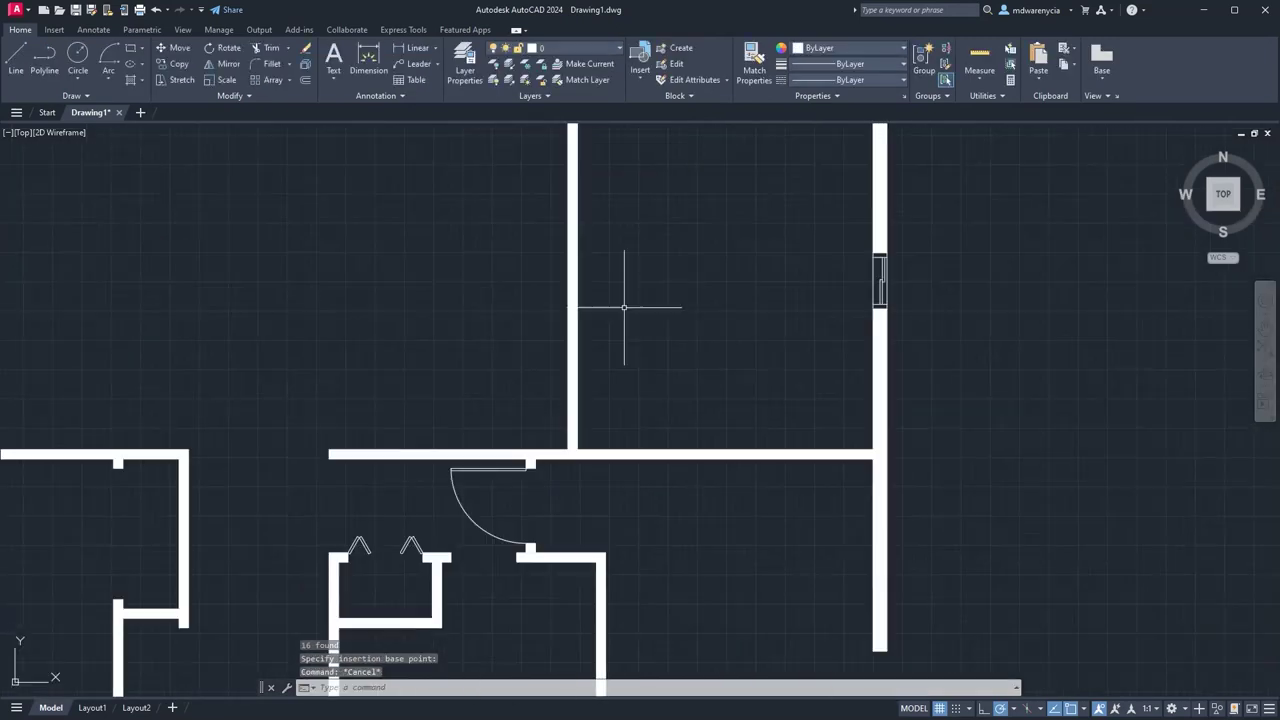
scroll(514, 337, down, 5)
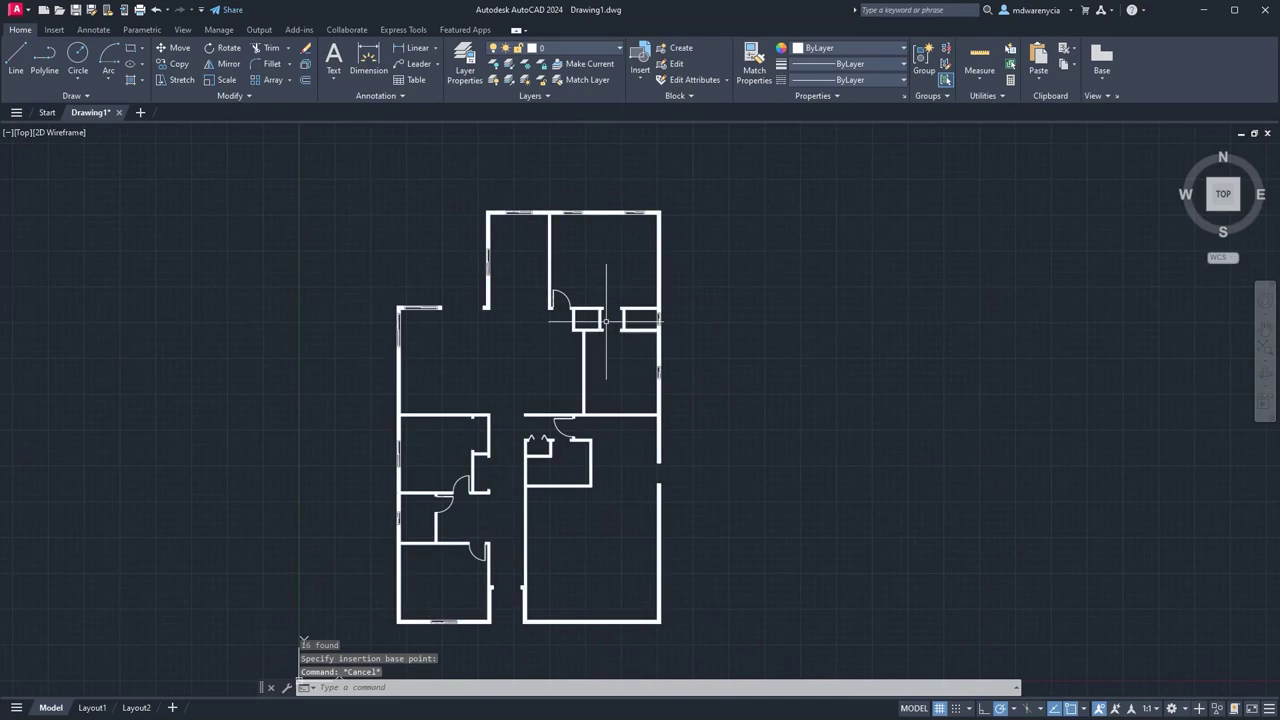
scroll(572, 393, up, 2)
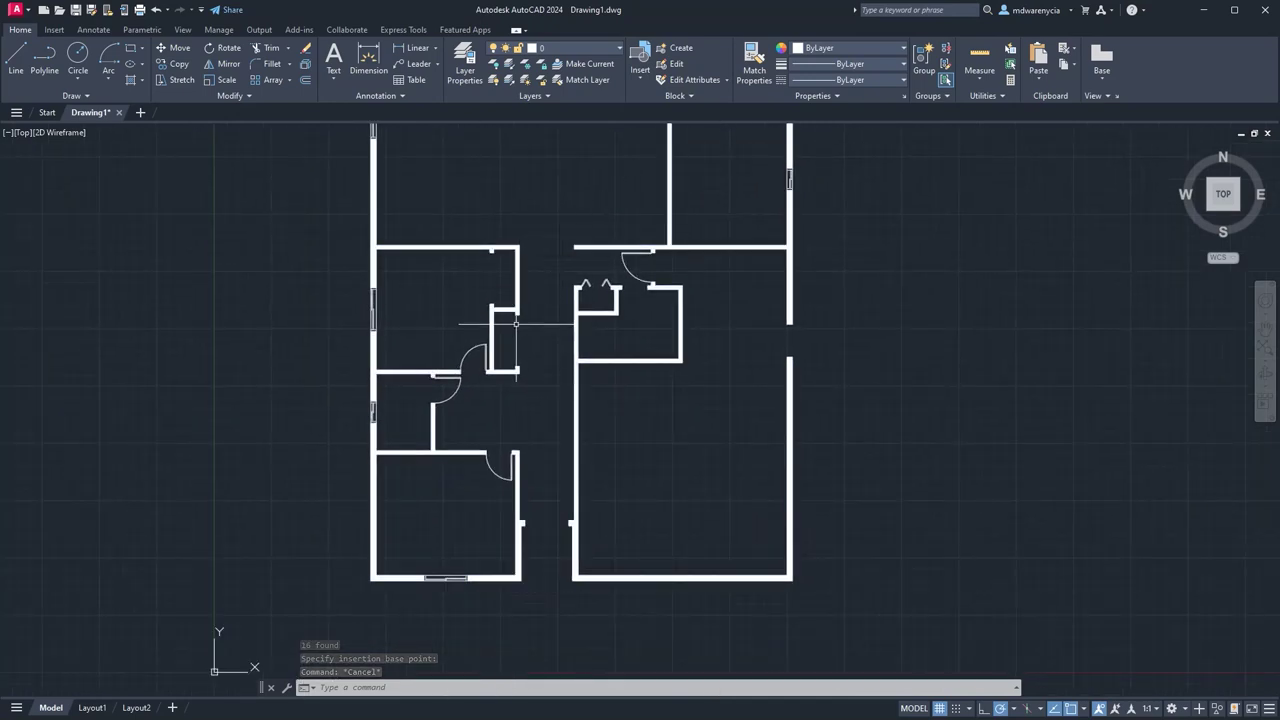
scroll(488, 280, up, 2)
text(l)
key(Return)
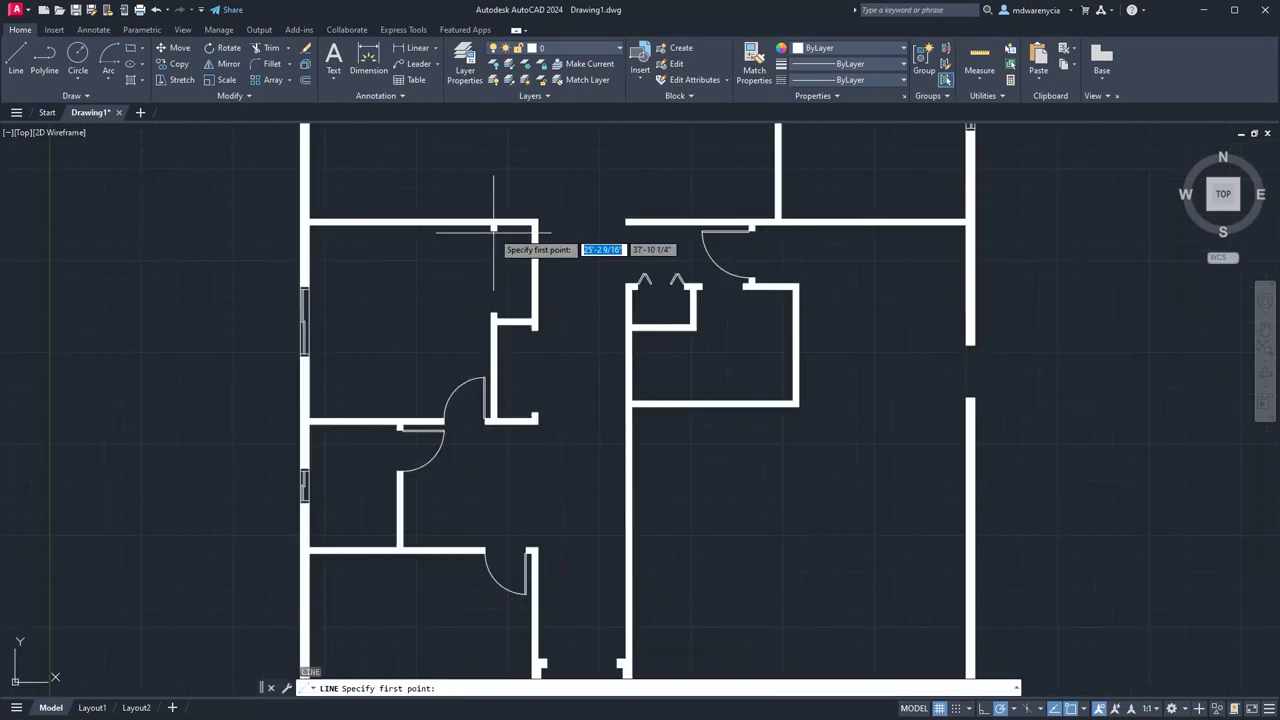
click(491, 228)
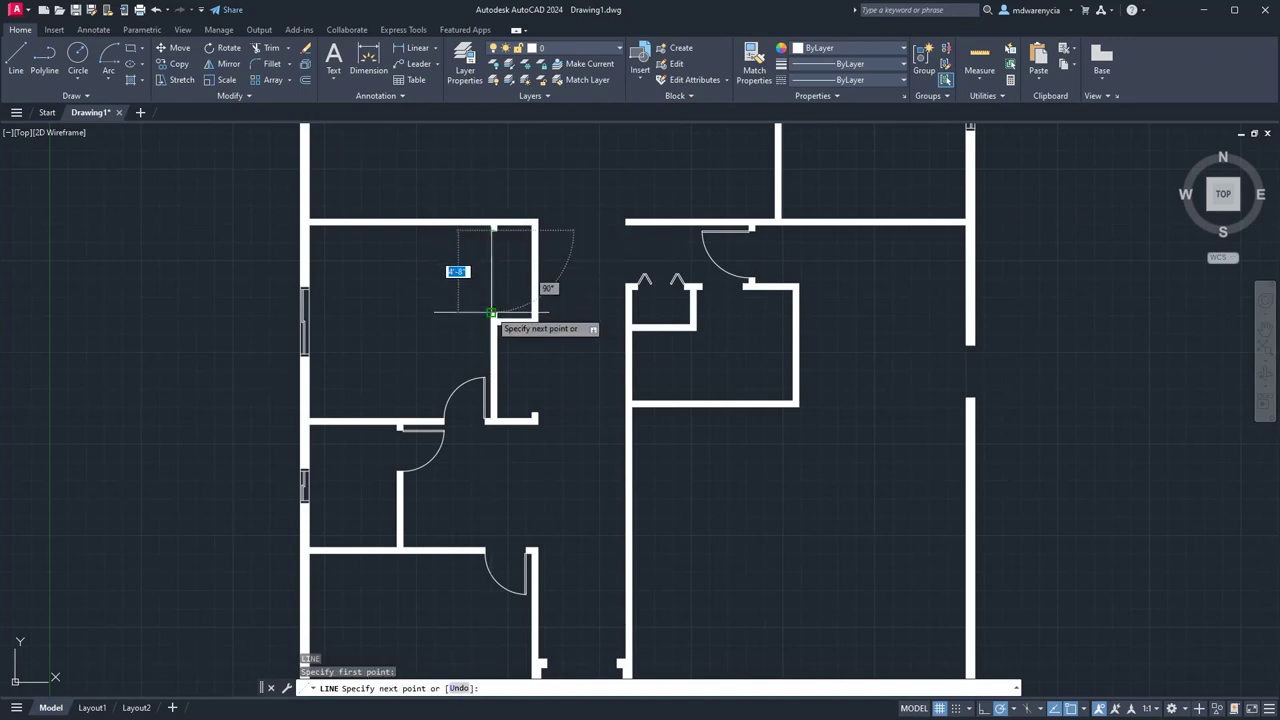
key(Escape)
key(Return)
click(537, 330)
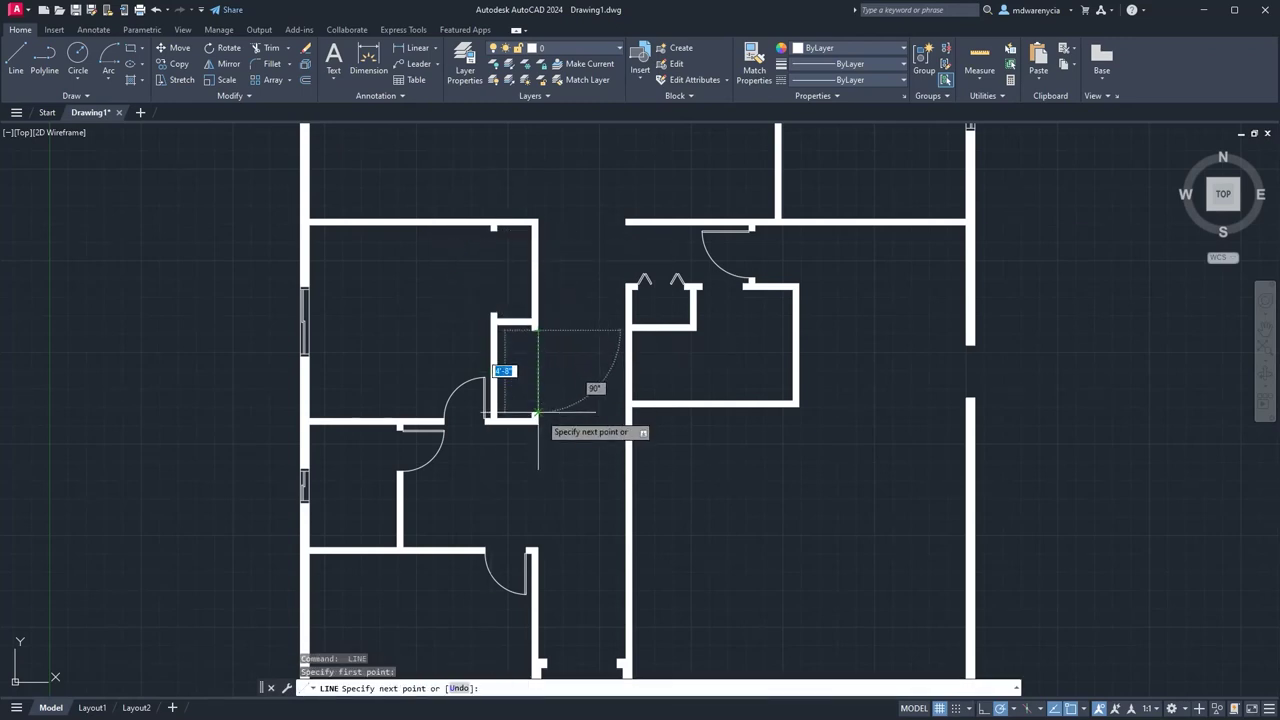
key(Escape)
Draw a vertical line across the hallway closet opening between the hallway-side corners of its jambs.
scroll(546, 377, up, 2)
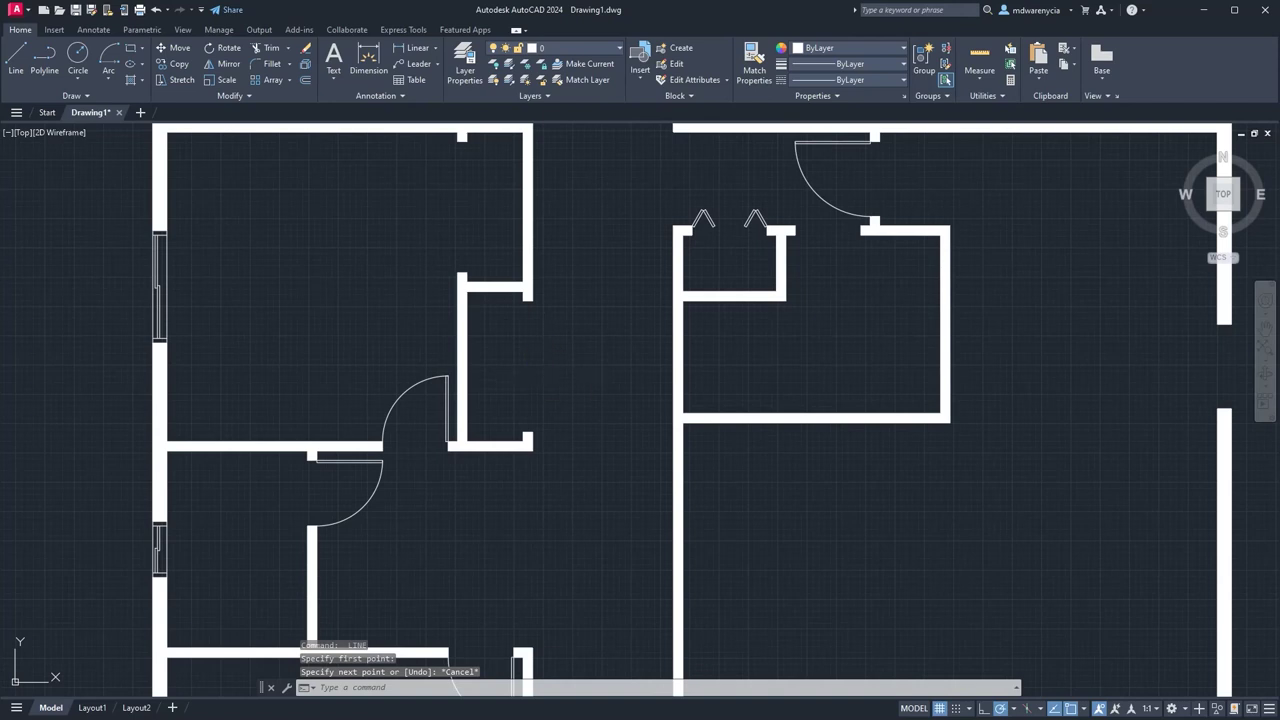
key(Return)
click(532, 300)
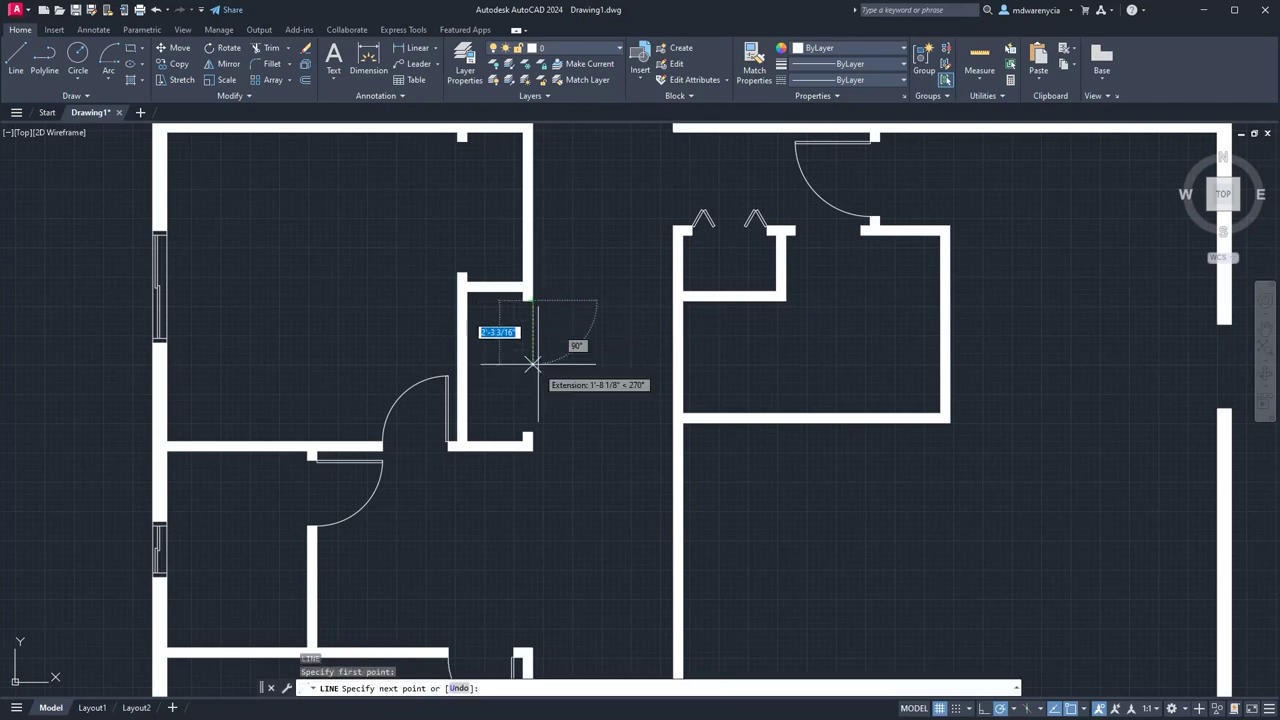
click(532, 431)
key(Escape)
Offset the hallway closet's opening line twice toward the closet interior at 1" spacing.
click(541, 411)
click(510, 359)
text(offs)
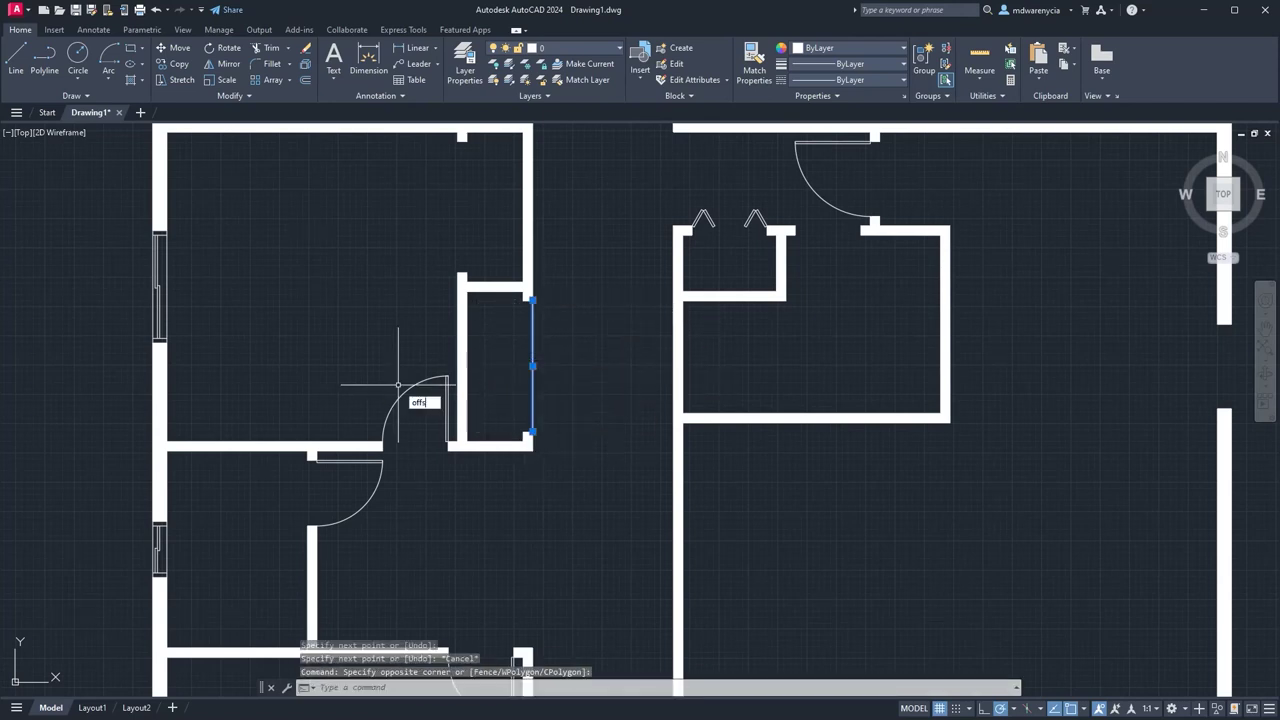
text(et)
key(Return)
text(1)
key(Return)
click(532, 371)
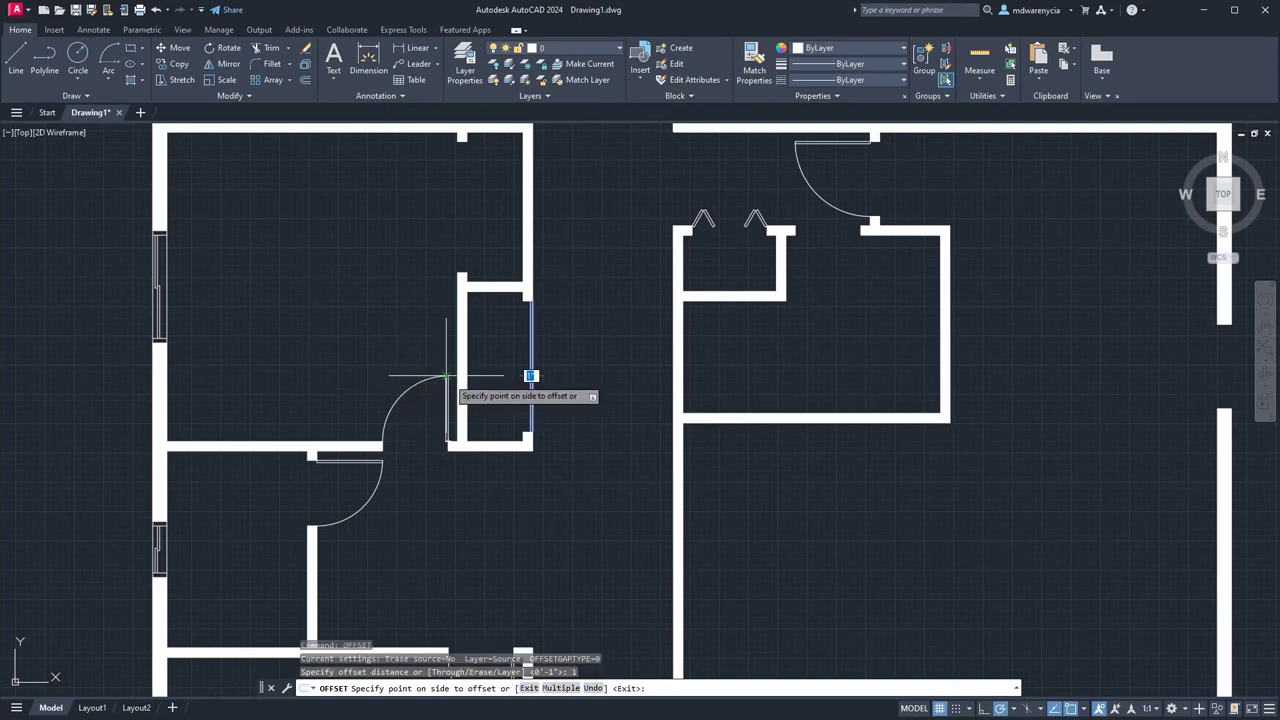
text(m)
key(Return)
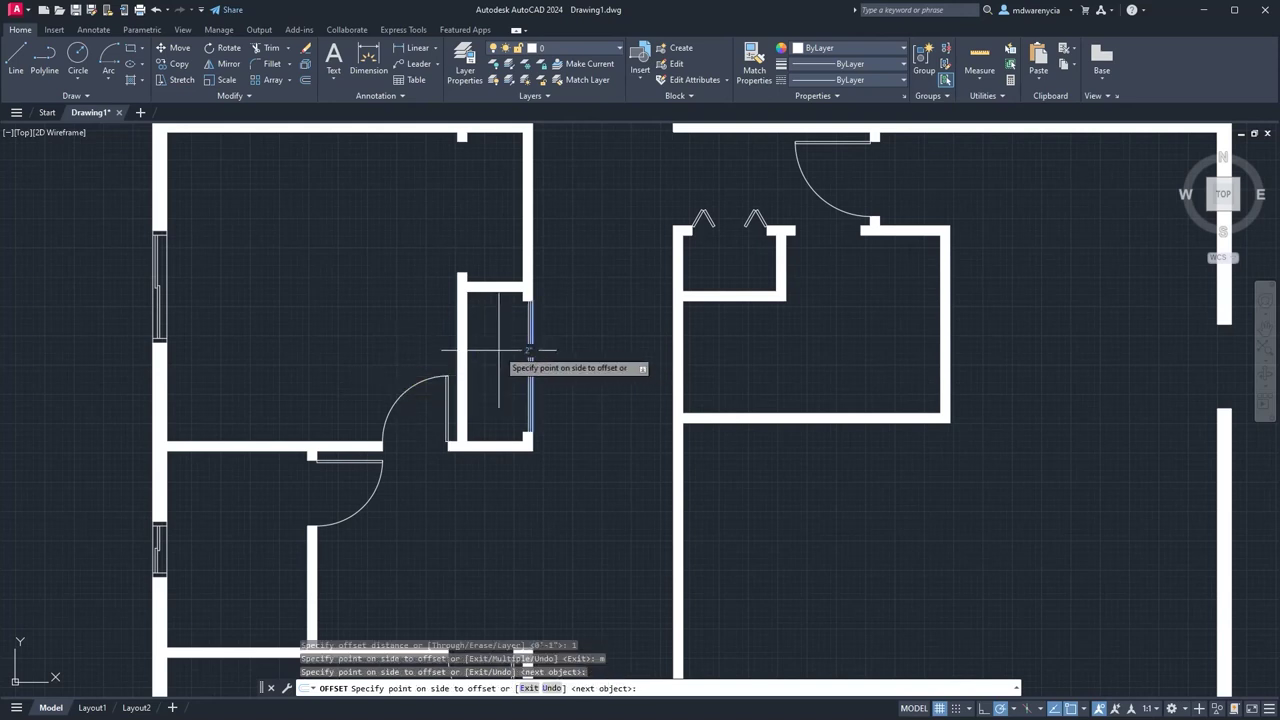
scroll(514, 360, up, 4)
click(440, 404)
click(511, 430)
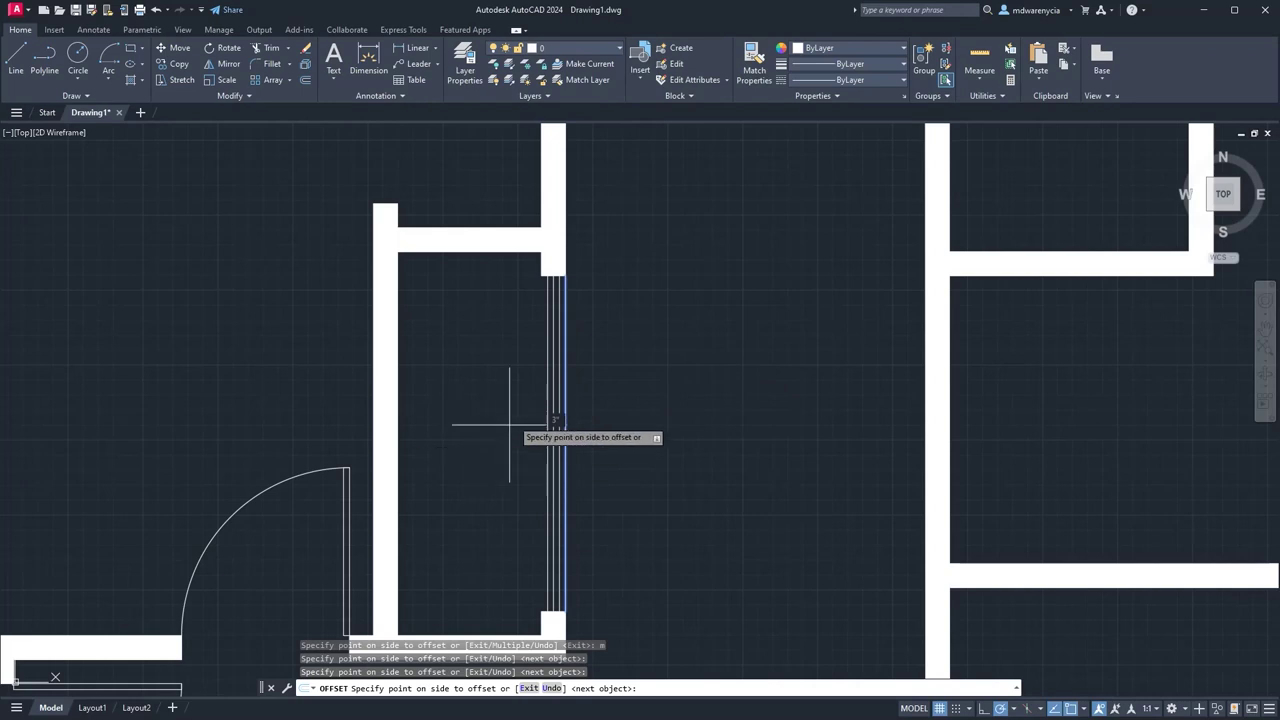
key(Escape)
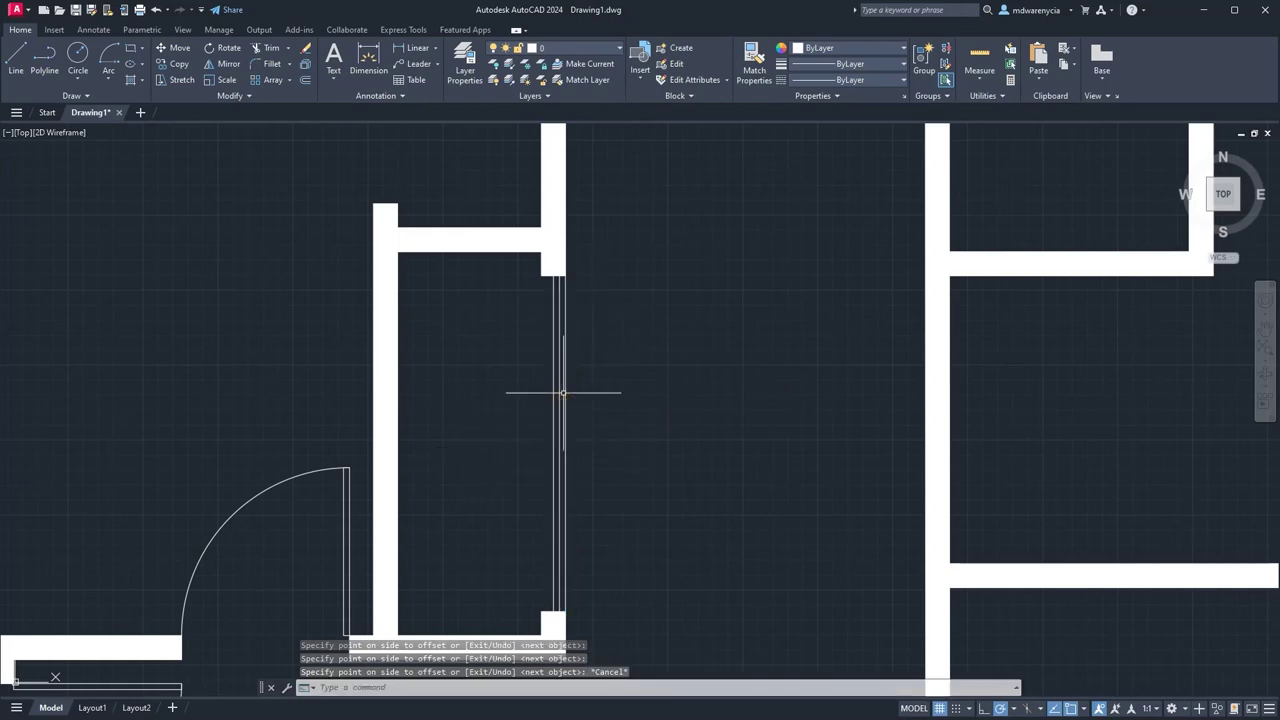
Draw a short horizontal line joining the midpoints of the two innermost lines in the hallway closet opening.
text(l)
key(Return)
click(556, 440)
scroll(563, 441, up, 4)
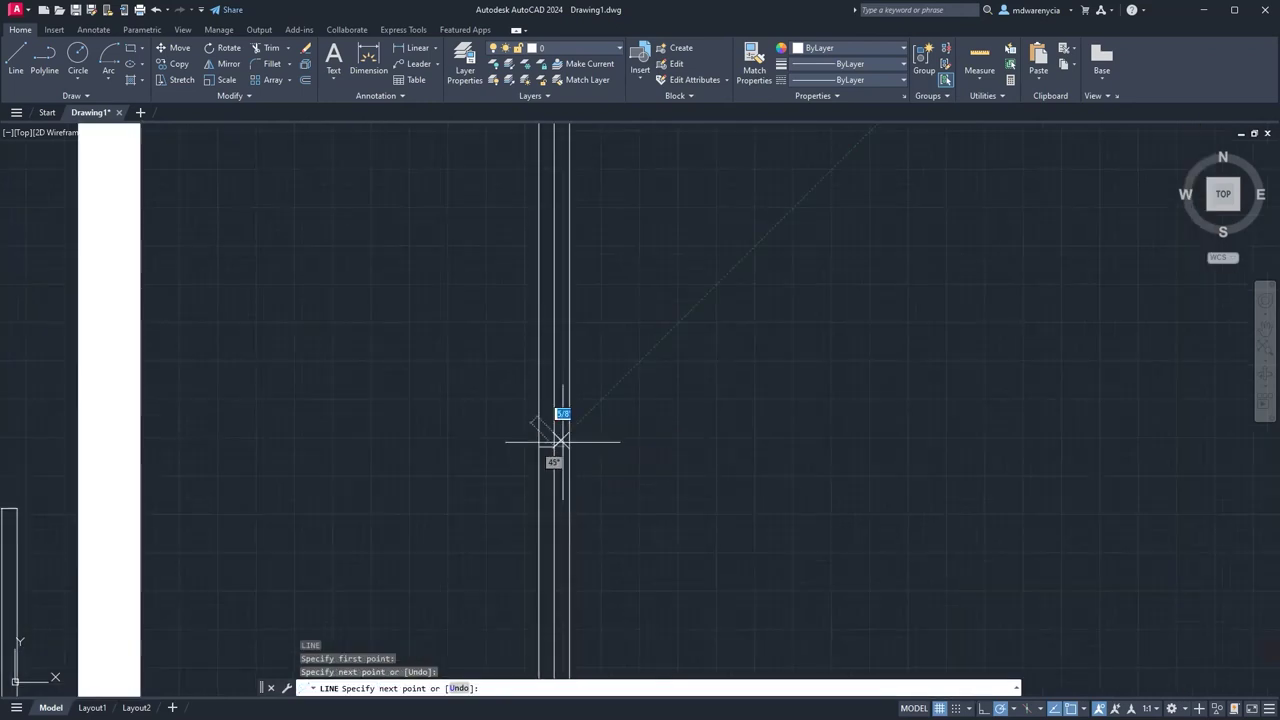
scroll(591, 456, down, 2)
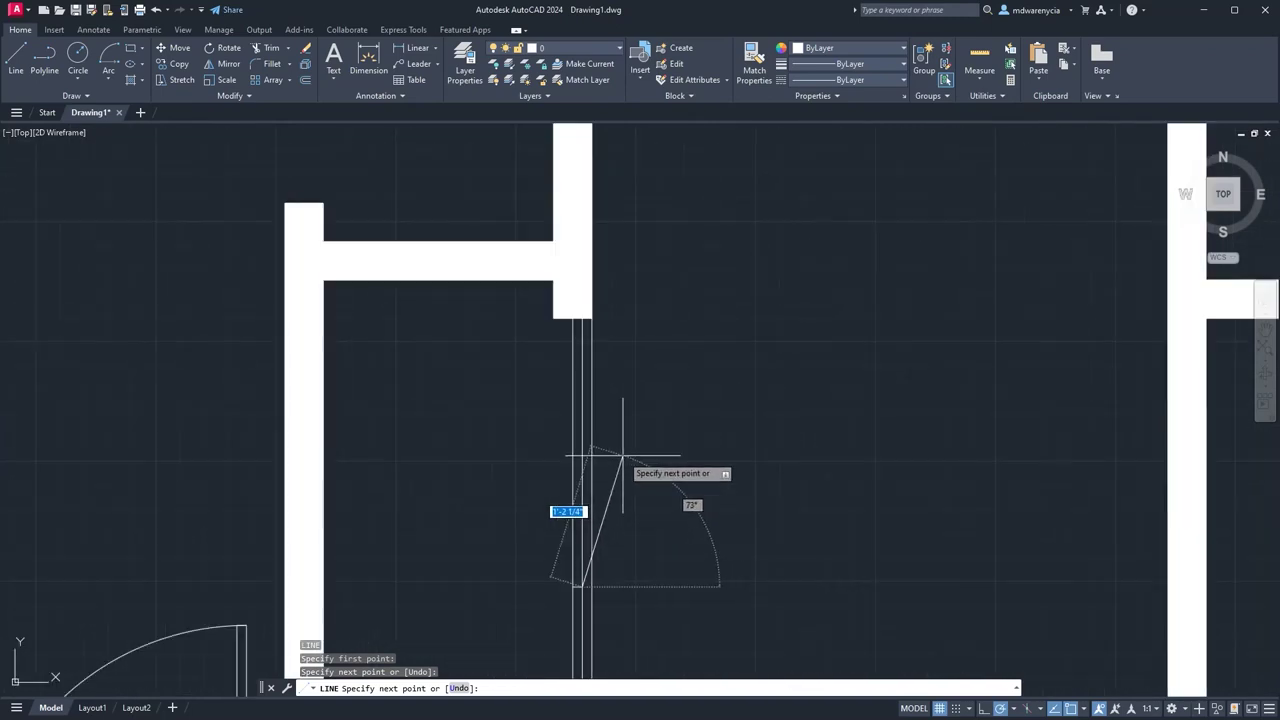
scroll(544, 345, up, 2)
key(Escape)
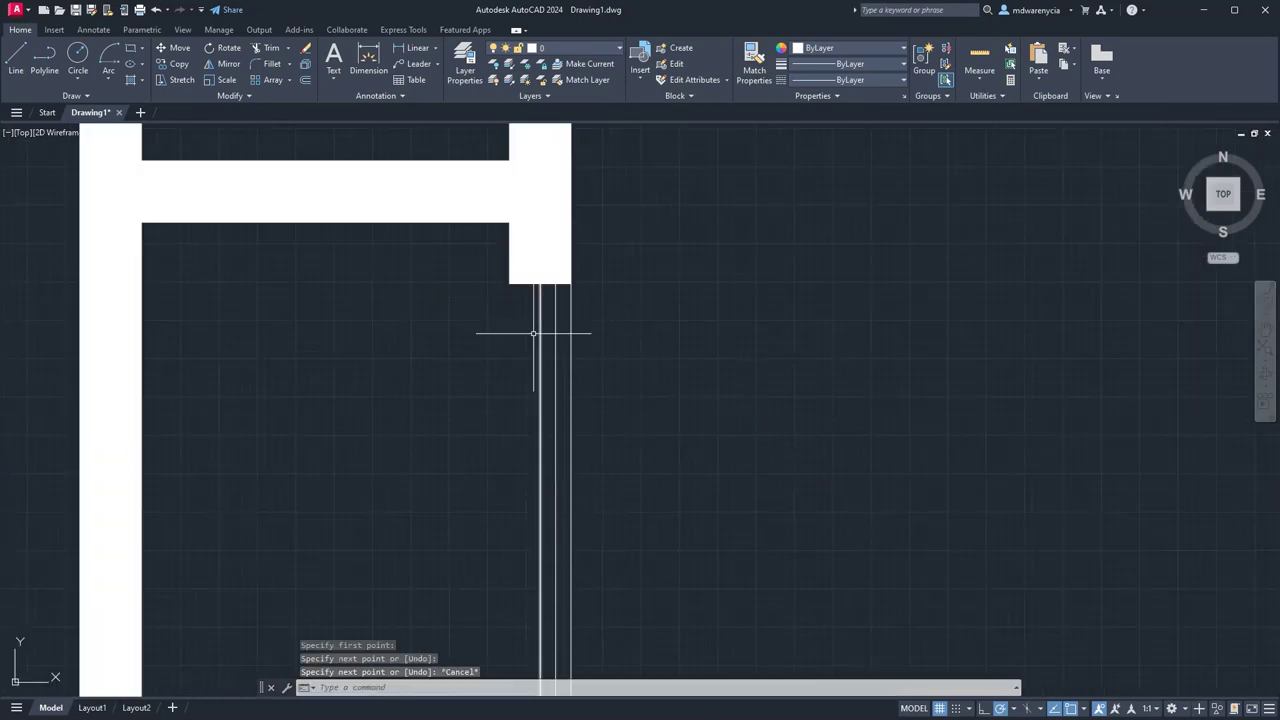
Offset the innermost vertical line in the hallway closet opening by 1" toward the closet interior.
click(544, 345)
middle_drag(643, 423, 680, 262)
click(509, 431)
text(offse)
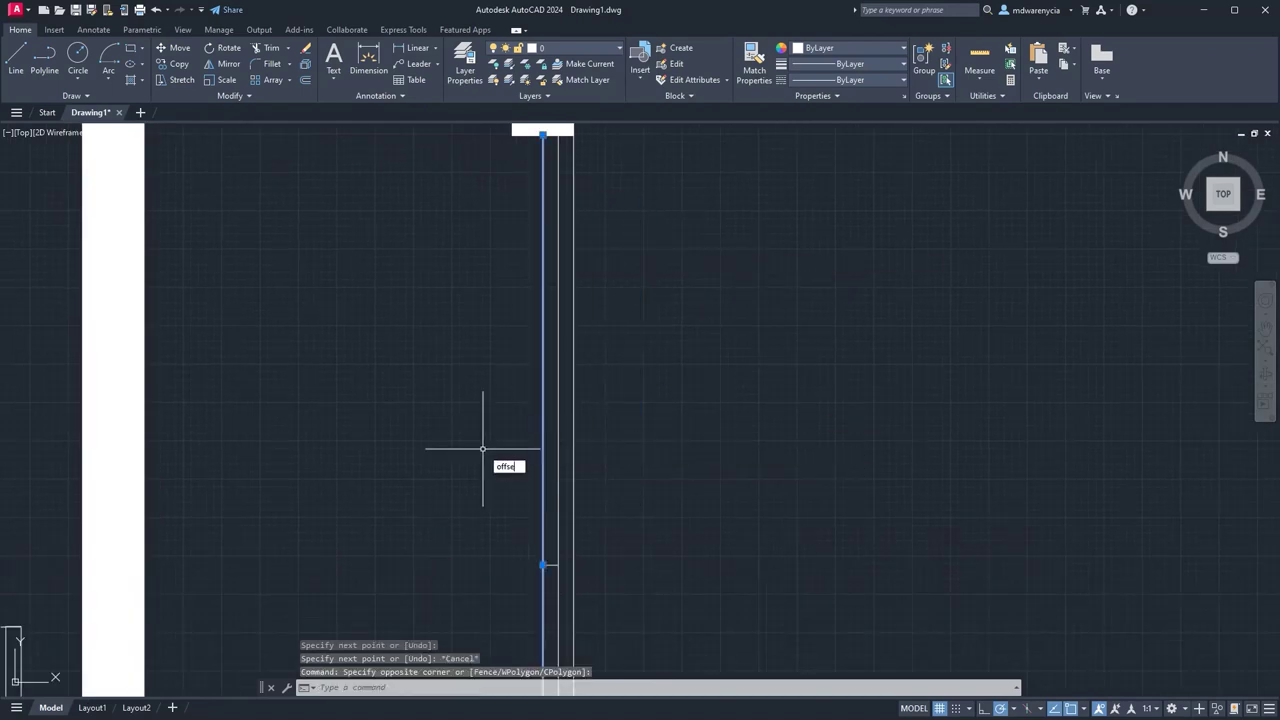
text(t)
key(Return)
text(1)
key(Return)
click(482, 450)
key(Escape)
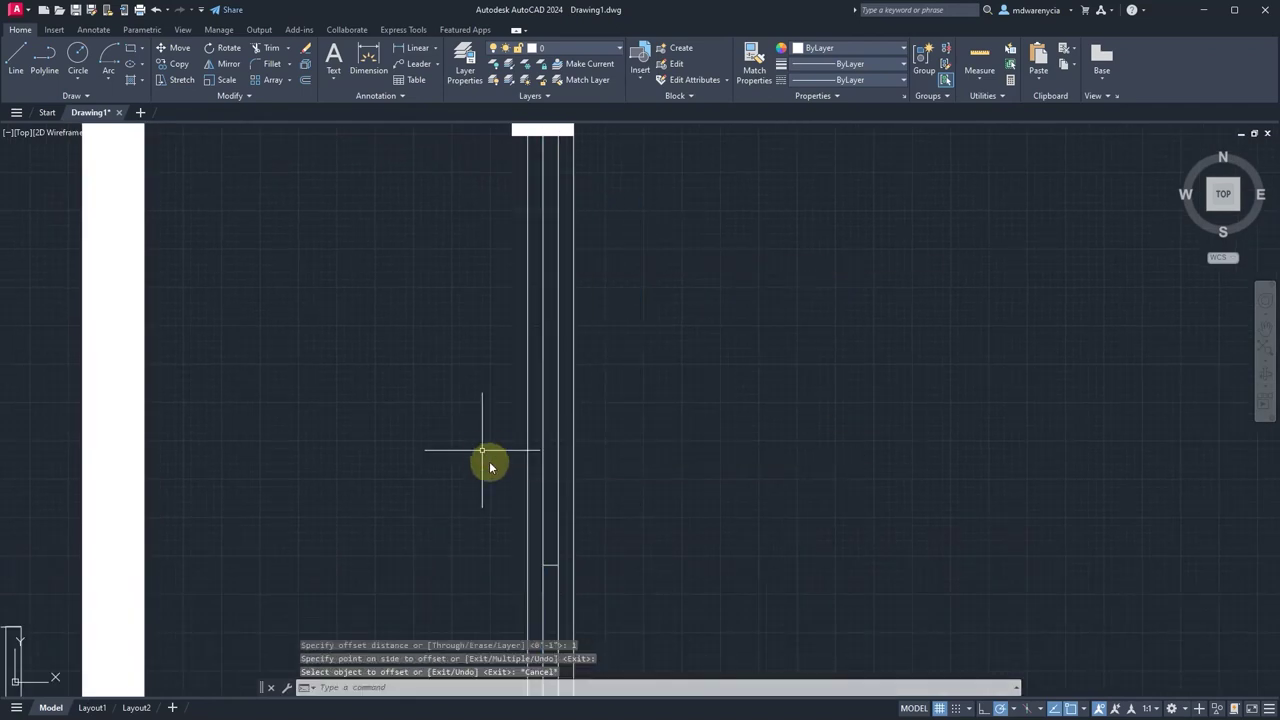
Draw a short horizontal line joining the midpoints of the new innermost vertical line and its neighbour.
text(l)
key(Return)
click(535, 592)
key(Escape)
Move the short cross line between the two innermost vertical lines up by 0.5".
middle_drag(515, 565, 493, 459)
click(481, 443)
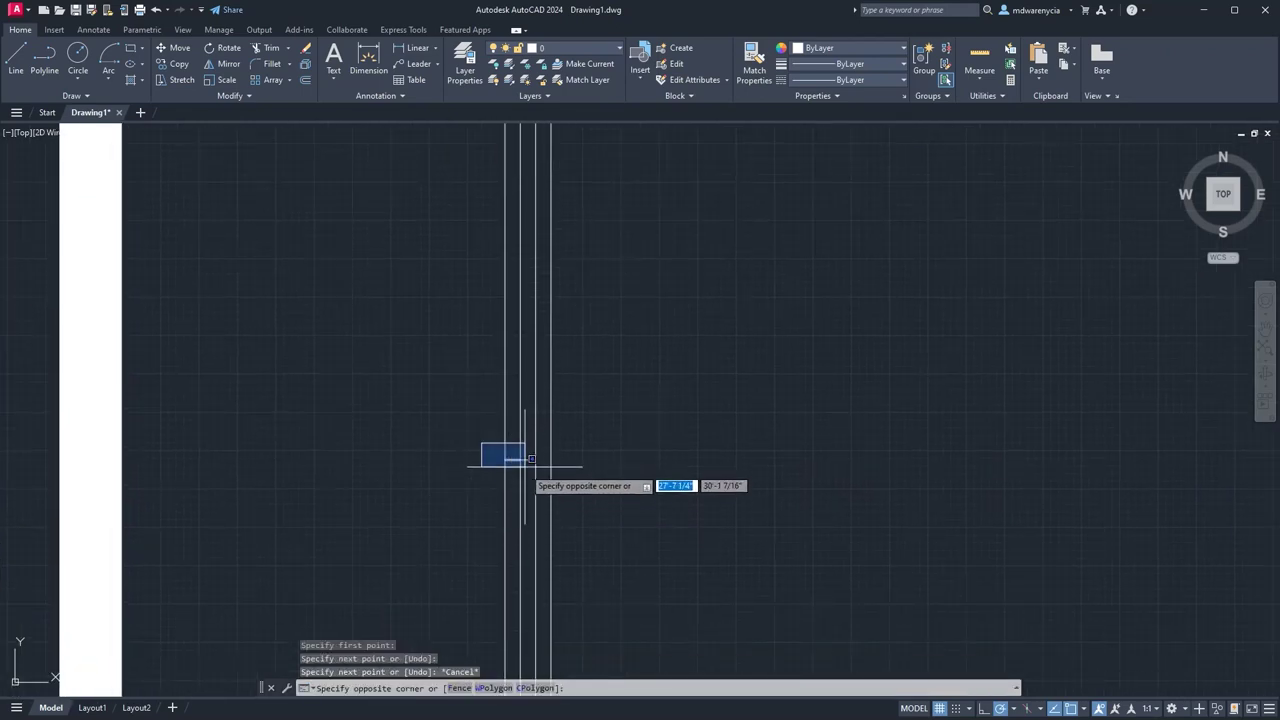
click(531, 459)
text(m)
key(Return)
click(614, 460)
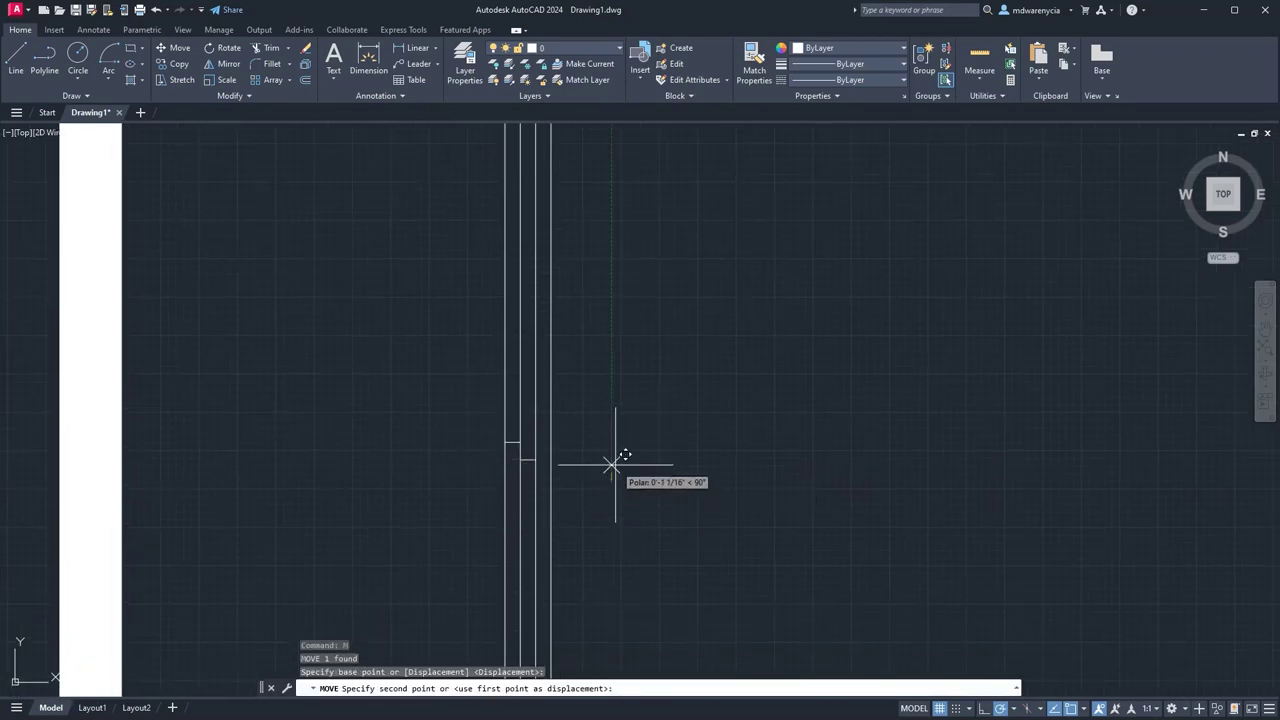
text(.5)
key(Return)
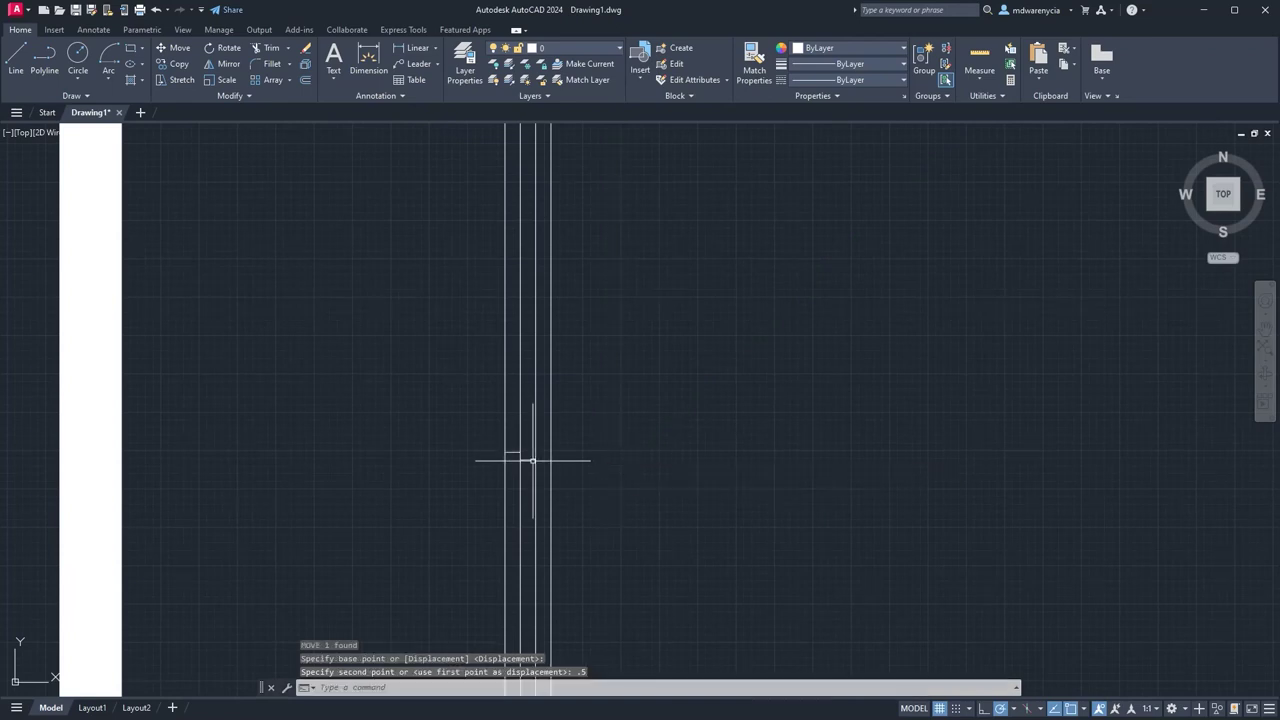
Move the short cross line between the second and third vertical lines of the hallway closet opening down by 0.5".
click(531, 460)
text(m)
key(Return)
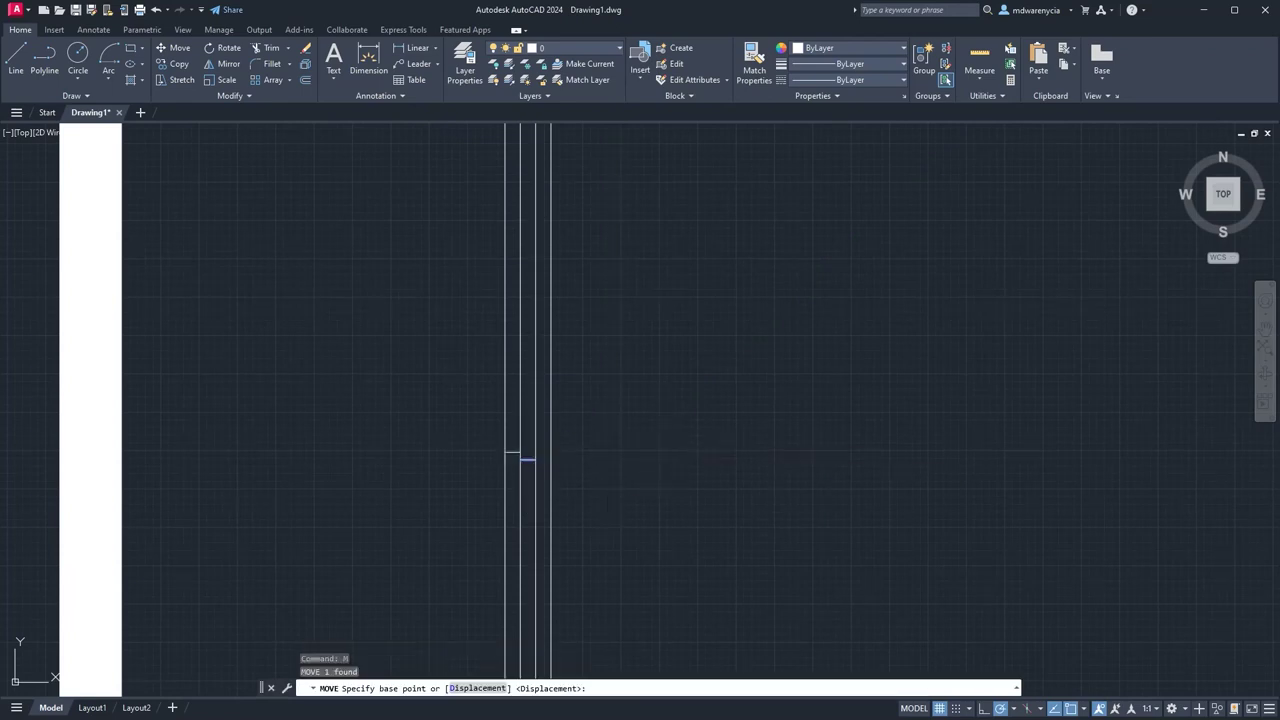
click(674, 441)
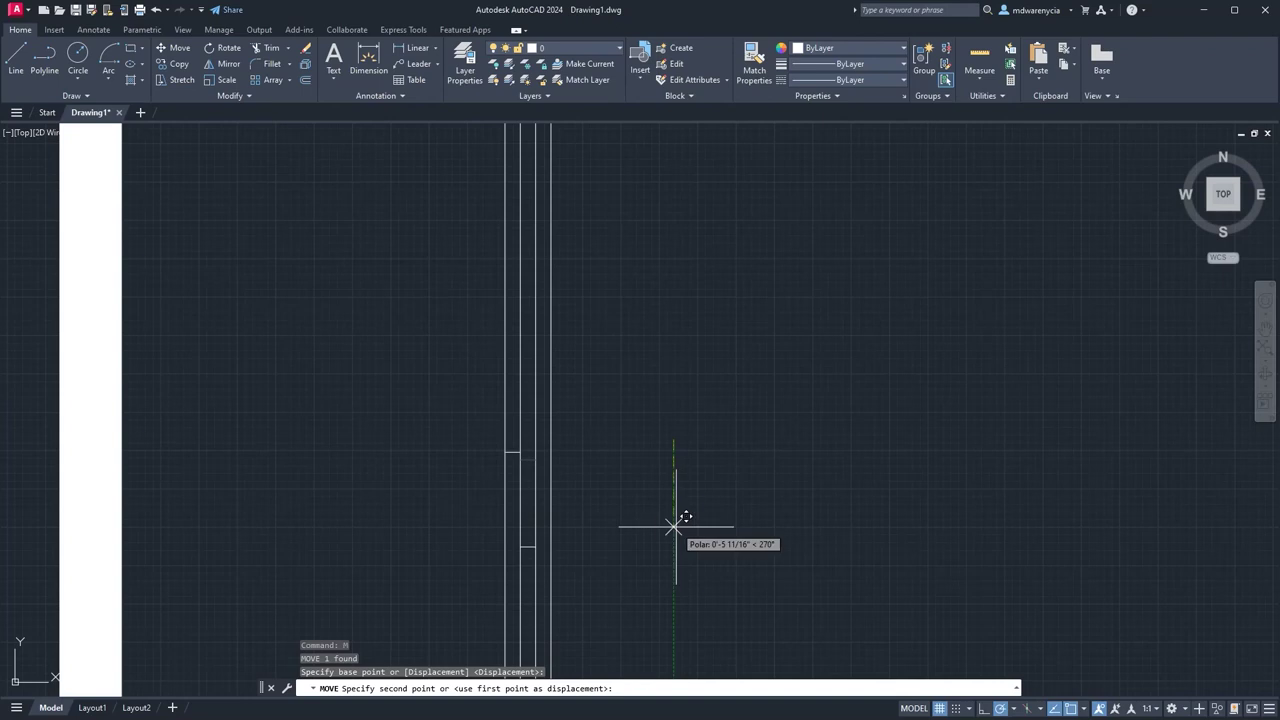
click(676, 526)
text(.5)
key(Return)
key(Escape)
Delete the outermost vertical line on the hallway side of the closet opening.
click(584, 505)
click(549, 454)
scroll(555, 434, down, 1)
middle_drag(576, 334, 730, 250)
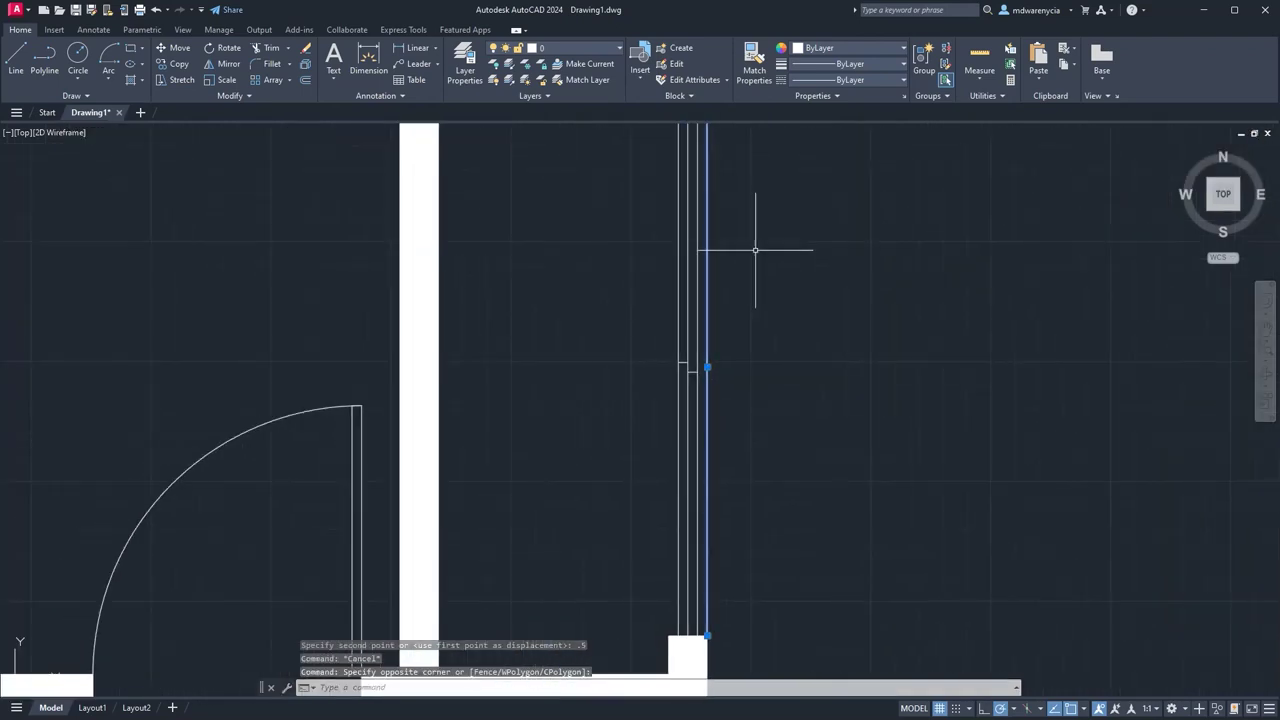
key(Delete)
scroll(736, 348, down, 3)
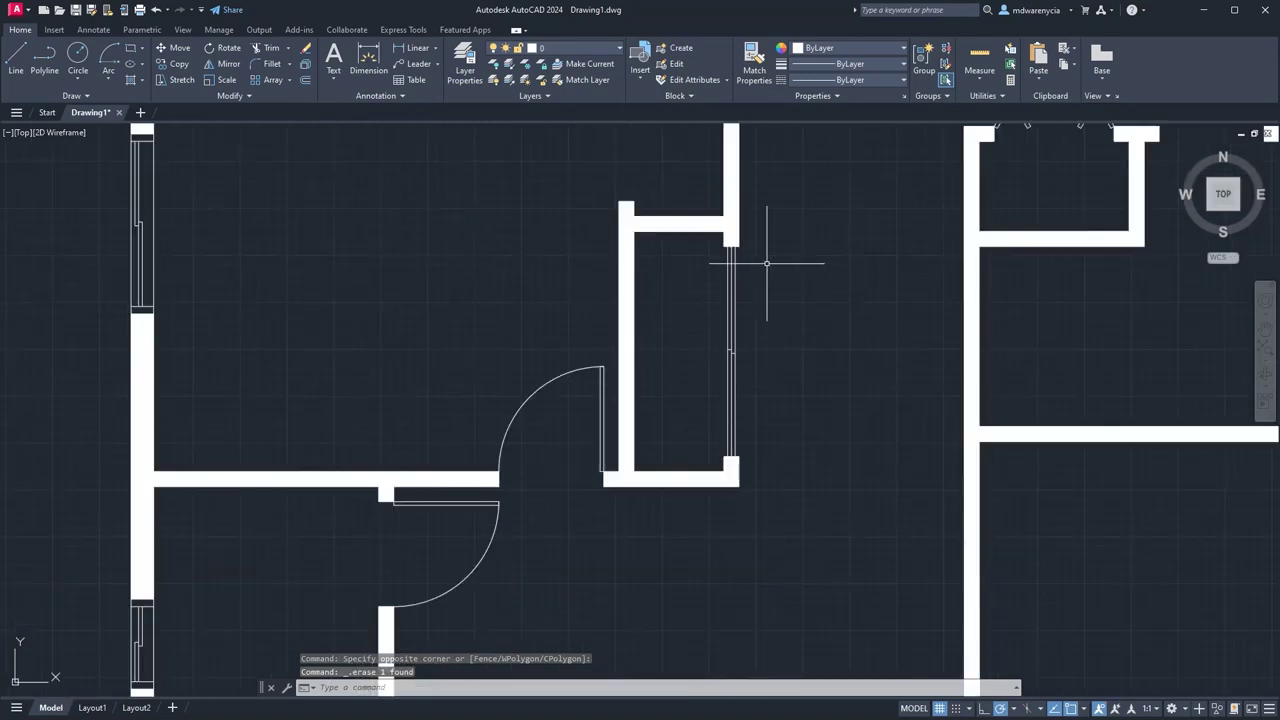
Trim the vertical lines at the short cross lines to leave two sliding door panels, the upper on the hallway side and the lower inside.
scroll(752, 305, up, 2)
drag(757, 391, 657, 321)
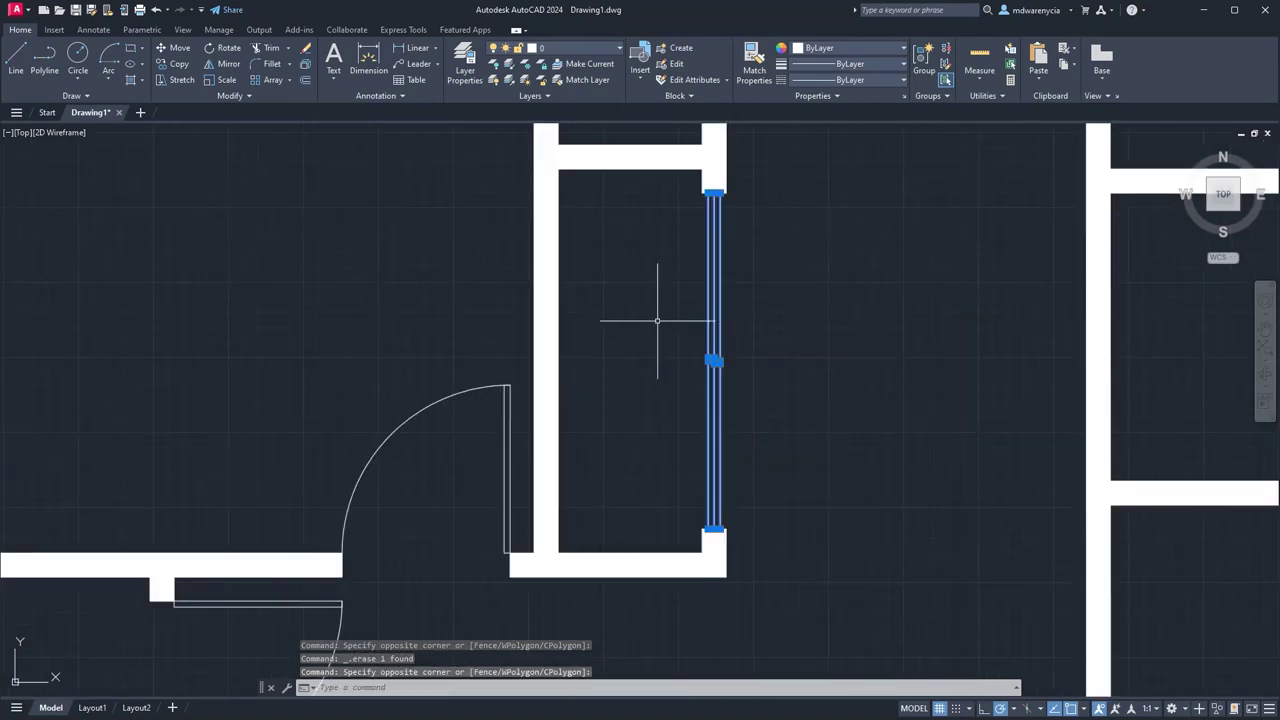
key(Return)
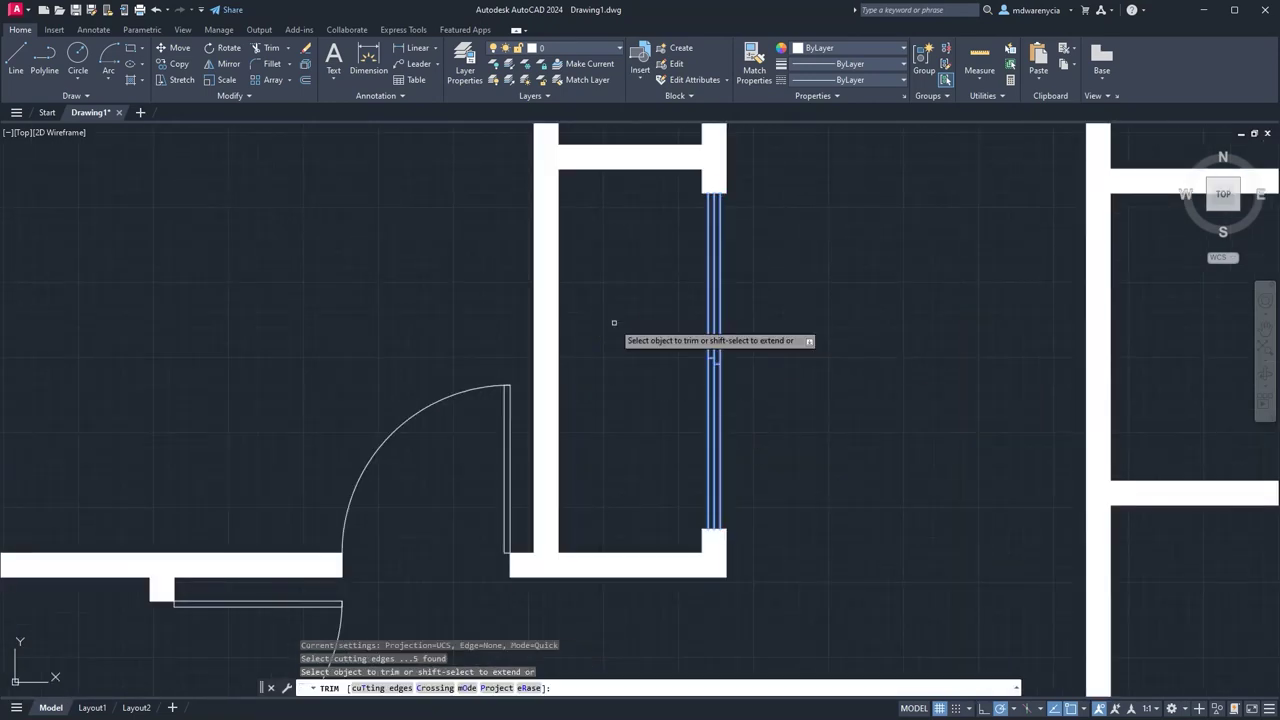
click(720, 397)
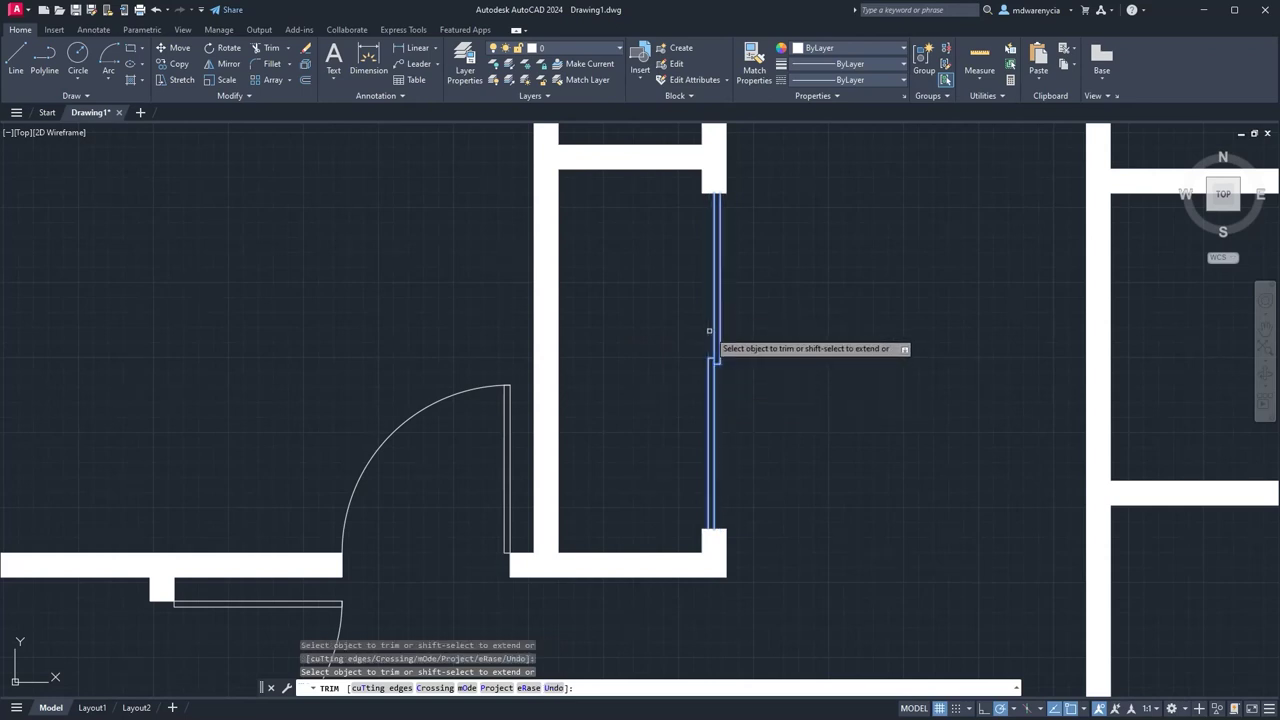
key(Escape)
middle_drag(466, 379, 863, 391)
middle_drag(292, 394, 479, 486)
mouse_move(693, 391)
middle_down()
mouse_move(443, 369)
mouse_move(91, 376)
middle_up()
click(744, 493)
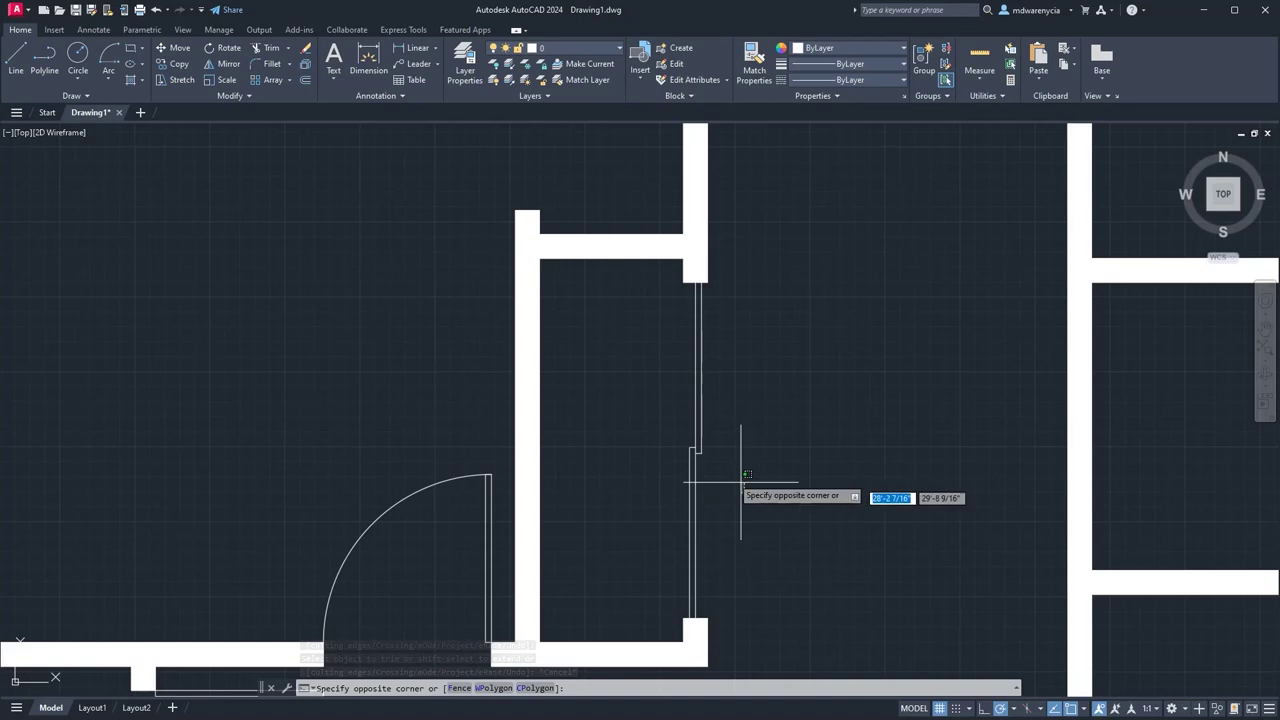
click(662, 362)
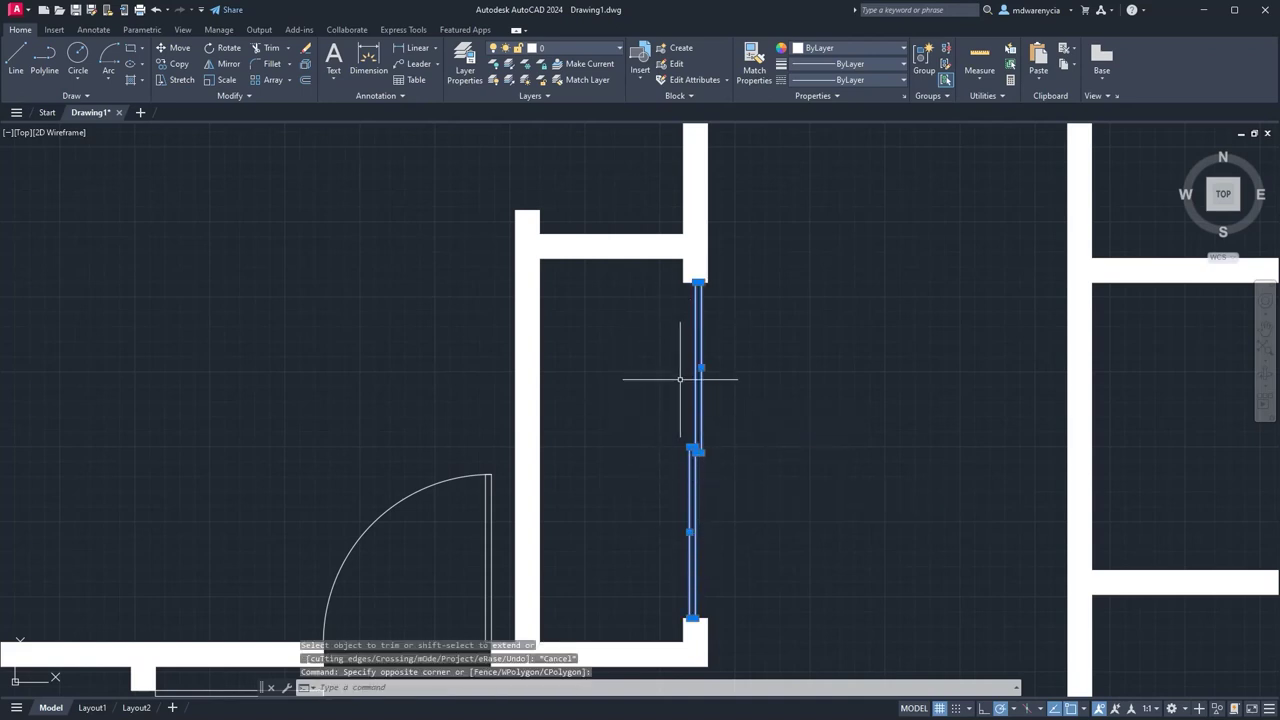
key(Escape)
click(688, 292)
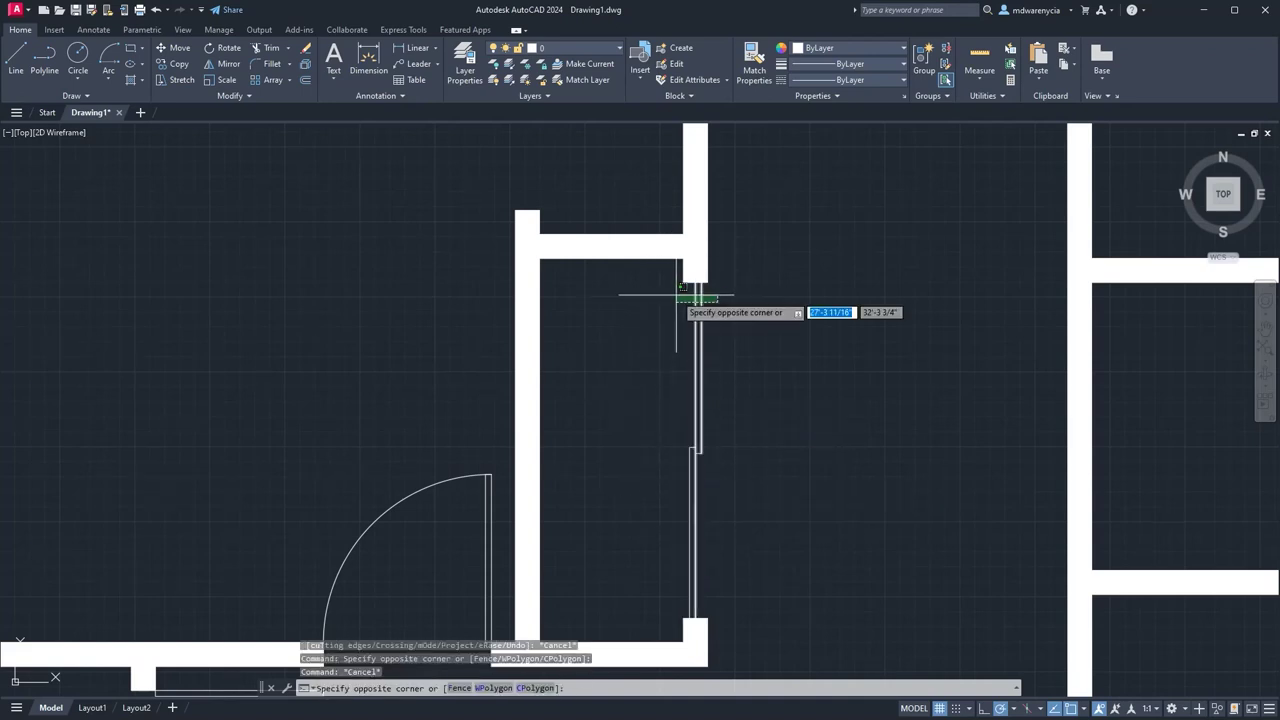
key(Escape)
Try moving the upper sliding panel's outer vertical line and its bottom end line down by 3".
click(729, 472)
click(706, 440)
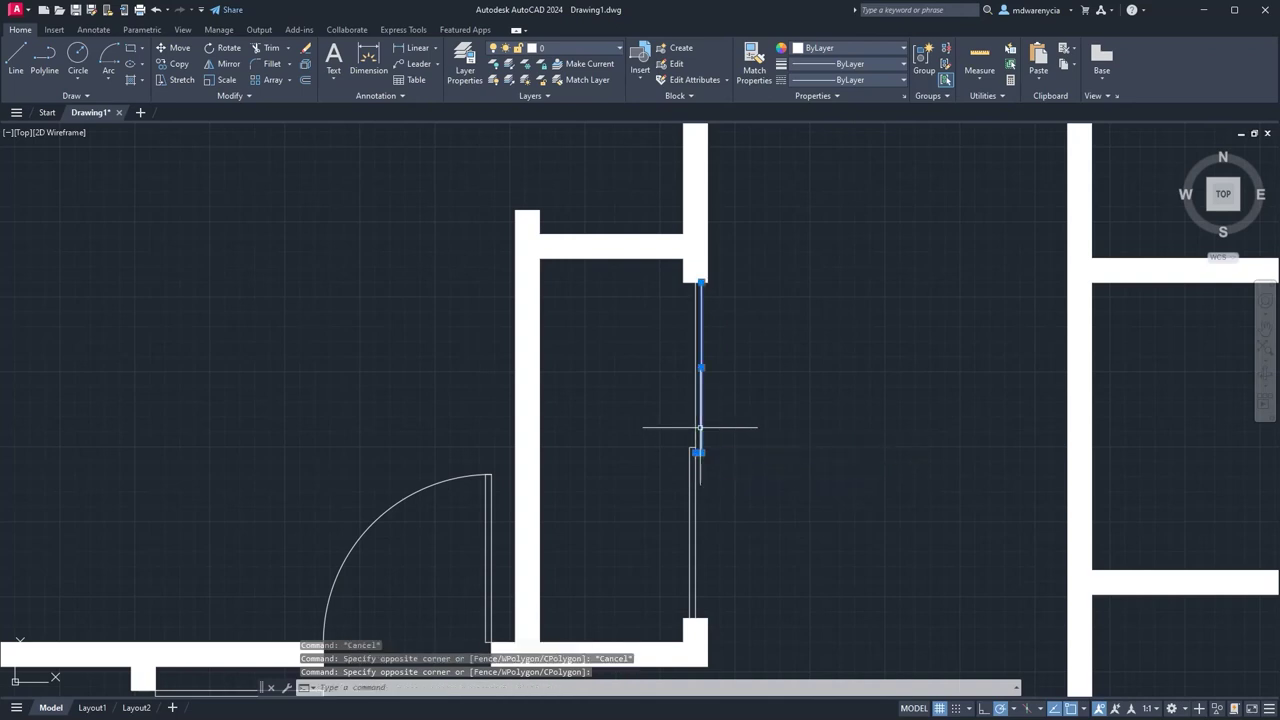
text(m)
key(Return)
click(757, 352)
text(3)
key(Return)
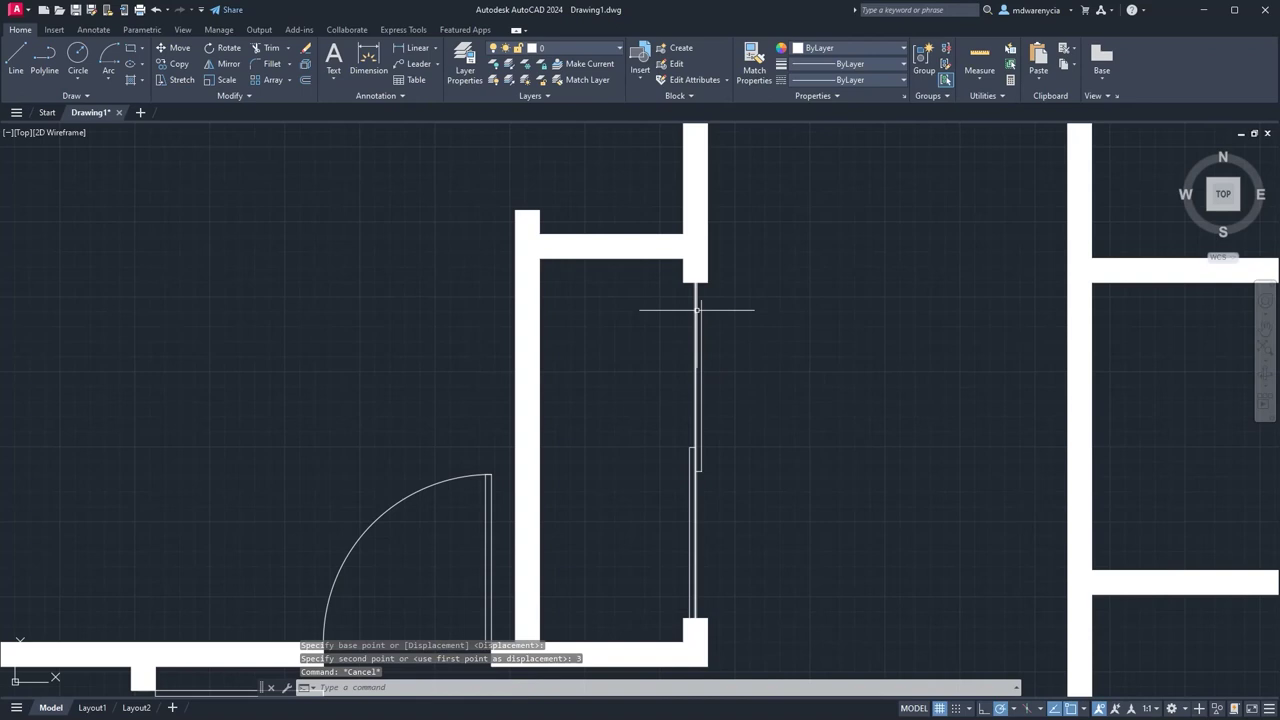
Close the upper sliding panel's top end with a short line and shorten the shared middle line down to it.
text(l)
key(Return)
click(701, 300)
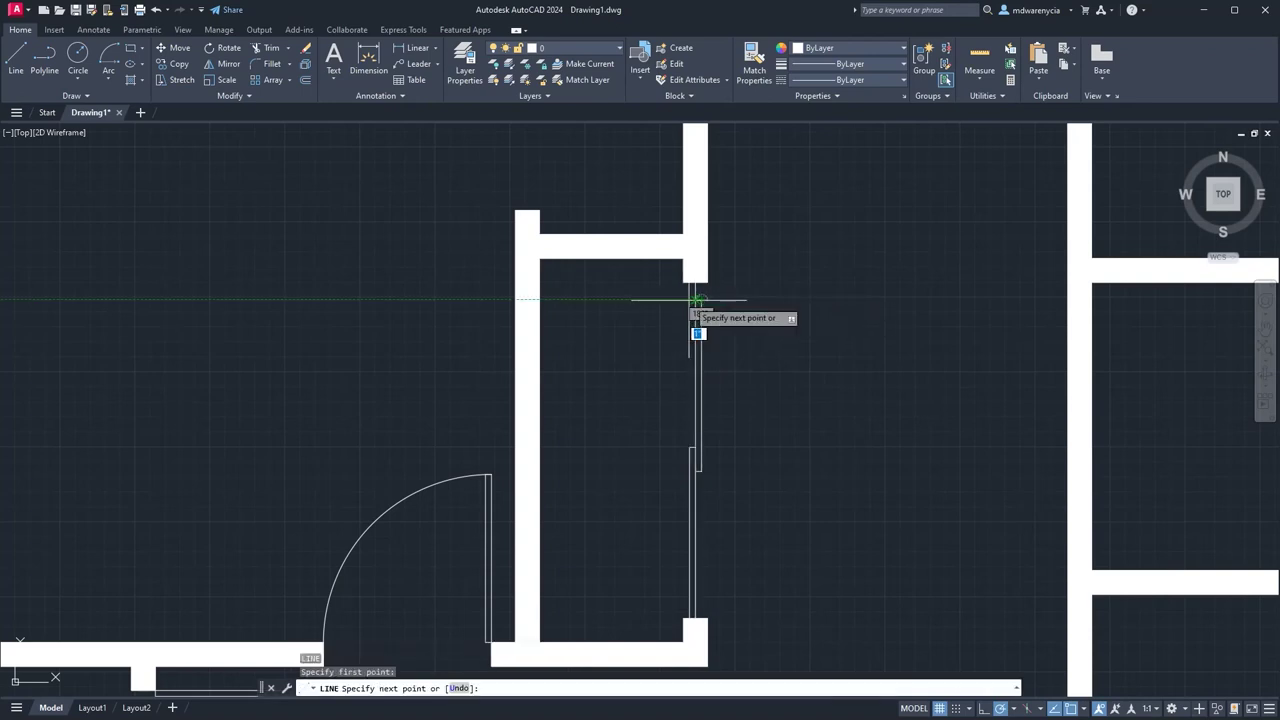
click(695, 300)
key(Escape)
click(714, 306)
click(694, 303)
scroll(696, 296, up, 5)
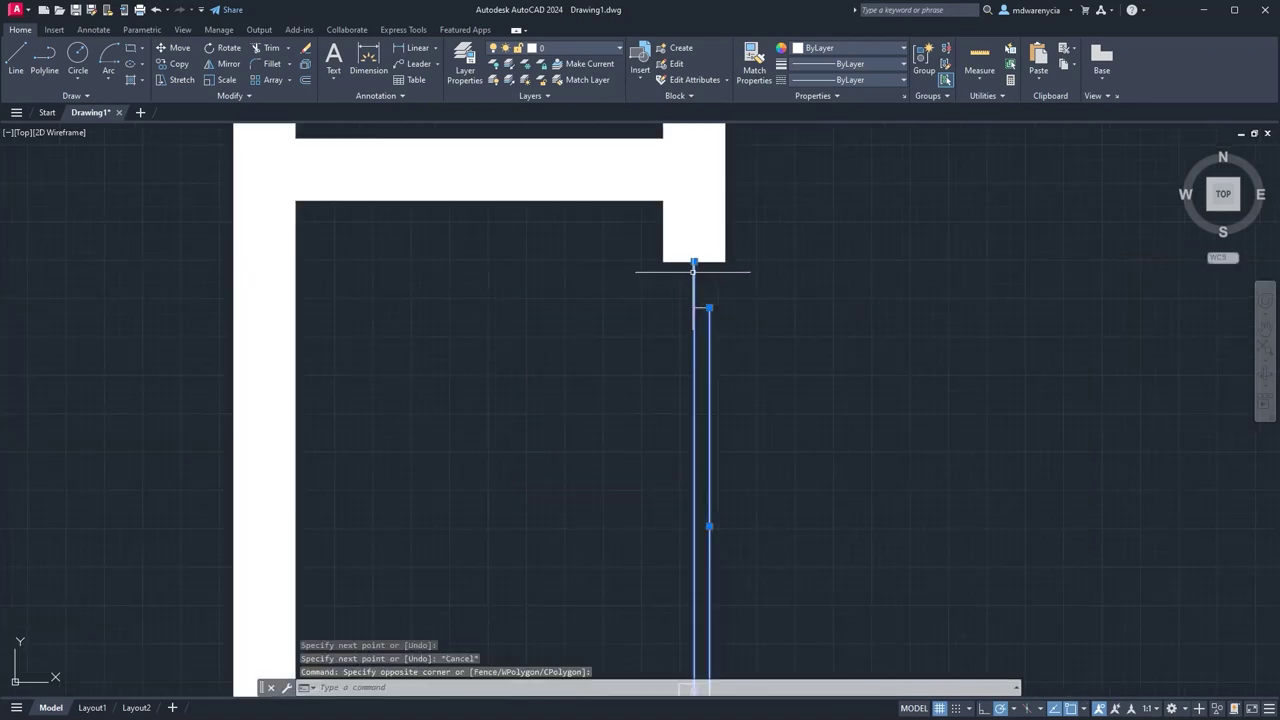
click(694, 261)
click(694, 308)
key(Escape)
Undo the upper sliding panel's edits back to before its 3" move.
scroll(725, 456, down, 2)
mouse_move(725, 456)
middle_down()
mouse_move(720, 335)
mouse_move(694, 274)
middle_up()
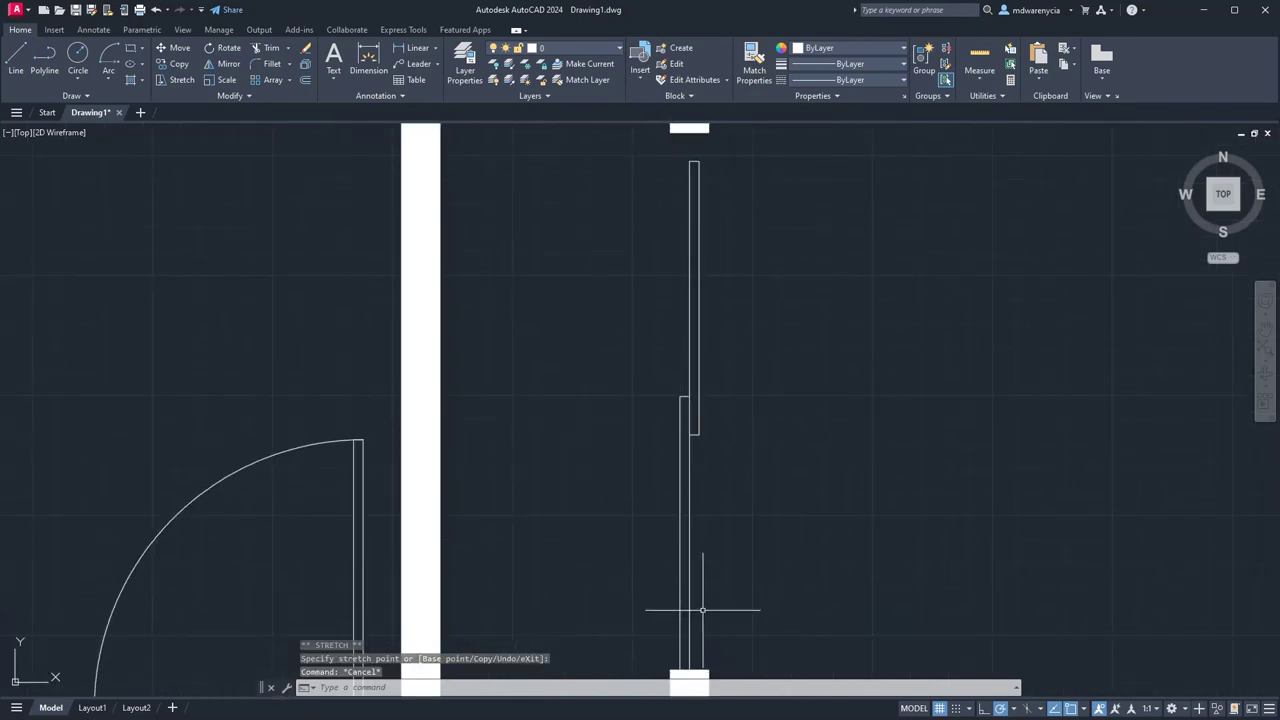
scroll(702, 609, down, 2)
key(ctrl+z)
key(ctrl+z)
key(ctrl+z)
key(ctrl+z)
key(ctrl+z)
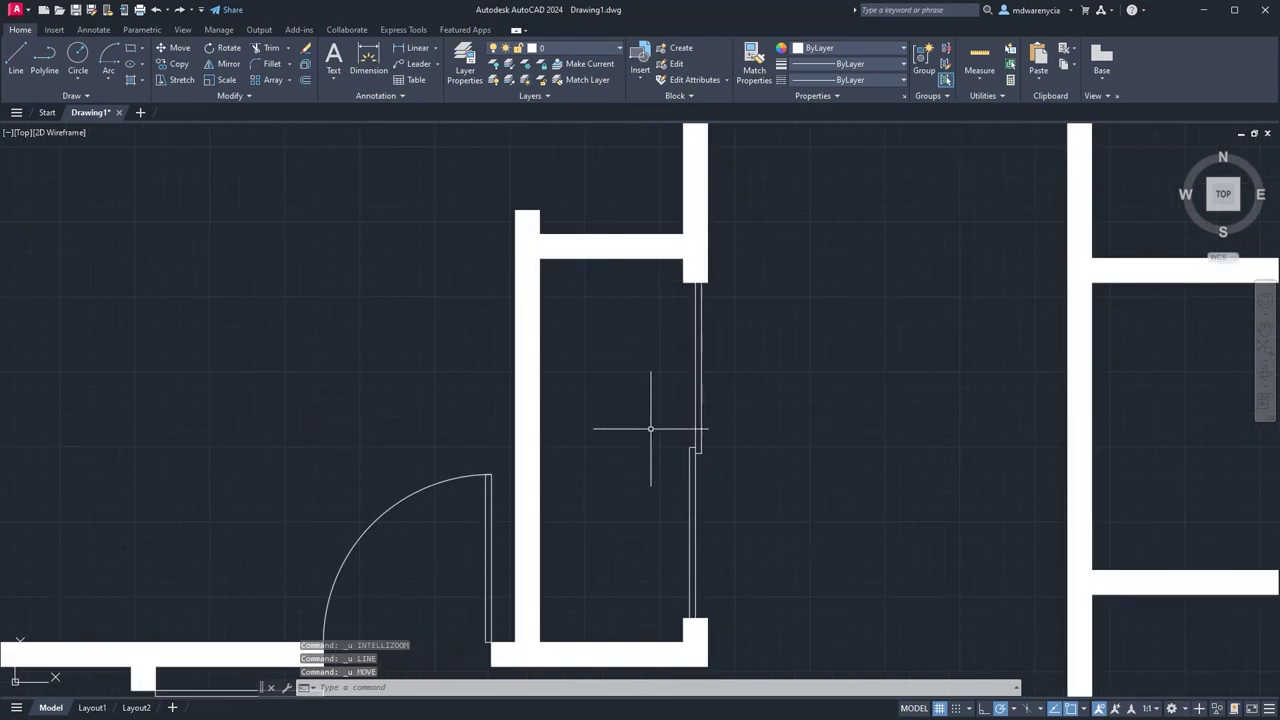
Start a block definition from the hallway closet's sliding door lines and name it door-interior-4'8-double.
key(Escape)
click(755, 526)
click(612, 408)
scroll(731, 531, down, 2)
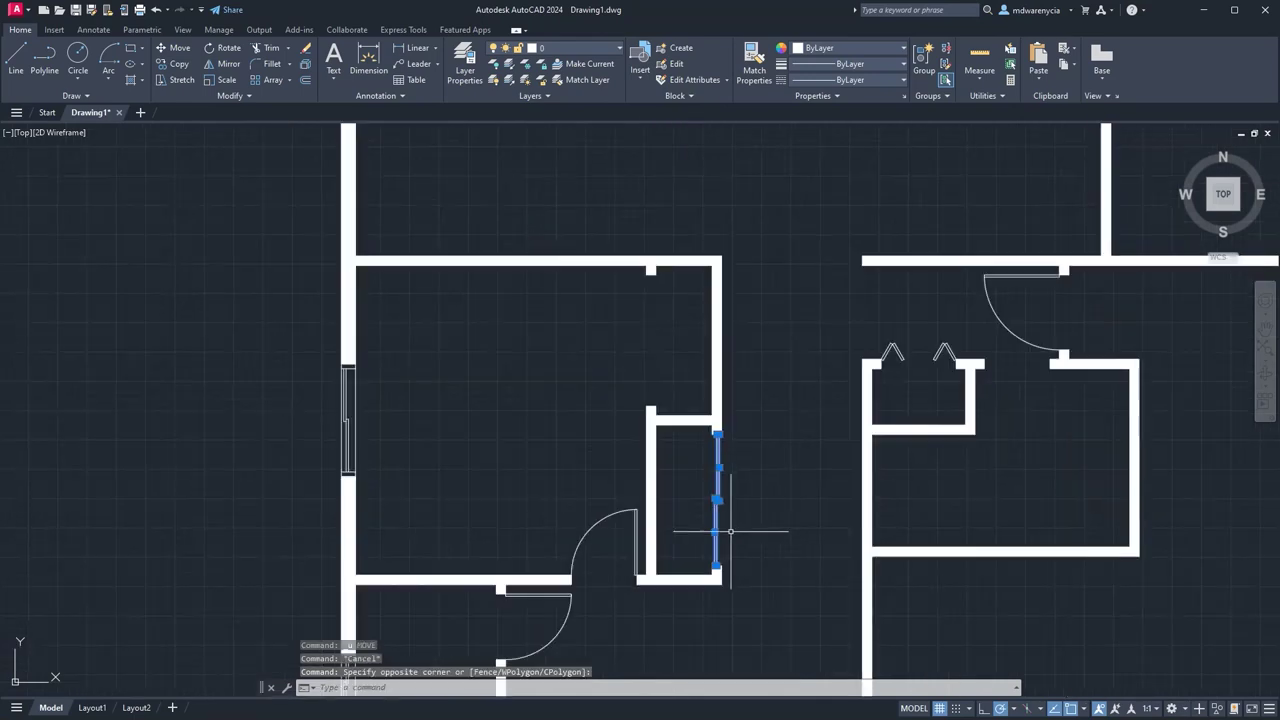
middle_drag(753, 498, 770, 458)
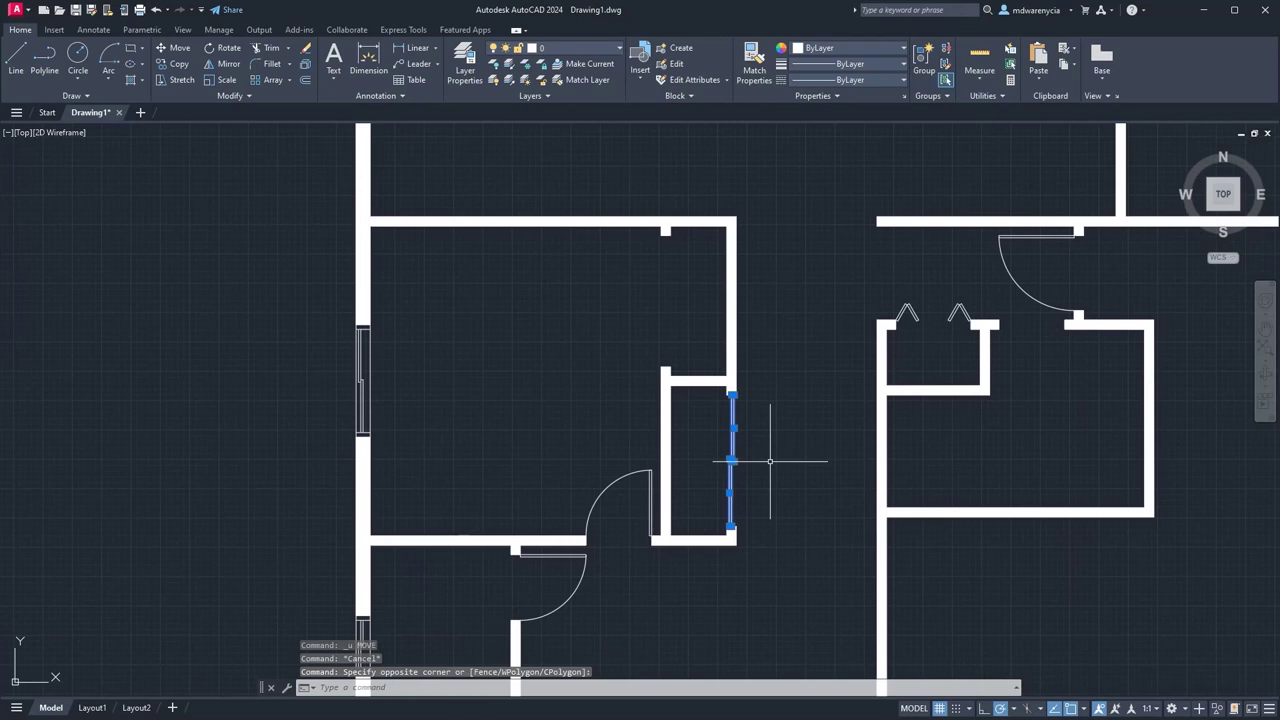
text(bo)
key(BackSpace)
key(BackSpace)
text(b)
key(Return)
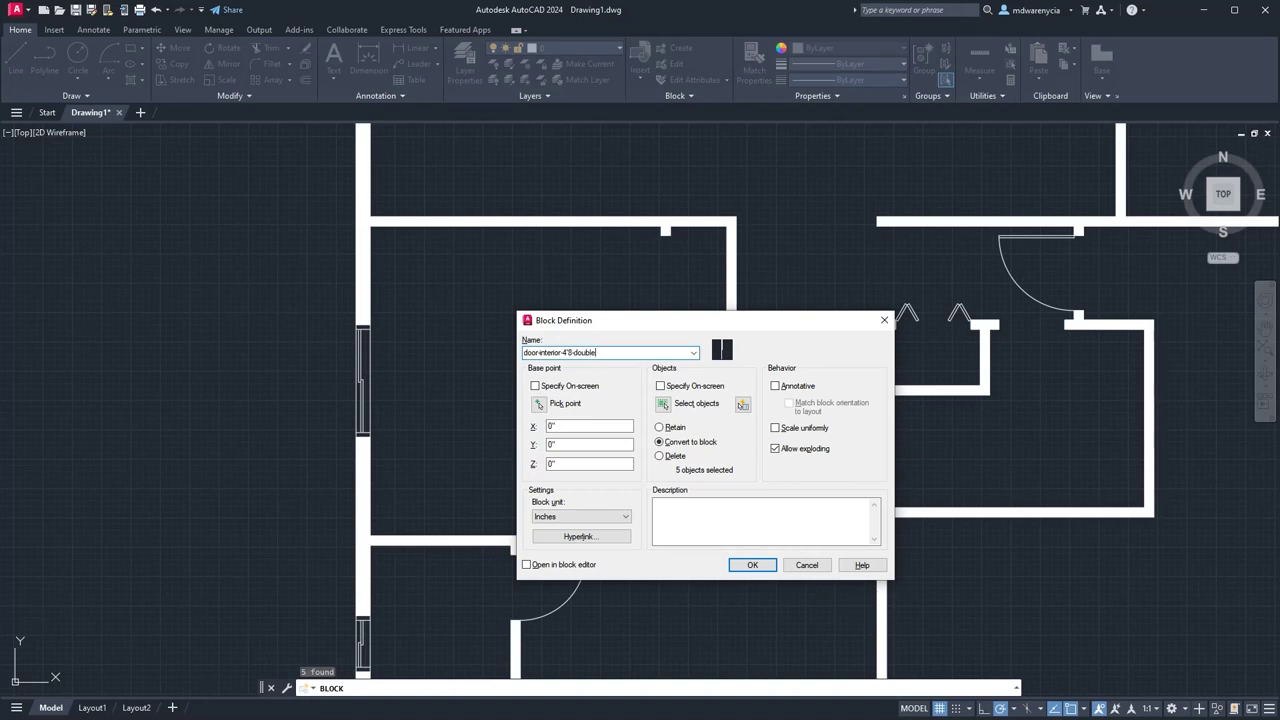
Set the block's base point at the hallway-side wall corner below the closet opening and create the block.
click(541, 404)
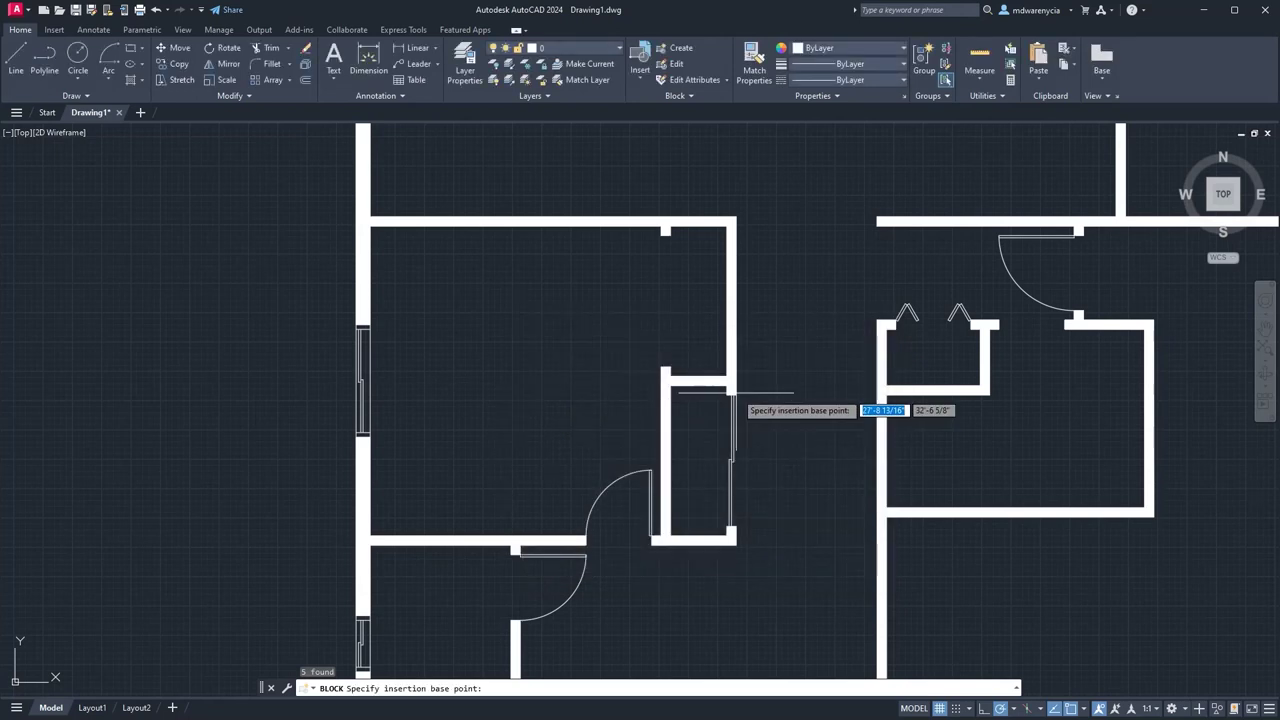
scroll(710, 400, up, 6)
mouse_move(722, 404)
middle_down()
mouse_move(863, 130)
mouse_move(876, 304)
middle_up()
click(853, 593)
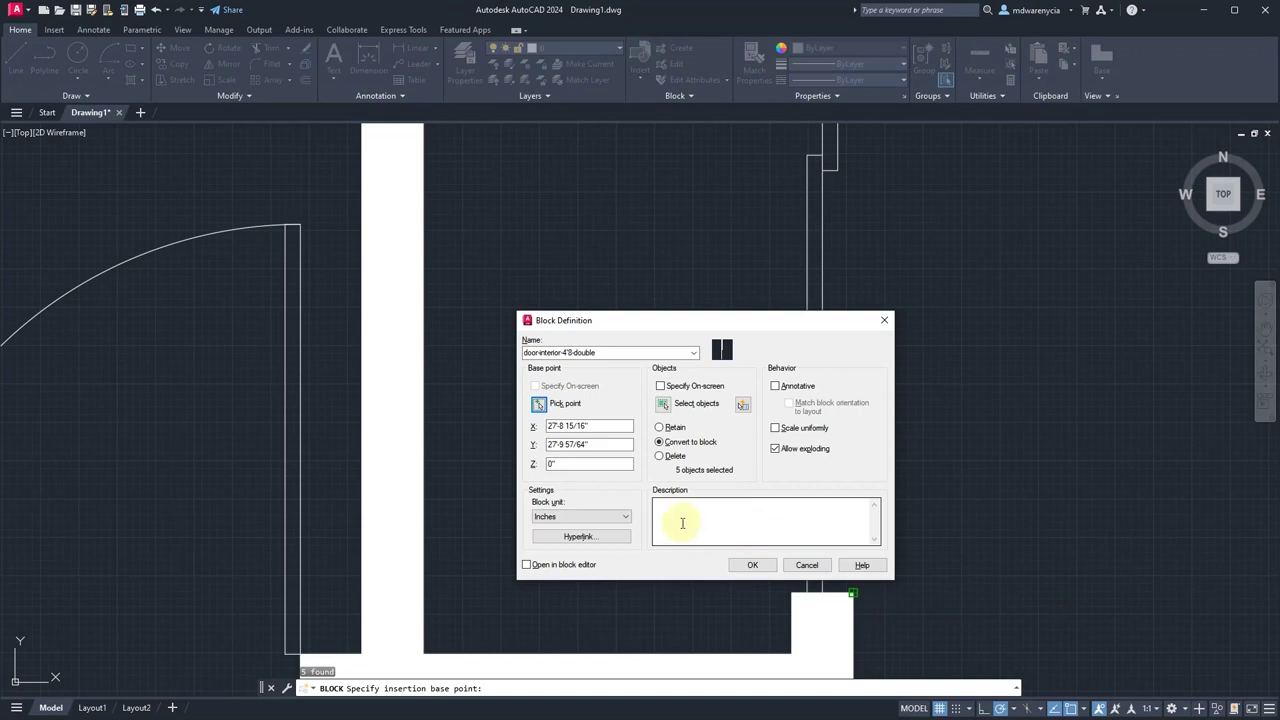
click(752, 566)
scroll(591, 649, down, 5)
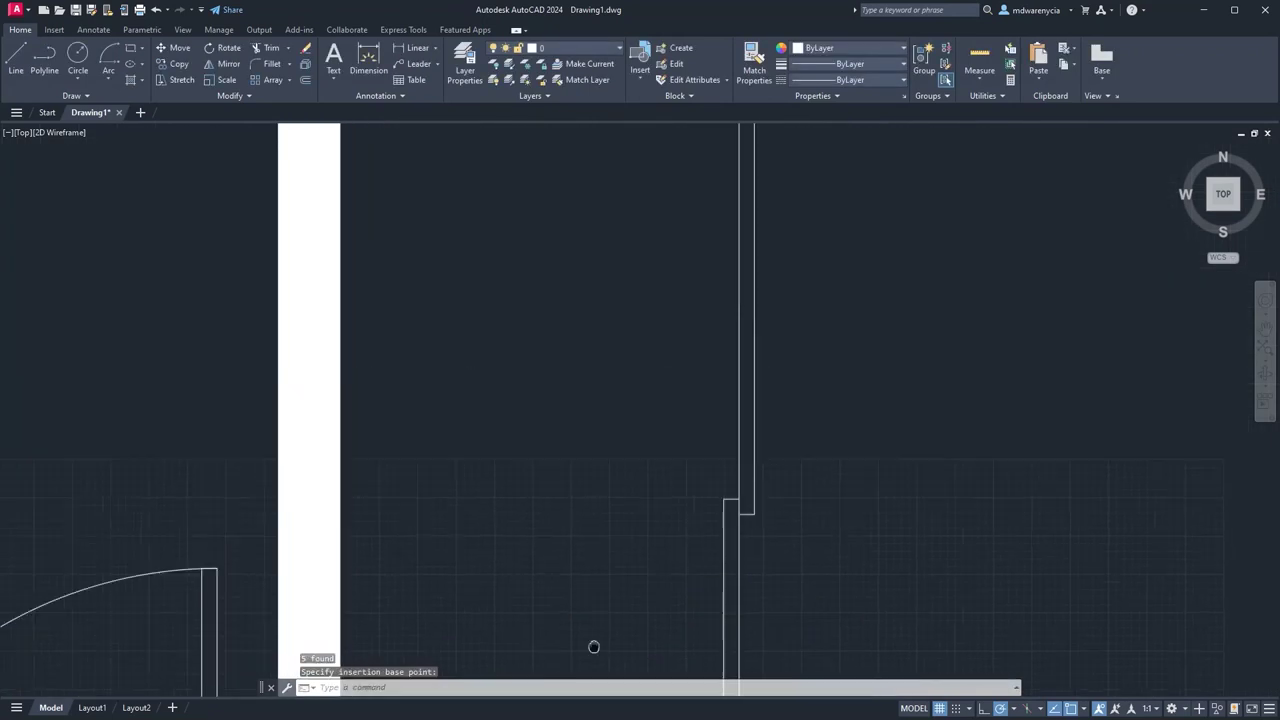
Insert the 4'8 double door block at the room-side lower corner of the wall stub above the bedroom closet opening.
click(640, 58)
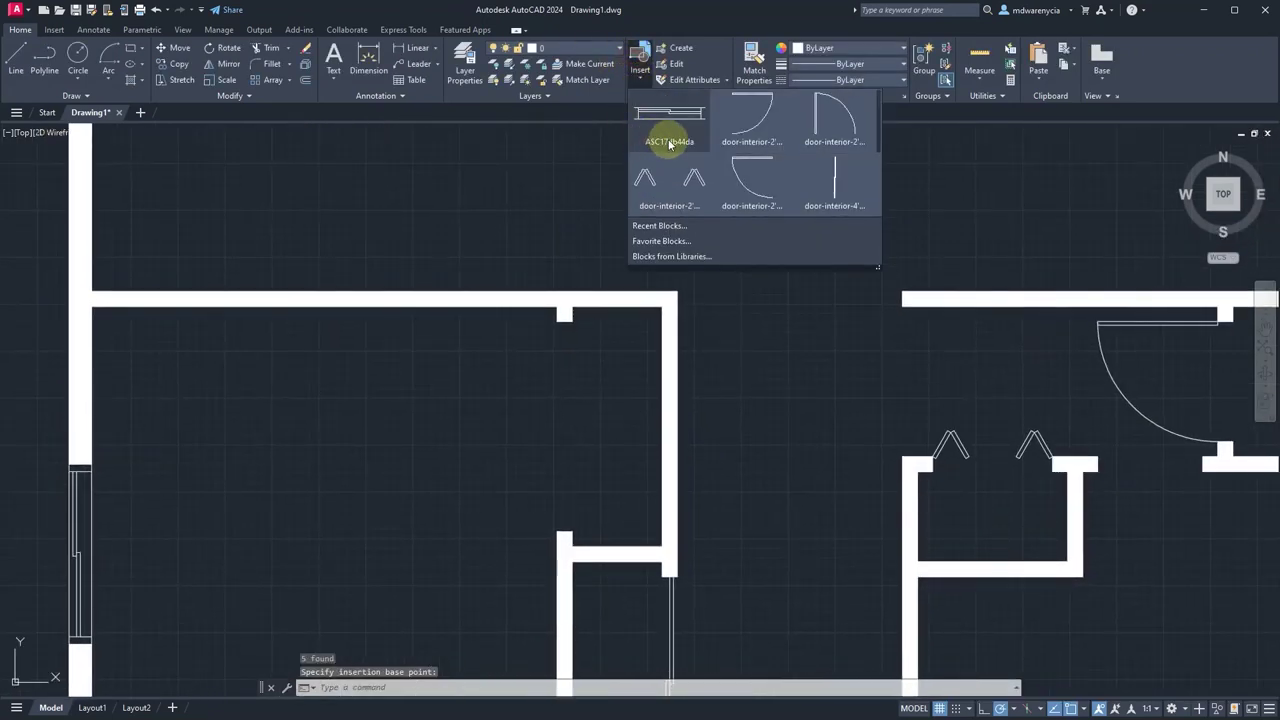
click(831, 200)
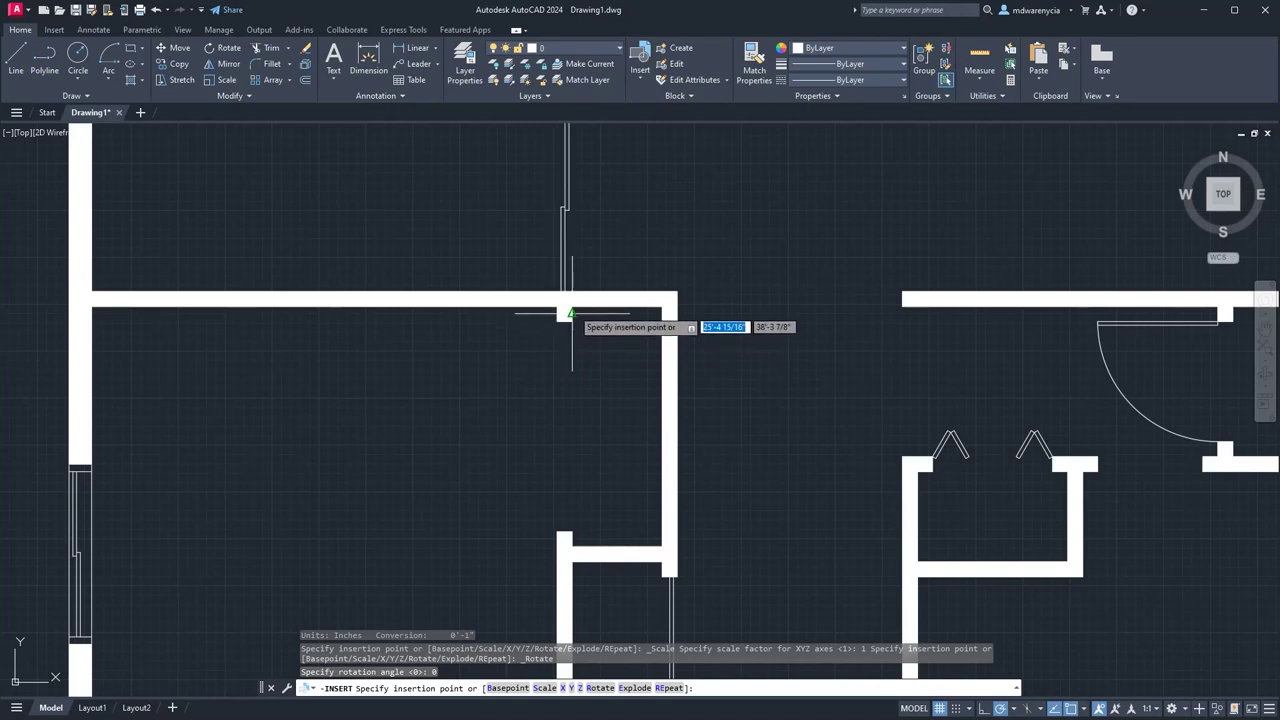
key(Escape)
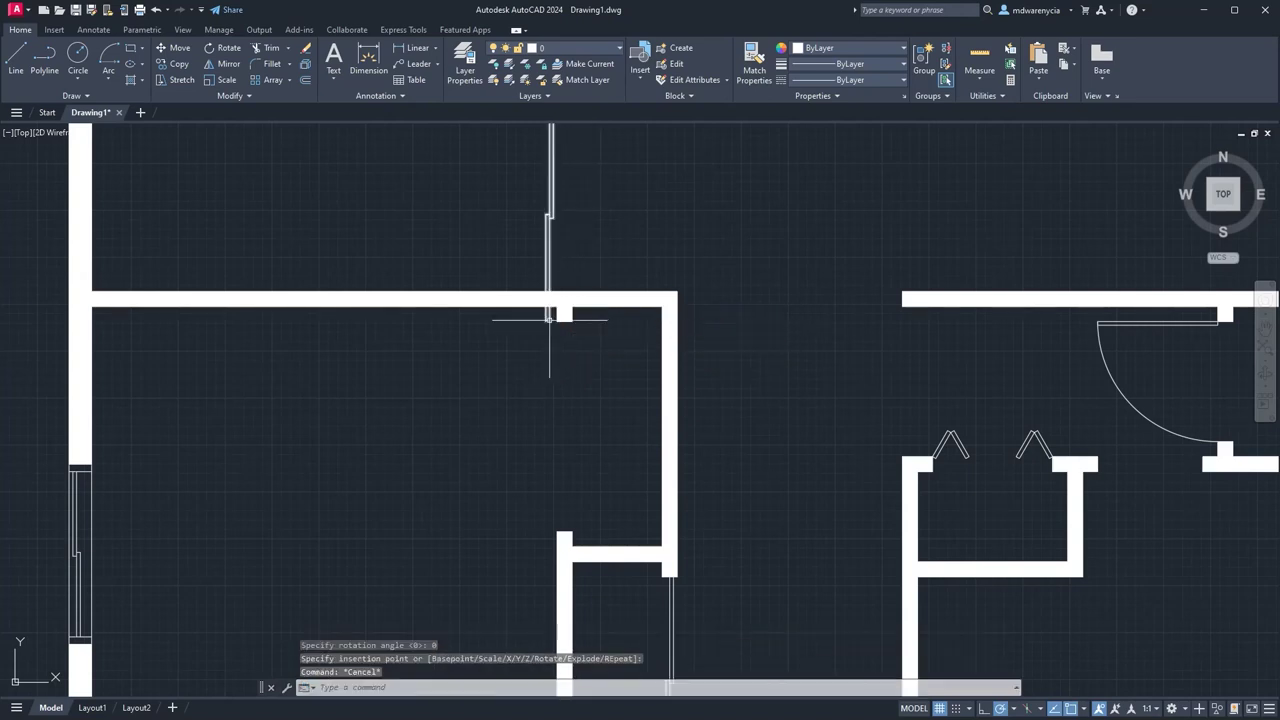
Rotate the inserted sliding door block 180° about the wall stub's room-side lower corner so it fills the bedroom closet opening.
text(ro)
key(Return)
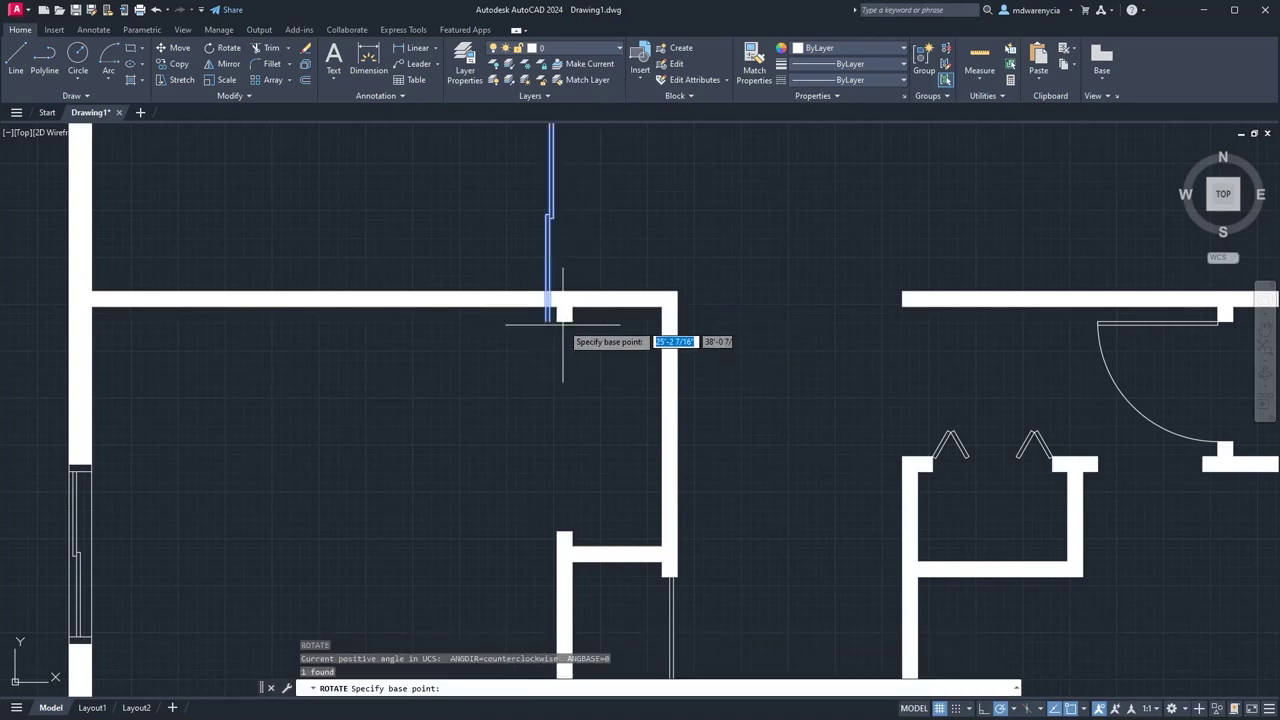
click(557, 320)
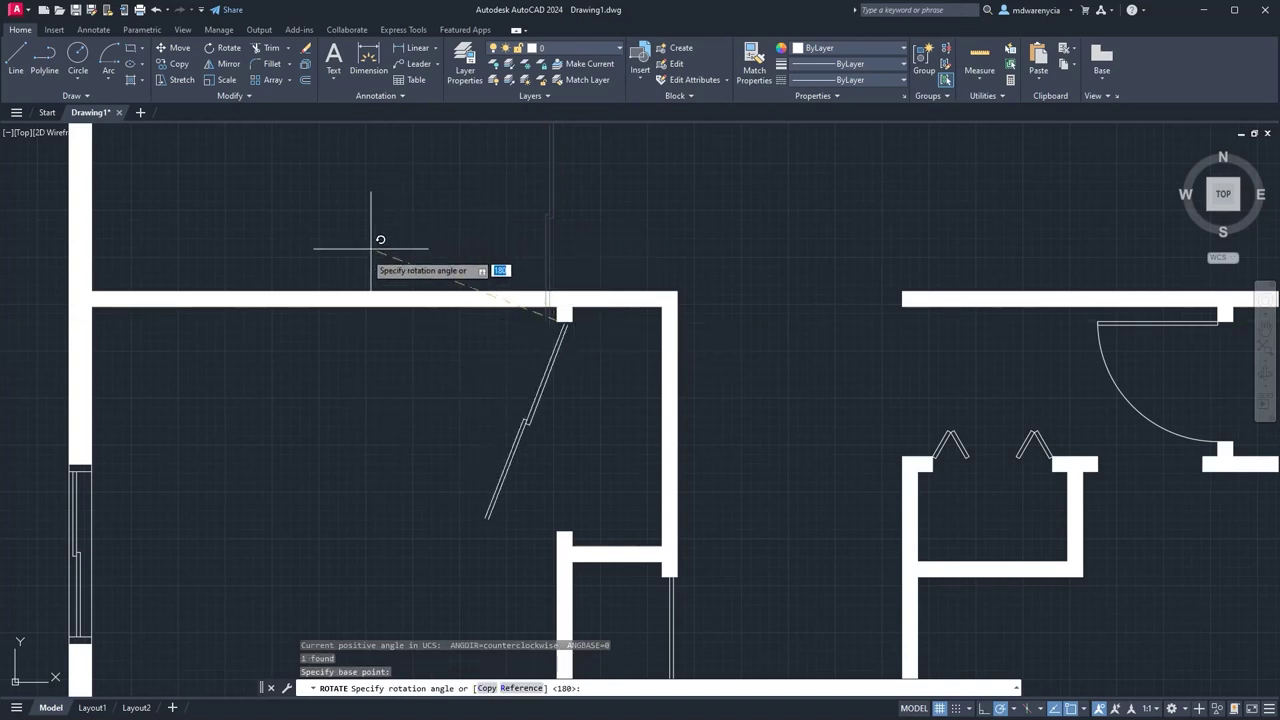
key(Escape)
In the entry hall opening, draw an 8" horizontal line from the left wall stub's lower corner, followed by a vertical line up to the stub's upper edge.
scroll(456, 529, down, 2)
mouse_move(441, 548)
middle_down()
mouse_move(489, 443)
mouse_move(413, 574)
middle_up()
middle_drag(482, 540, 403, 604)
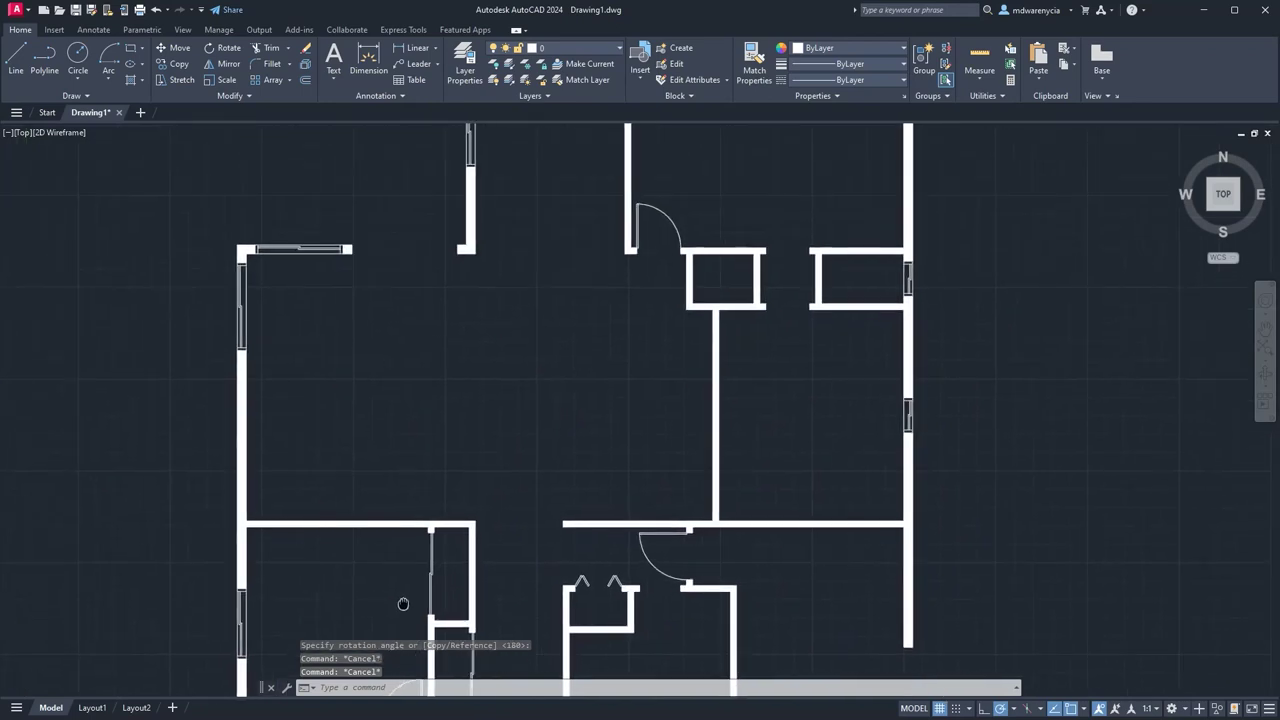
middle_drag(473, 429, 588, 146)
mouse_move(548, 528)
middle_down()
mouse_move(641, 266)
mouse_move(671, 330)
mouse_move(686, 602)
middle_up()
mouse_move(693, 708)
middle_down()
mouse_move(657, 371)
mouse_move(602, 368)
middle_up()
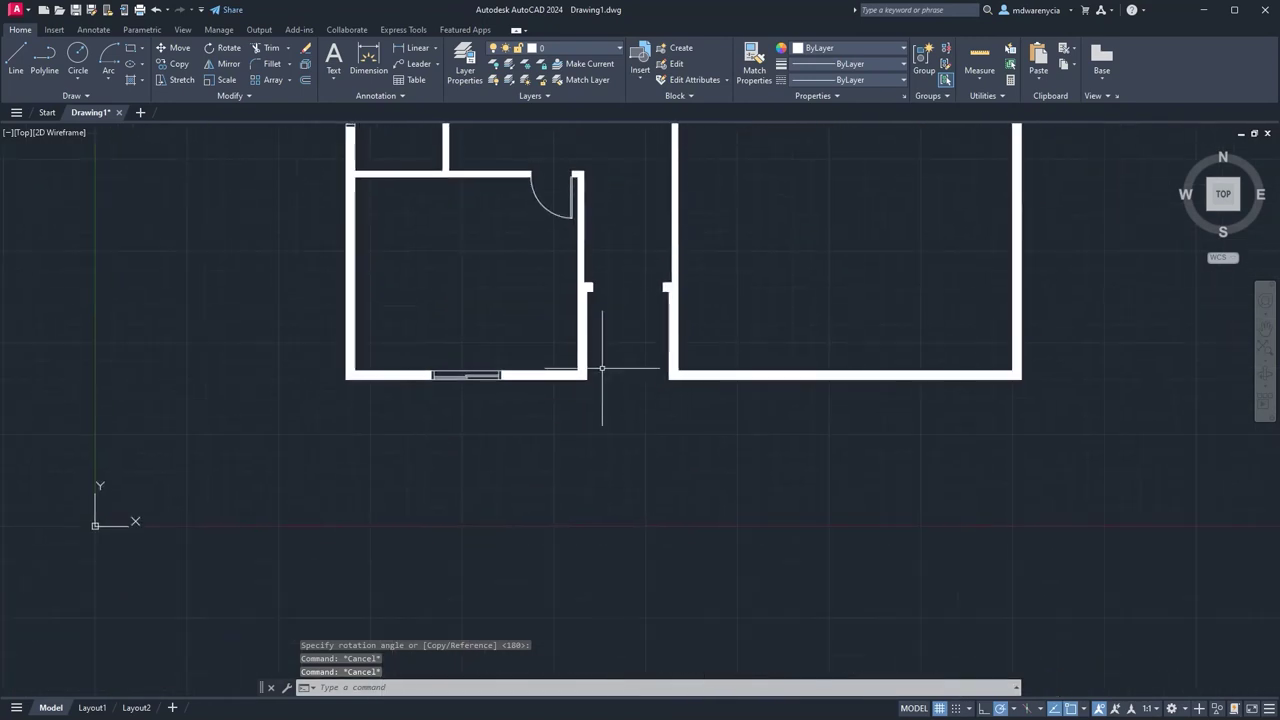
key(Return)
scroll(600, 370, up, 3)
middle_drag(623, 189, 496, 496)
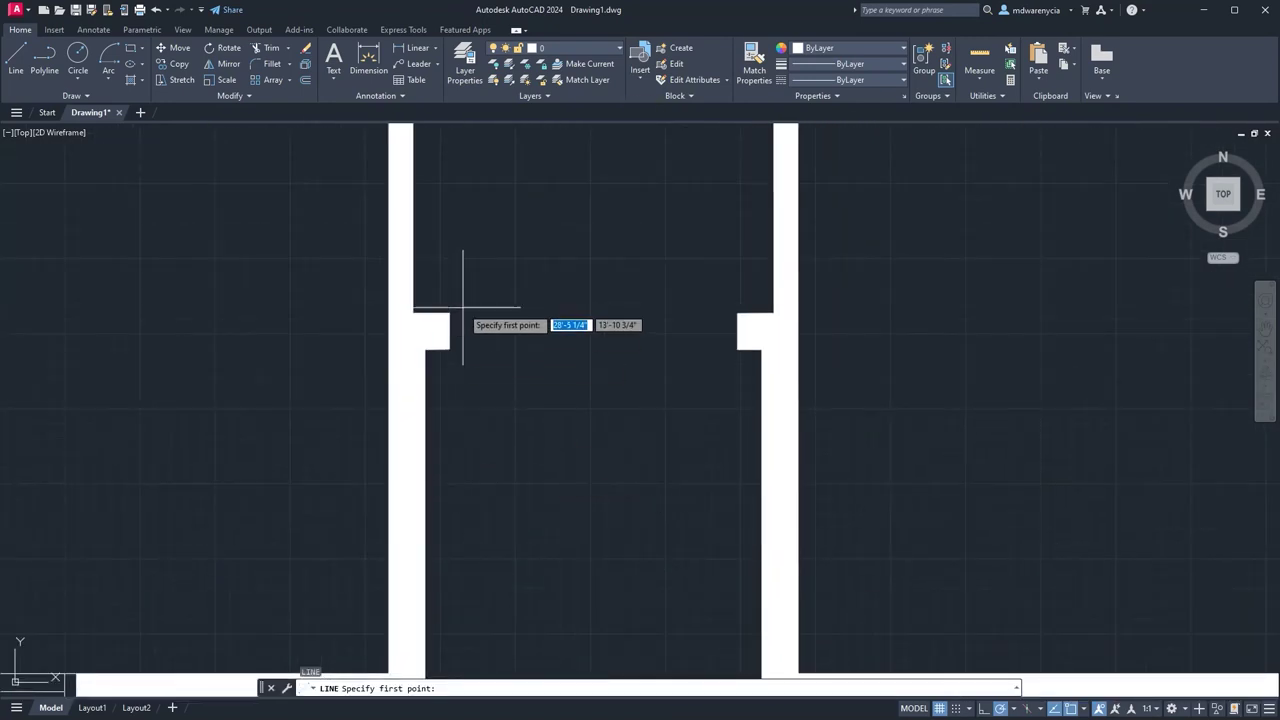
click(449, 349)
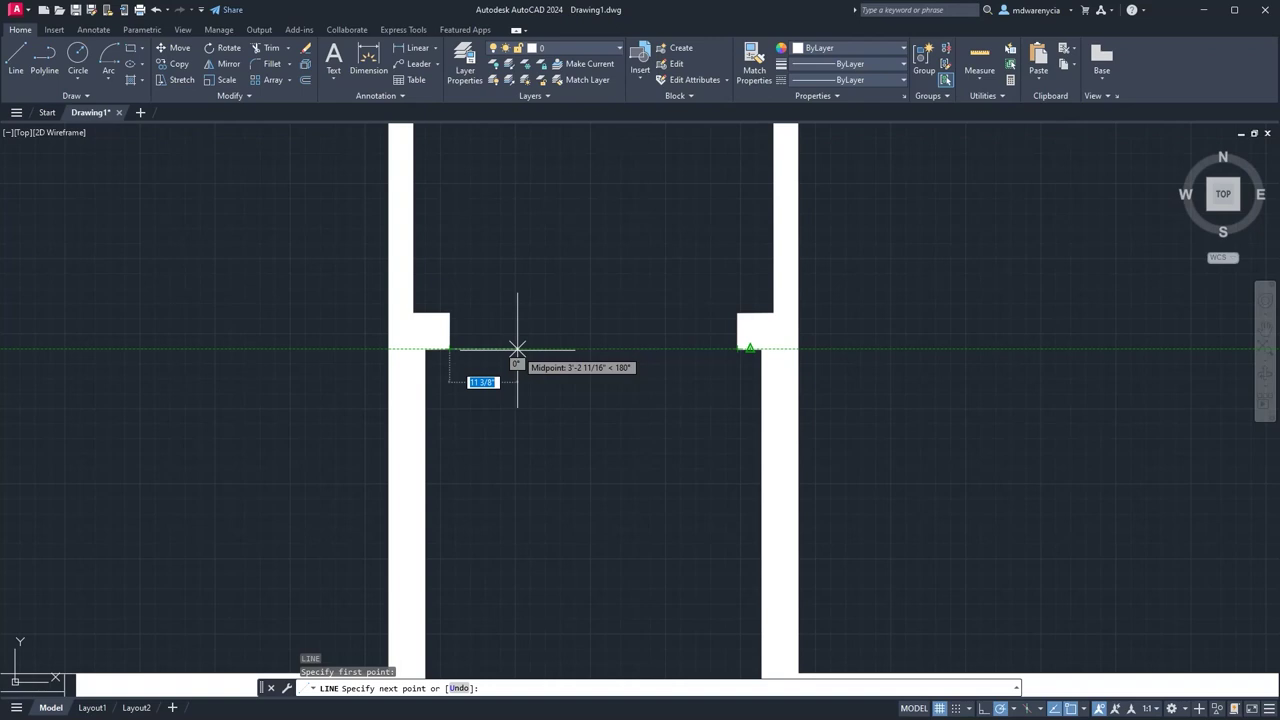
text(8)
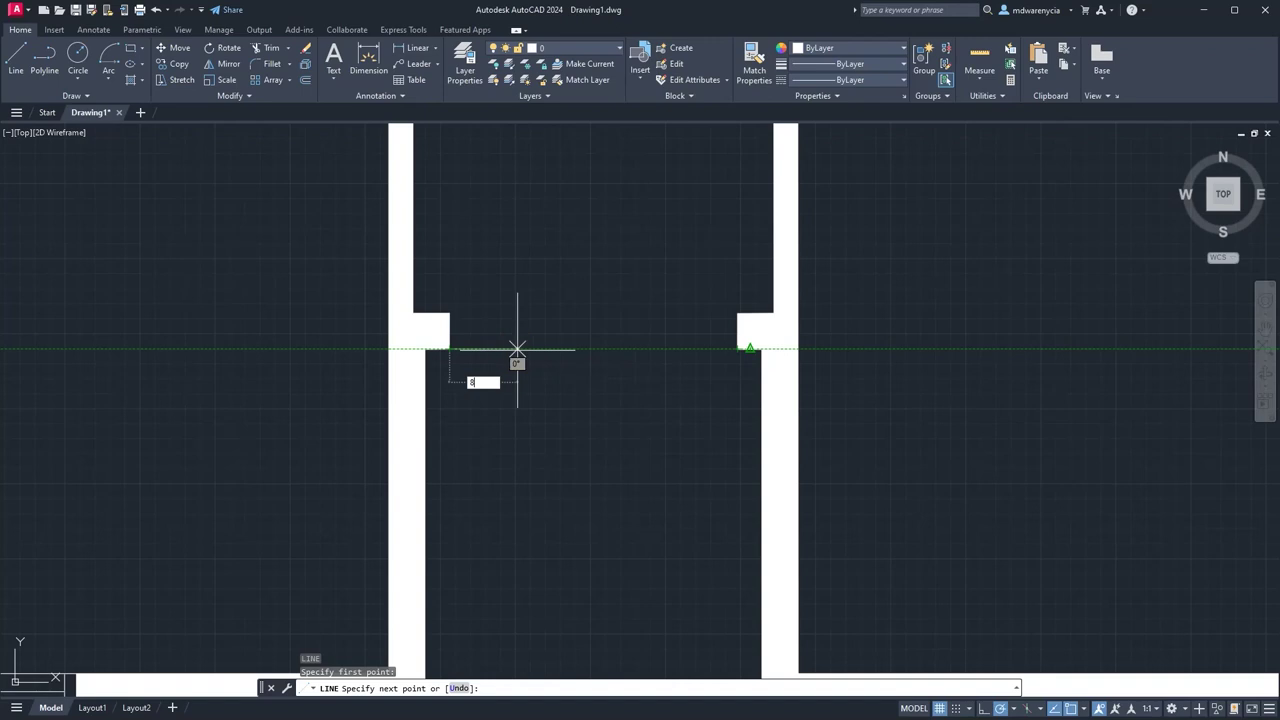
key(Return)
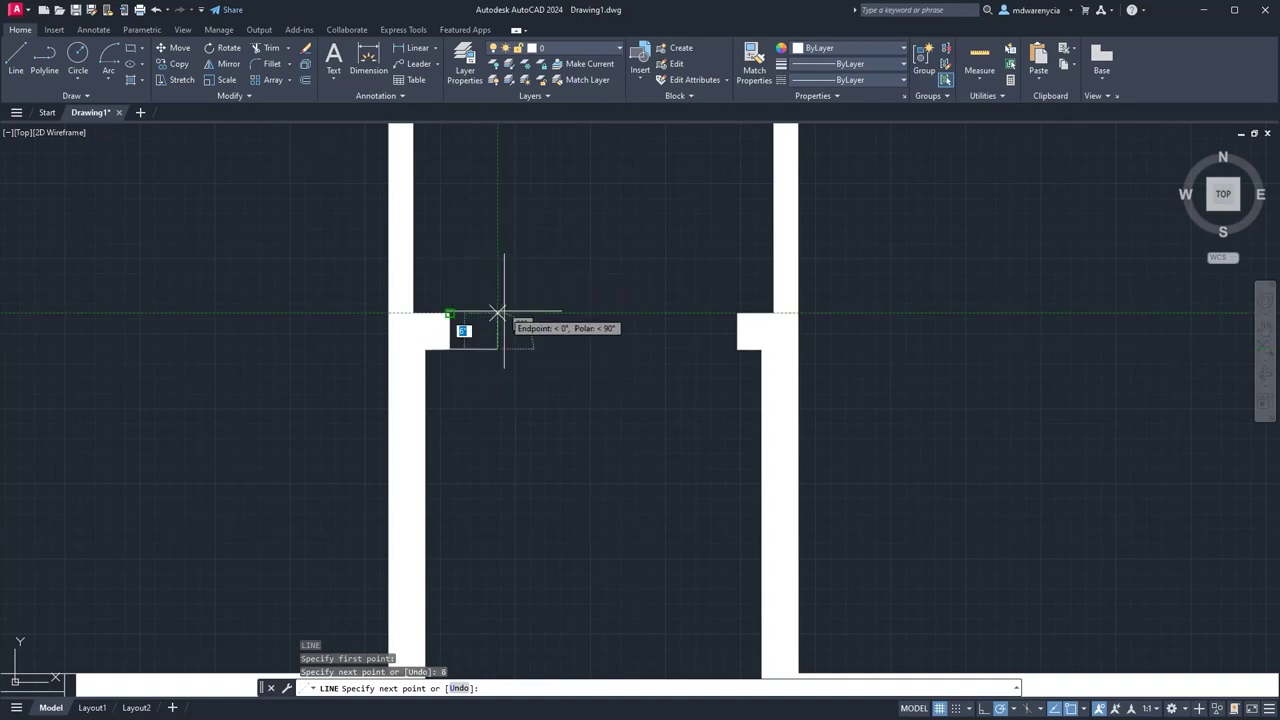
click(498, 314)
key(Escape)
Offset the sidelight's right vertical line 2" to the left and the left wall stub's edge 2" to the right.
click(487, 323)
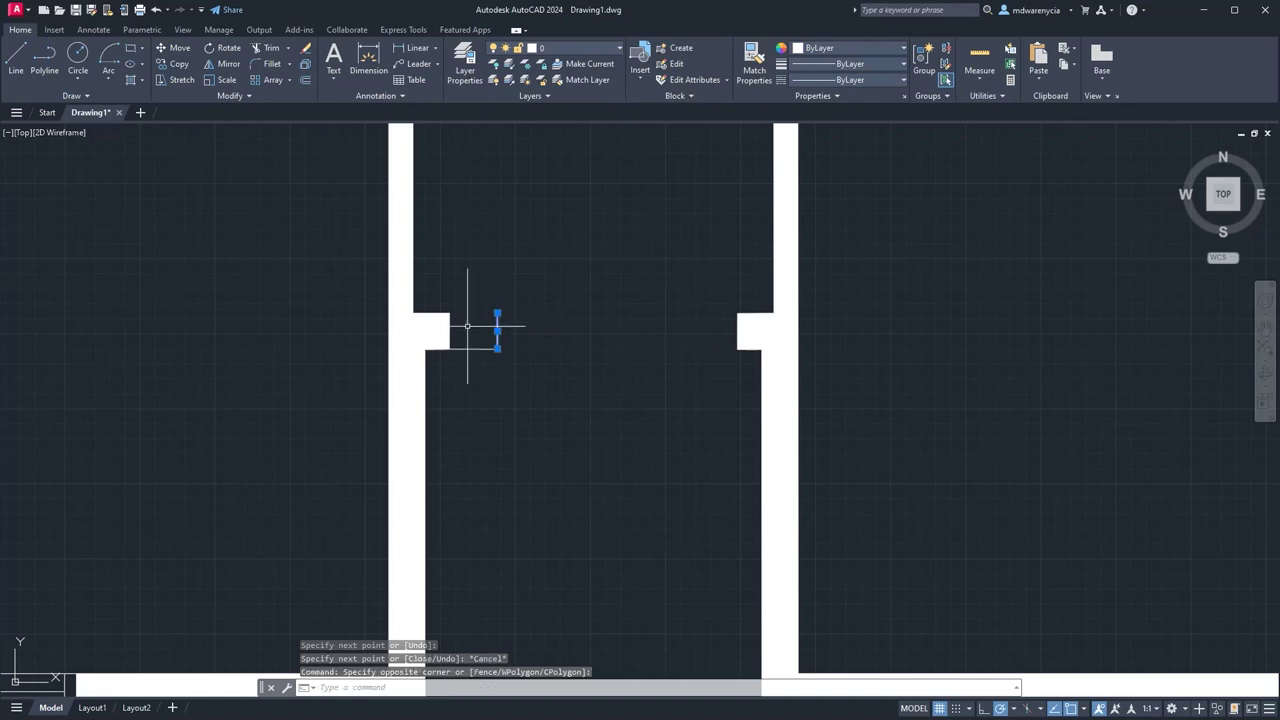
text(offset)
key(Return)
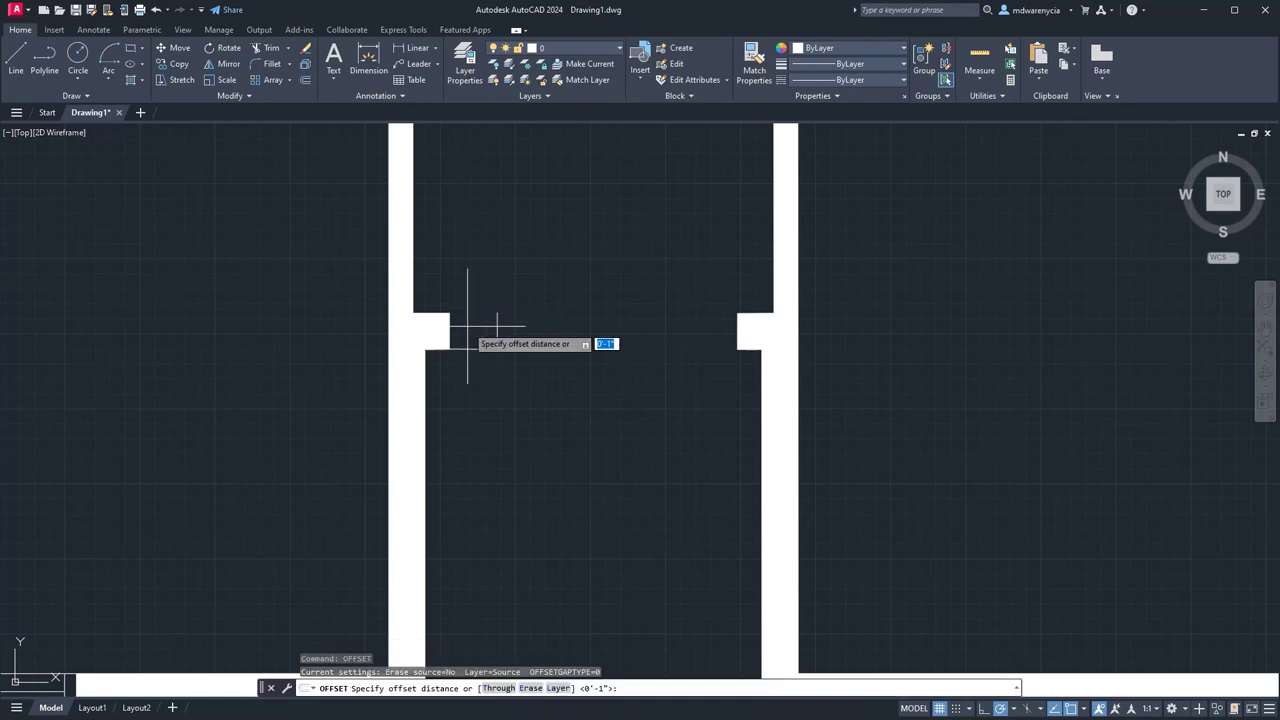
text(2)
key(Return)
click(467, 326)
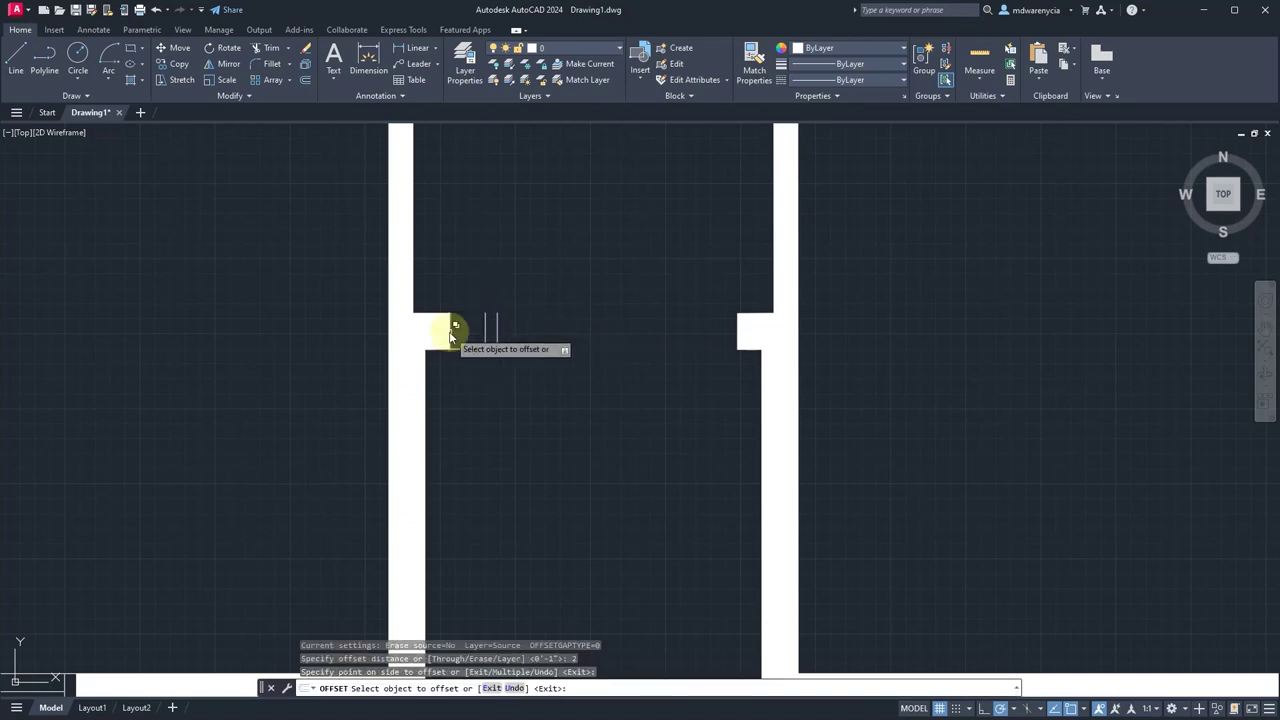
click(450, 333)
click(500, 381)
click(469, 331)
key(Escape)
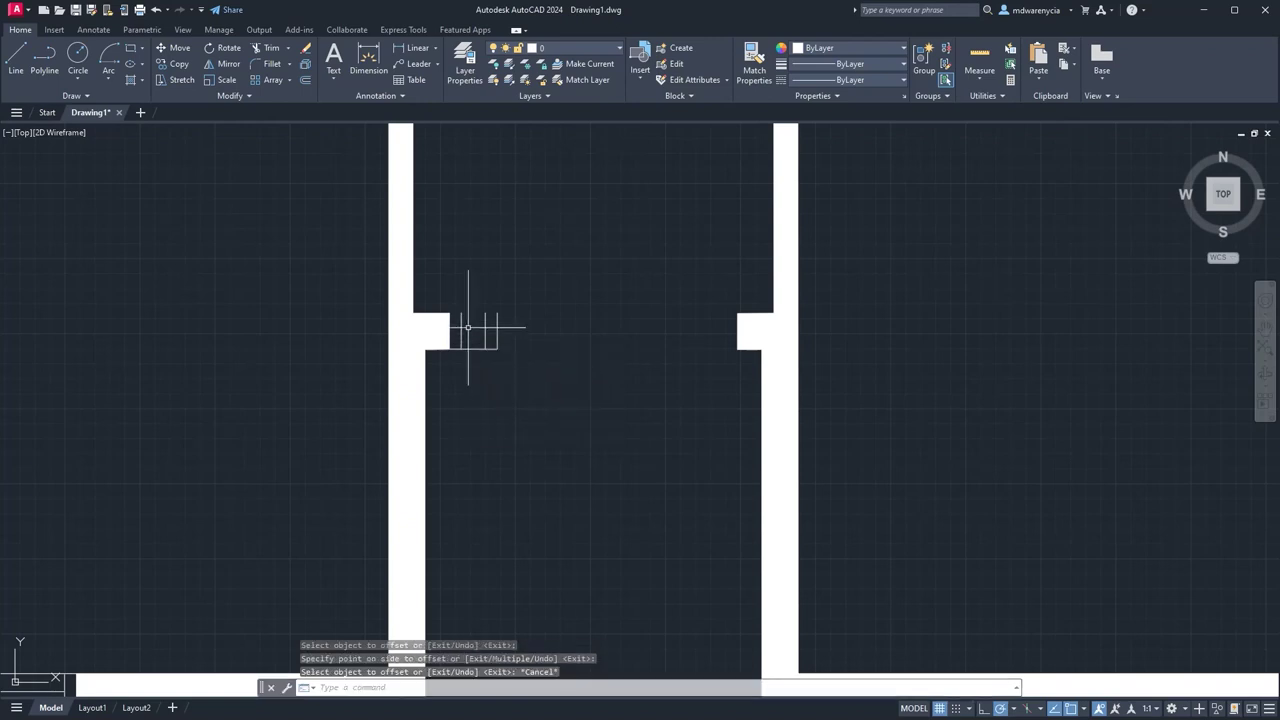
Close the sidelight outline with a line from the left wall stub's upper corner to the top of the right vertical line.
scroll(467, 330, up, 4)
text(line)
key(Return)
click(444, 293)
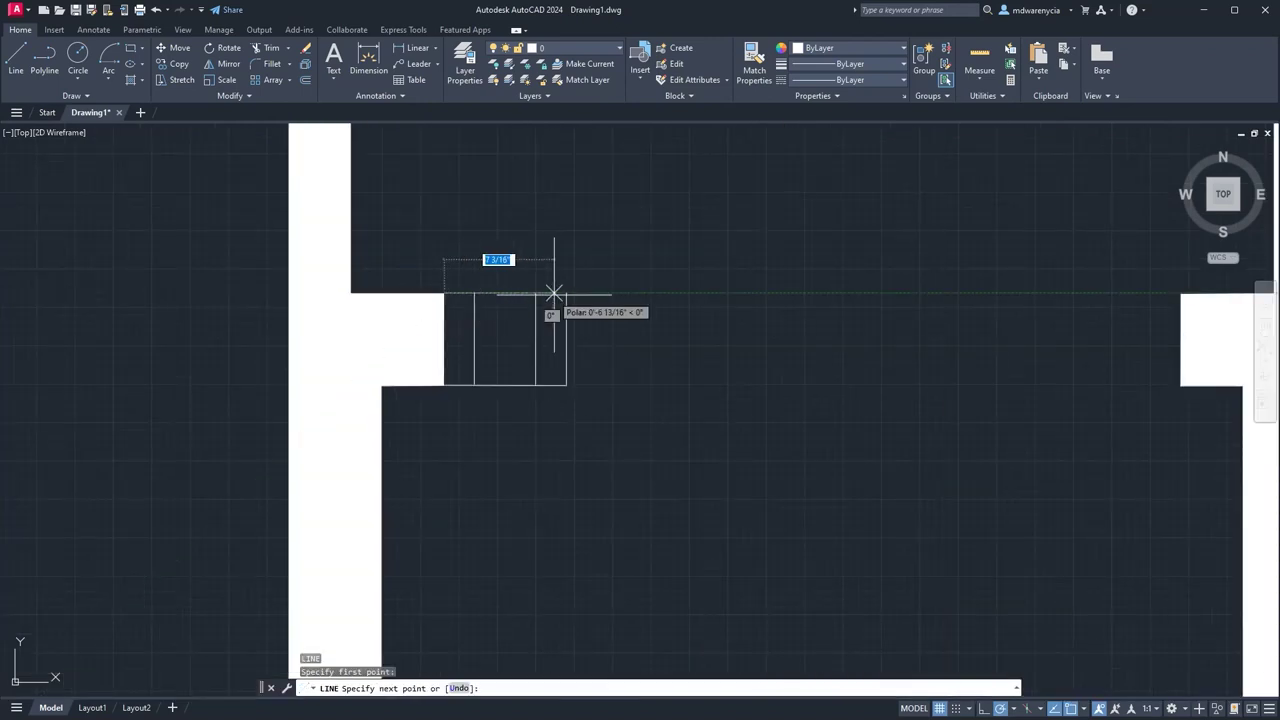
click(567, 293)
key(Escape)
Offset the sidelight's bottom line 1" upward, then offset the resulting line another 1" upward.
click(500, 367)
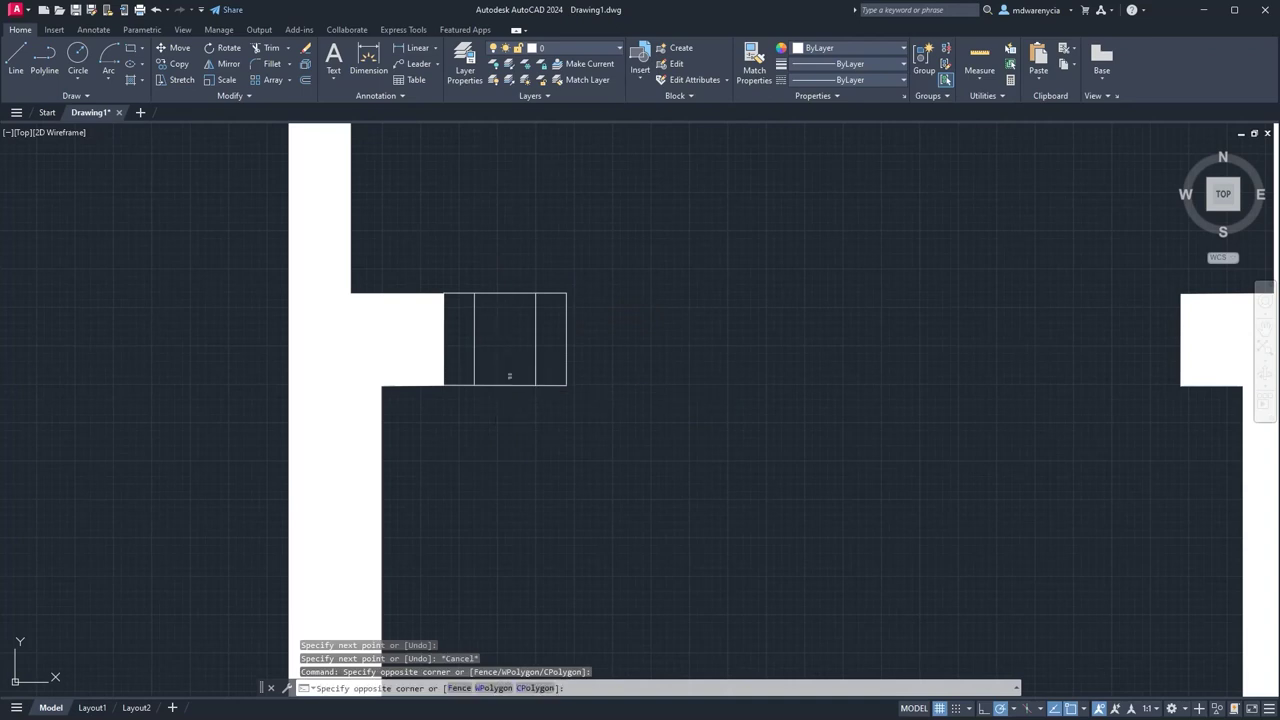
click(485, 414)
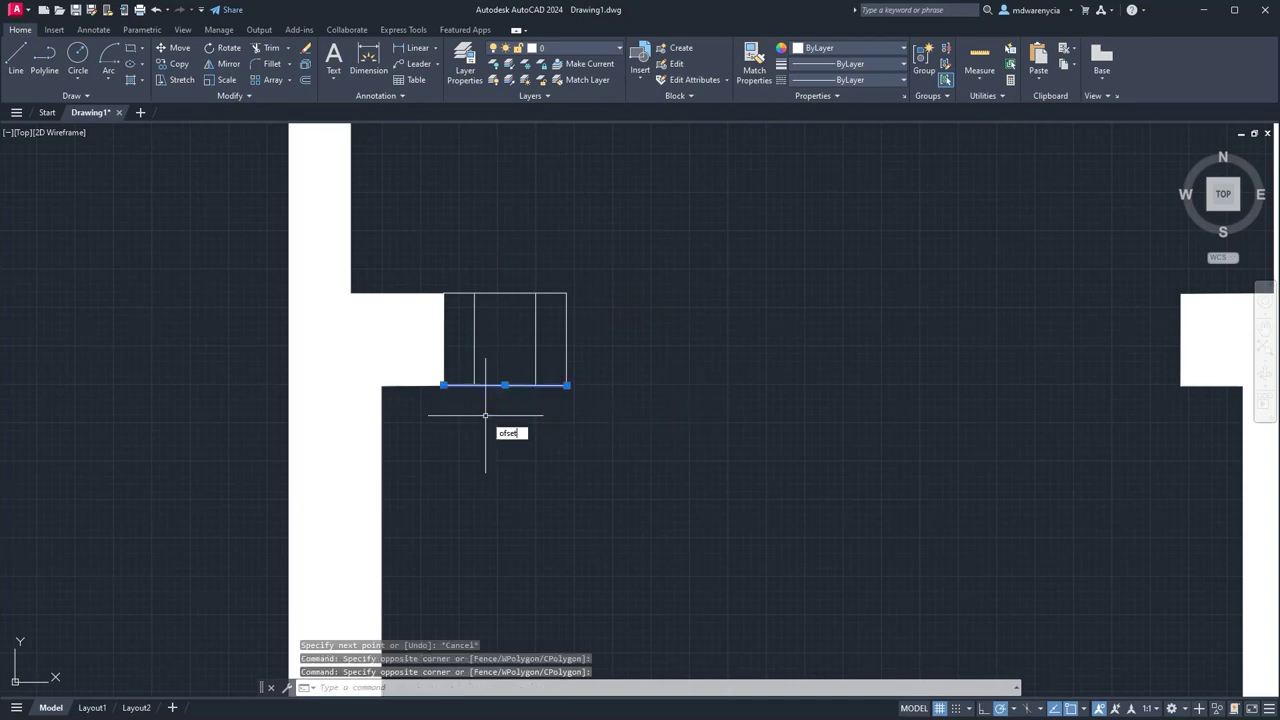
key(Return)
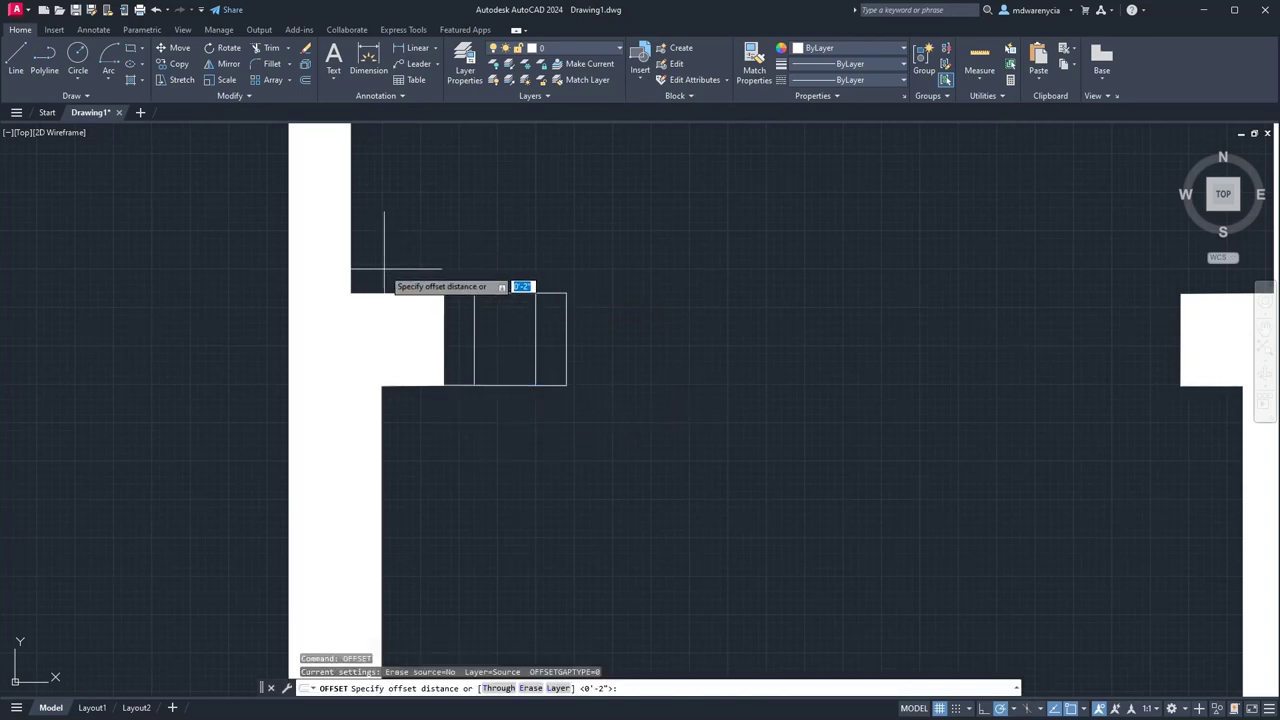
text(1)
key(Return)
click(499, 358)
click(504, 368)
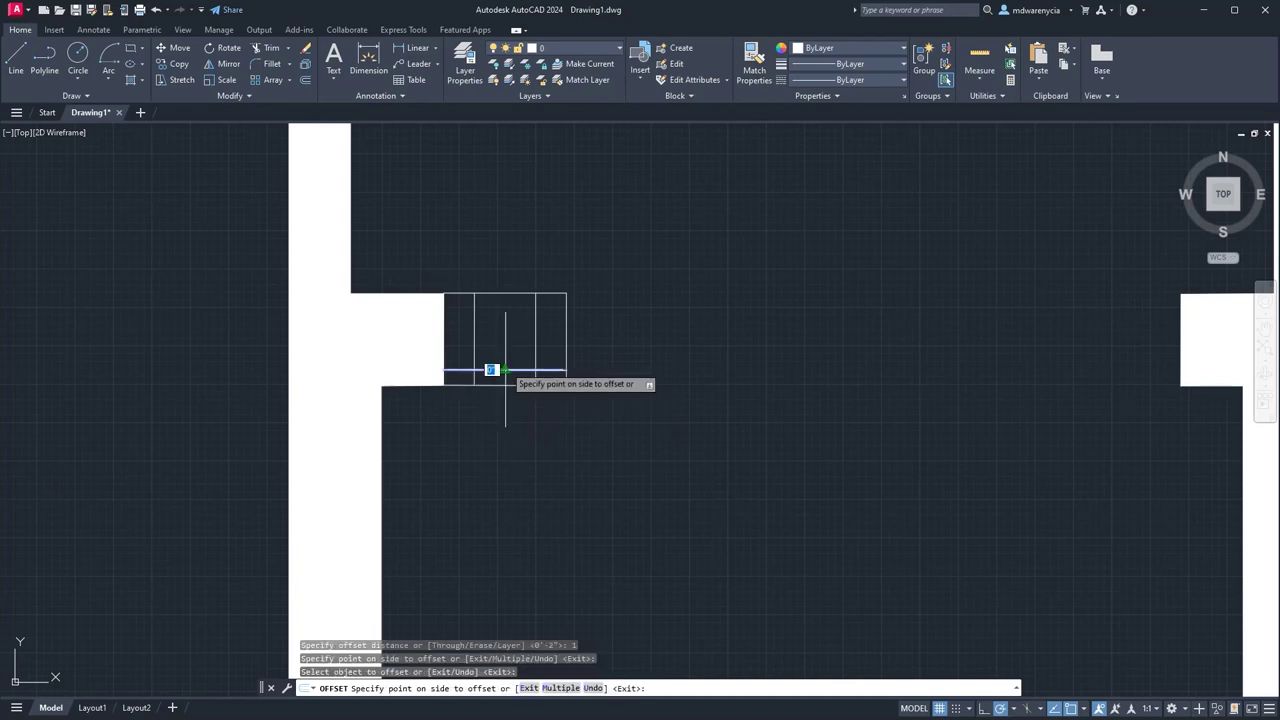
click(508, 361)
key(Escape)
Trim the two offset horizontal lines so they remain only between the sidelight's inner vertical lines.
click(560, 374)
click(450, 328)
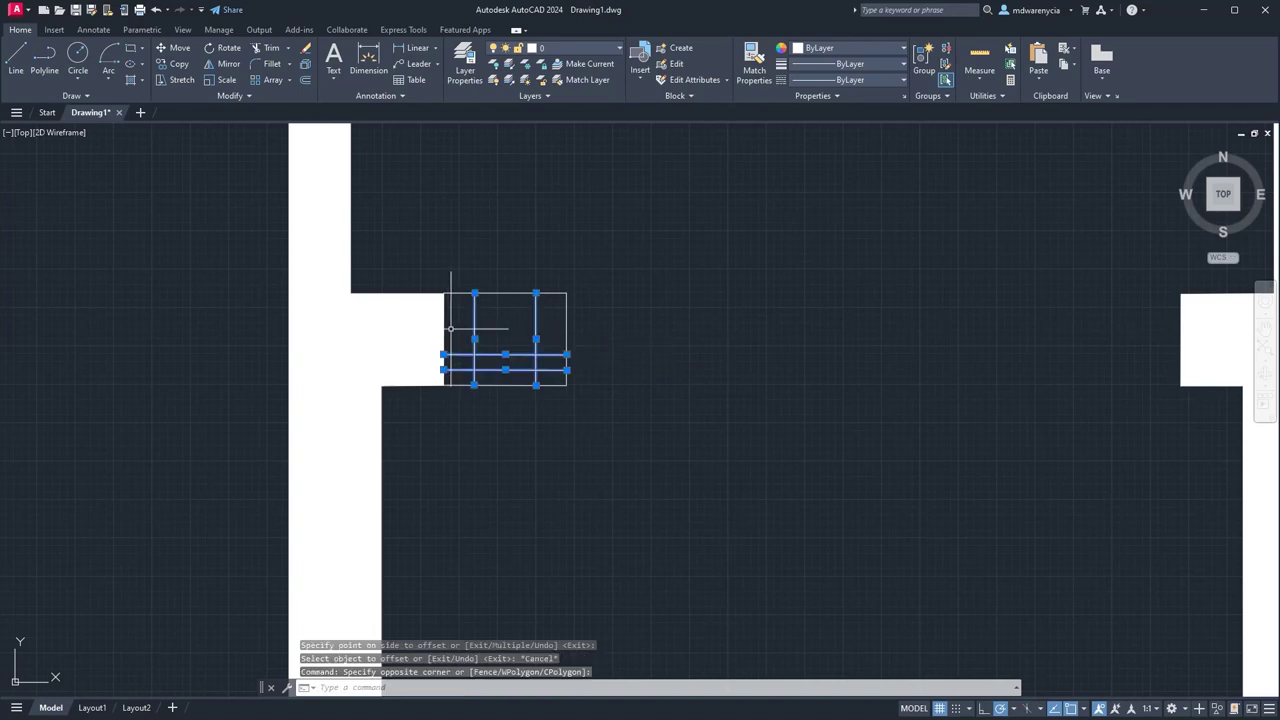
key(Return)
drag(550, 343, 554, 371)
mouse_move(460, 336)
mouse_down()
mouse_move(458, 390)
mouse_move(438, 424)
mouse_up()
key(Escape)
middle_drag(564, 573, 363, 595)
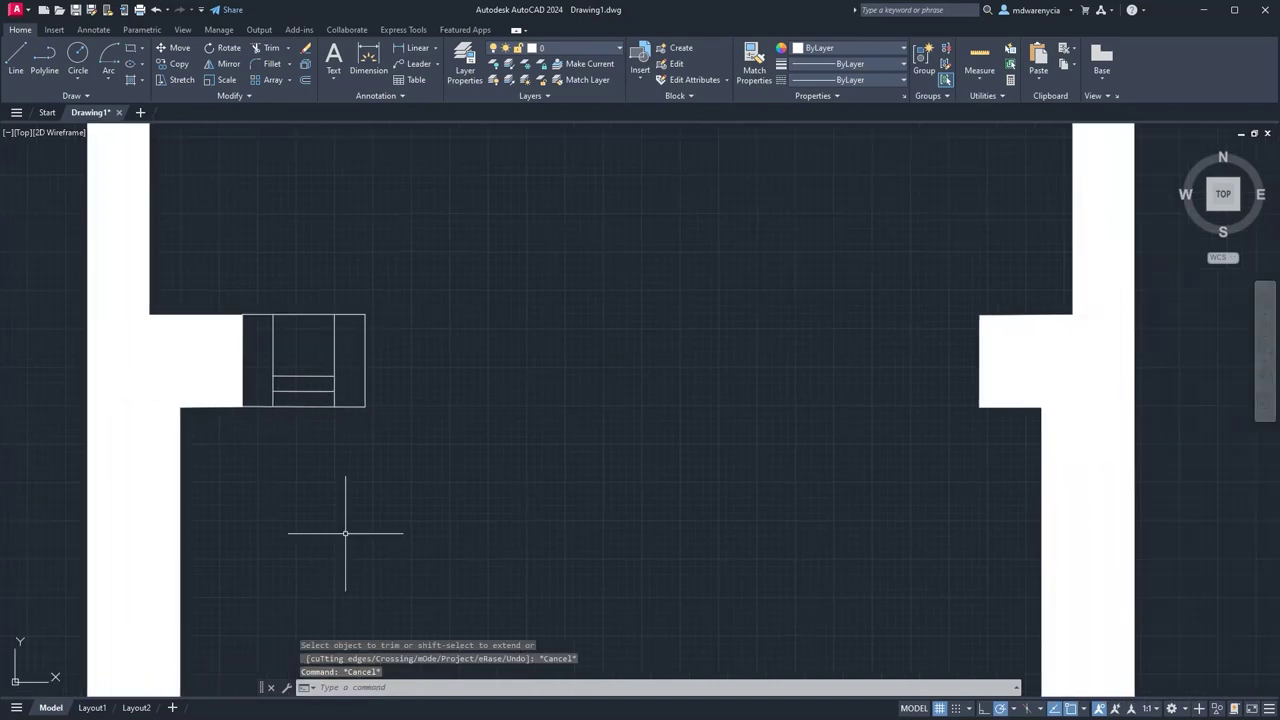
Measure the gap from the sidelight's lower-right corner toward the right wall stub using a temporary line.
text(line)
key(Return)
click(365, 407)
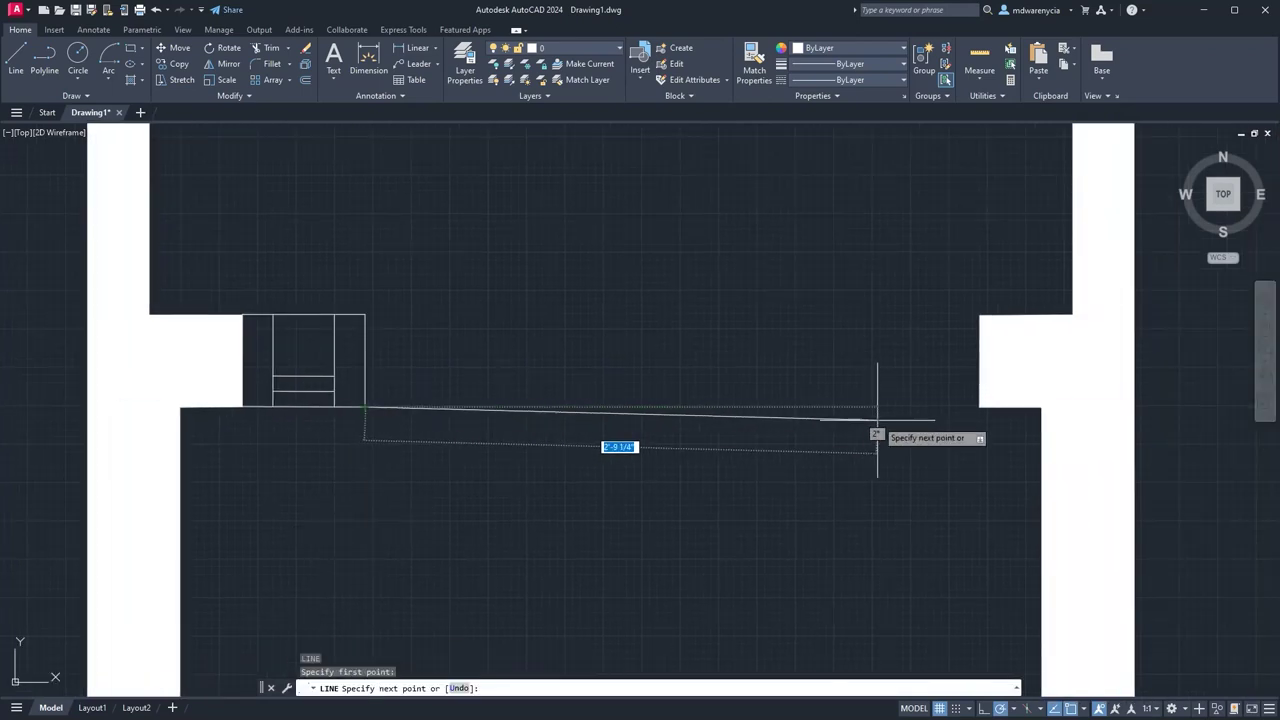
key(Escape)
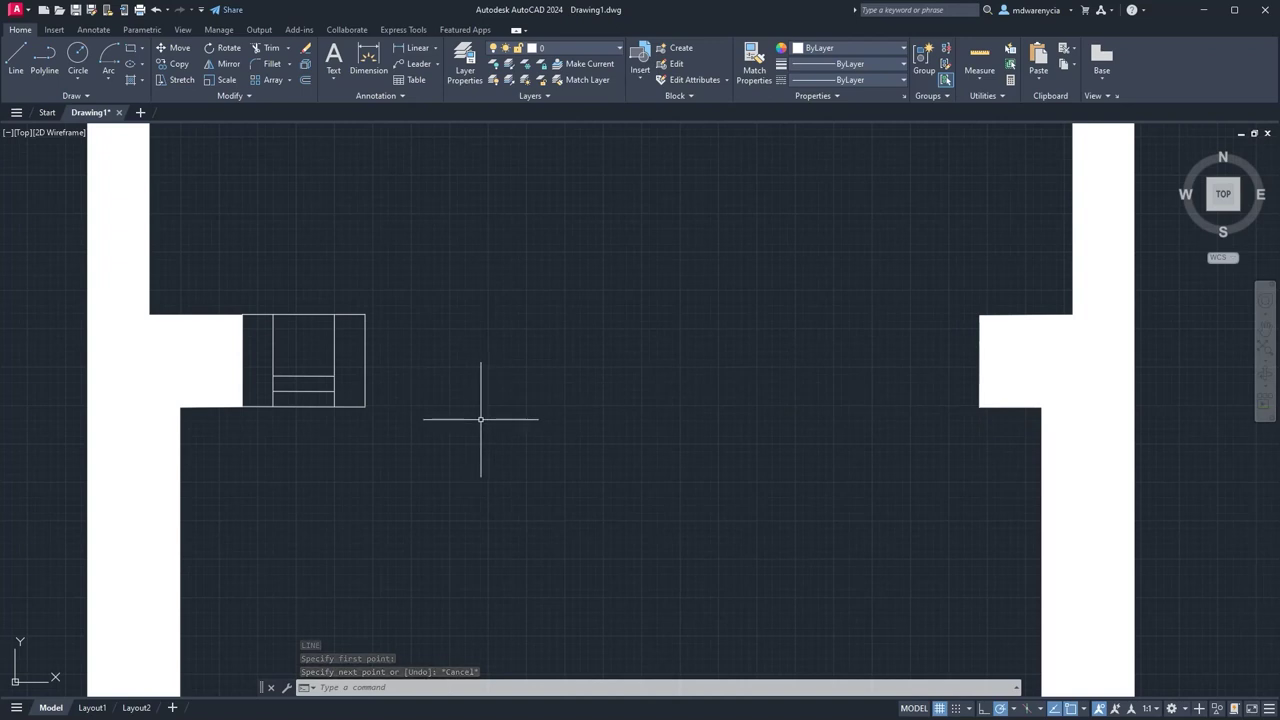
Draw a post outline 4" wide and 6" deep against the sidelight's right side, starting at its upper-right corner.
key(Return)
click(365, 315)
text(4)
key(Return)
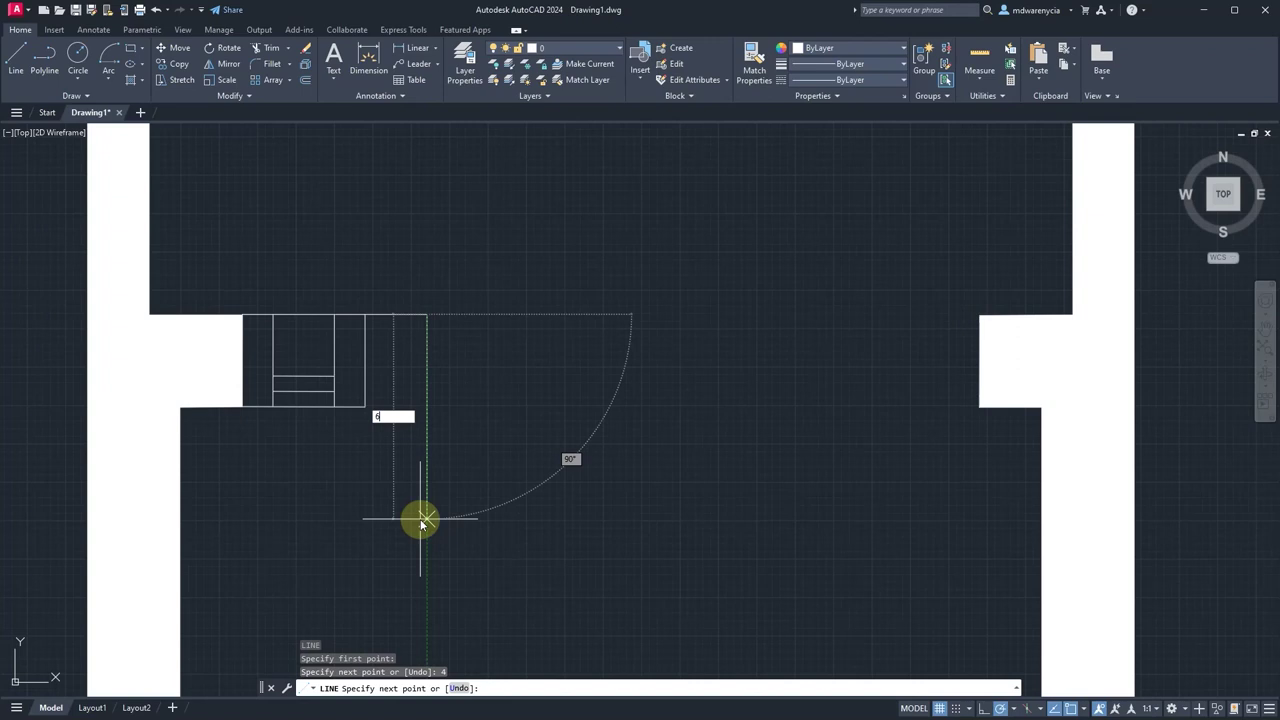
text(6)
key(Return)
click(365, 407)
key(Escape)
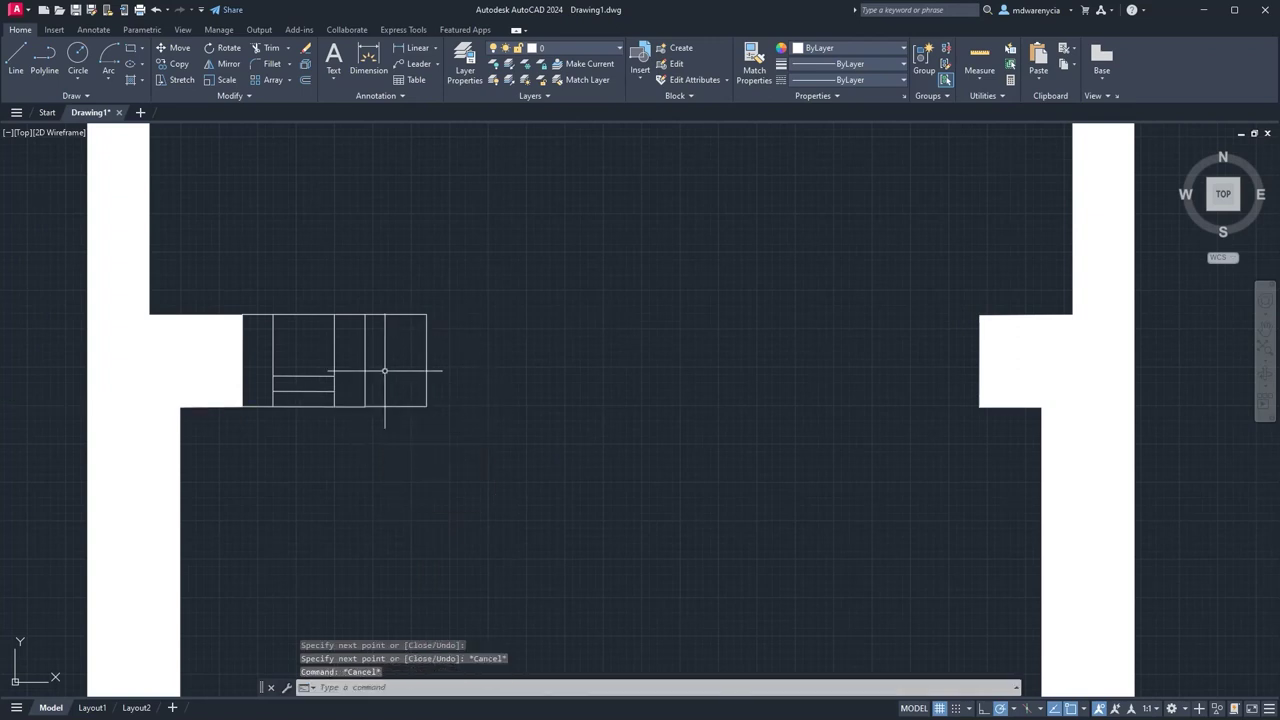
Fill the 4" by 6" post beside the sidelight with a solid hatch.
text(hatch)
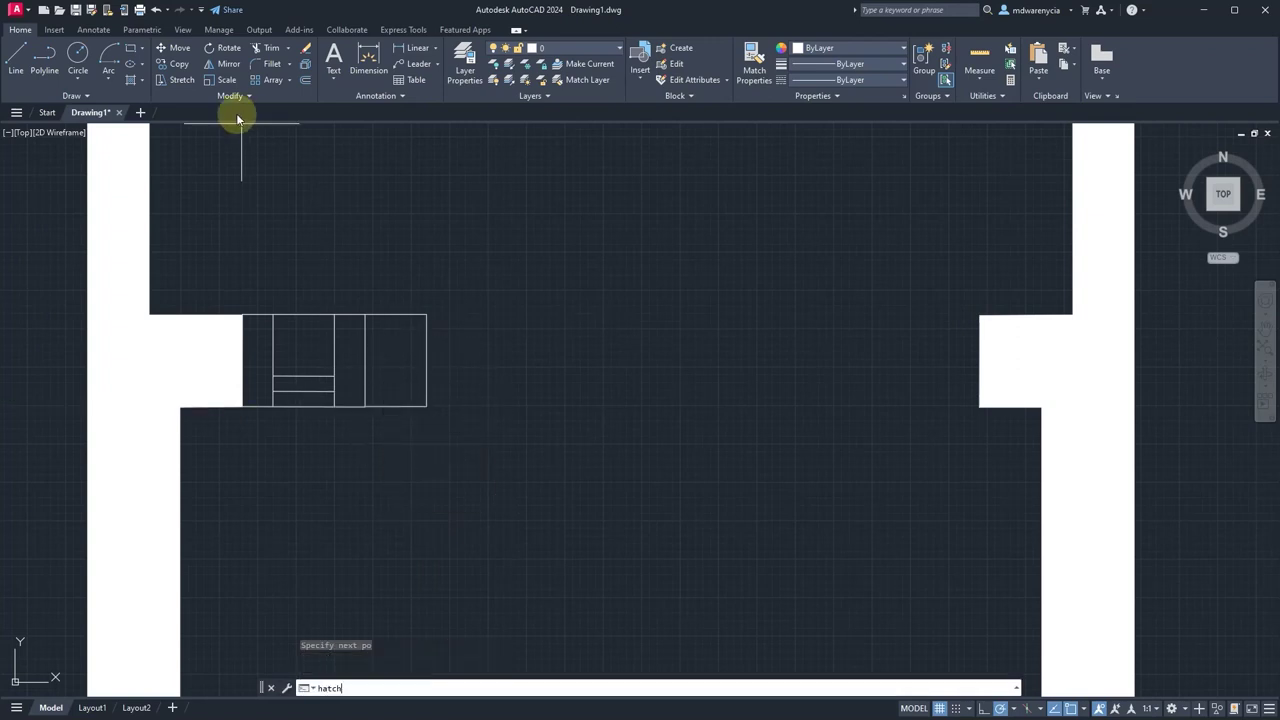
key(Return)
click(24, 57)
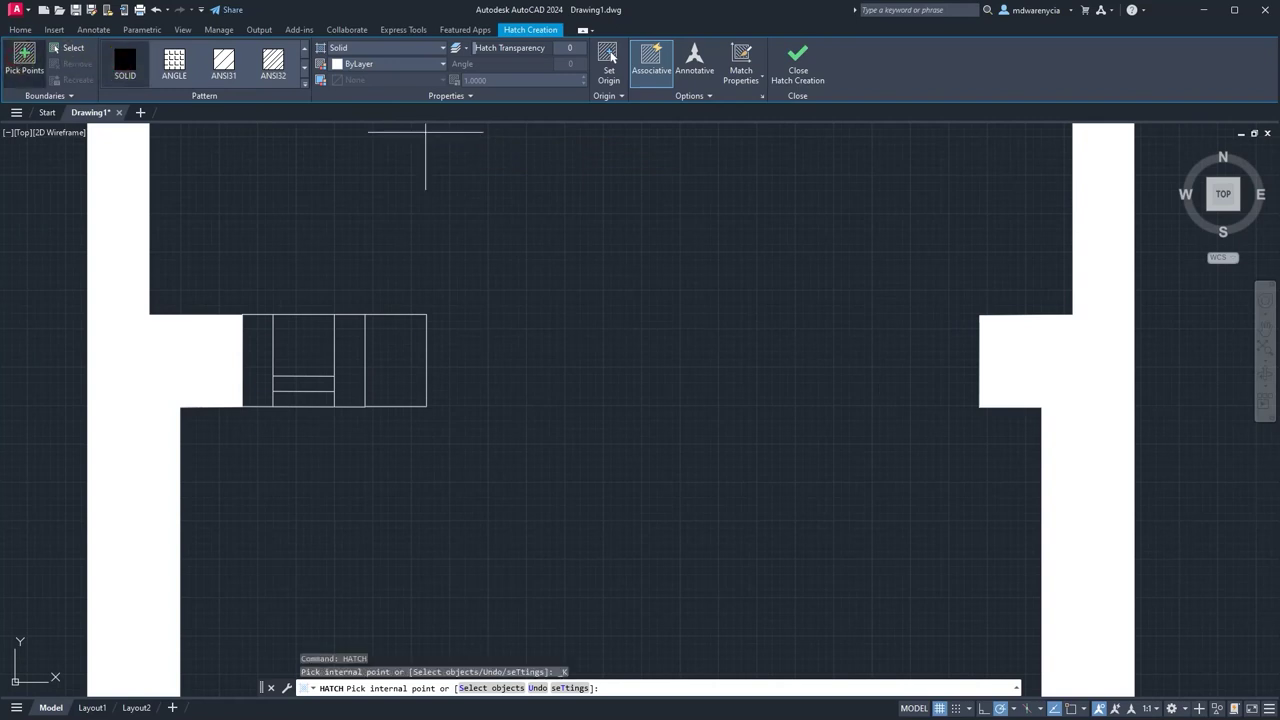
click(379, 386)
key(Escape)
Draw a 3' vertical line upward from the right wall stub's upper-left corner.
text(l)
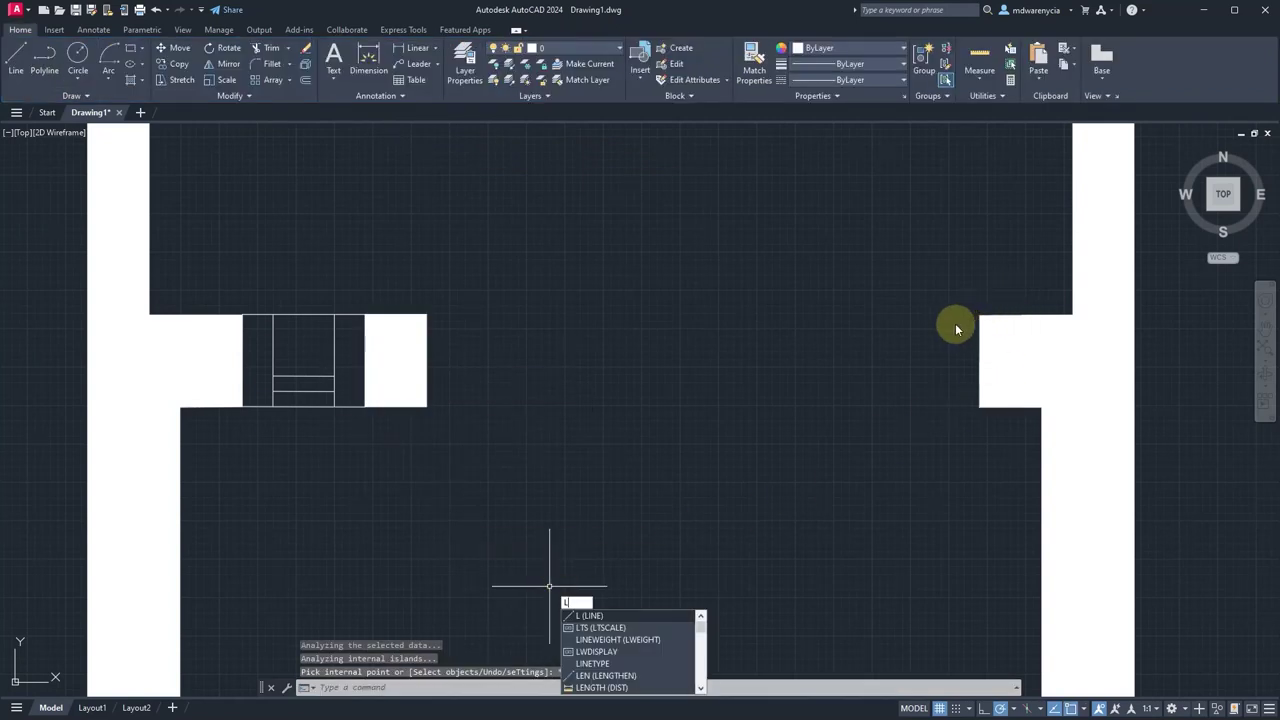
key(Return)
middle_drag(786, 321, 623, 549)
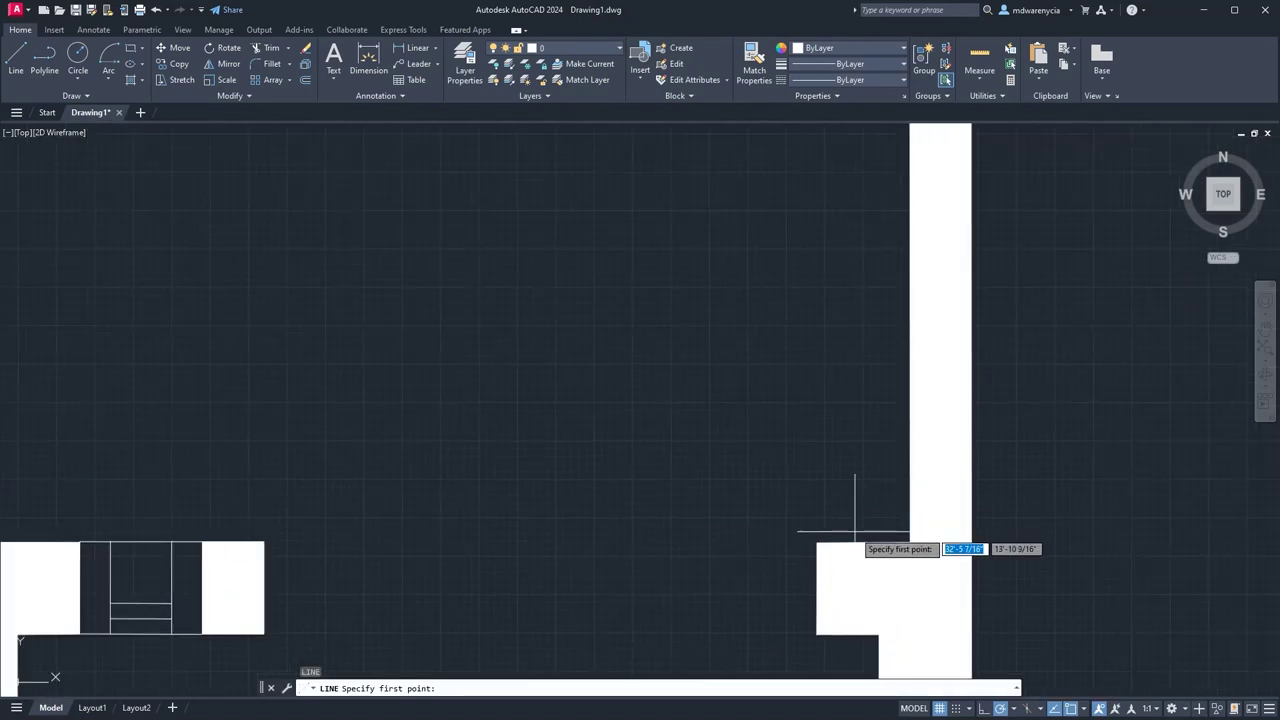
scroll(822, 542, down, 5)
click(795, 557)
text(3)
key(Return)
key(Escape)
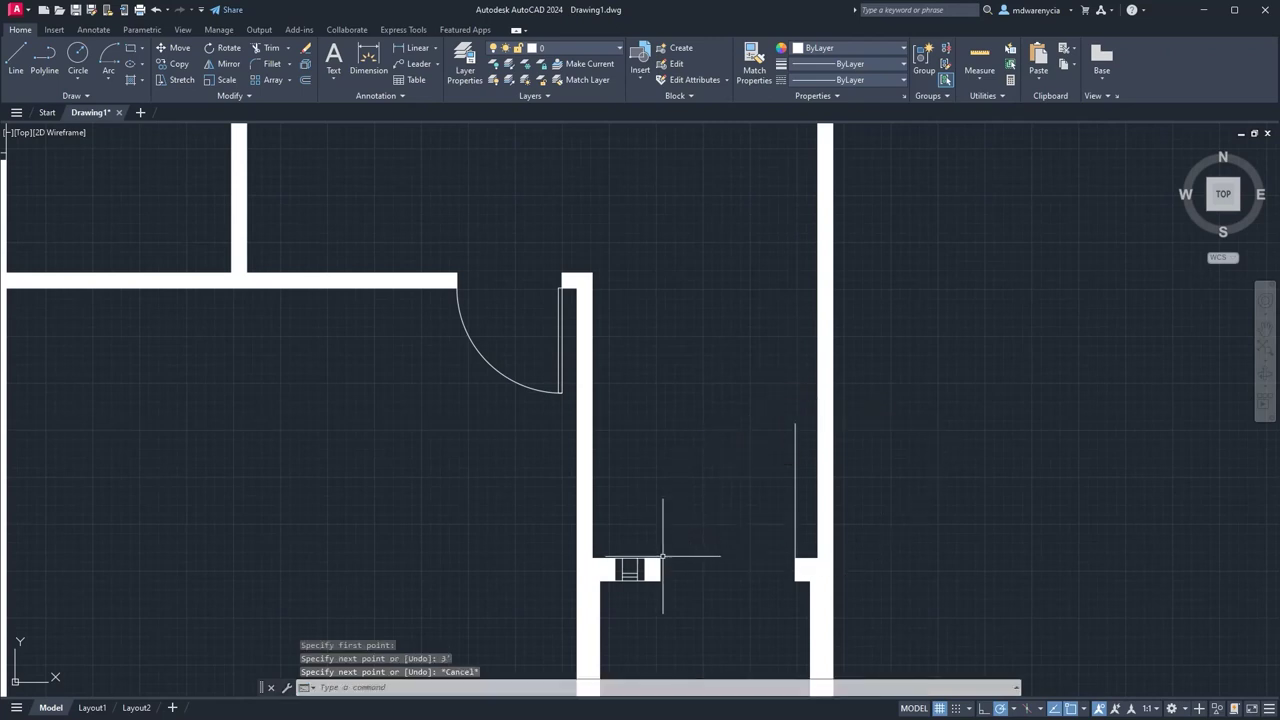
key(Return)
click(795, 557)
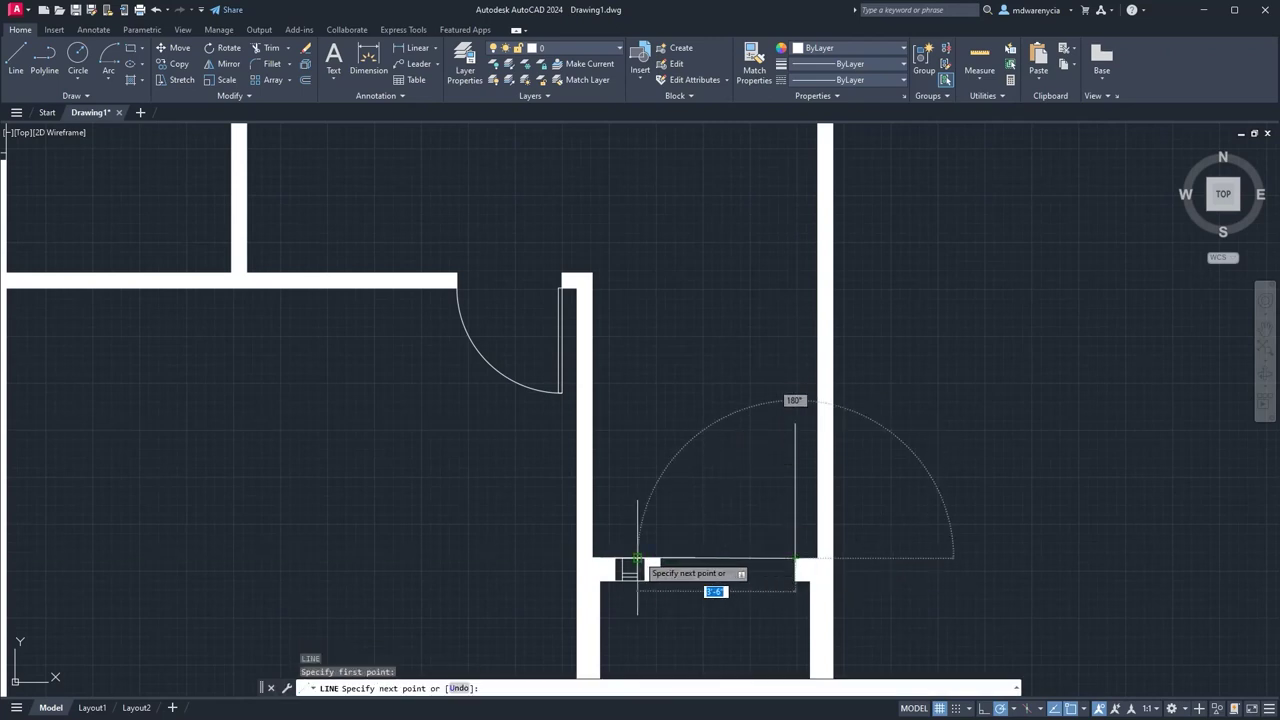
key(Escape)
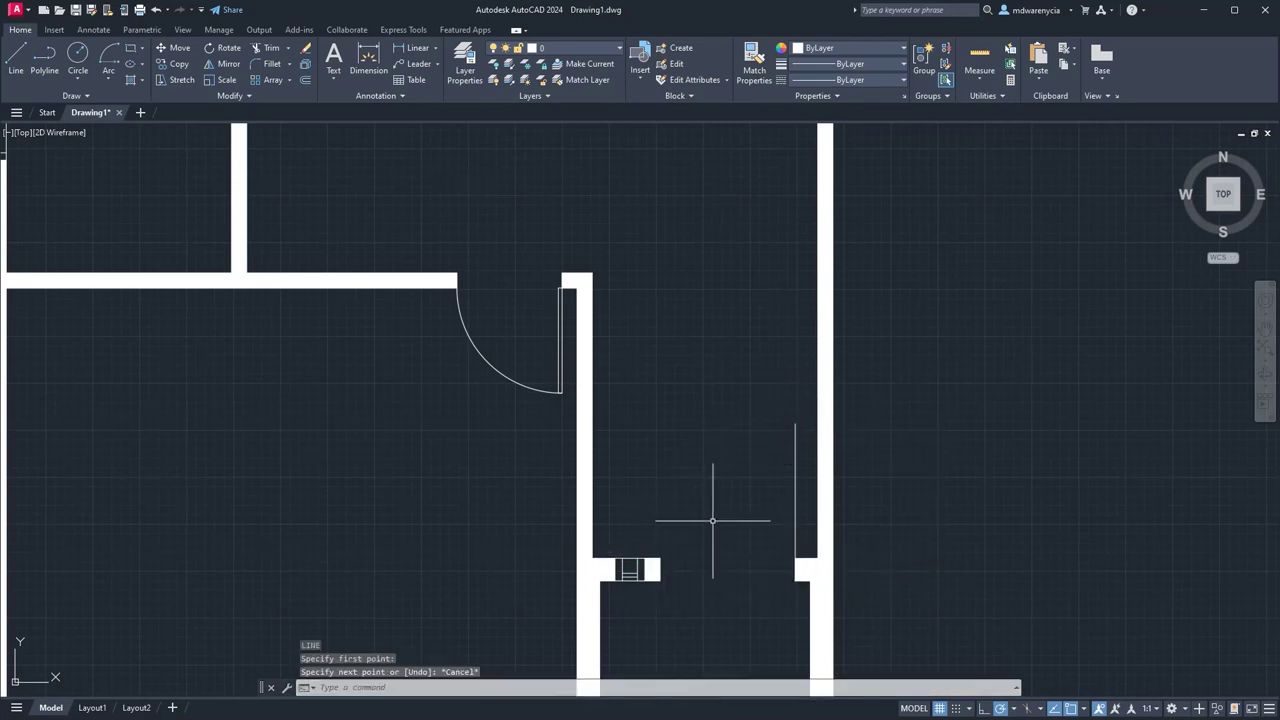
Complete the door leaf with a 2" line left from the 3' line's top, a vertical back down, and a closing line to the stub corner.
key(Return)
click(795, 422)
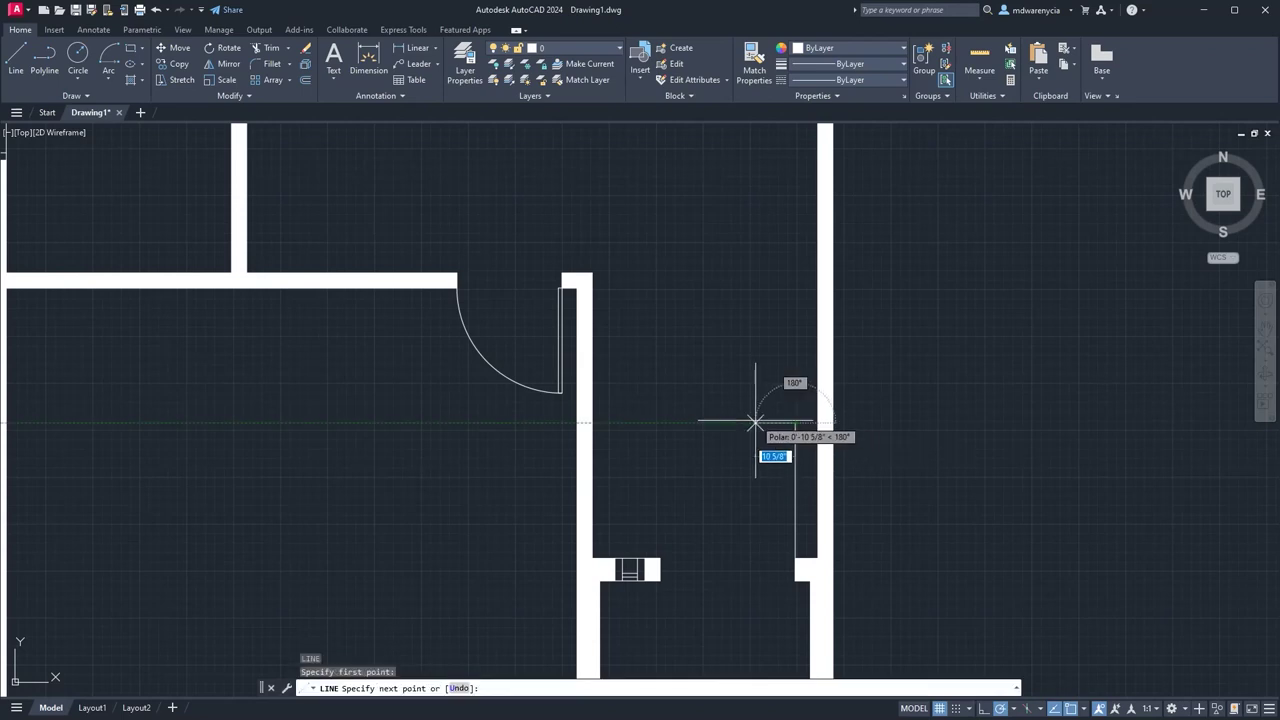
text(2)
key(Return)
scroll(770, 580, up, 3)
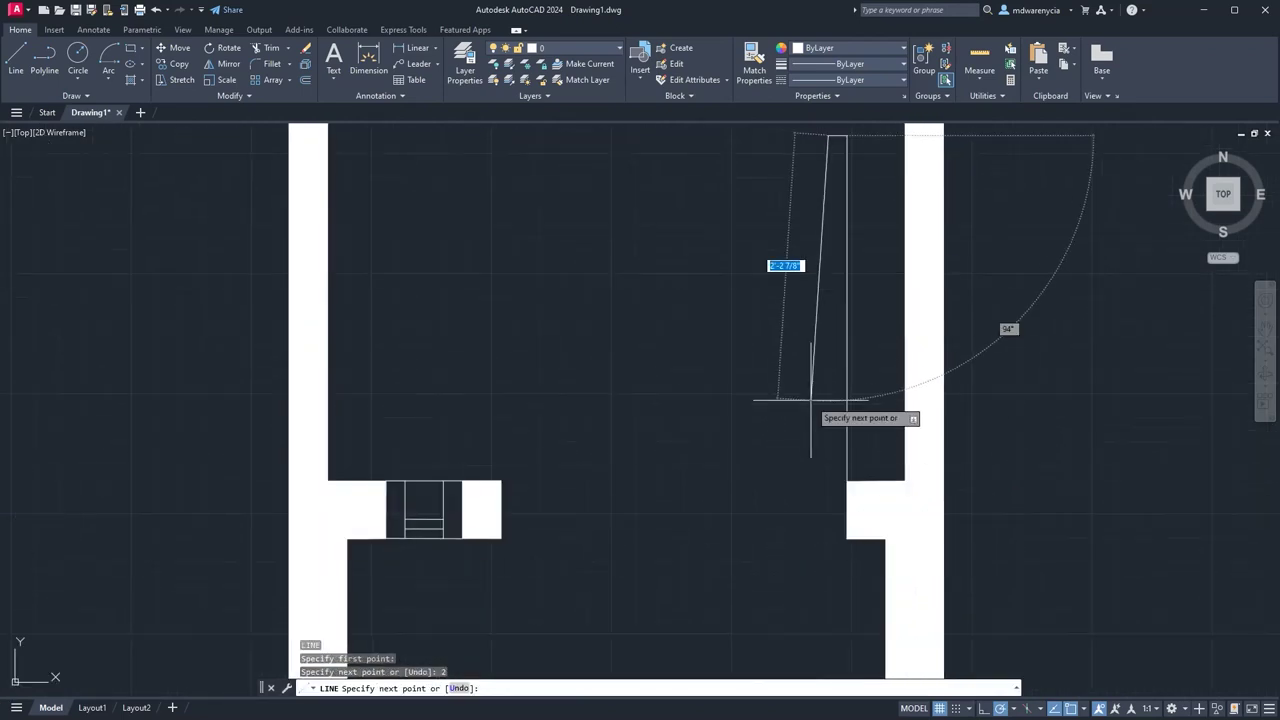
click(827, 480)
click(847, 480)
key(Escape)
key(Escape)
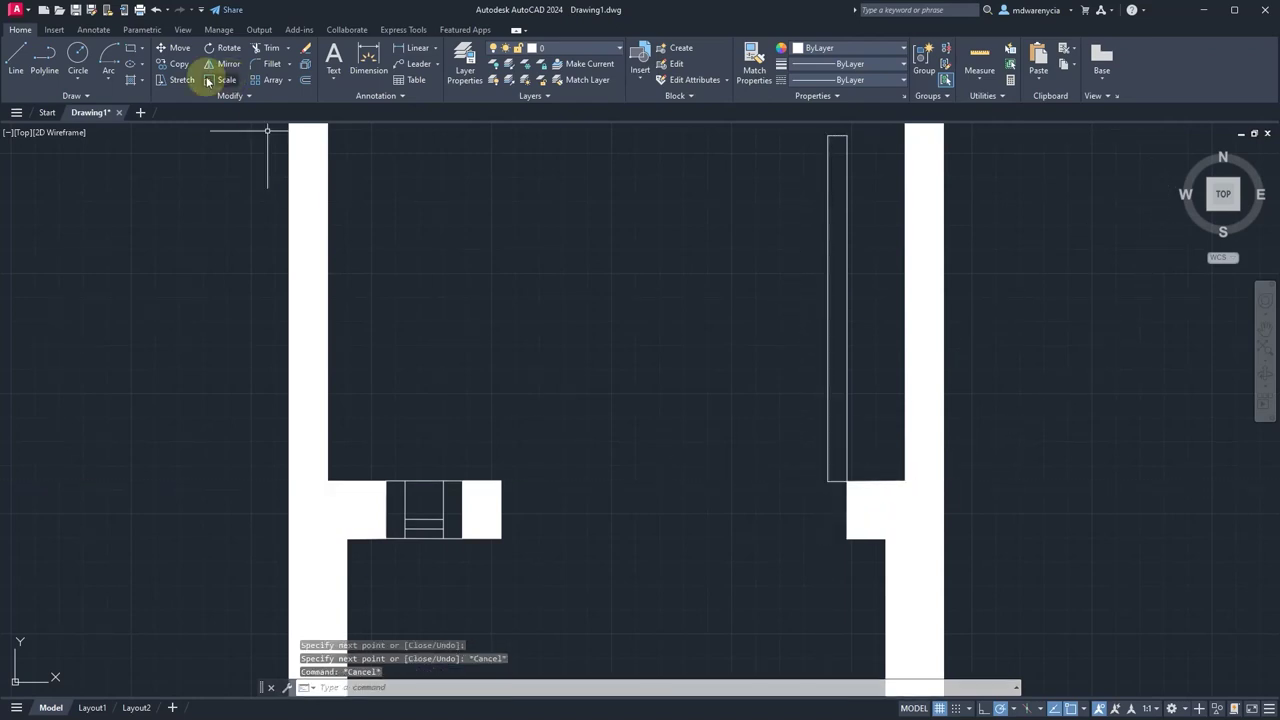
Draw the door swing arc from the post's upper-right corner, centred on the right wall stub's corner, to the top of the door leaf.
click(110, 62)
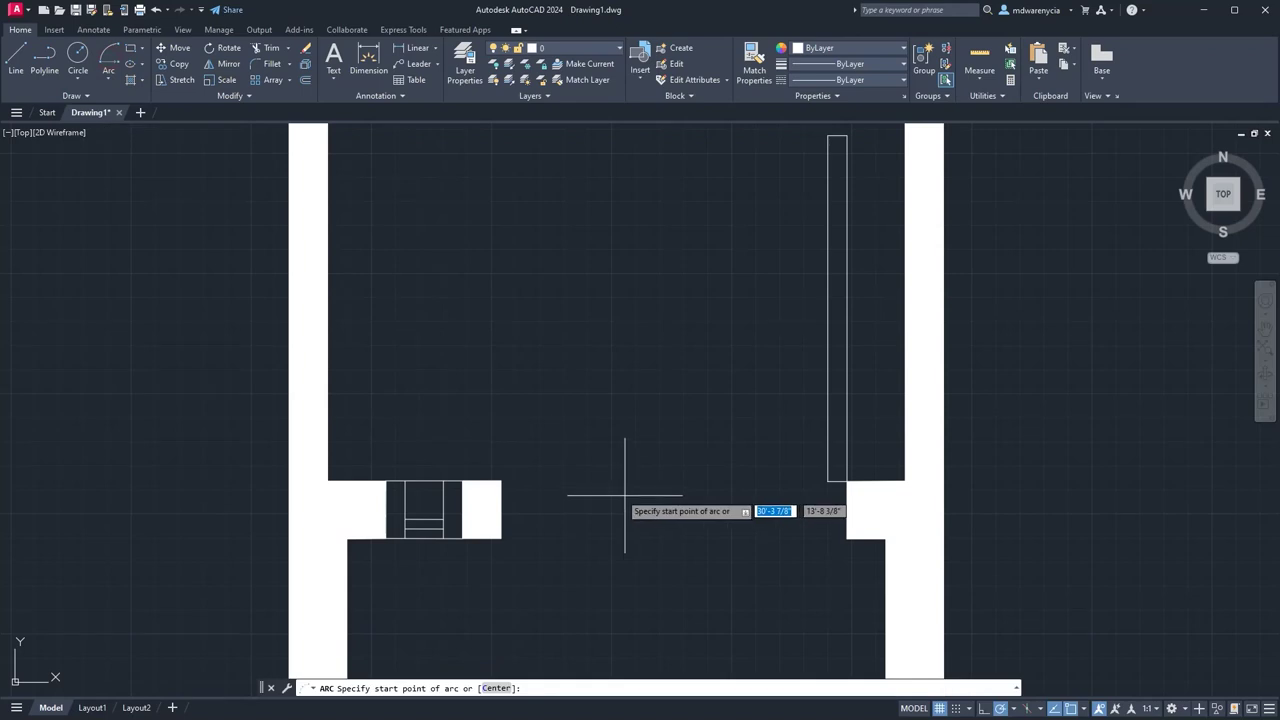
click(500, 481)
click(847, 481)
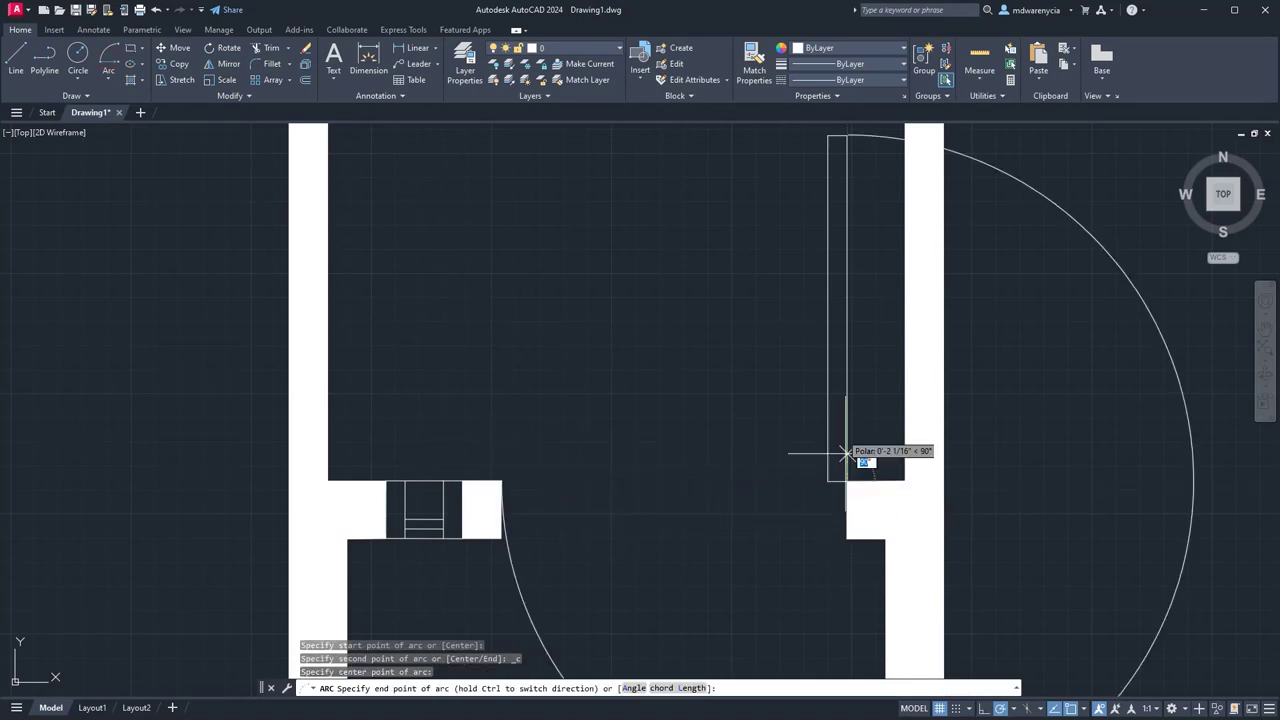
click(847, 140)
key(Escape)
scroll(537, 252, down, 2)
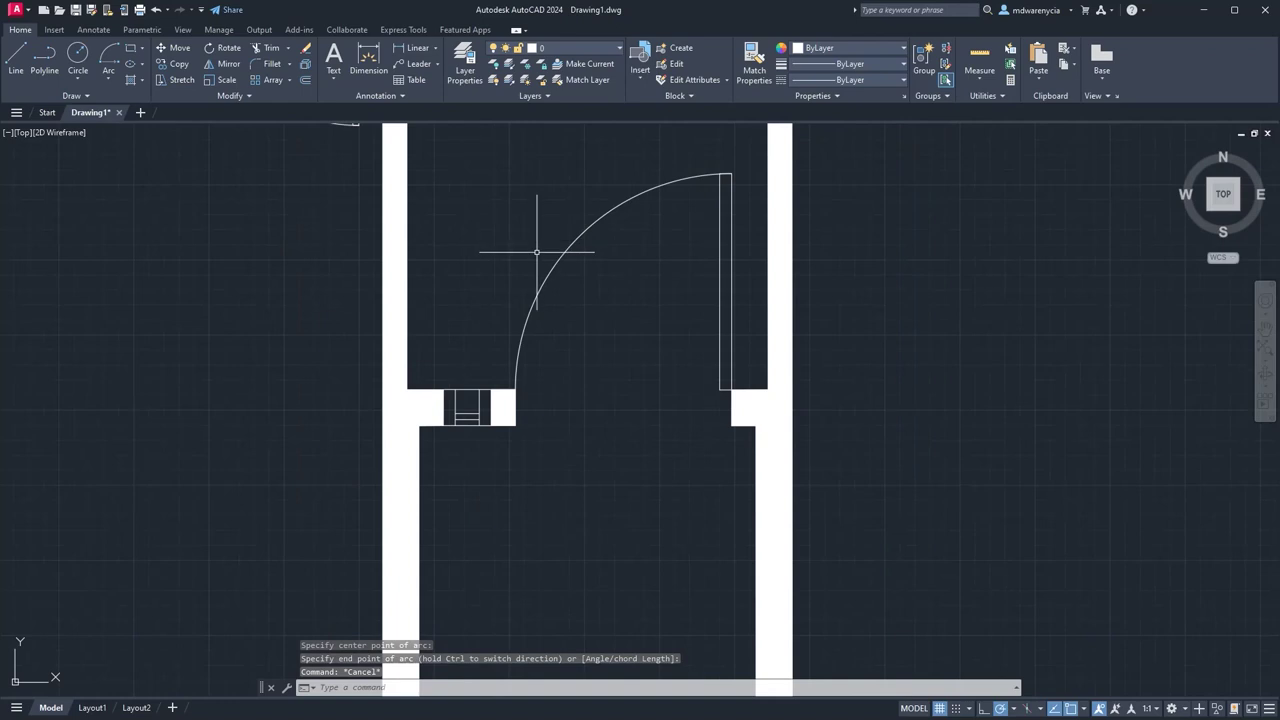
click(421, 140)
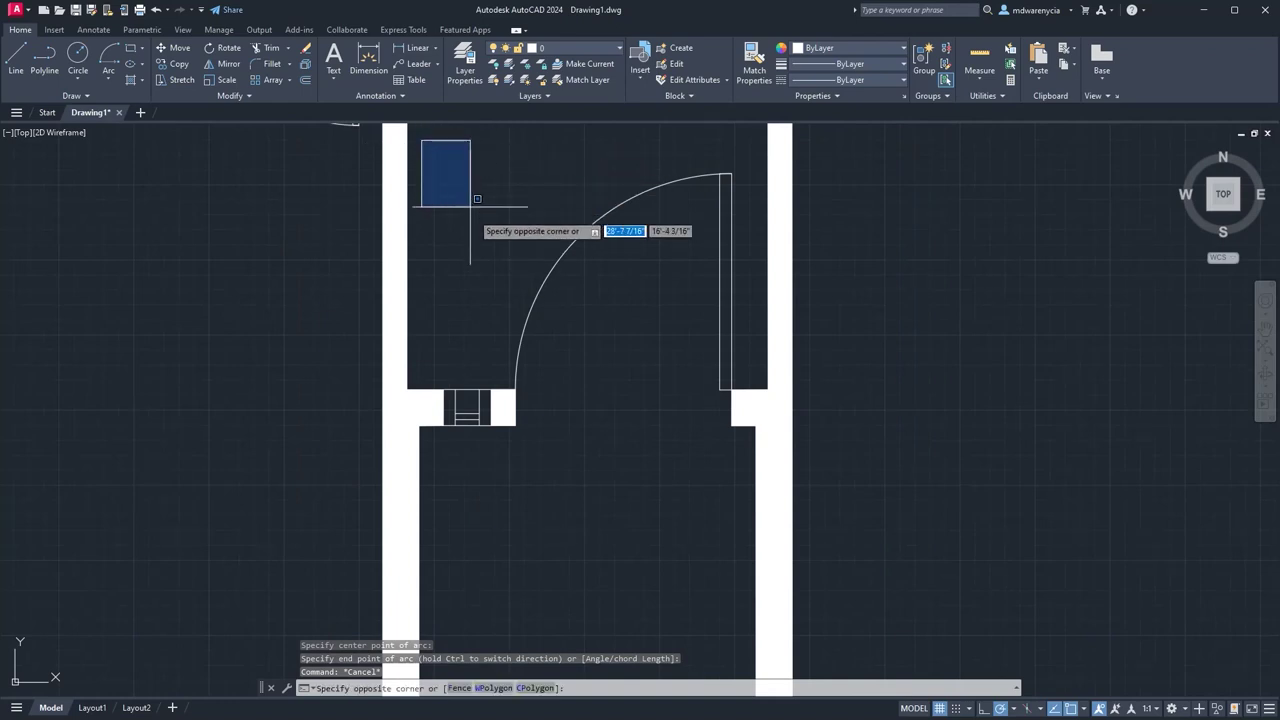
key(Escape)
click(547, 470)
click(453, 341)
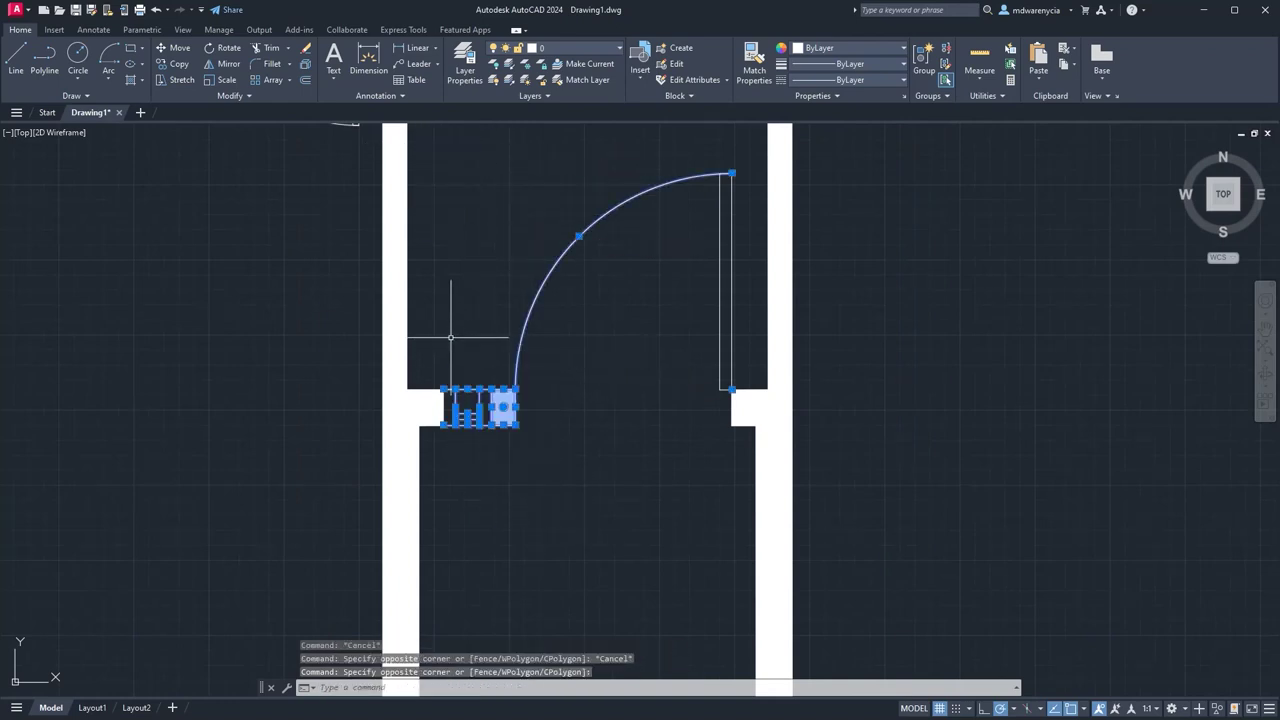
click(650, 153)
click(760, 438)
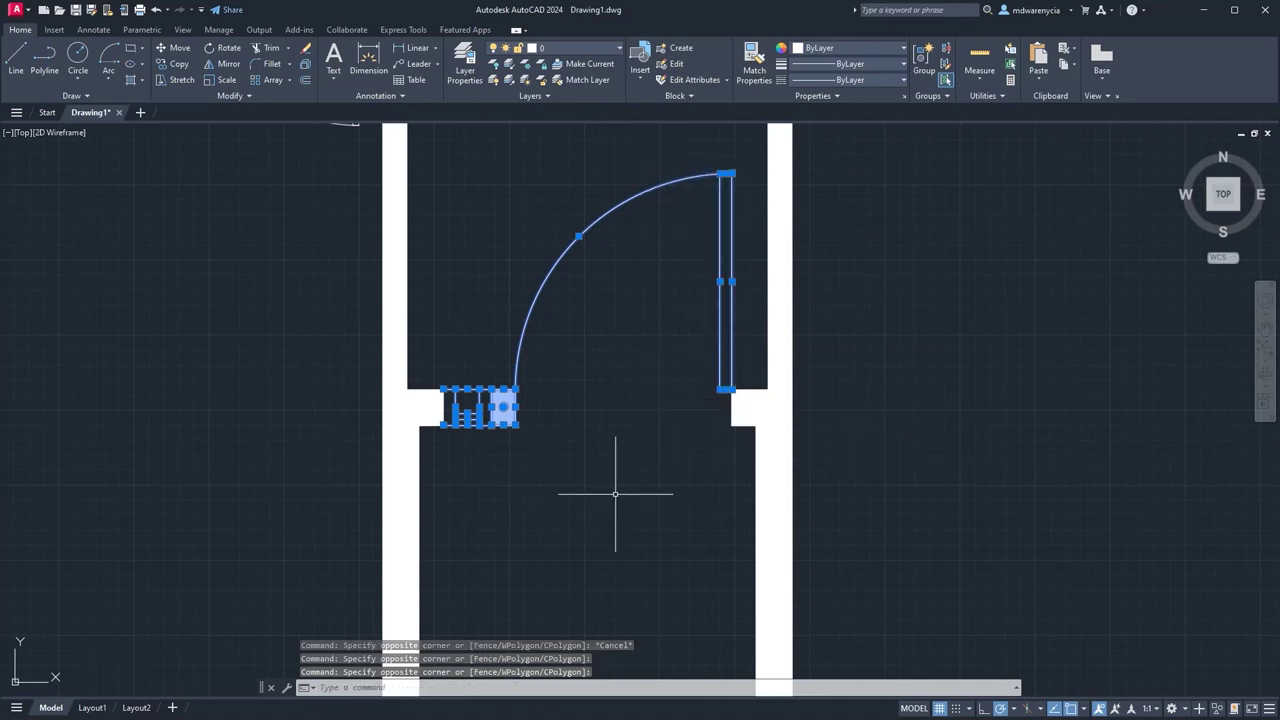
Measure the full width of the entry hall opening between the lower corners of both wall stubs using a temporary line.
text(l)
key(Return)
click(731, 425)
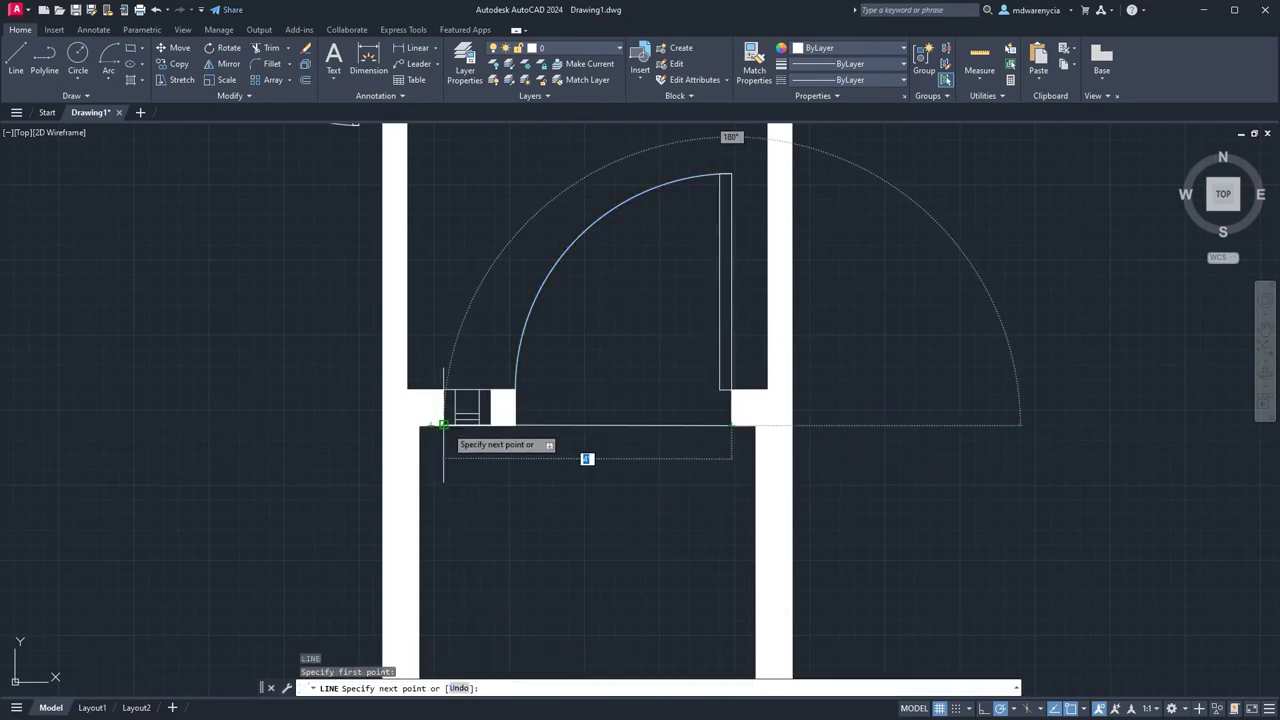
key(Escape)
key(Escape)
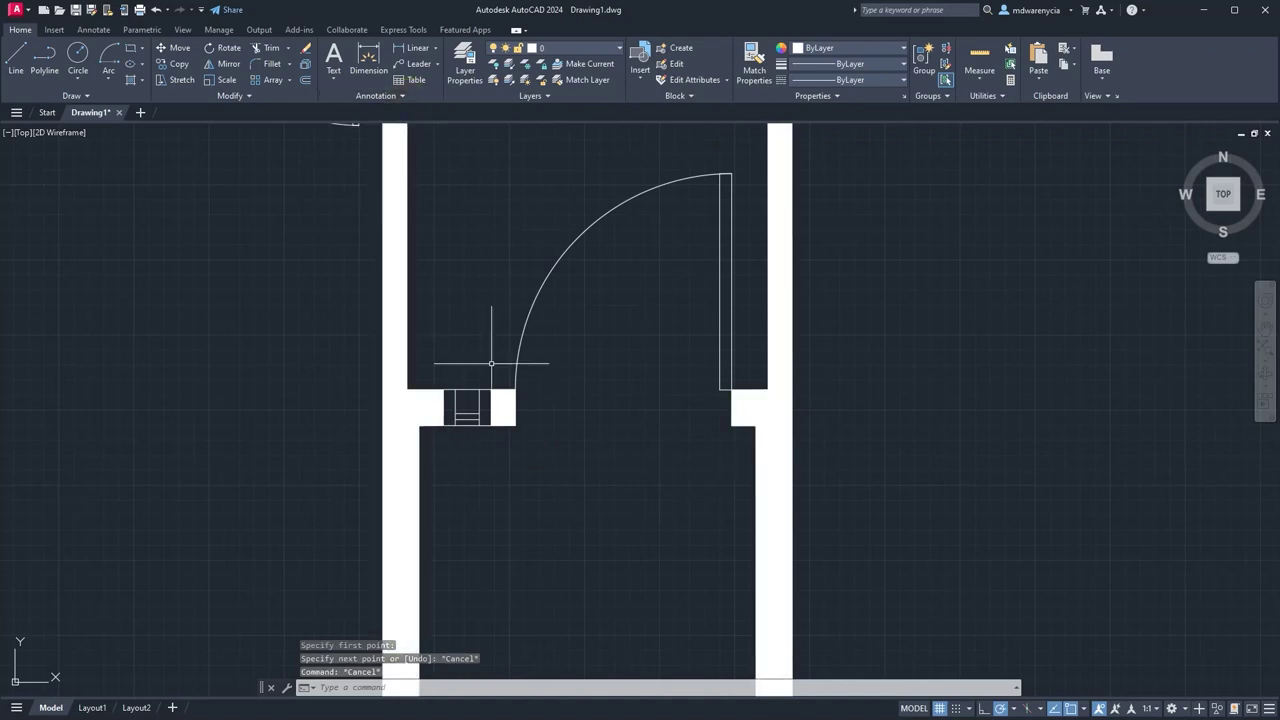
Define the entry door, post and sidelight as an exterior 4' door block, with its base point at the right wall stub's upper-left corner.
click(519, 478)
click(447, 341)
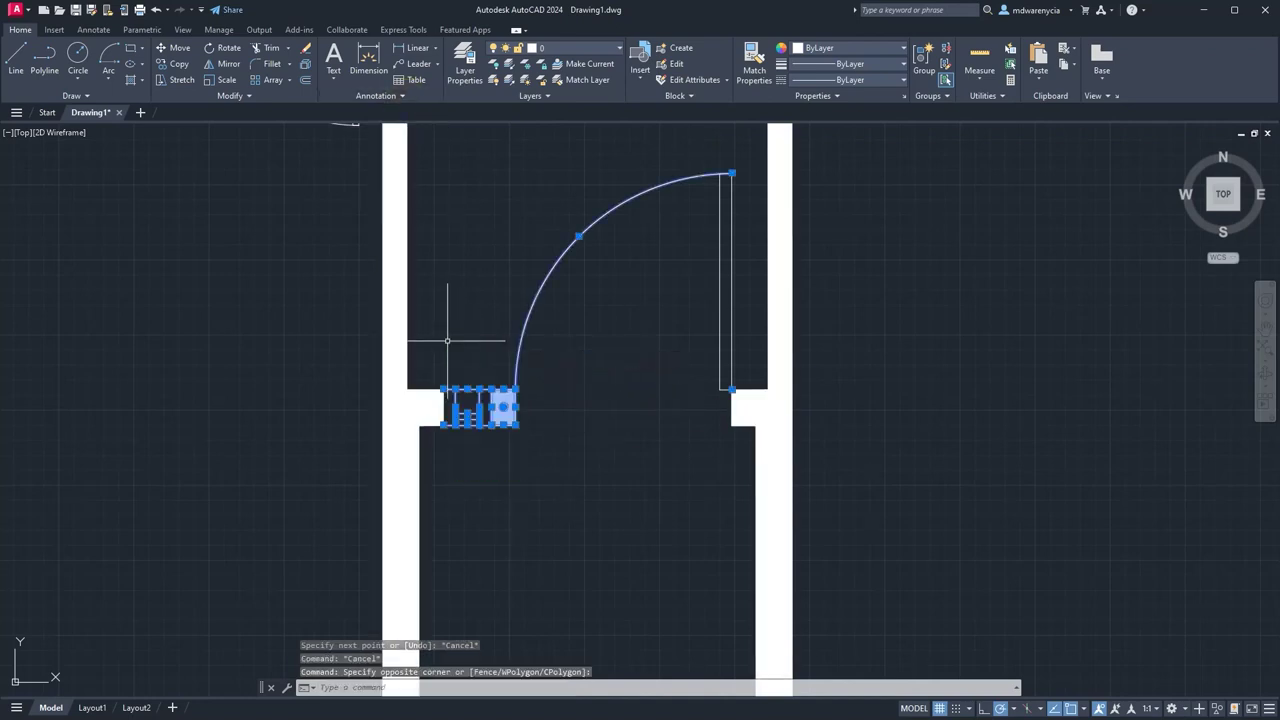
click(634, 159)
click(750, 390)
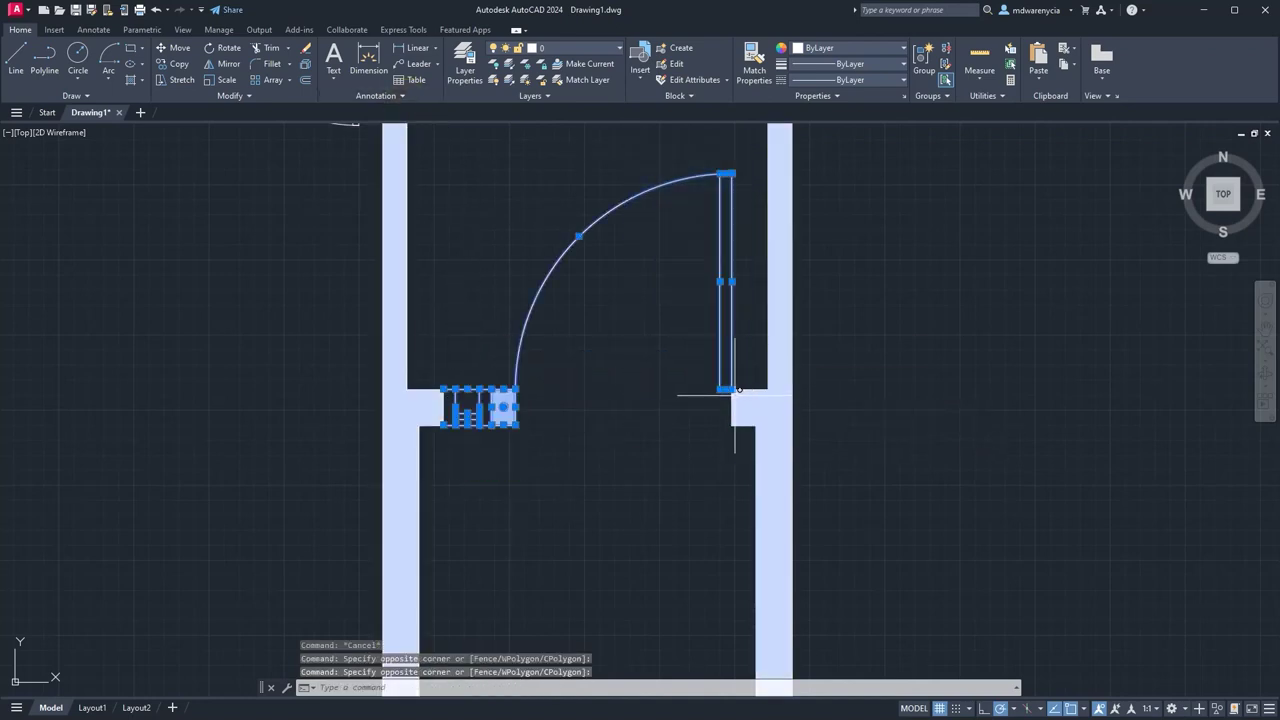
text(block)
key(Return)
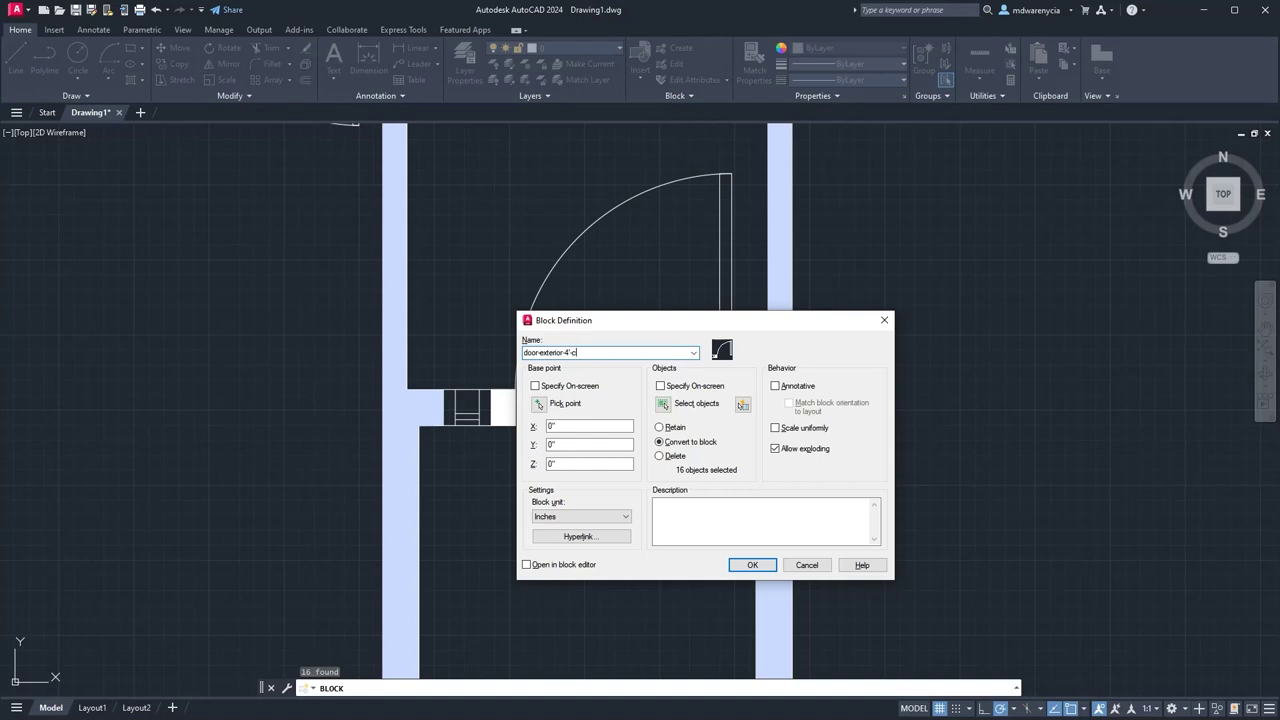
click(538, 404)
click(736, 398)
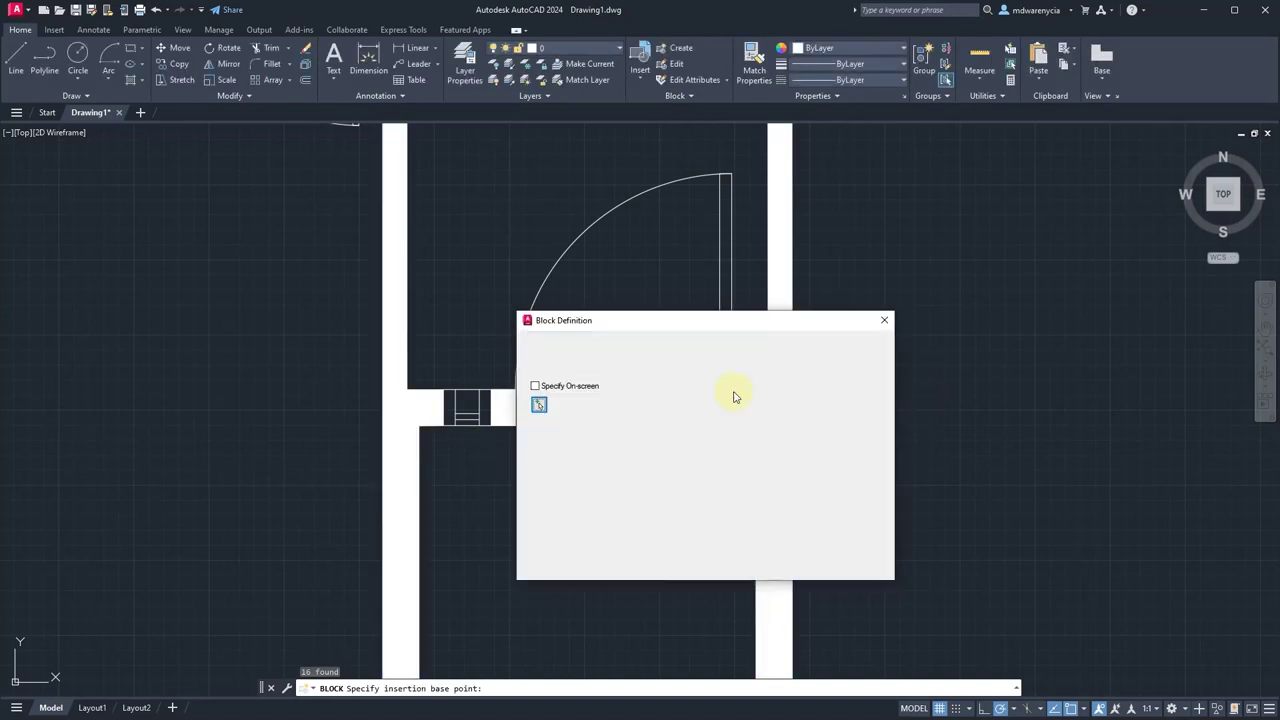
click(753, 565)
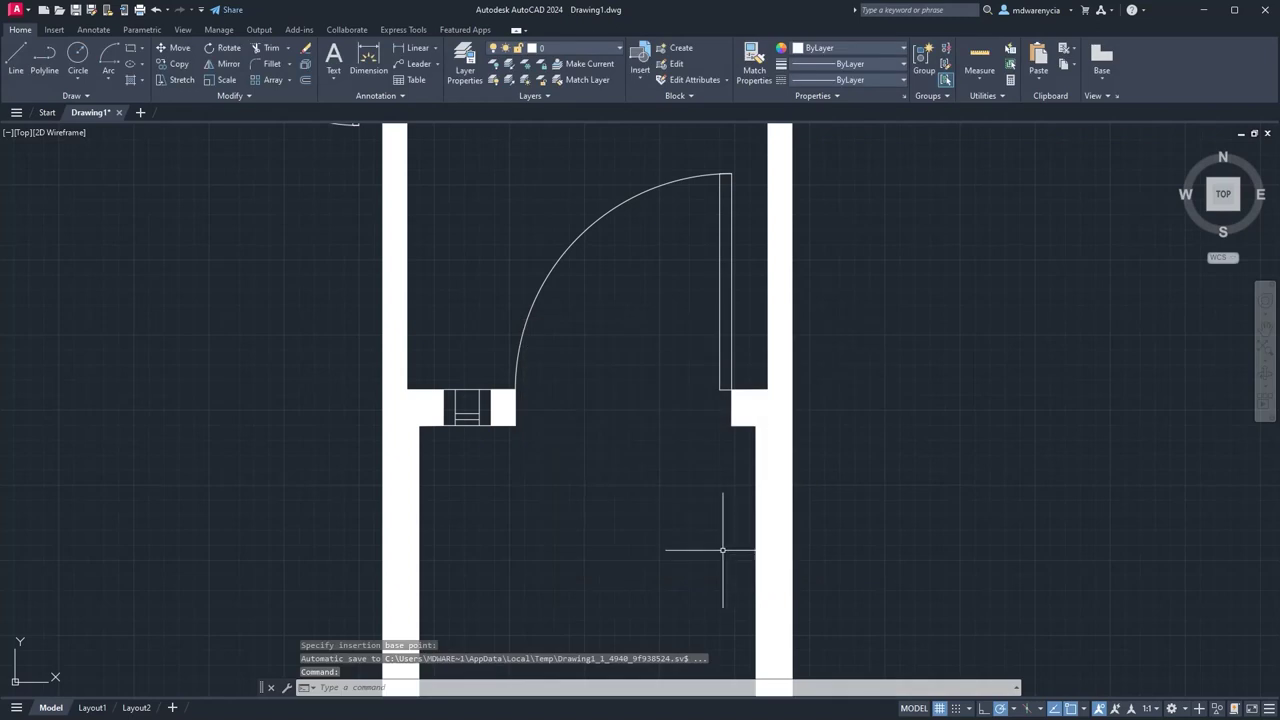
At the wider exterior opening, draw a line 1" left from the left wall post's upper-right corner and 1" up.
scroll(705, 525, down, 3)
scroll(560, 495, up, 4)
scroll(538, 482, up, 2)
text(l)
key(Return)
scroll(537, 462, up, 8)
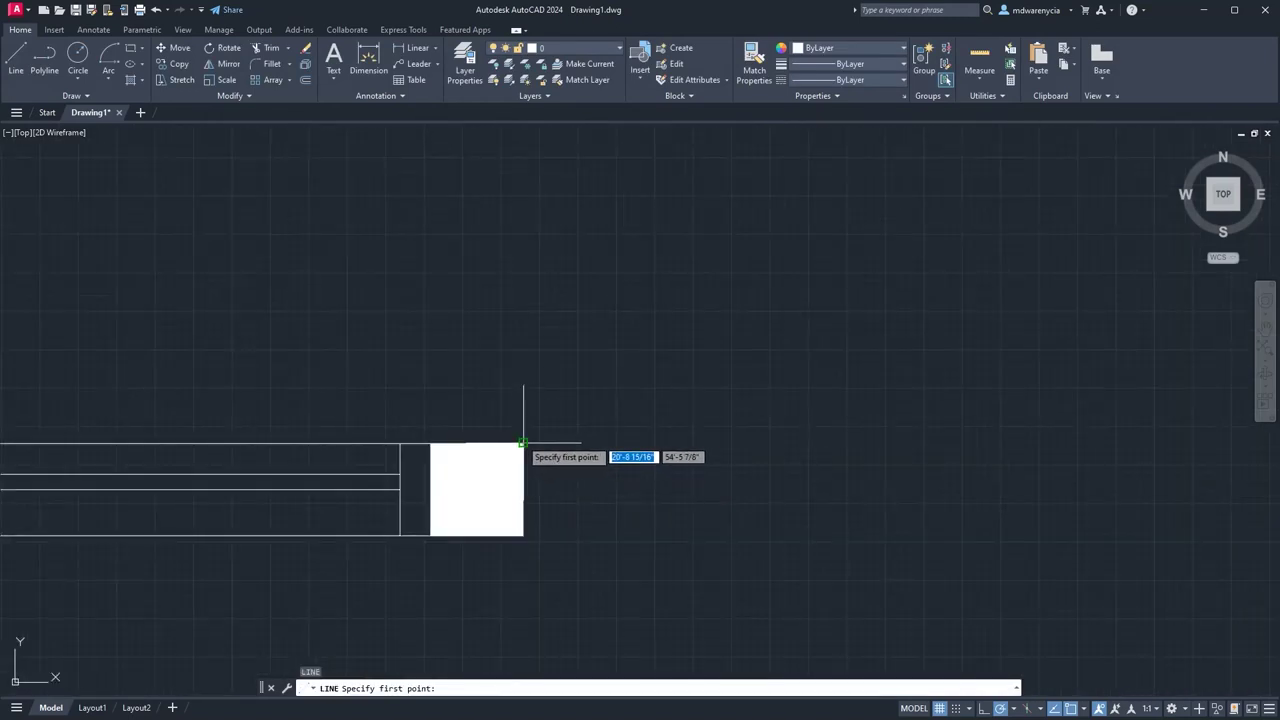
click(523, 442)
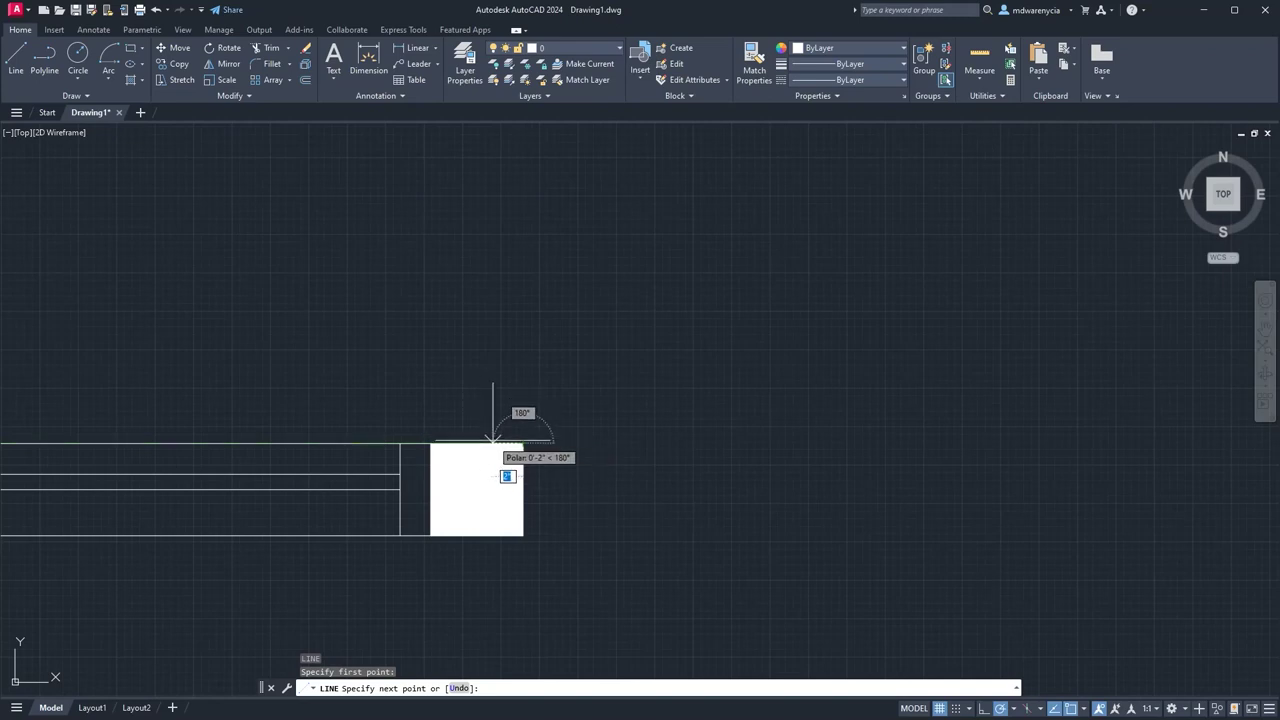
text(1)
key(Return)
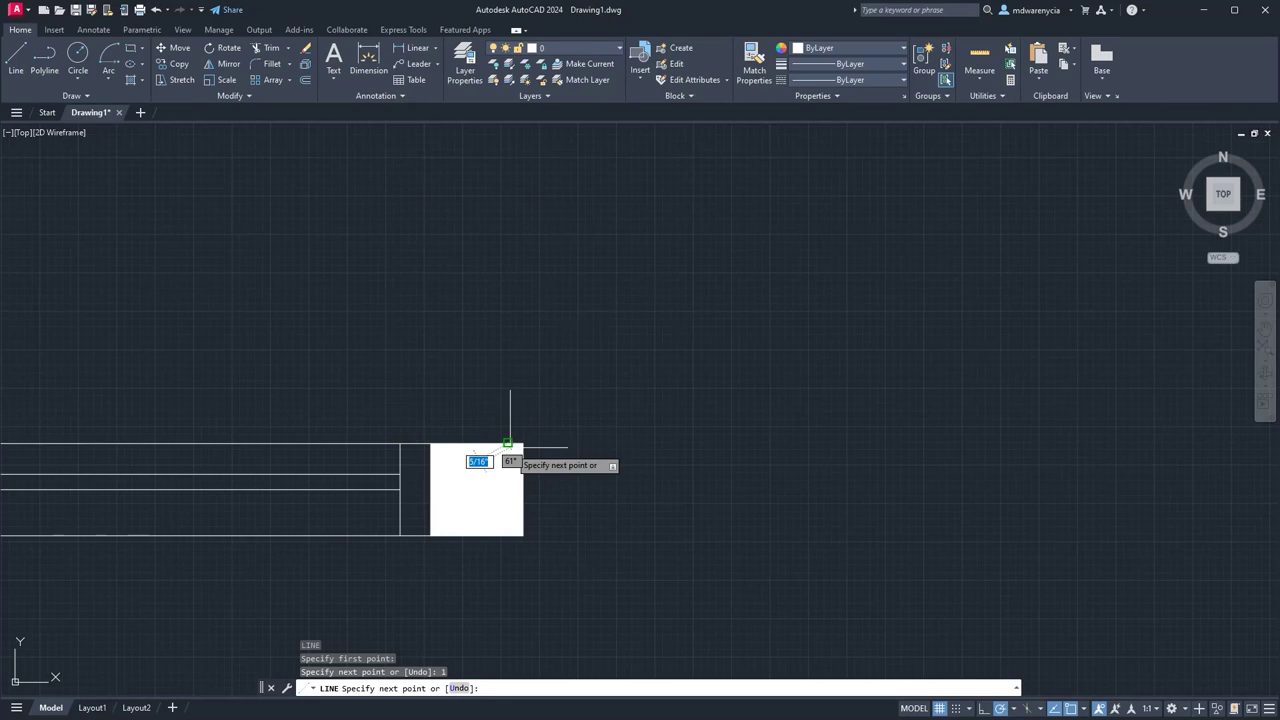
text(1)
key(Return)
middle_drag(506, 400, 49, 434)
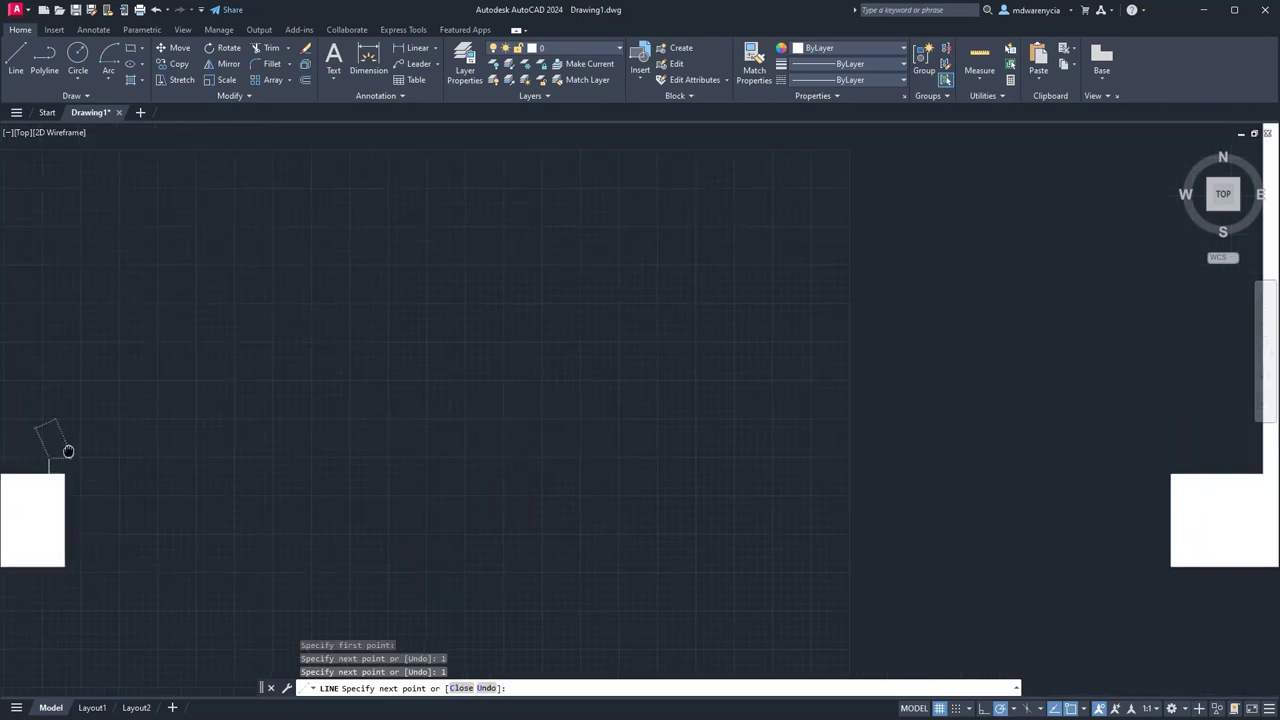
middle_drag(990, 468, 837, 449)
key(Escape)
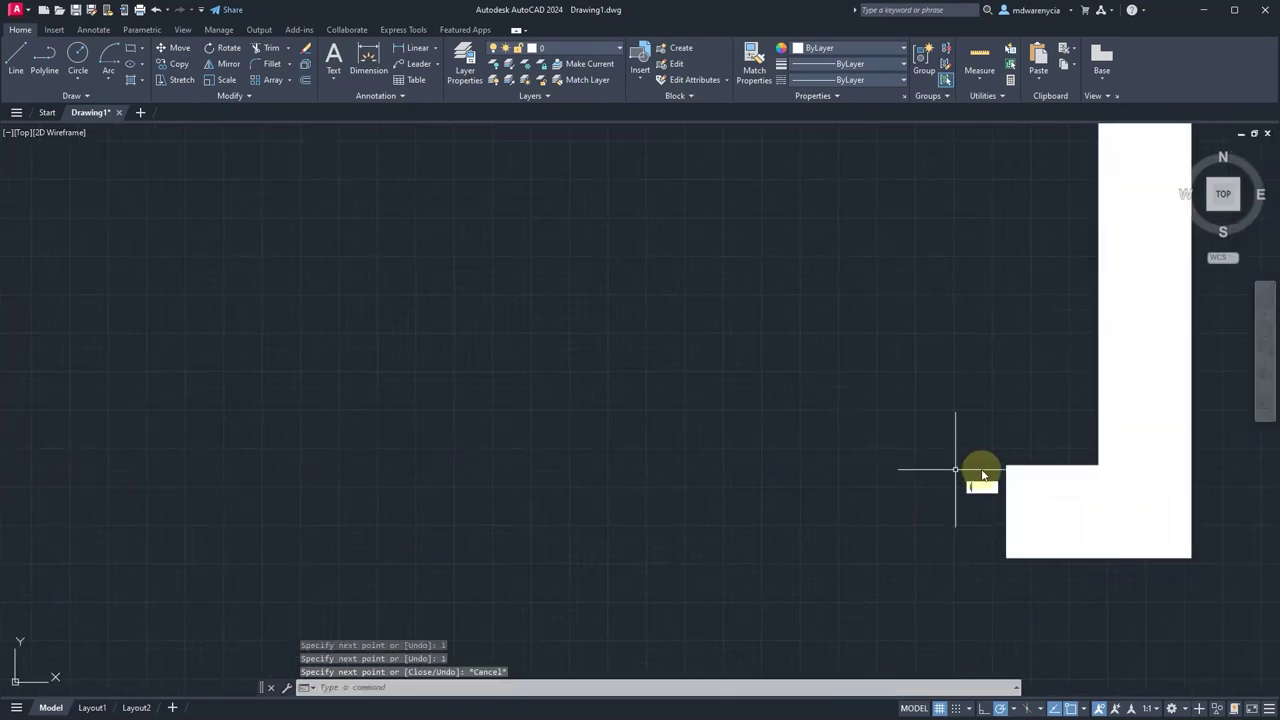
Draw a line 1" right from the right stub's upper-left corner, 1" up, and across the opening to the left riser's top.
key(Return)
click(1006, 465)
text(1)
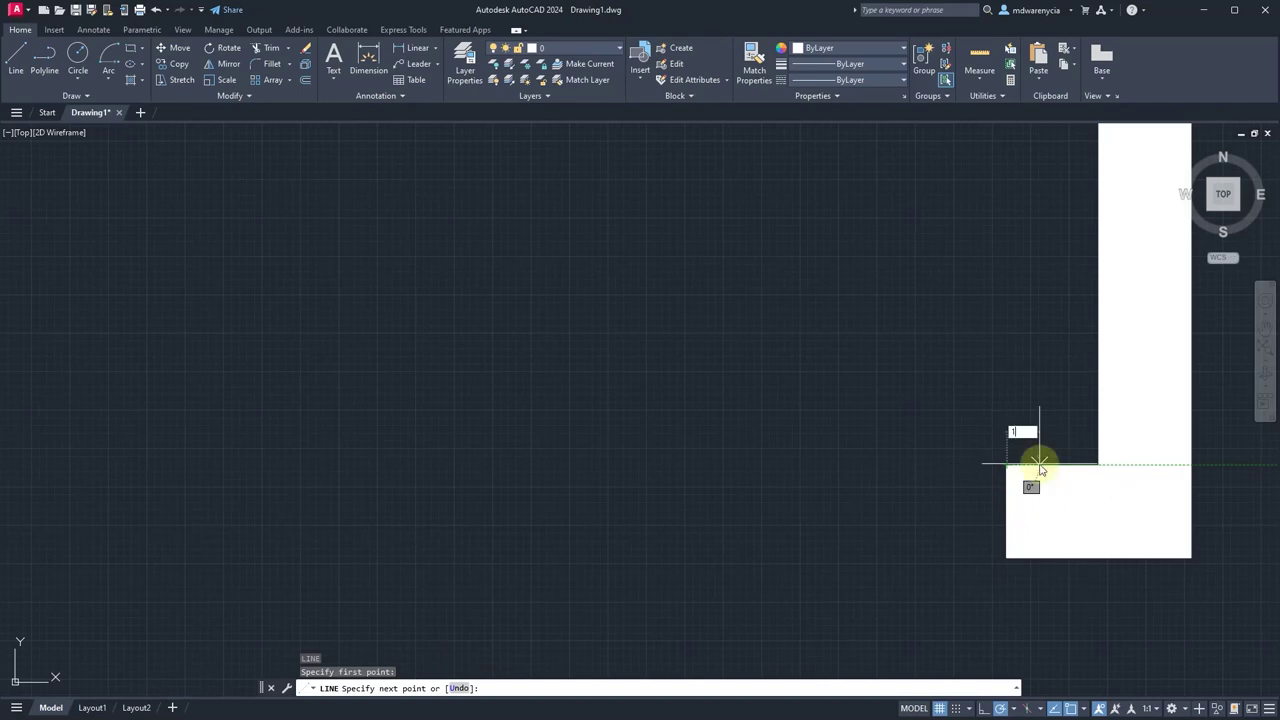
key(Return)
text(1)
key(Return)
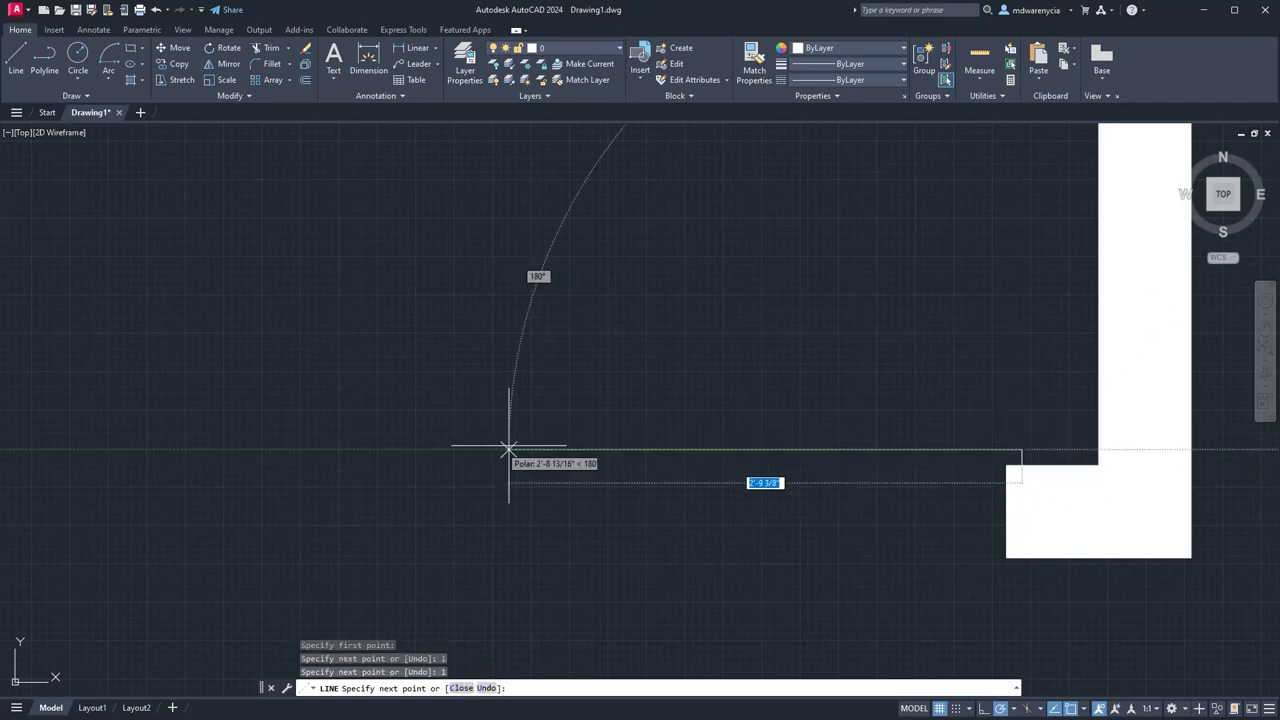
middle_drag(237, 499, 719, 417)
click(386, 369)
key(Escape)
scroll(327, 386, down, 3)
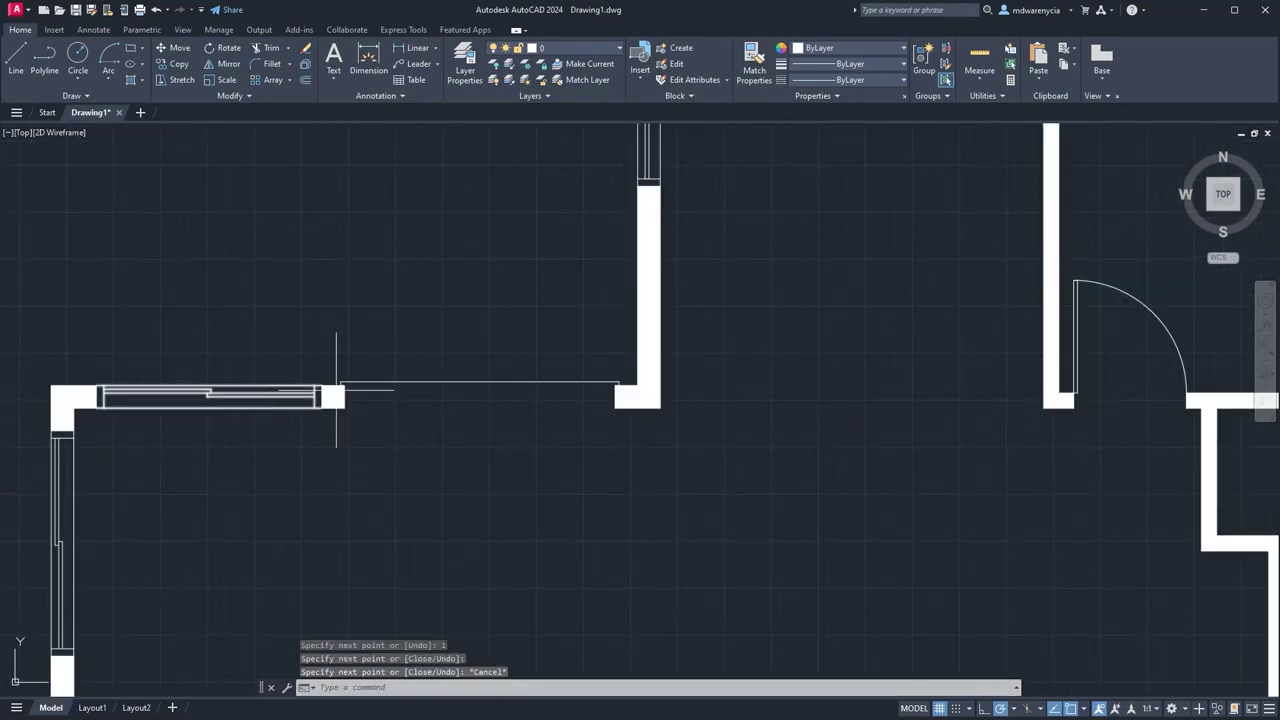
Draw a horizontal line across the opening between the upper inner corners of the left post and right stub.
scroll(550, 428, up, 2)
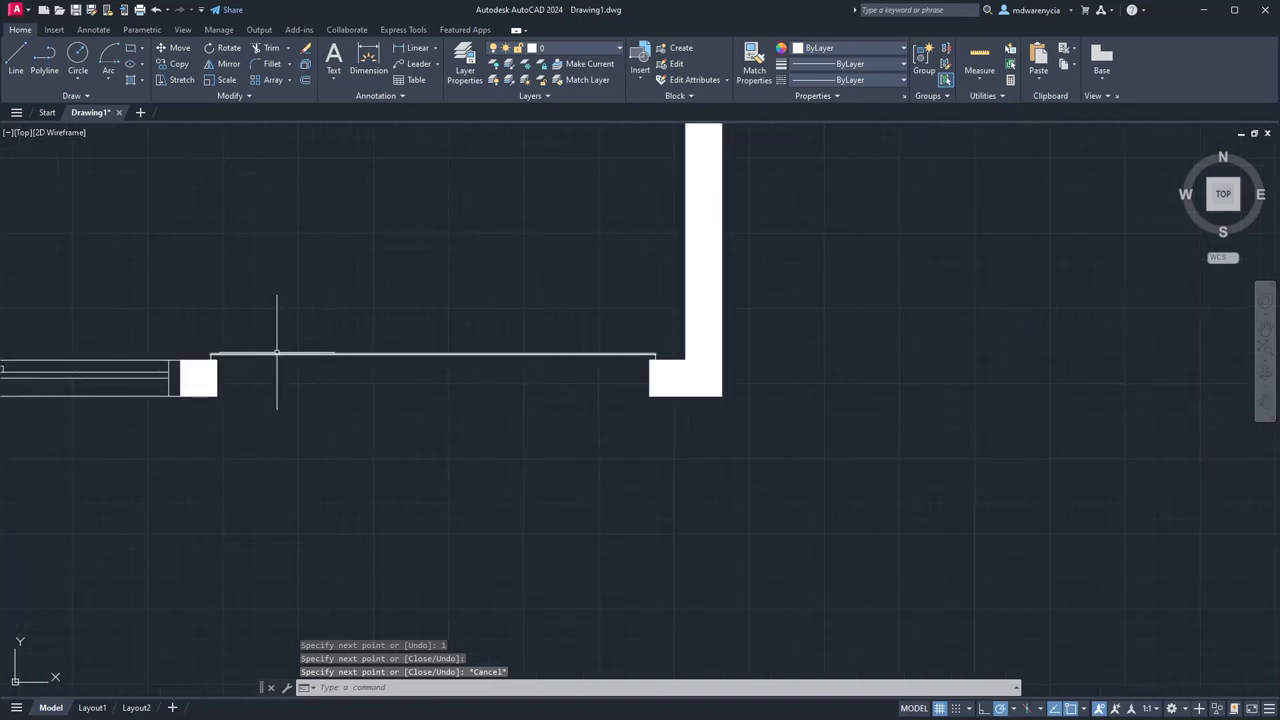
key(space)
click(213, 355)
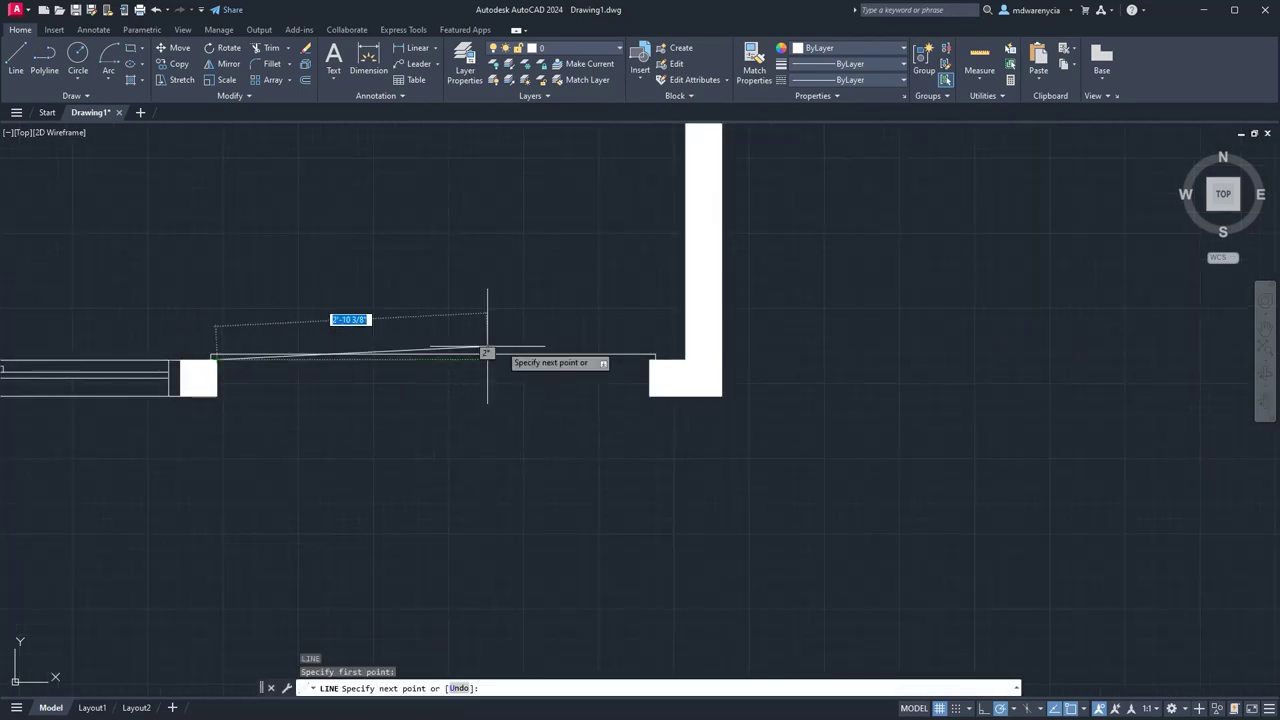
click(655, 358)
key(Escape)
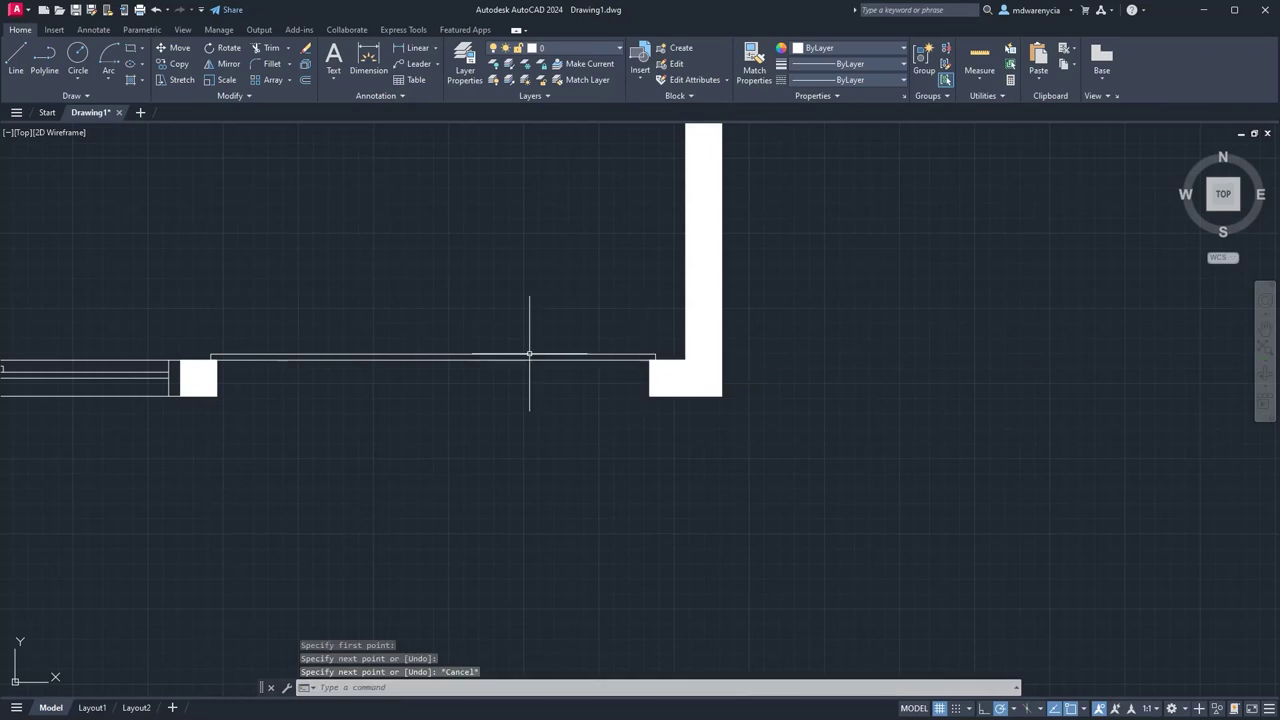
Offset the line between the stub corners downward three times at 1" spacing.
click(248, 360)
scroll(388, 383, up, 5)
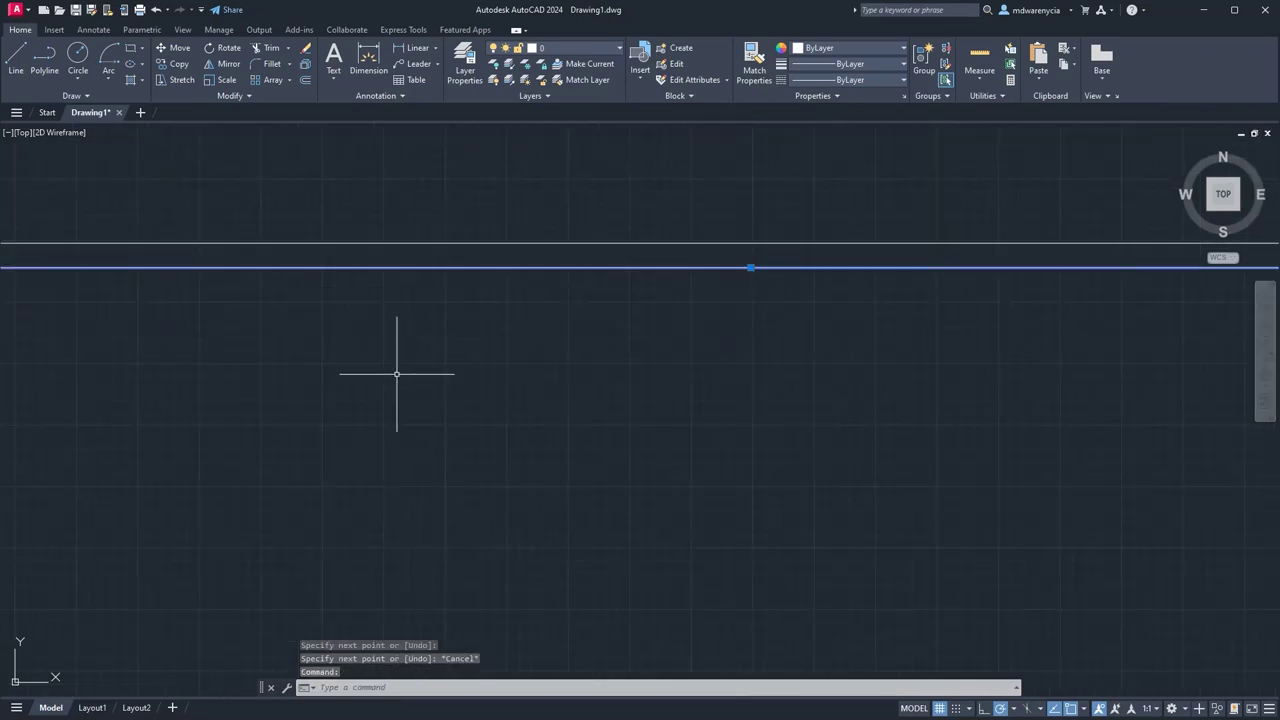
key(Return)
text(1)
key(Return)
click(395, 268)
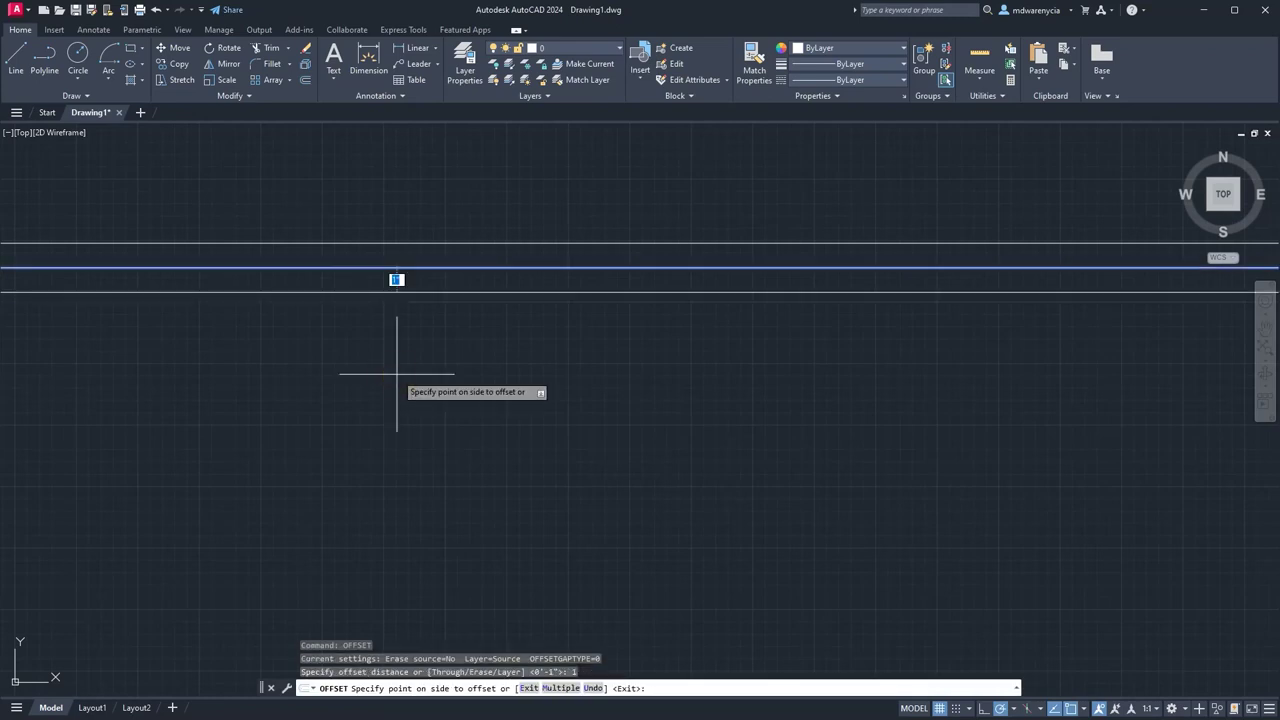
text(m)
key(Return)
scroll(530, 455, down, 3)
click(567, 442)
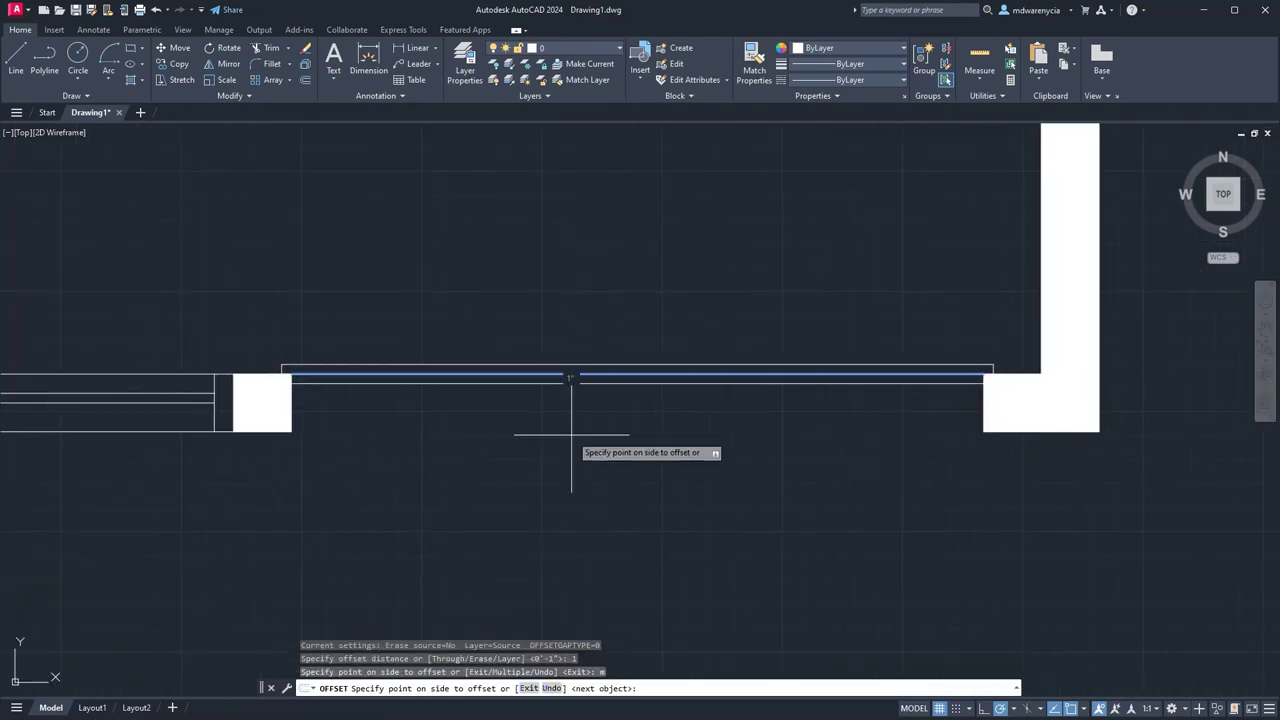
click(635, 466)
key(Escape)
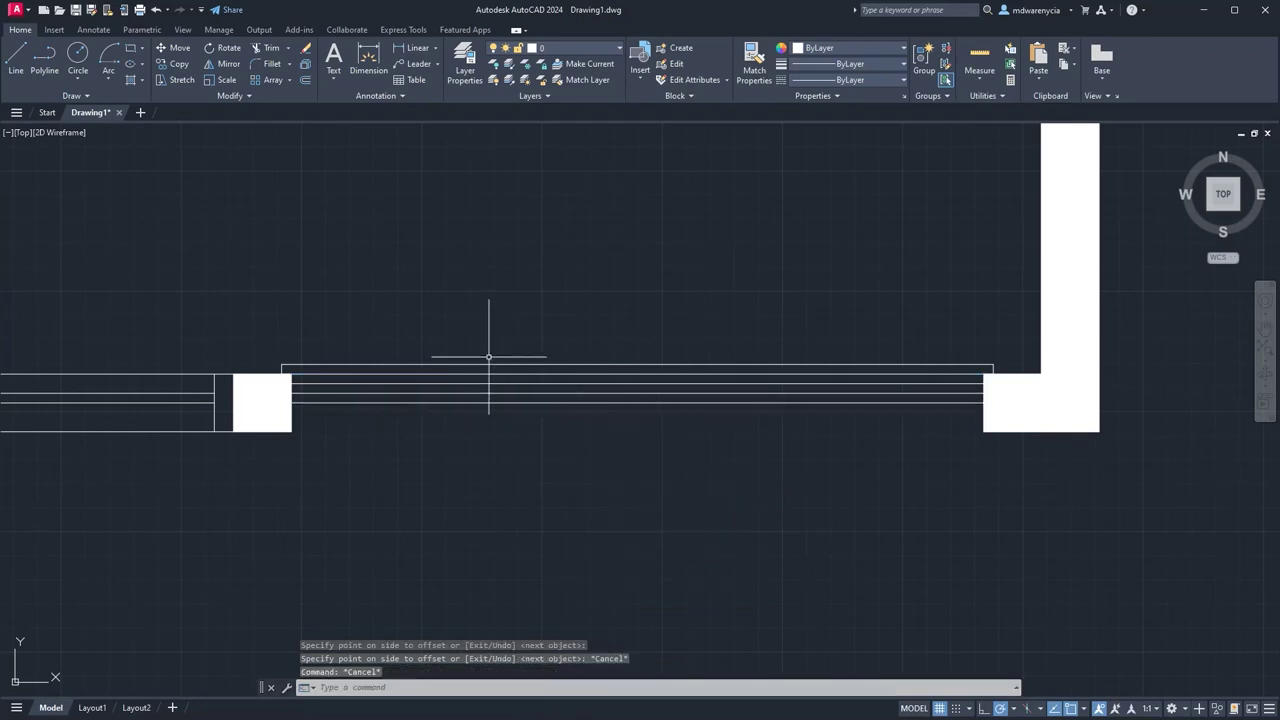
Erase the original line between the stub corners and join the three offset lines at their midpoints with two short vertical segments.
click(386, 375)
key(Delete)
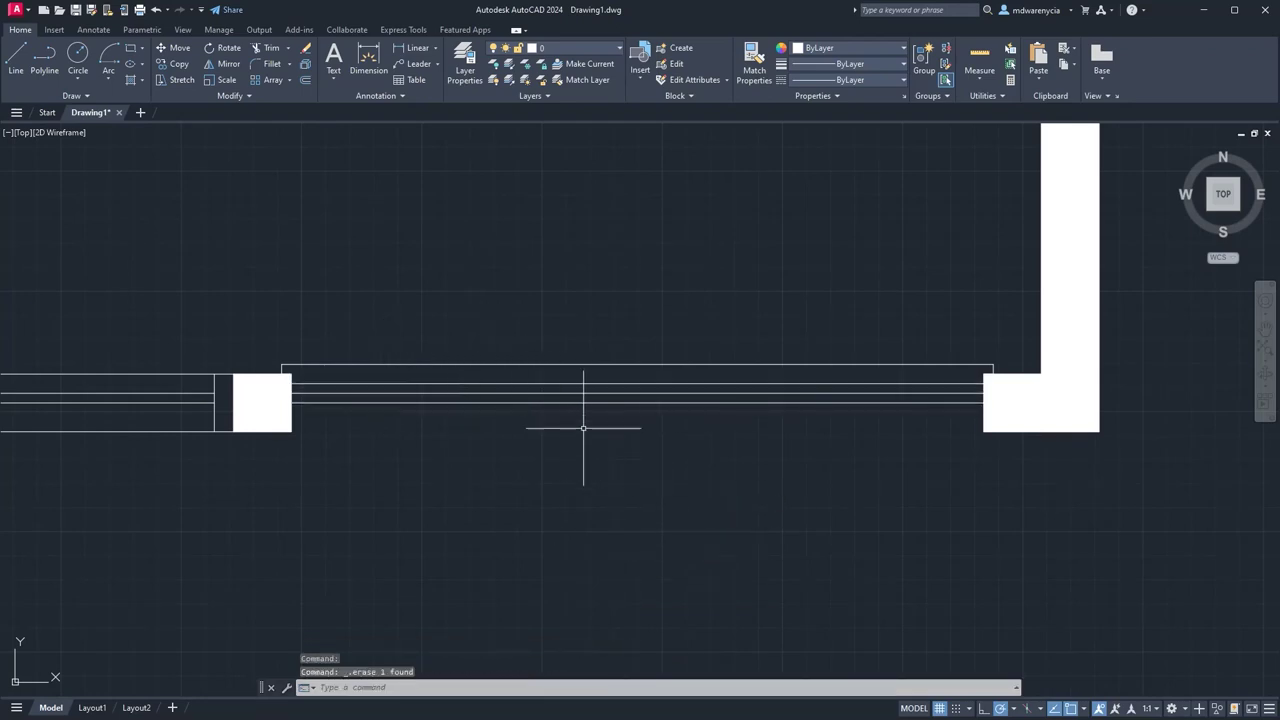
text(l)
key(Return)
click(634, 393)
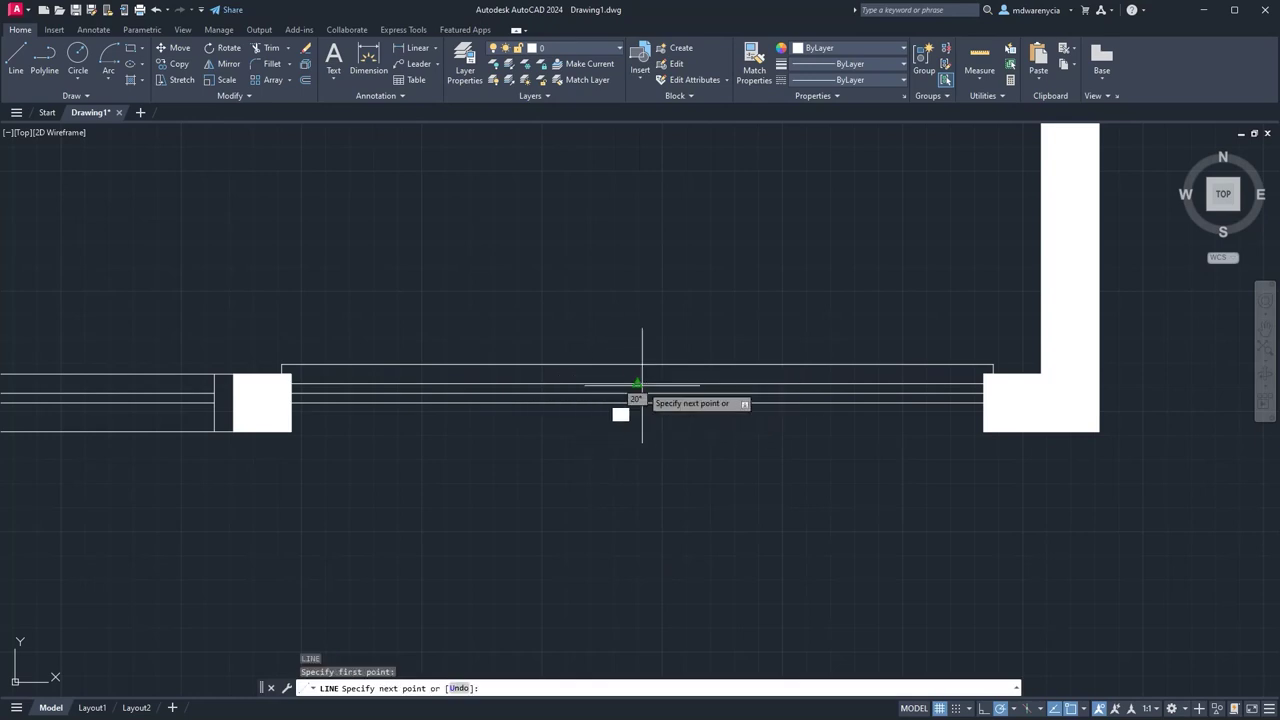
click(637, 393)
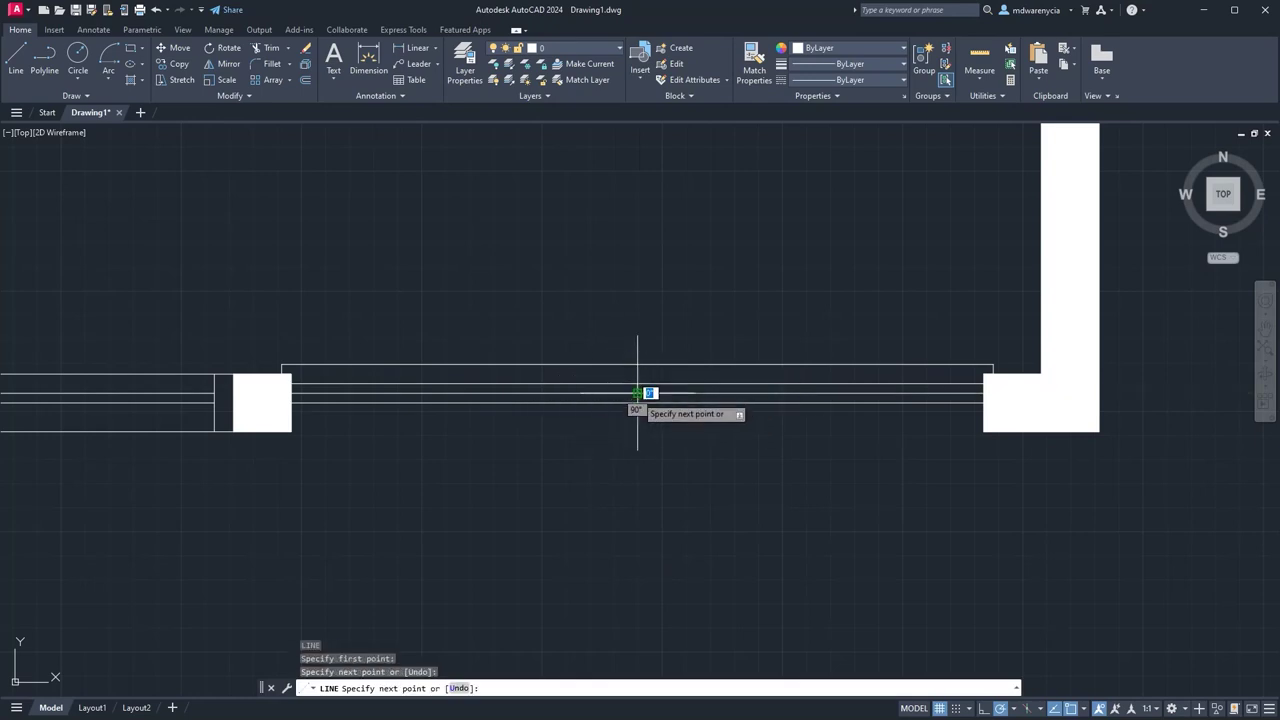
click(637, 400)
key(Escape)
Move the lower of the two short vertical segments 0.5" to the left.
scroll(632, 399, up, 3)
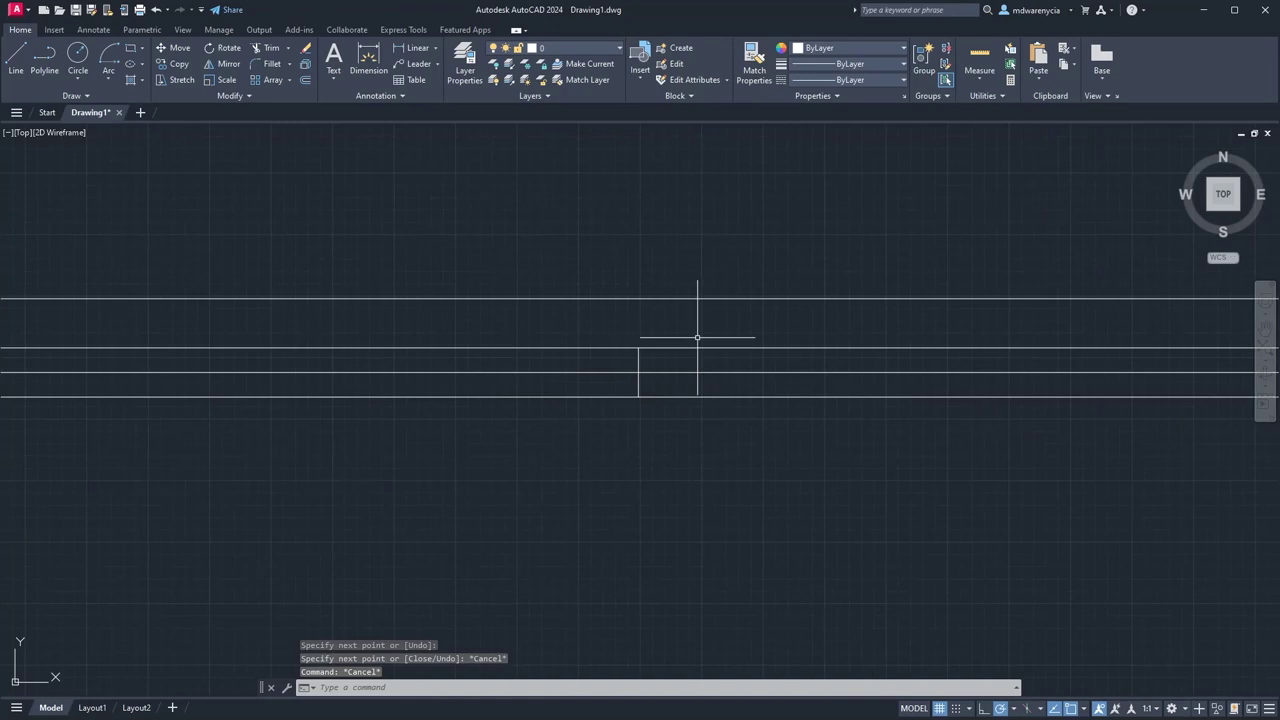
click(664, 387)
click(617, 383)
click(615, 385)
text(m)
key(Return)
click(642, 503)
click(634, 503)
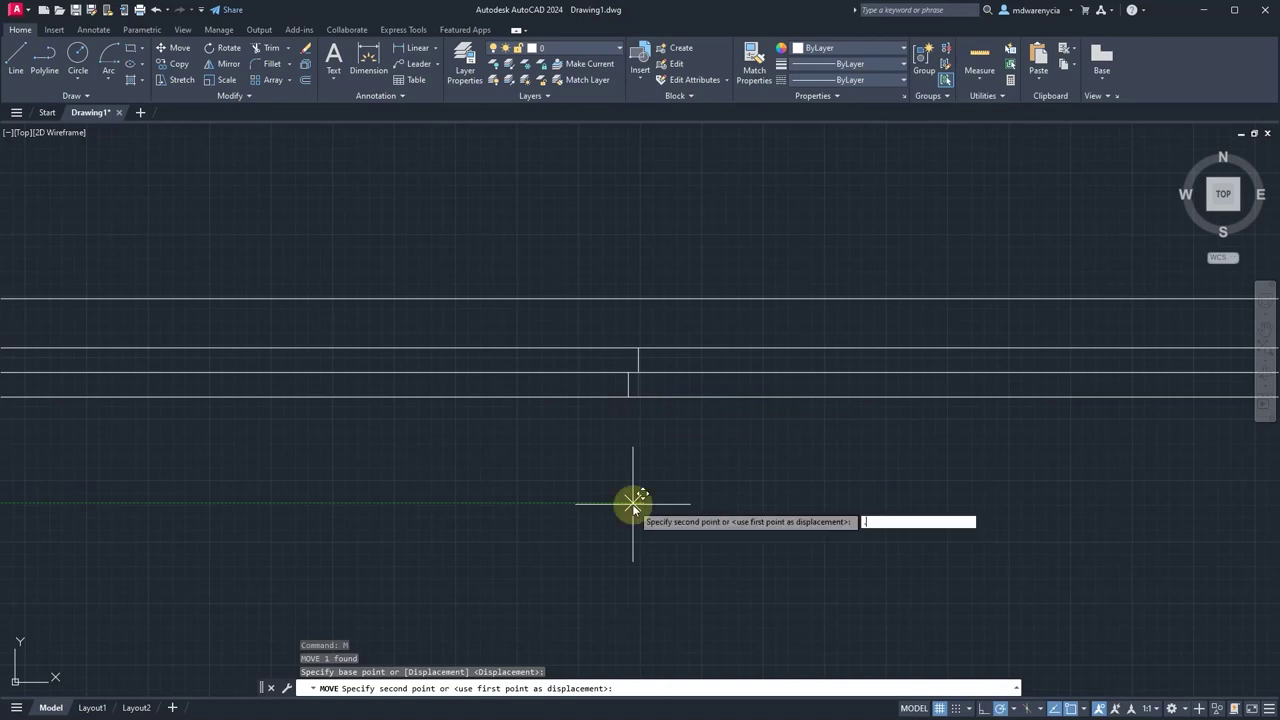
key(Return)
key(Escape)
Move the upper short vertical segment 0.5" to the right.
click(646, 364)
click(629, 360)
text(m)
key(Return)
click(676, 460)
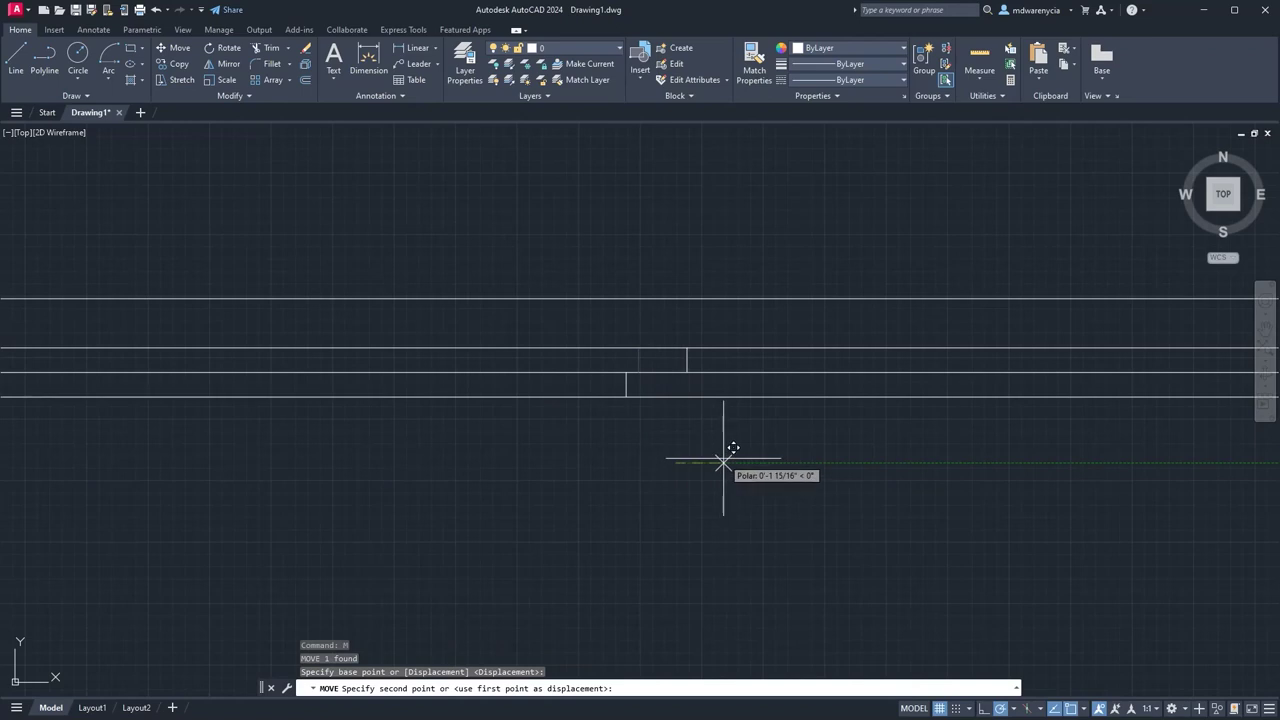
text(.5)
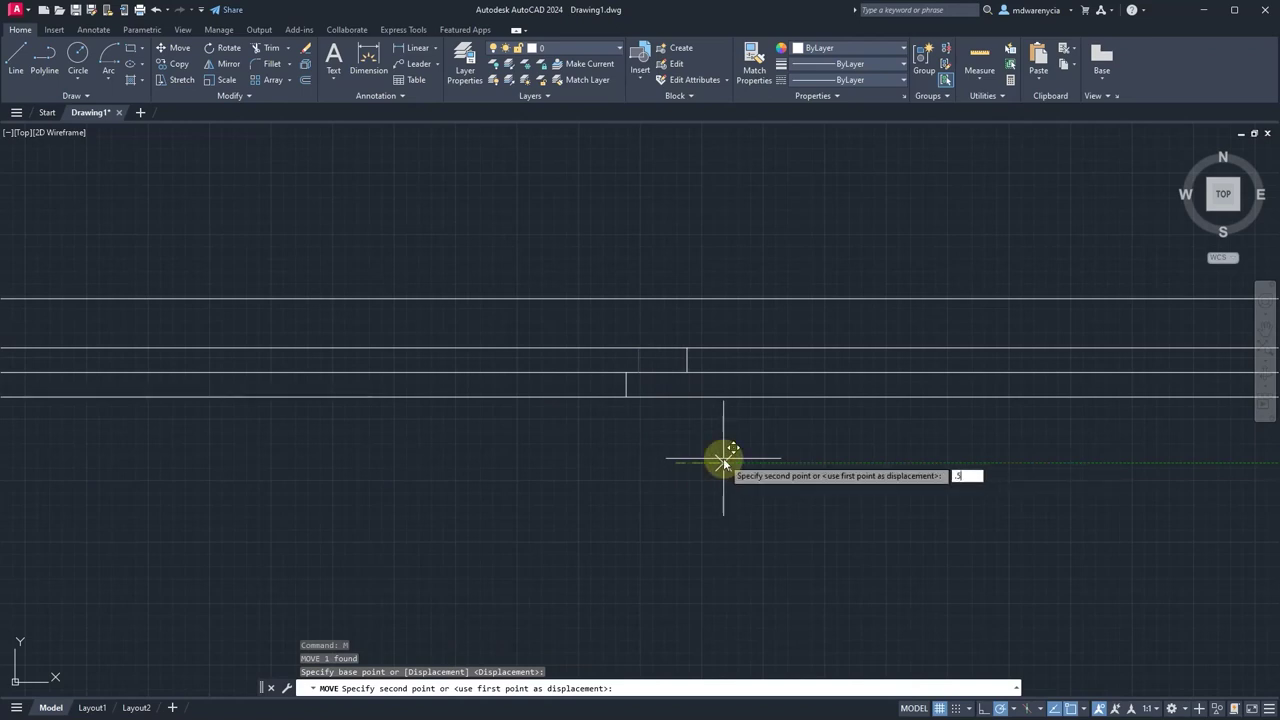
key(Return)
key(Escape)
Trim the upper line right of its vertical segment and the lower line left of its segment to form two overlapping slider panels.
drag(731, 449, 530, 317)
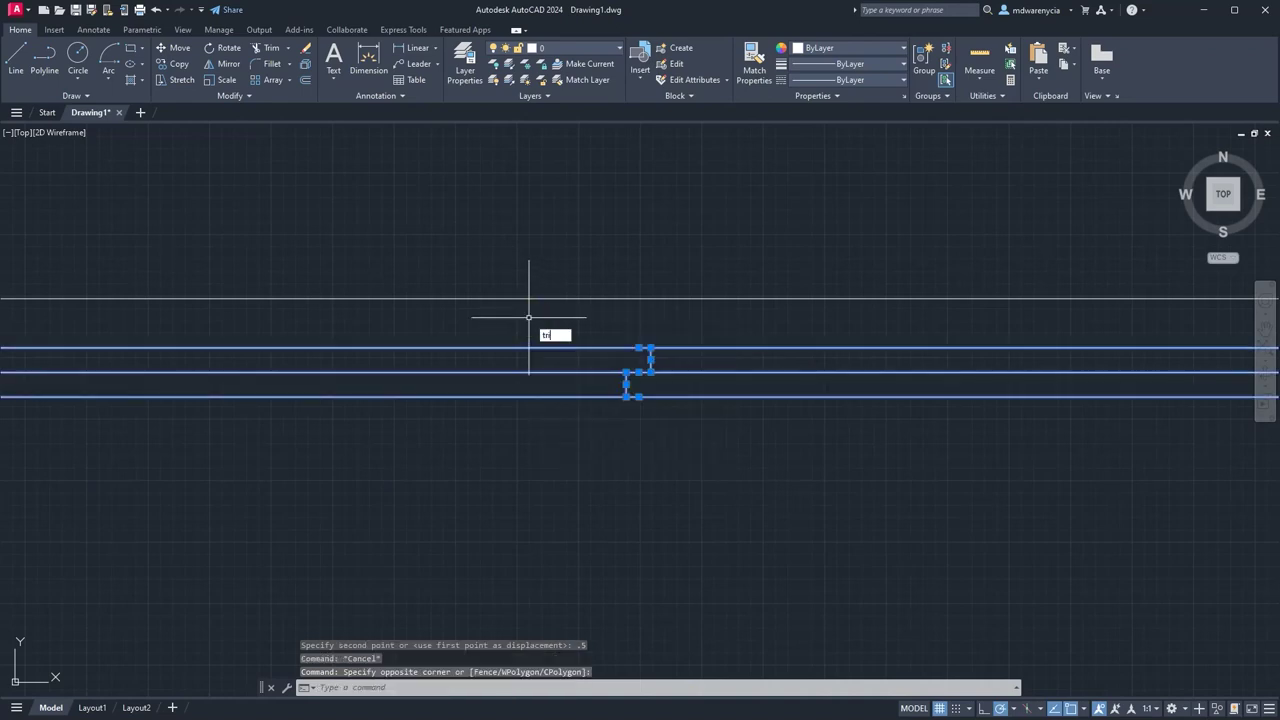
key(Return)
drag(823, 329, 791, 363)
drag(523, 383, 479, 420)
scroll(478, 420, down, 5)
key(Escape)
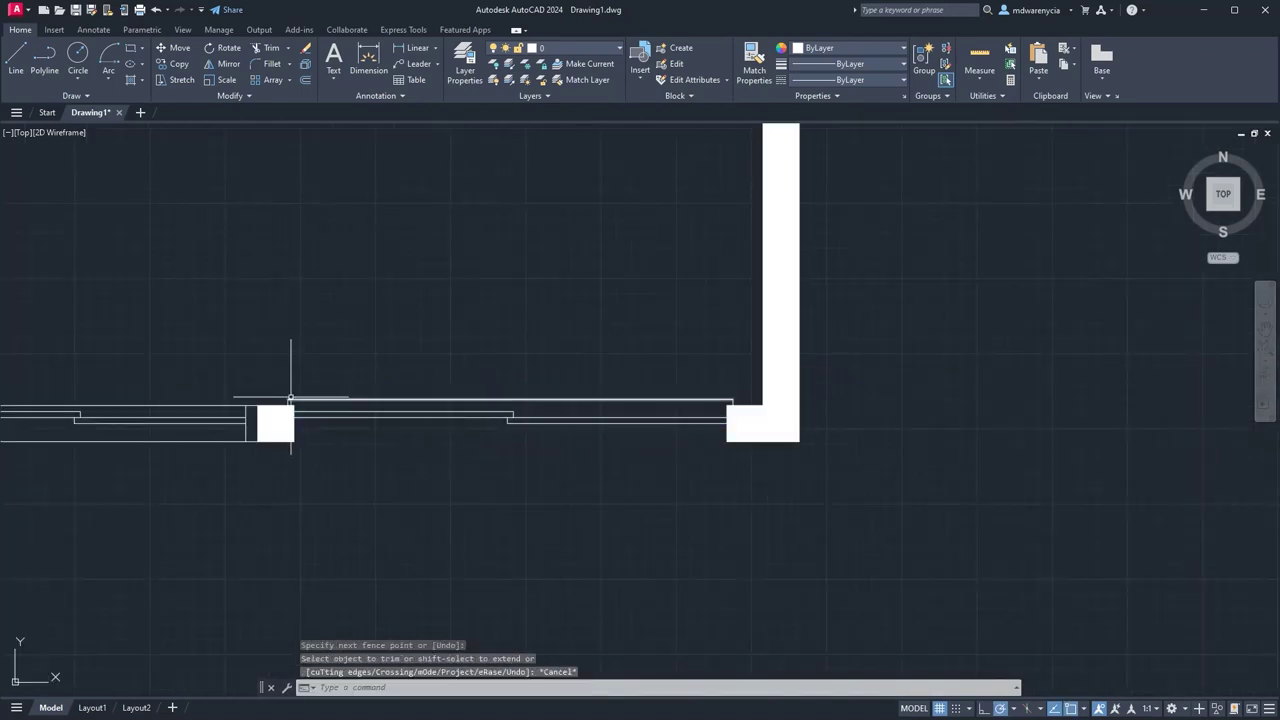
Delete the leftover 1" horizontal construction segments along the tops of the left post and right wall stub.
scroll(290, 400, up, 5)
click(343, 351)
click(695, 399)
scroll(446, 428, down, 3)
key(Delete)
middle_drag(838, 358, 318, 385)
middle_drag(926, 397, 403, 413)
scroll(870, 411, up, 1)
middle_drag(870, 411, 292, 410)
middle_drag(946, 413, 291, 416)
click(931, 490)
click(1044, 518)
key(Delete)
Define all the sliding door lines as block door-exterior-6'-slider, with its base point at the right stub's upper-left corner.
middle_drag(615, 522, 930, 425)
scroll(932, 426, down, 2)
scroll(817, 437, down, 2)
click(680, 488)
click(340, 385)
click(212, 406)
click(226, 432)
click(894, 406)
click(942, 438)
text(blo)
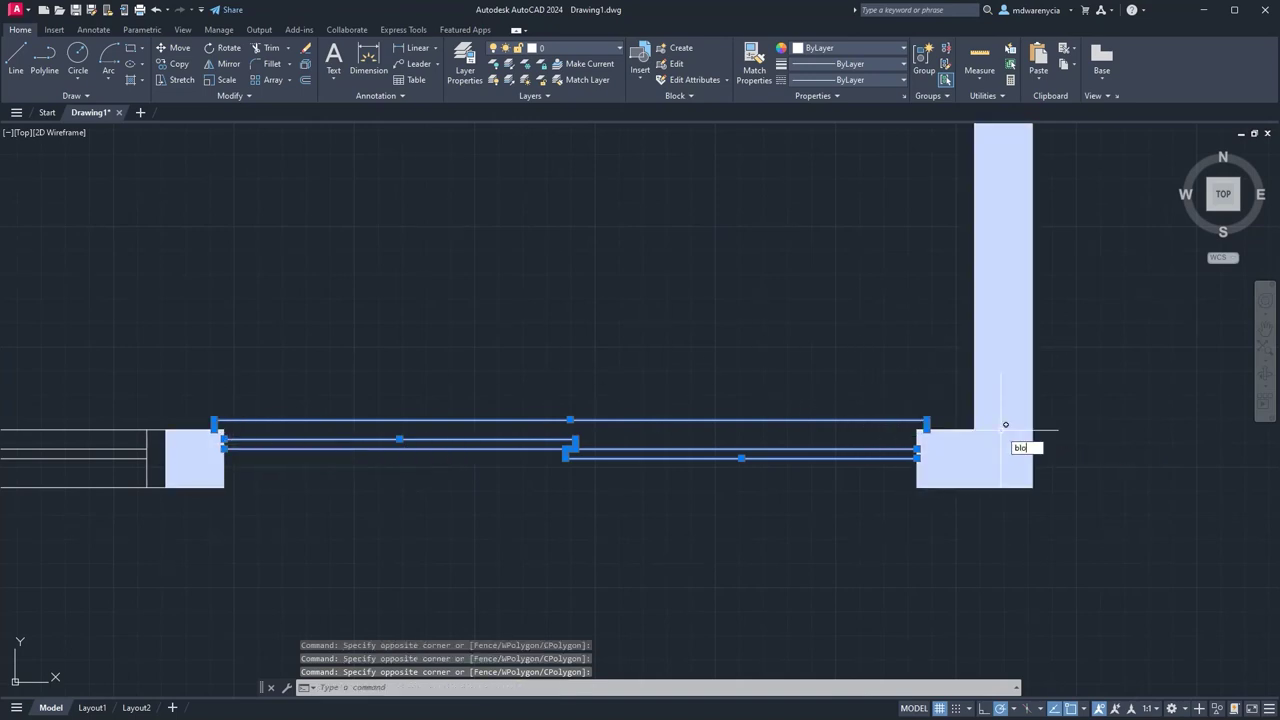
text(ck)
key(Return)
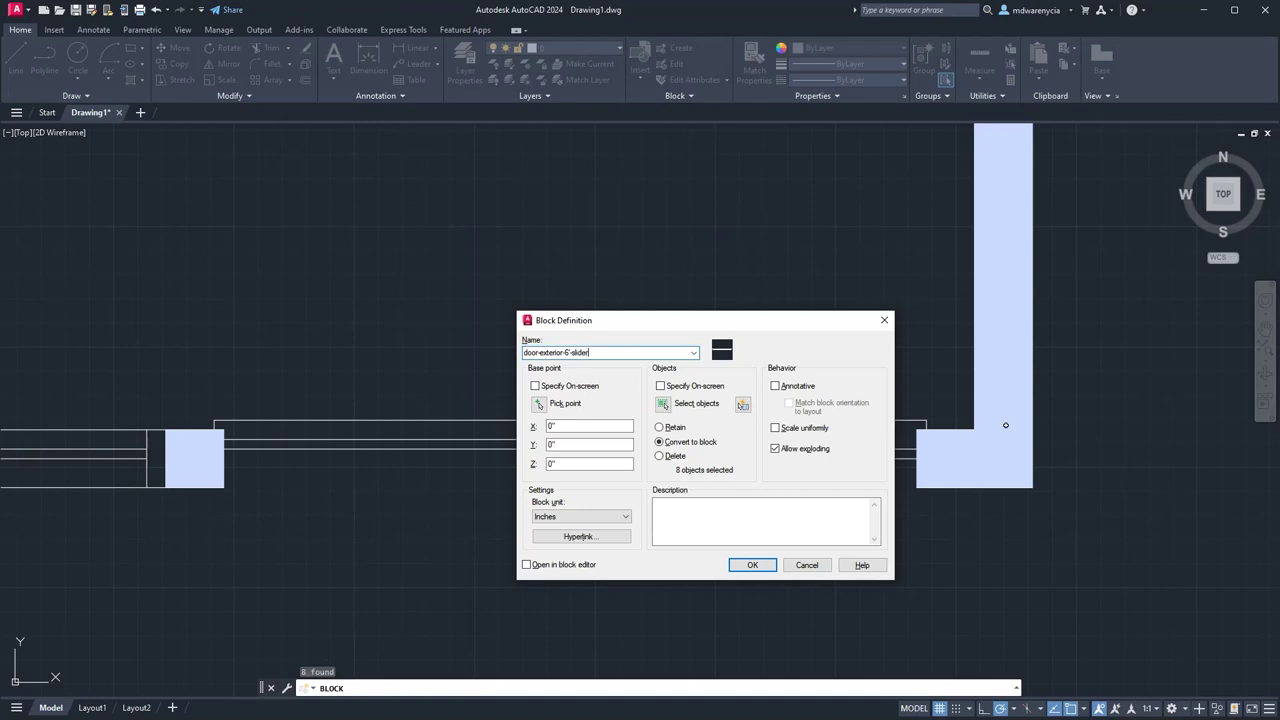
click(539, 405)
click(917, 429)
click(766, 563)
scroll(701, 522, down, 5)
middle_drag(689, 549, 360, 312)
scroll(358, 310, down, 3)
middle_drag(364, 395, 714, 428)
scroll(714, 428, up, 6)
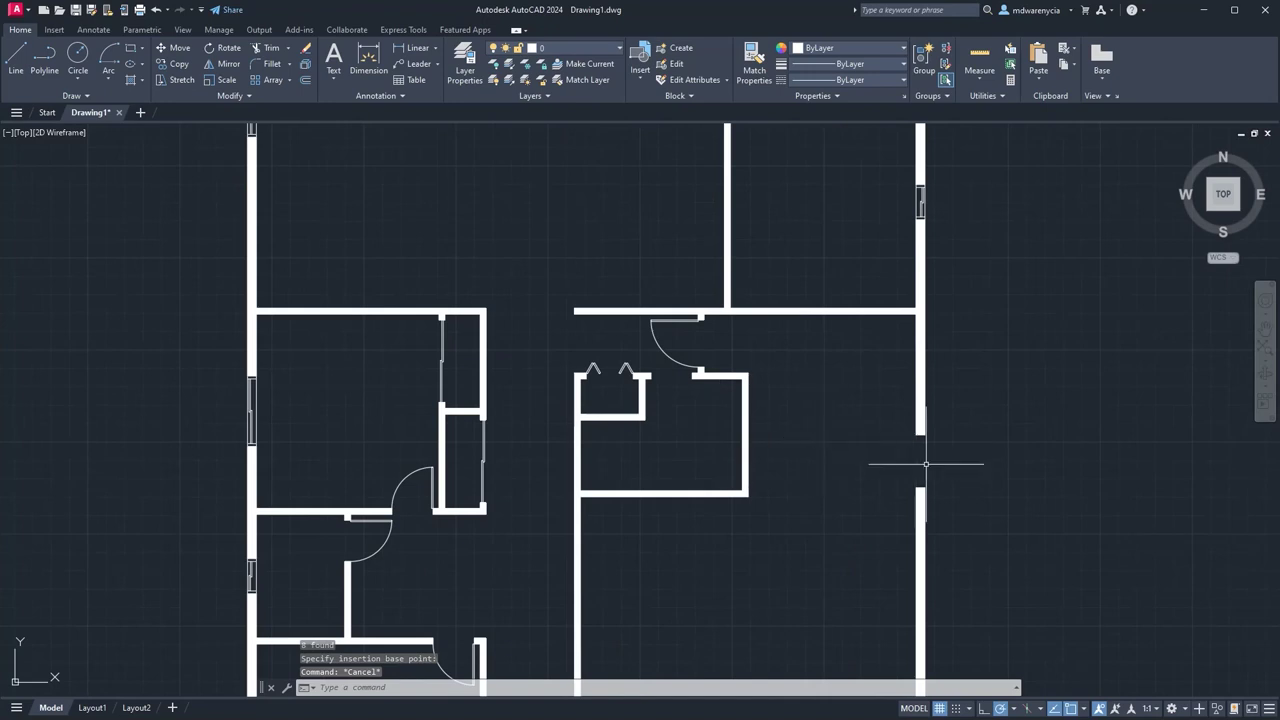
middle_drag(529, 543, 366, 359)
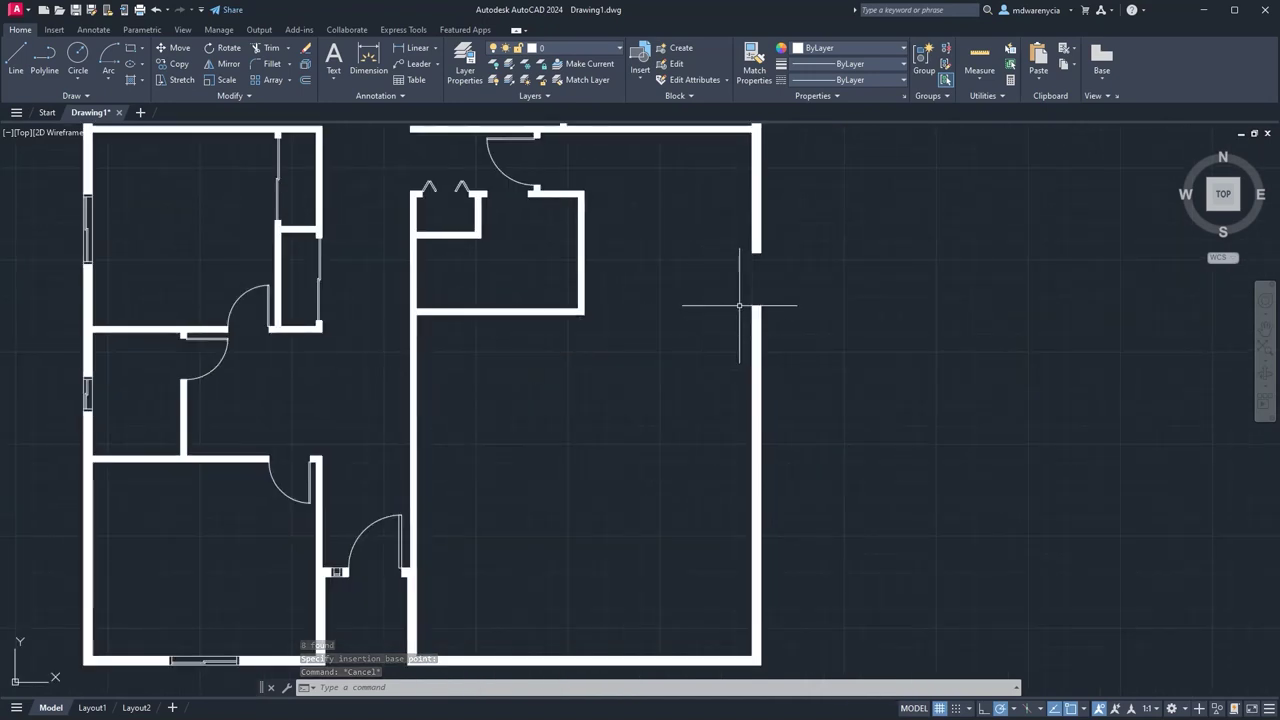
key(l)
key(Return)
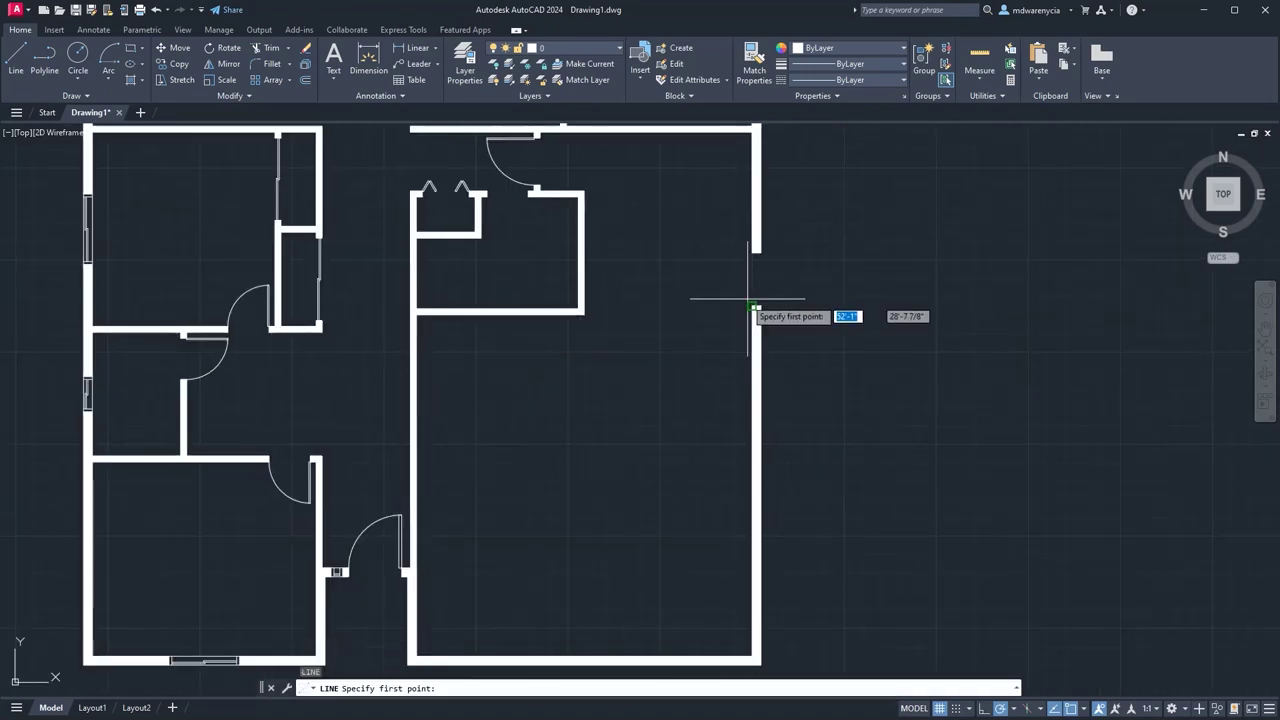
scroll(743, 296, up, 2)
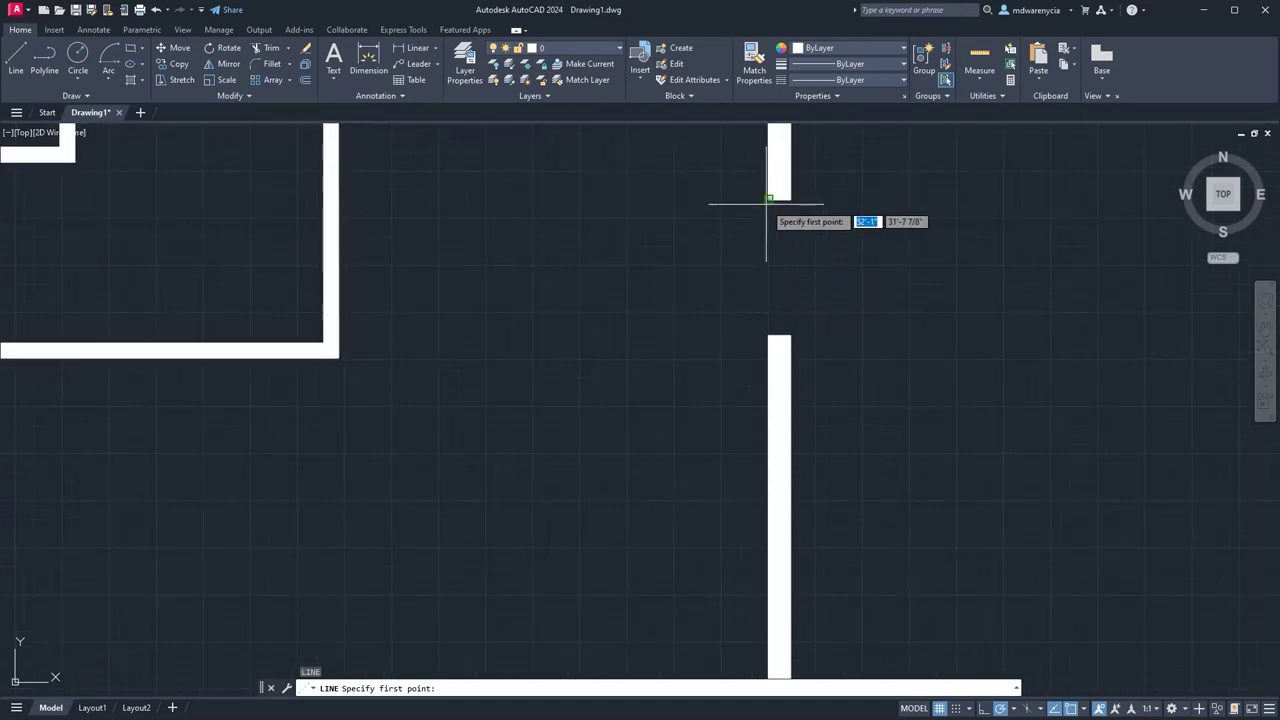
click(751, 253)
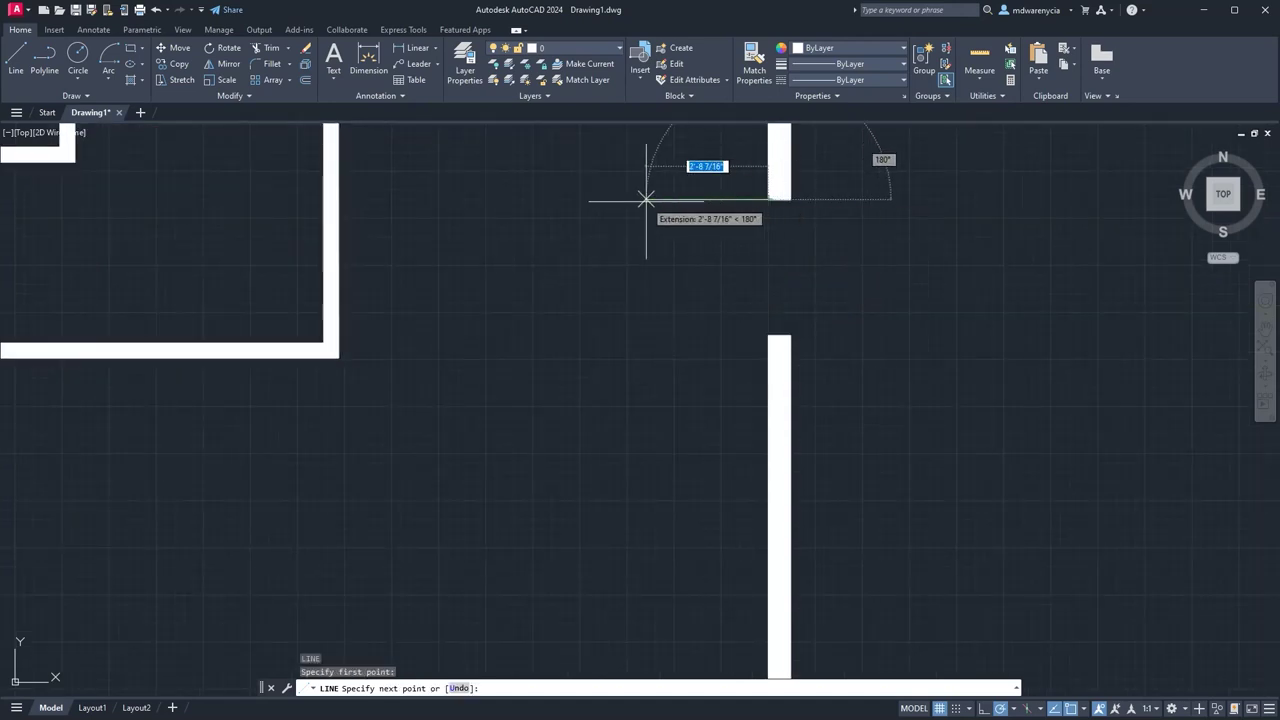
text(3)
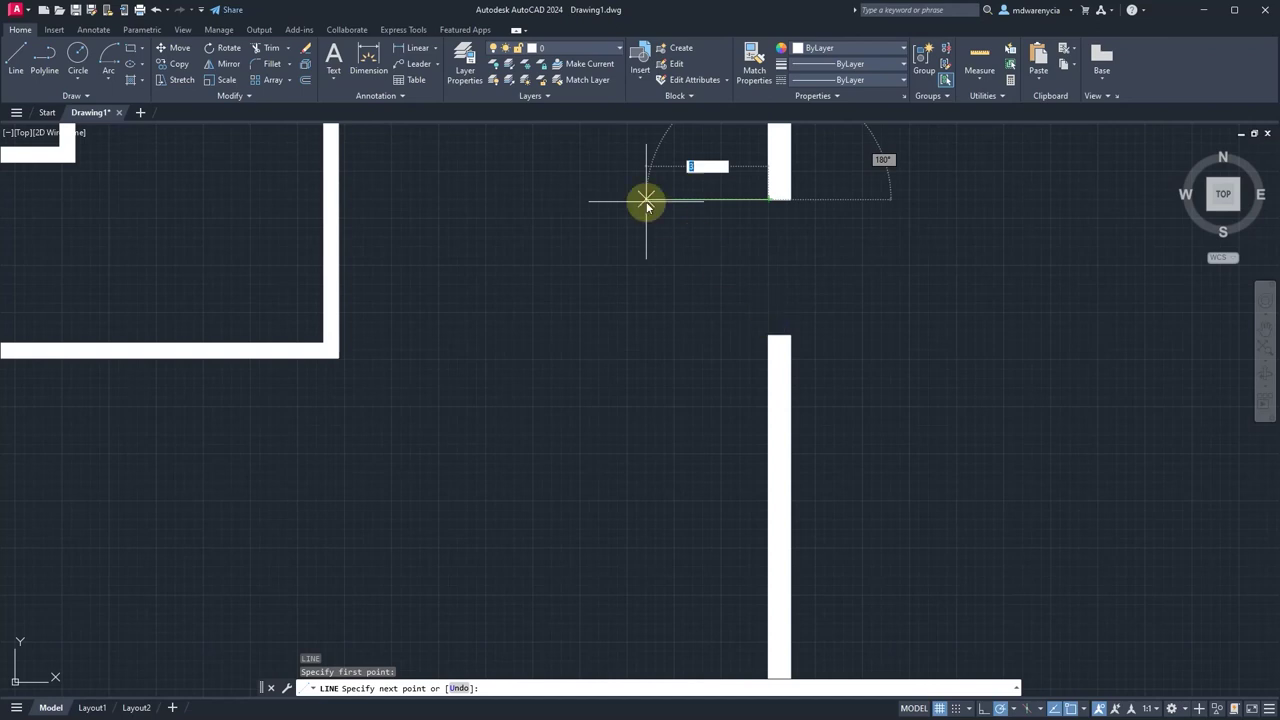
key(Escape)
Draw a 3' by 2" door panel extending into the room from the upper inner corner of the right exterior wall opening.
key(Return)
key(Return)
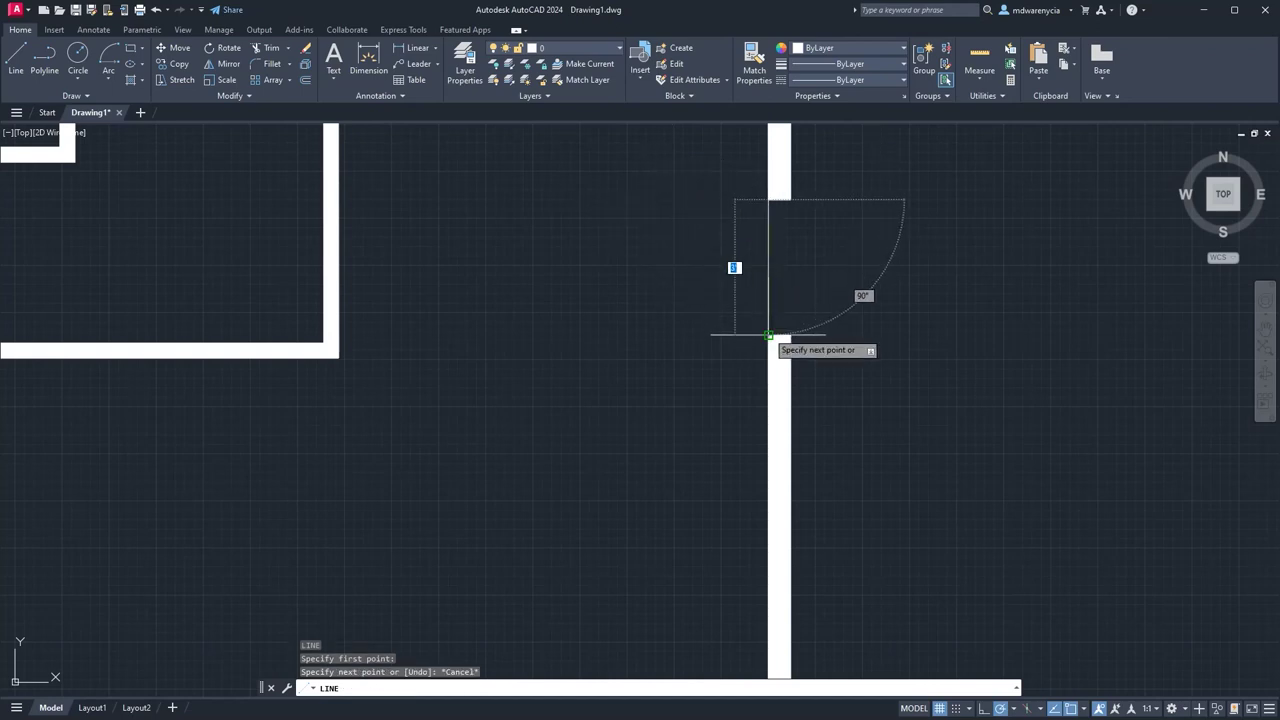
text(3')
key(Return)
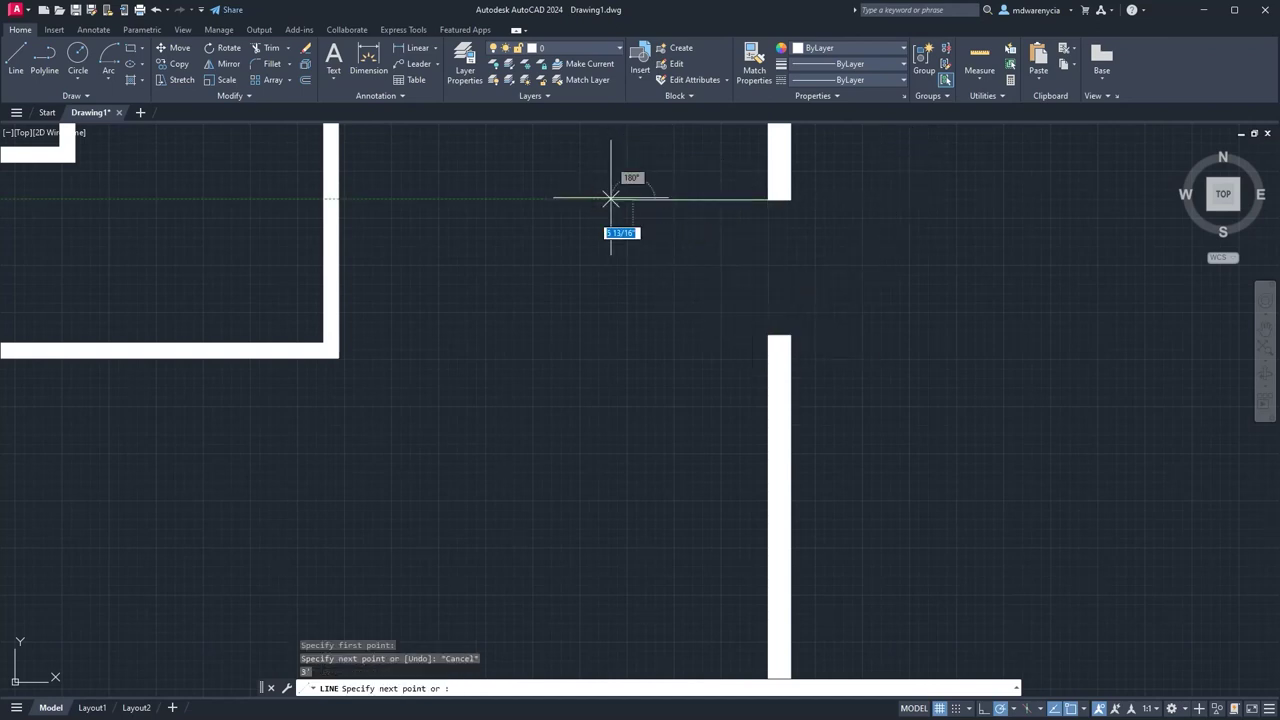
text(2)
key(Return)
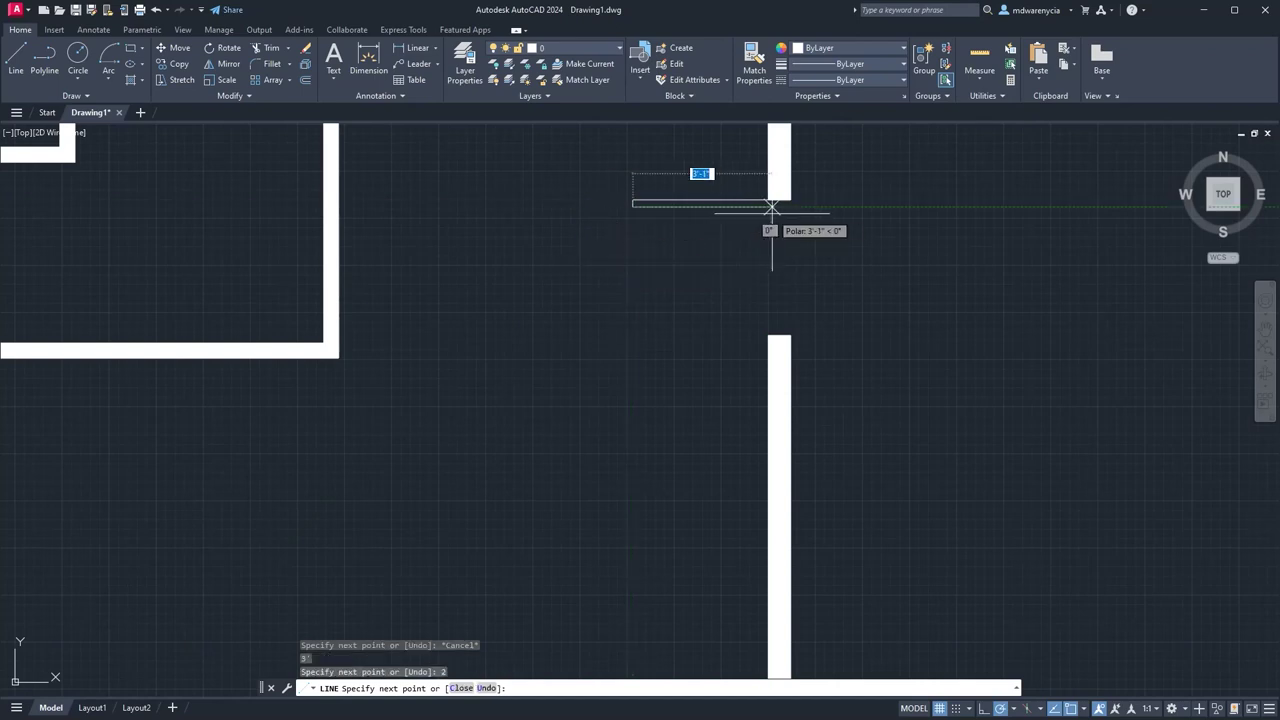
click(767, 204)
key(Escape)
key(Escape)
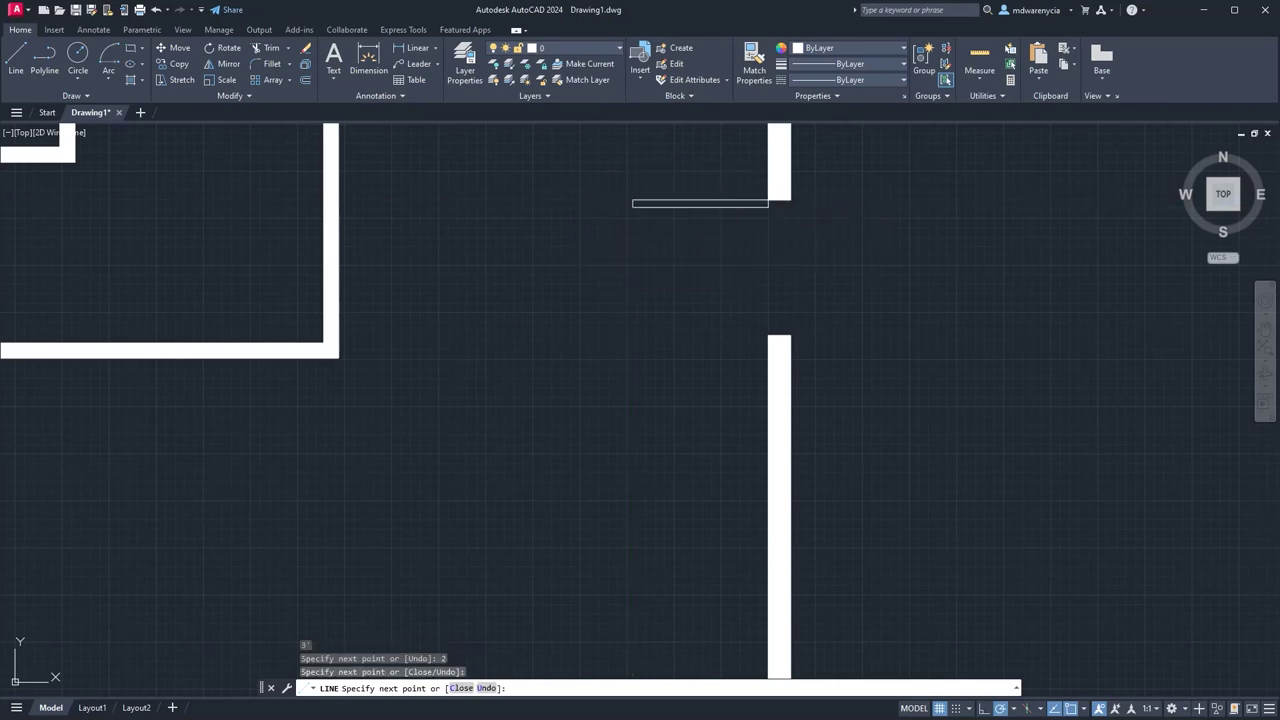
Draw the door's swing arc from the opening's lower inner corner to the panel's free end, centred on the upper inner corner.
click(110, 54)
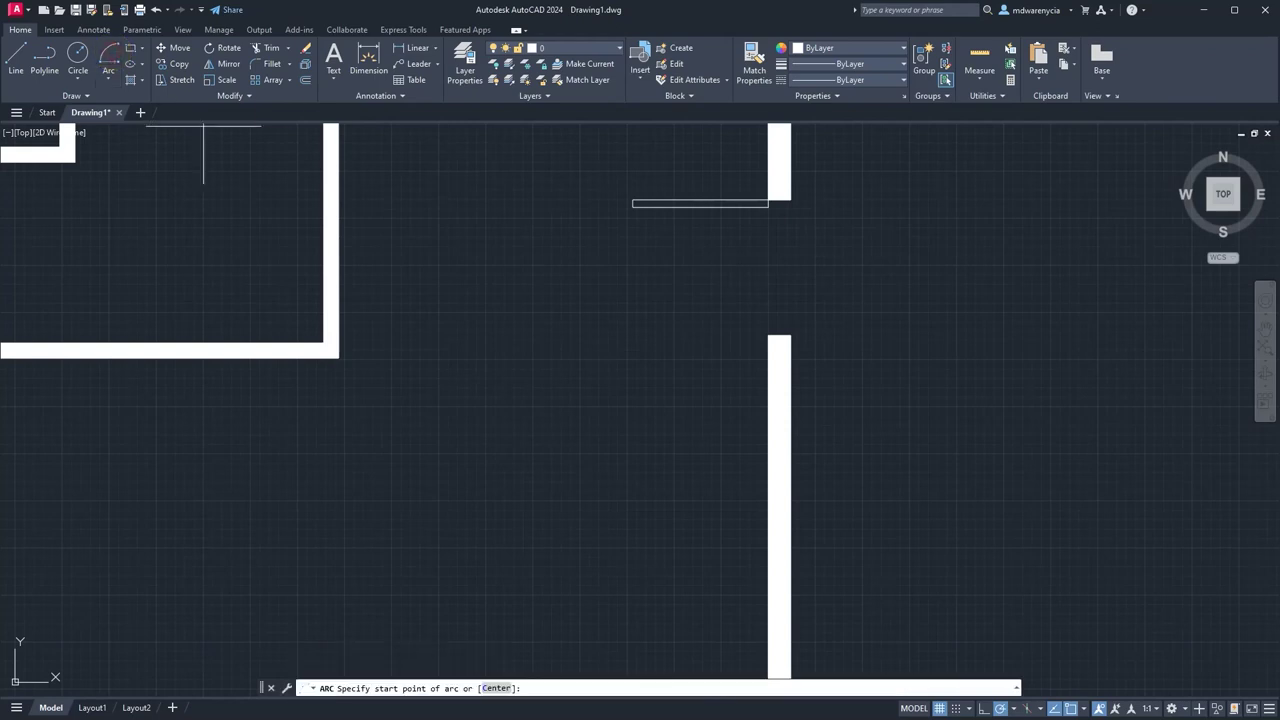
click(769, 336)
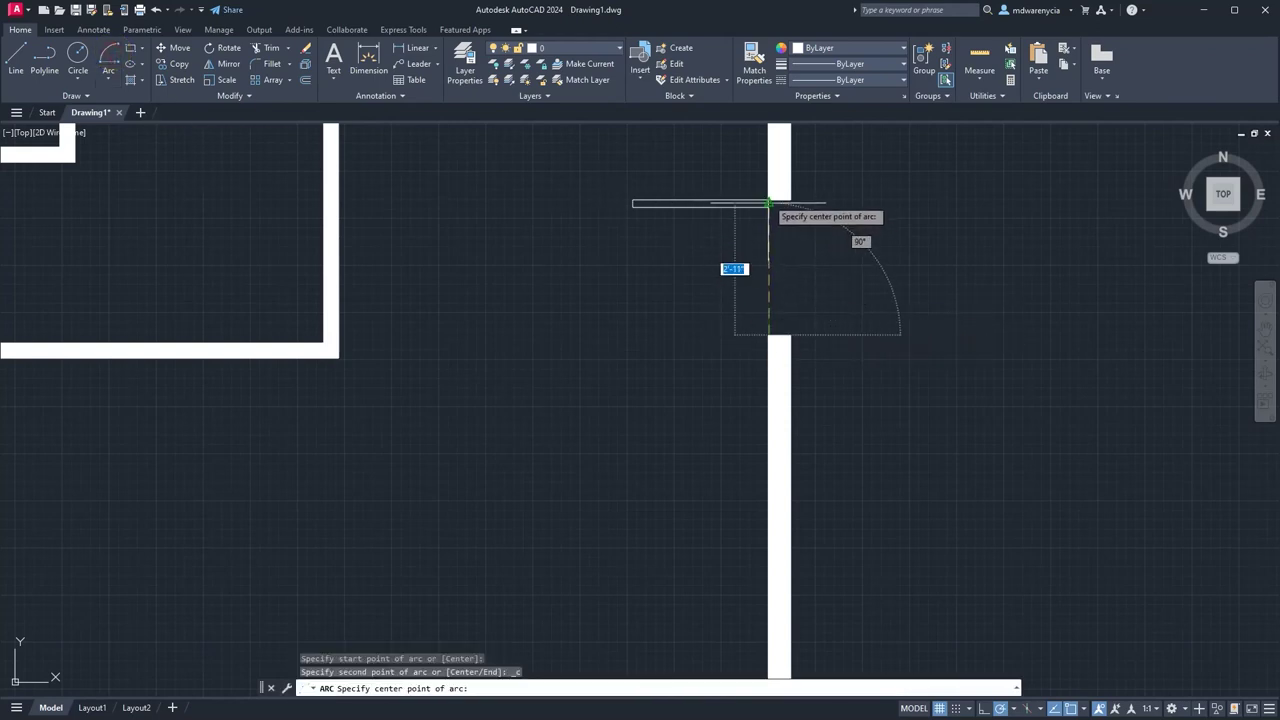
click(769, 200)
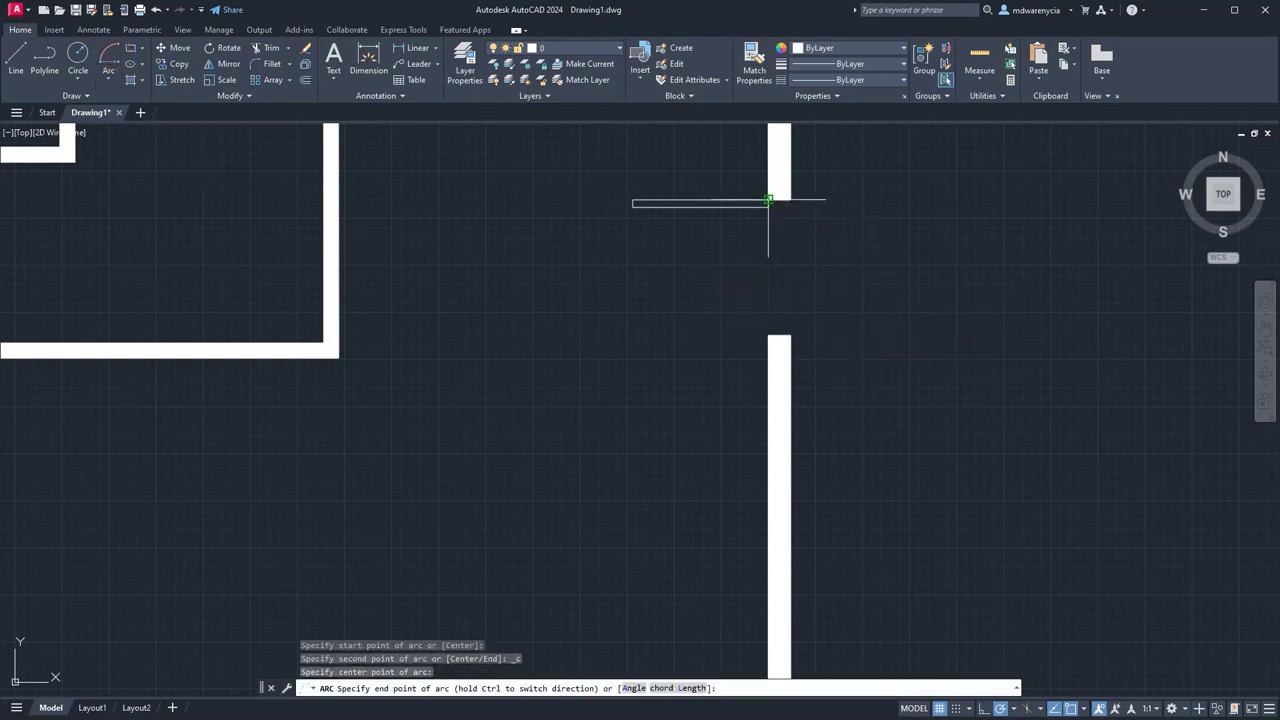
click(632, 204)
key(Escape)
key(Escape)
Define the door panel and swing arc as block door-exterior-3'-single, with its base point at the opening's upper inner corner.
click(602, 195)
click(777, 243)
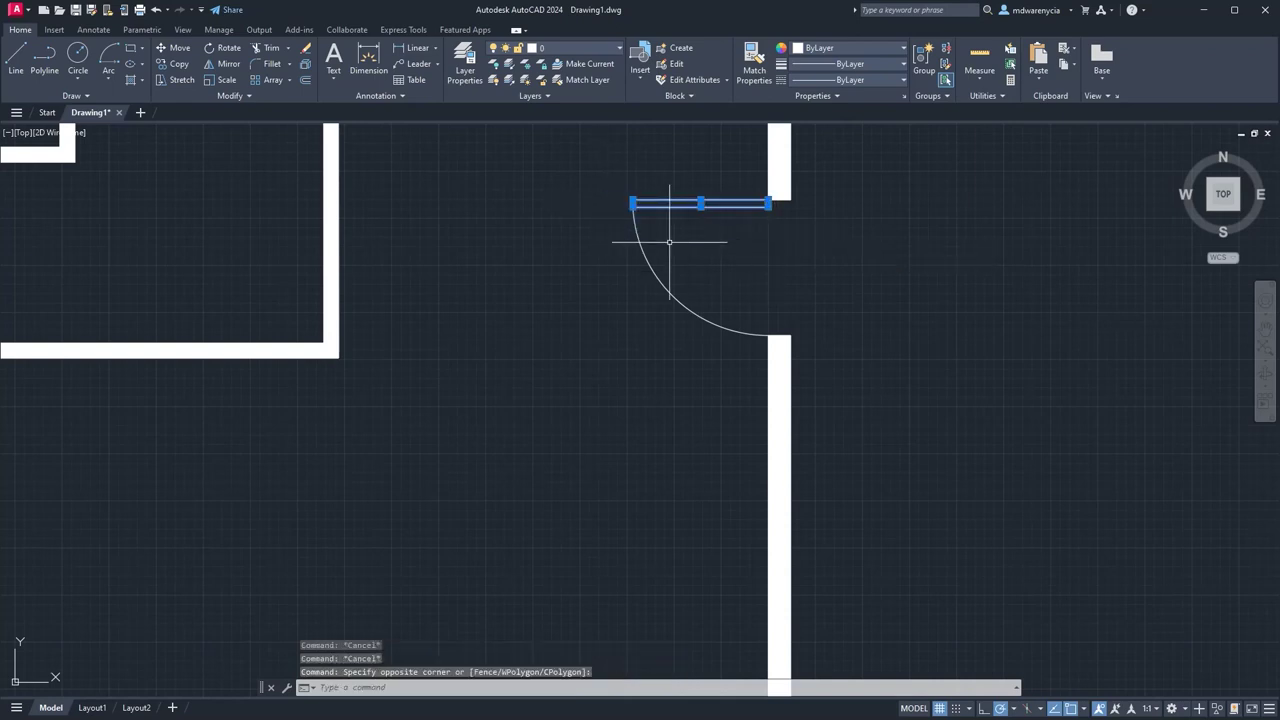
click(663, 240)
click(579, 308)
text(b)
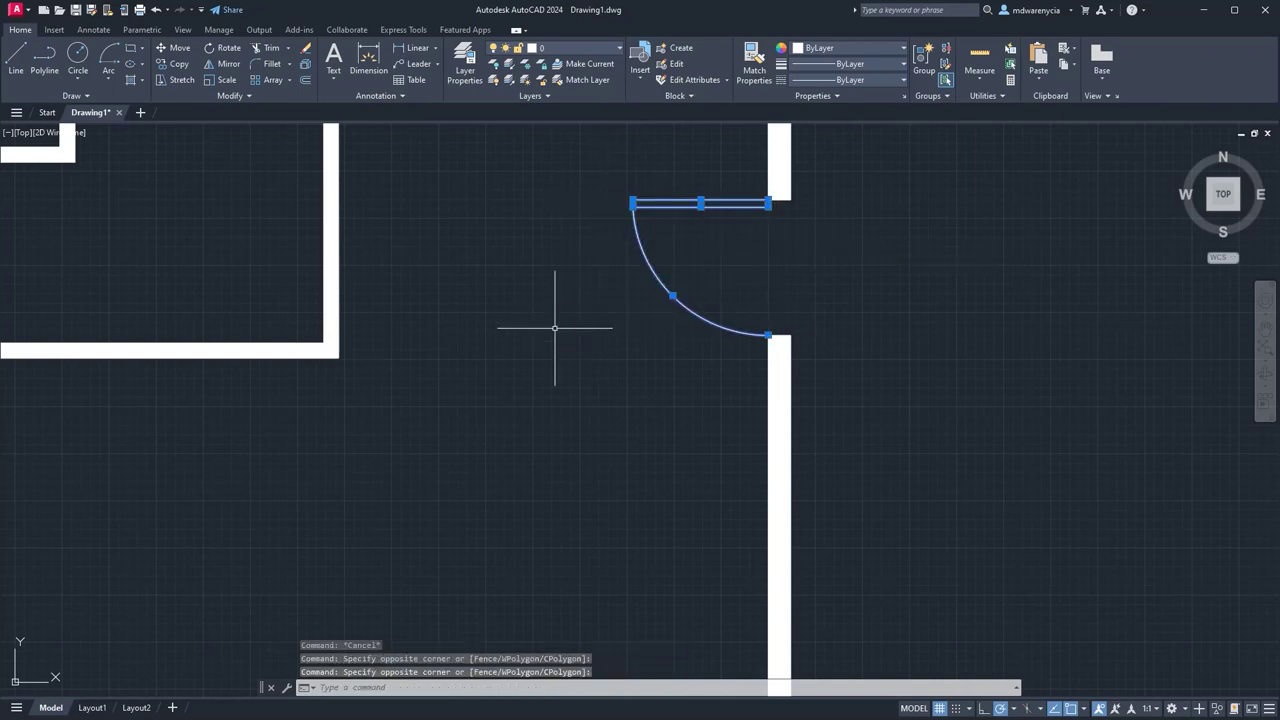
key(Return)
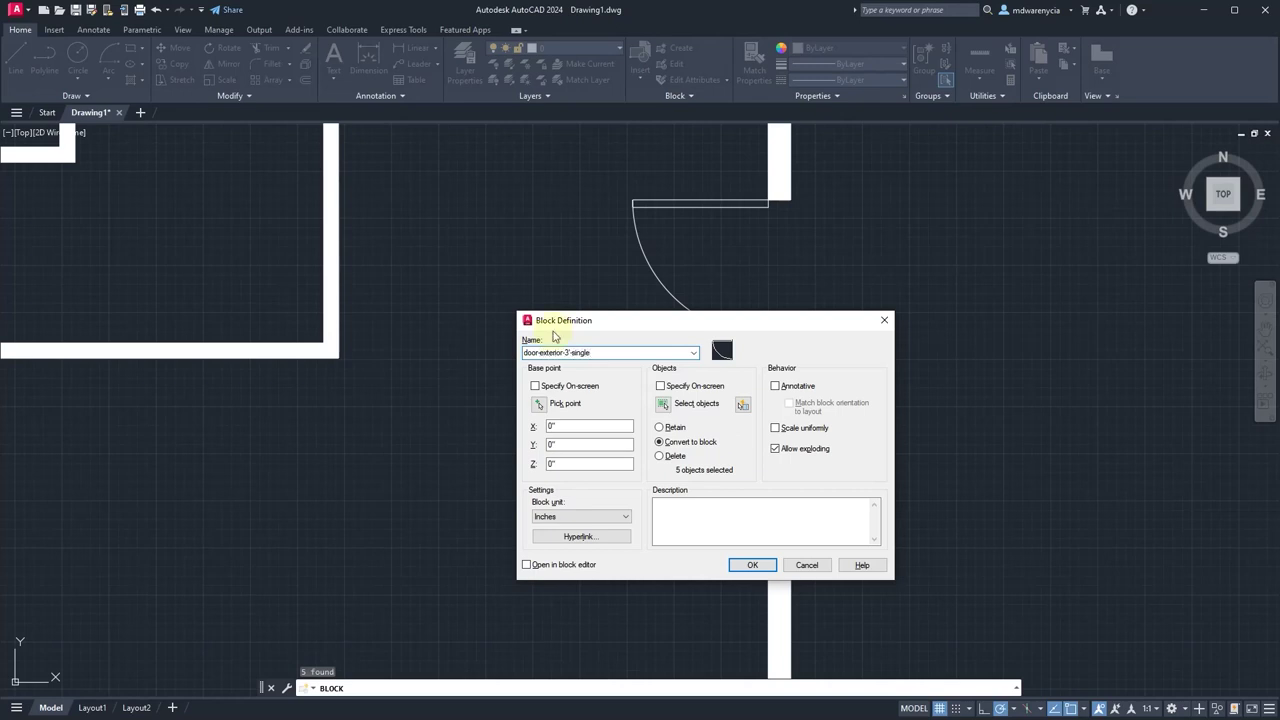
click(550, 402)
click(768, 200)
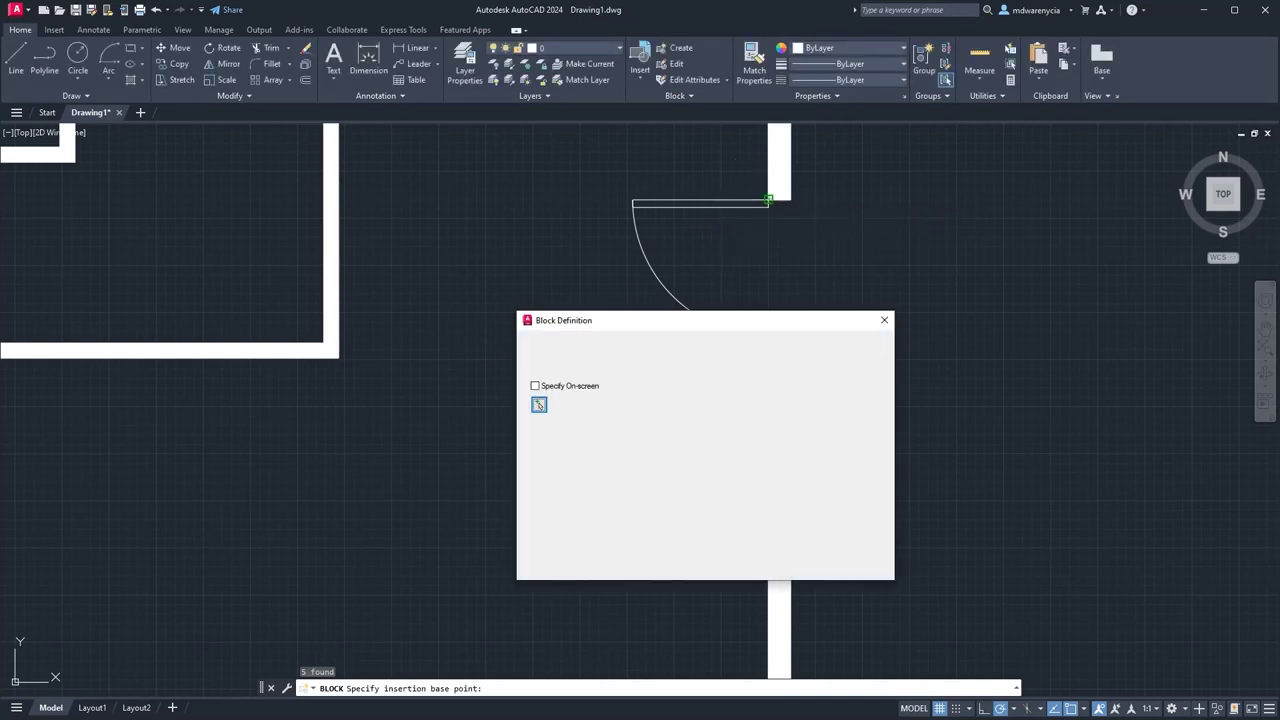
click(752, 565)
Assign all window blocks in the exterior walls of the floor plan to the Windows layer and clear the selection.
scroll(723, 557, down, 6)
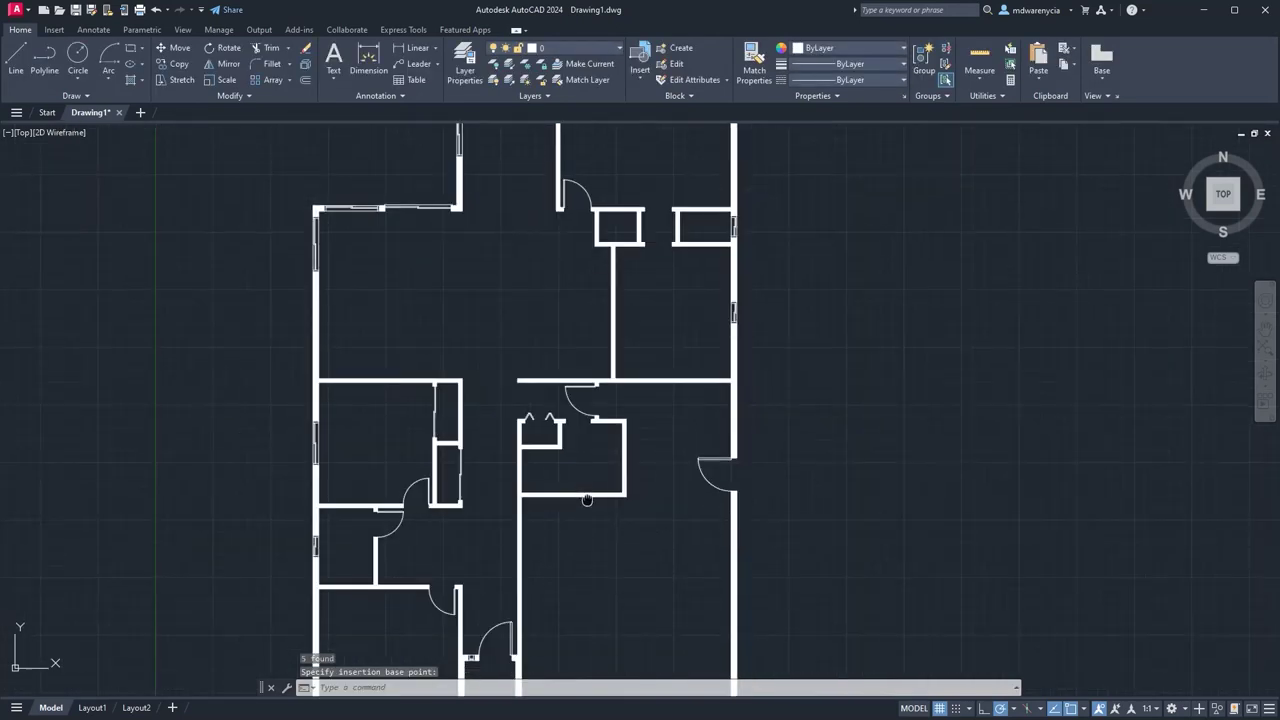
scroll(675, 257, up, 6)
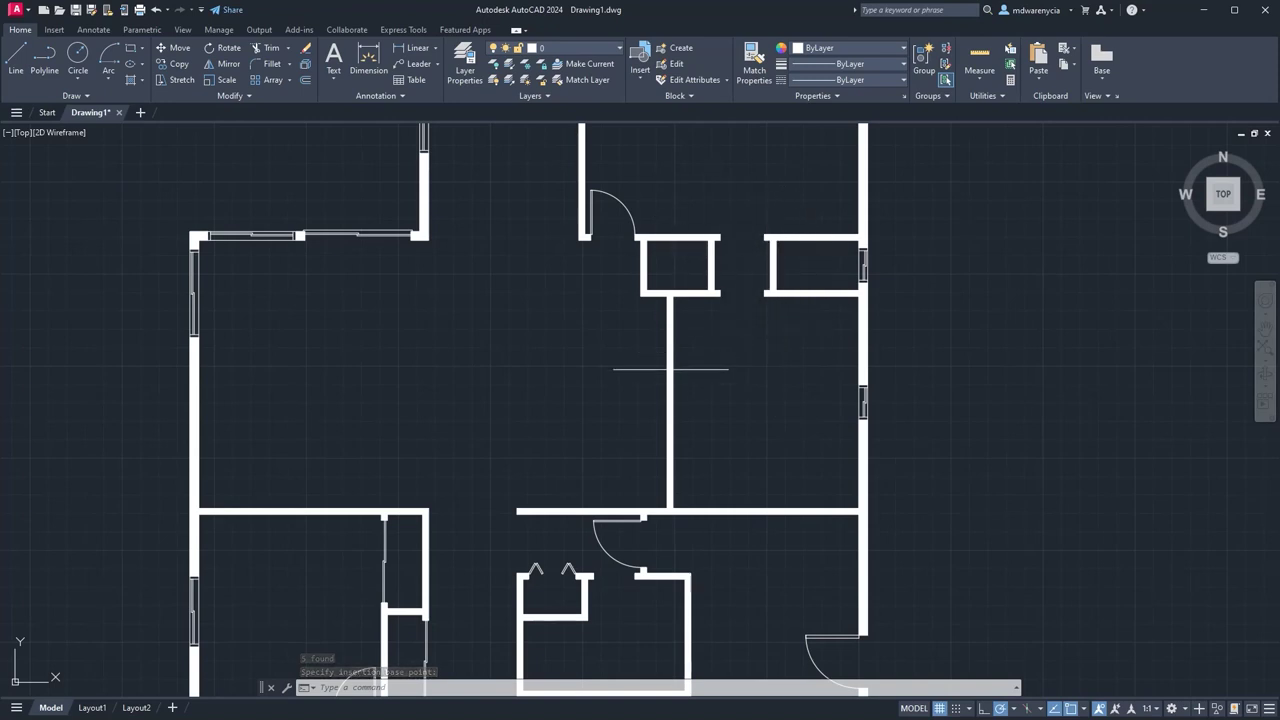
scroll(745, 300, down, 2)
middle_drag(590, 421, 615, 271)
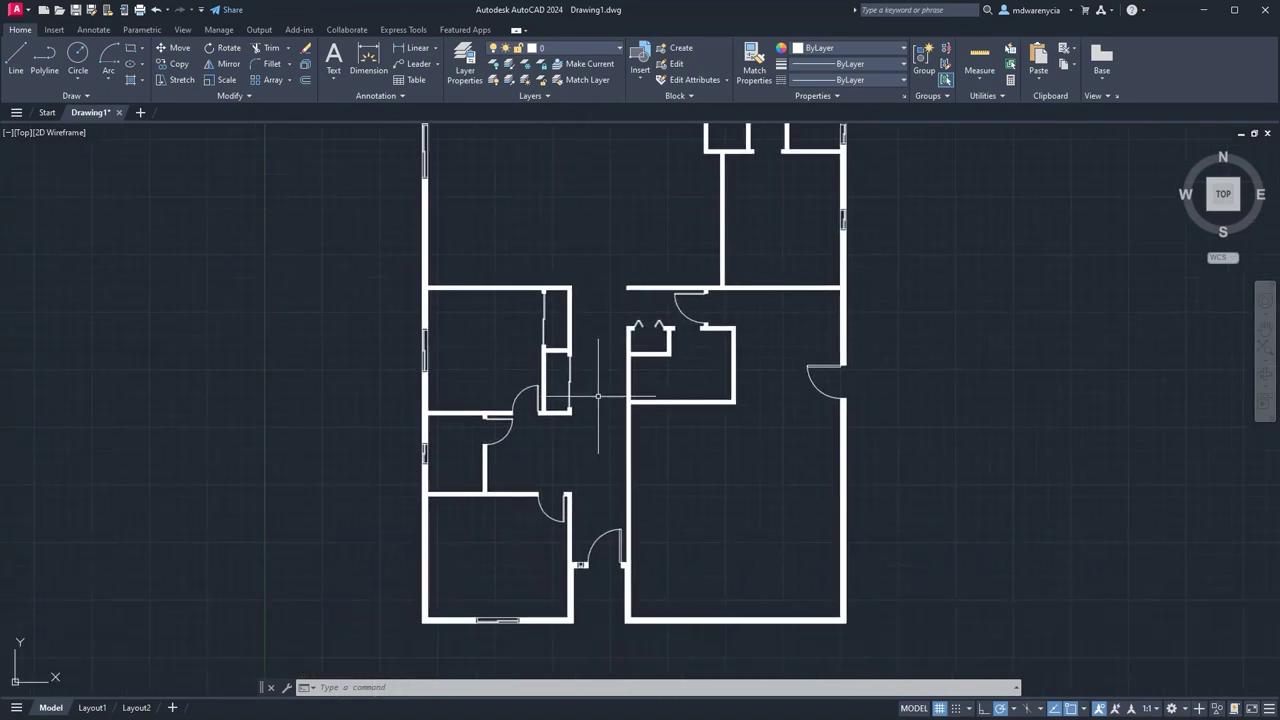
scroll(500, 384, down, 2)
key(Escape)
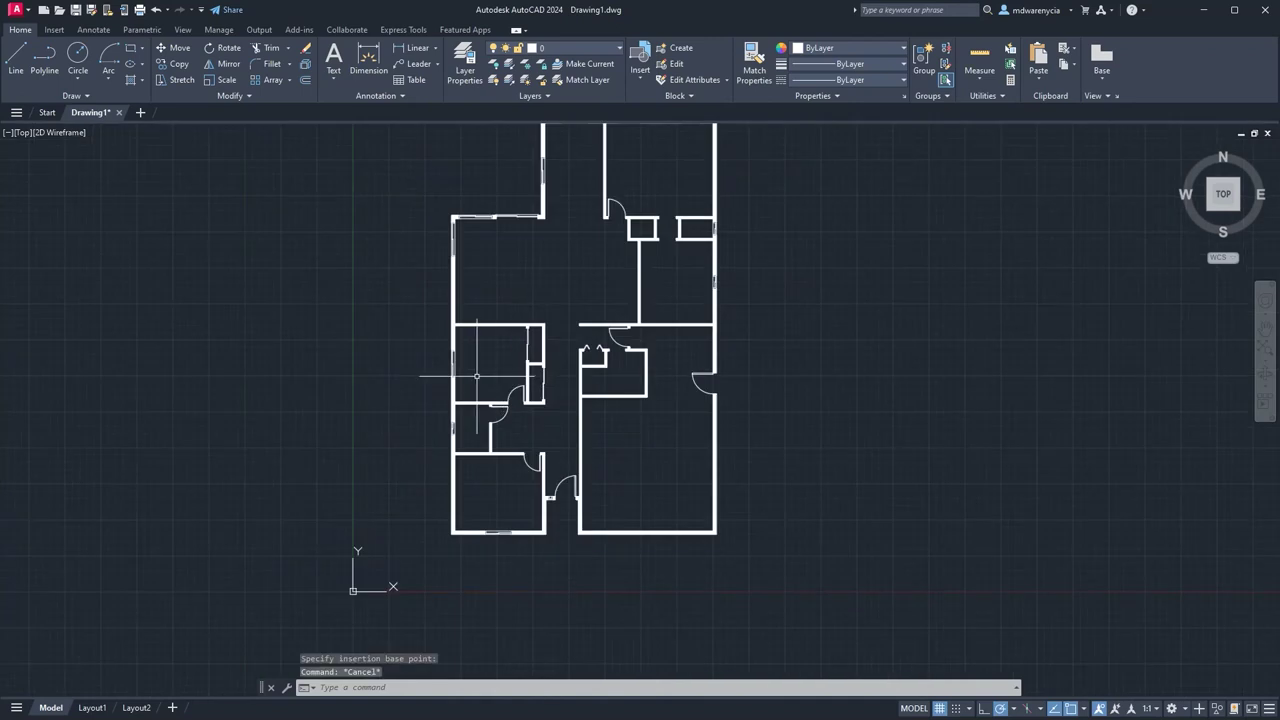
scroll(517, 472, up, 6)
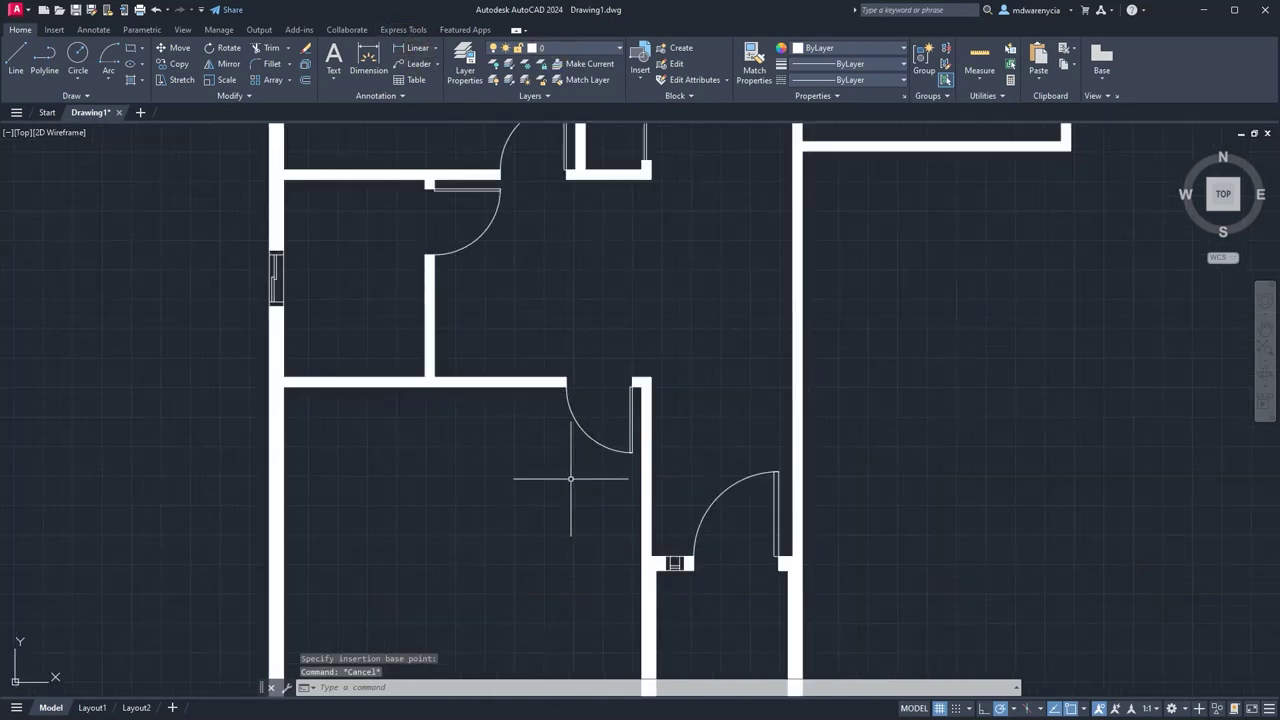
middle_drag(540, 640, 576, 422)
click(516, 531)
click(497, 441)
middle_drag(442, 345, 522, 464)
middle_drag(568, 374, 595, 560)
click(449, 371)
click(330, 374)
middle_drag(426, 259, 443, 529)
click(481, 376)
click(352, 366)
middle_drag(542, 279, 386, 663)
click(352, 281)
click(172, 262)
click(380, 202)
click(357, 140)
middle_drag(569, 162, 543, 609)
click(681, 409)
click(584, 413)
click(740, 215)
click(972, 214)
middle_drag(1075, 341, 714, 323)
click(909, 232)
click(891, 226)
click(871, 244)
click(845, 186)
mouse_move(837, 435)
middle_down()
mouse_move(740, 269)
mouse_move(620, 148)
middle_up()
click(829, 357)
click(680, 345)
click(805, 586)
click(722, 545)
middle_drag(900, 627, 884, 160)
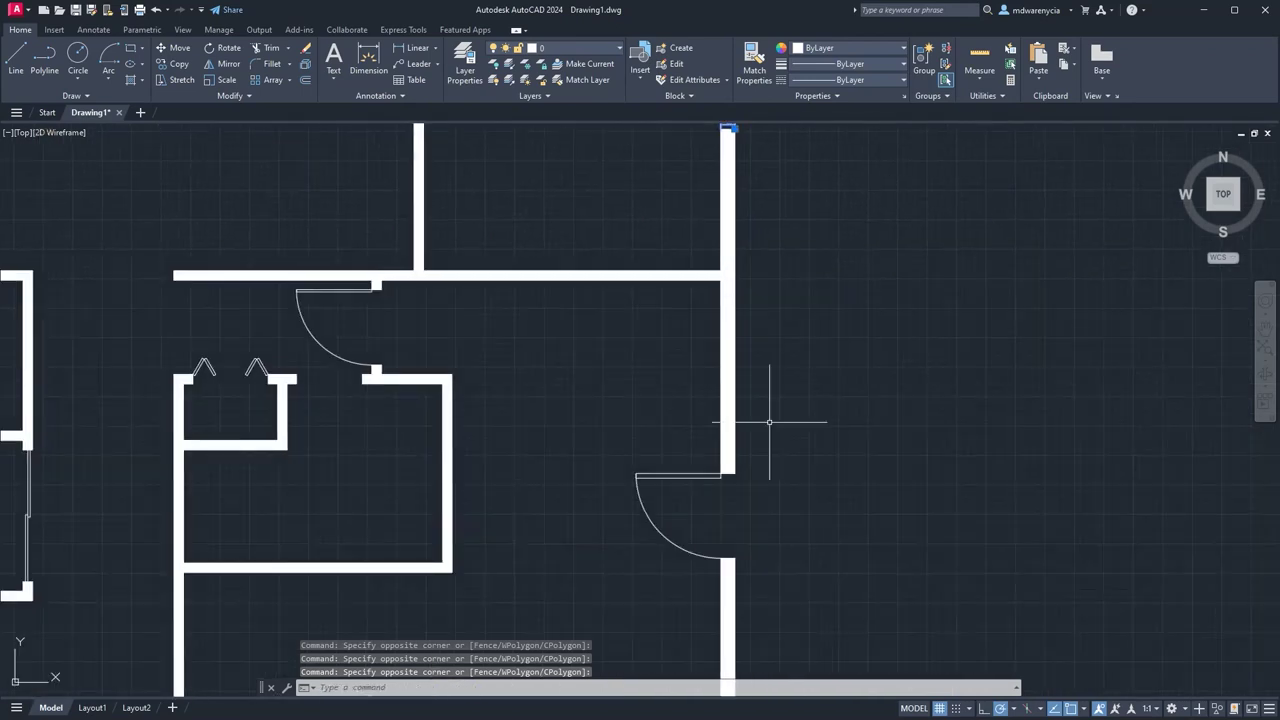
scroll(766, 231, down, 6)
scroll(720, 296, up, 5)
middle_drag(731, 280, 734, 423)
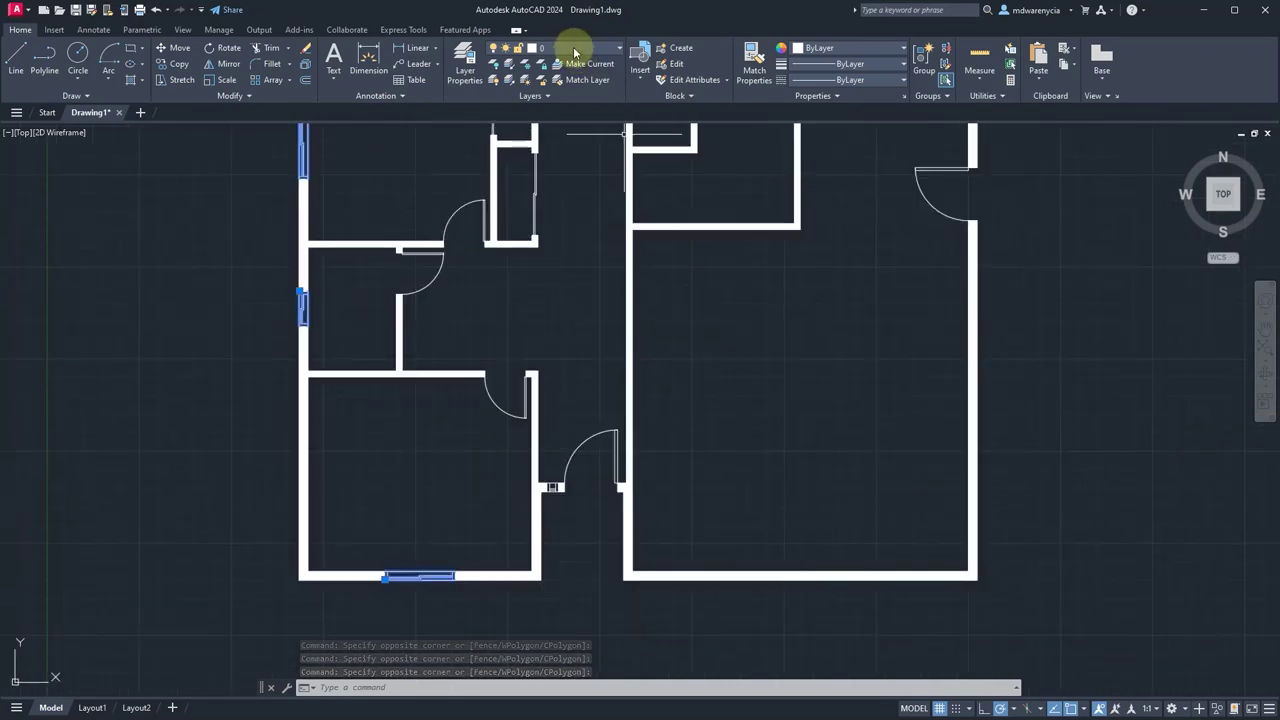
click(615, 47)
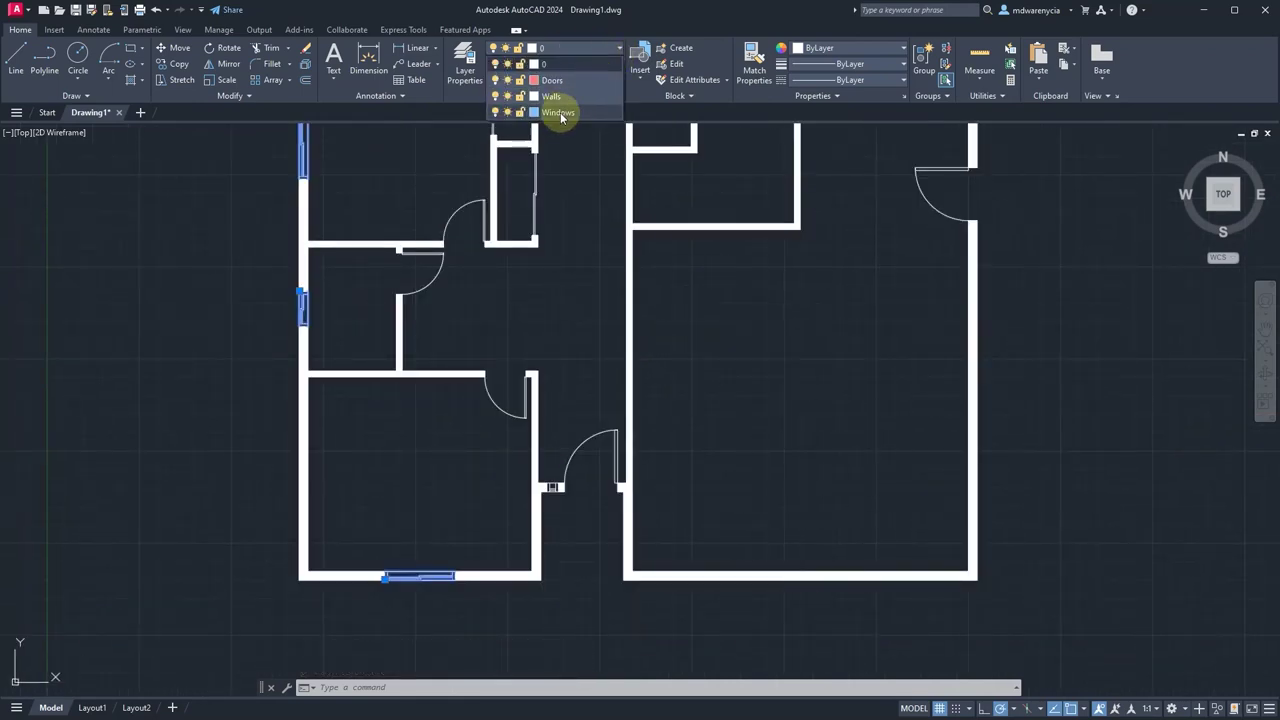
click(557, 112)
middle_drag(571, 191, 571, 371)
click(546, 365)
key(Escape)
Assign all interior, closet, entry, sliding and other exterior door blocks to the Doors layer and clear the selection.
click(486, 286)
click(466, 258)
click(525, 372)
click(506, 380)
click(450, 459)
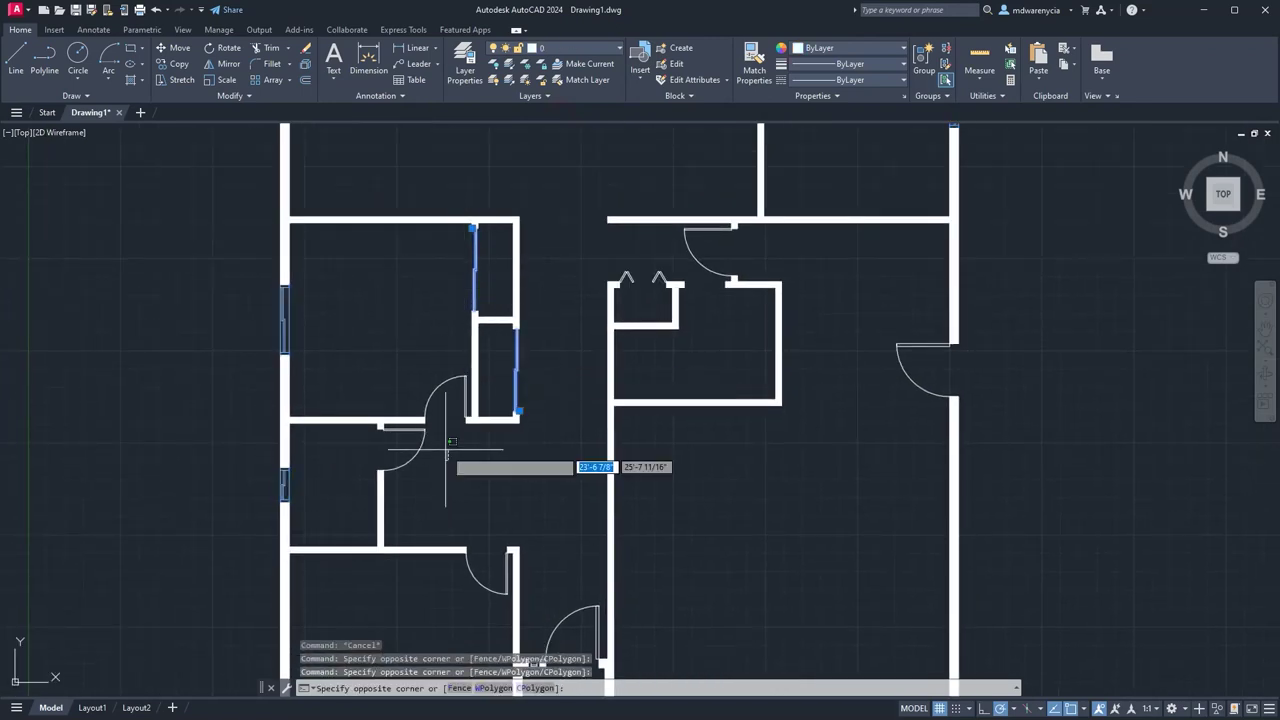
click(430, 372)
click(439, 451)
click(414, 446)
click(479, 589)
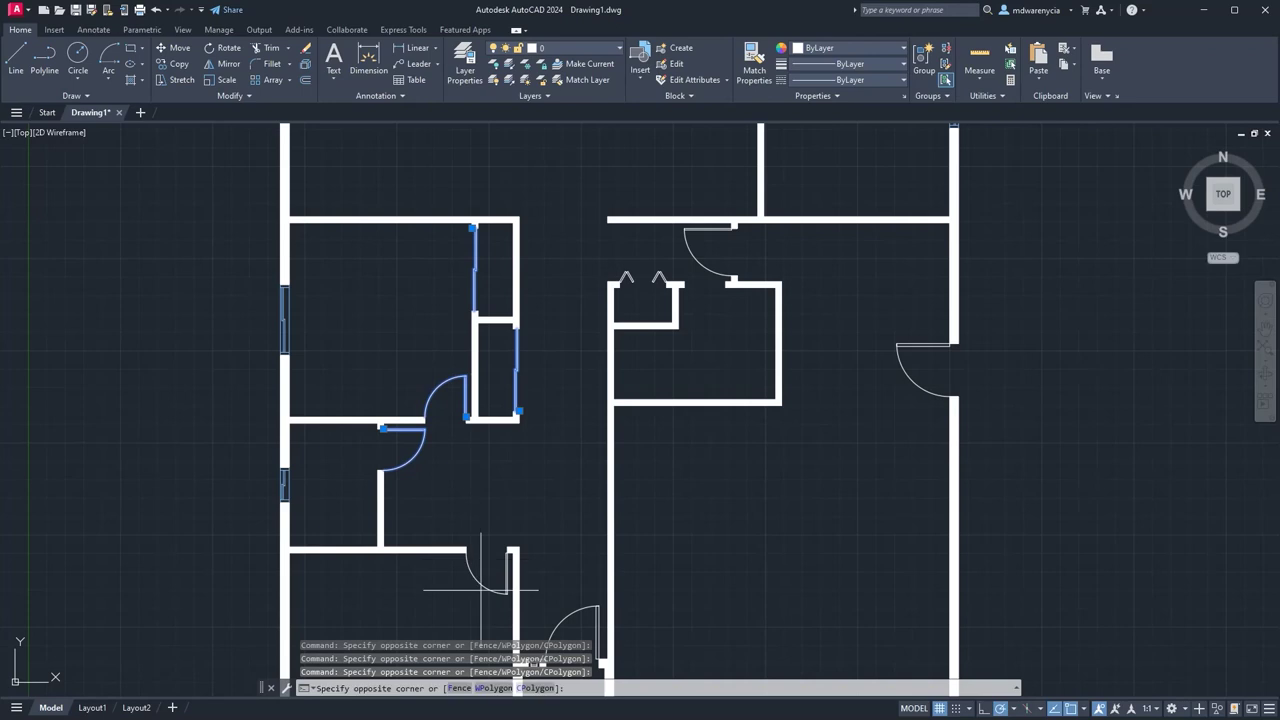
click(442, 578)
middle_drag(564, 560, 495, 426)
click(512, 451)
click(494, 497)
middle_drag(842, 213, 745, 509)
click(693, 401)
click(655, 410)
click(604, 430)
click(536, 411)
middle_drag(608, 216, 506, 503)
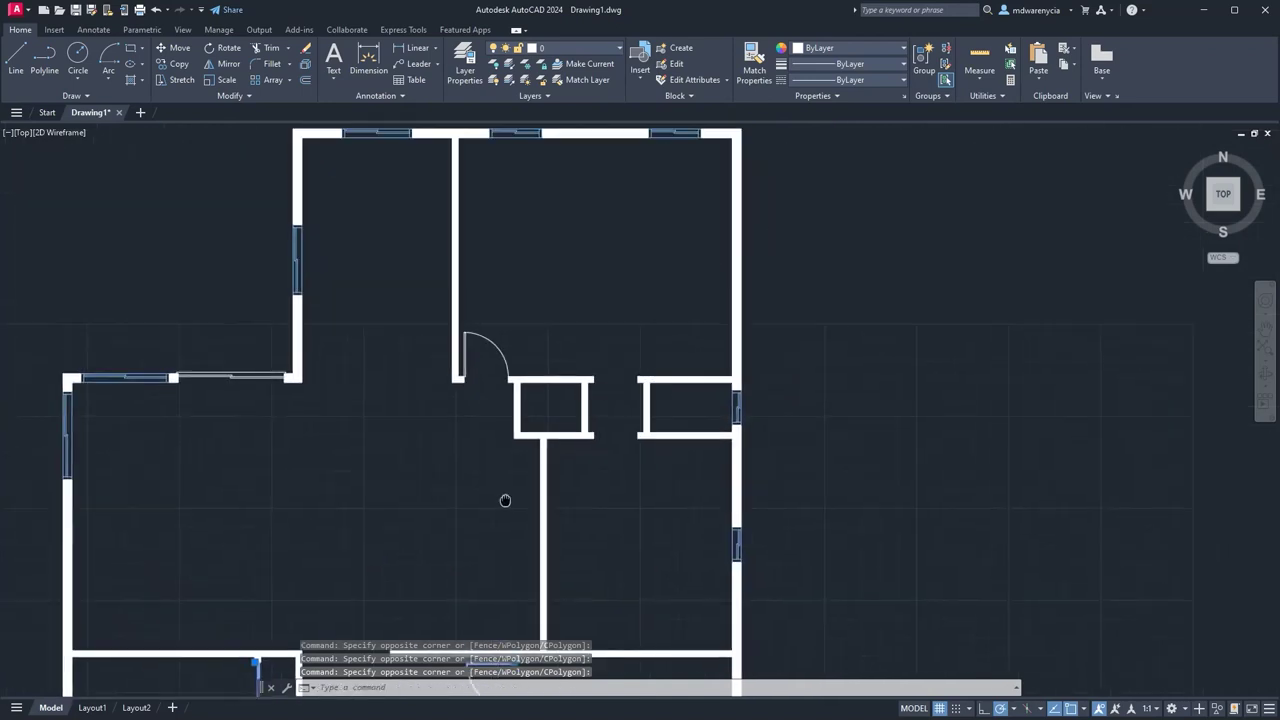
click(620, 376)
click(462, 292)
click(267, 411)
click(230, 336)
click(632, 51)
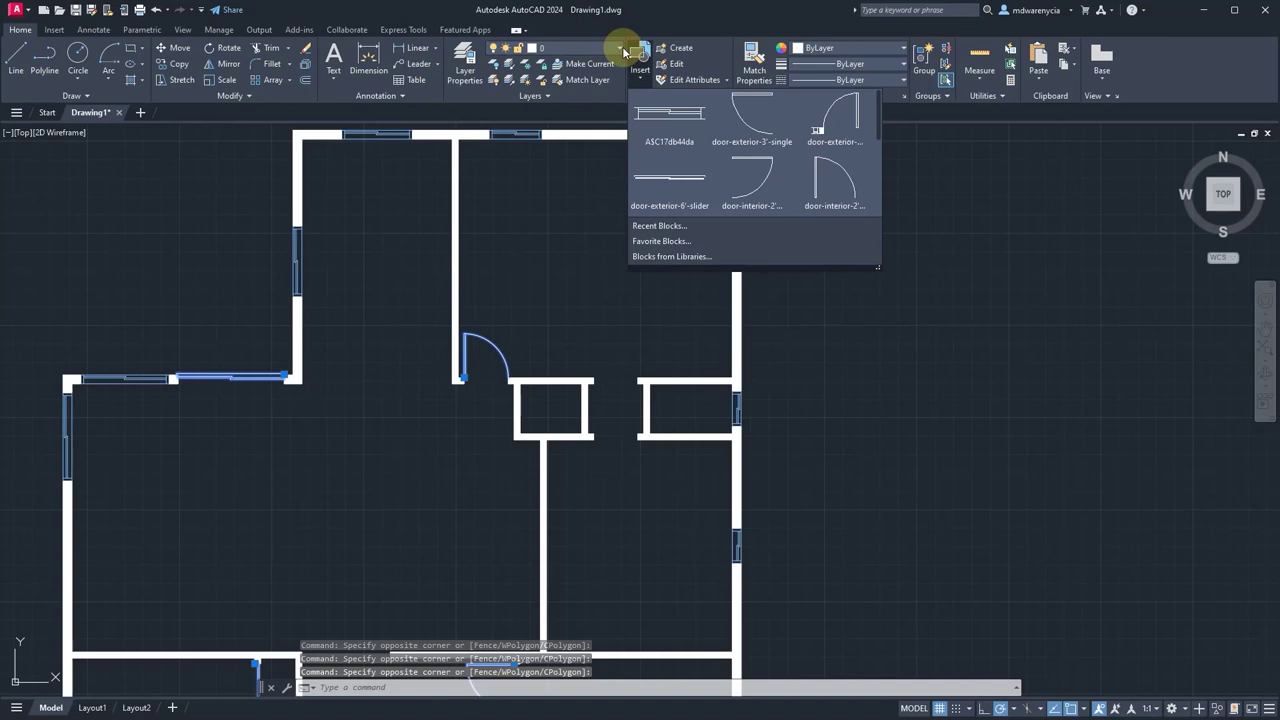
click(606, 48)
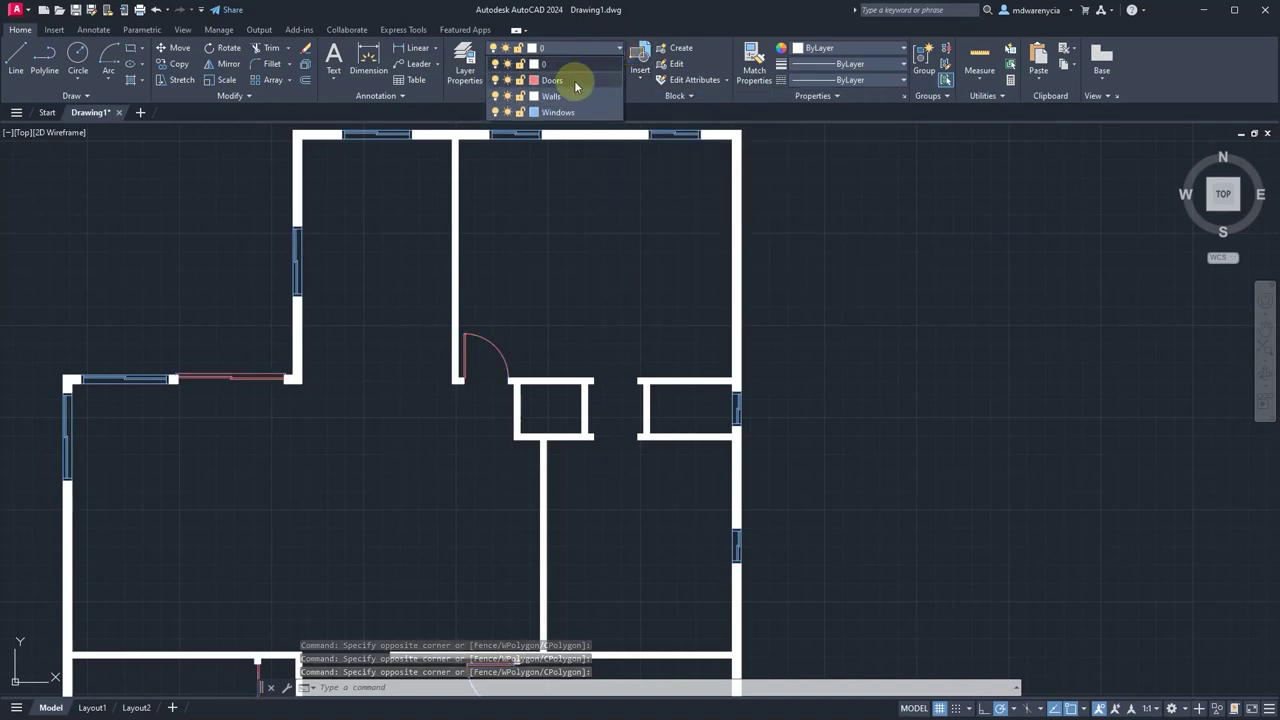
click(575, 85)
key(Escape)
key(Escape)
scroll(863, 346, down, 2)
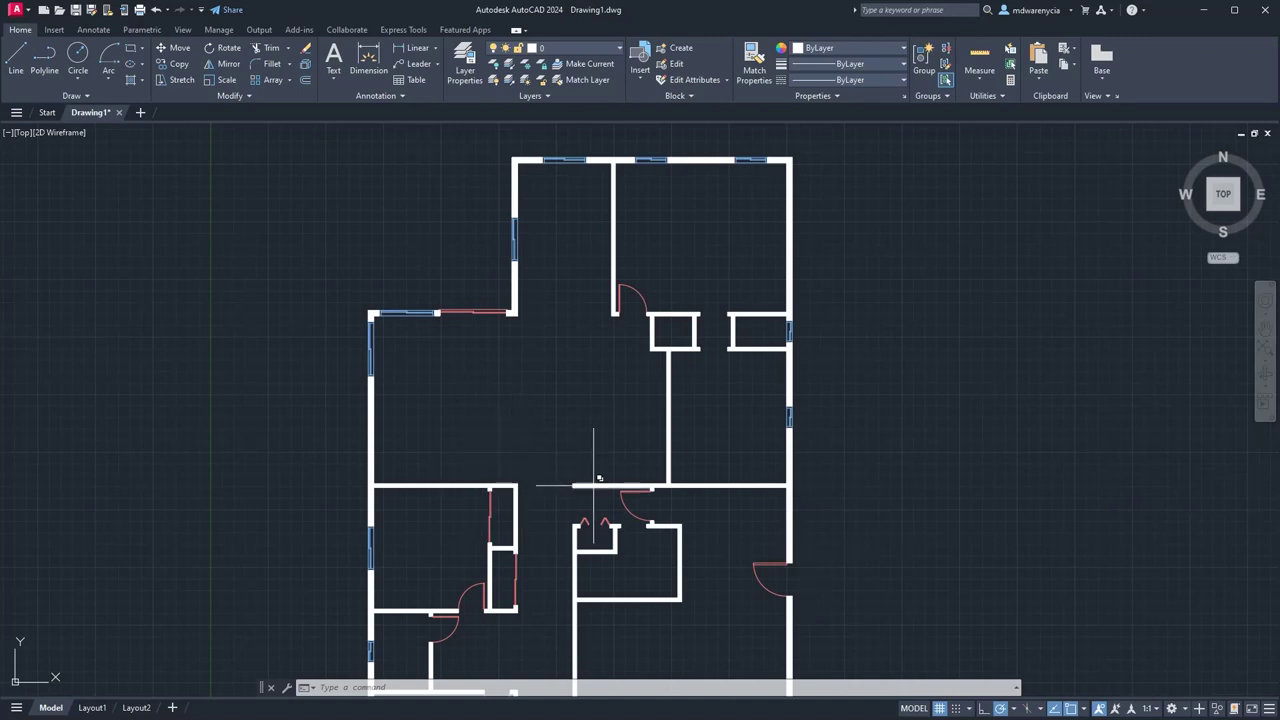
scroll(605, 397, down, 4)
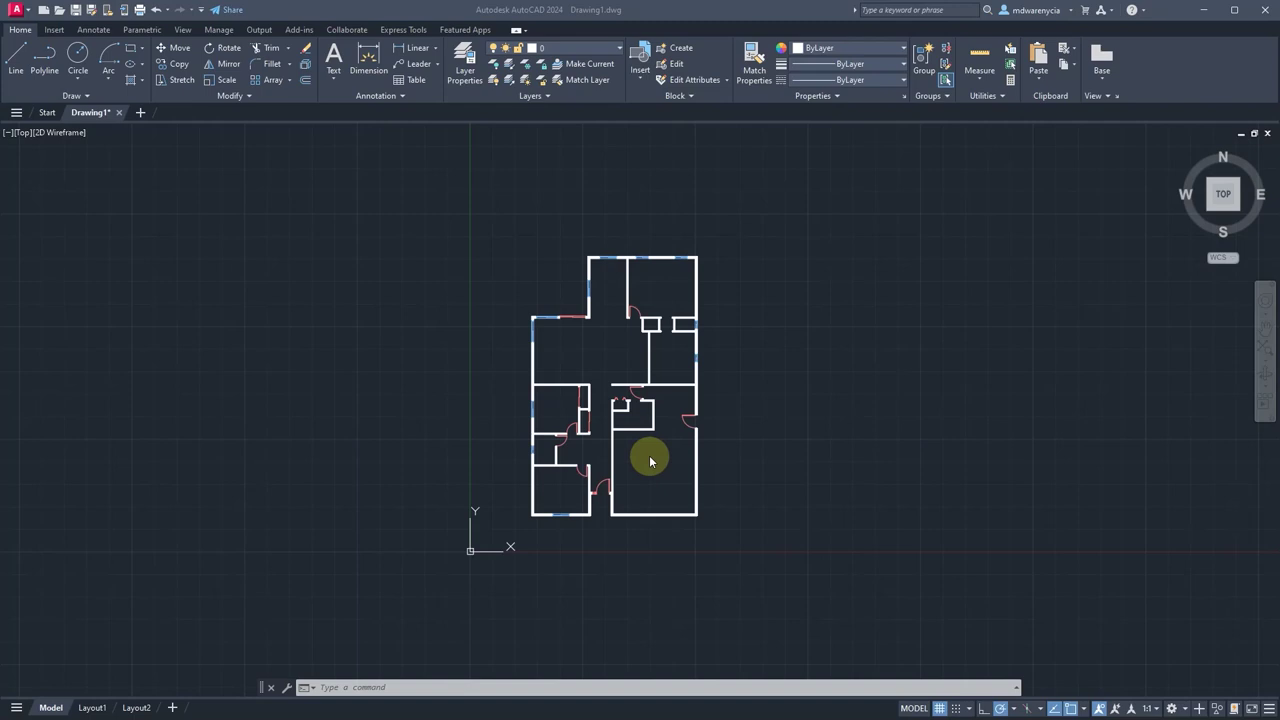
scroll(611, 603, up, 2)
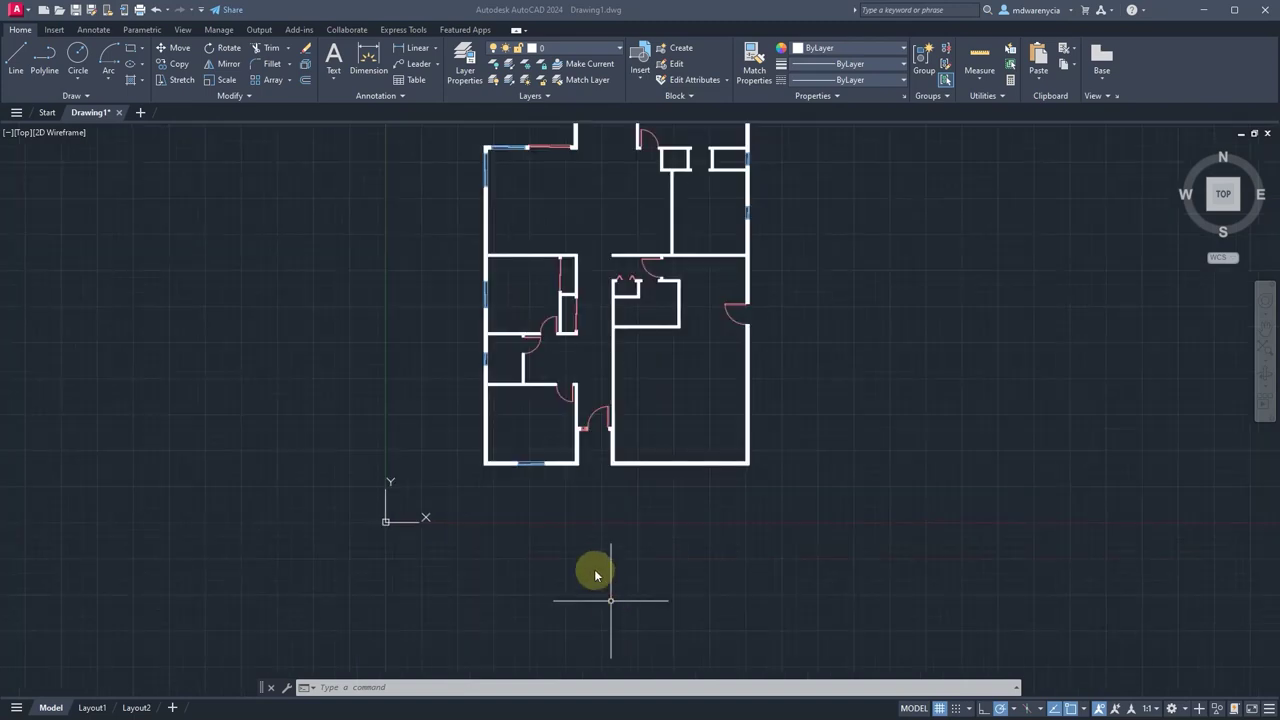
middle_drag(540, 423, 487, 538)
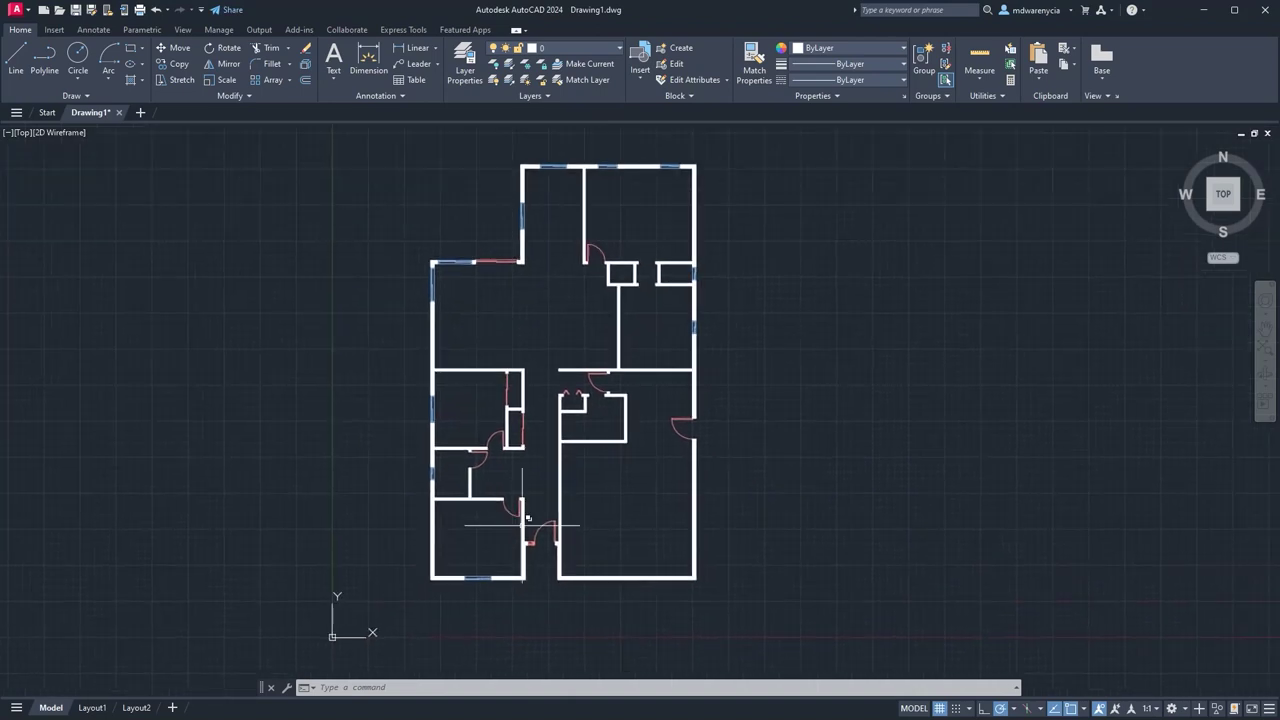